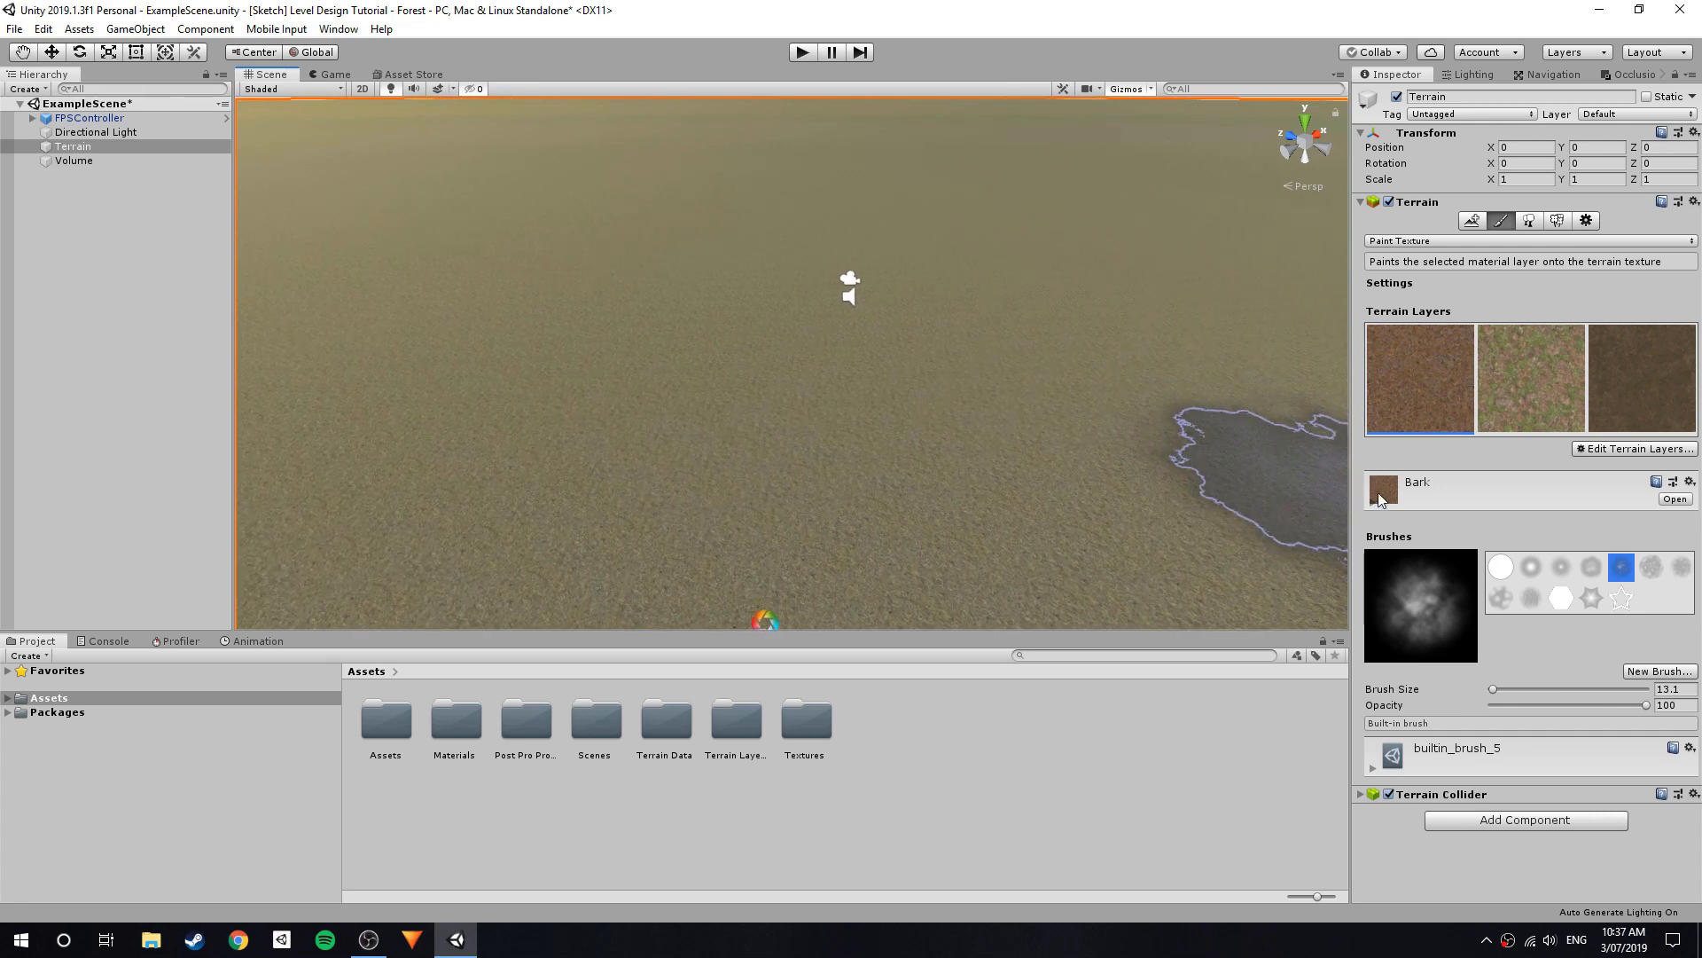
Review the settings of the Bark, Forest Ground and Mud terrain layers, then collapse the layer details.
scroll(1507, 532, down, 5)
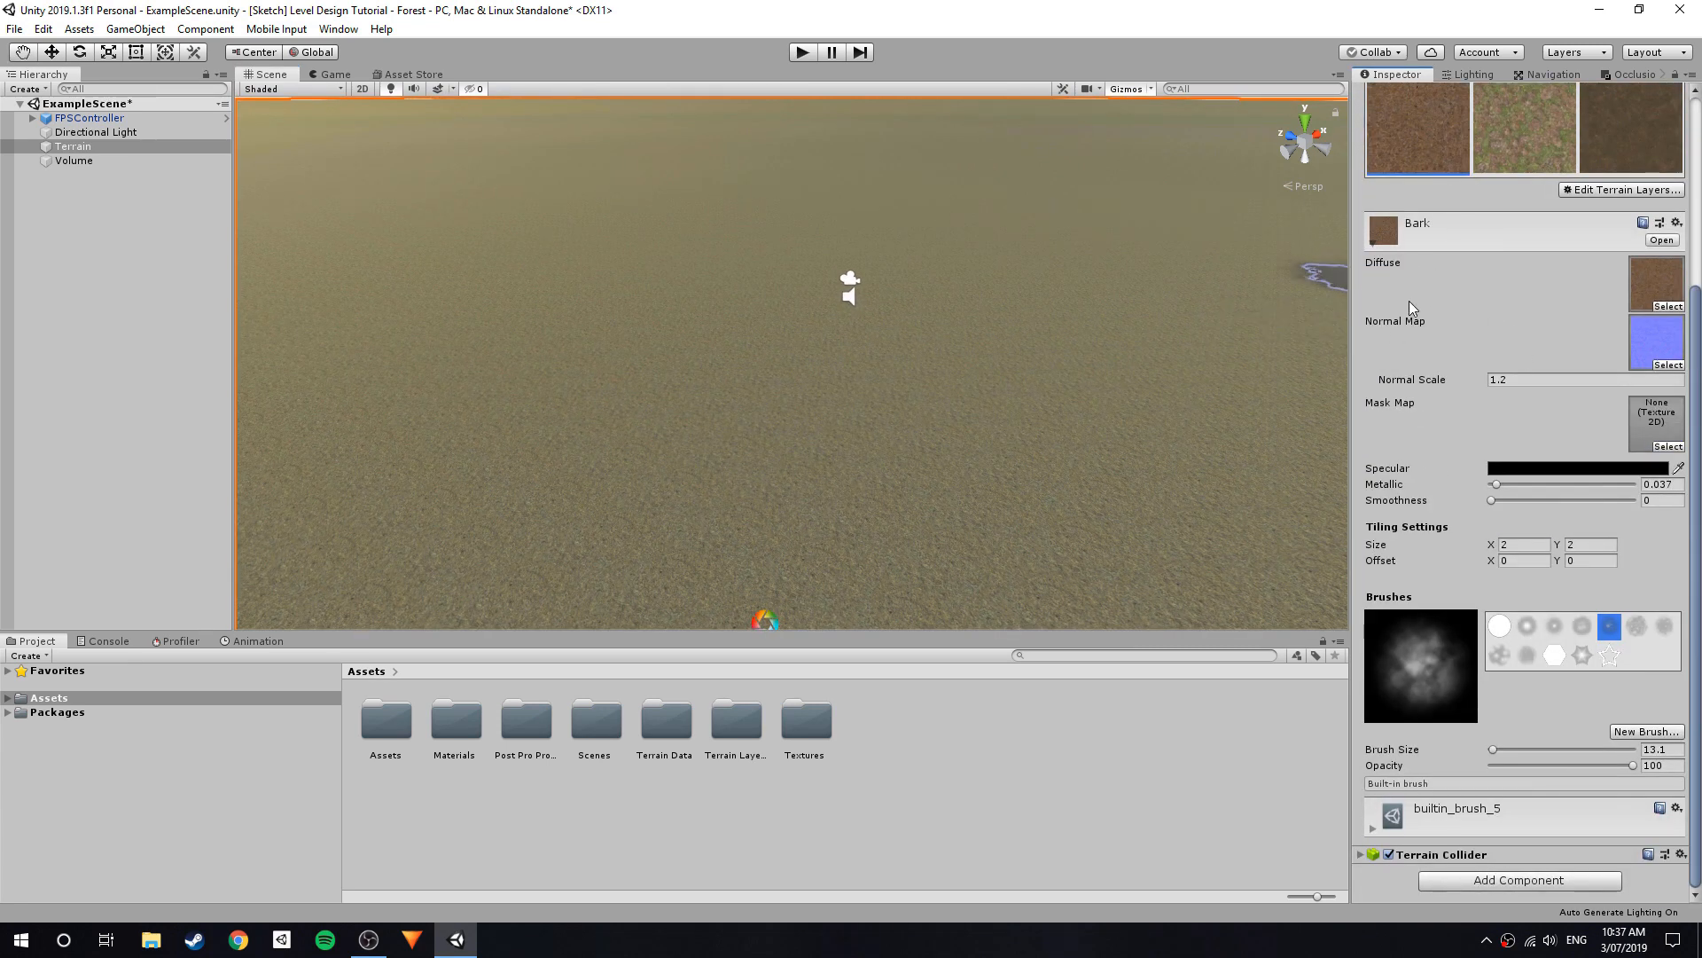
click(1511, 151)
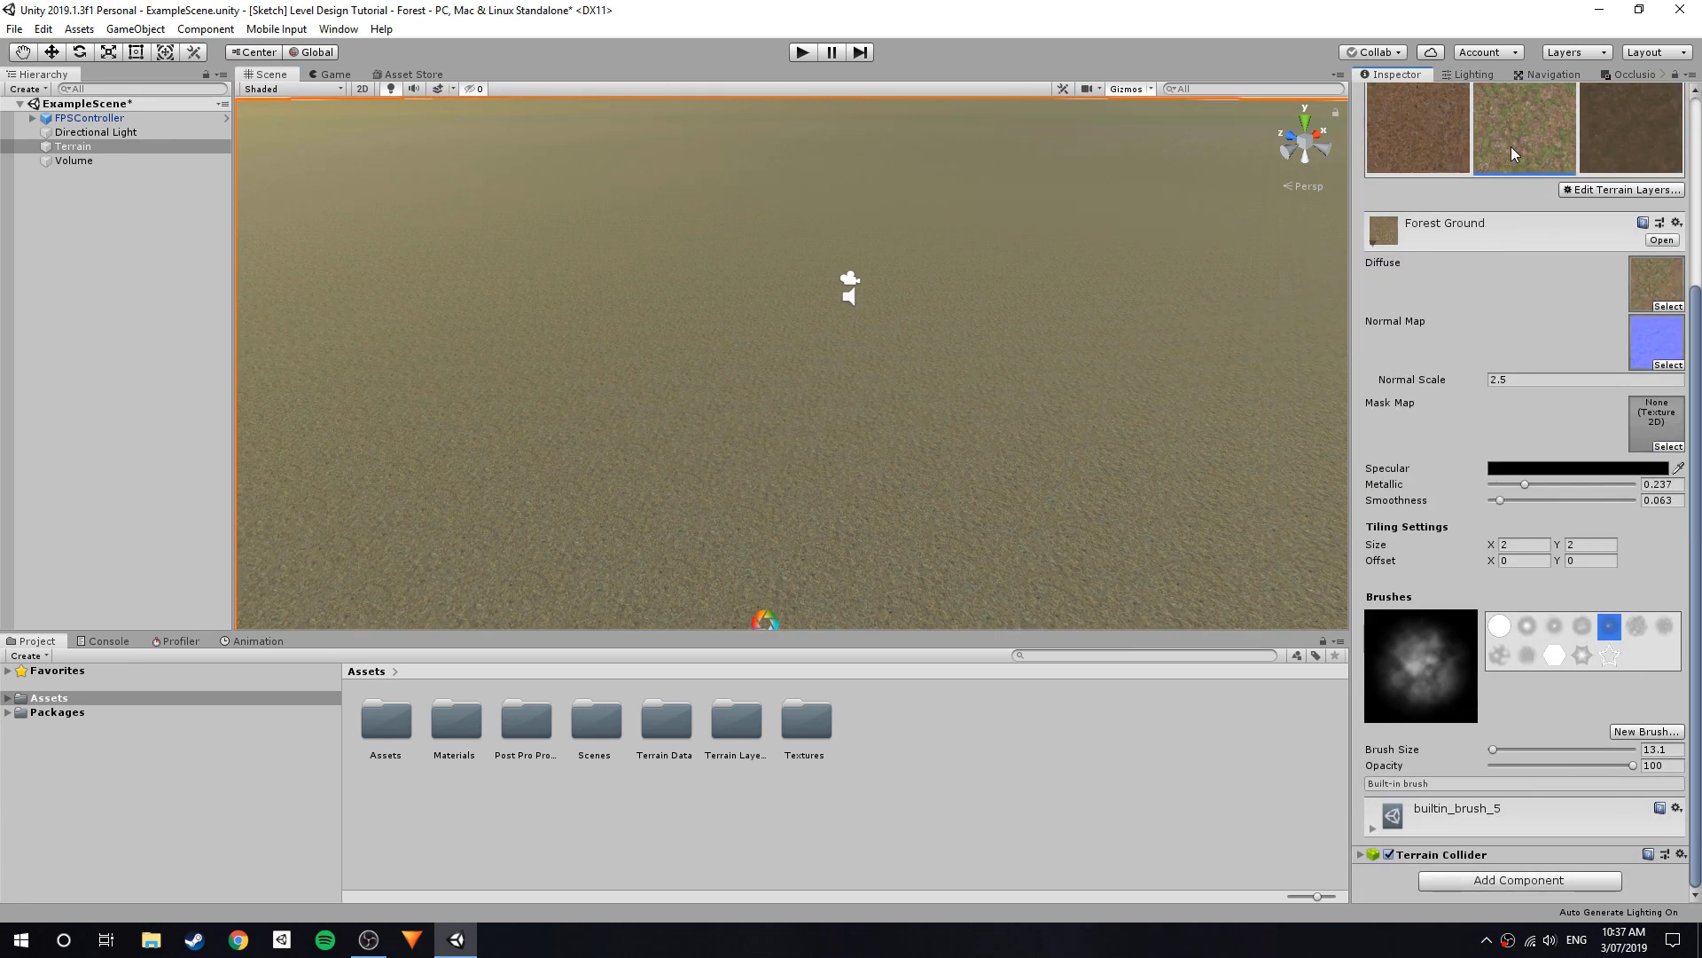
click(1609, 145)
click(1373, 242)
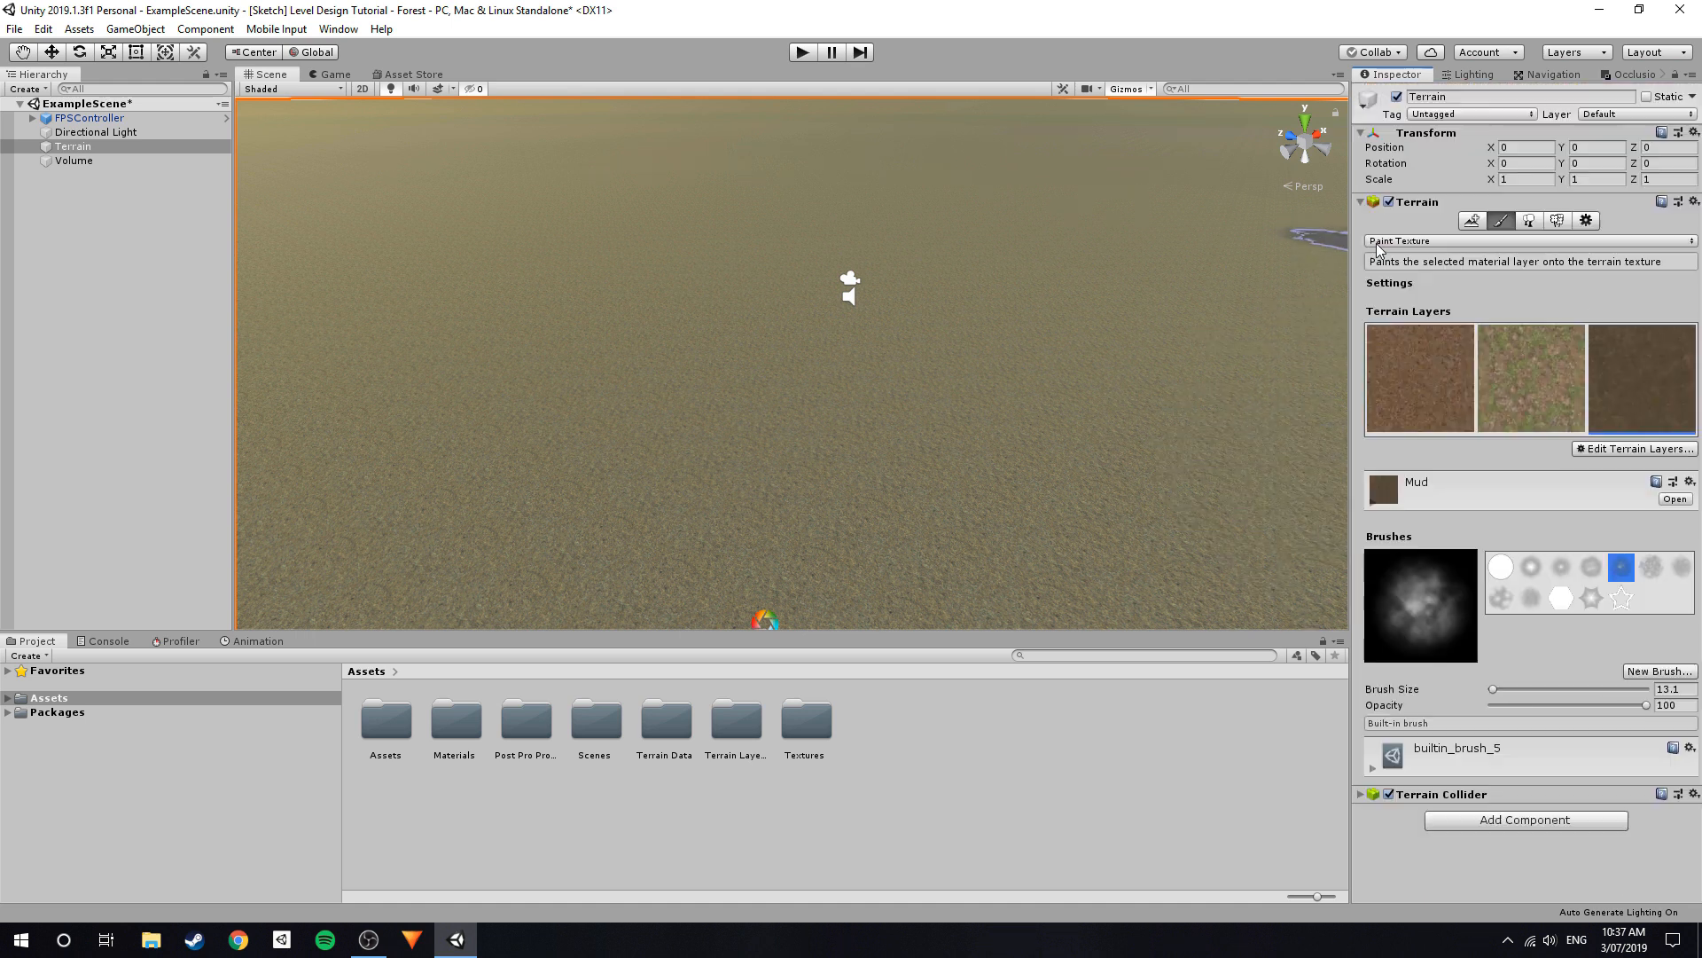
Set the tree brush size to 1 and plant a bare conifer and a small conifer on the terrain.
click(1527, 222)
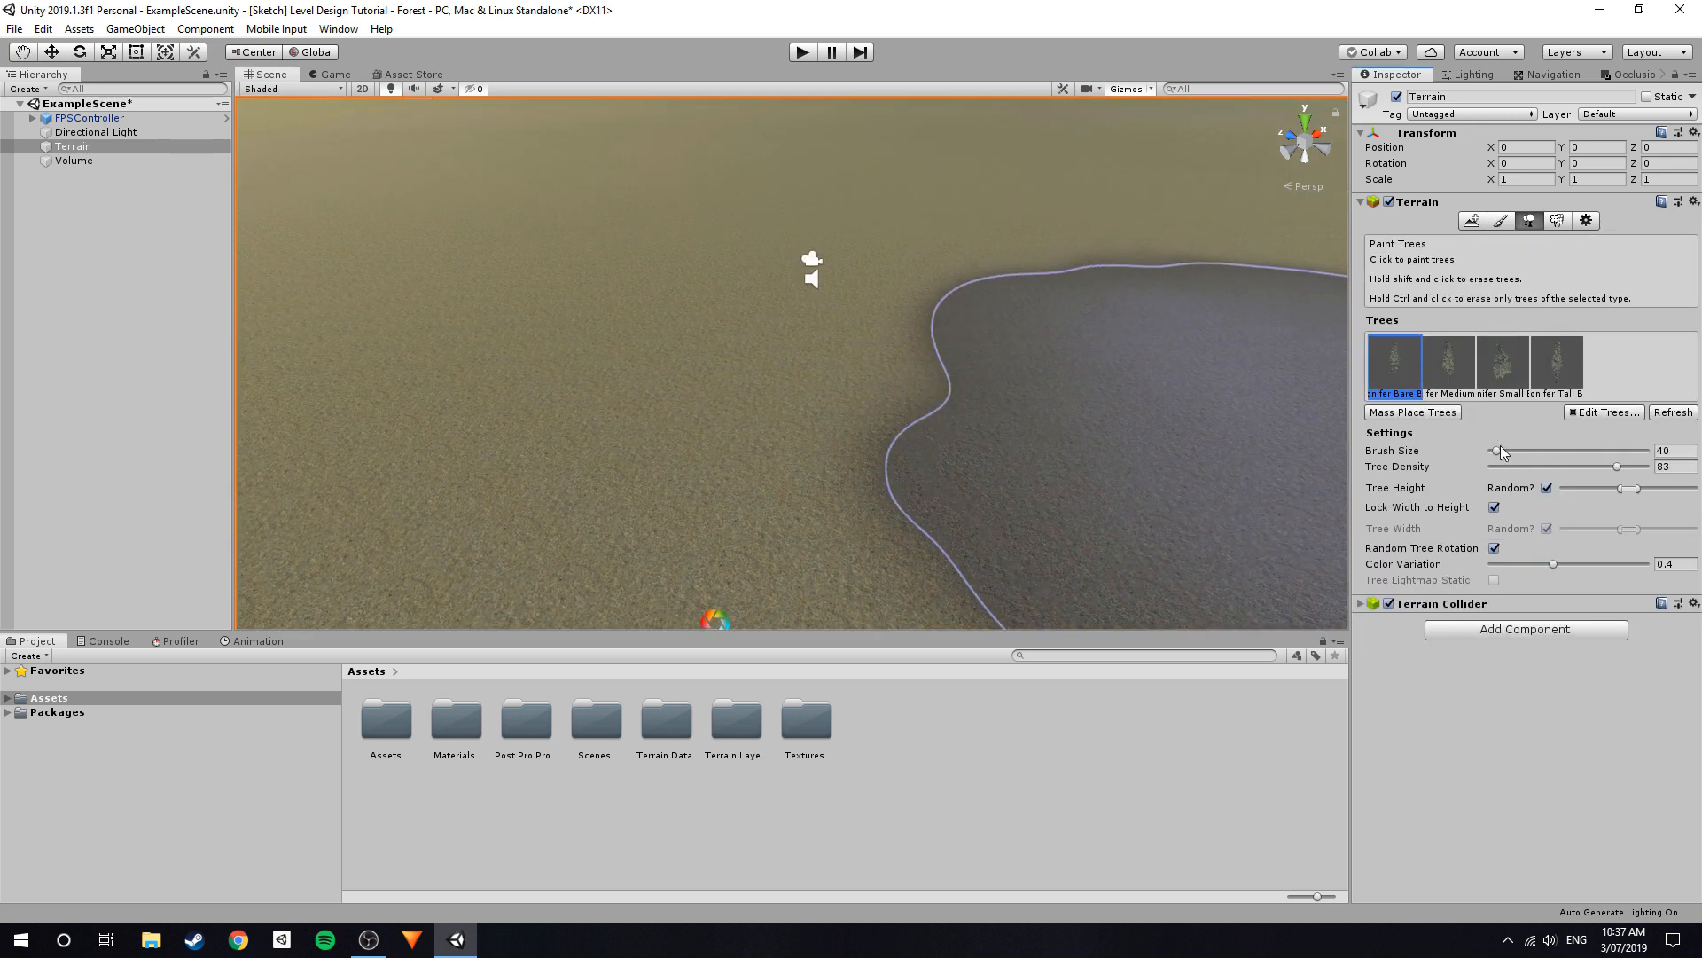
drag(1500, 450, 1482, 449)
right_drag(832, 399, 775, 365)
click(659, 391)
mouse_move(896, 429)
right_down()
mouse_move(858, 382)
mouse_move(858, 333)
mouse_move(877, 490)
mouse_move(890, 374)
mouse_move(794, 205)
mouse_move(867, 481)
right_up()
key(w)
click(1499, 366)
click(878, 490)
key(s)
Undo both tree placements on the terrain.
key(ctrl+z)
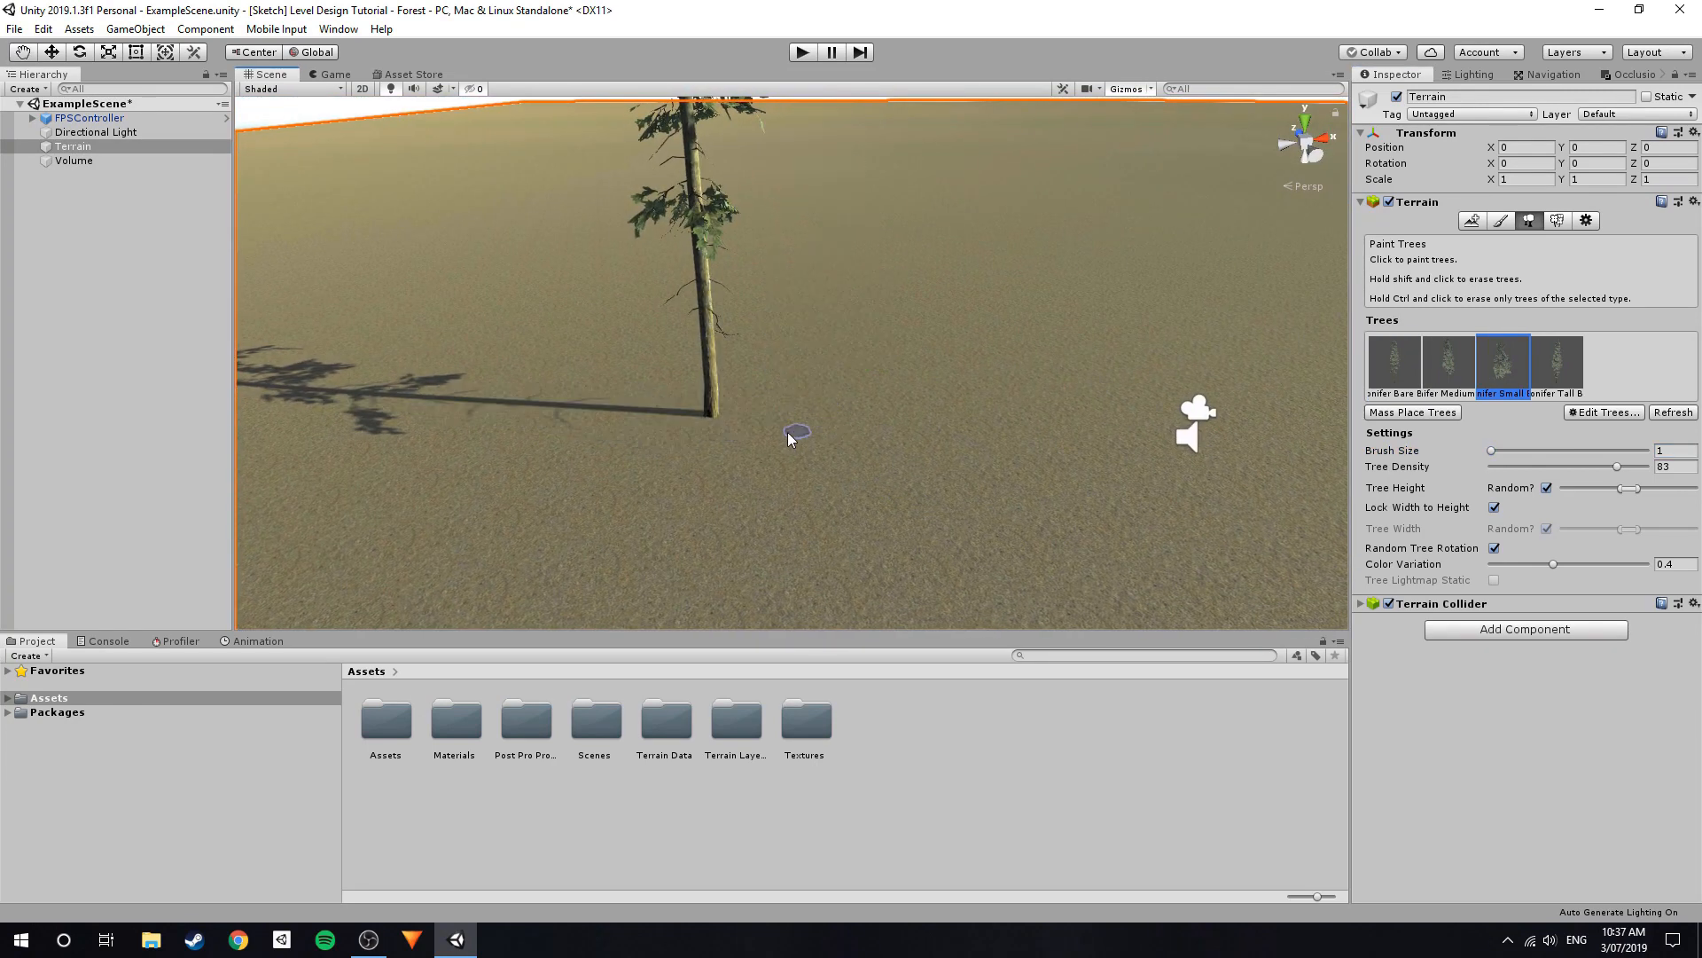
key(ctrl+z)
right_drag(711, 418, 797, 382)
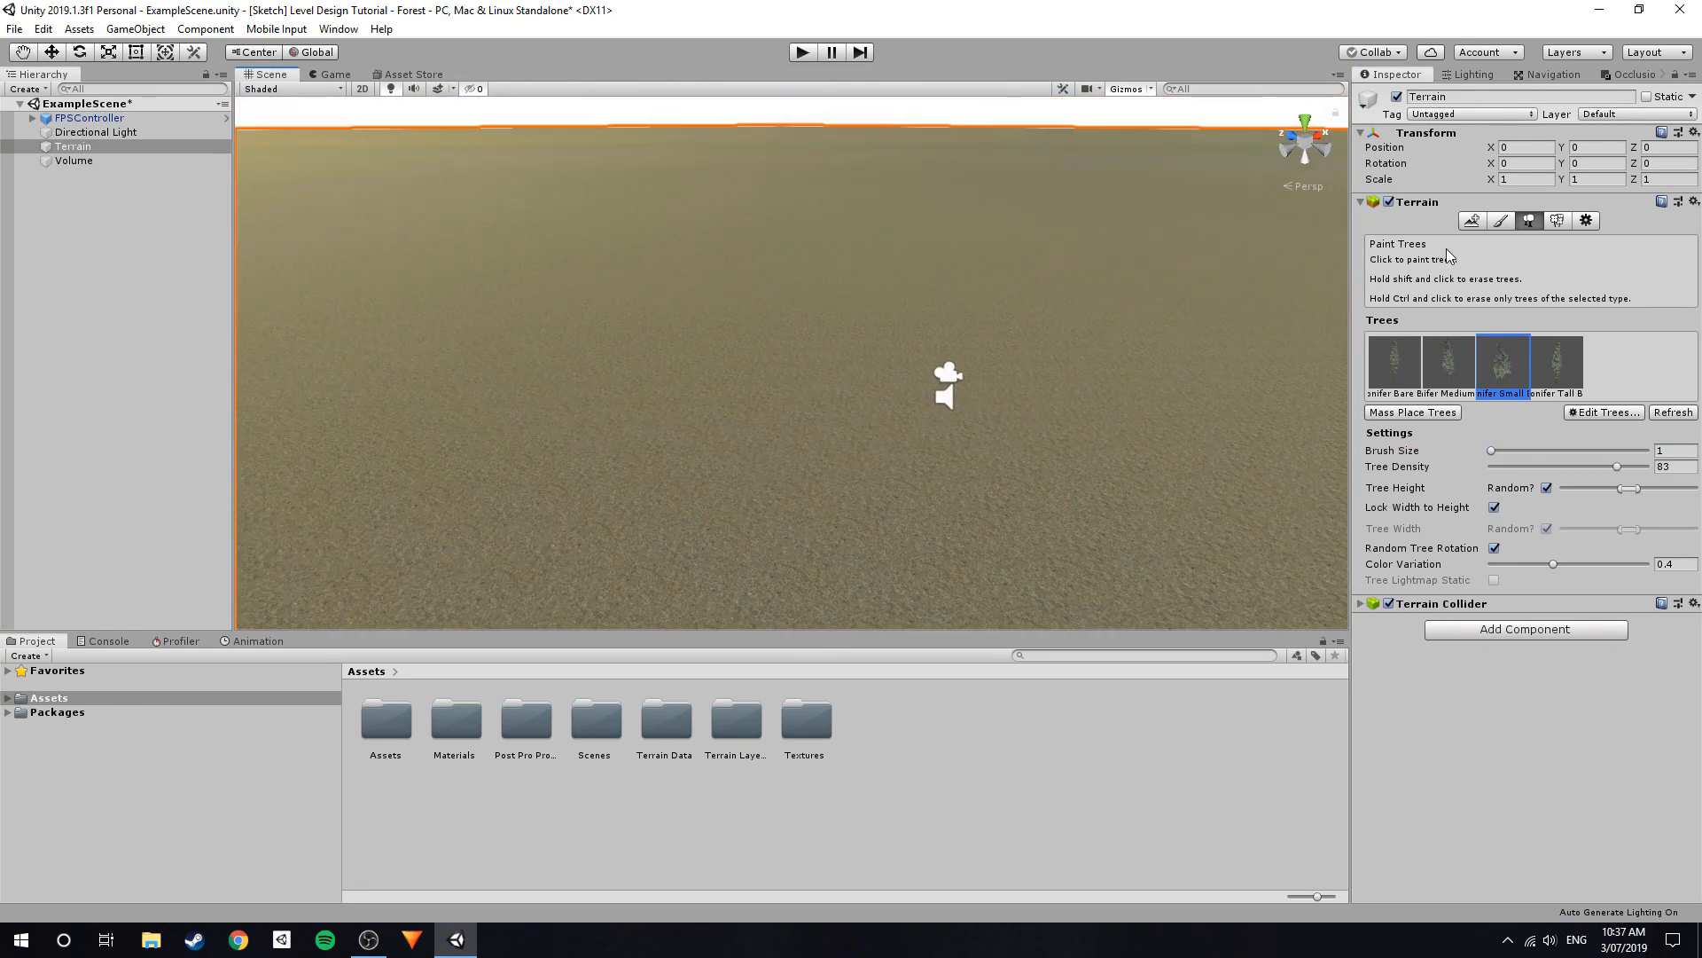
Paint a test patch of the first grass detail on the terrain and erase it again.
click(1557, 220)
mouse_move(969, 514)
mouse_down()
mouse_move(646, 437)
mouse_move(834, 402)
mouse_up()
mouse_move(834, 401)
right_down()
mouse_move(1016, 360)
mouse_move(960, 323)
right_up()
key(w)
mouse_move(959, 323)
shift+mouse_down()
mouse_move(791, 314)
mouse_move(1024, 268)
shift+mouse_up()
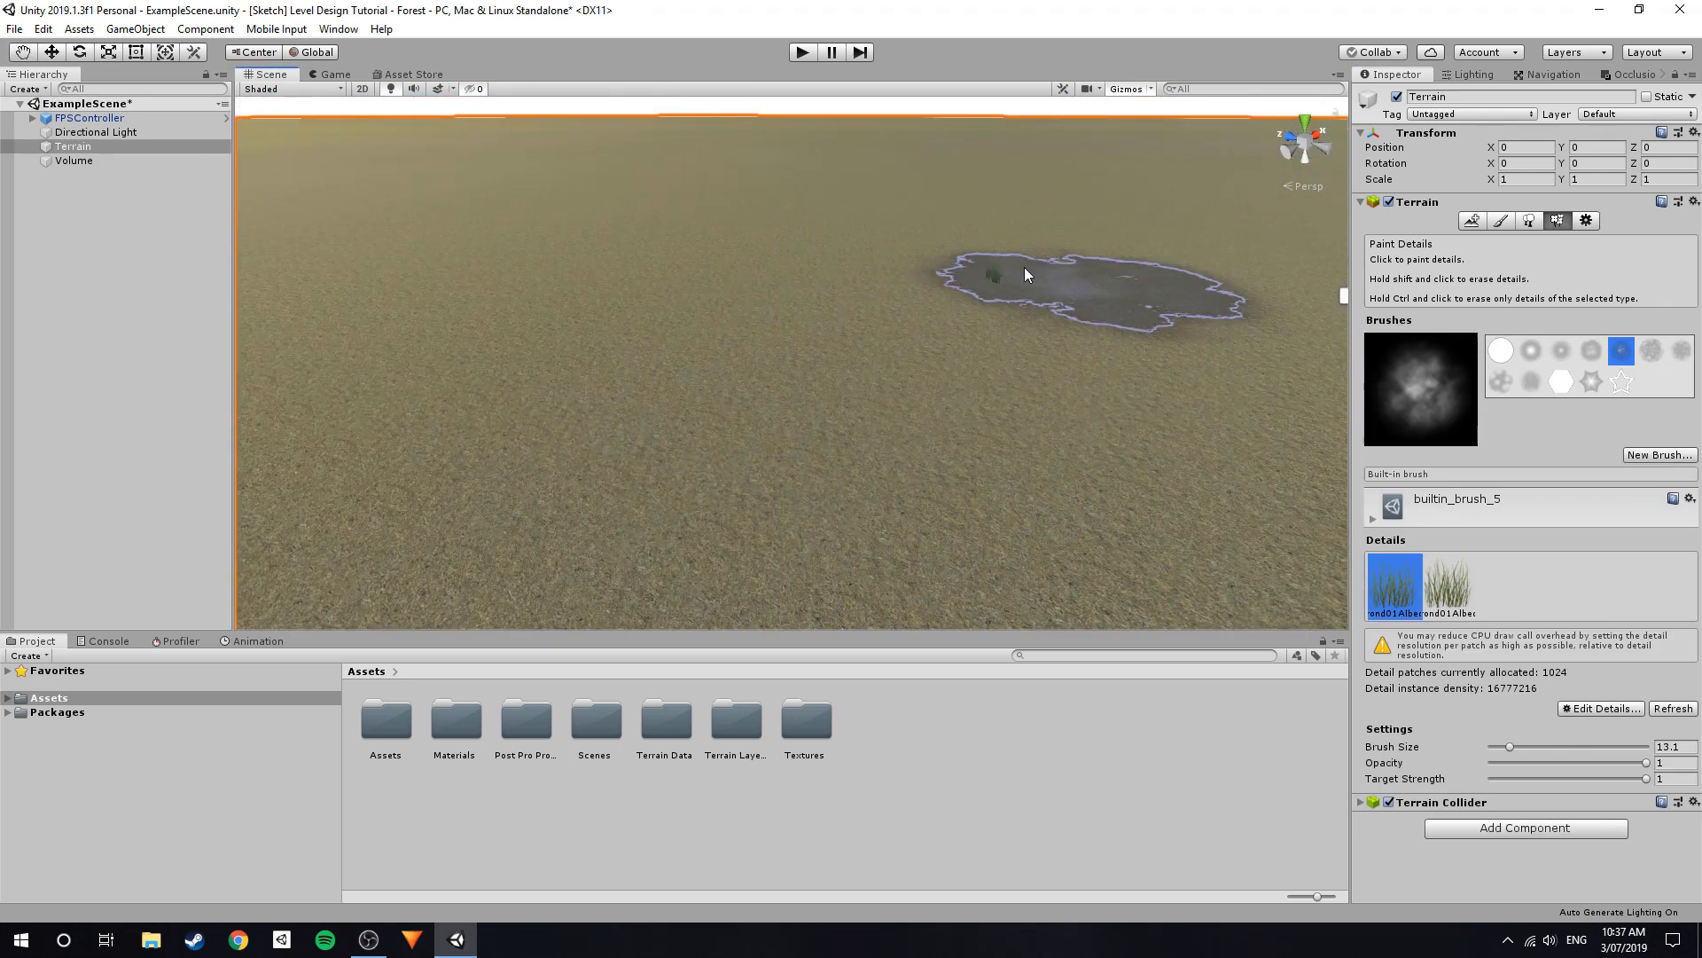
Examine the texture, size, noise and color settings of the first grass detail, then close them without changes.
double_click(1394, 581)
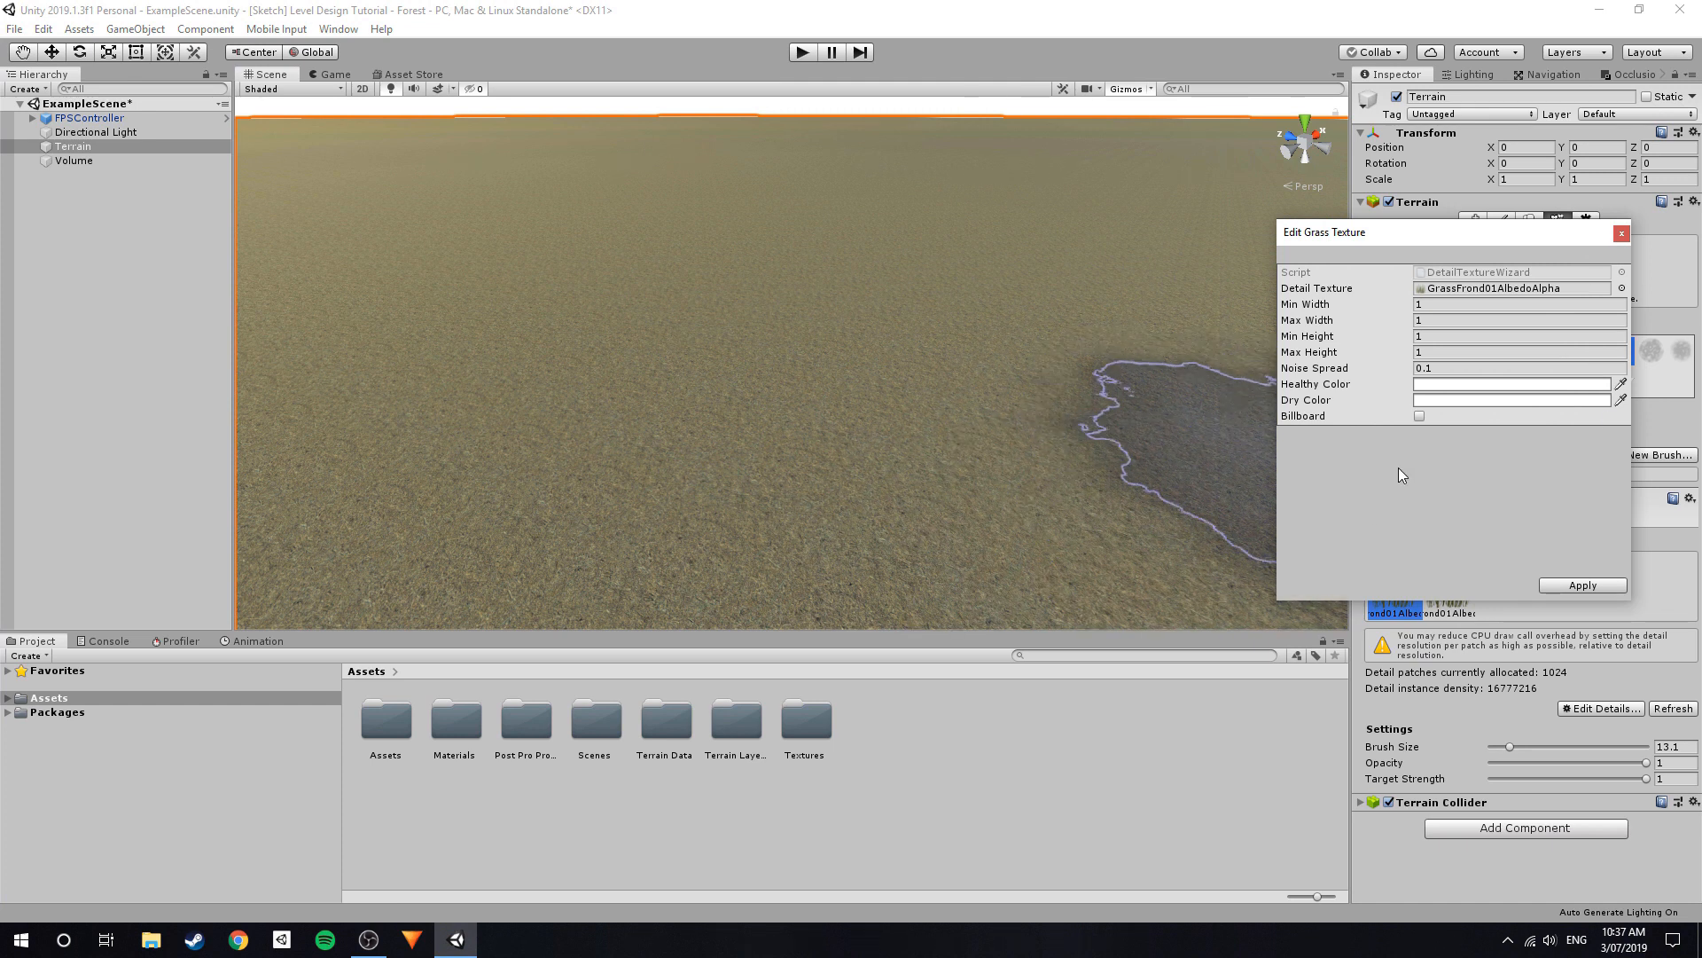
drag(1395, 232, 1166, 226)
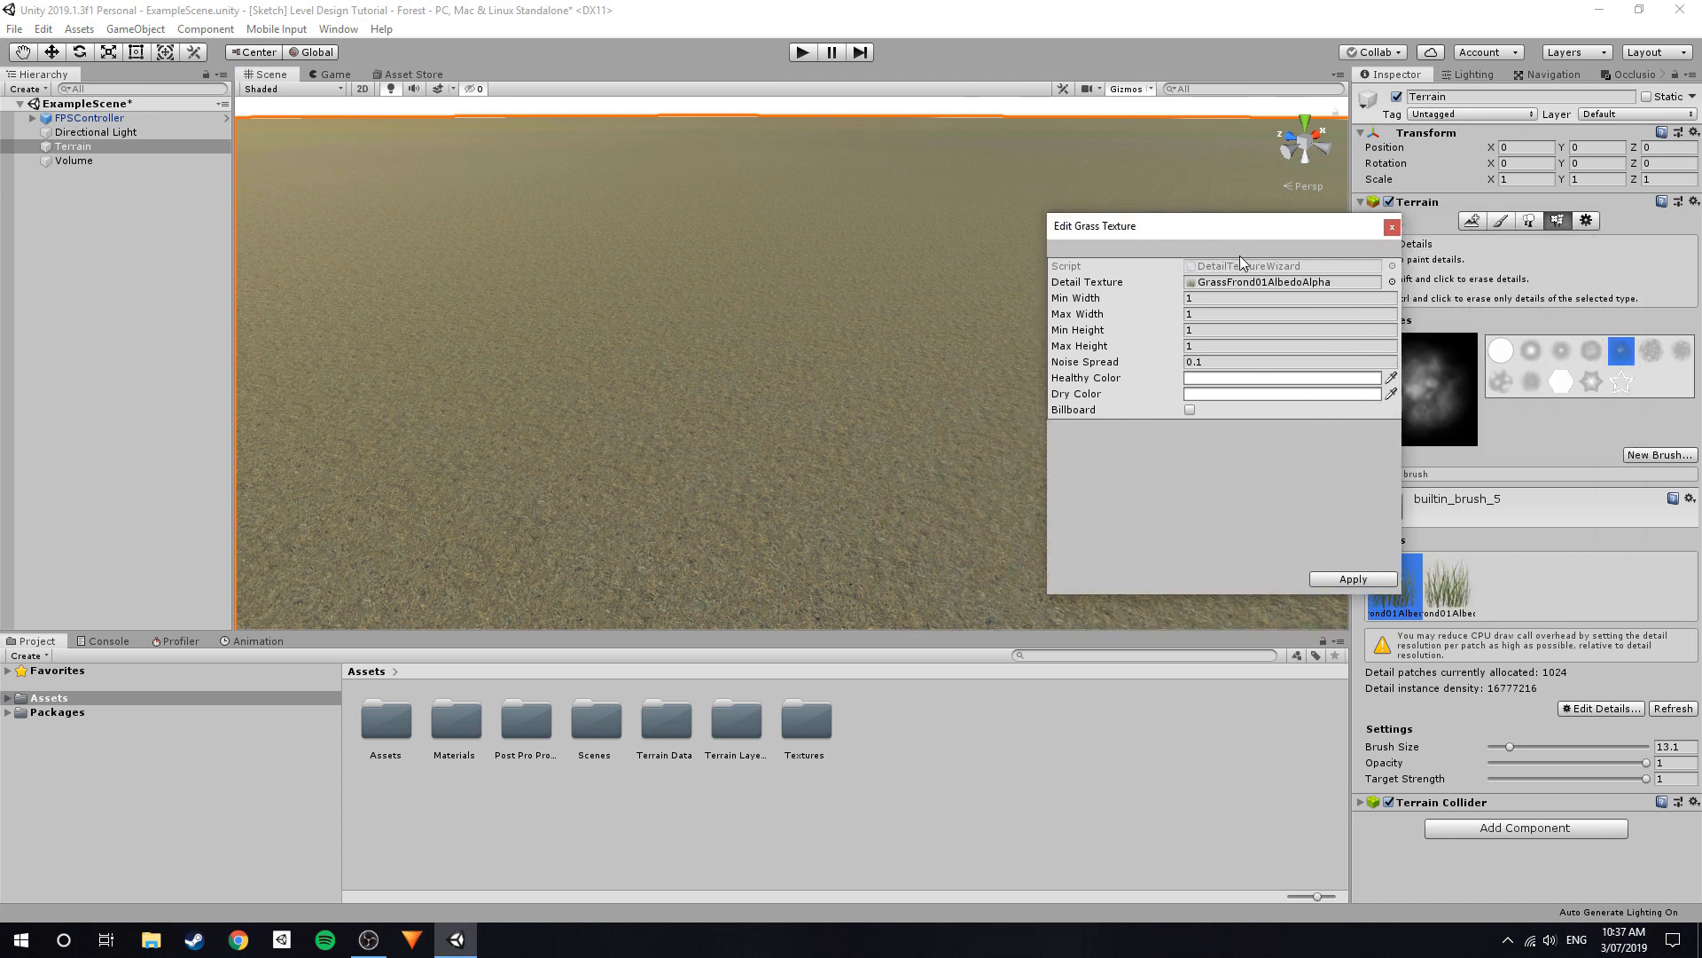
click(1390, 227)
Review the terrain settings, from the basic terrain options to the texture resolutions.
click(1579, 221)
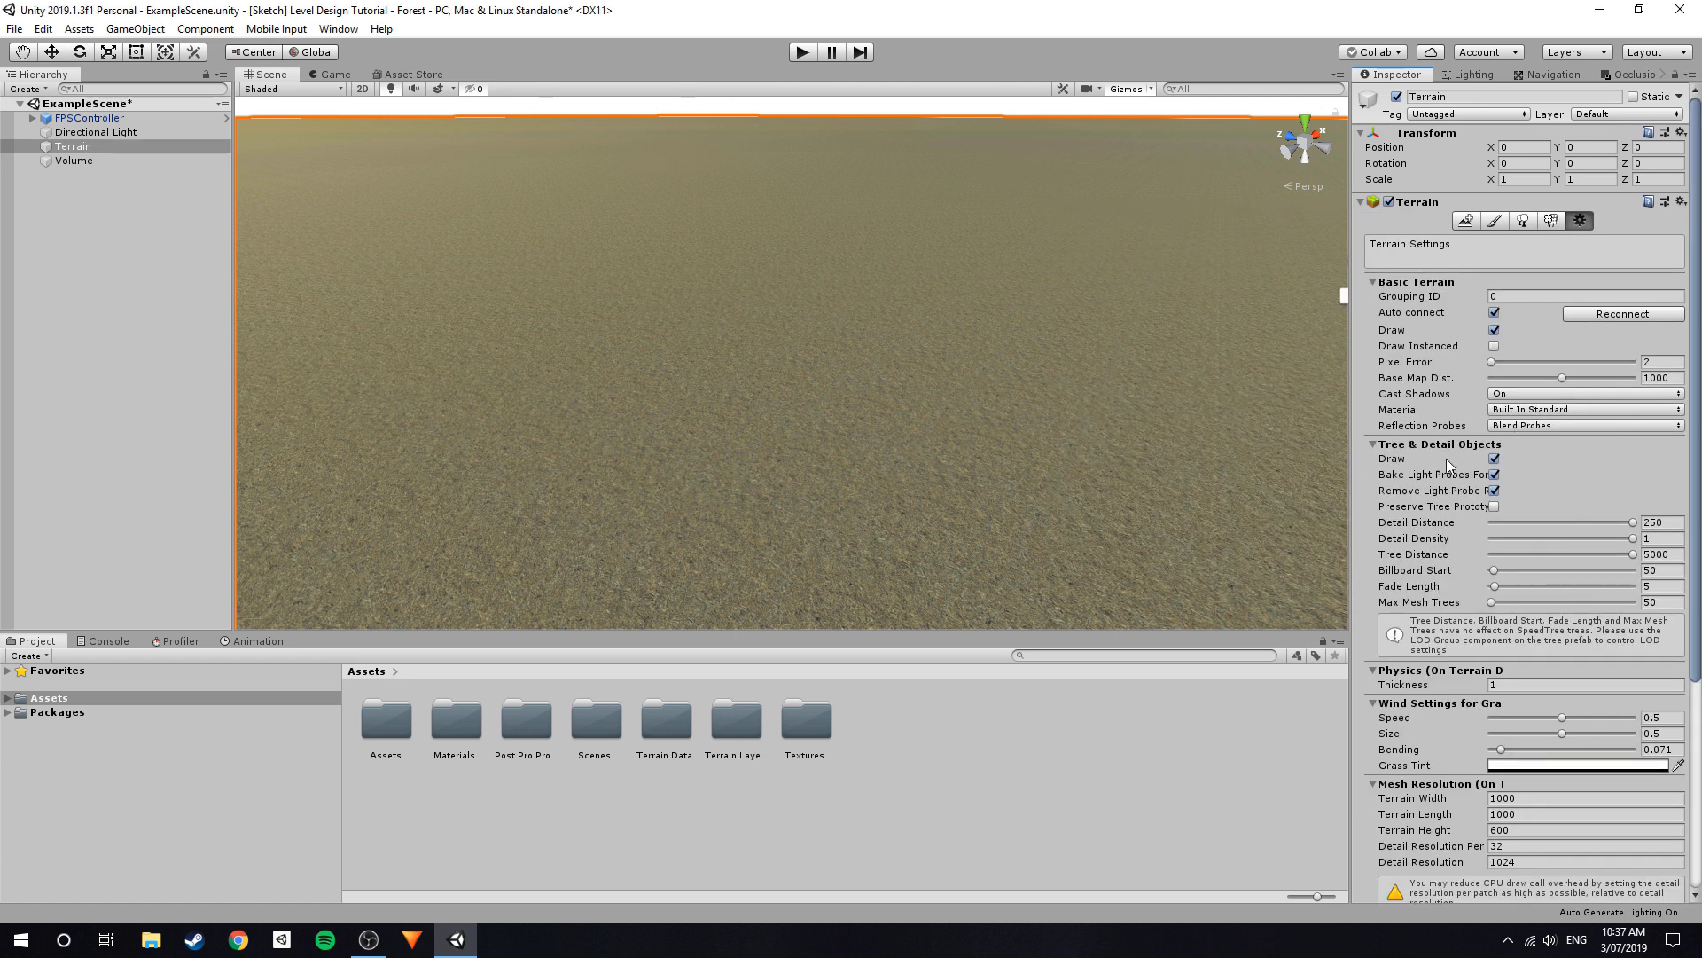
scroll(1446, 459, down, 5)
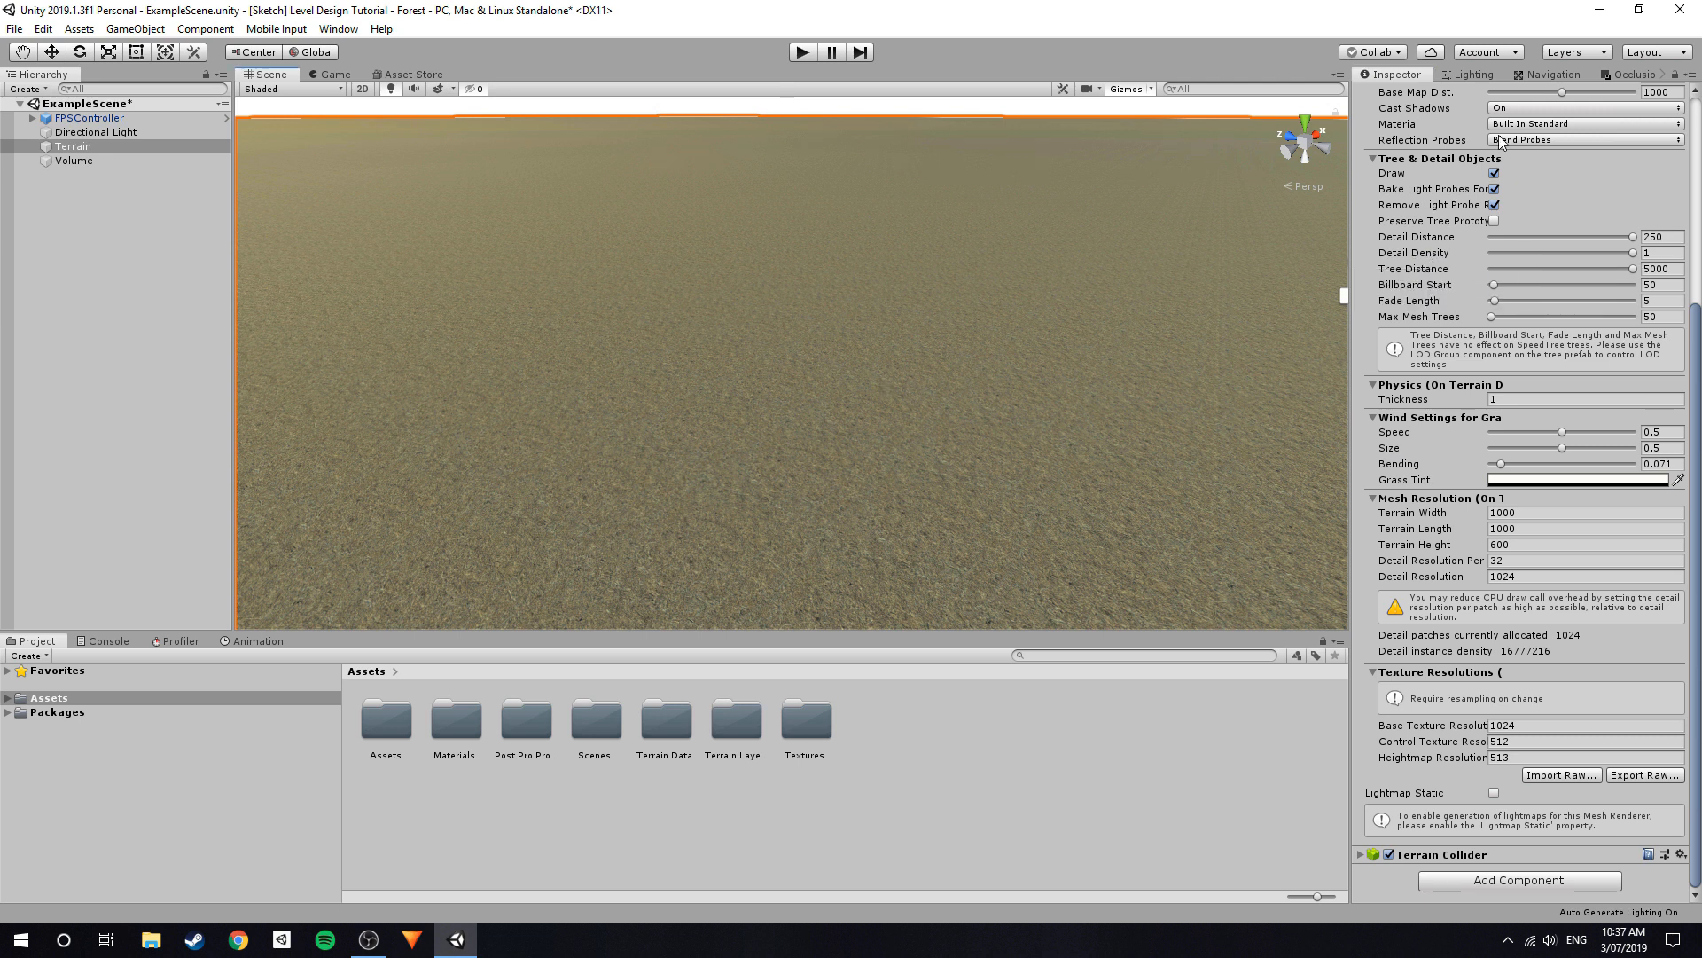
scroll(1507, 150, up, 10)
Paint a long strip of the first grass detail across the terrain with brush size 13.1.
click(1557, 220)
mouse_move(1285, 550)
mouse_down()
mouse_move(943, 571)
mouse_move(786, 174)
mouse_up()
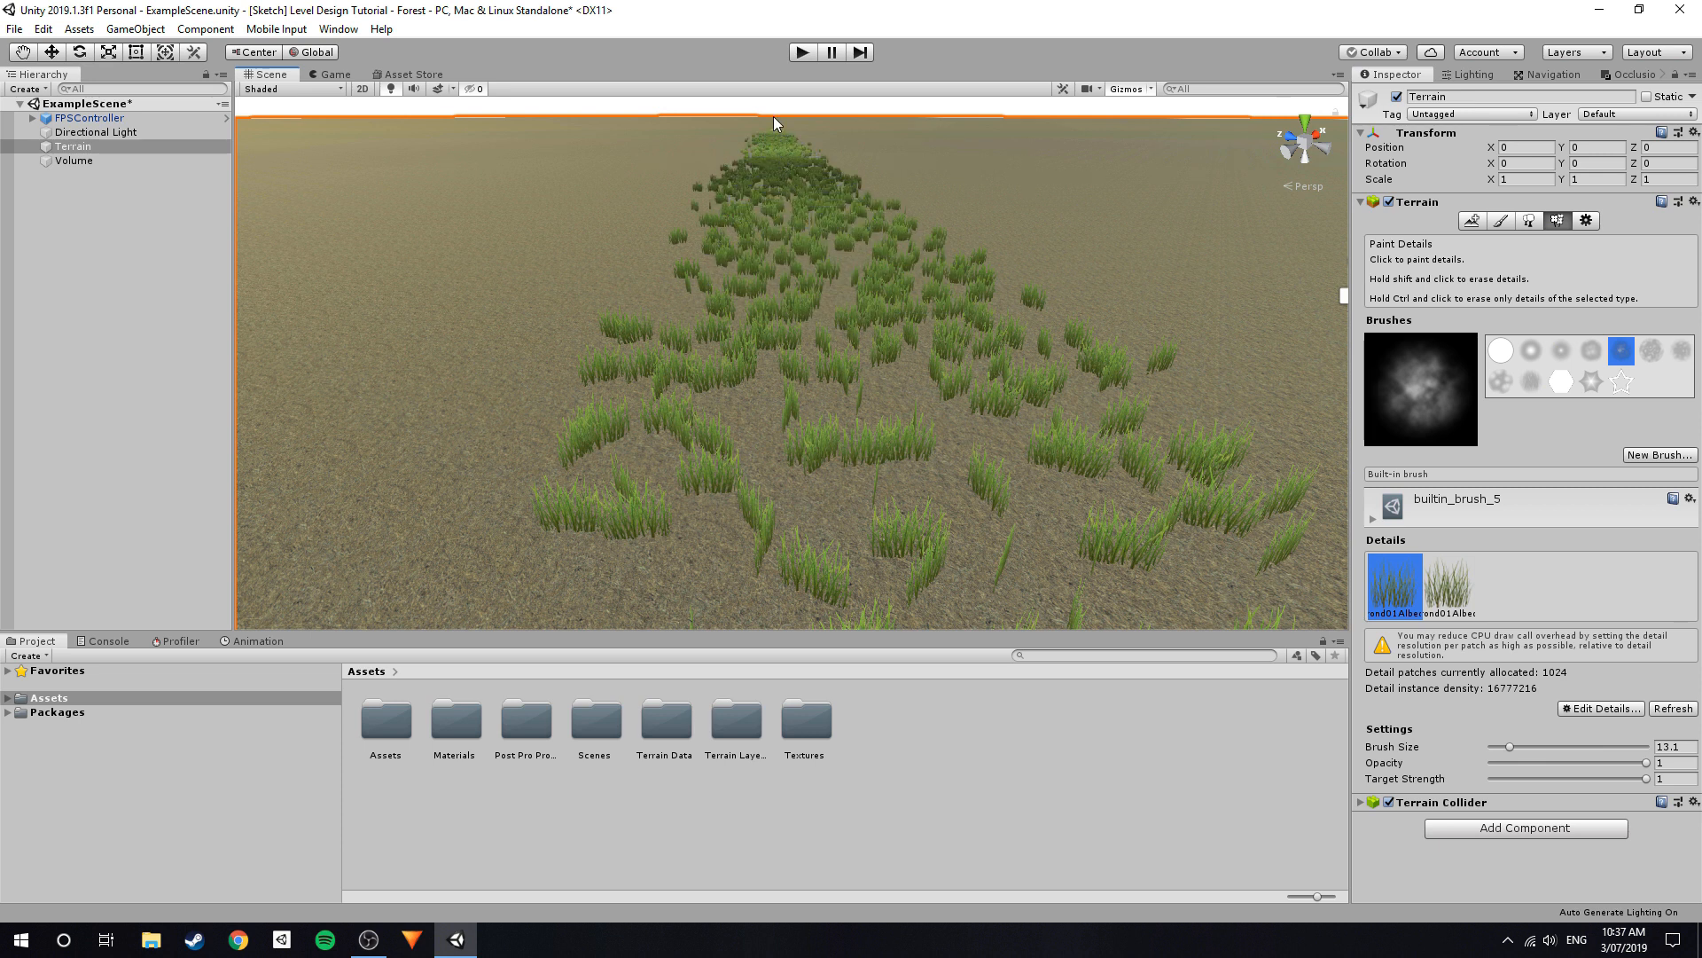
Try out the terrain's detail density and detail distance on the grass, ending at 1 and 250.
click(1586, 220)
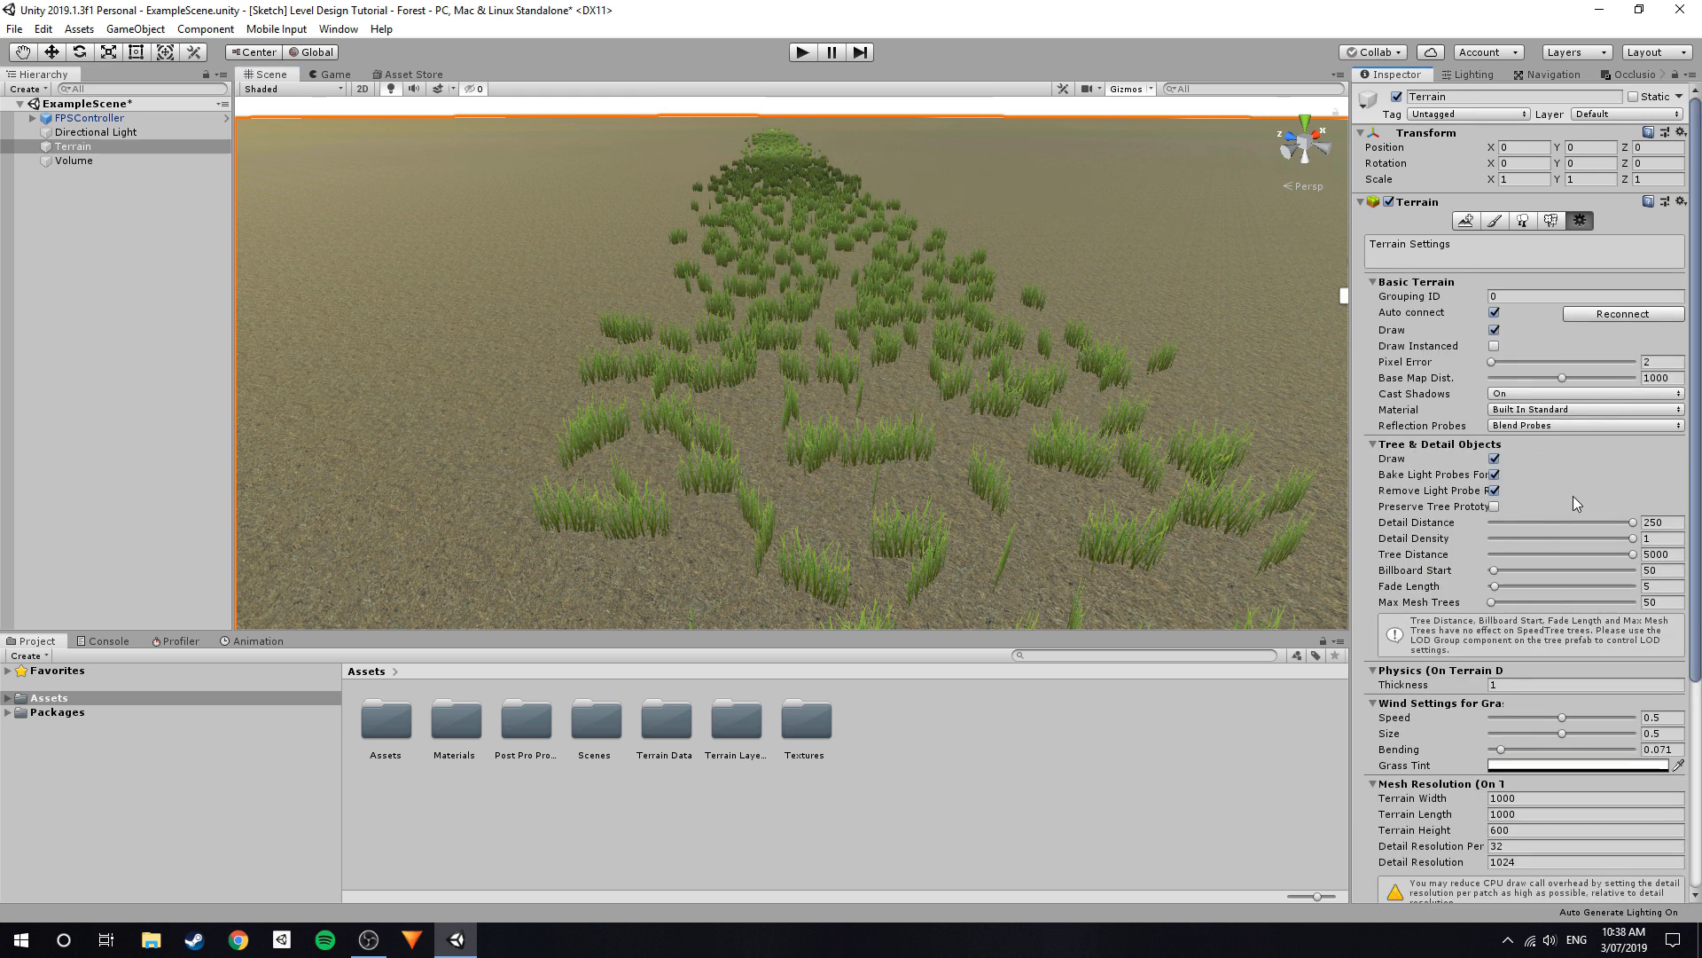
drag(1632, 538, 1675, 532)
mouse_move(1631, 522)
mouse_down()
mouse_move(1498, 518)
mouse_move(1636, 530)
mouse_up()
right_drag(971, 417, 870, 403)
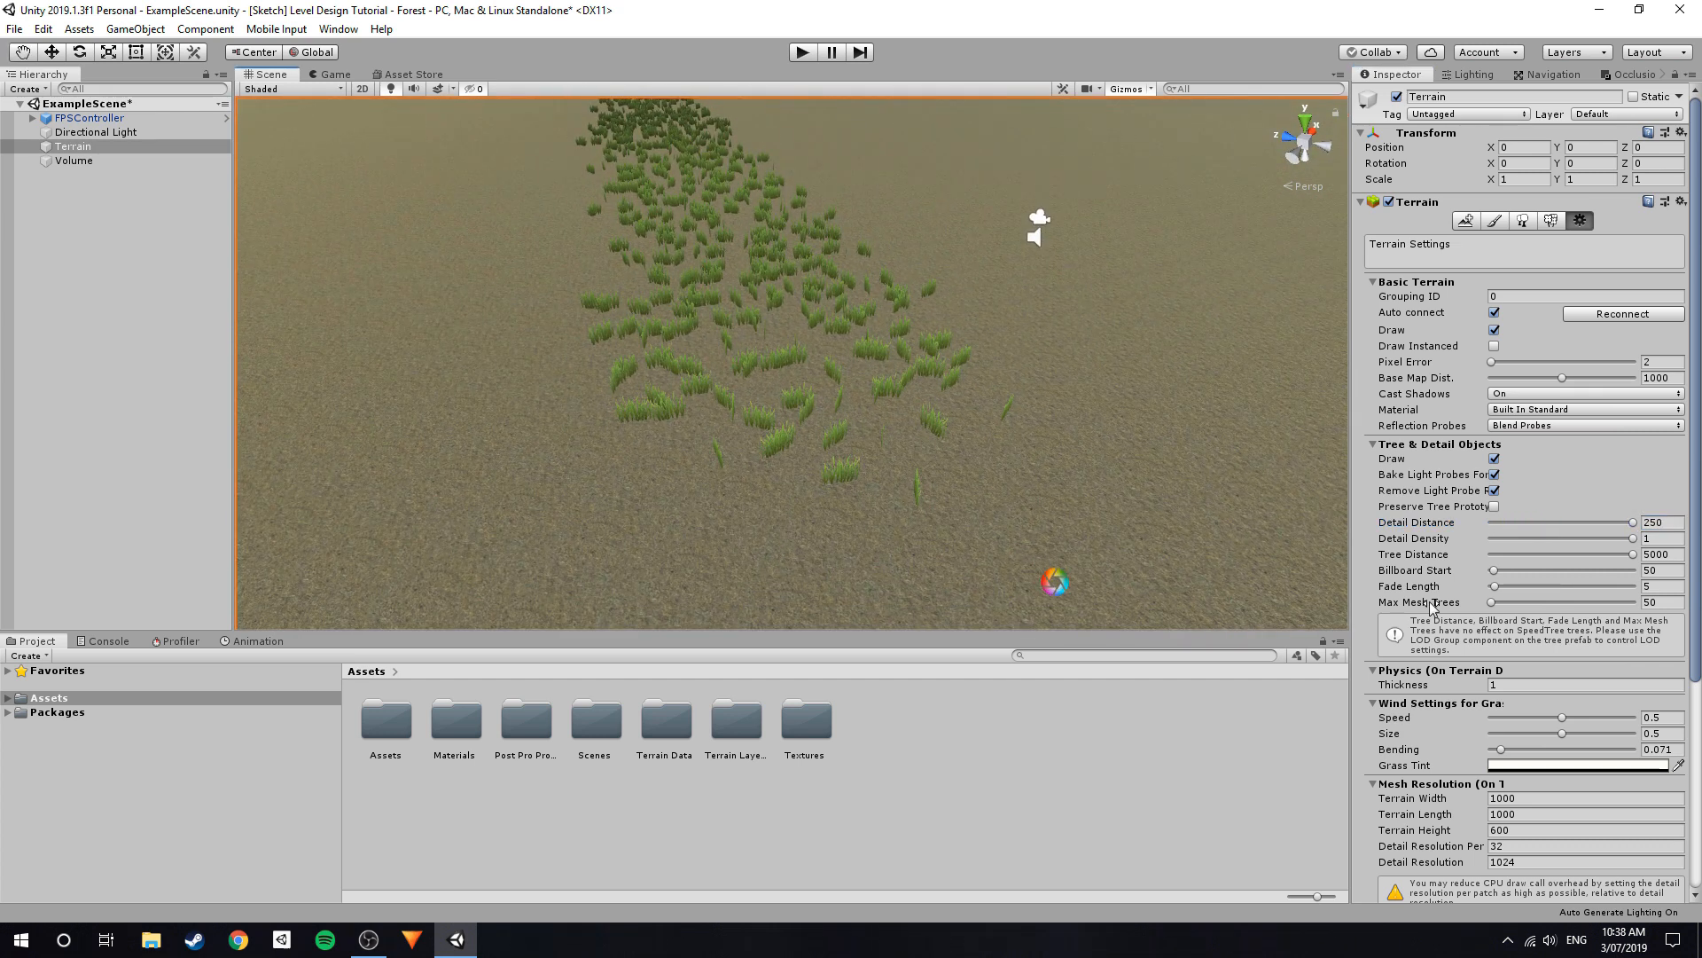
Examine the grass wind settings while viewing the painted grass from other angles.
scroll(1497, 674, down, 3)
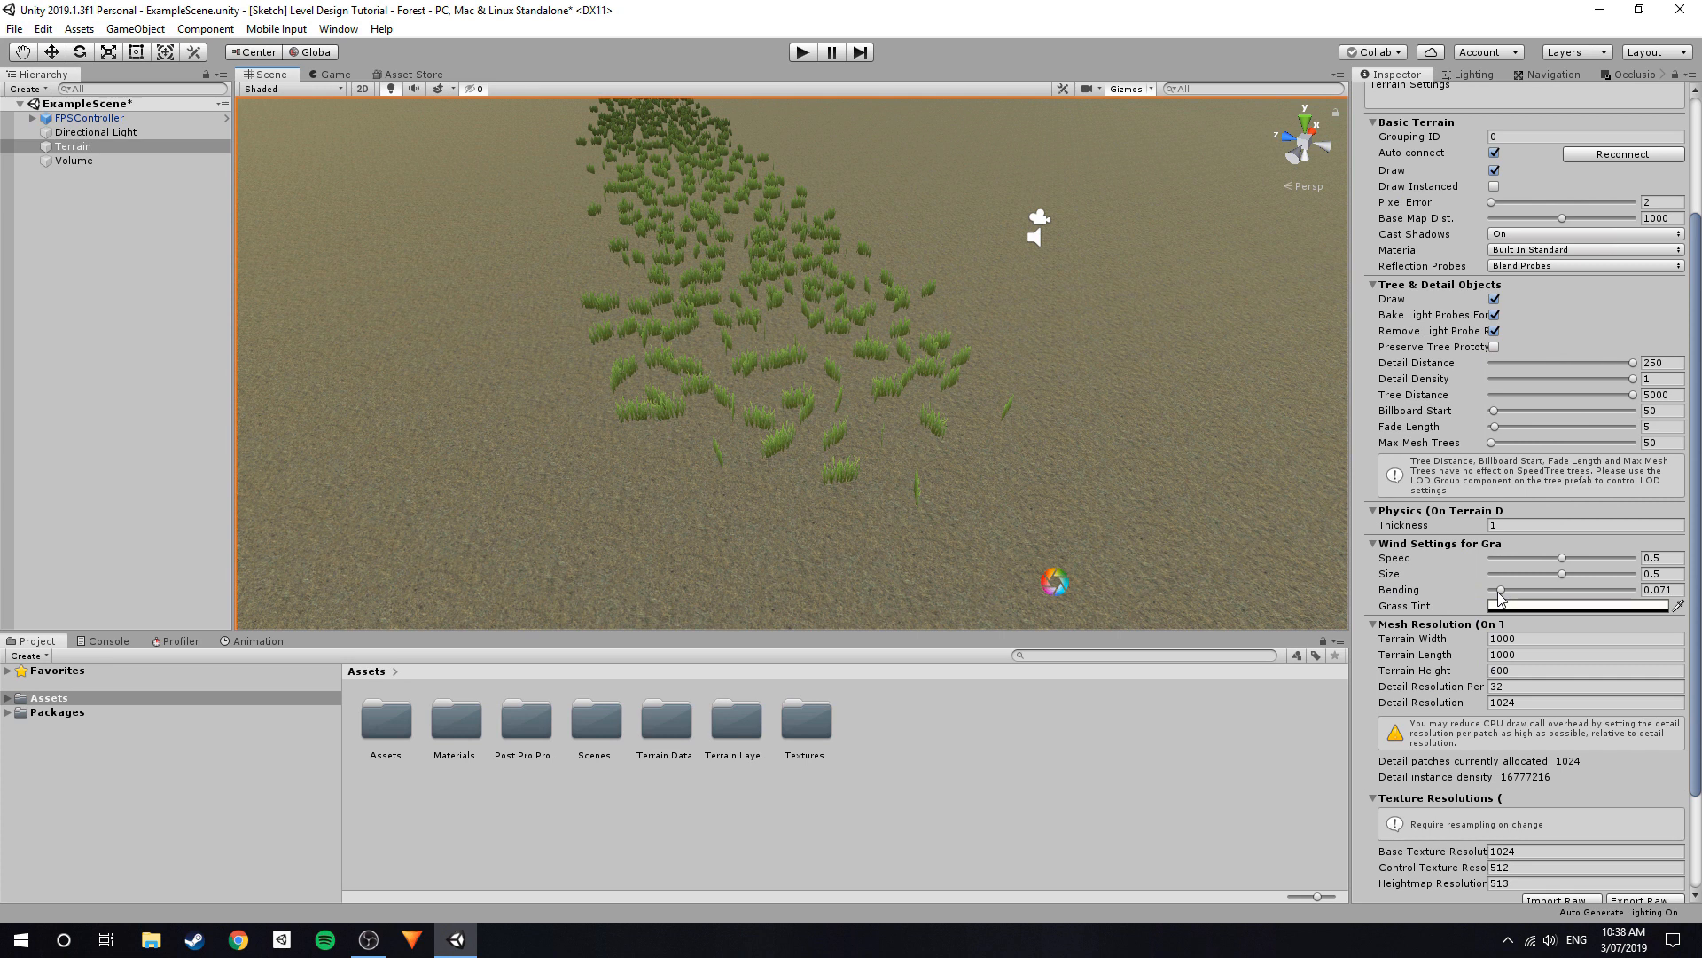
right_drag(798, 493, 1288, 396)
right_drag(674, 416, 1244, 315)
scroll(1477, 202, up, 5)
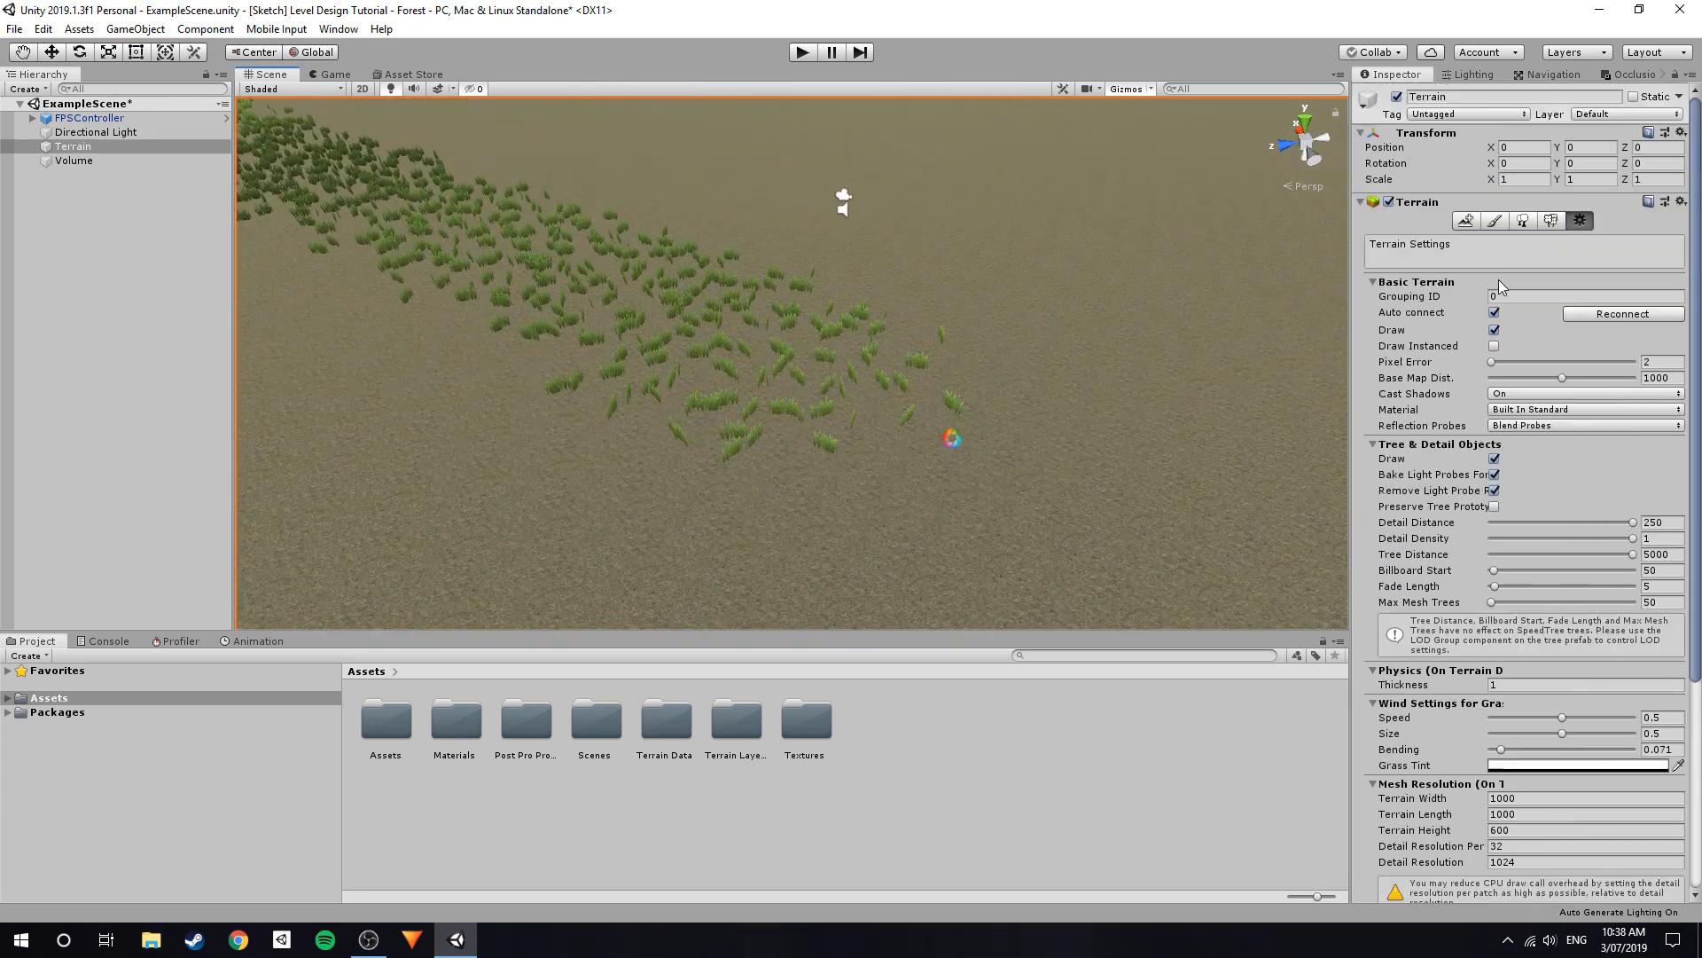
Erase the painted grass strip from the terrain, enlarging the detail brush size to 23.2 for the remaining grass.
click(1557, 220)
mouse_move(917, 416)
shift+mouse_down()
mouse_move(601, 274)
mouse_move(929, 354)
shift+mouse_up()
mouse_move(911, 334)
right_down()
mouse_move(889, 310)
mouse_move(738, 292)
right_up()
mouse_move(737, 292)
shift+mouse_down()
mouse_move(473, 285)
mouse_move(608, 264)
mouse_move(572, 208)
shift+mouse_up()
middle_drag(572, 208, 1273, 687)
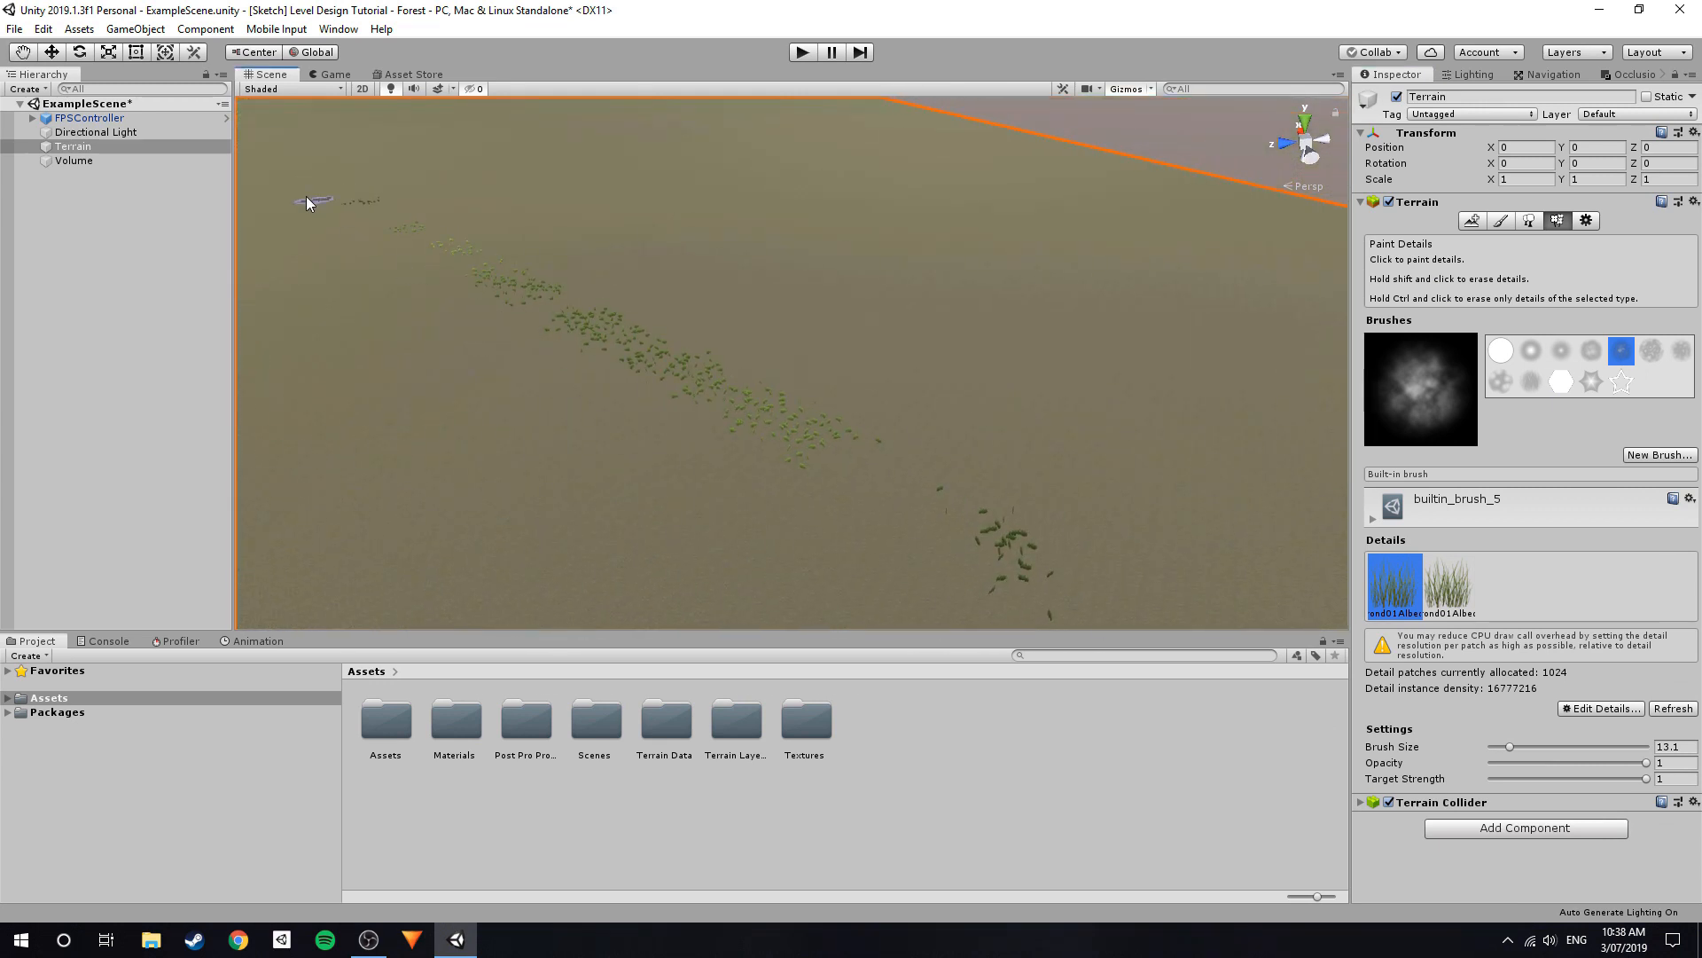
click(1526, 746)
mouse_move(981, 493)
shift+mouse_down()
mouse_move(760, 435)
mouse_move(449, 228)
shift+mouse_up()
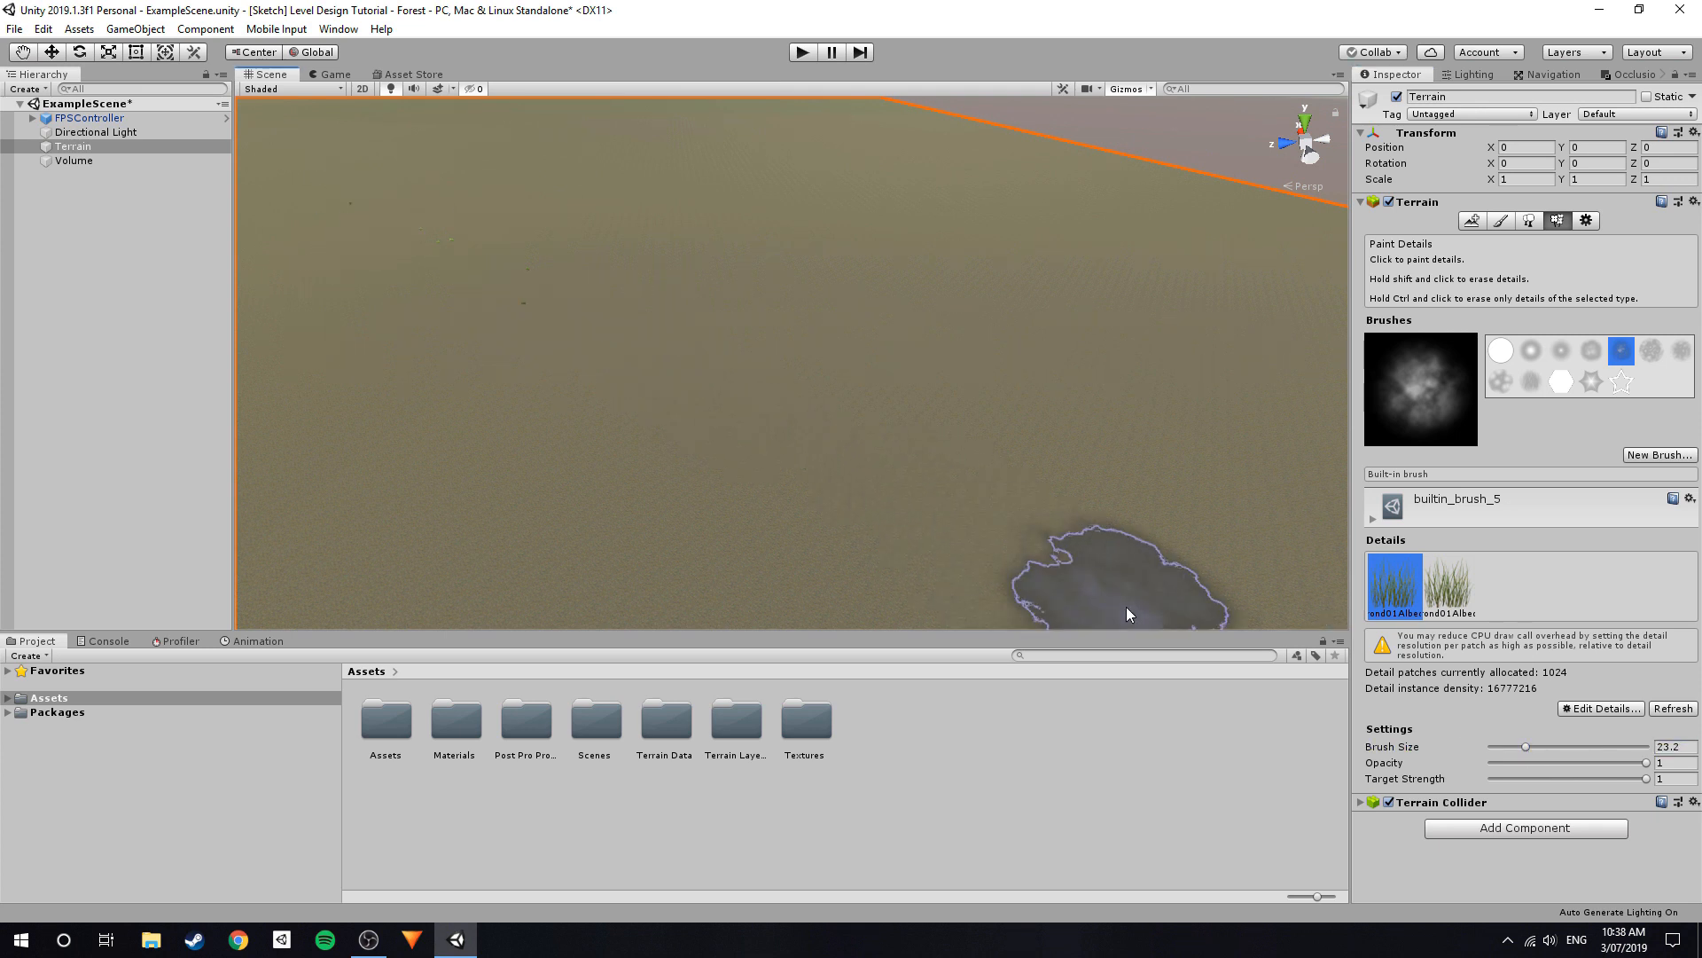
right_drag(578, 341, 1253, 334)
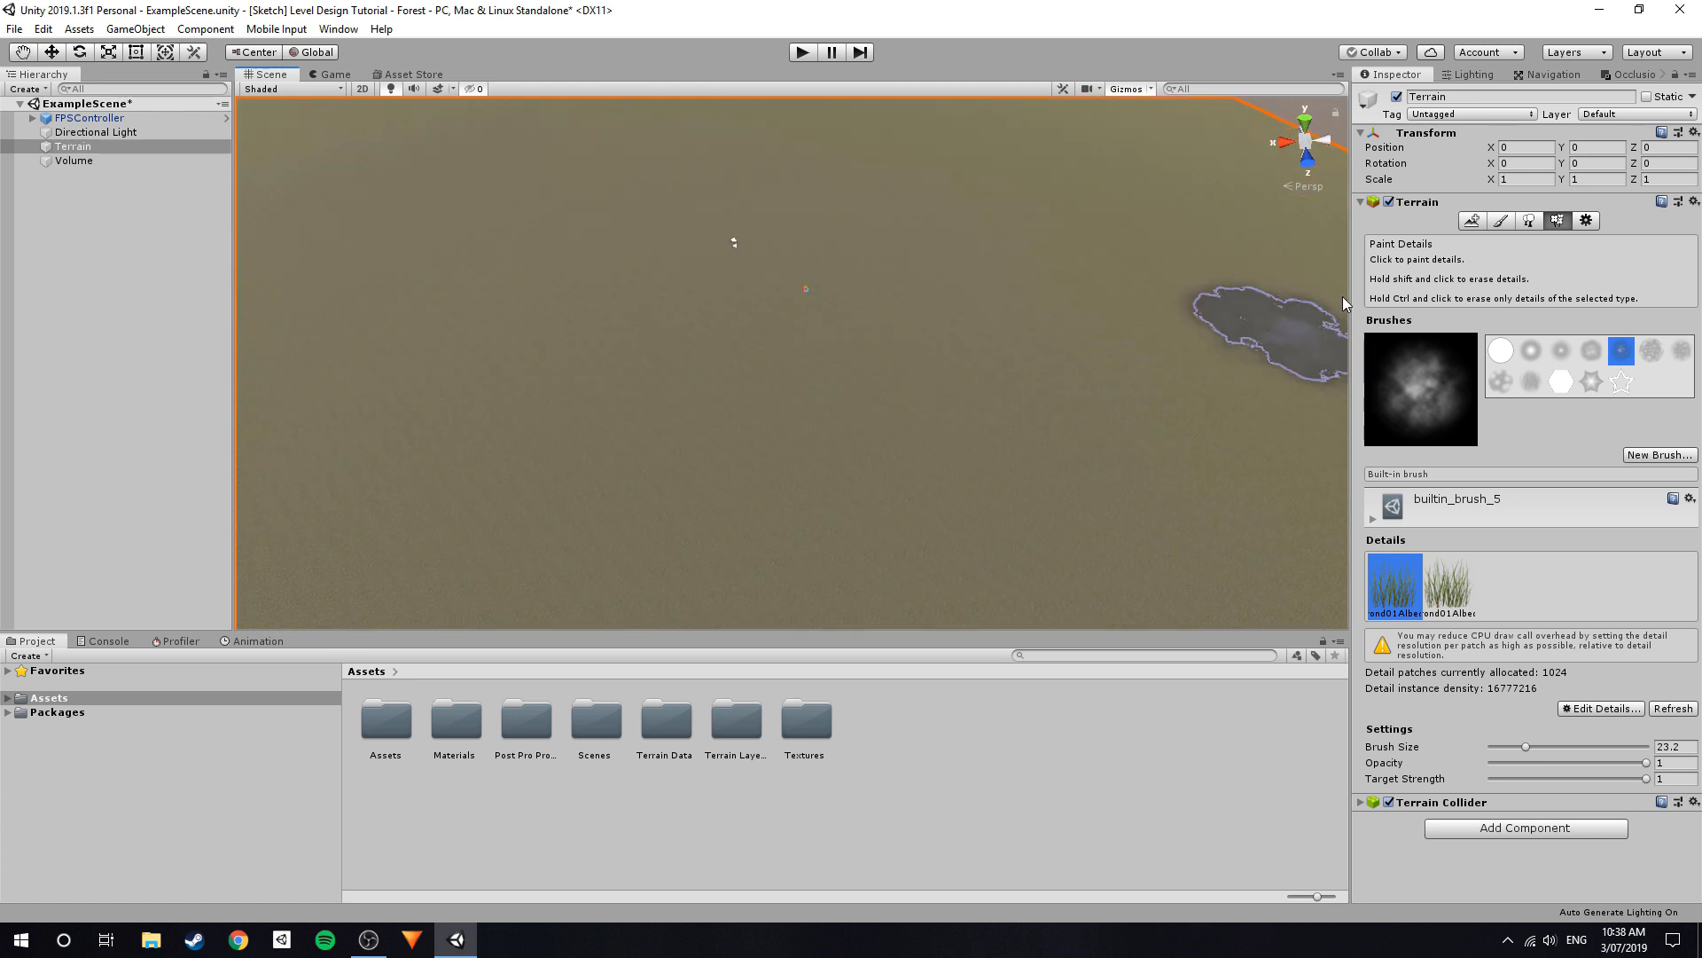
Look at the grass tint color in the terrain's wind settings and close the color picker without changes.
click(1587, 219)
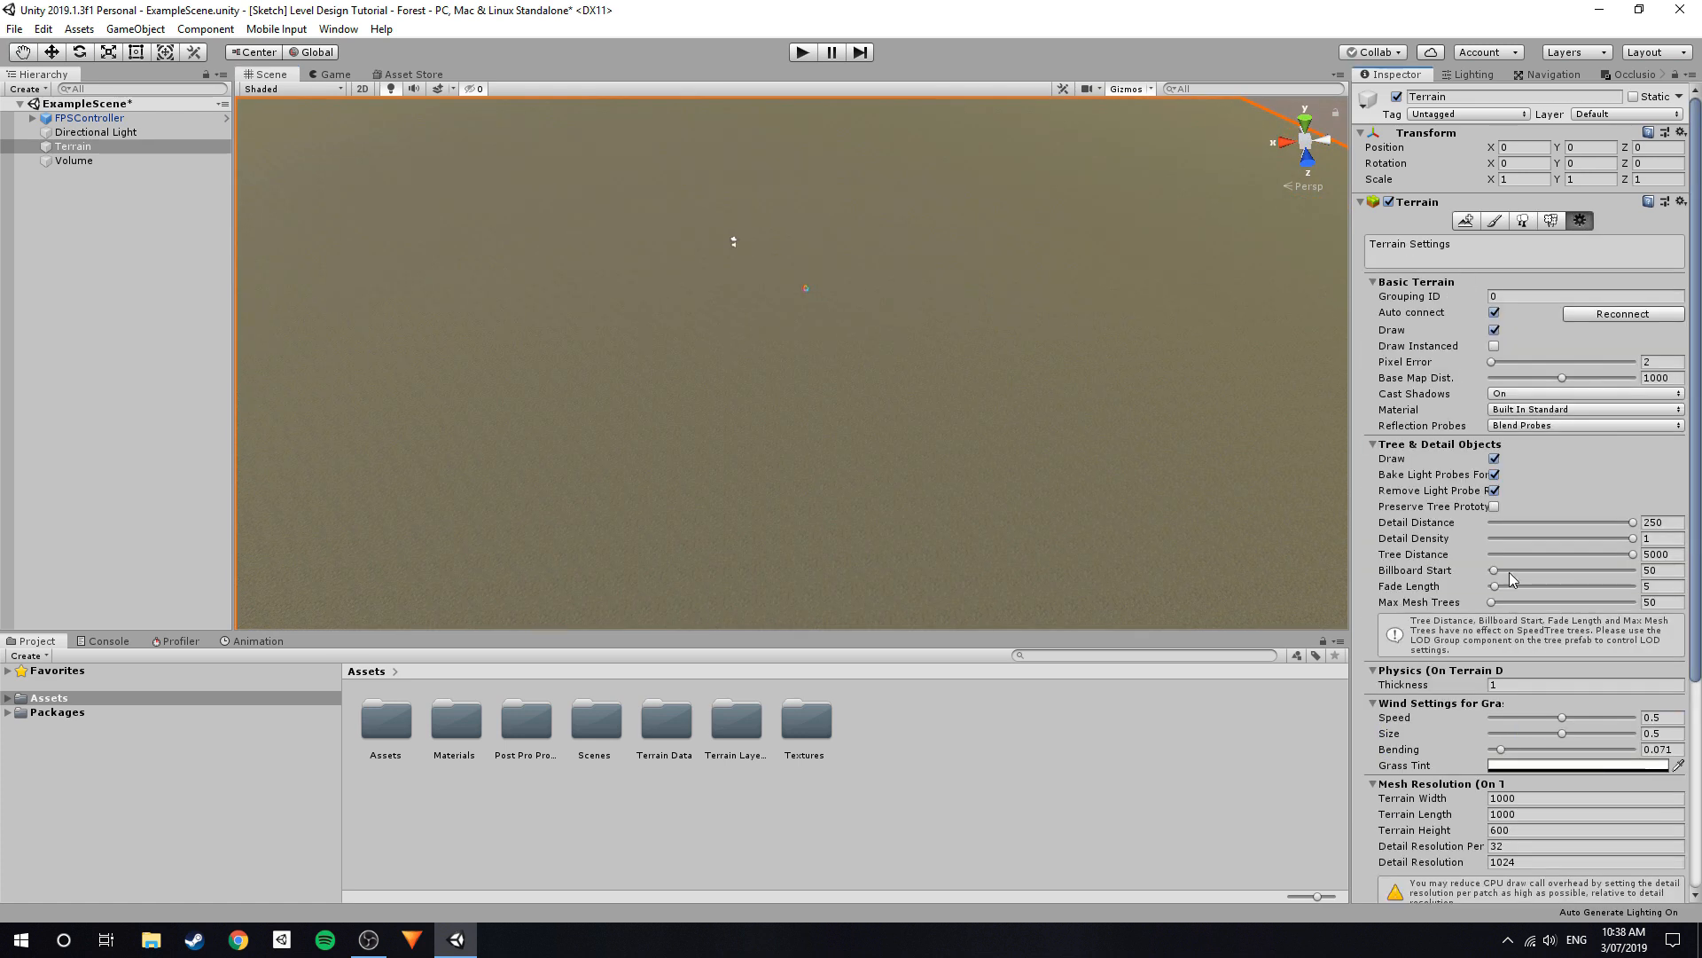
click(1489, 766)
click(1278, 265)
Switch the terrain to texture painting and select the Bark layer.
mouse_move(1094, 289)
right_down()
mouse_move(987, 210)
mouse_move(1072, 103)
mouse_move(1066, 209)
right_up()
key(w)
click(1495, 221)
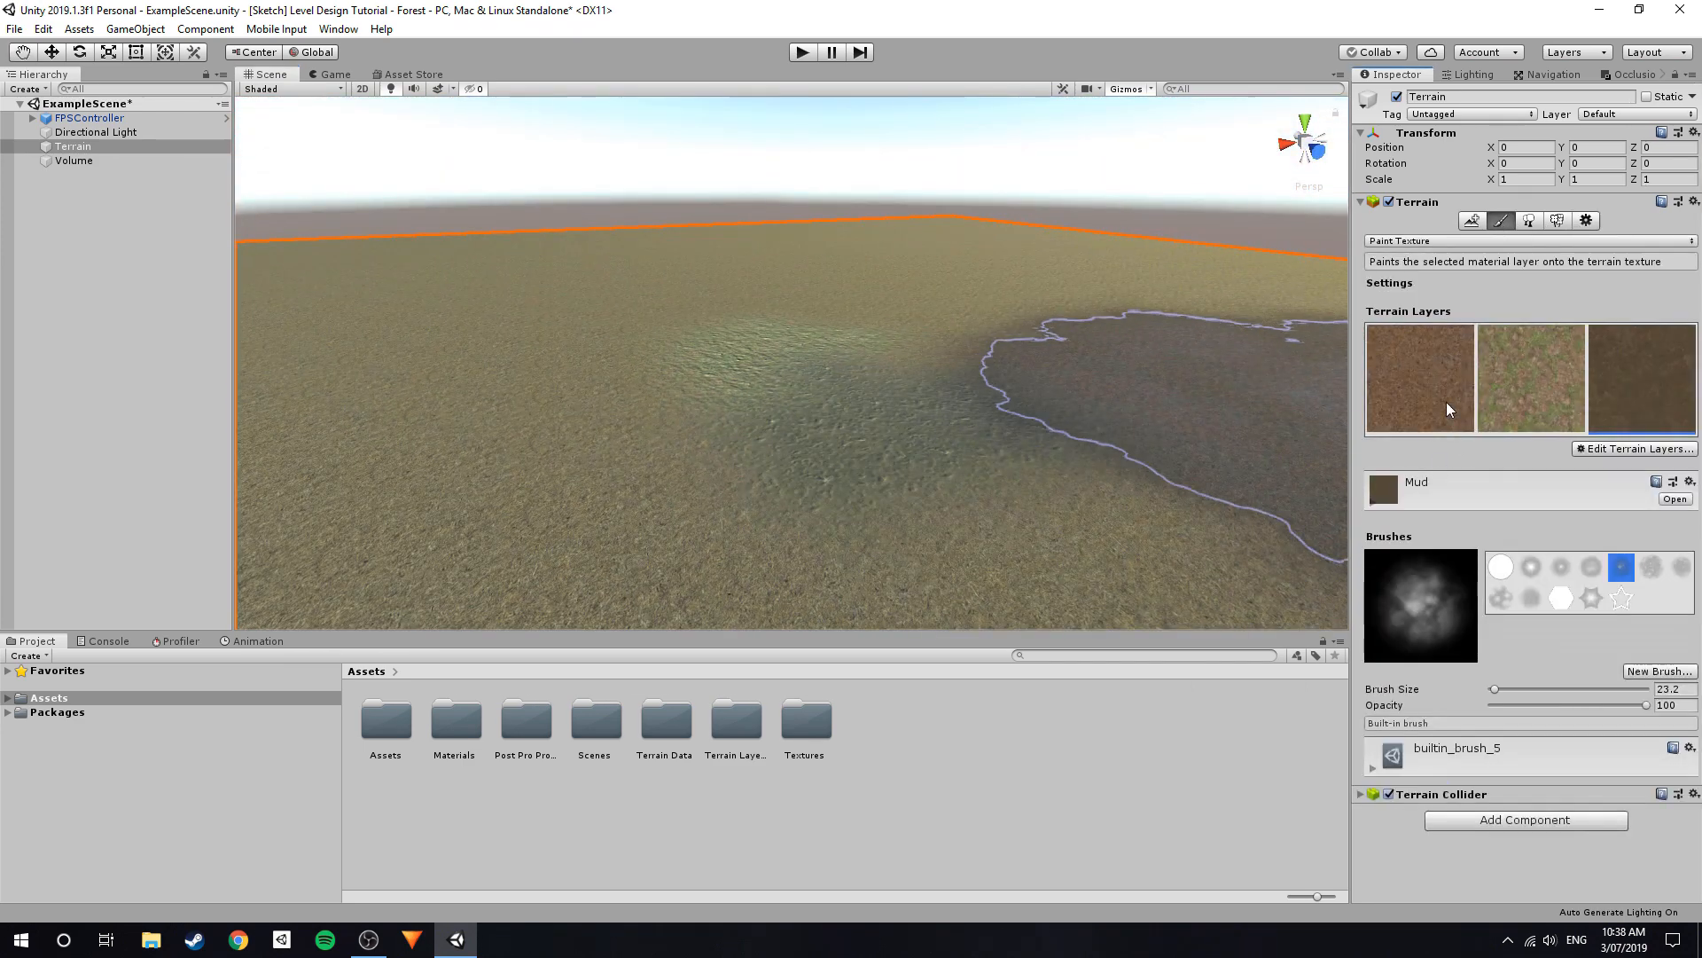
mouse_move(684, 449)
right_down()
mouse_move(281, 171)
mouse_move(369, 194)
right_up()
key(w)
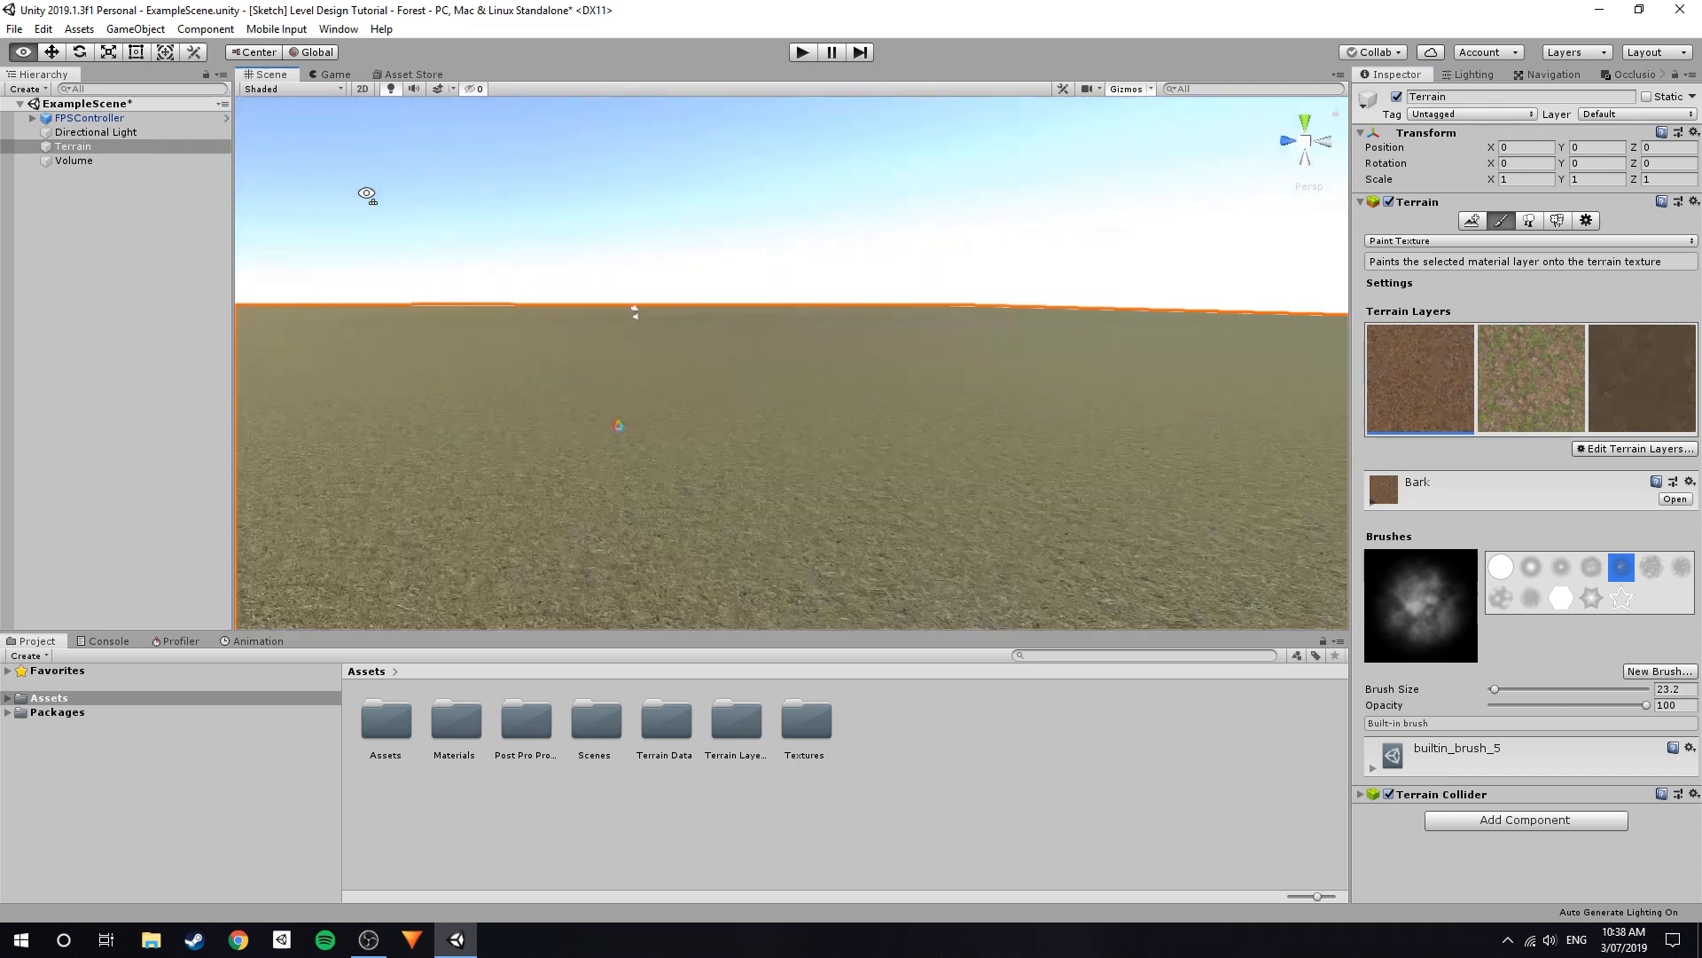
click(370, 196)
key(w)
right_drag(771, 475, 733, 475)
click(734, 475)
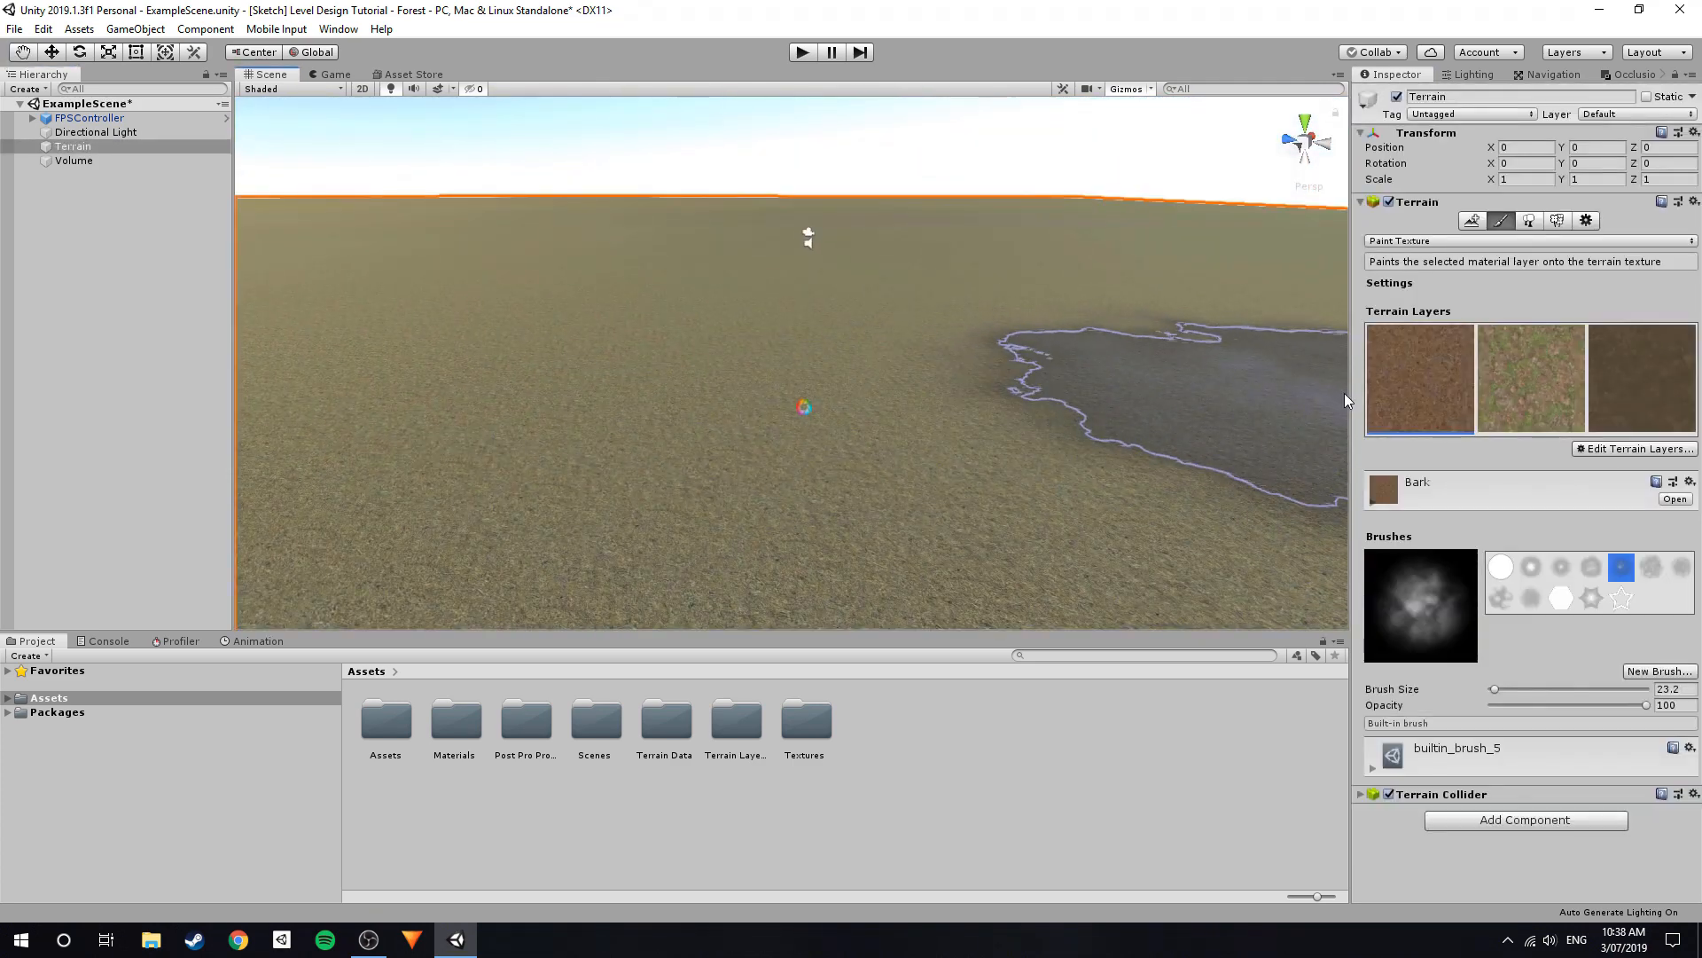
Set the environment lighting source to Skybox and check its effect on the terrain.
click(1472, 75)
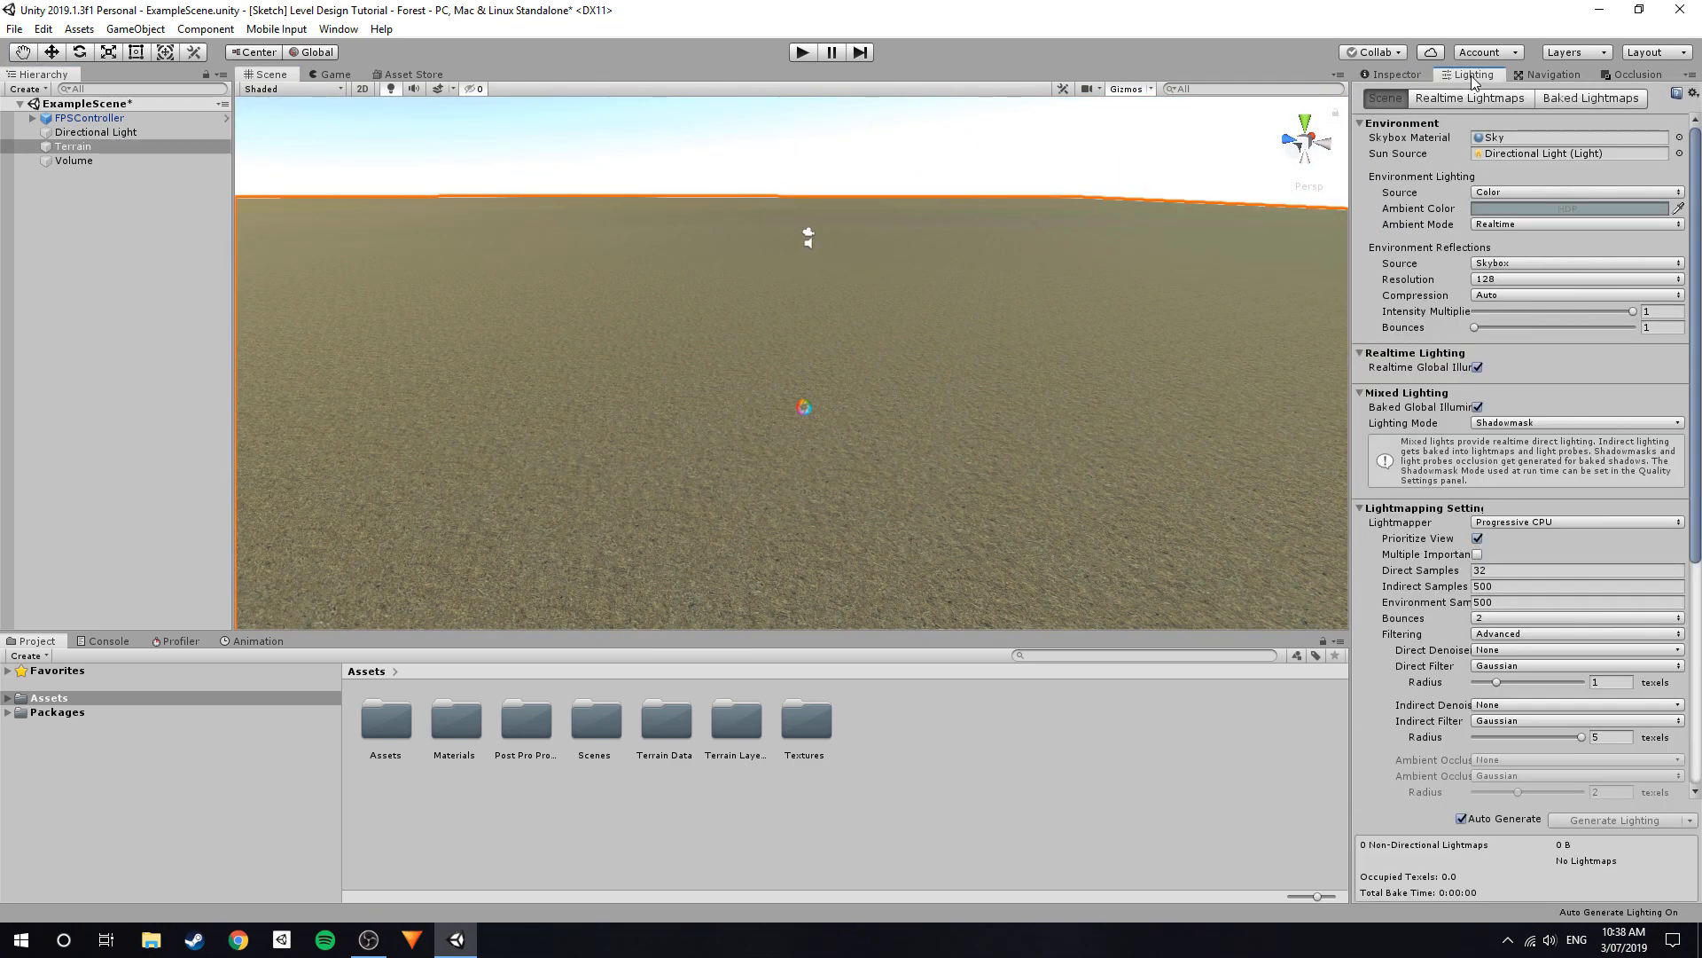
click(1533, 193)
click(1527, 211)
right_drag(1109, 293, 1347, 232)
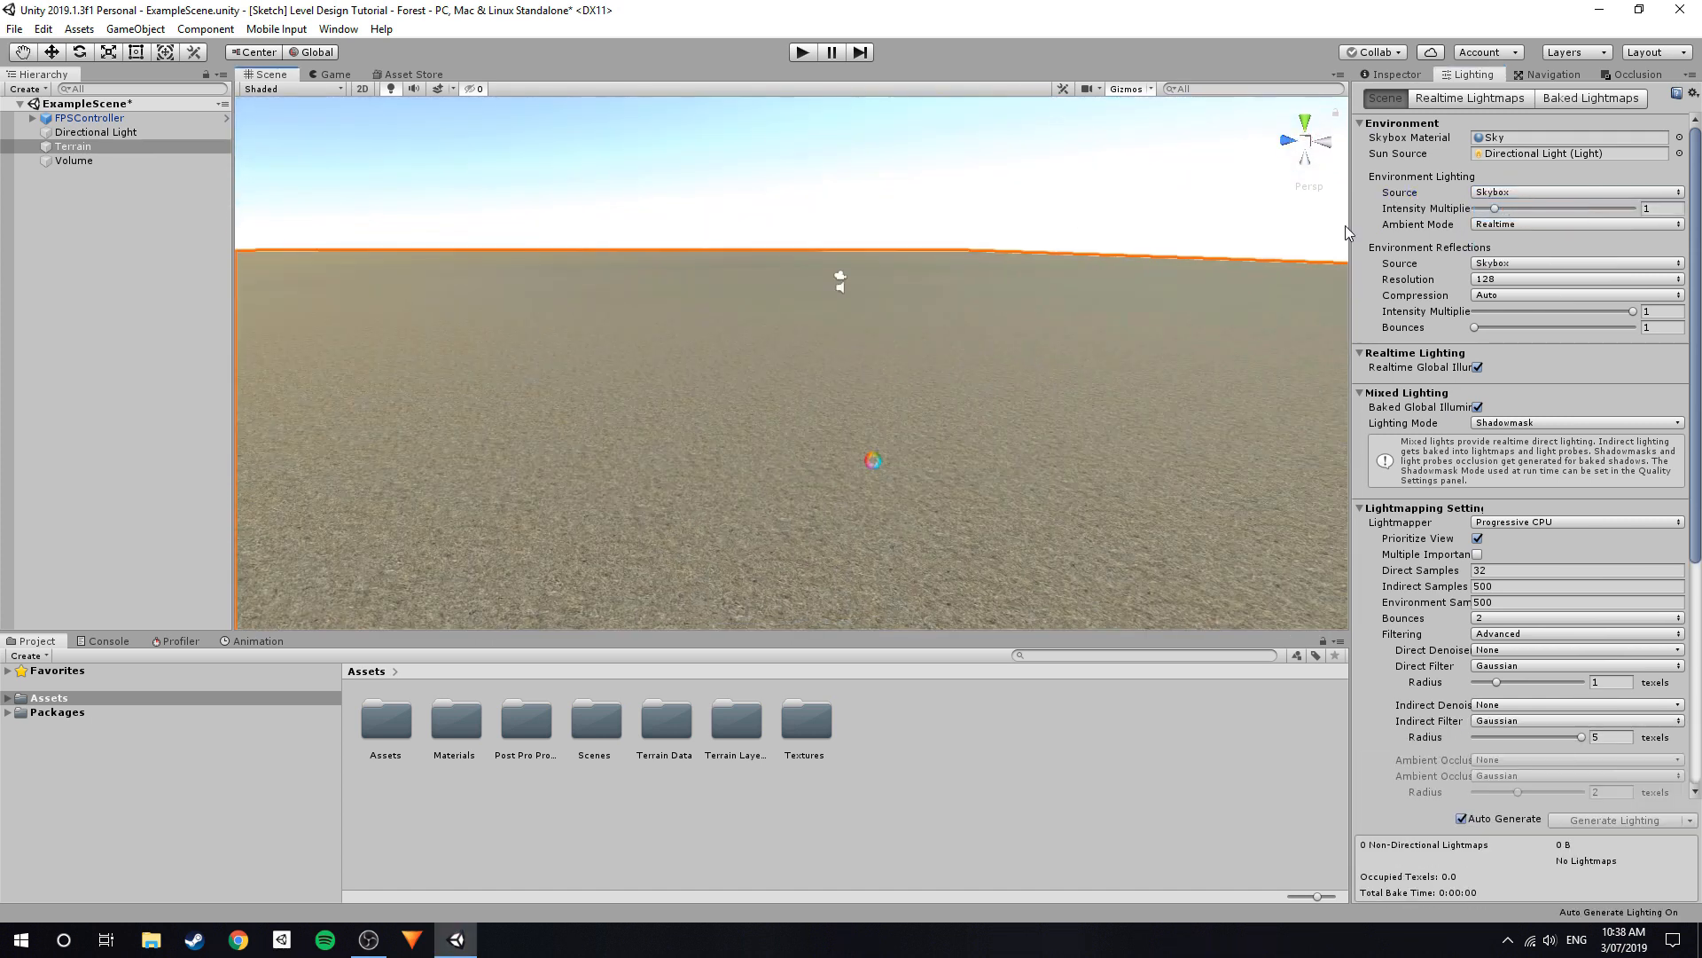
Set the environment lighting source back to Color.
click(1507, 192)
click(1507, 252)
right_drag(852, 241, 1041, 285)
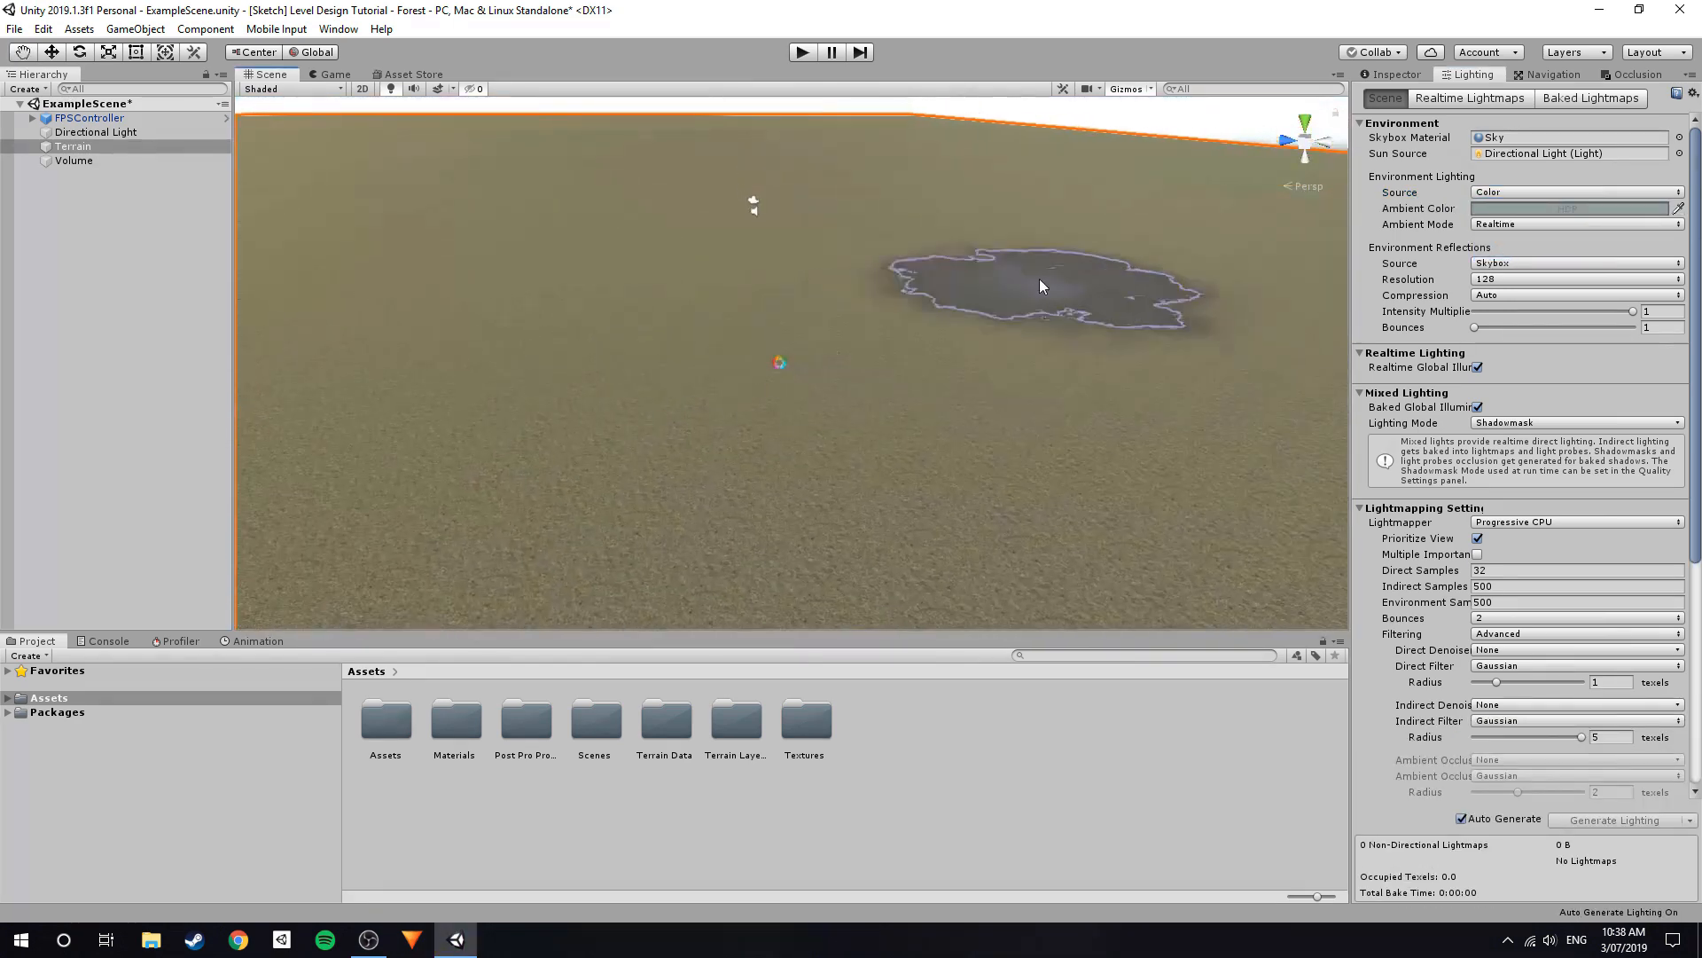
Examine the ambient color, fog color and fog density in the lighting settings without changing them.
click(1476, 210)
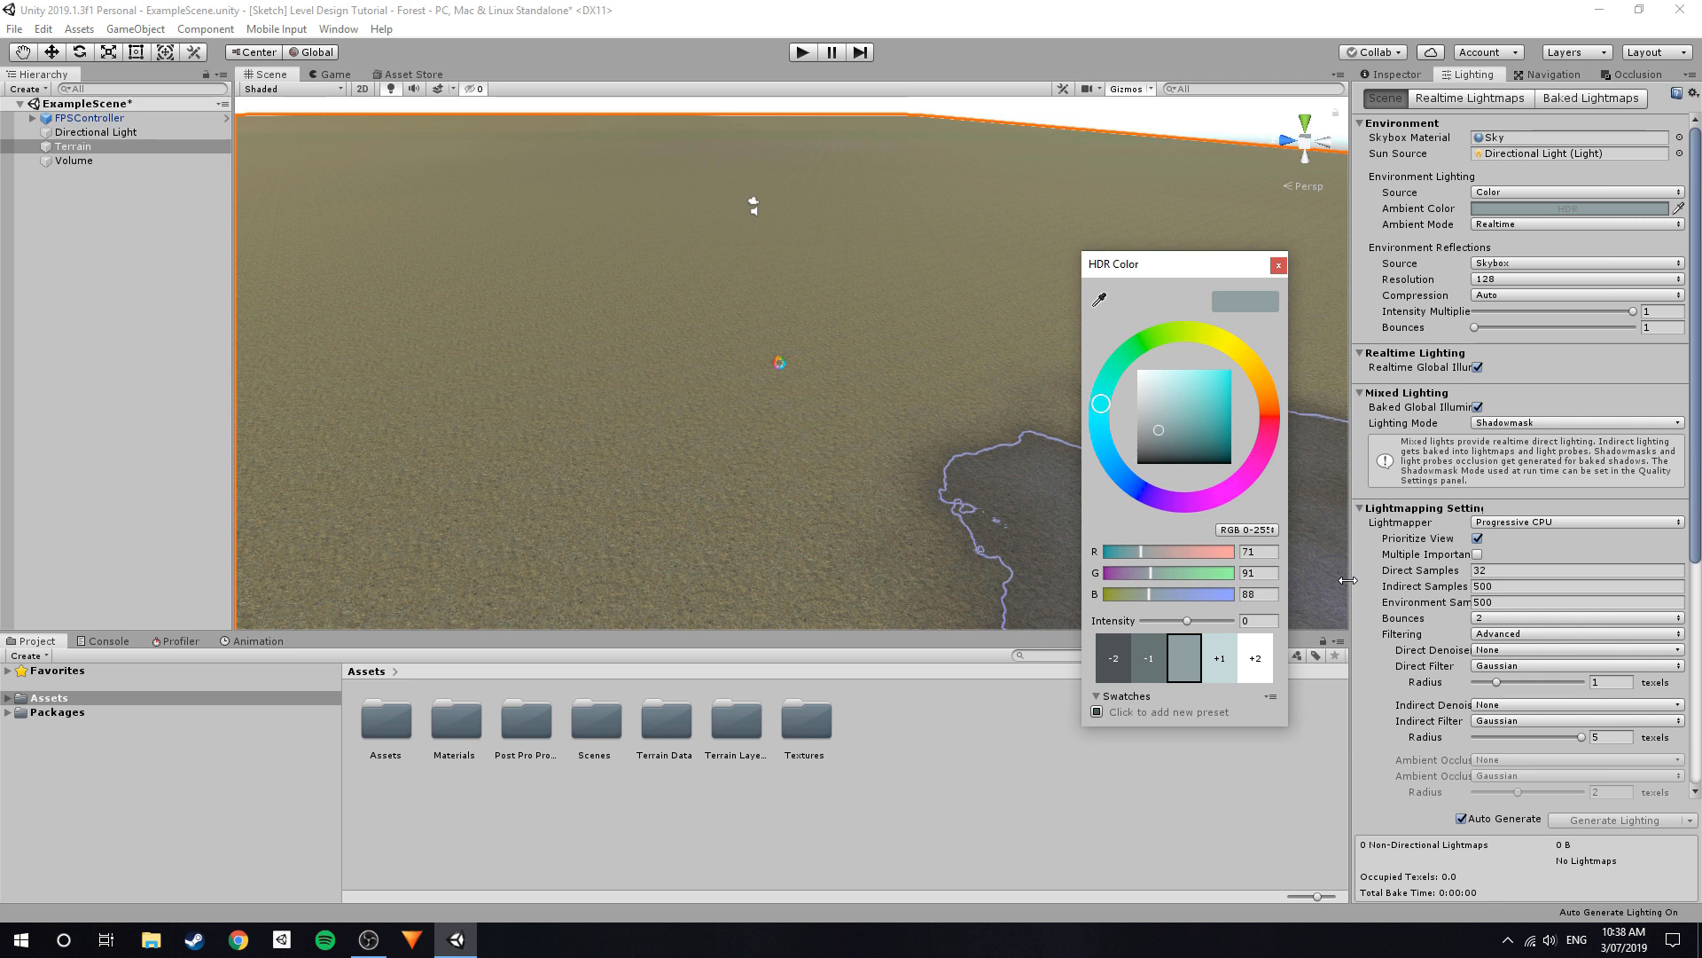
click(1277, 266)
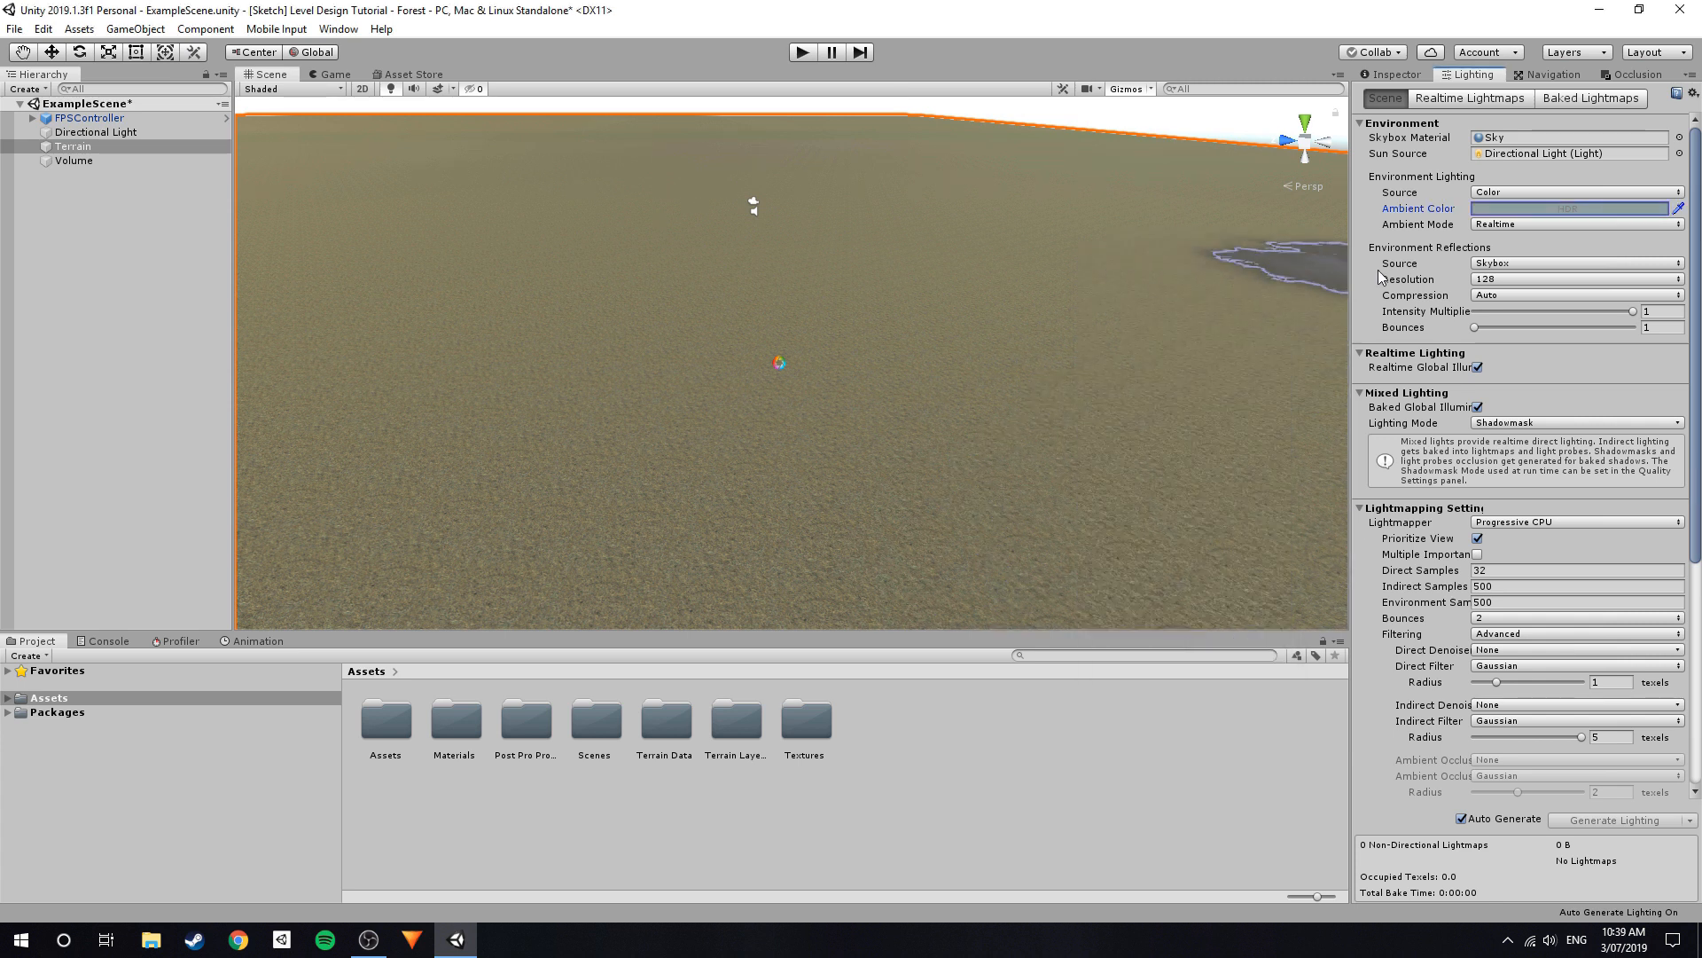
scroll(1428, 335, down, 10)
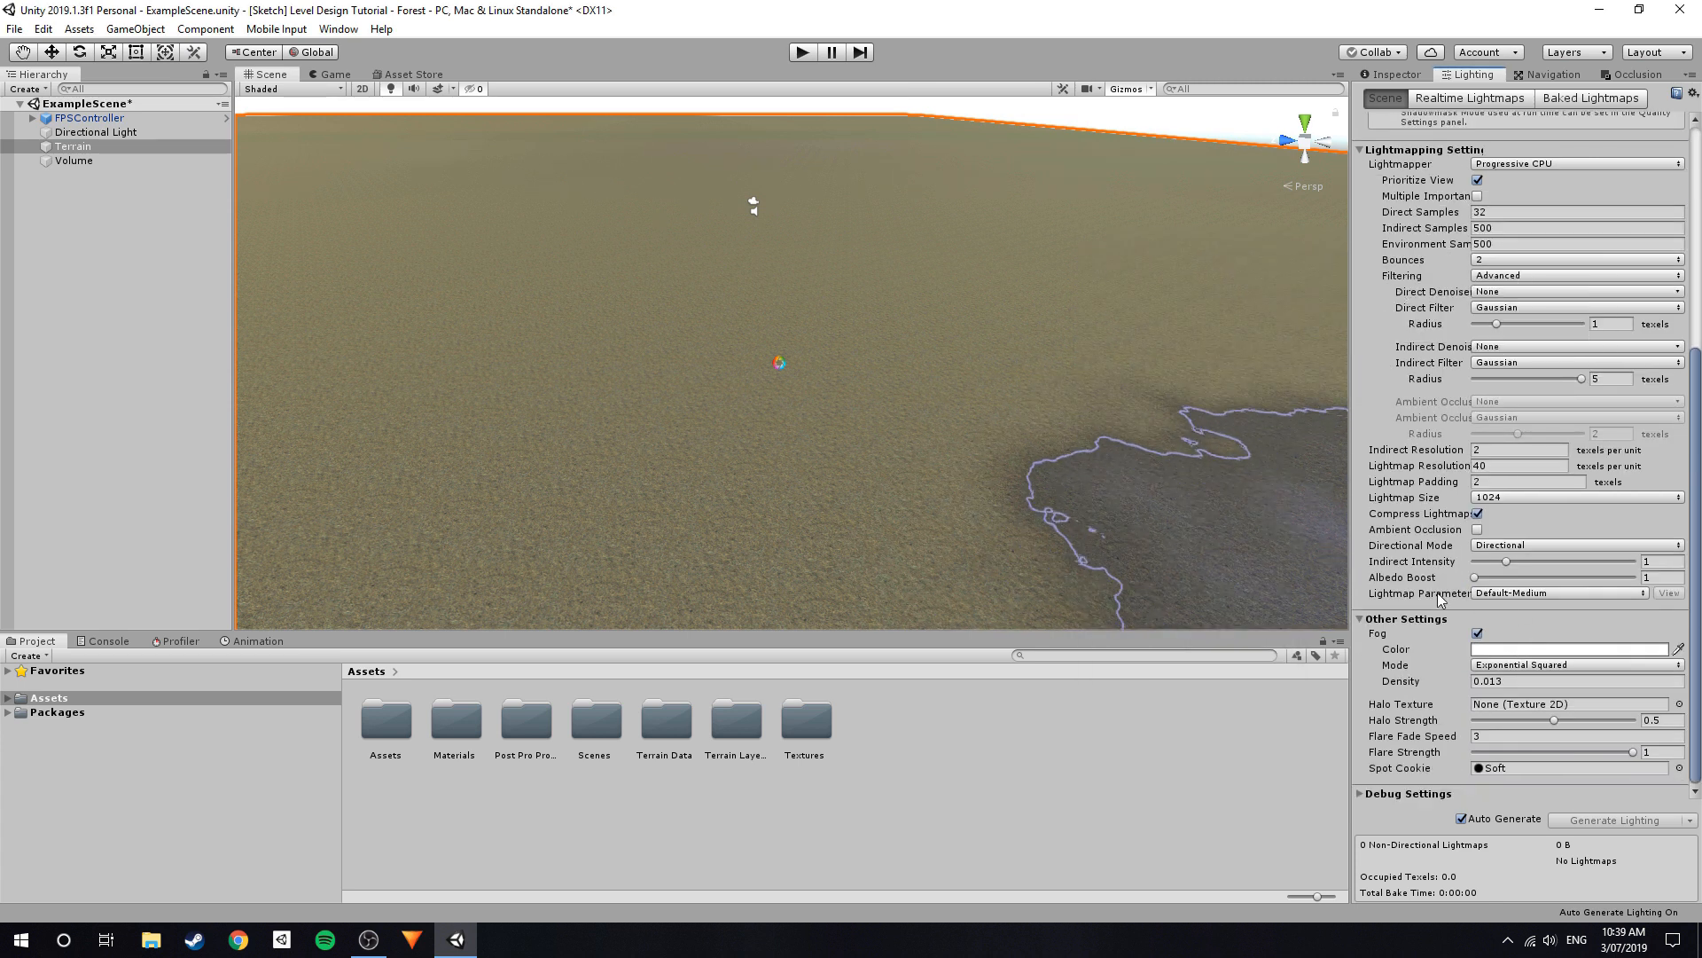
click(1520, 651)
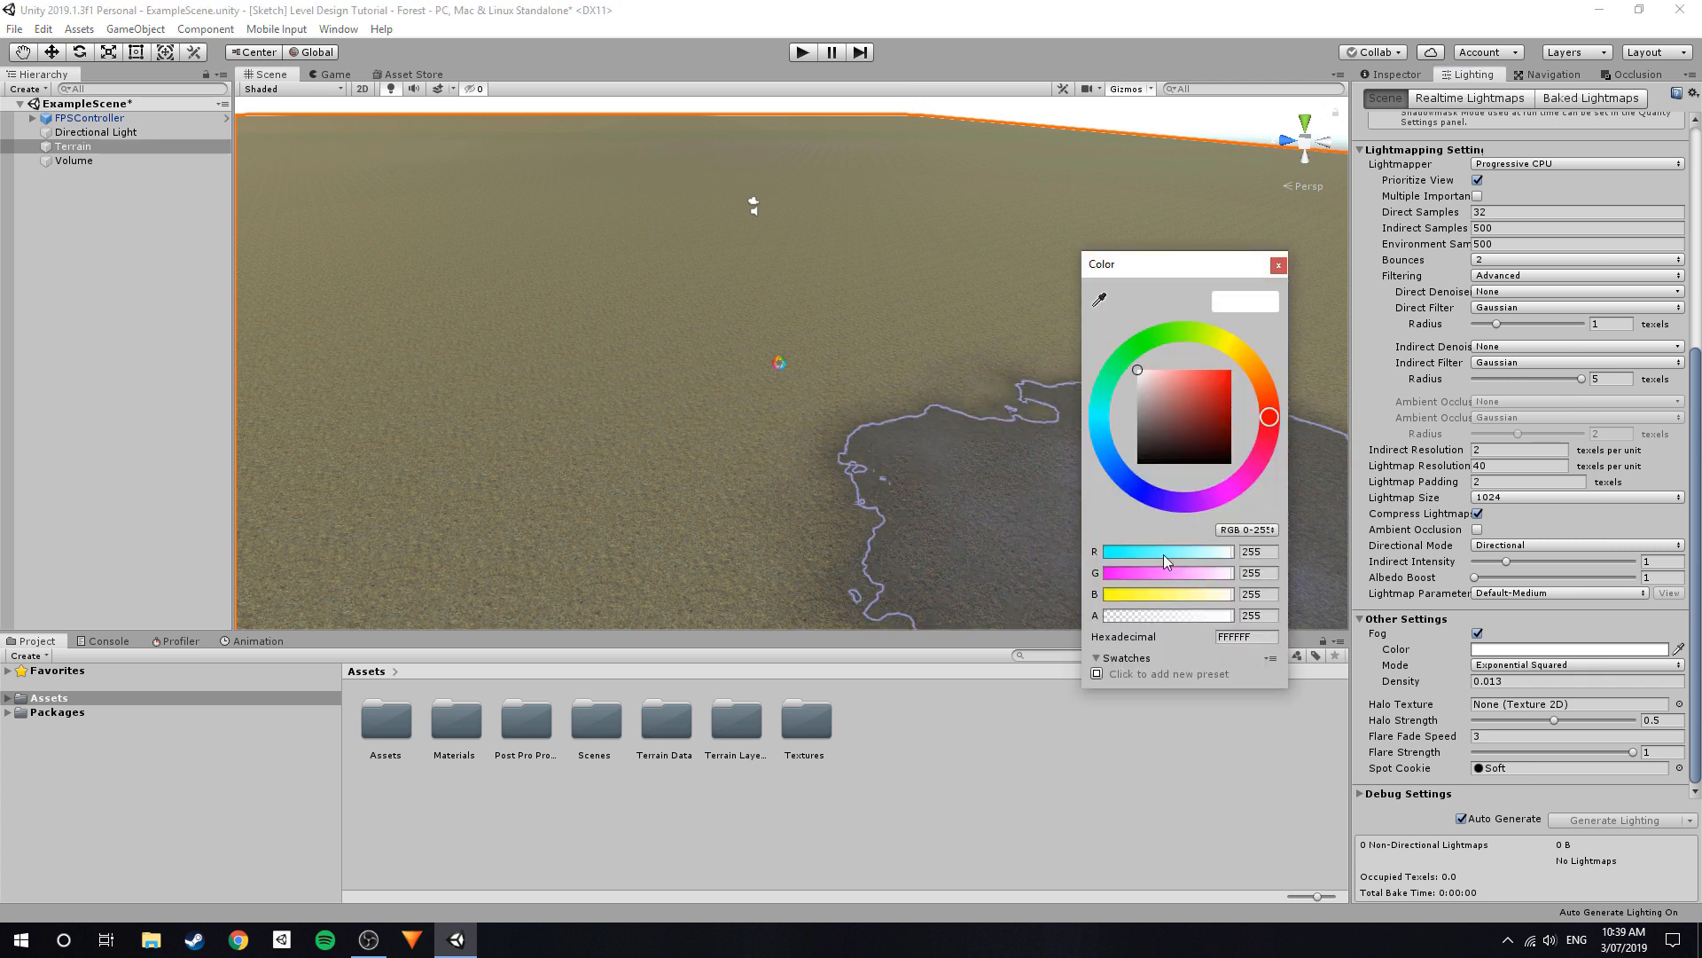
key(Escape)
key(Tab)
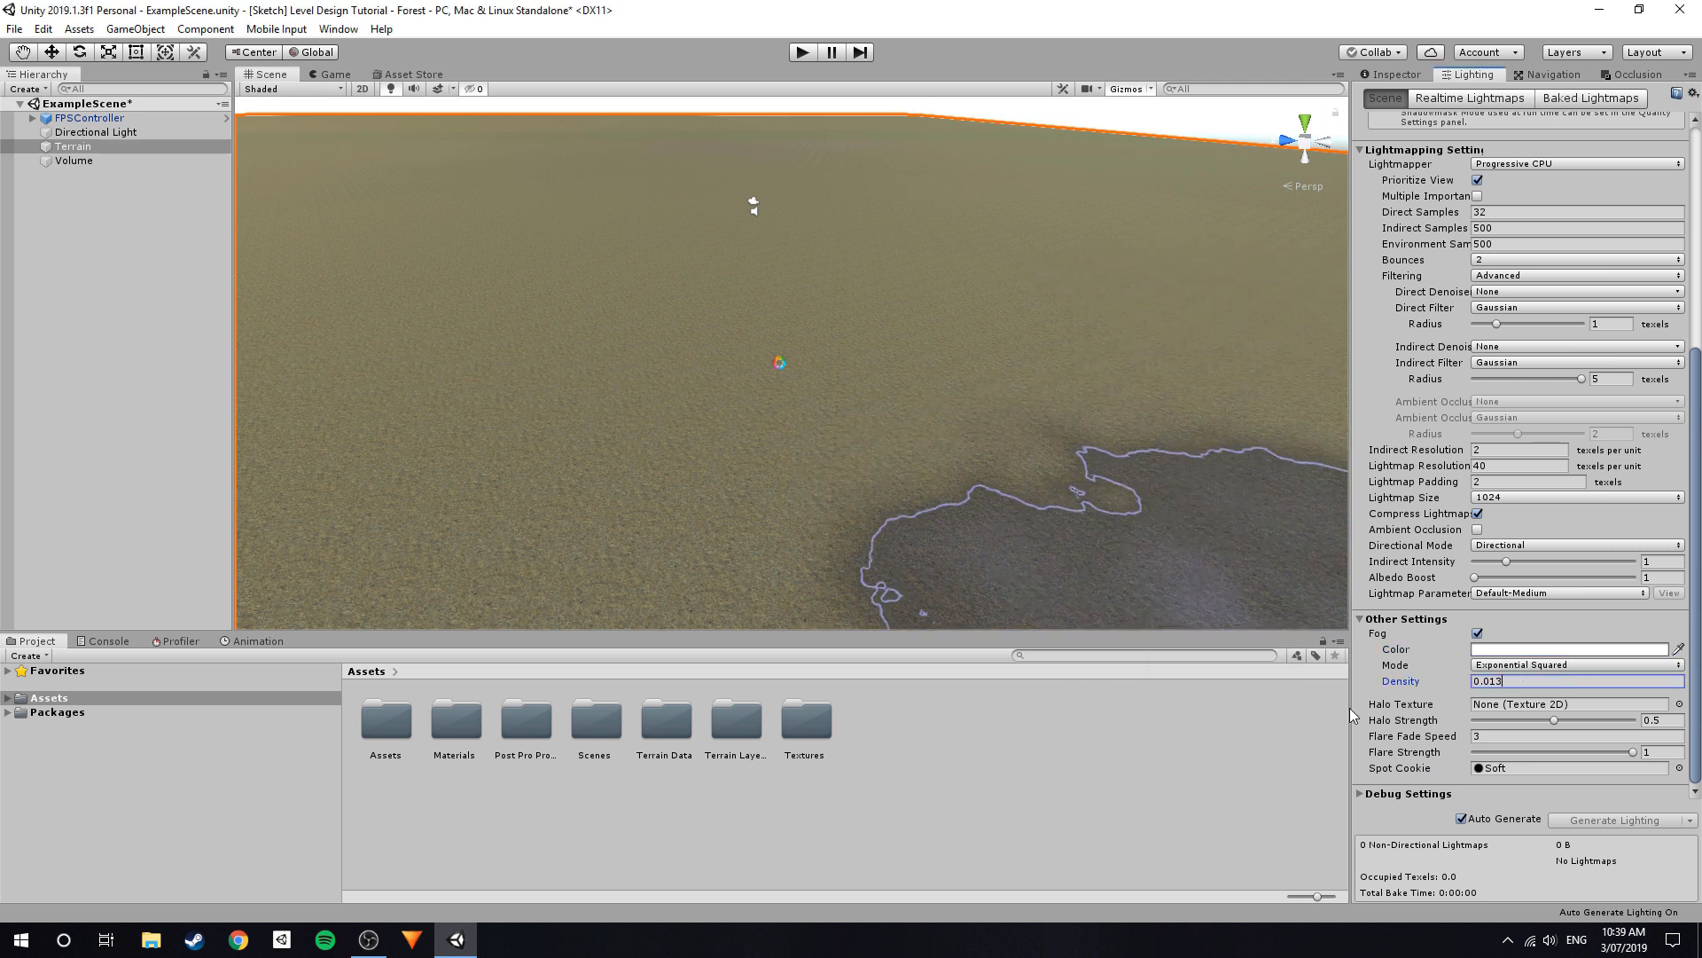
Turn on fog display in the Scene view and look across the terrain.
click(453, 90)
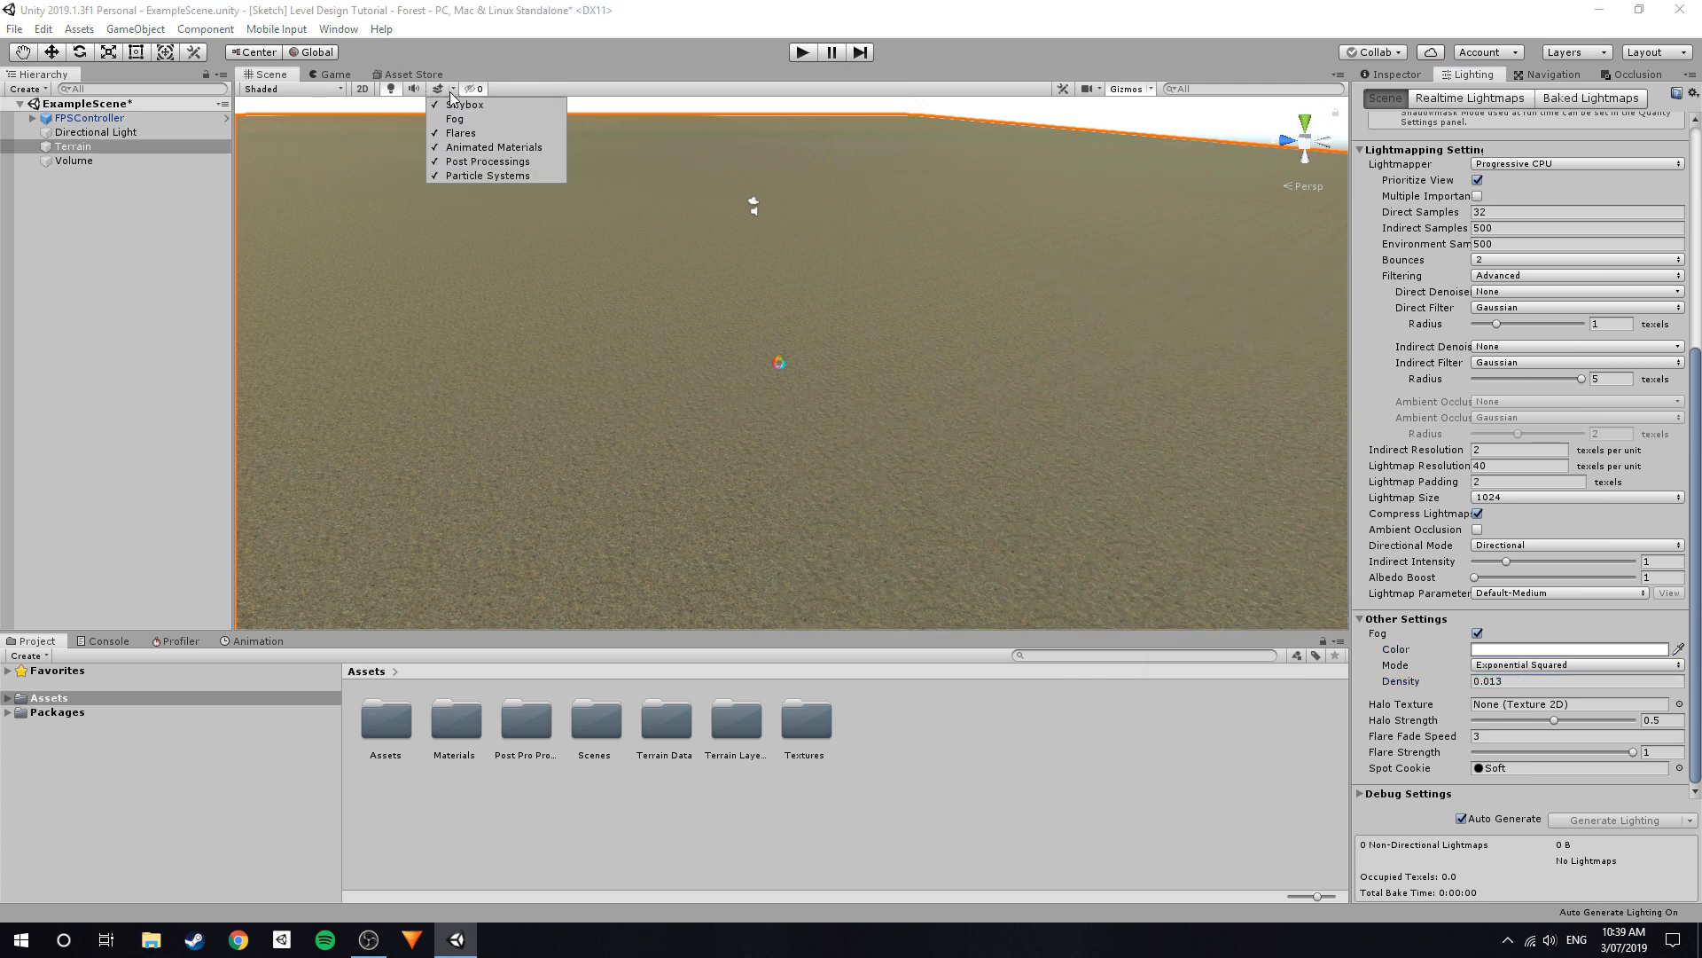
click(461, 118)
right_drag(916, 331, 720, 280)
Turn off fog display in the Scene view and deselect the terrain.
click(454, 90)
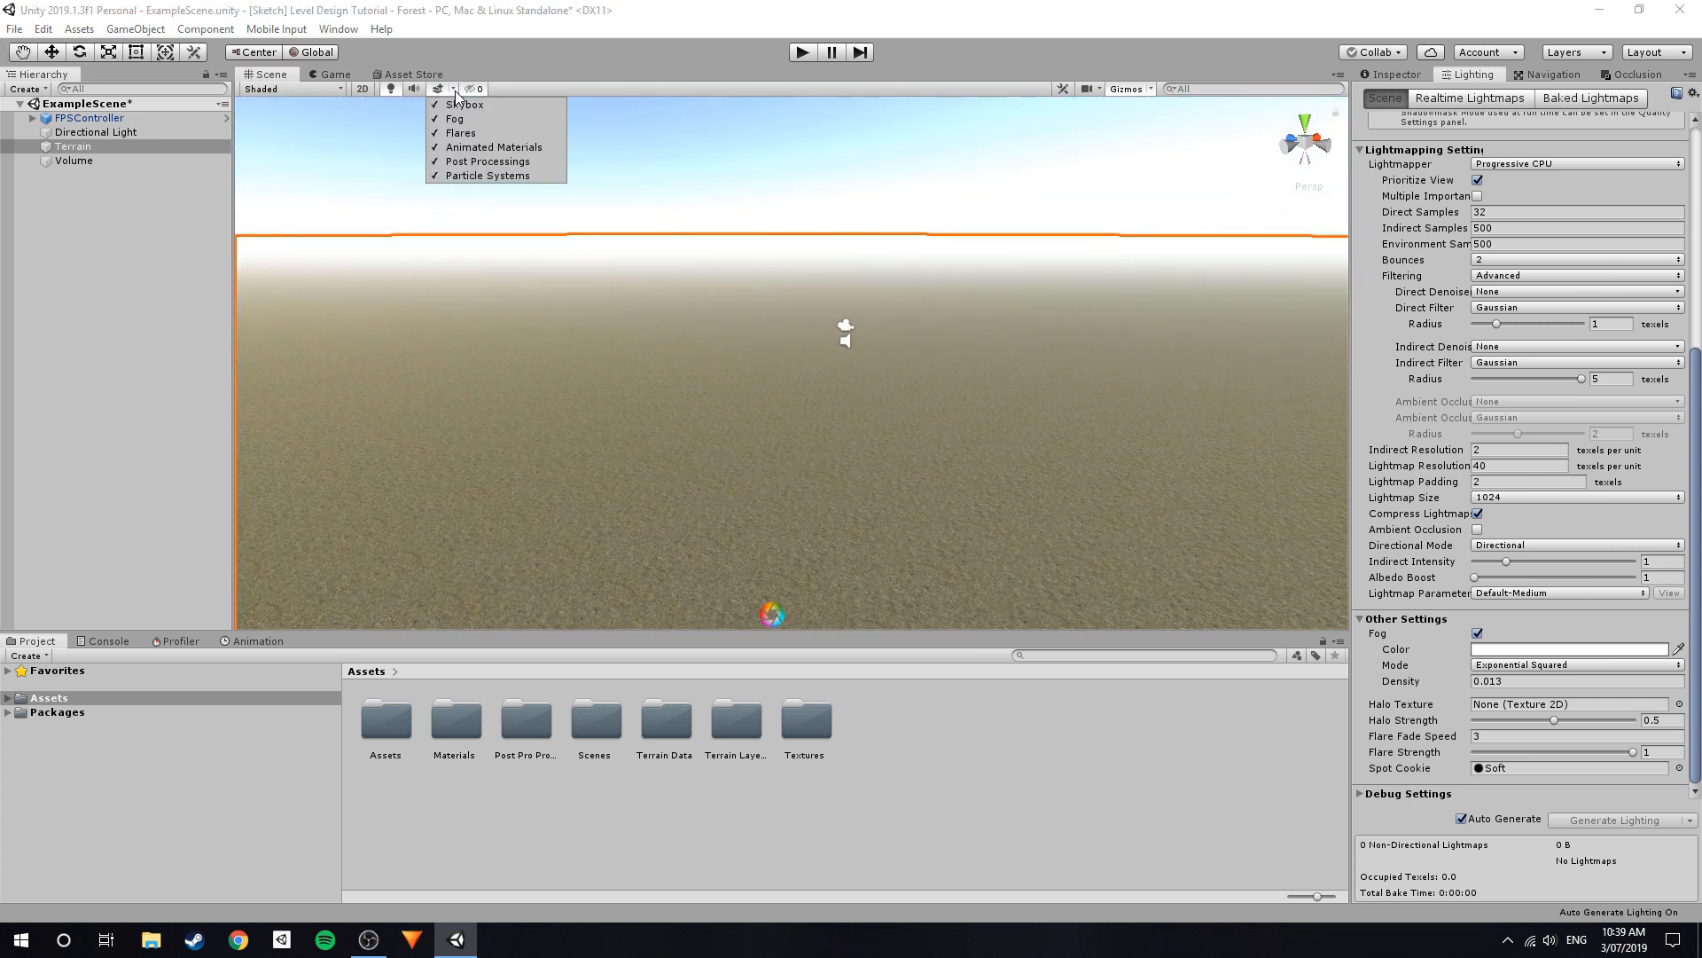
click(462, 121)
click(132, 391)
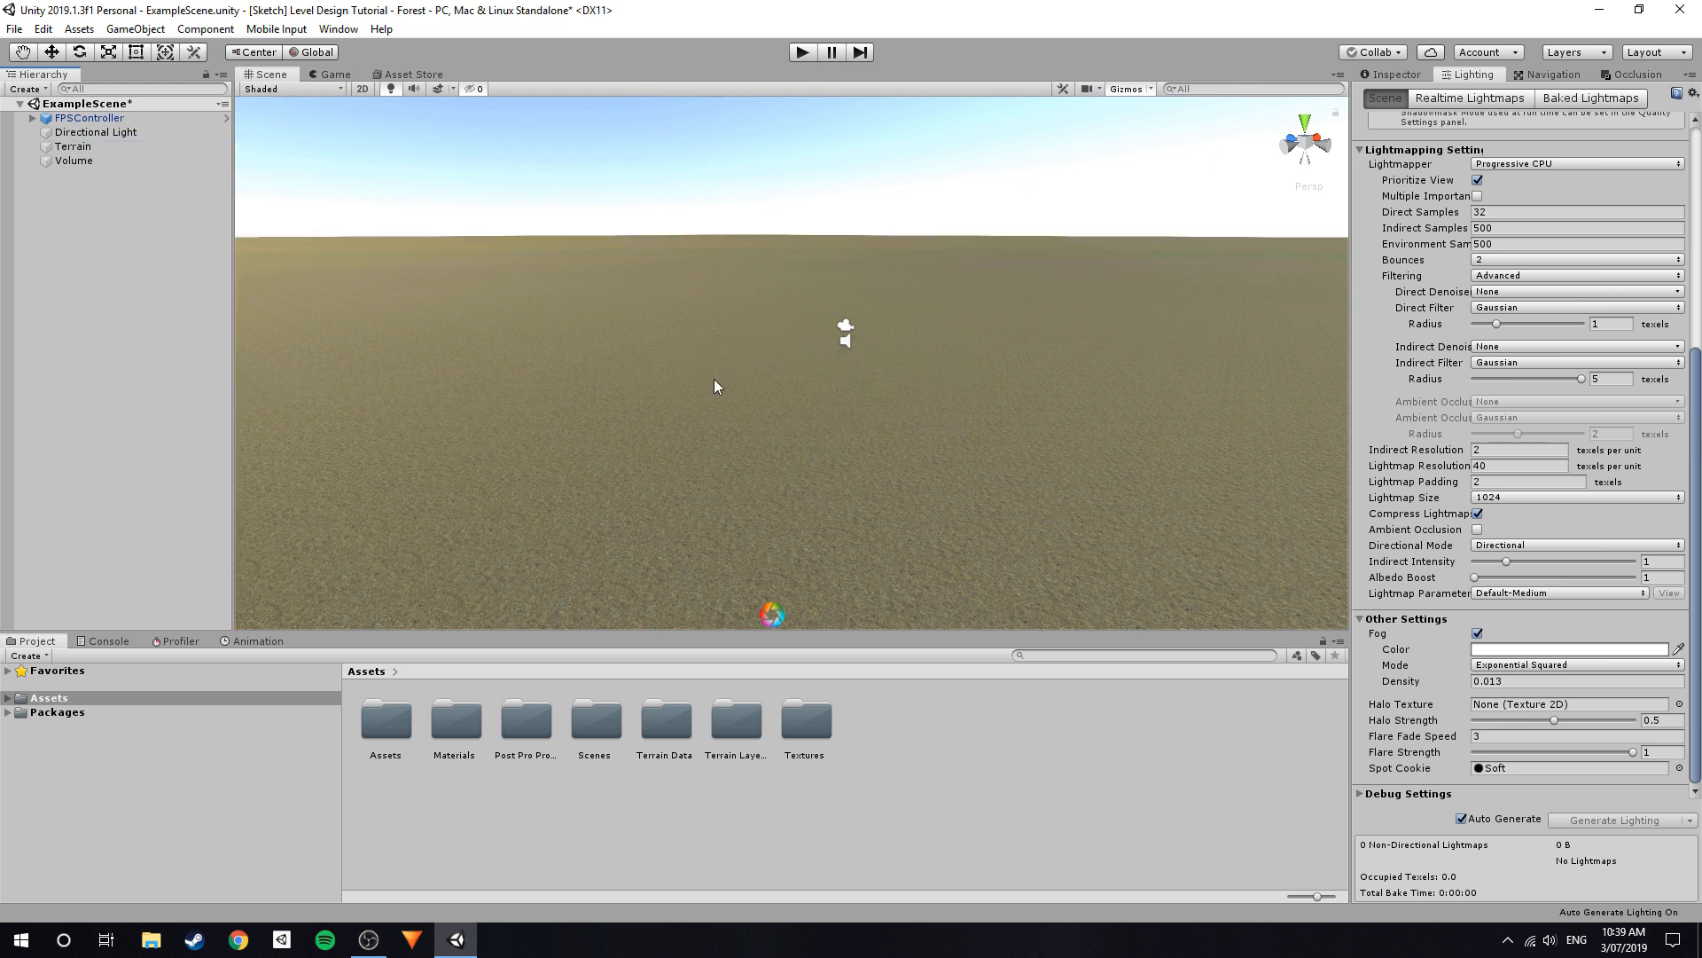
right_drag(657, 197, 681, 236)
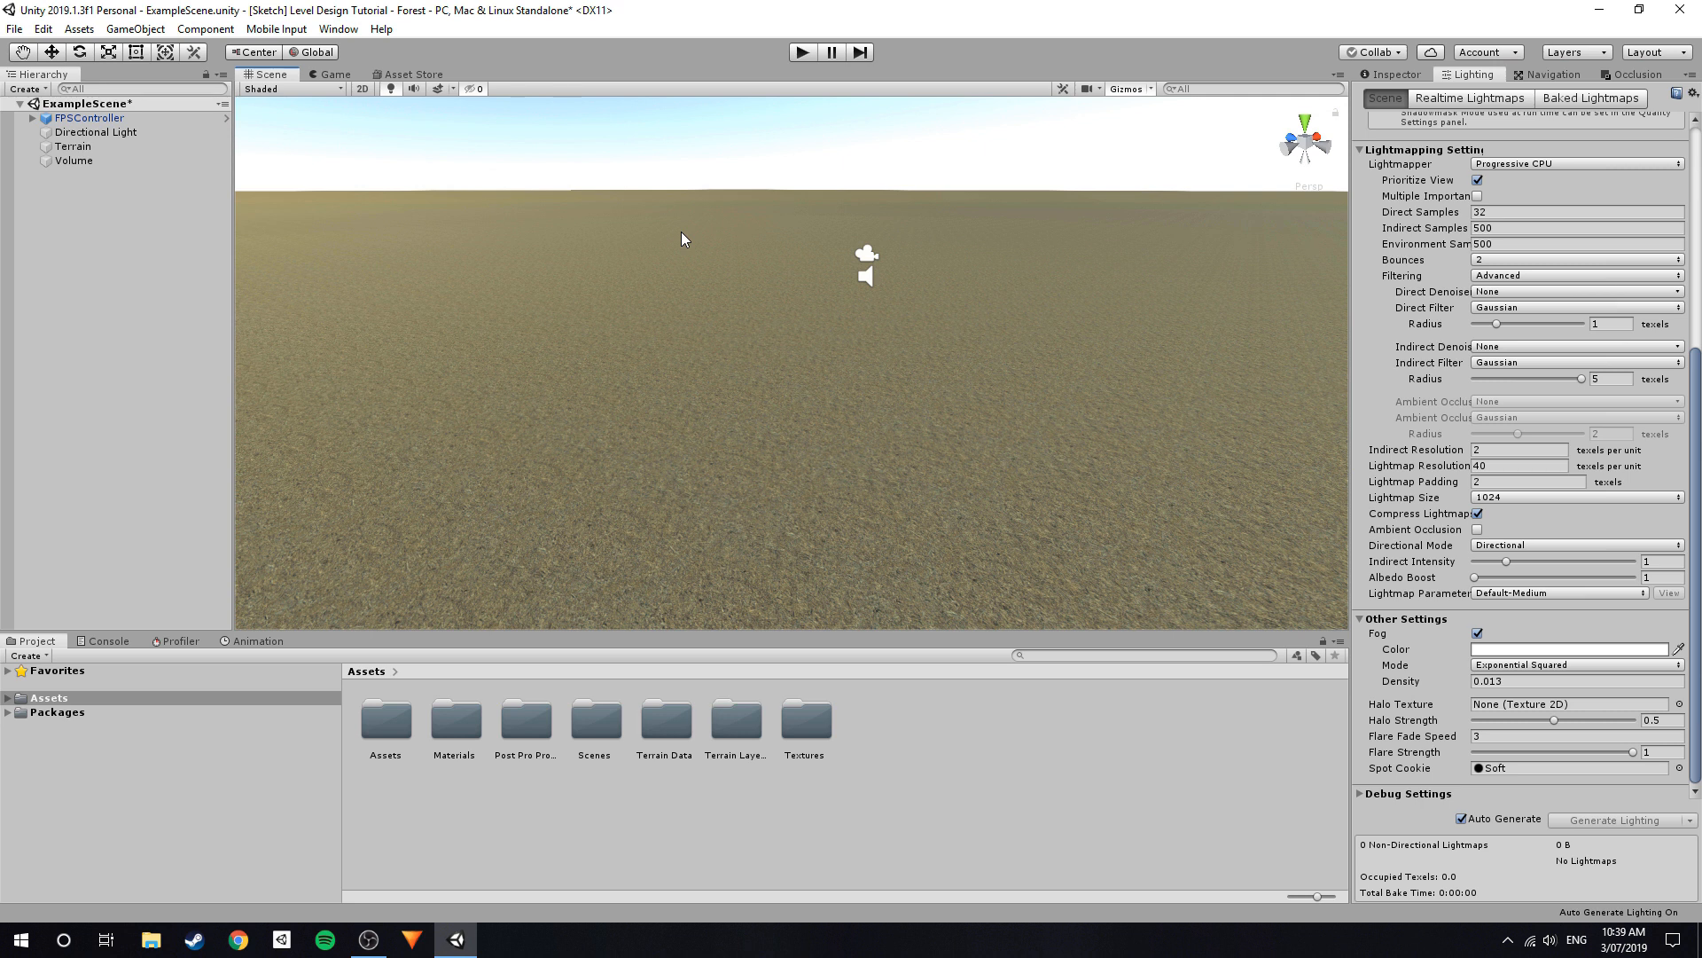
Select the FPSController and look over its components and its camera in the Scene view.
right_drag(631, 298, 678, 391)
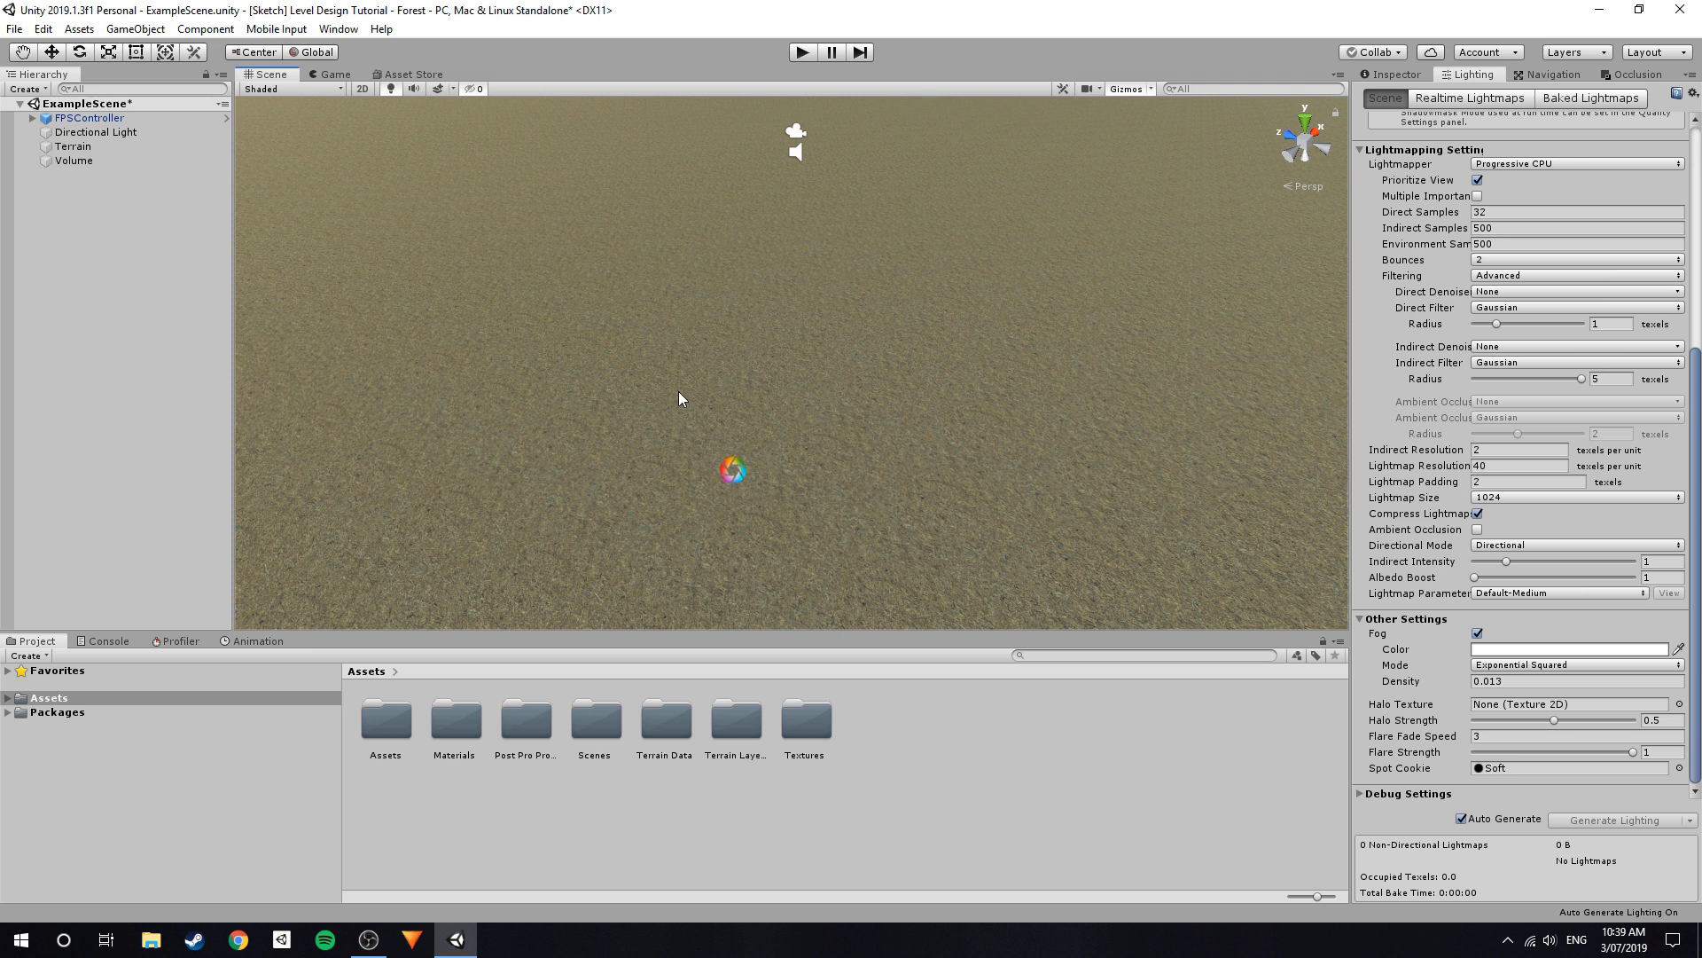
right_drag(679, 391, 777, 294)
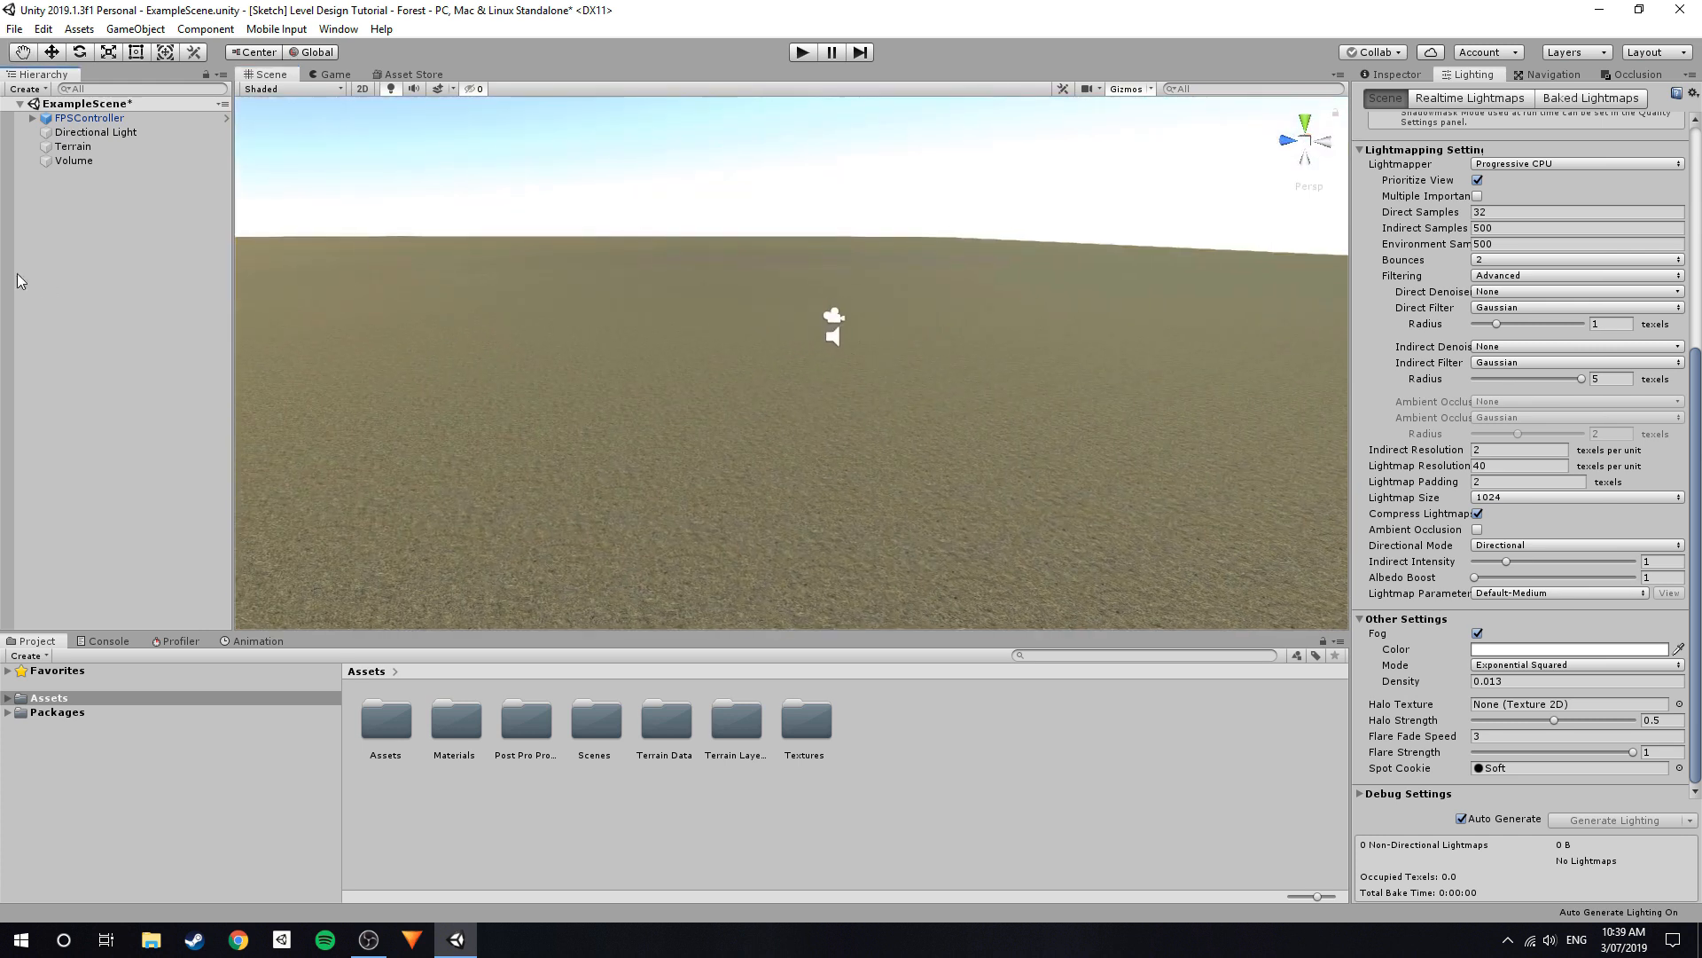
click(86, 118)
click(1392, 73)
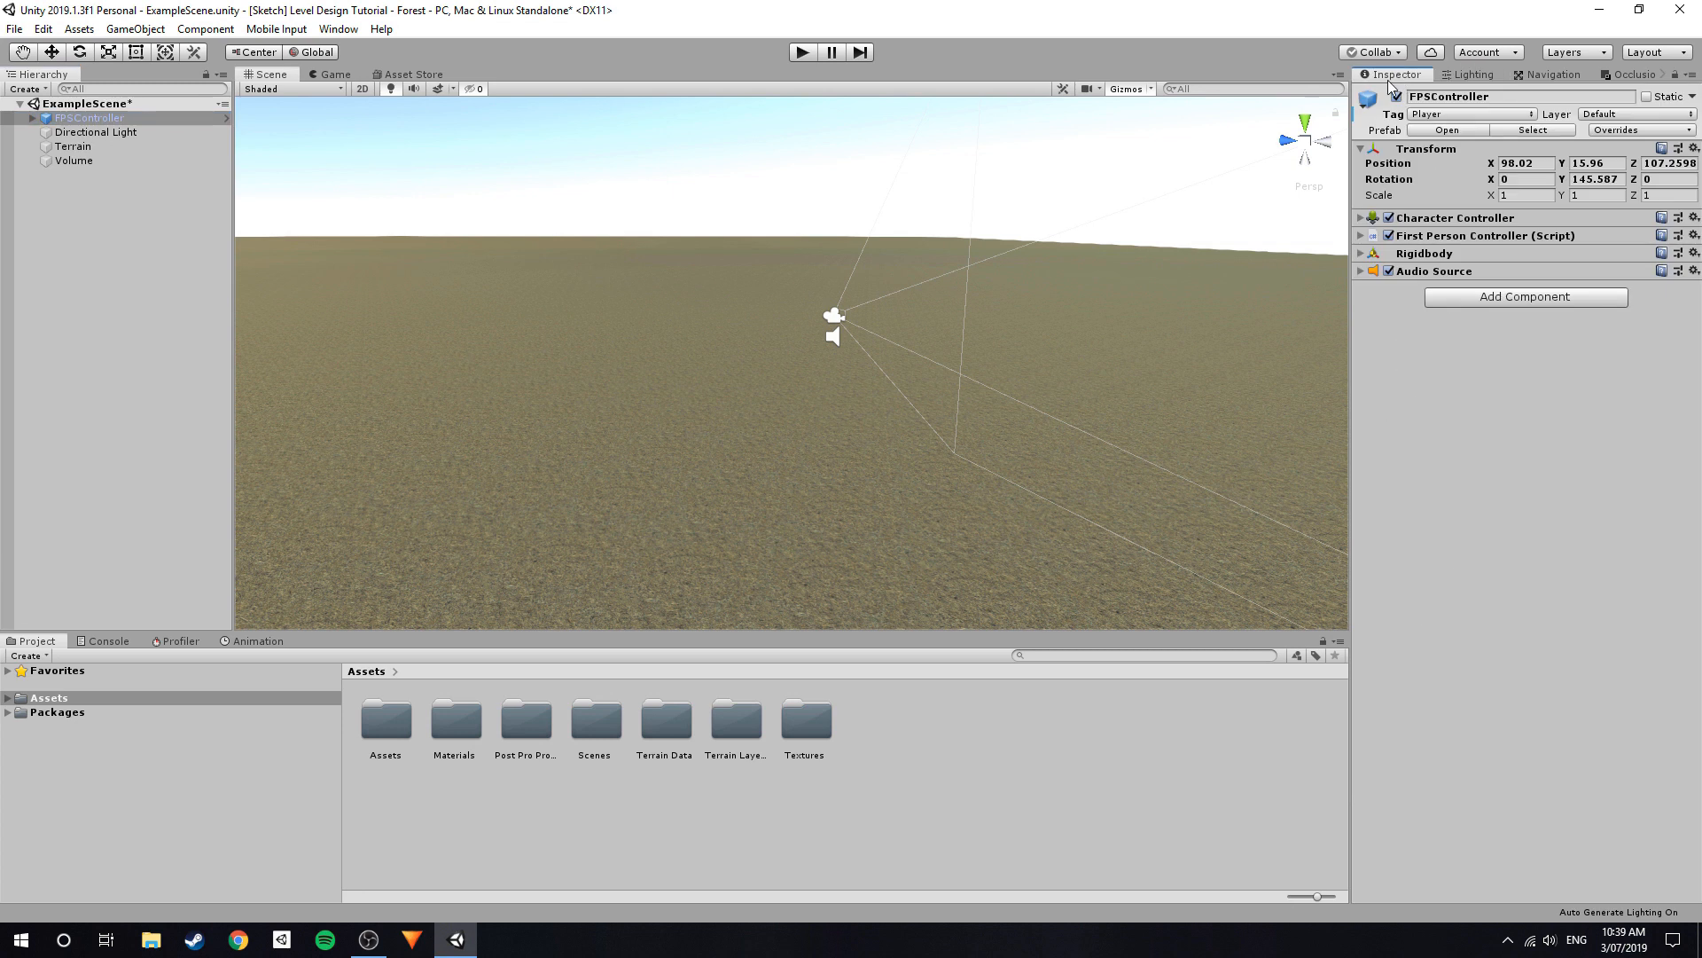
click(1437, 240)
click(1429, 234)
scroll(682, 349, up, 5)
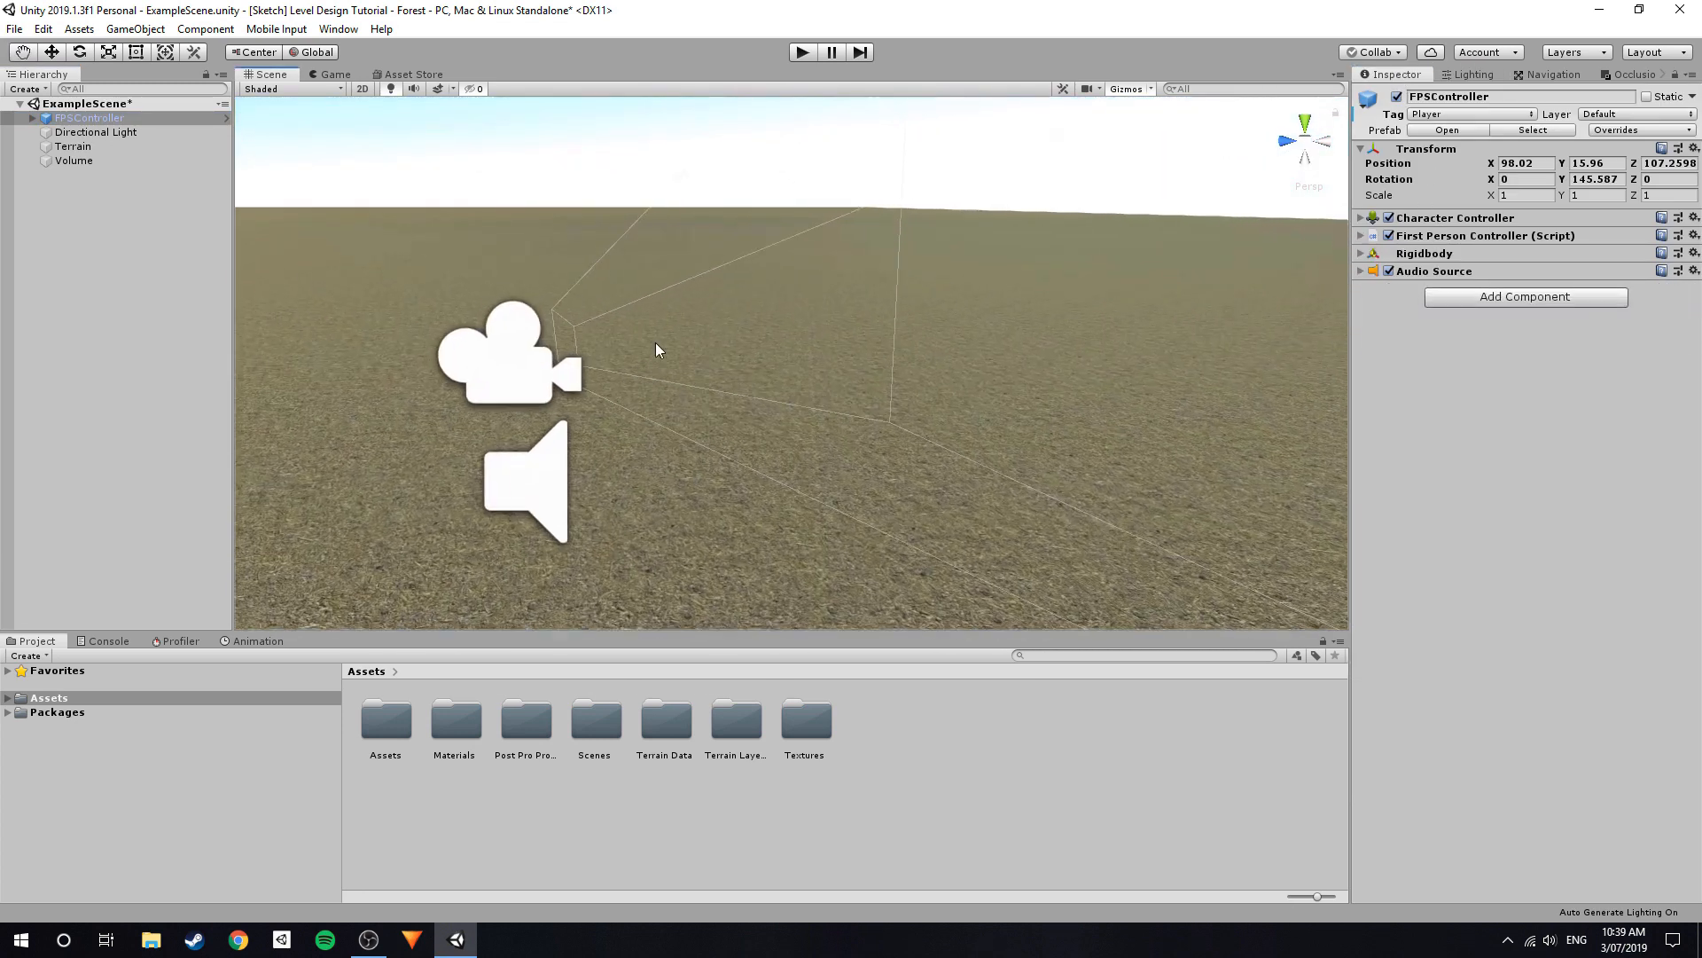
right_drag(682, 349, 509, 248)
right_drag(789, 290, 768, 321)
scroll(769, 321, down, 4)
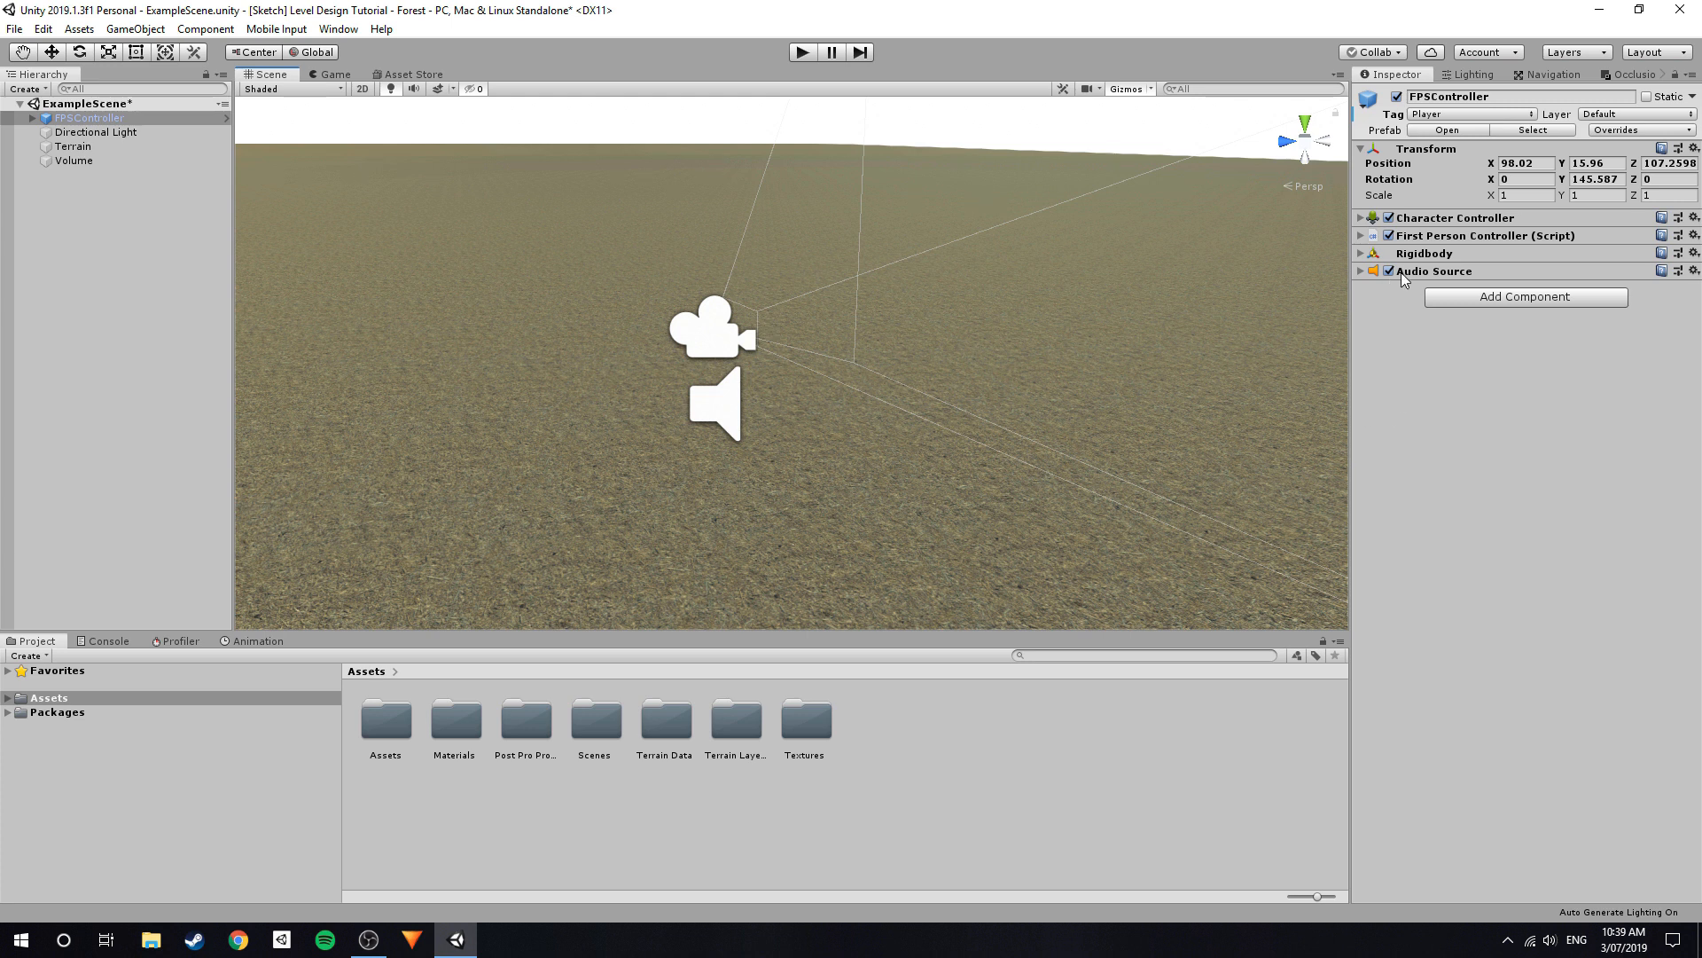
right_drag(1171, 226, 967, 177)
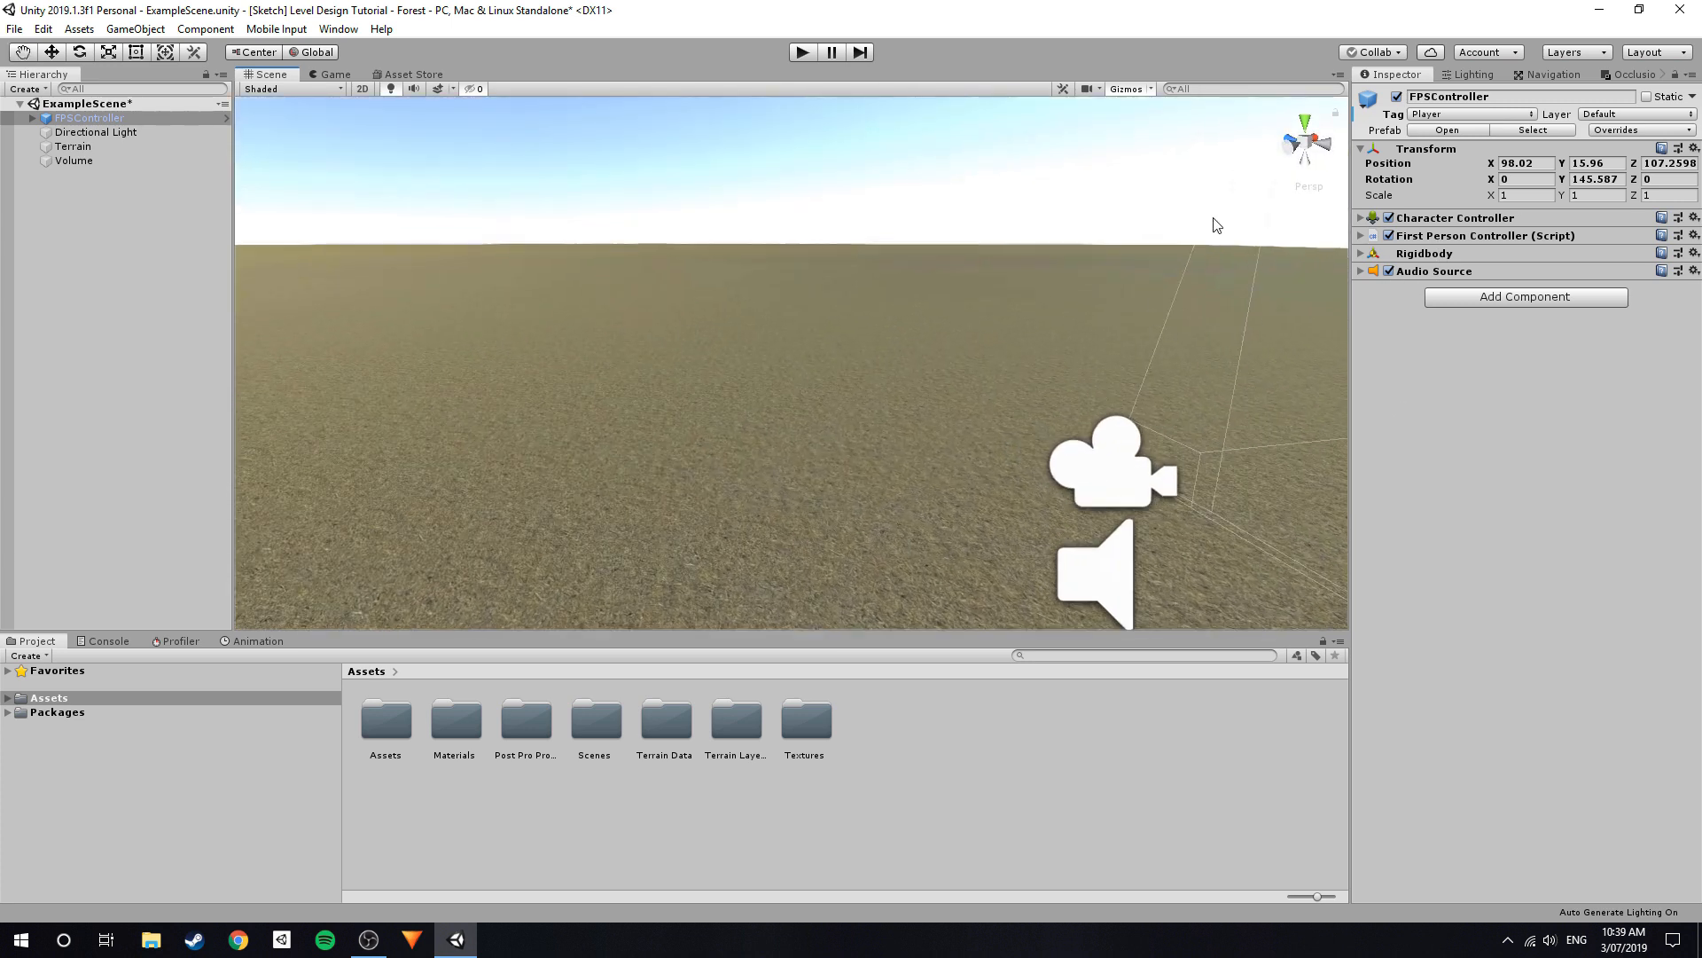
Examine the walk, run and jump speeds and mouse look settings in the FPSController's First Person Controller script.
click(1447, 236)
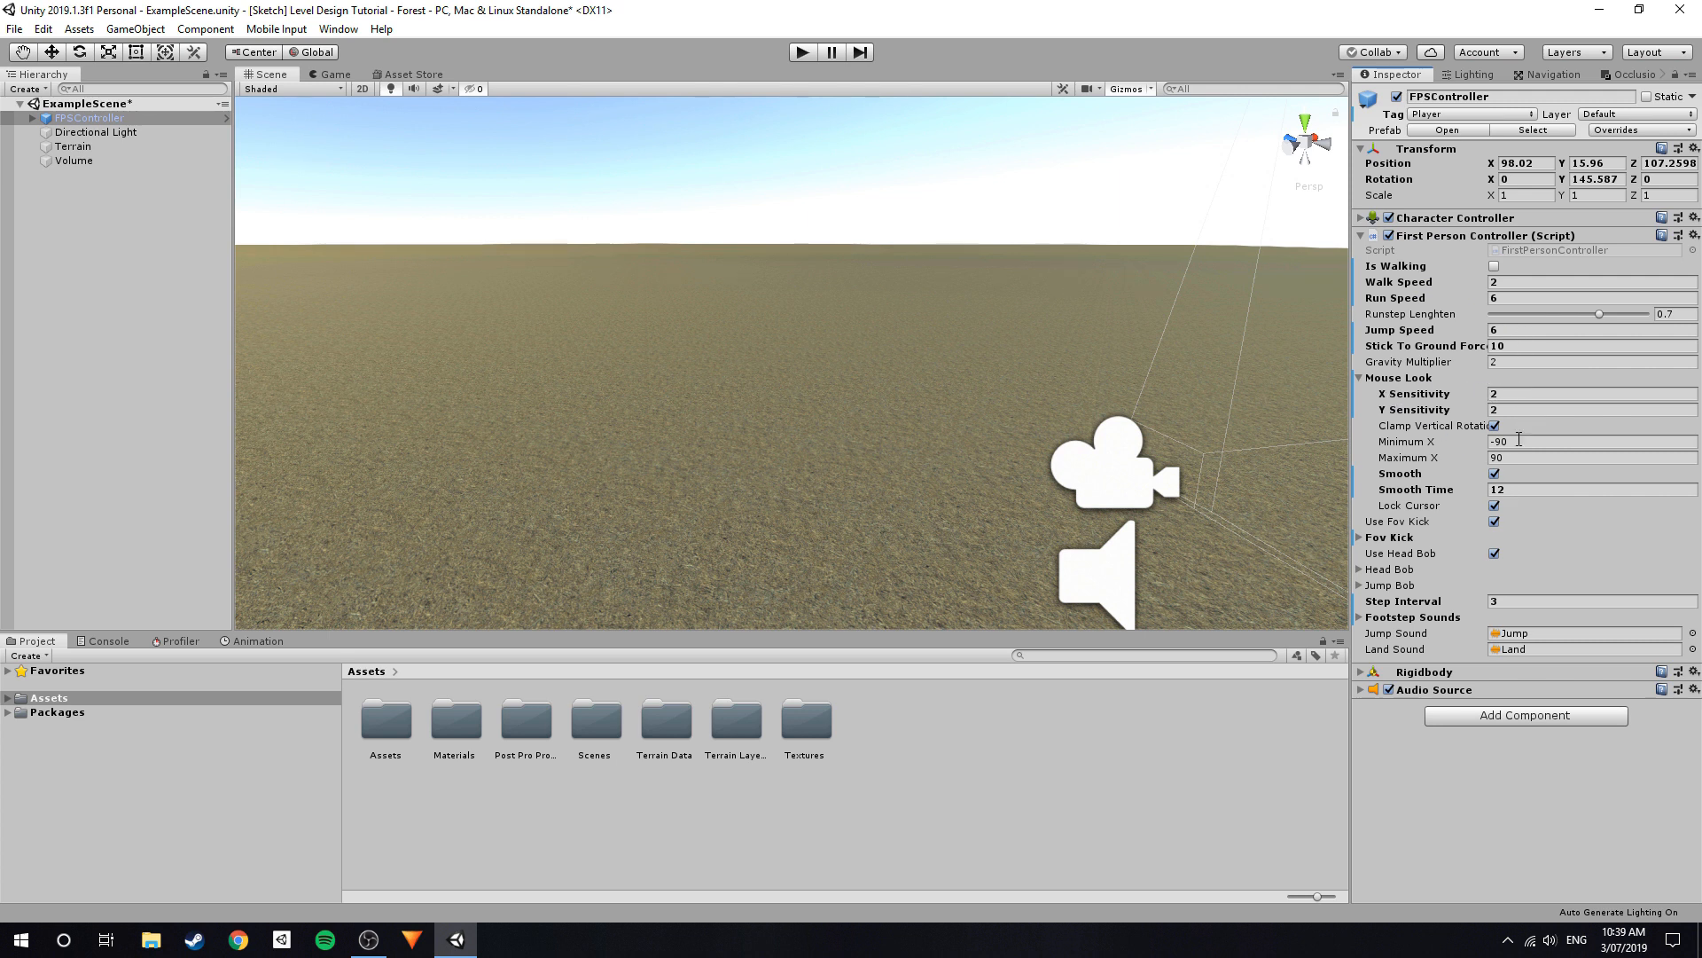
click(1370, 378)
click(1521, 285)
key(Tab)
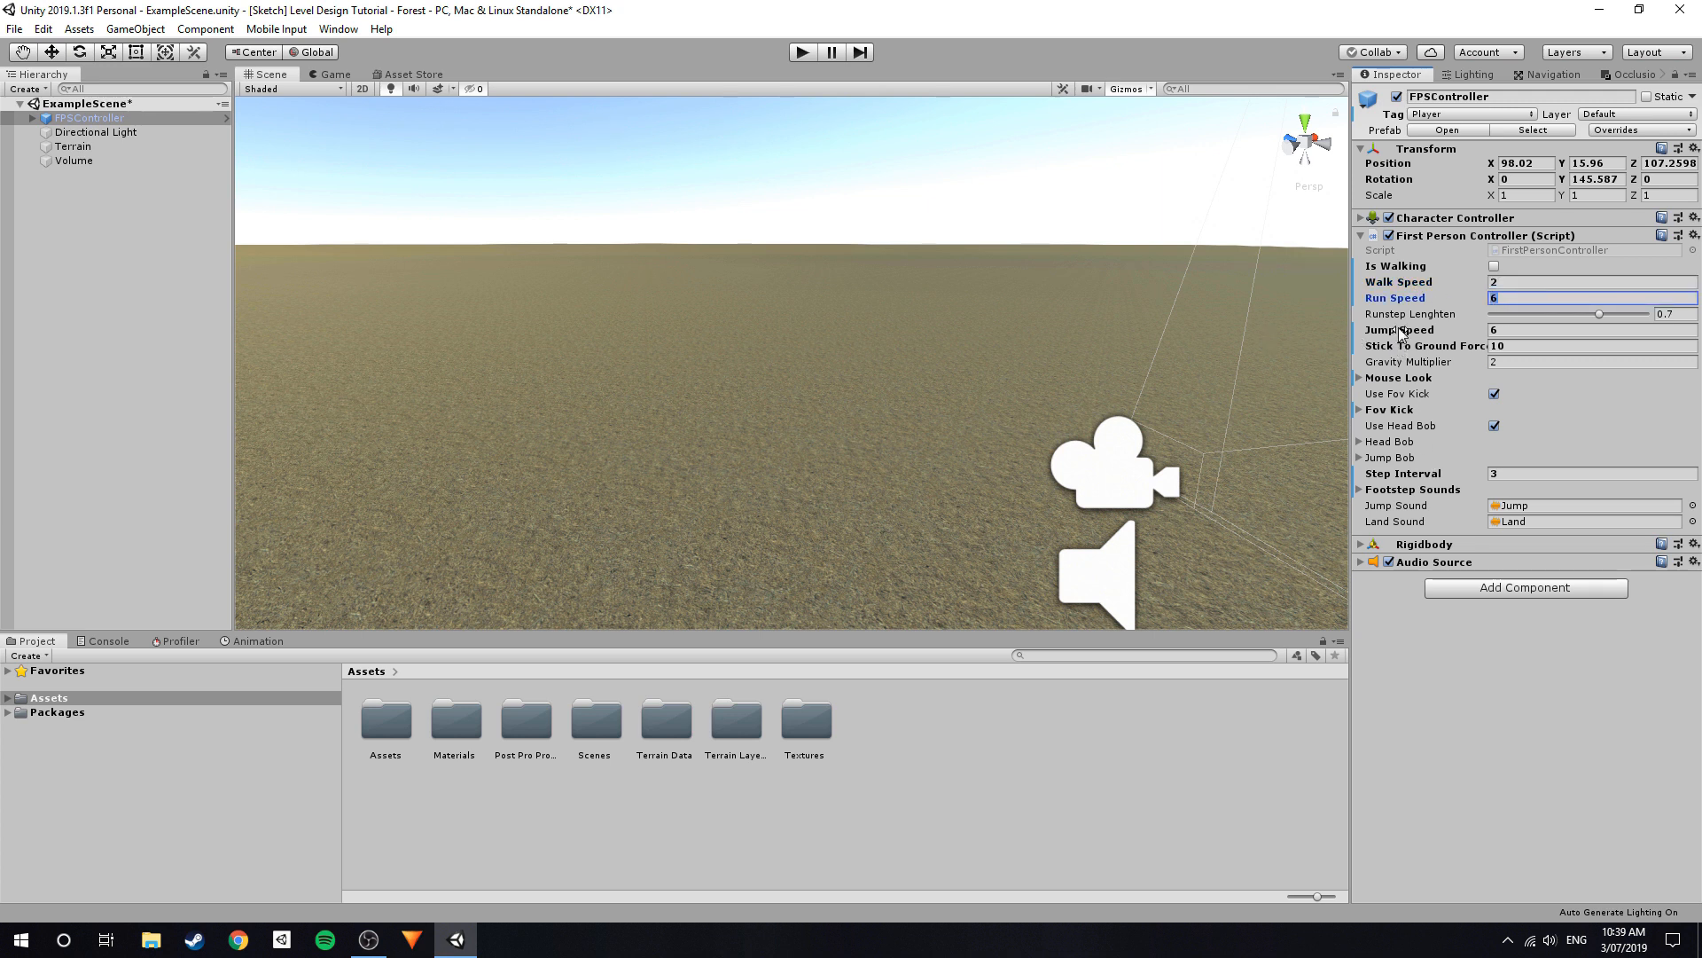
click(1361, 236)
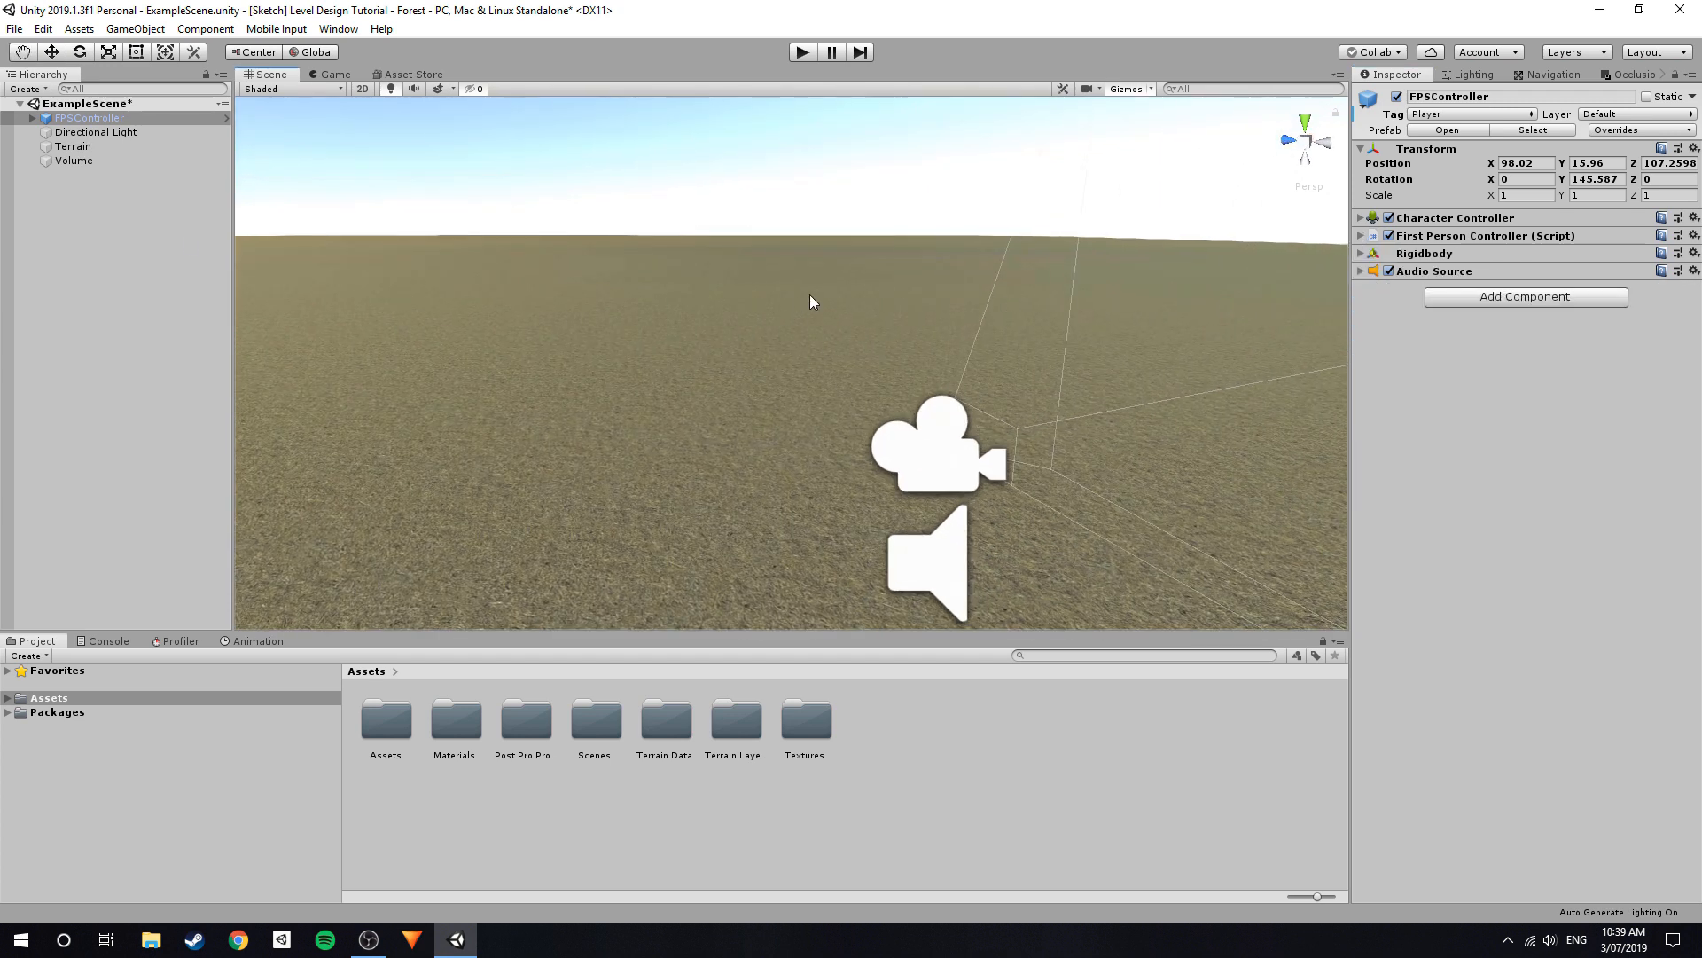
Examine the Post Process Layer and its anti-aliasing settings on the FPSController's child FirstPersonCharacter camera.
click(33, 118)
click(76, 134)
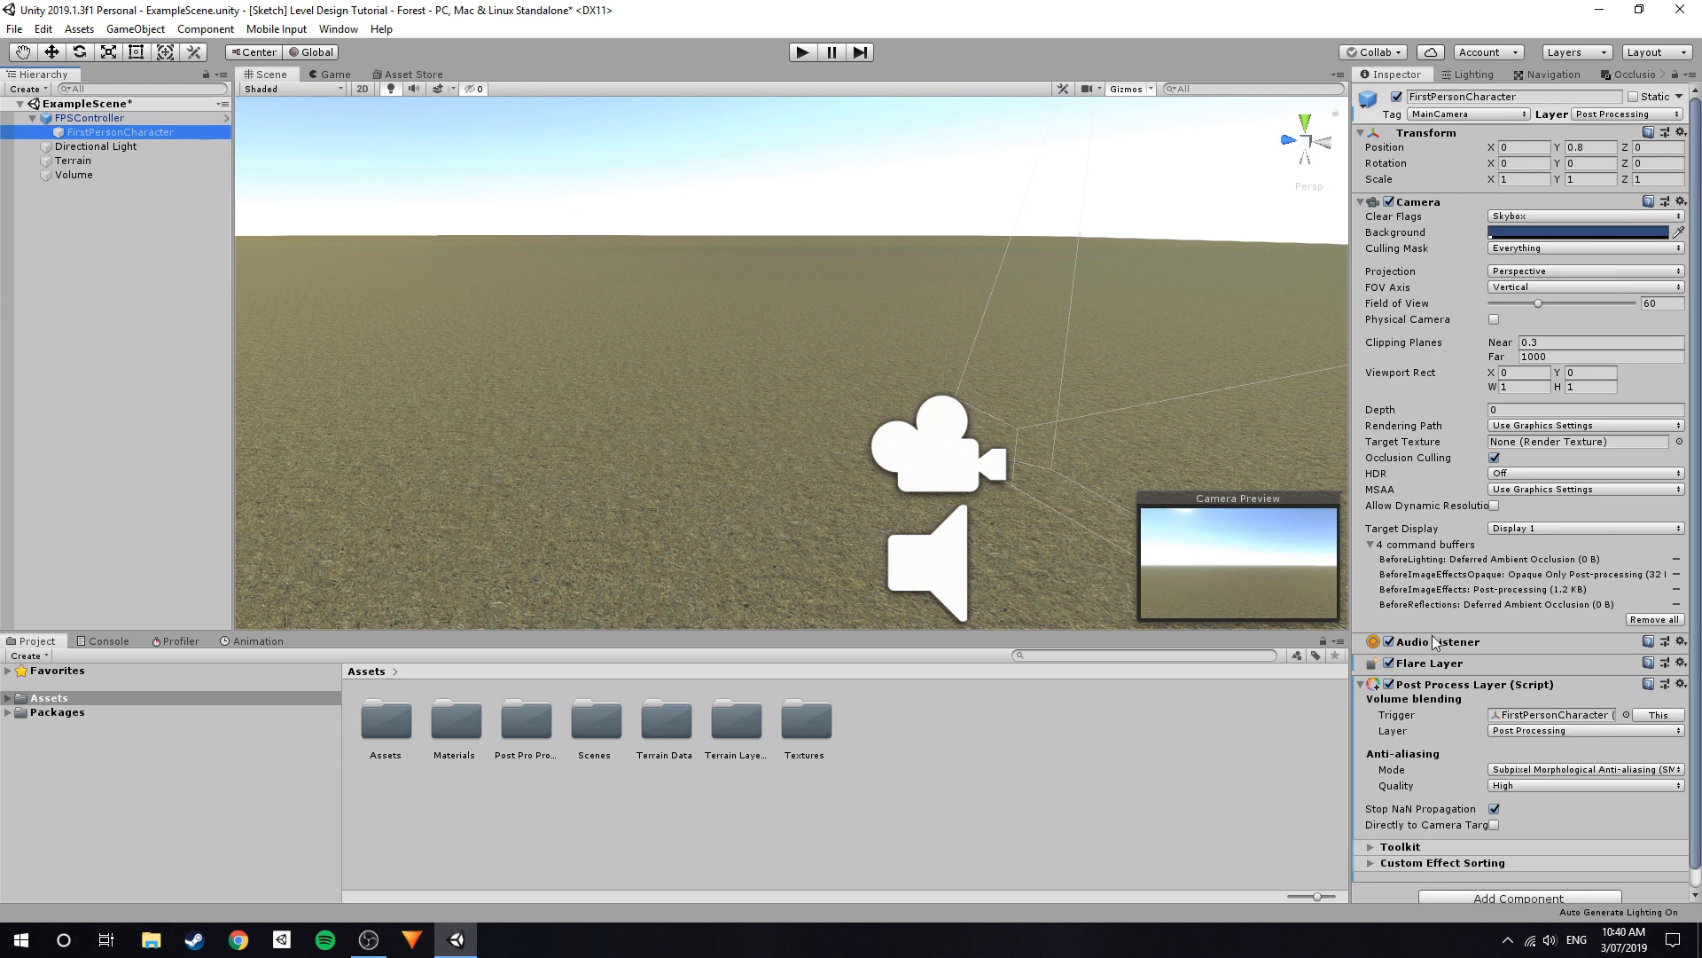
click(1418, 203)
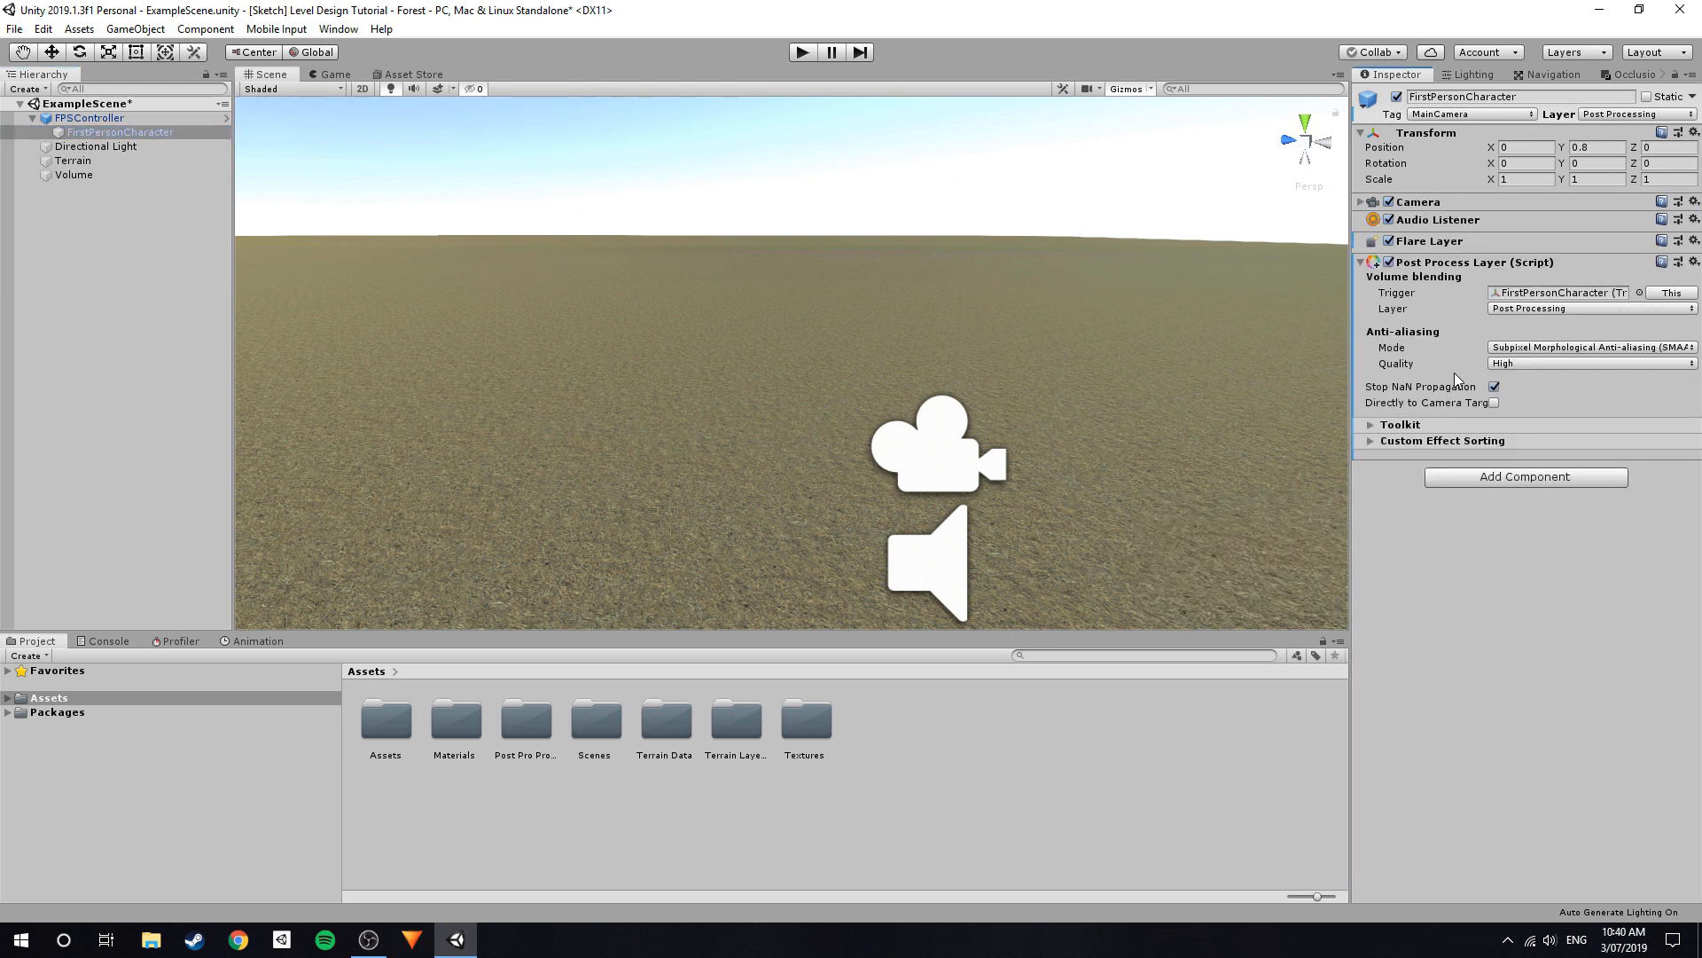
right_drag(681, 320, 840, 348)
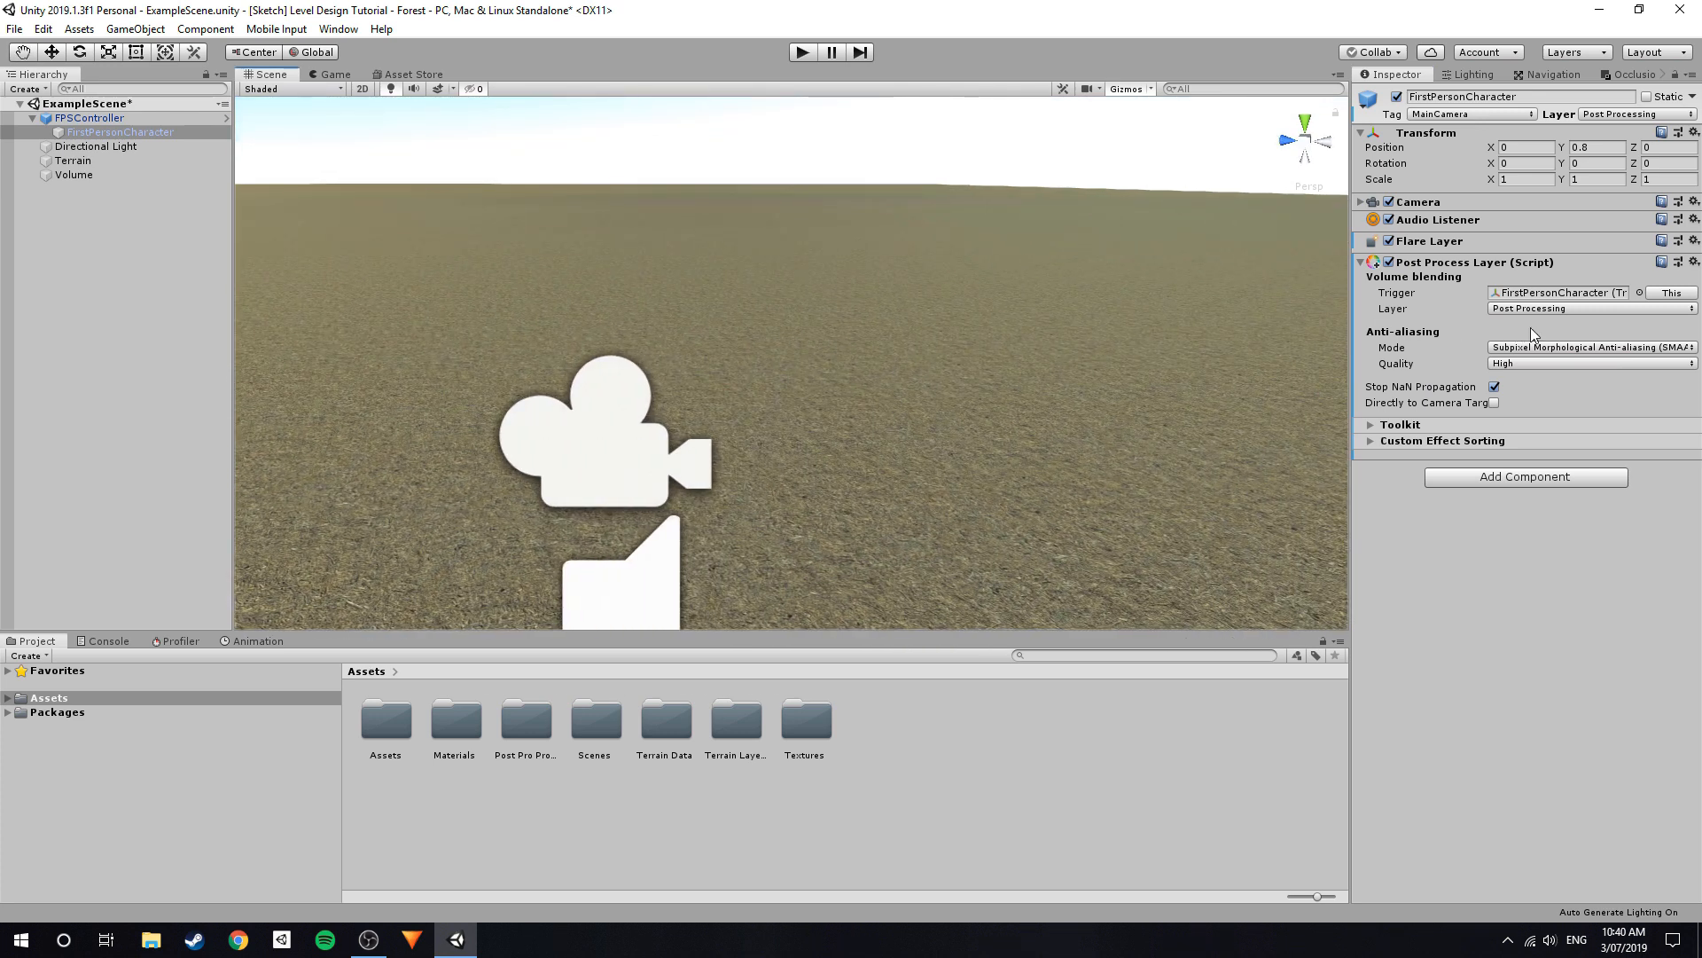
mouse_move(685, 337)
right_down()
mouse_move(615, 346)
mouse_move(684, 344)
mouse_move(666, 354)
right_up()
Look up the Post Processing package in the Package Manager and check the project's Packages folder.
click(209, 354)
key(s)
key(w)
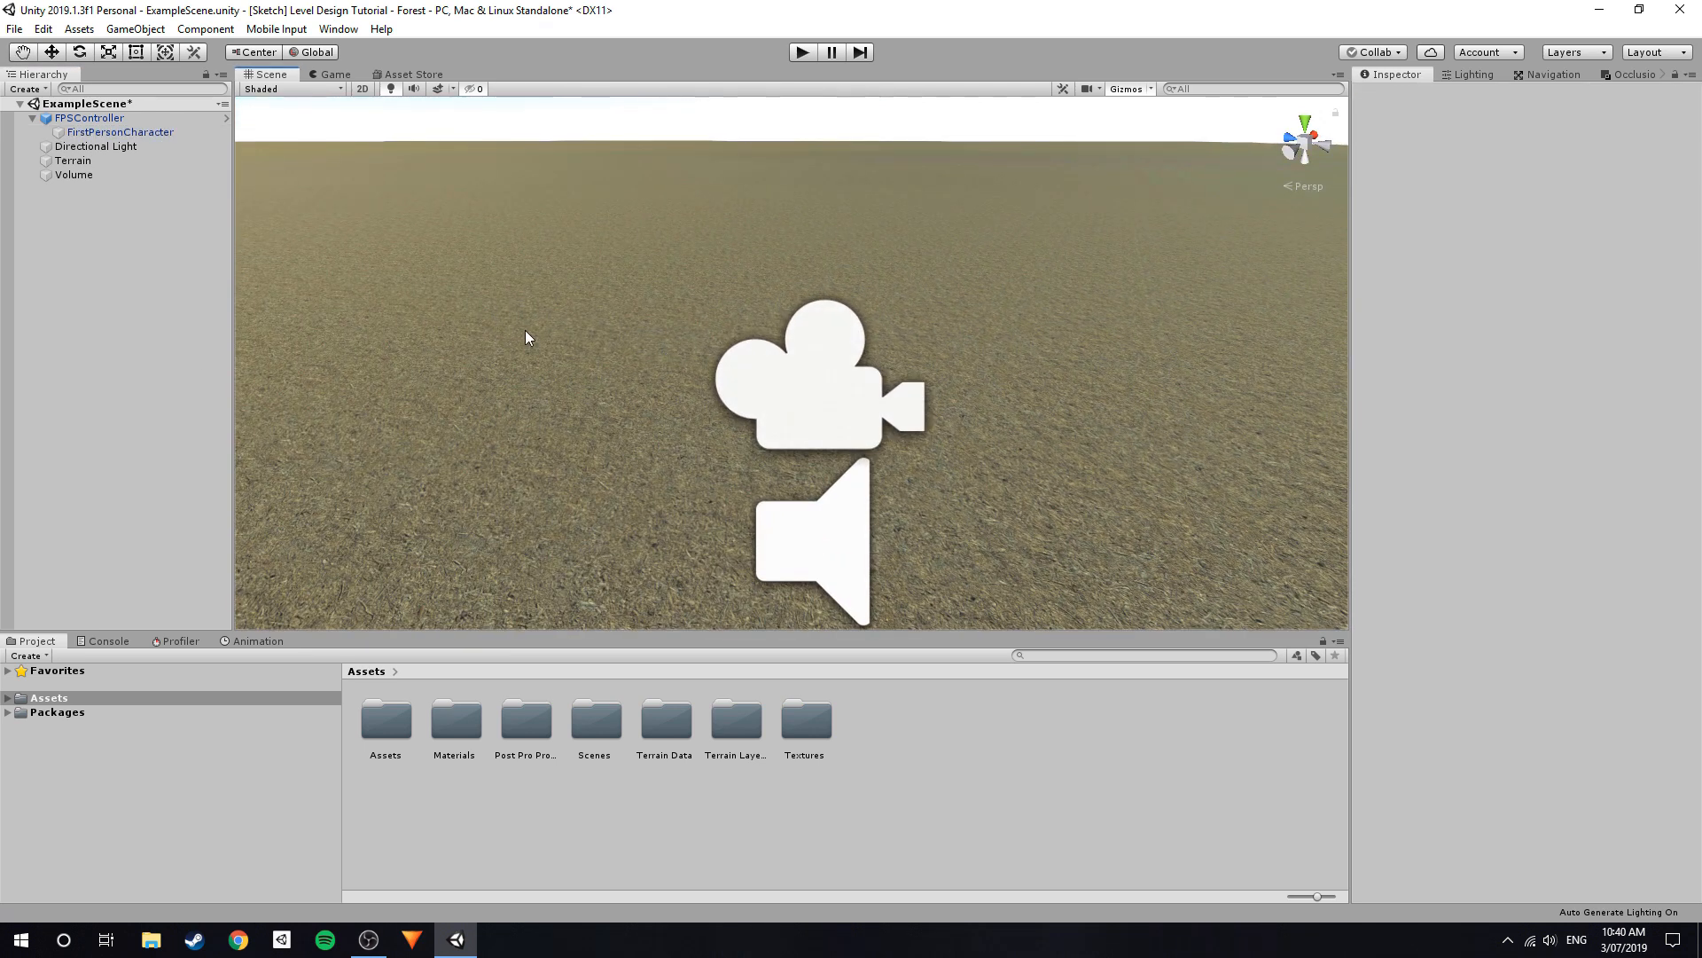
right_drag(525, 329, 520, 307)
click(340, 29)
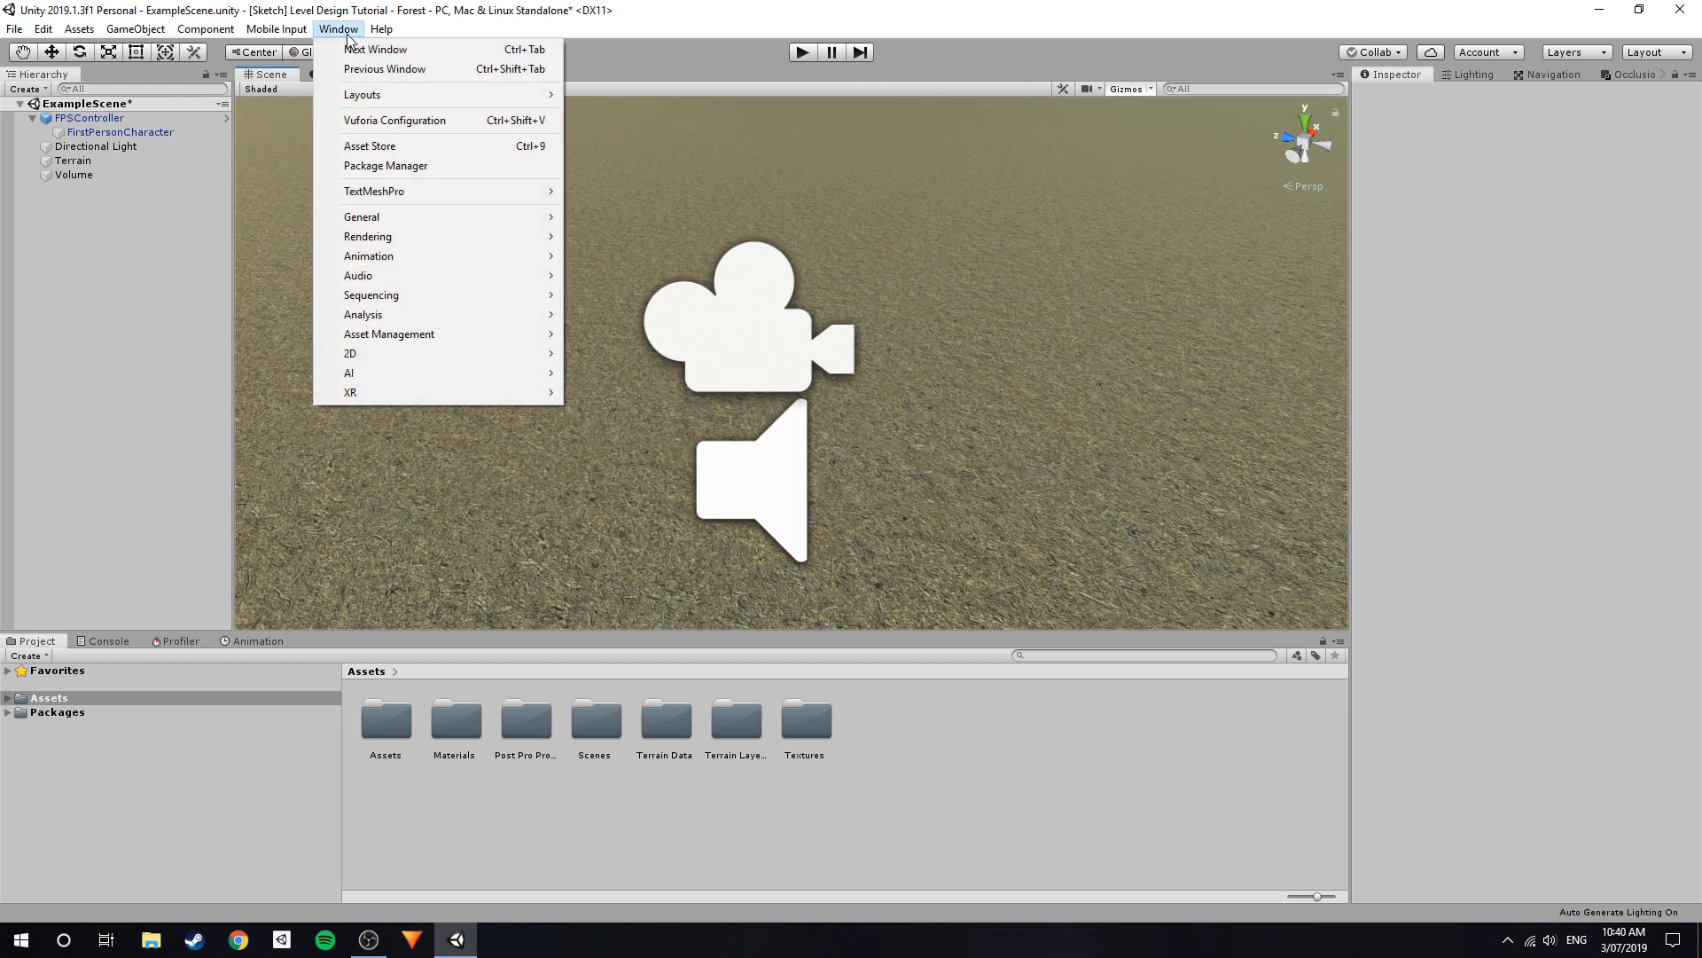
click(431, 166)
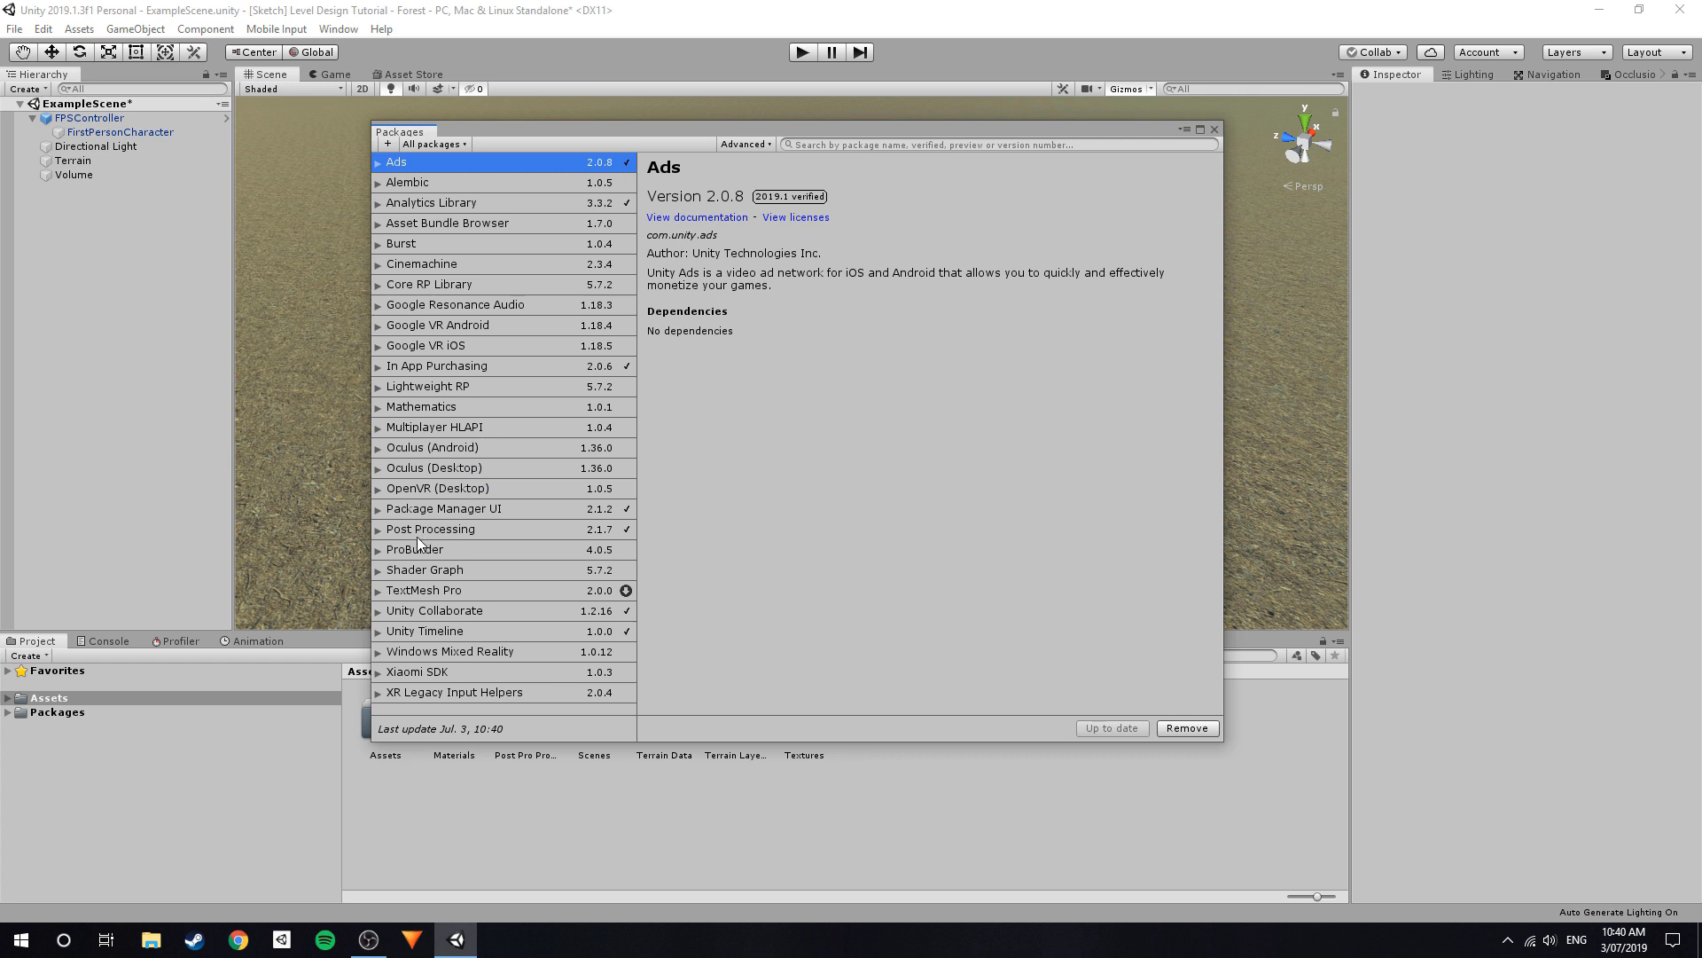
click(416, 532)
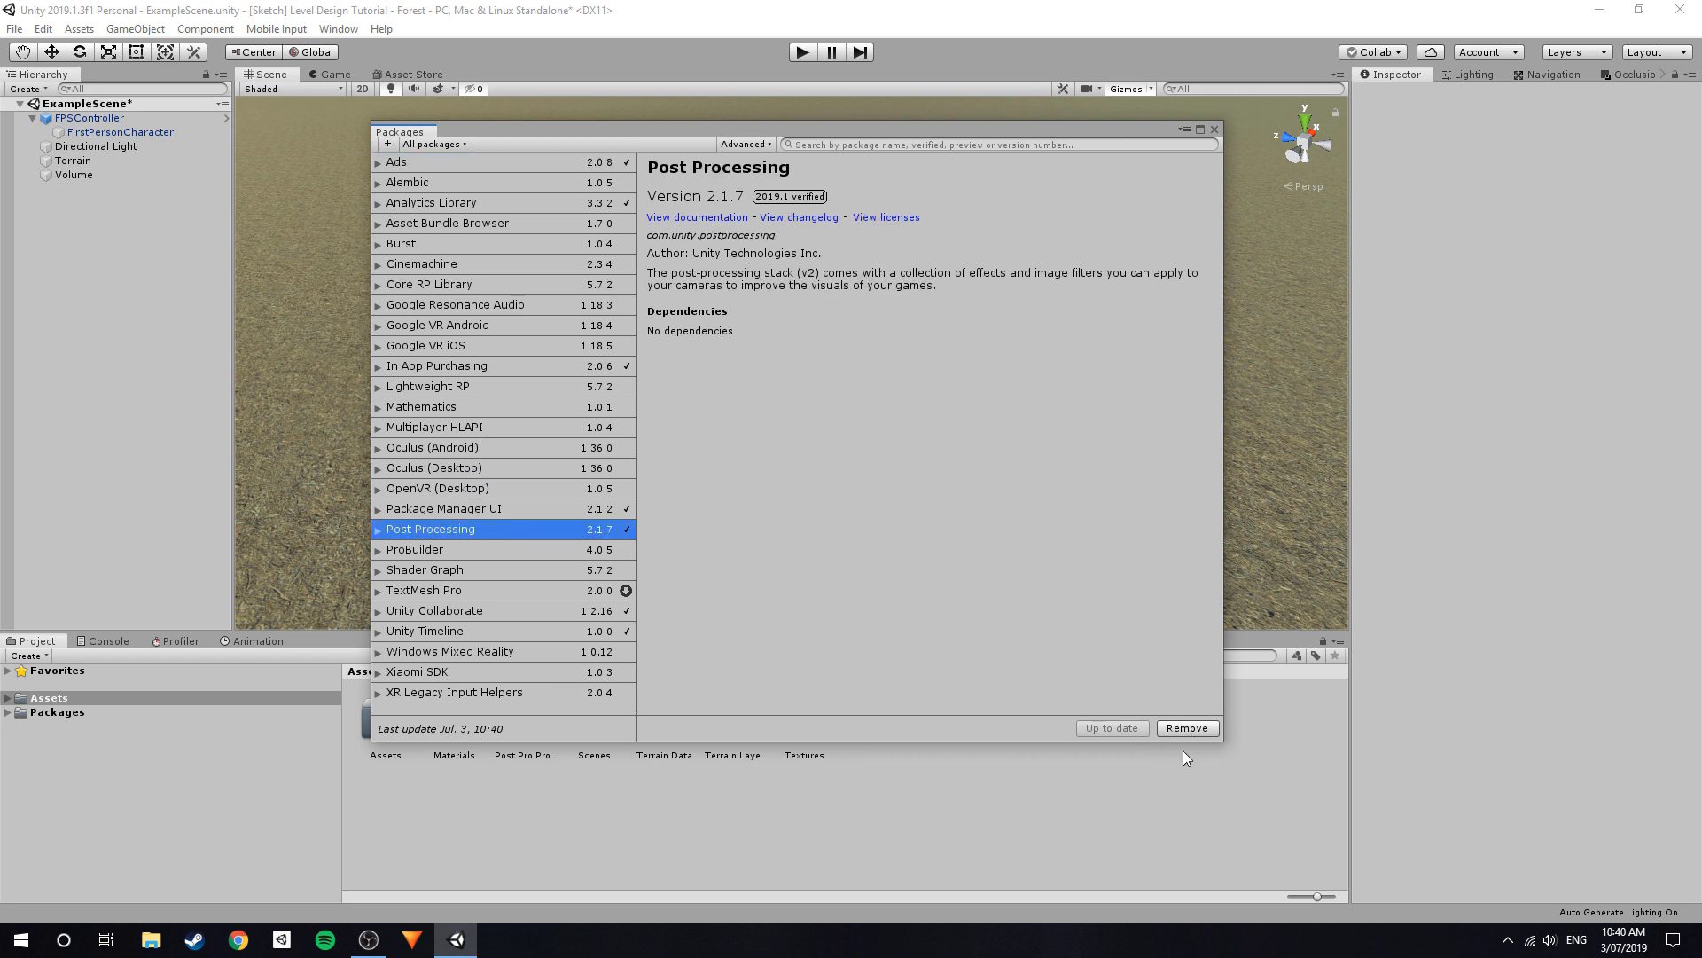
click(1215, 129)
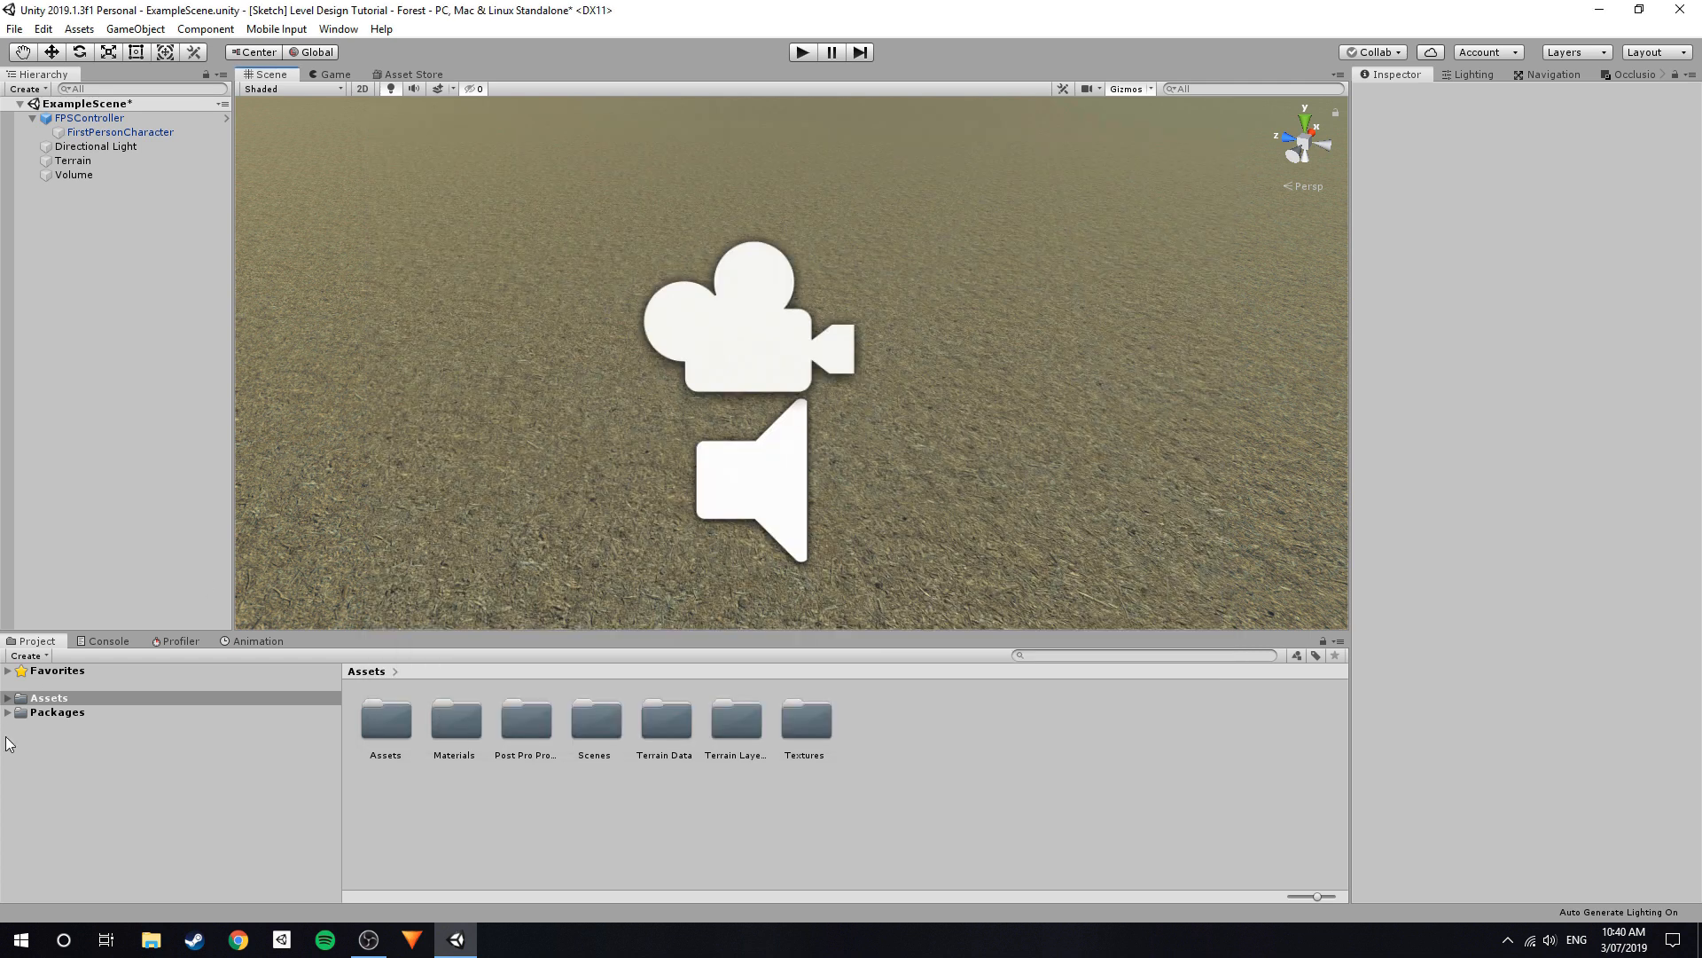
click(8, 712)
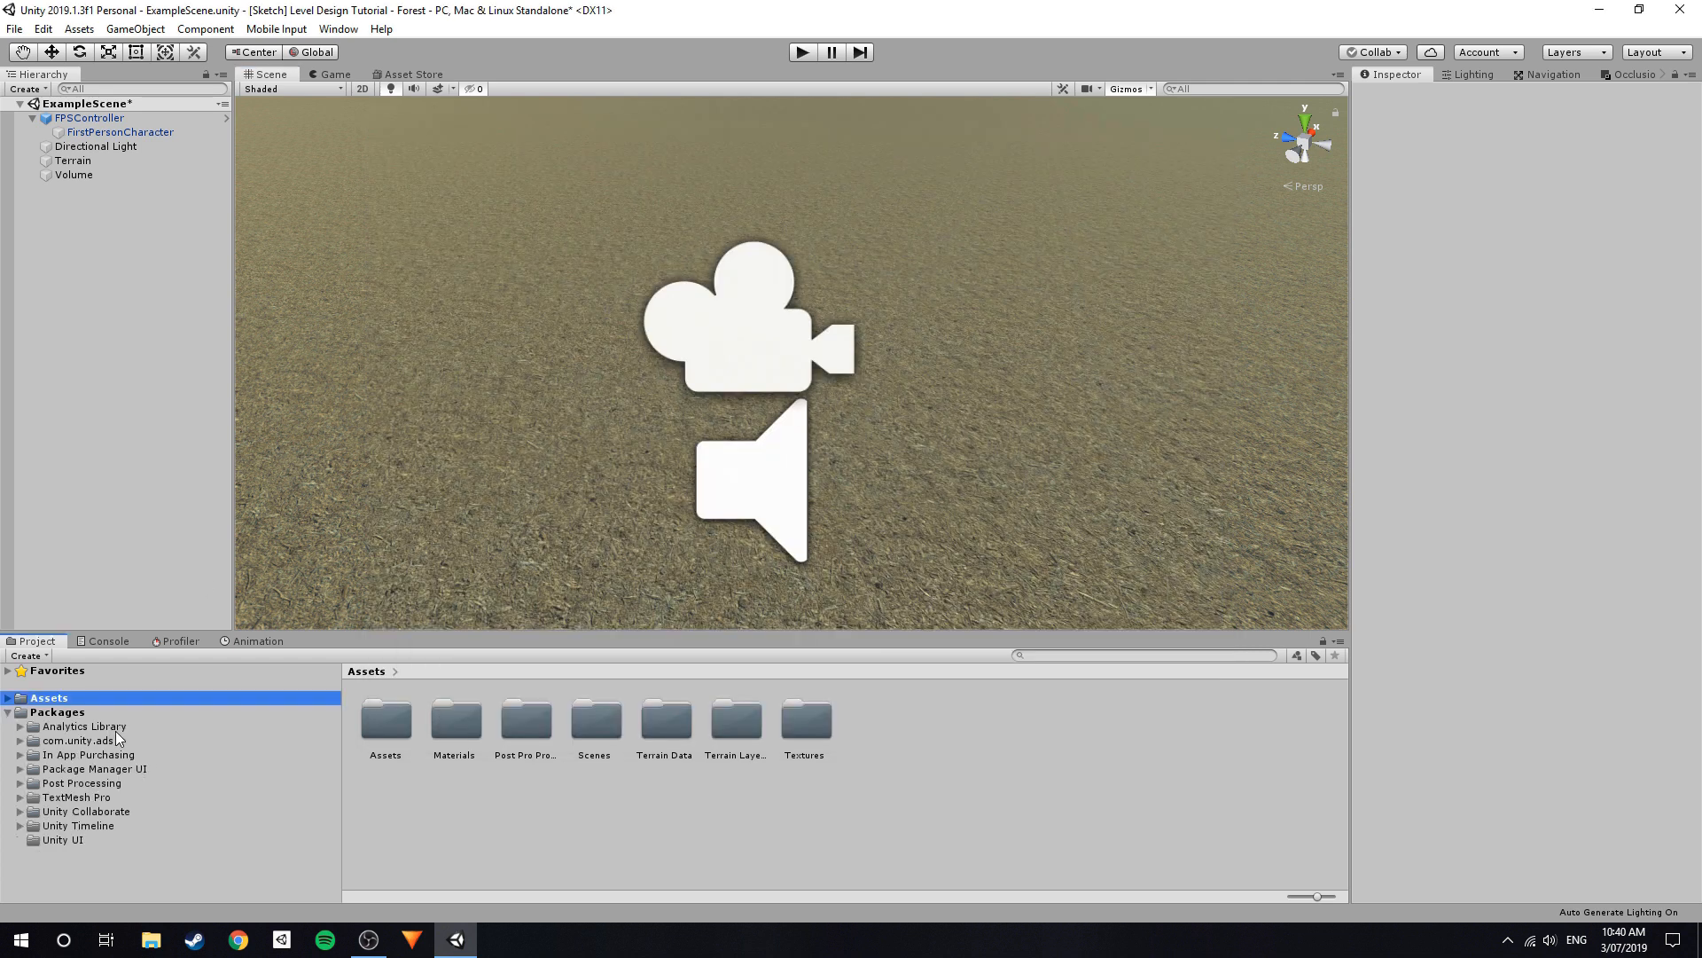
click(8, 714)
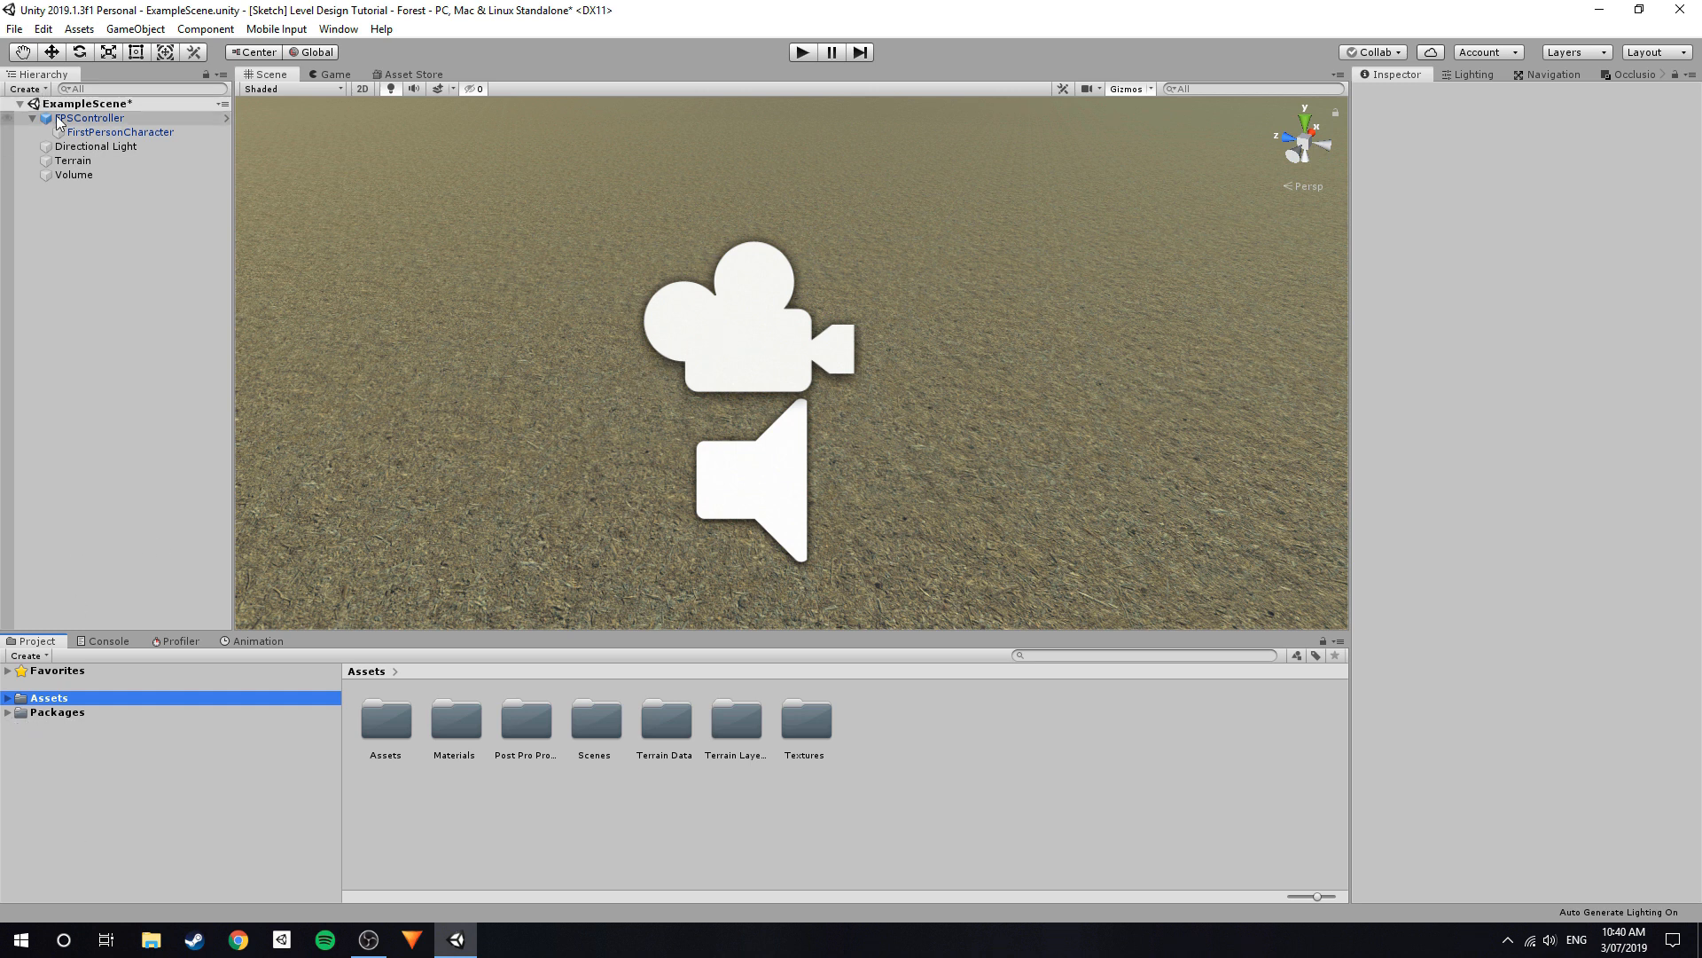
Select the Directional Light and examine its light and shadow settings while viewing the sun over the terrain.
click(78, 146)
click(34, 119)
alt+drag(674, 382, 1128, 330)
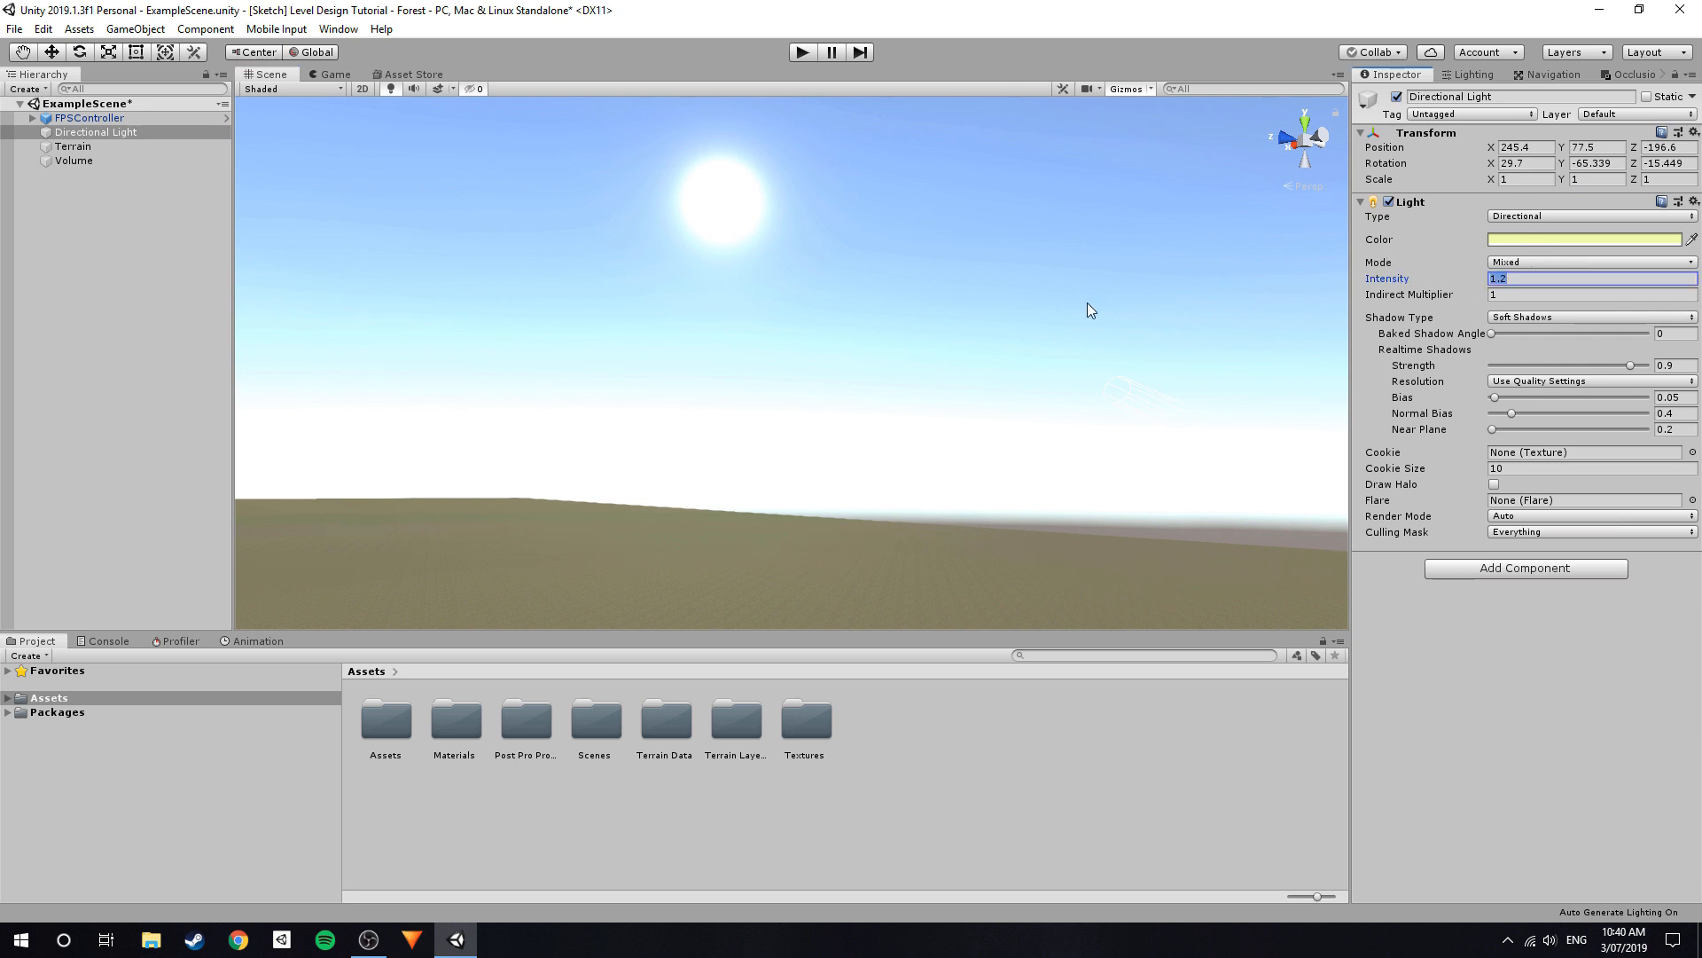
alt+drag(1087, 302, 1083, 337)
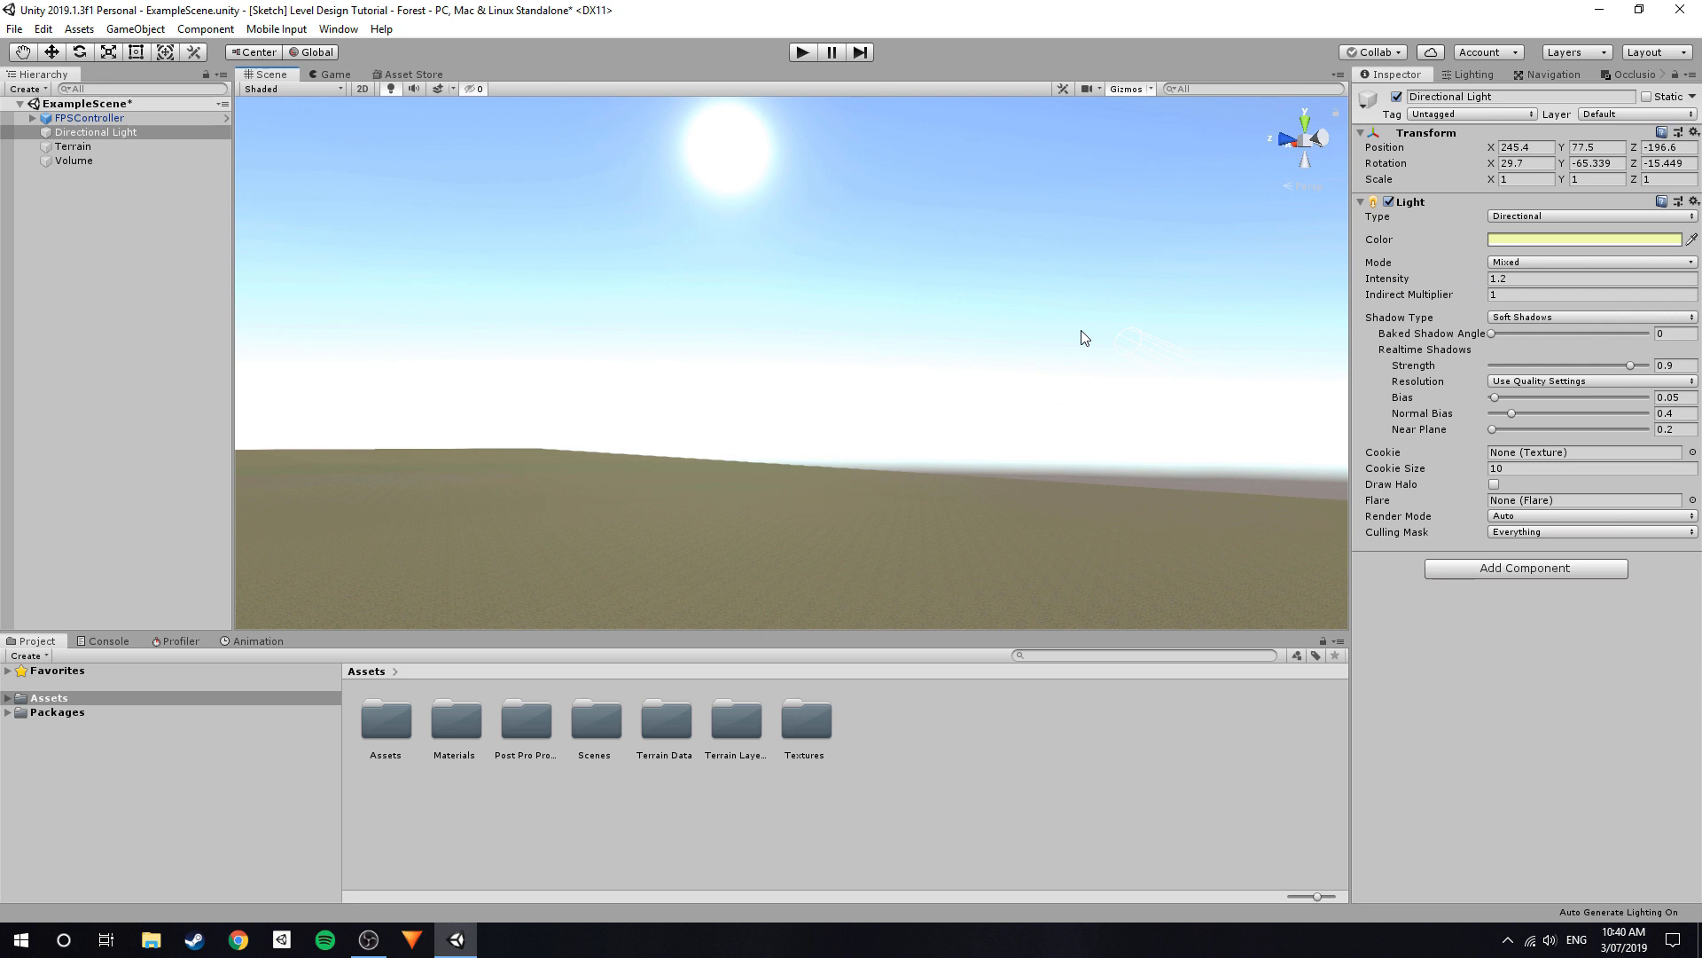
alt+drag(1083, 337, 1049, 397)
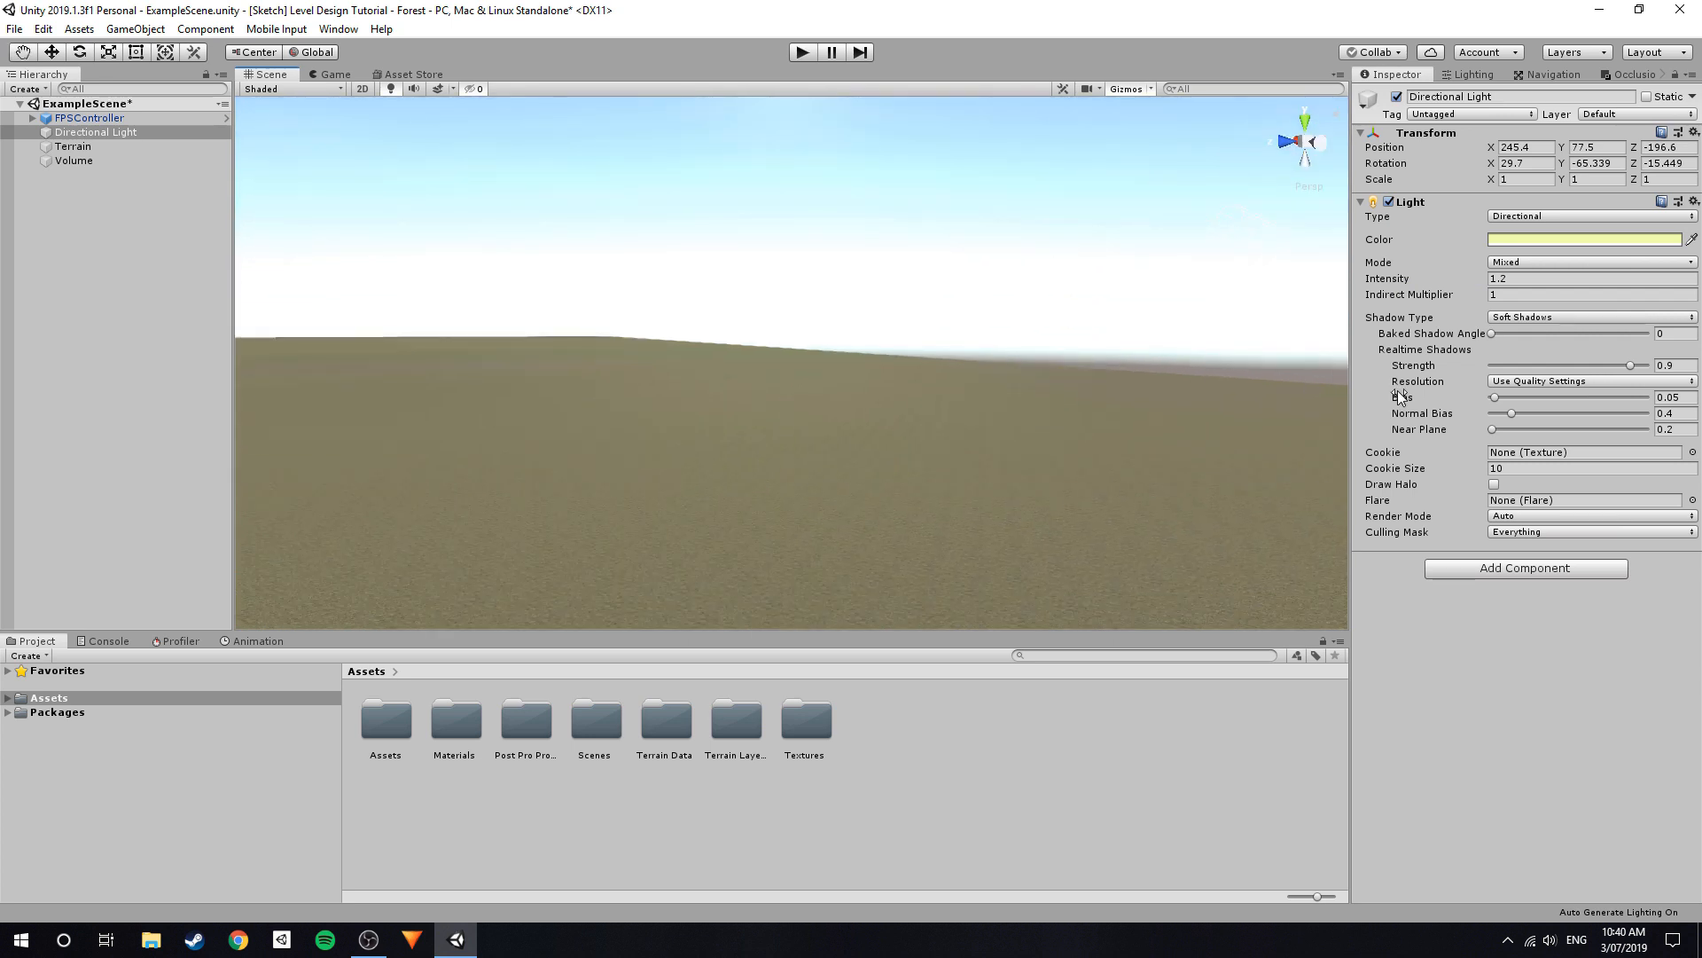
alt+drag(752, 328, 745, 375)
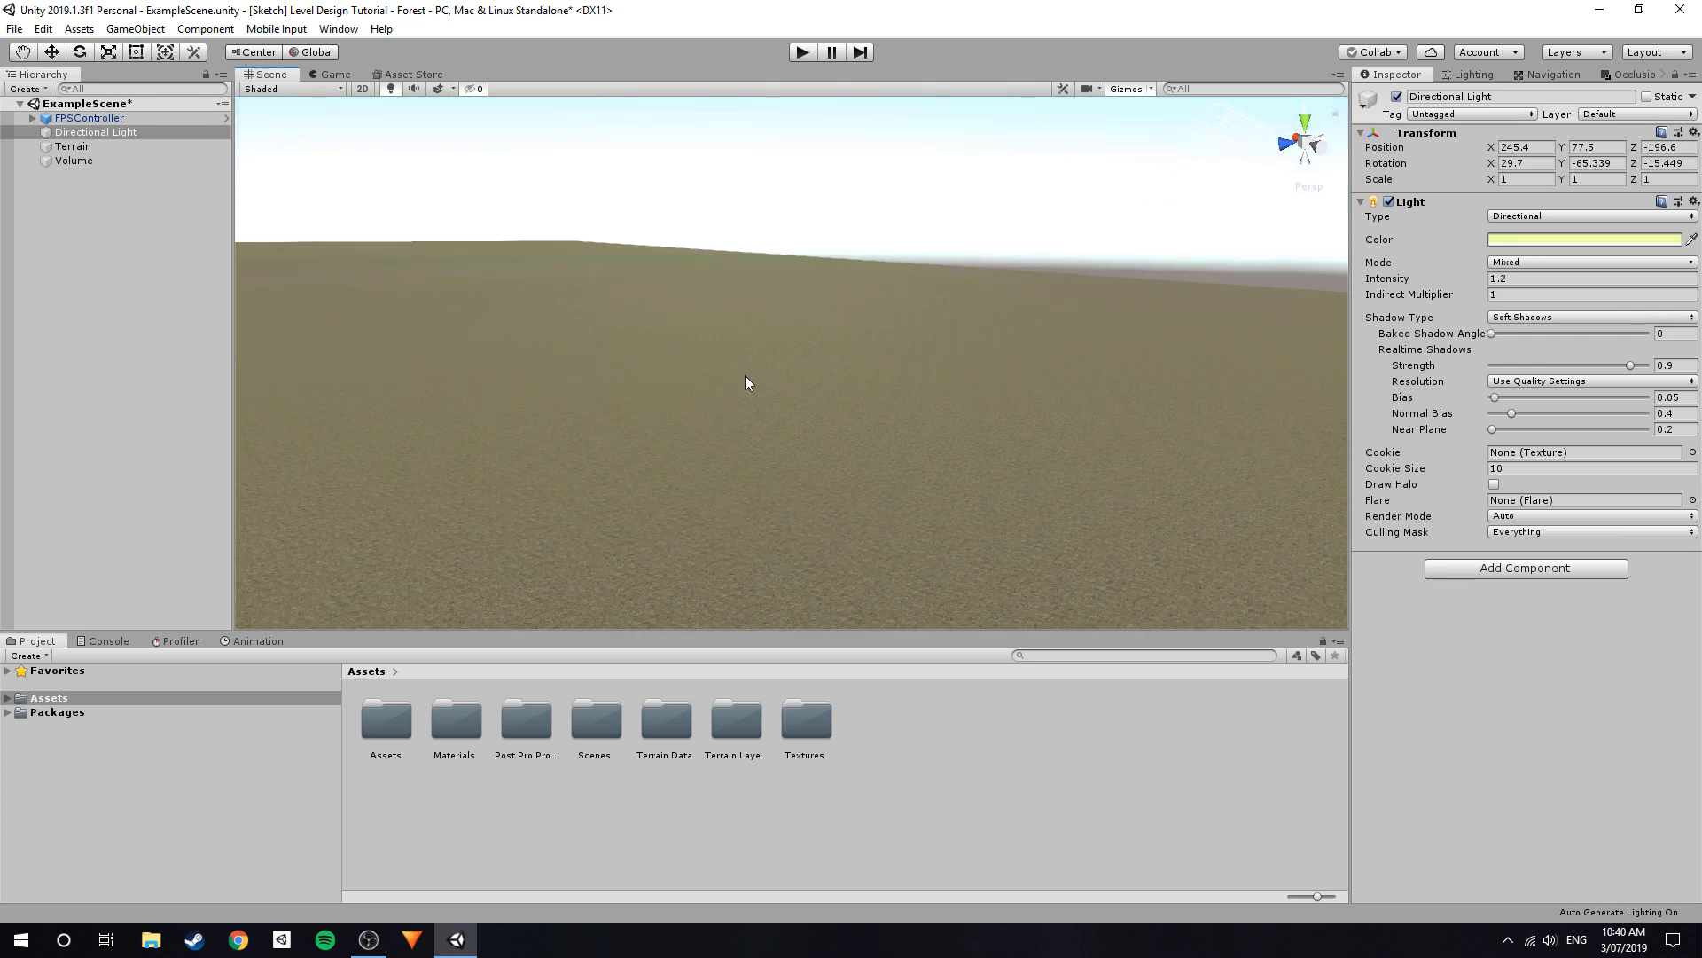
alt+drag(741, 406, 771, 324)
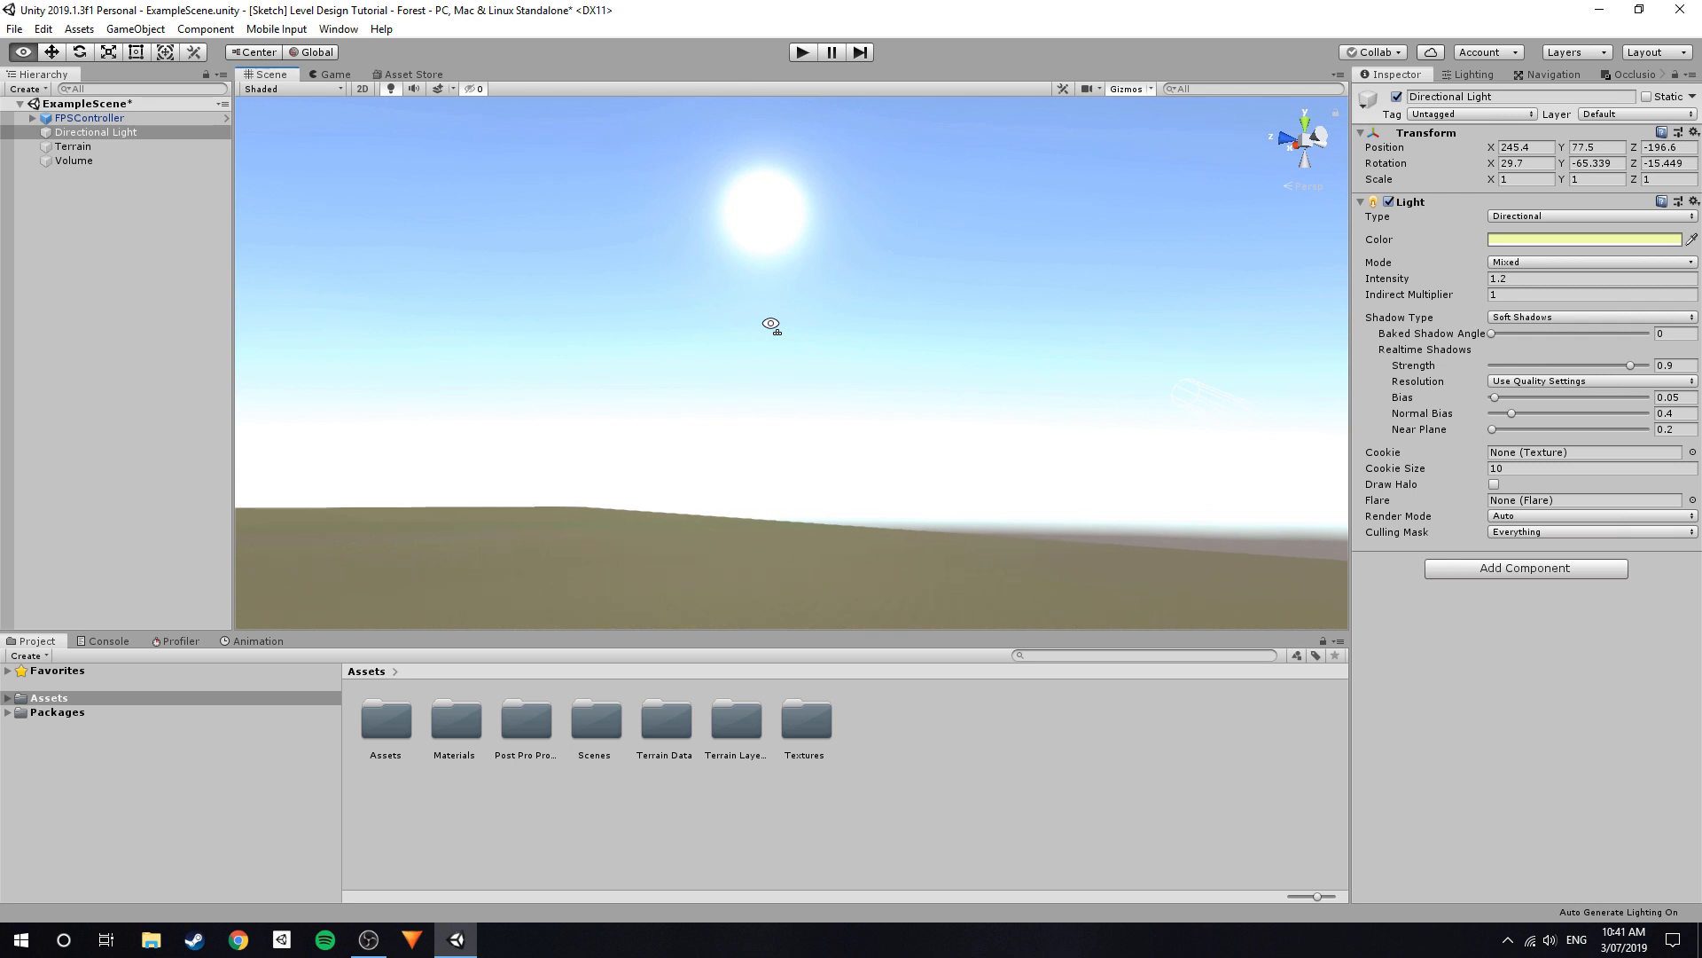
right_drag(770, 323, 692, 408)
Select the terrain and set it to Raise or Lower Terrain with brush size 82 and opacity 3.2.
click(11, 440)
right_drag(1055, 168, 736, 404)
right_drag(649, 308, 674, 328)
click(785, 411)
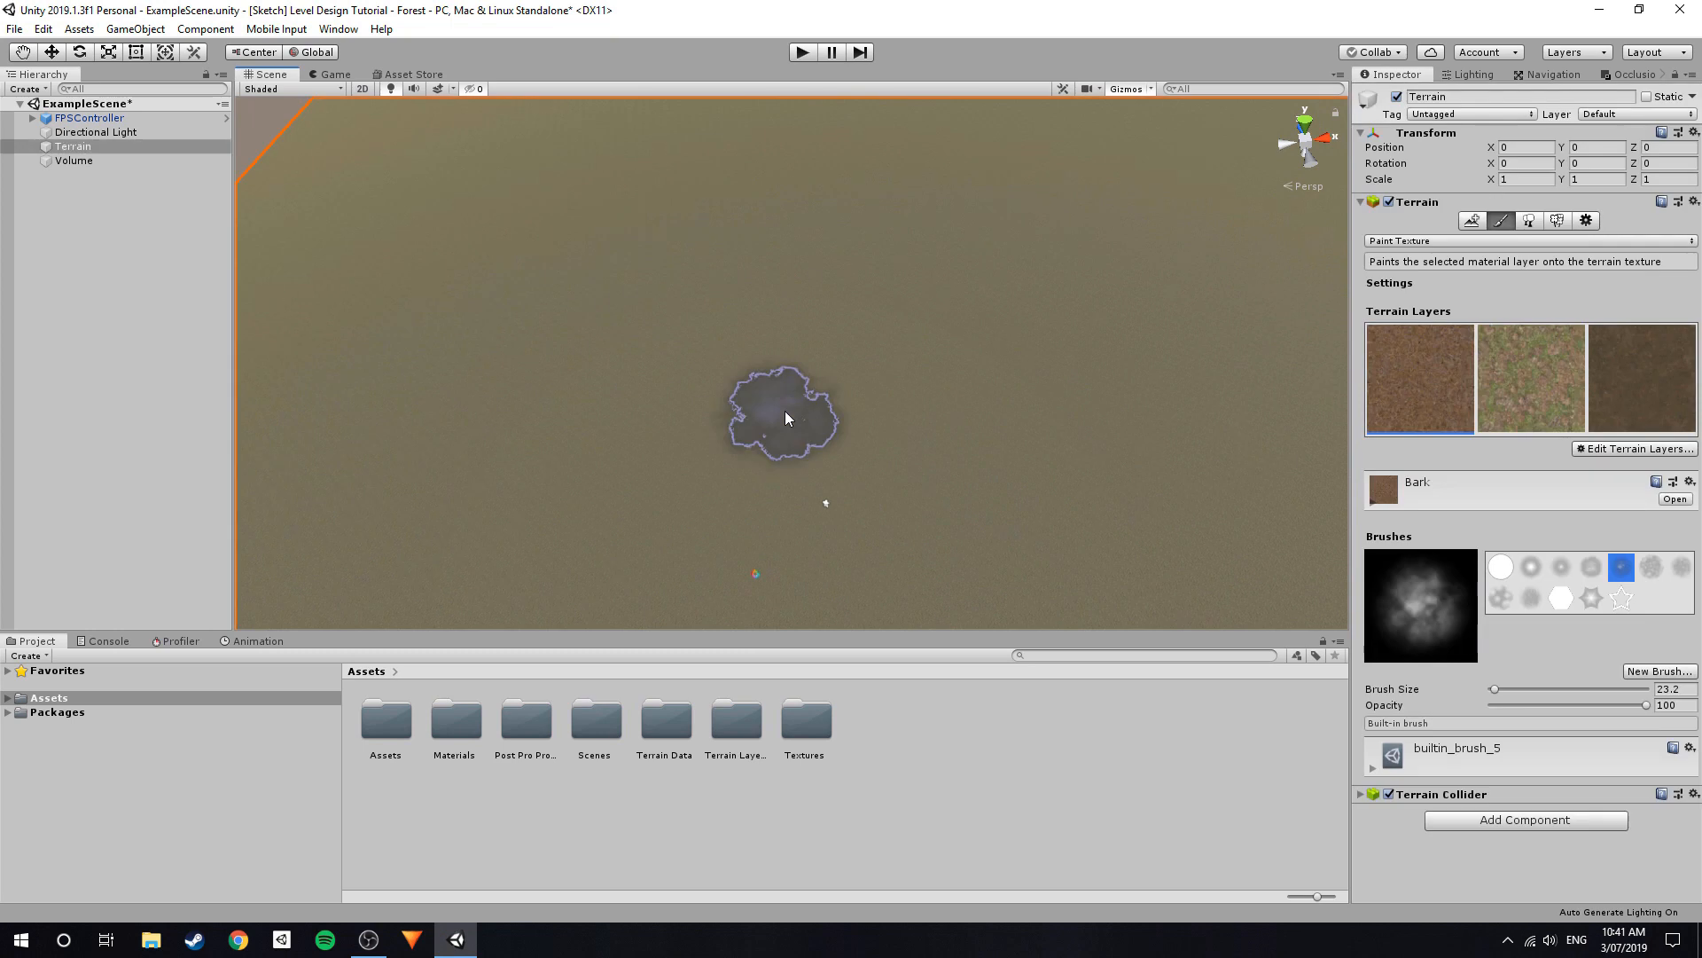
click(1478, 241)
click(1418, 261)
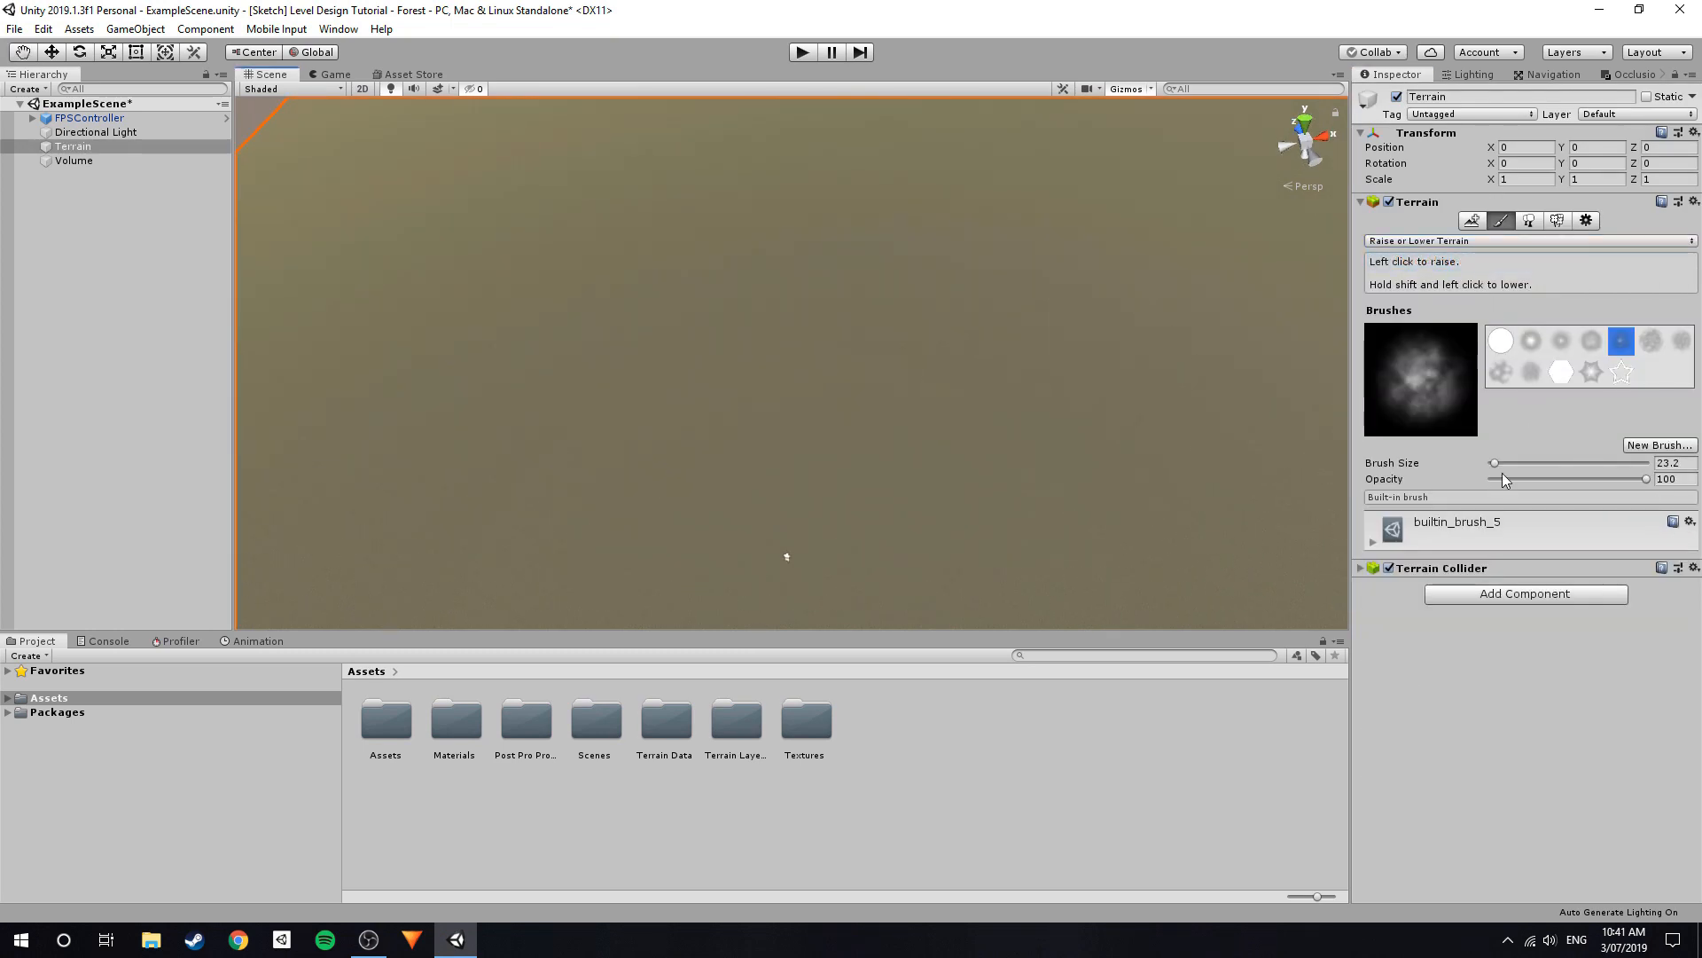
drag(1496, 466, 1507, 466)
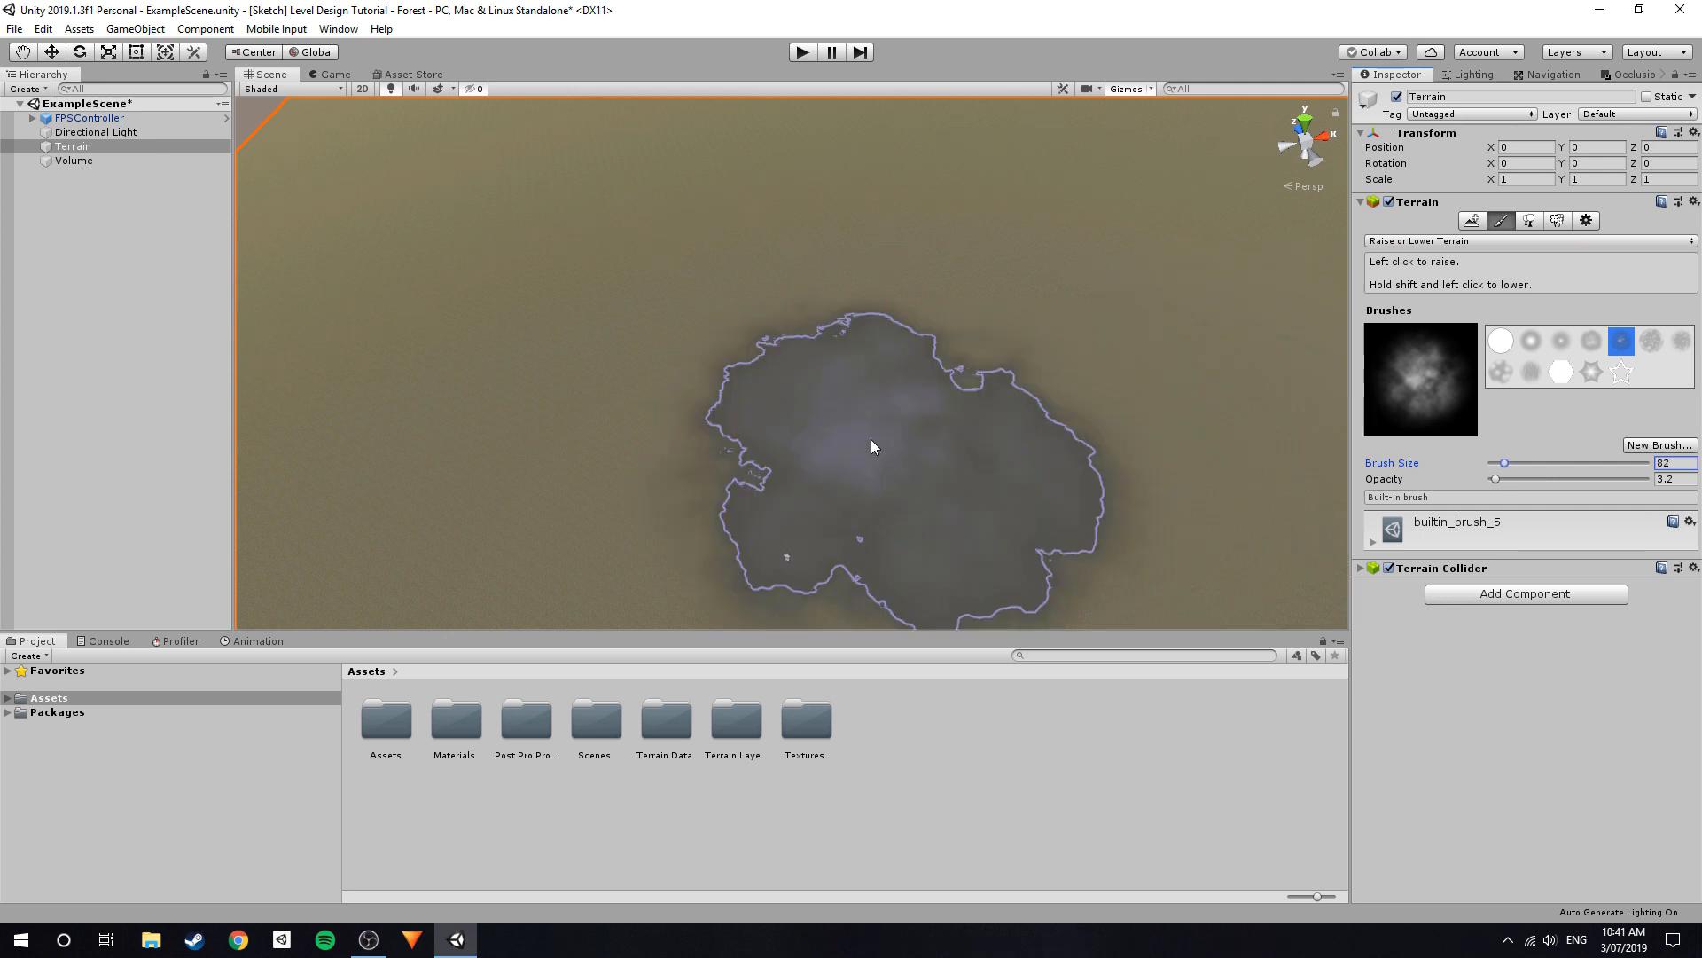
Raise a curved mountain ridge across the flat terrain near the player with the cloudy builtin_brush_5.
right_drag(732, 375, 753, 344)
mouse_move(572, 356)
mouse_down()
mouse_move(598, 338)
mouse_move(544, 306)
mouse_move(789, 241)
mouse_up()
right_drag(789, 233, 785, 213)
drag(725, 287, 935, 359)
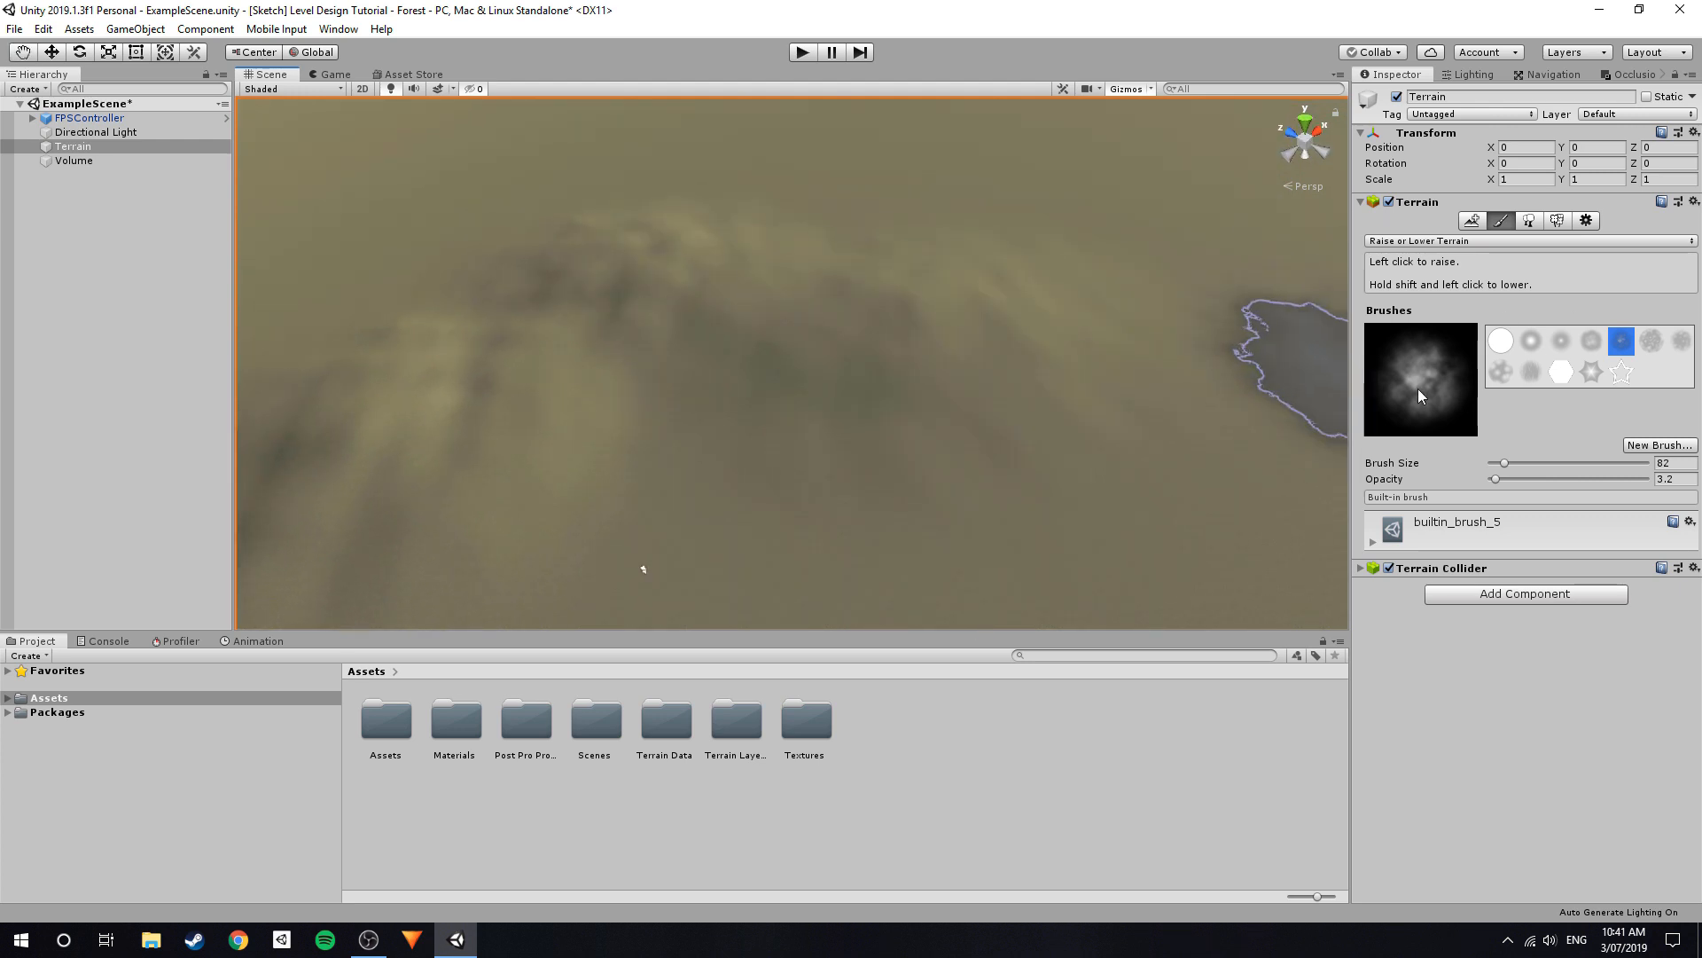
Raise more uneven hills around the ridge and out toward the terrain's edges and corner with the same brush.
right_drag(991, 309, 982, 389)
right_drag(762, 417, 802, 189)
mouse_move(646, 144)
right_down()
mouse_move(665, 354)
mouse_move(832, 407)
mouse_move(971, 284)
mouse_move(1005, 286)
mouse_move(800, 221)
mouse_move(998, 340)
right_up()
mouse_move(495, 398)
right_down()
mouse_move(952, 238)
mouse_move(722, 182)
mouse_move(677, 239)
mouse_move(432, 308)
mouse_move(428, 190)
mouse_move(571, 228)
mouse_move(427, 371)
right_up()
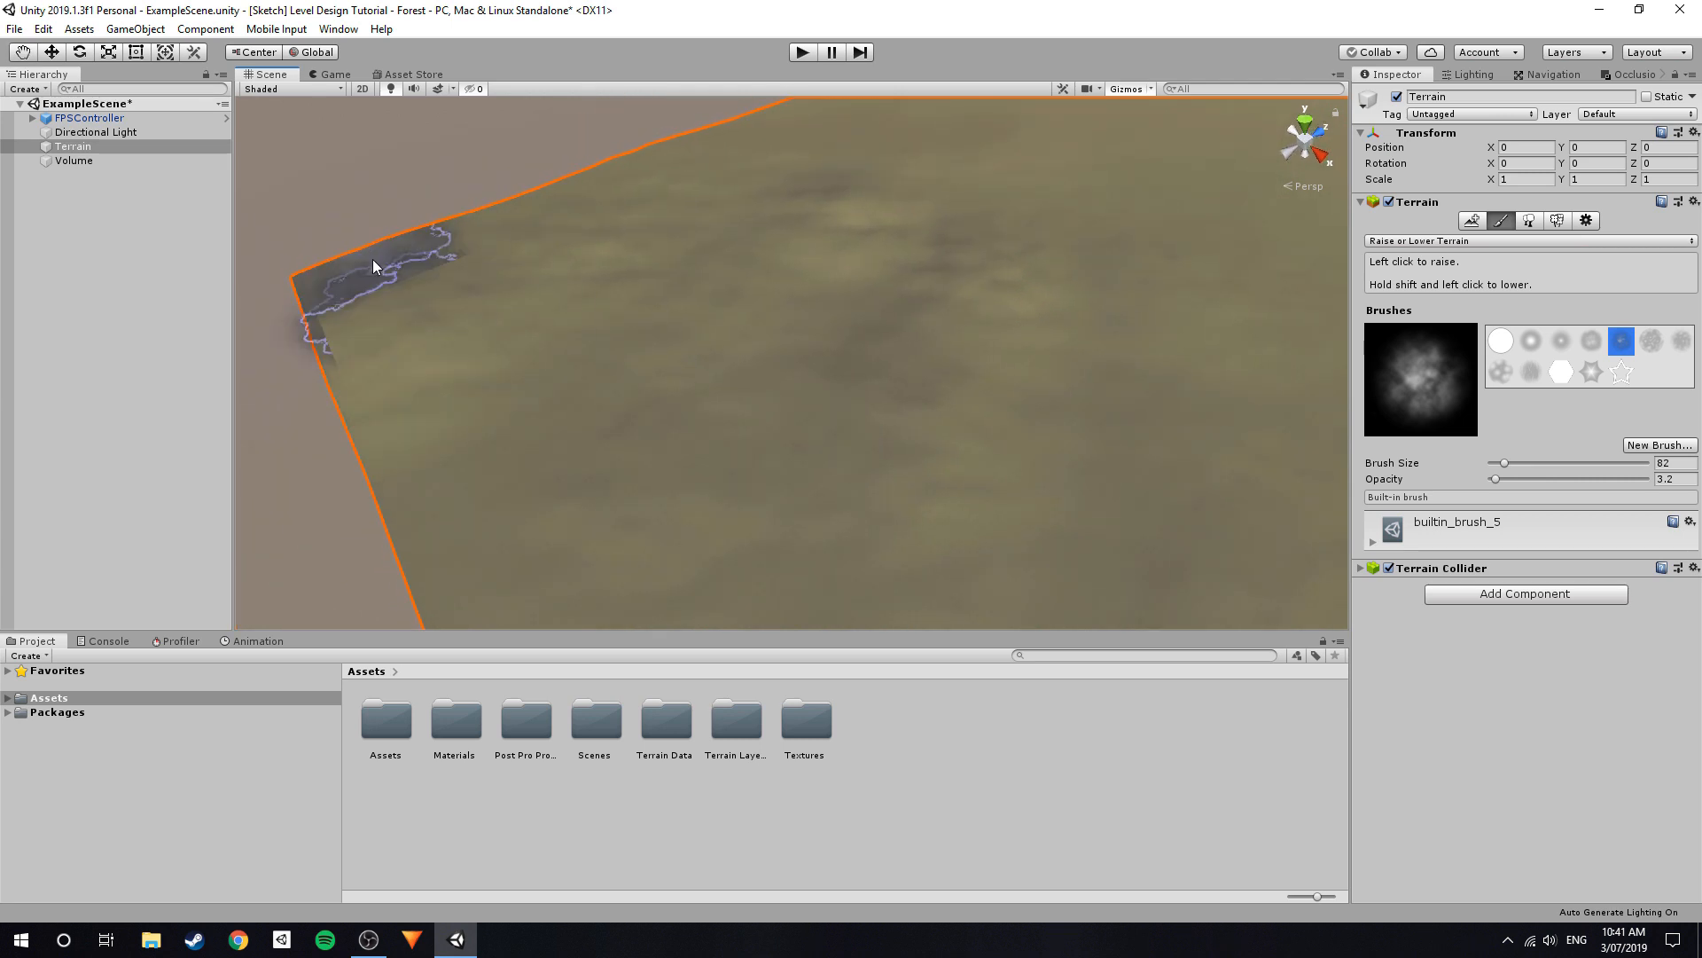
mouse_move(599, 210)
right_down()
mouse_move(855, 189)
mouse_move(741, 171)
mouse_move(693, 280)
right_up()
mouse_move(1008, 234)
right_down()
mouse_move(934, 346)
mouse_move(1125, 521)
mouse_move(1254, 478)
mouse_move(918, 184)
right_up()
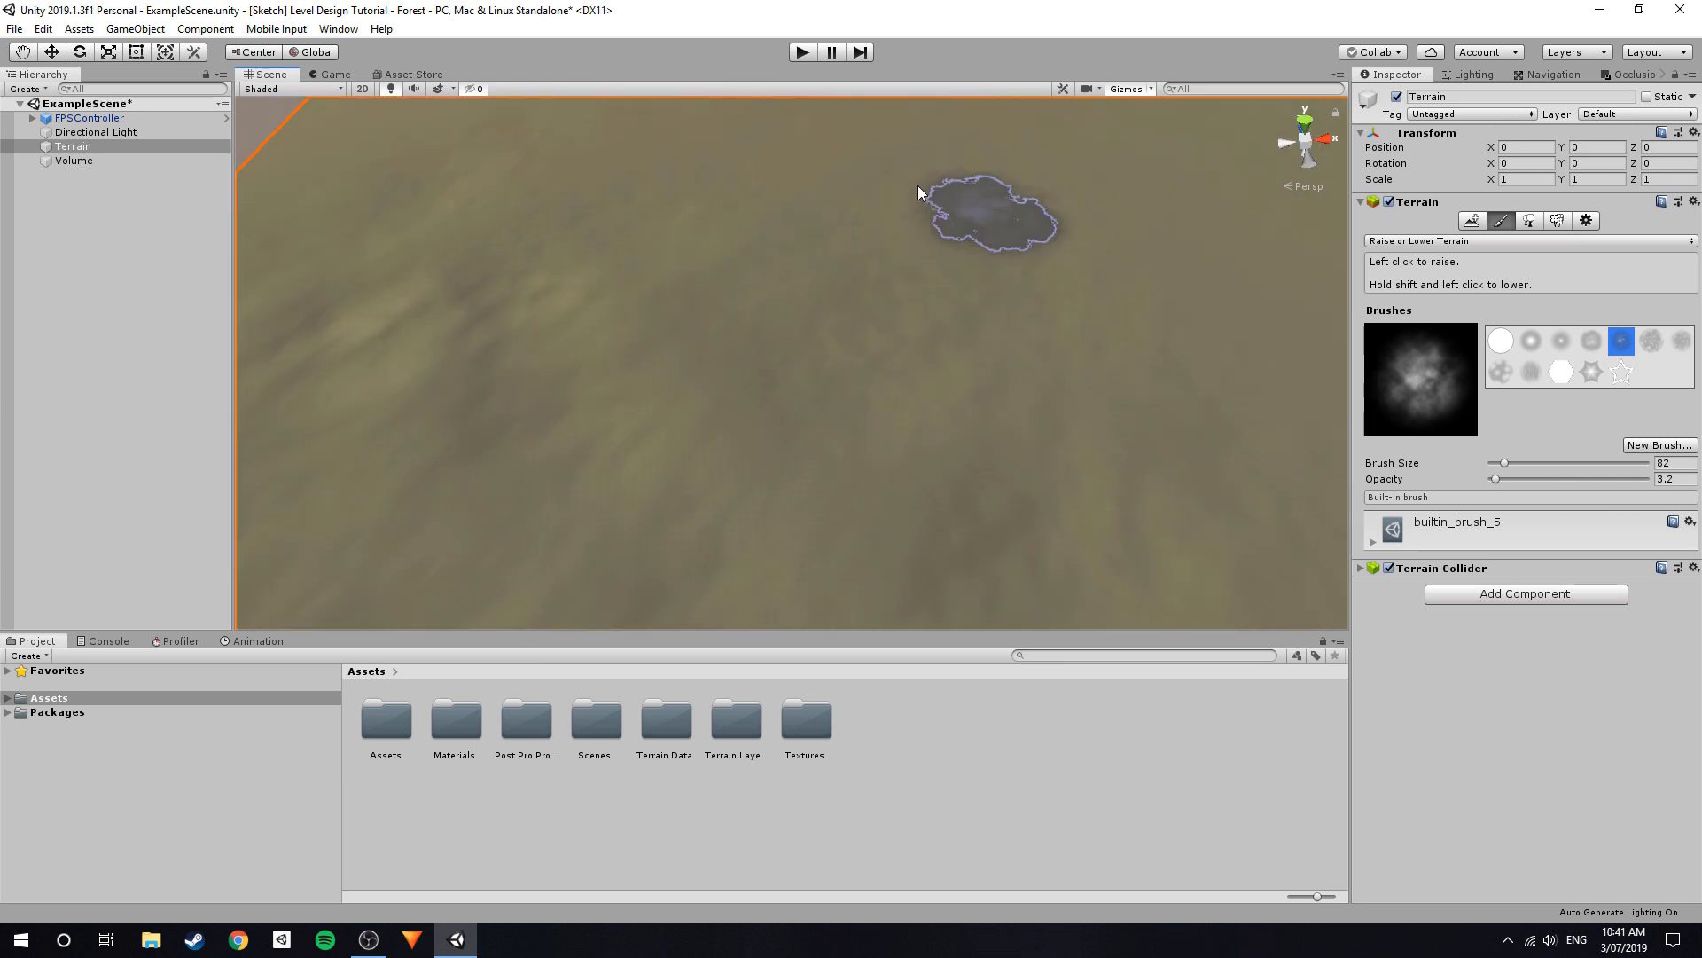
right_drag(820, 253, 660, 234)
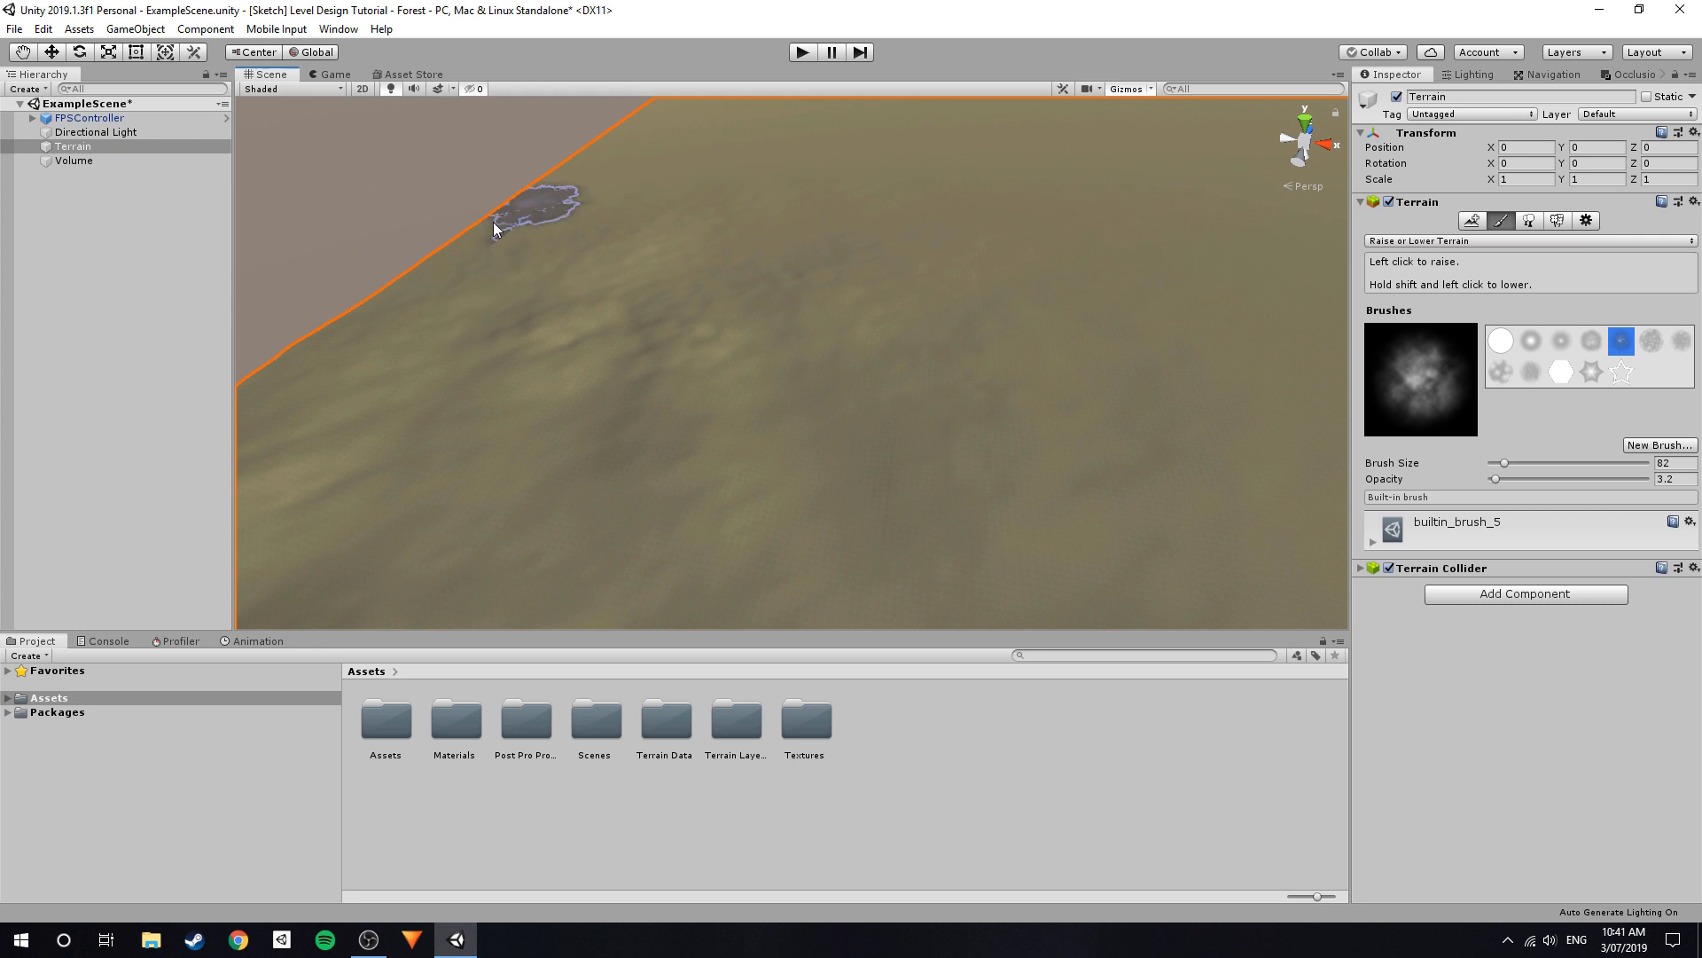
mouse_move(768, 253)
right_down()
mouse_move(829, 202)
mouse_move(867, 257)
right_up()
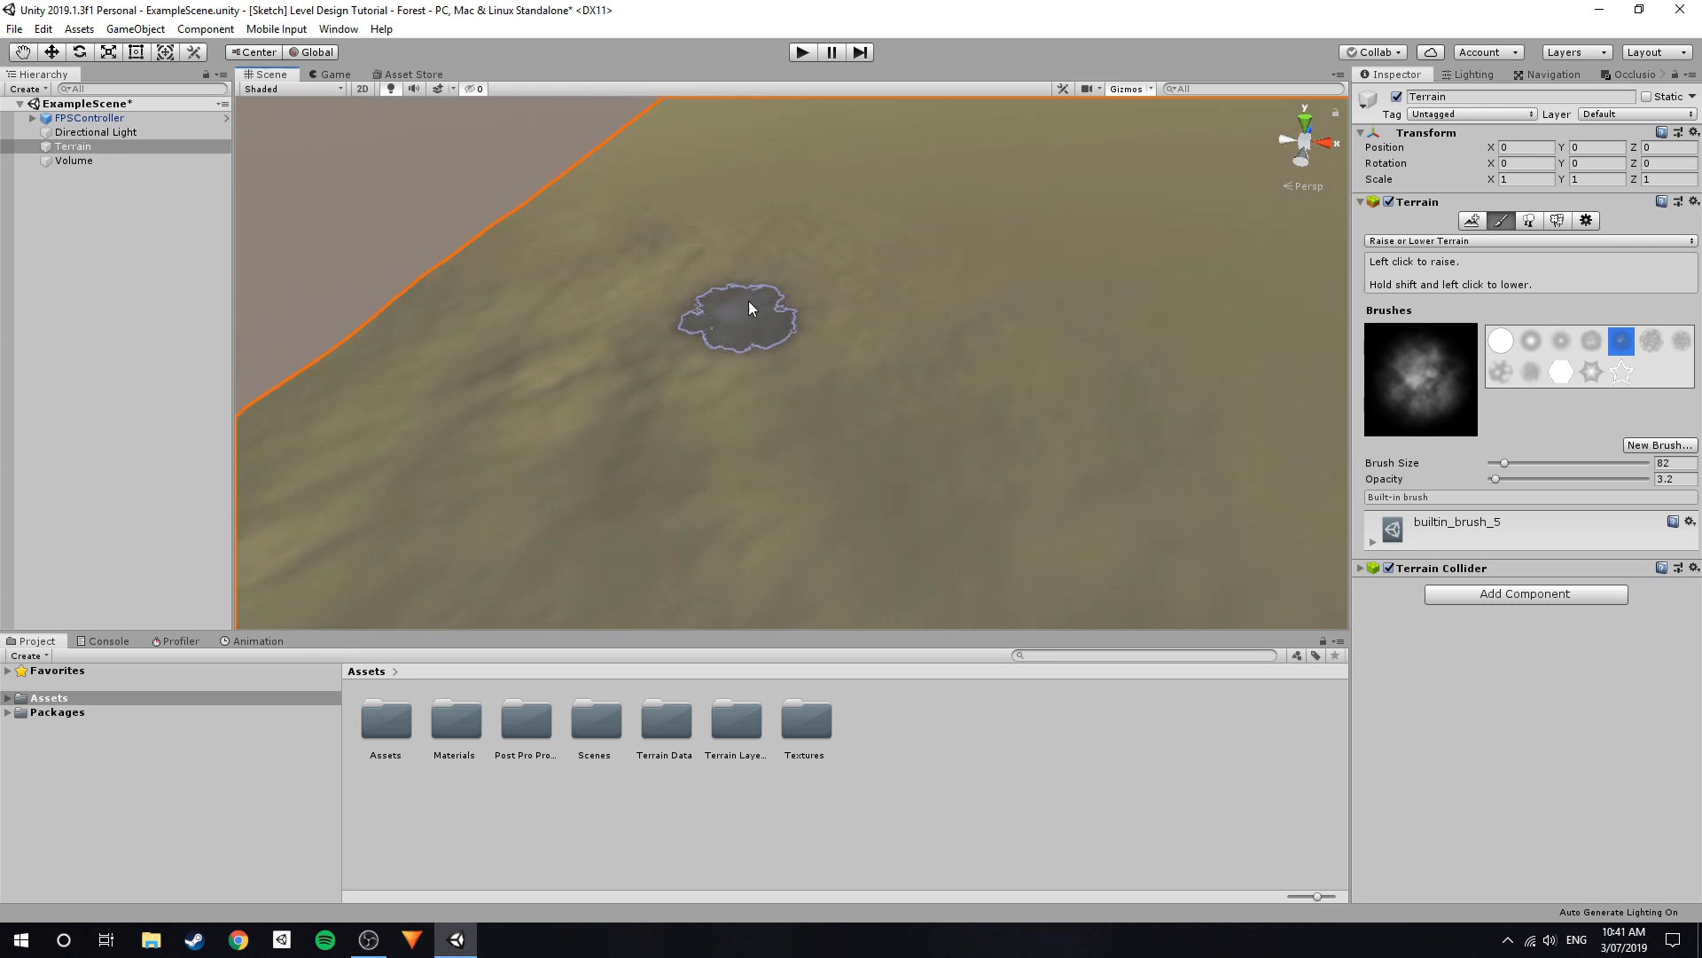
mouse_move(823, 264)
right_down()
mouse_move(668, 255)
mouse_move(801, 263)
mouse_move(889, 302)
mouse_move(755, 241)
right_up()
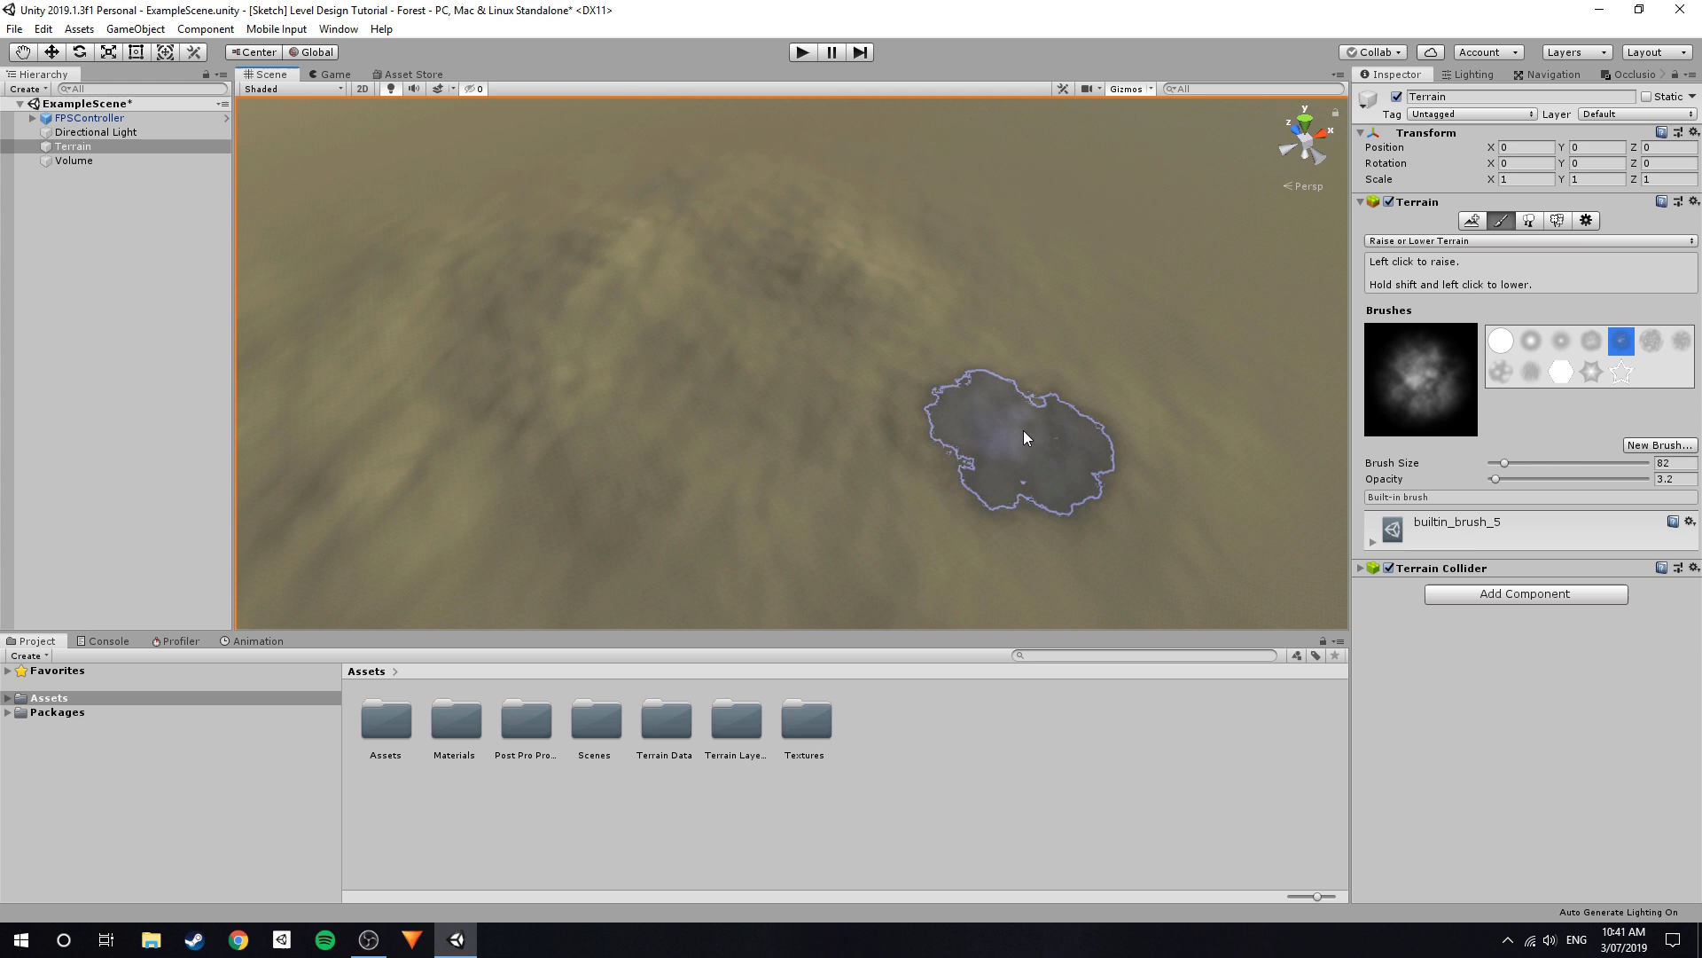
right_drag(896, 243, 783, 269)
right_drag(960, 273, 1010, 319)
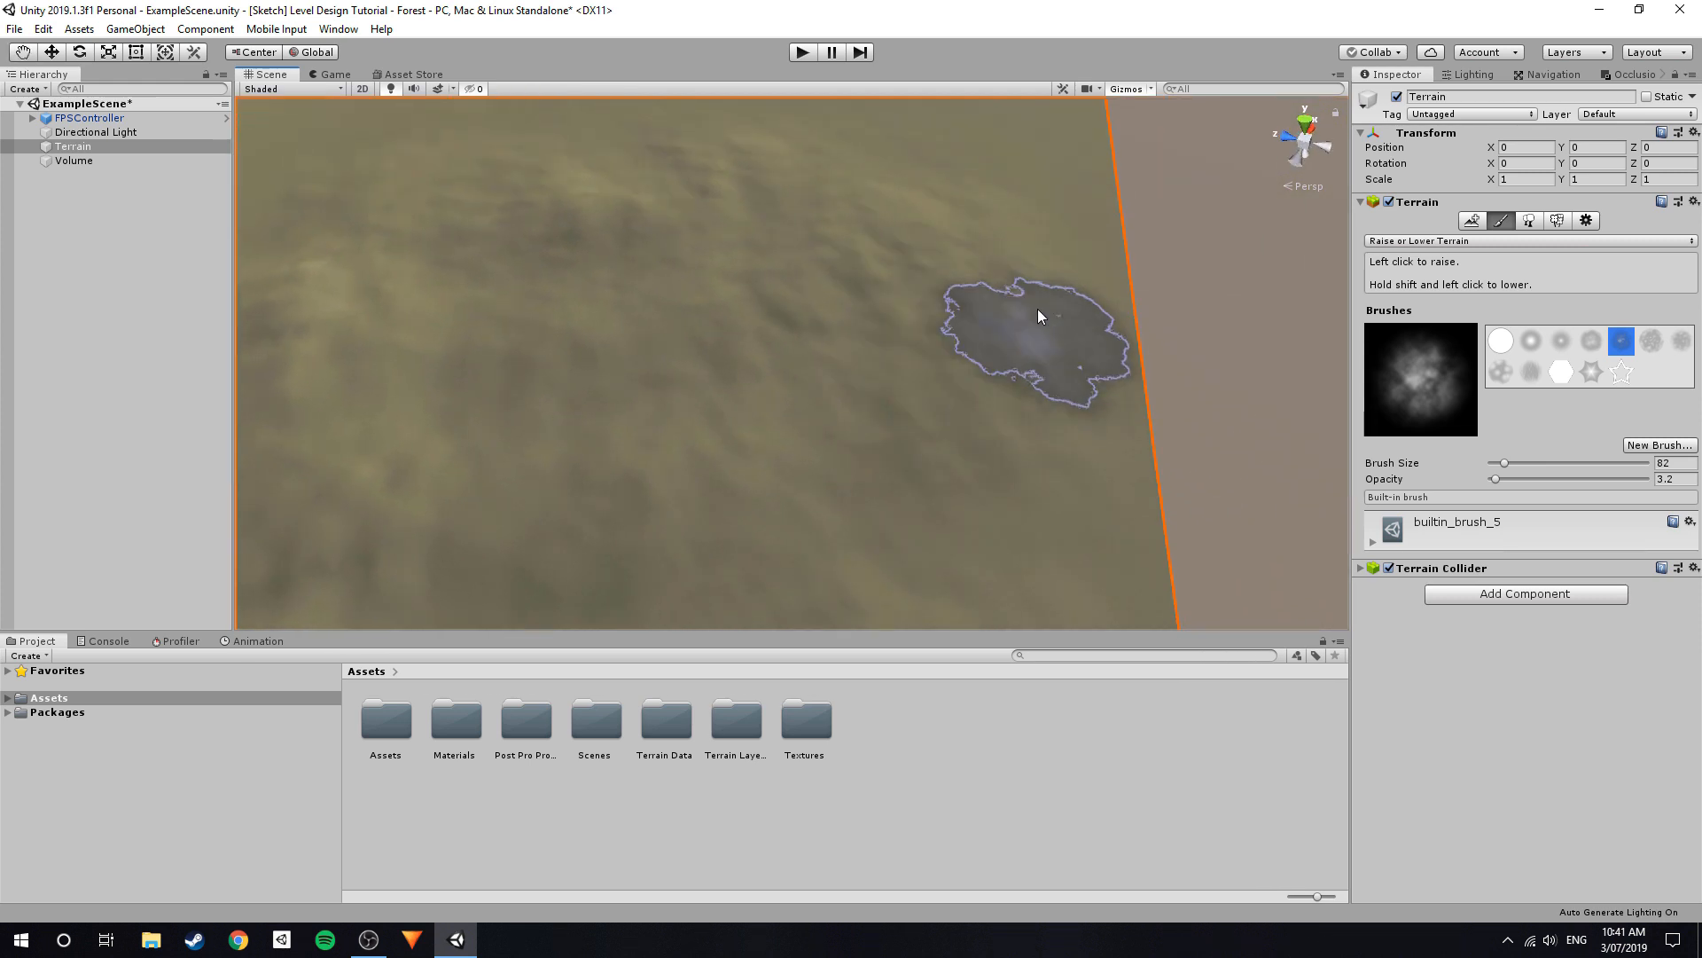
right_drag(950, 482, 654, 289)
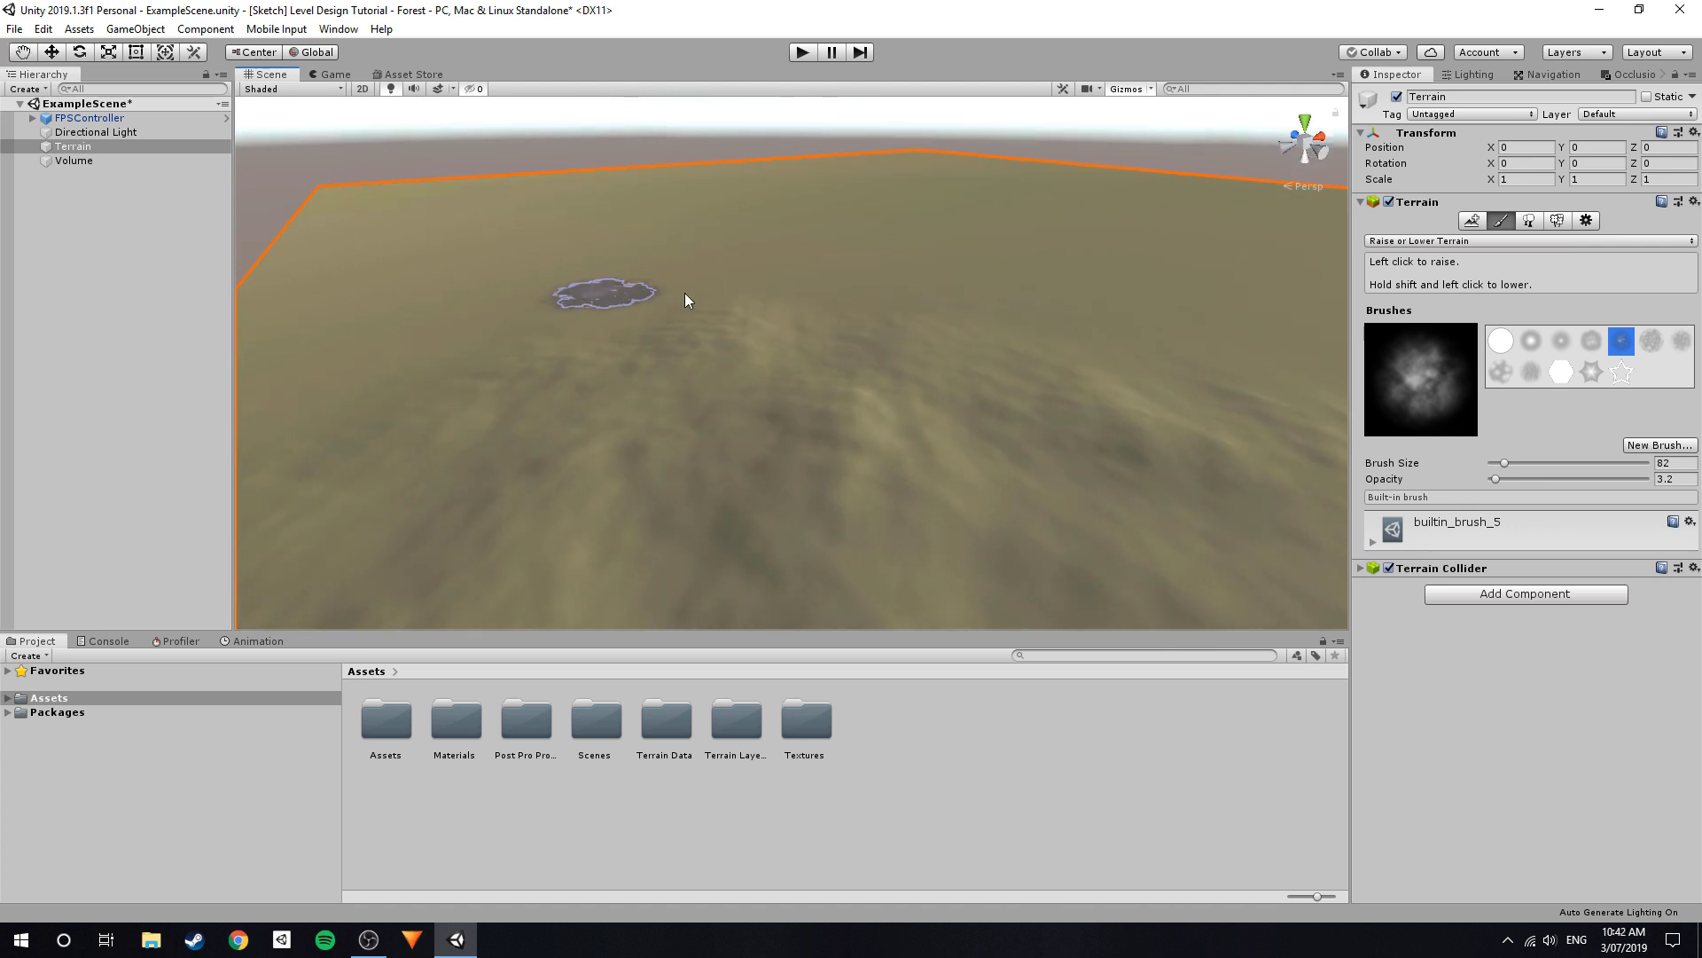
Spread more uneven hills across the remaining flat terrain with the same builtin_brush_5 in Raise or Lower Terrain mode.
mouse_move(906, 286)
right_down()
mouse_move(766, 308)
mouse_move(778, 269)
mouse_move(820, 241)
mouse_move(831, 292)
mouse_move(922, 321)
mouse_move(809, 312)
right_up()
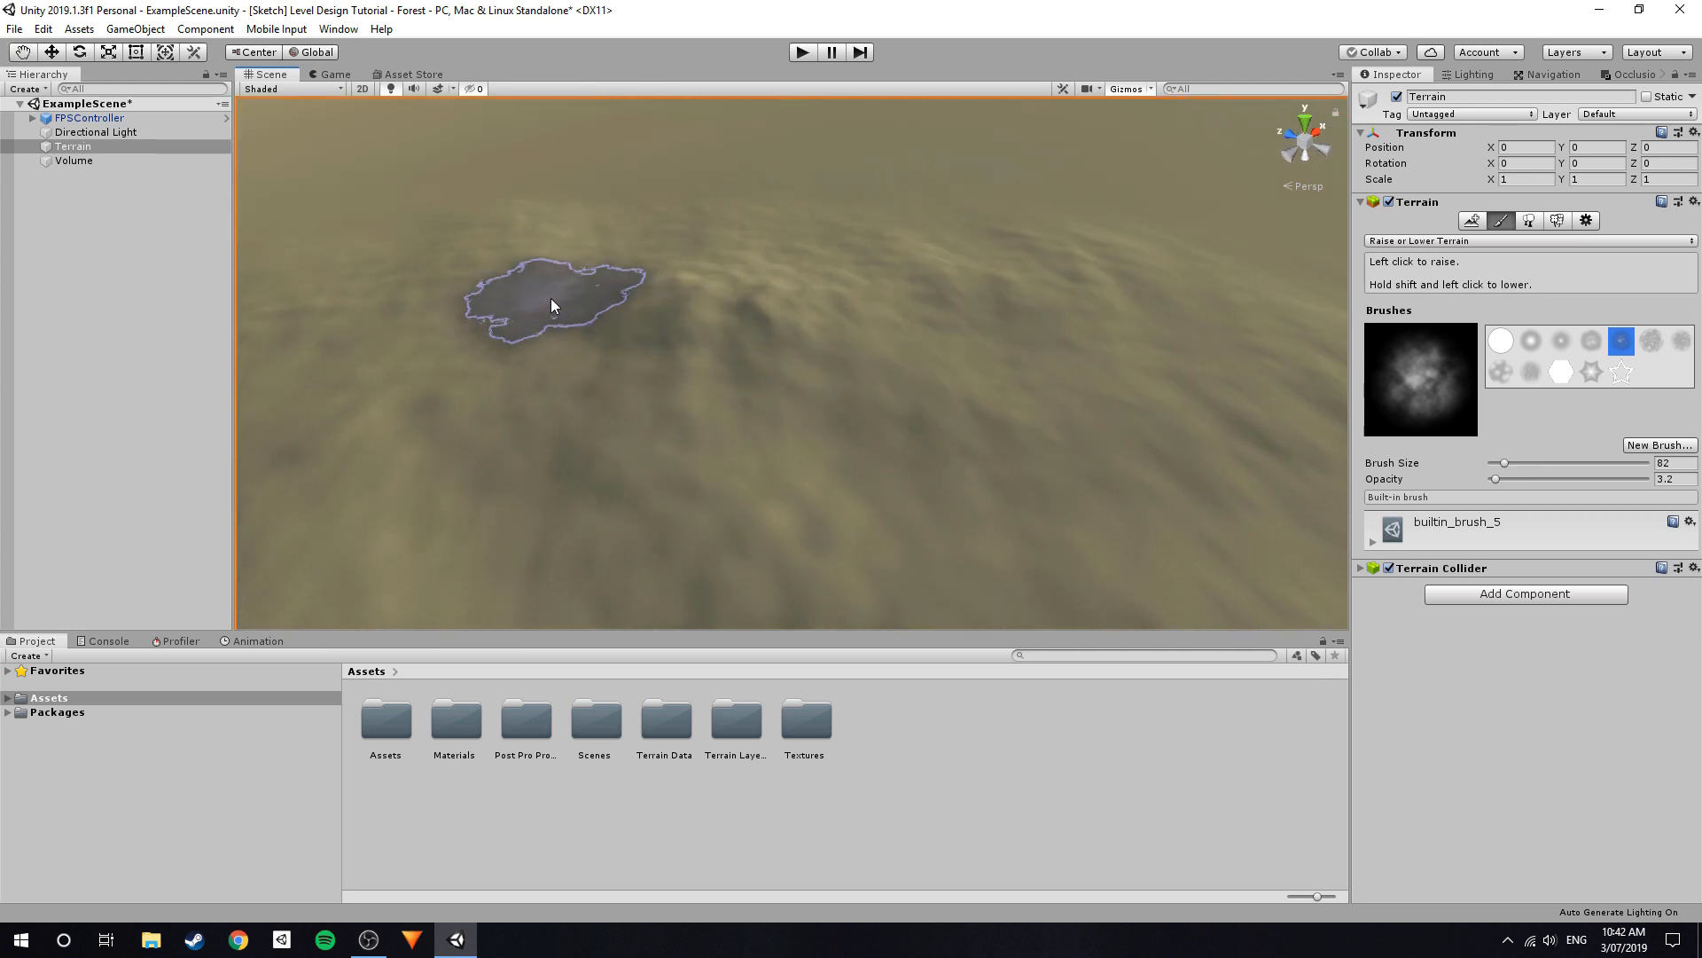
mouse_move(753, 209)
right_down()
mouse_move(596, 285)
mouse_move(627, 243)
mouse_move(772, 222)
mouse_move(889, 258)
mouse_move(816, 258)
mouse_move(912, 284)
mouse_move(1013, 268)
right_up()
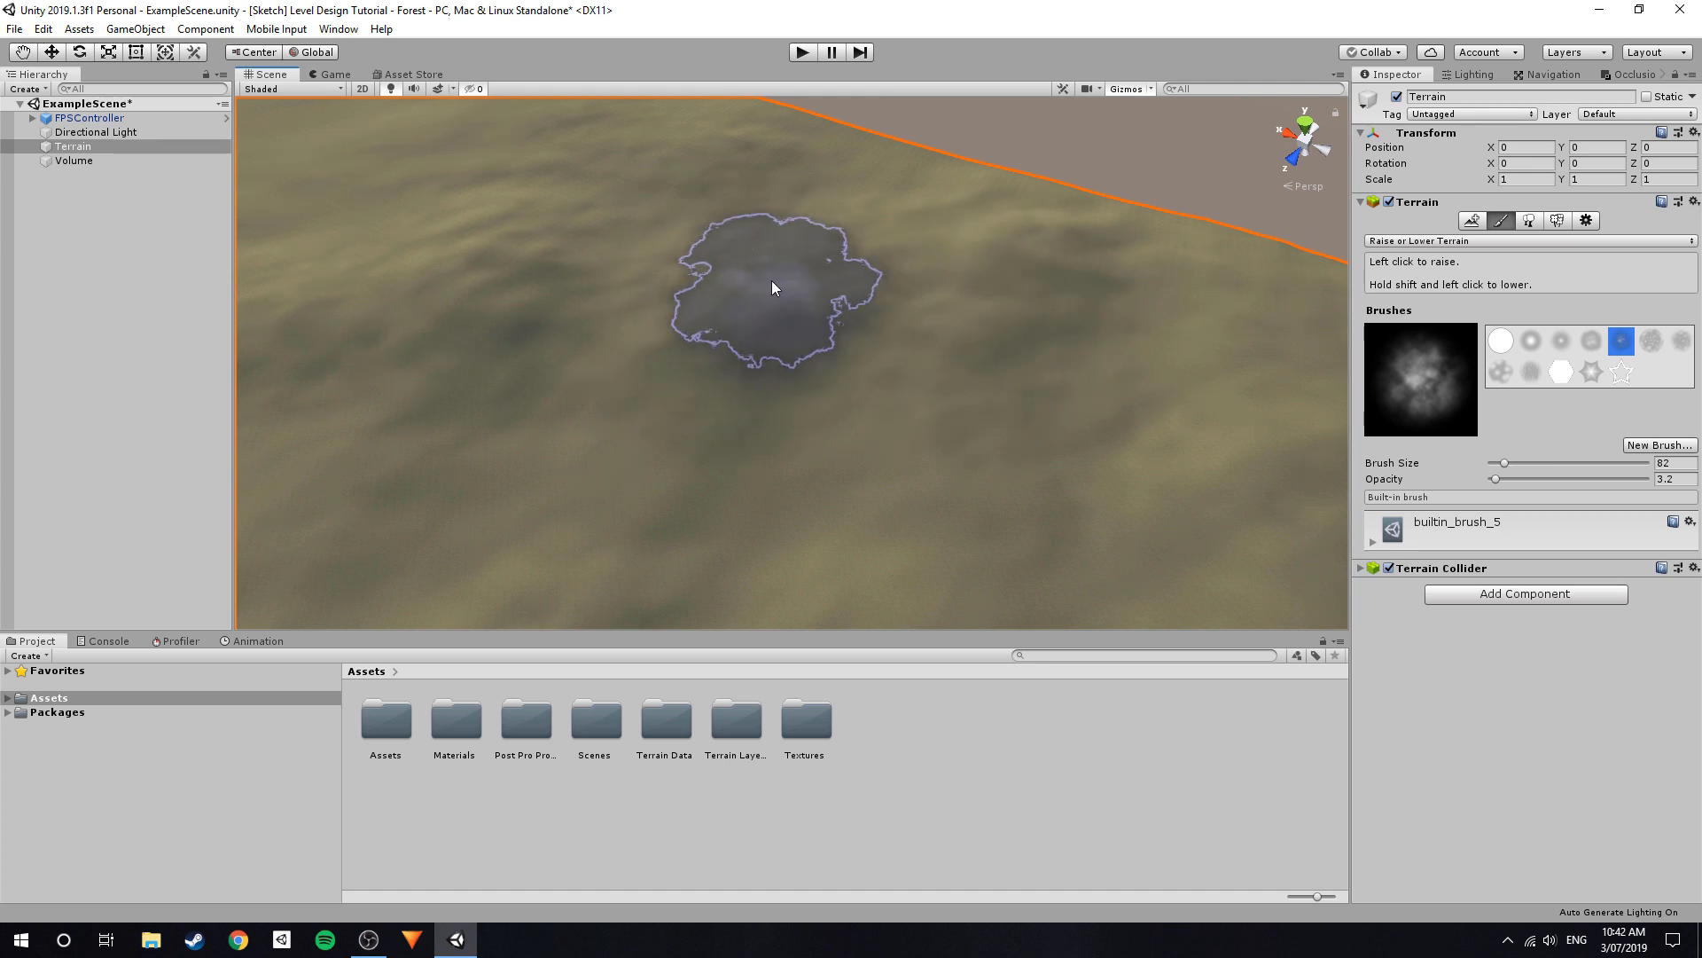
right_drag(775, 285, 935, 354)
Lift the FPSController above the sculpted ground to a Y position of 18.78 and check it in the game view.
click(337, 74)
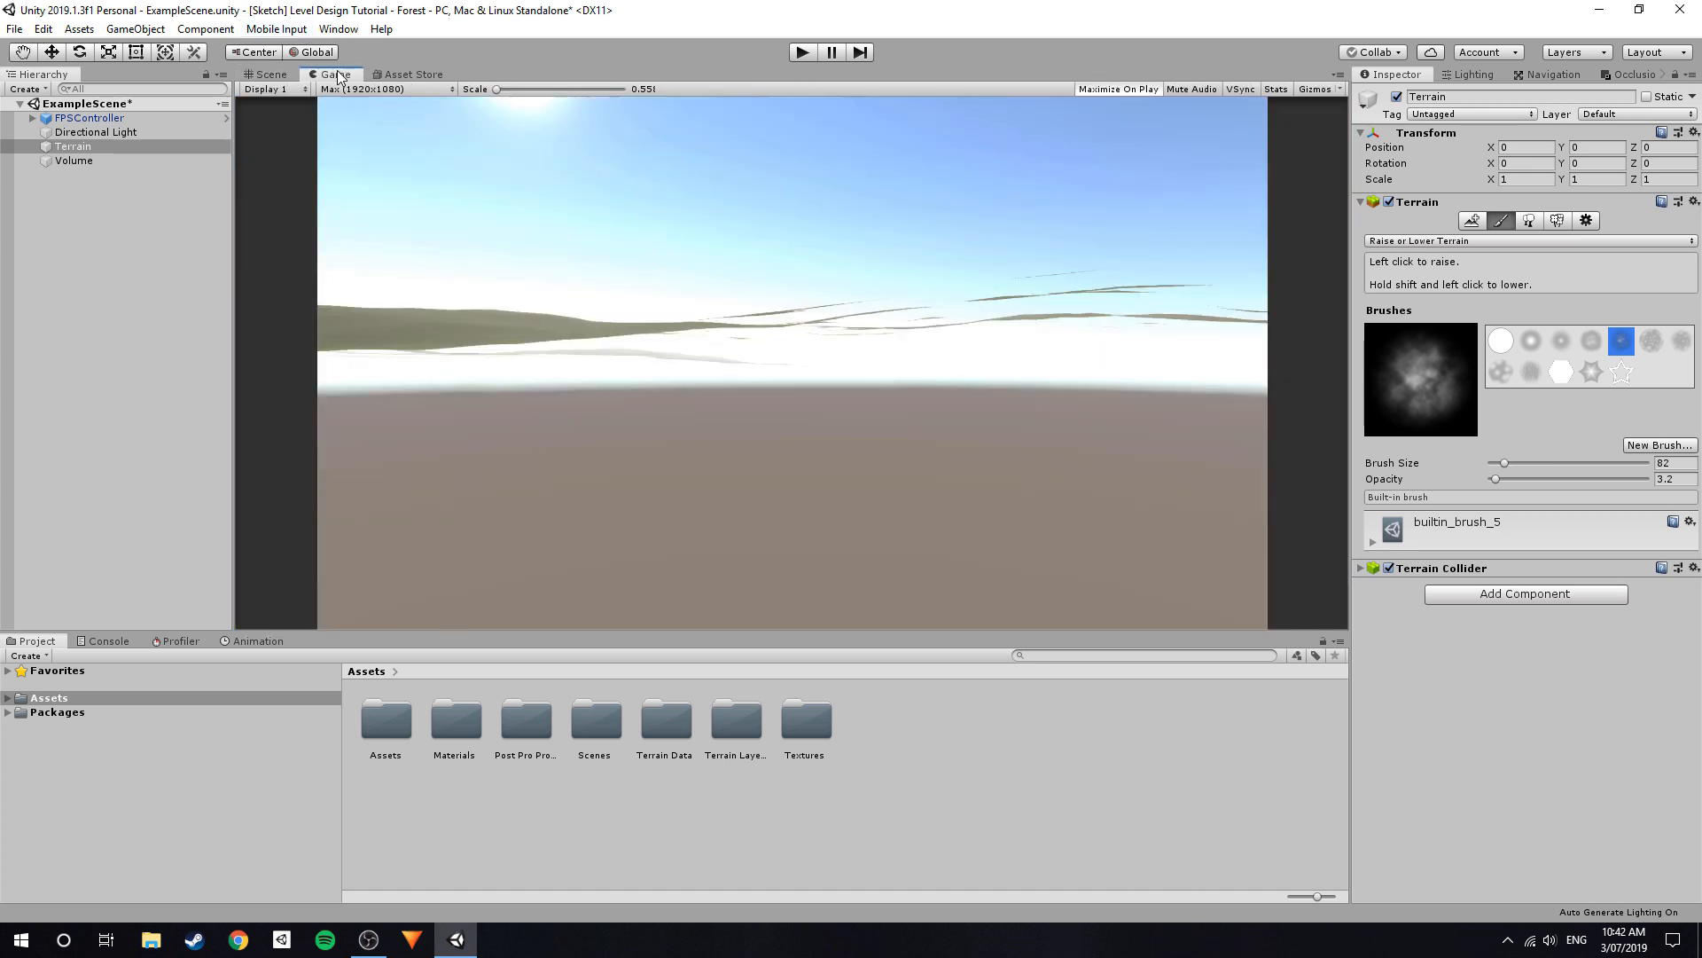
click(173, 119)
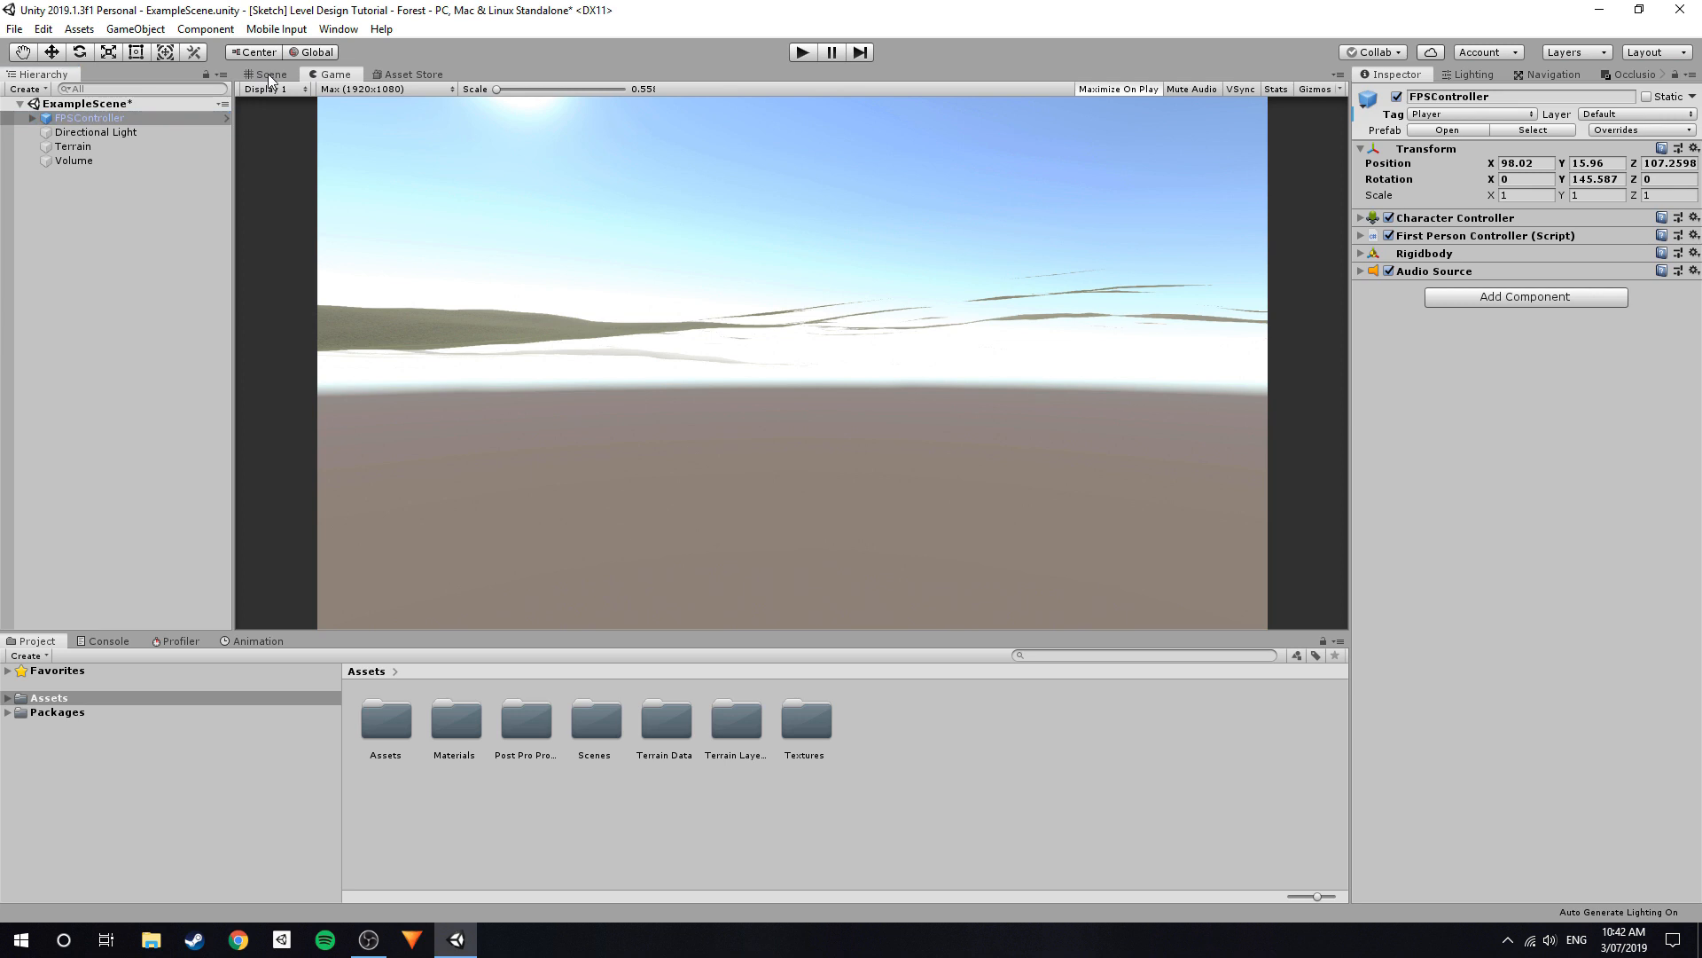
click(270, 74)
key(f)
key(w)
drag(798, 401, 779, 310)
click(335, 74)
click(291, 74)
Play-test the scene by walking around to inspect the hills, muting the game audio, and stop playback.
click(802, 52)
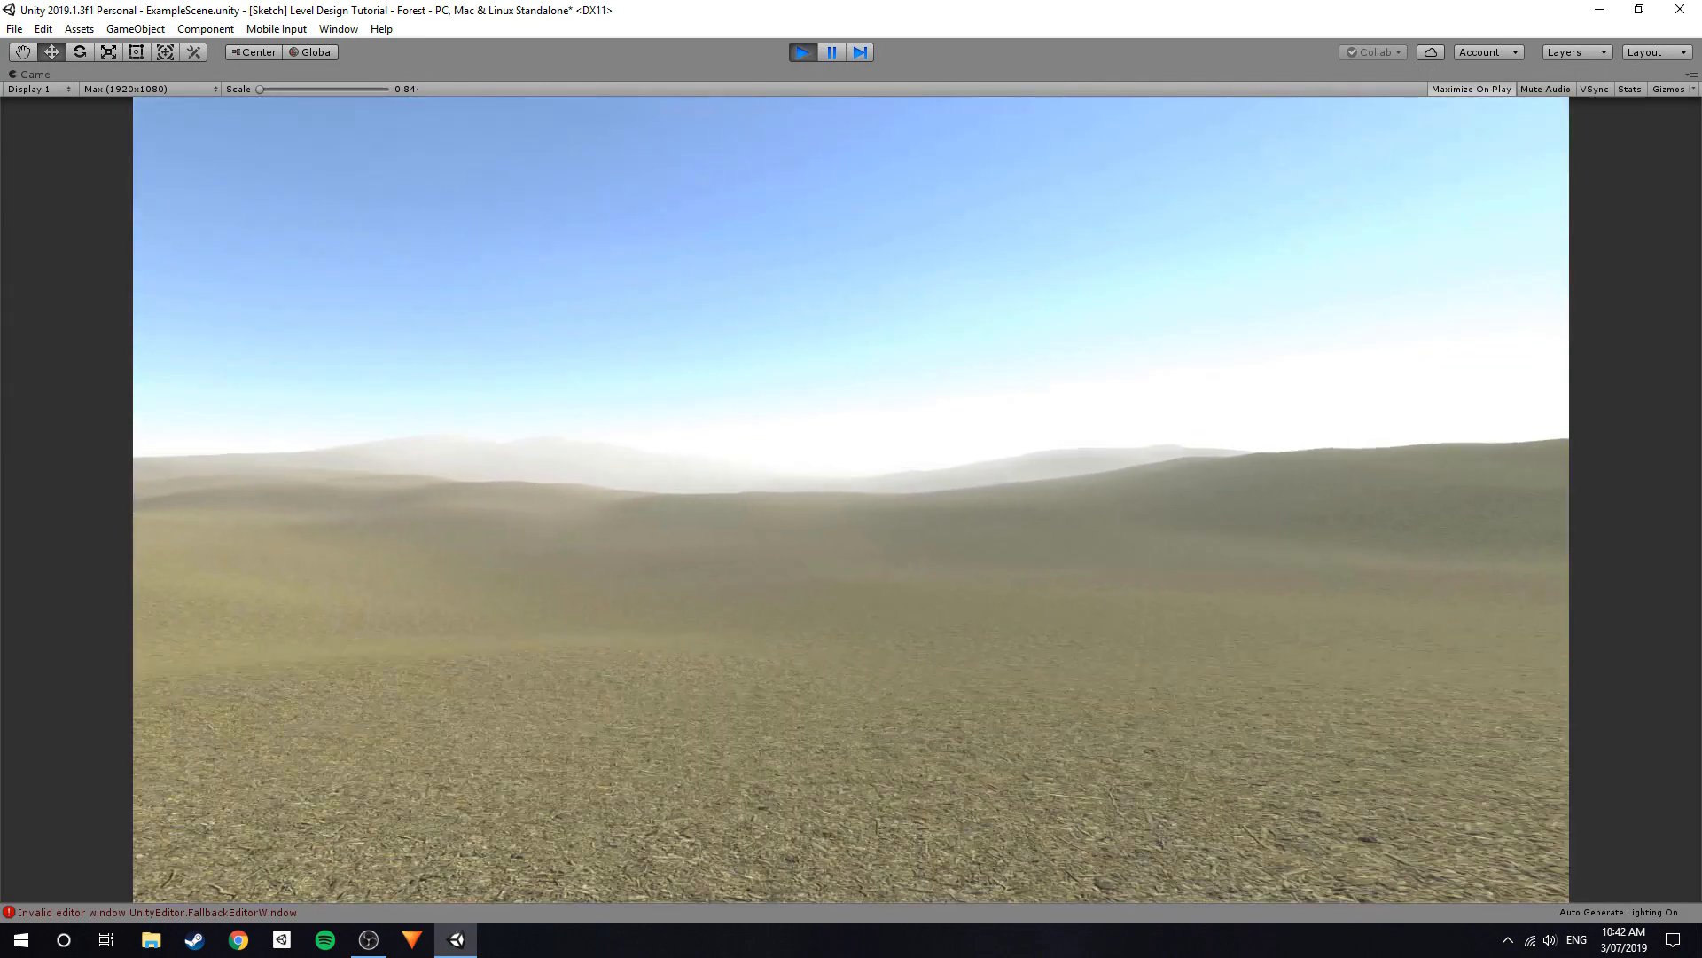
key(w)
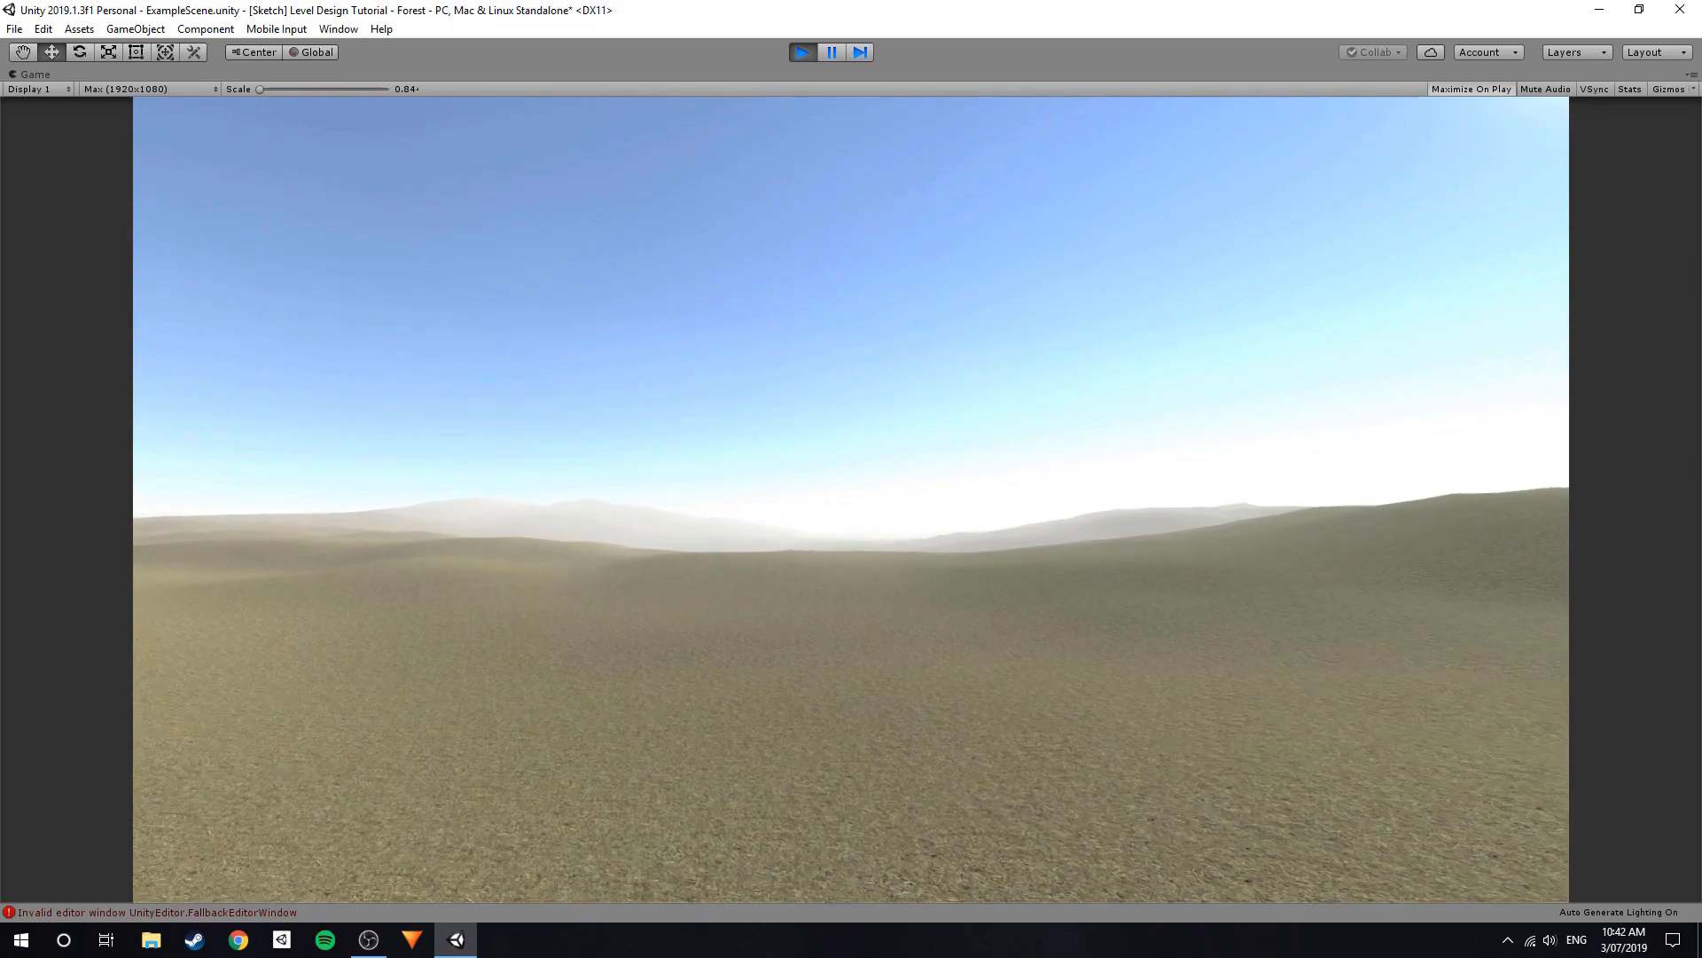
key(Escape)
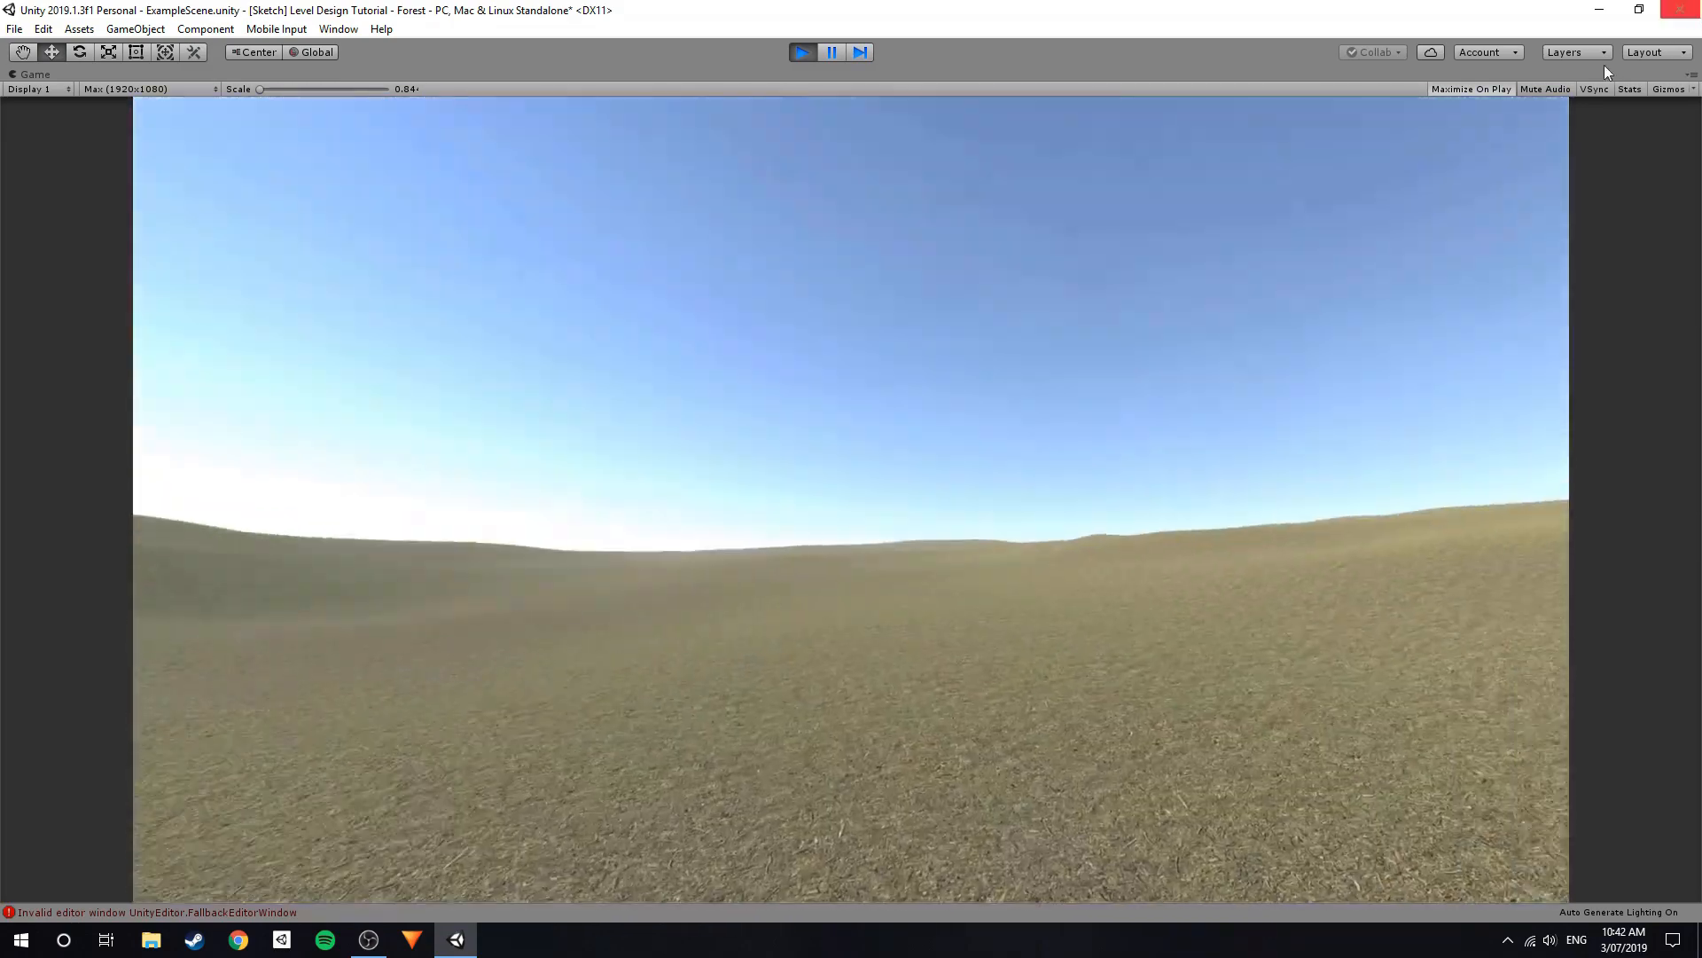
key(w)
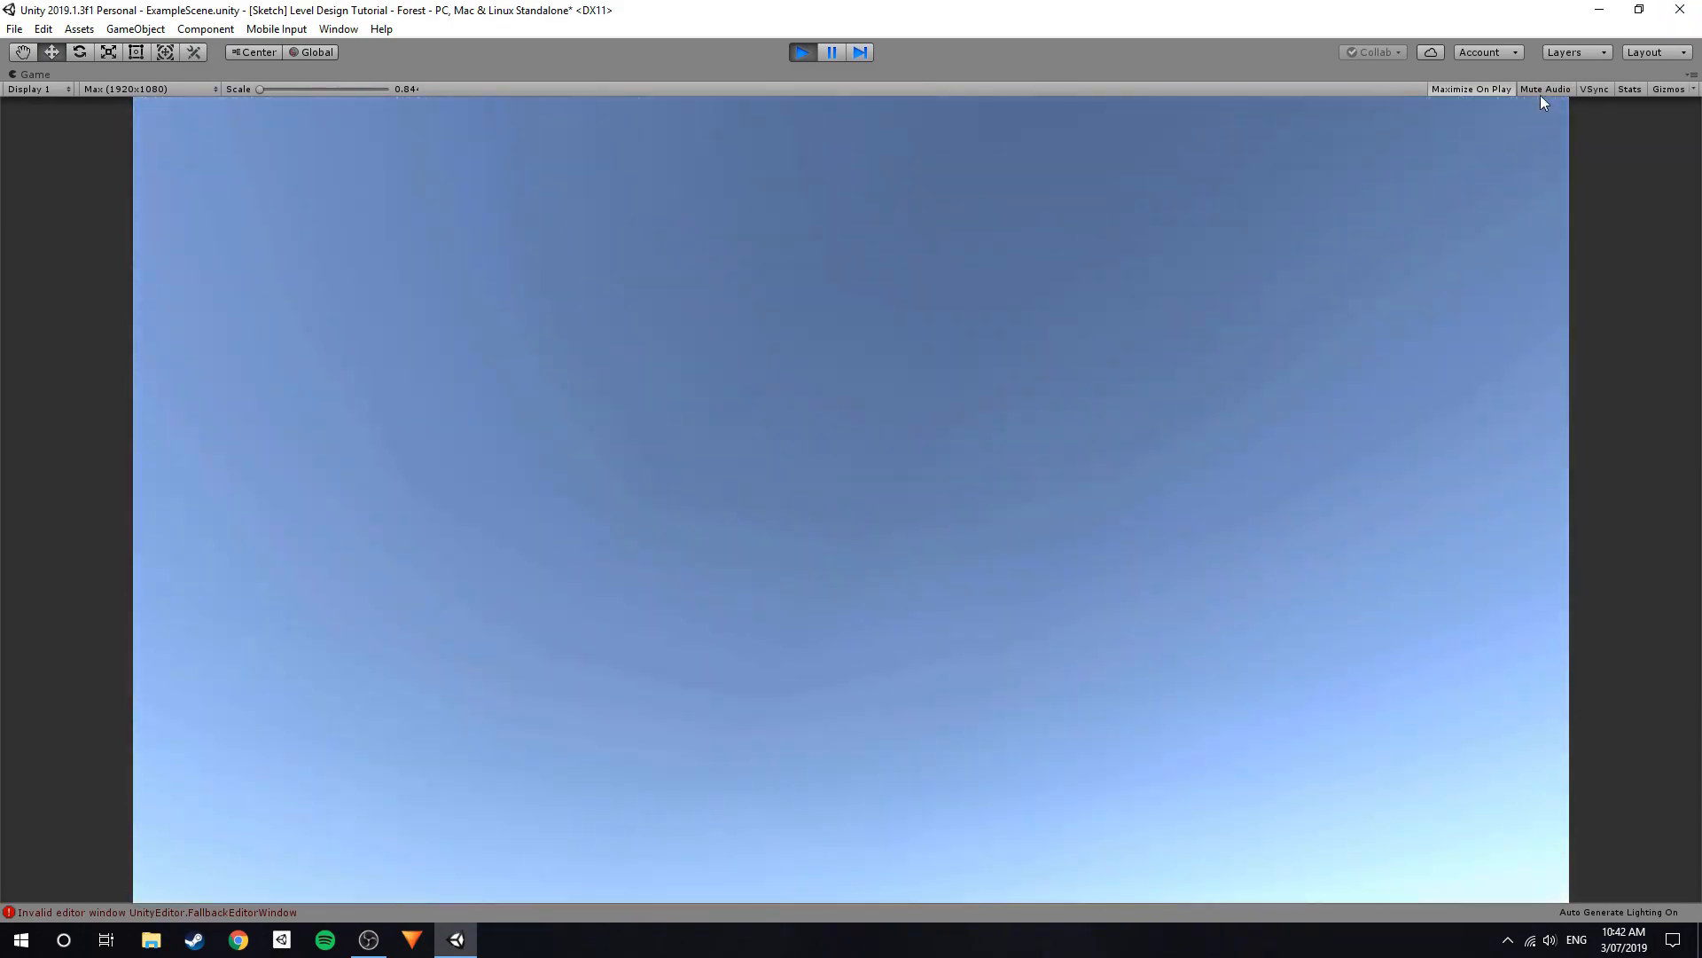
click(1540, 94)
click(1316, 346)
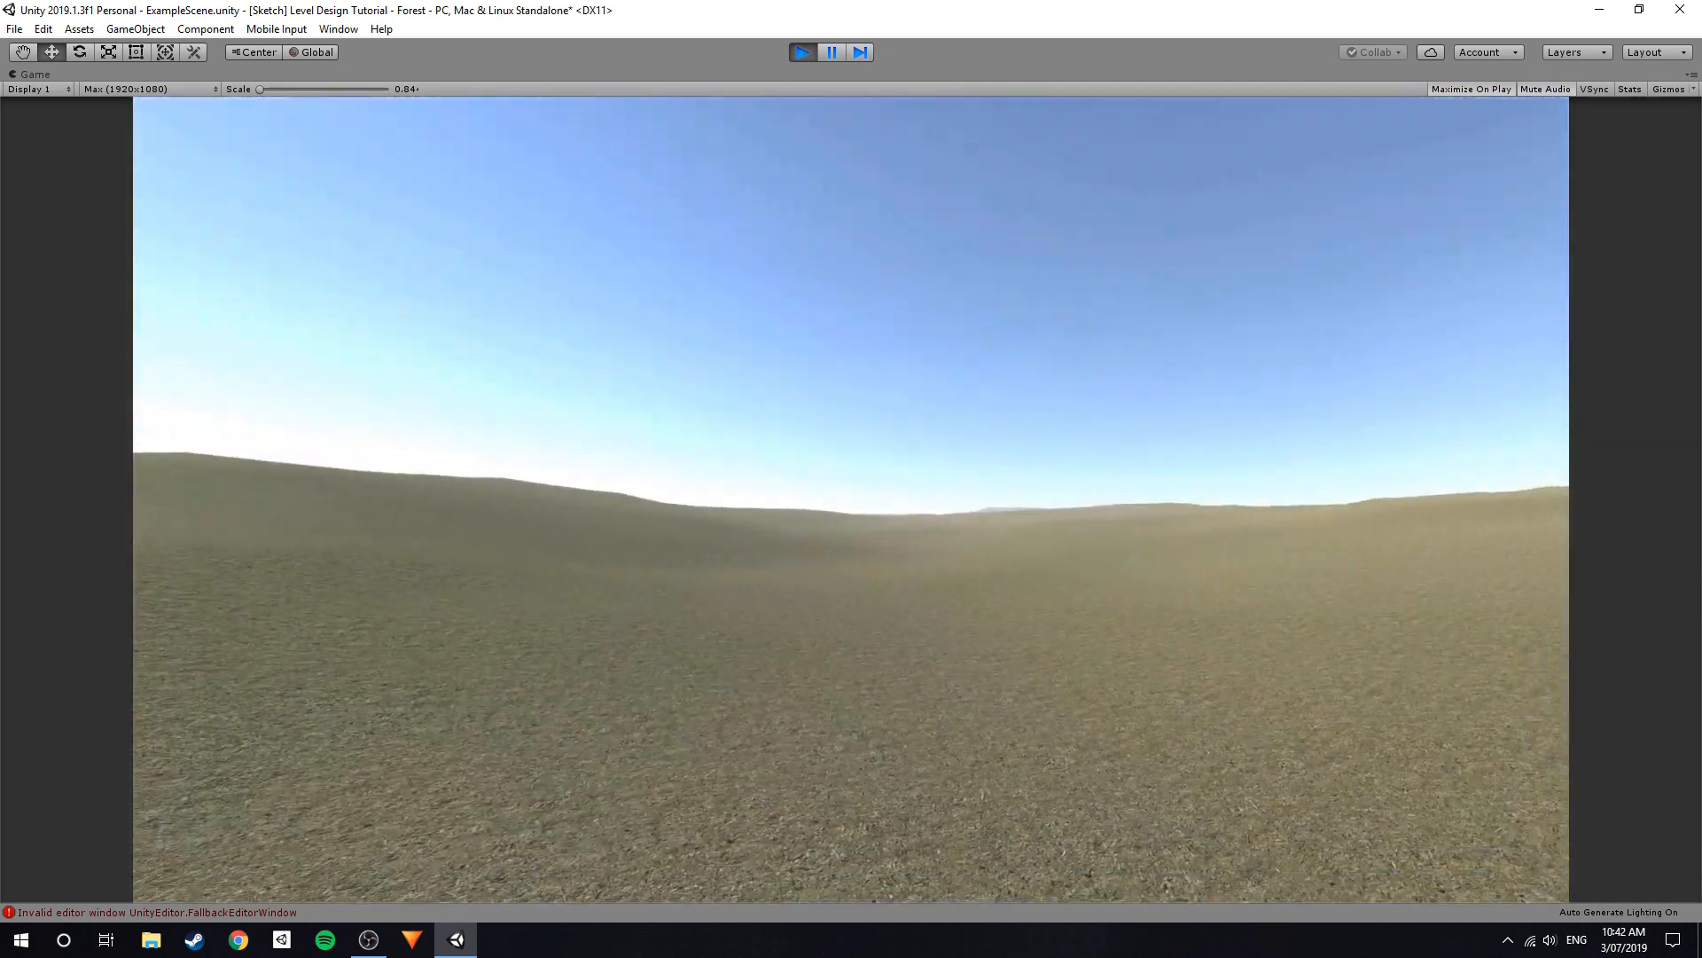
key(Escape)
click(801, 53)
Reduce the terrain raising brush size to 55 and raise smaller, steeper hills around the player's area.
alt+drag(867, 269, 896, 335)
click(906, 342)
click(1501, 220)
drag(1495, 463, 1496, 465)
mouse_move(786, 389)
right_down()
mouse_move(698, 361)
mouse_move(671, 331)
right_up()
mouse_move(1021, 162)
right_down()
mouse_move(954, 189)
mouse_move(954, 243)
mouse_move(825, 216)
mouse_move(1164, 256)
mouse_move(911, 214)
right_up()
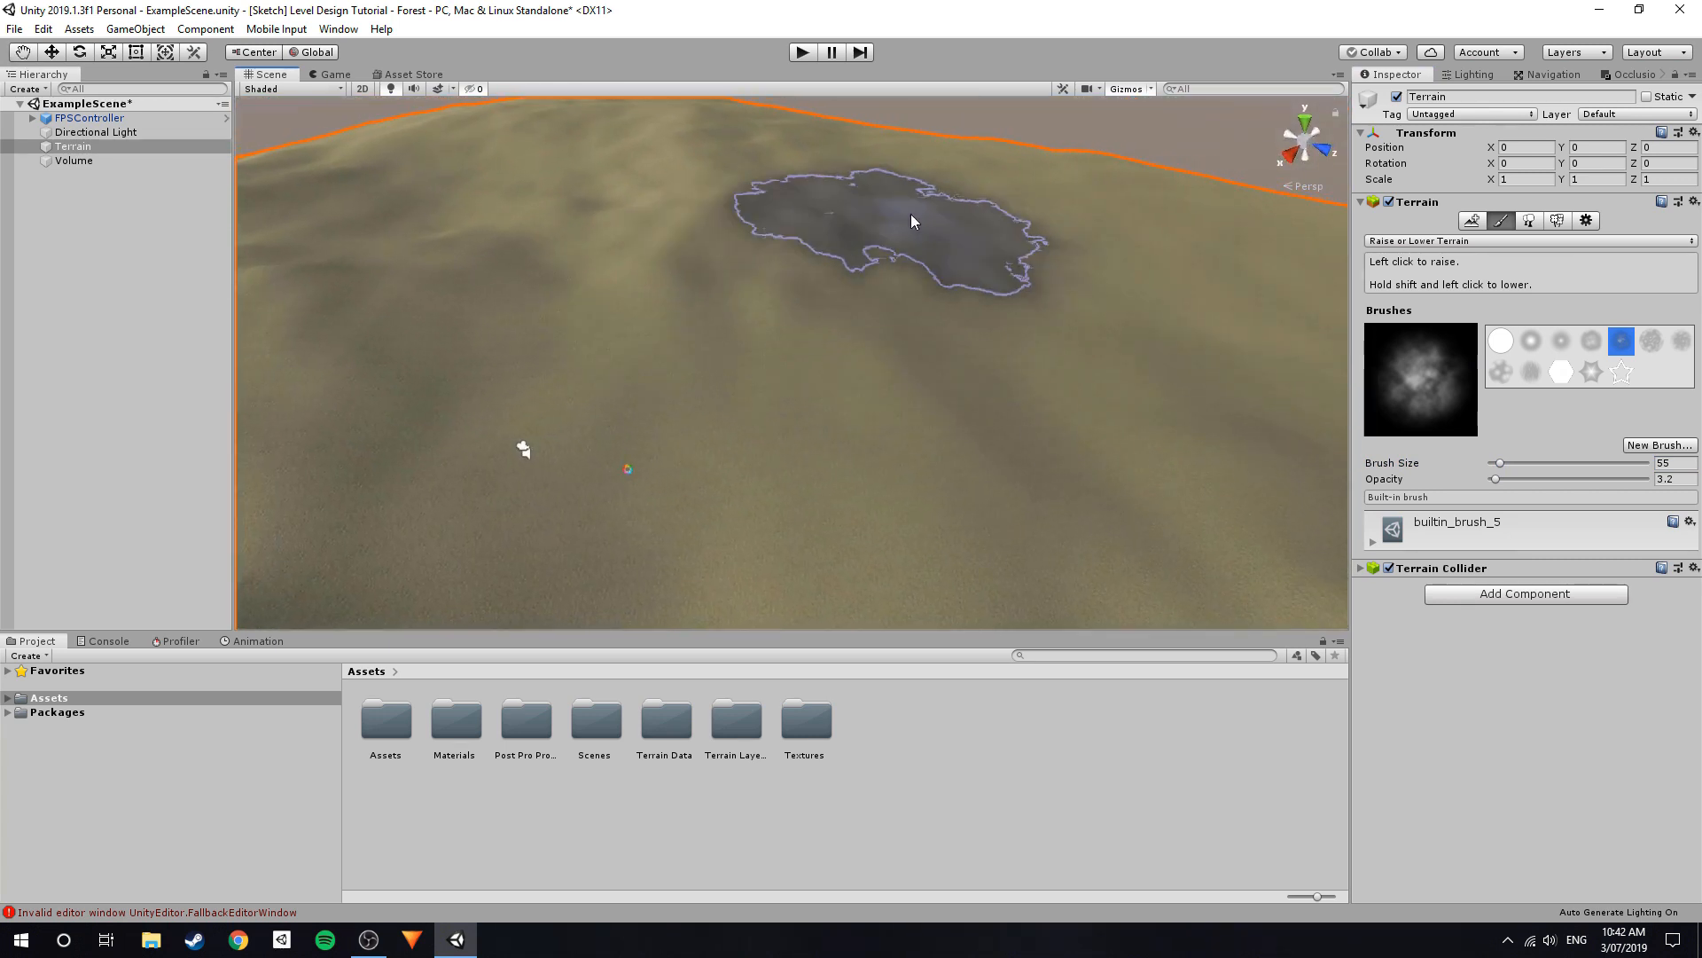
mouse_move(594, 232)
right_down()
mouse_move(722, 235)
mouse_move(756, 211)
right_up()
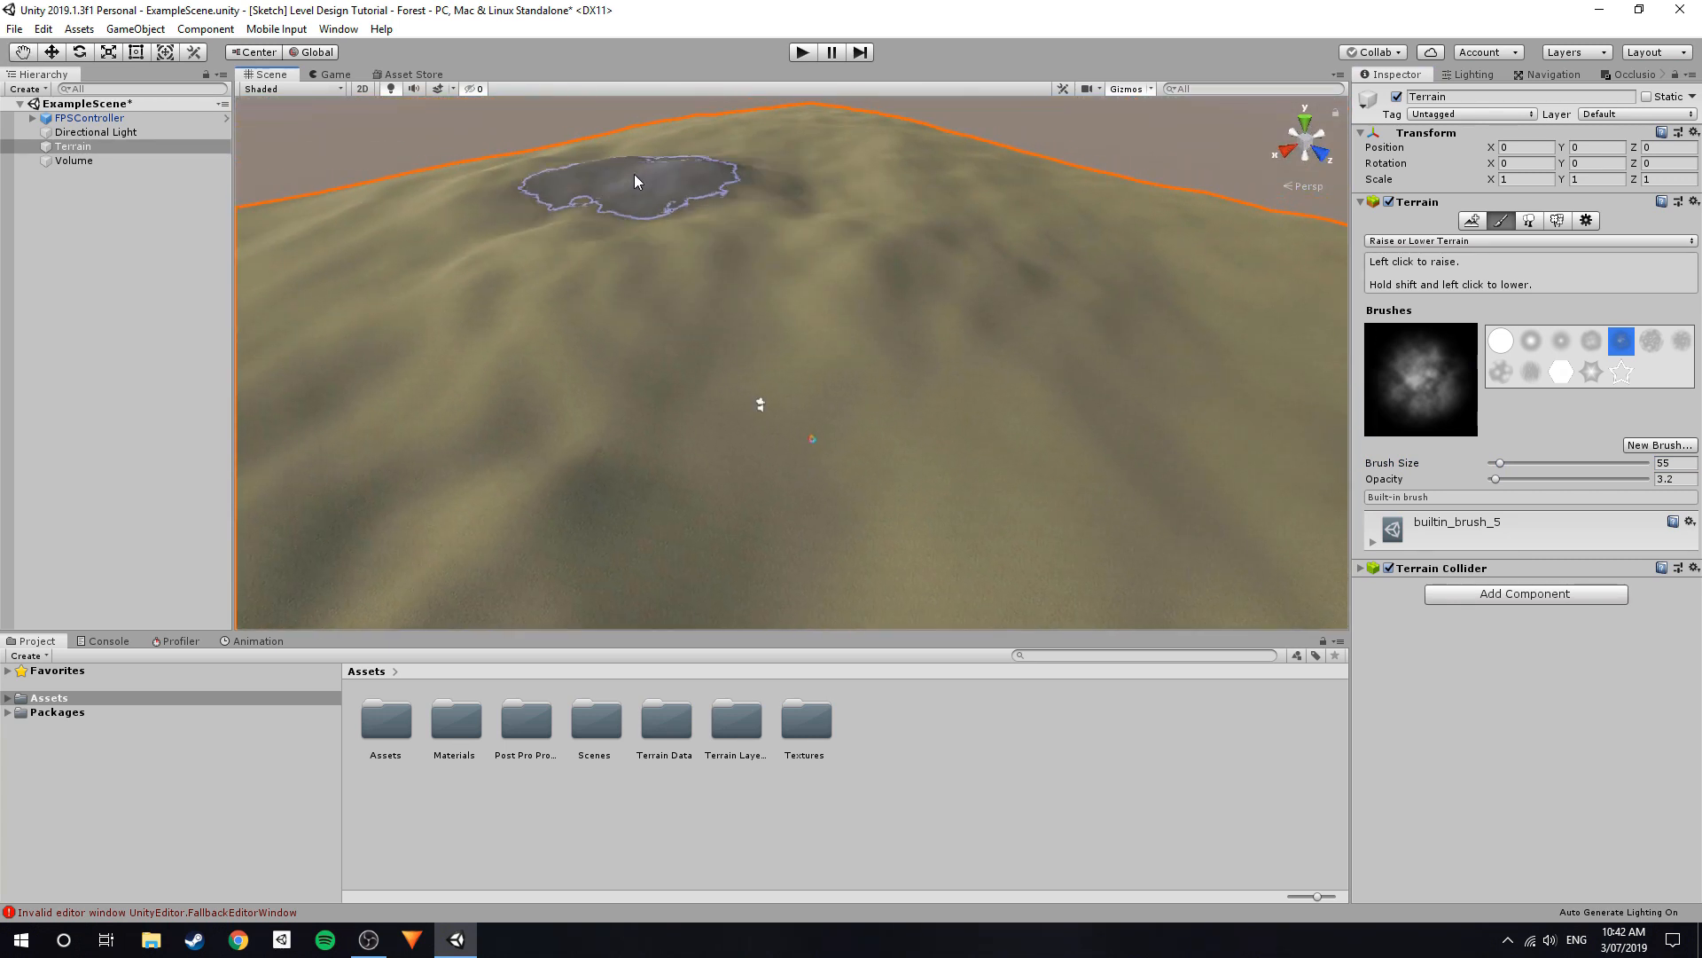
mouse_move(541, 181)
right_down()
mouse_move(875, 197)
mouse_move(320, 228)
mouse_move(745, 309)
mouse_move(718, 239)
mouse_move(732, 321)
mouse_move(809, 274)
mouse_move(912, 254)
mouse_move(710, 251)
mouse_move(851, 300)
mouse_move(938, 220)
mouse_move(778, 269)
mouse_move(833, 347)
mouse_move(572, 192)
mouse_move(821, 197)
mouse_move(608, 196)
mouse_move(608, 275)
right_up()
mouse_move(624, 363)
right_down()
mouse_move(665, 258)
mouse_move(844, 258)
mouse_move(915, 338)
right_up()
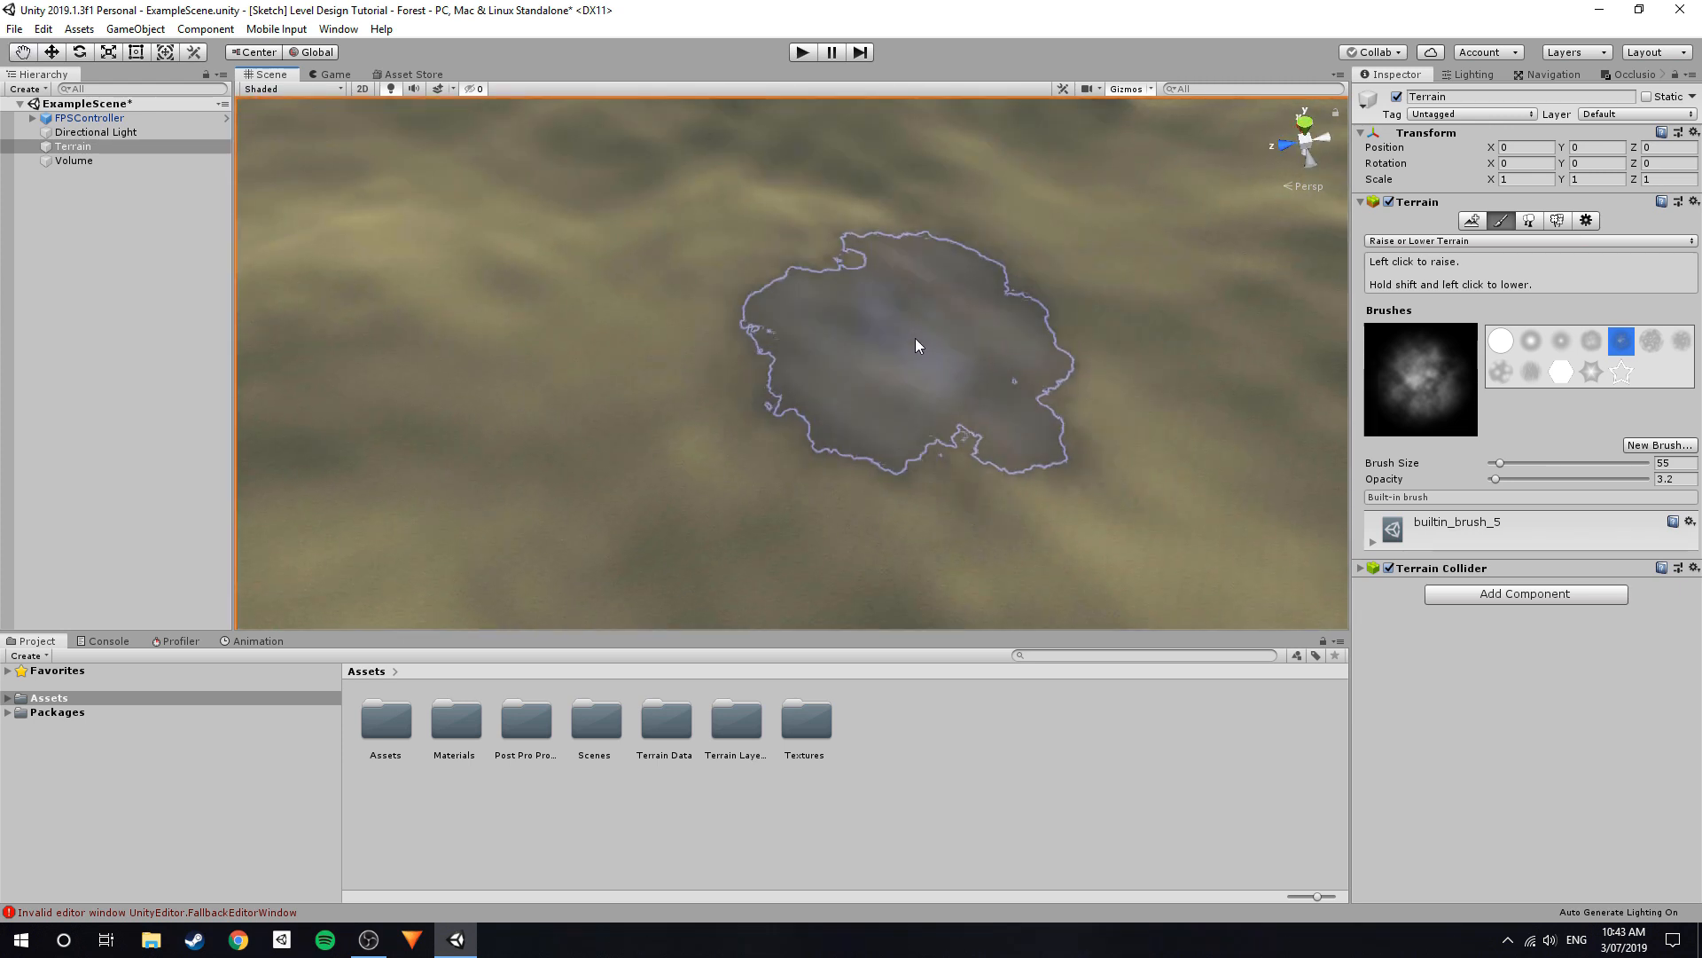
drag(917, 338, 907, 326)
alt+drag(991, 214, 1179, 194)
key(ctrl+z)
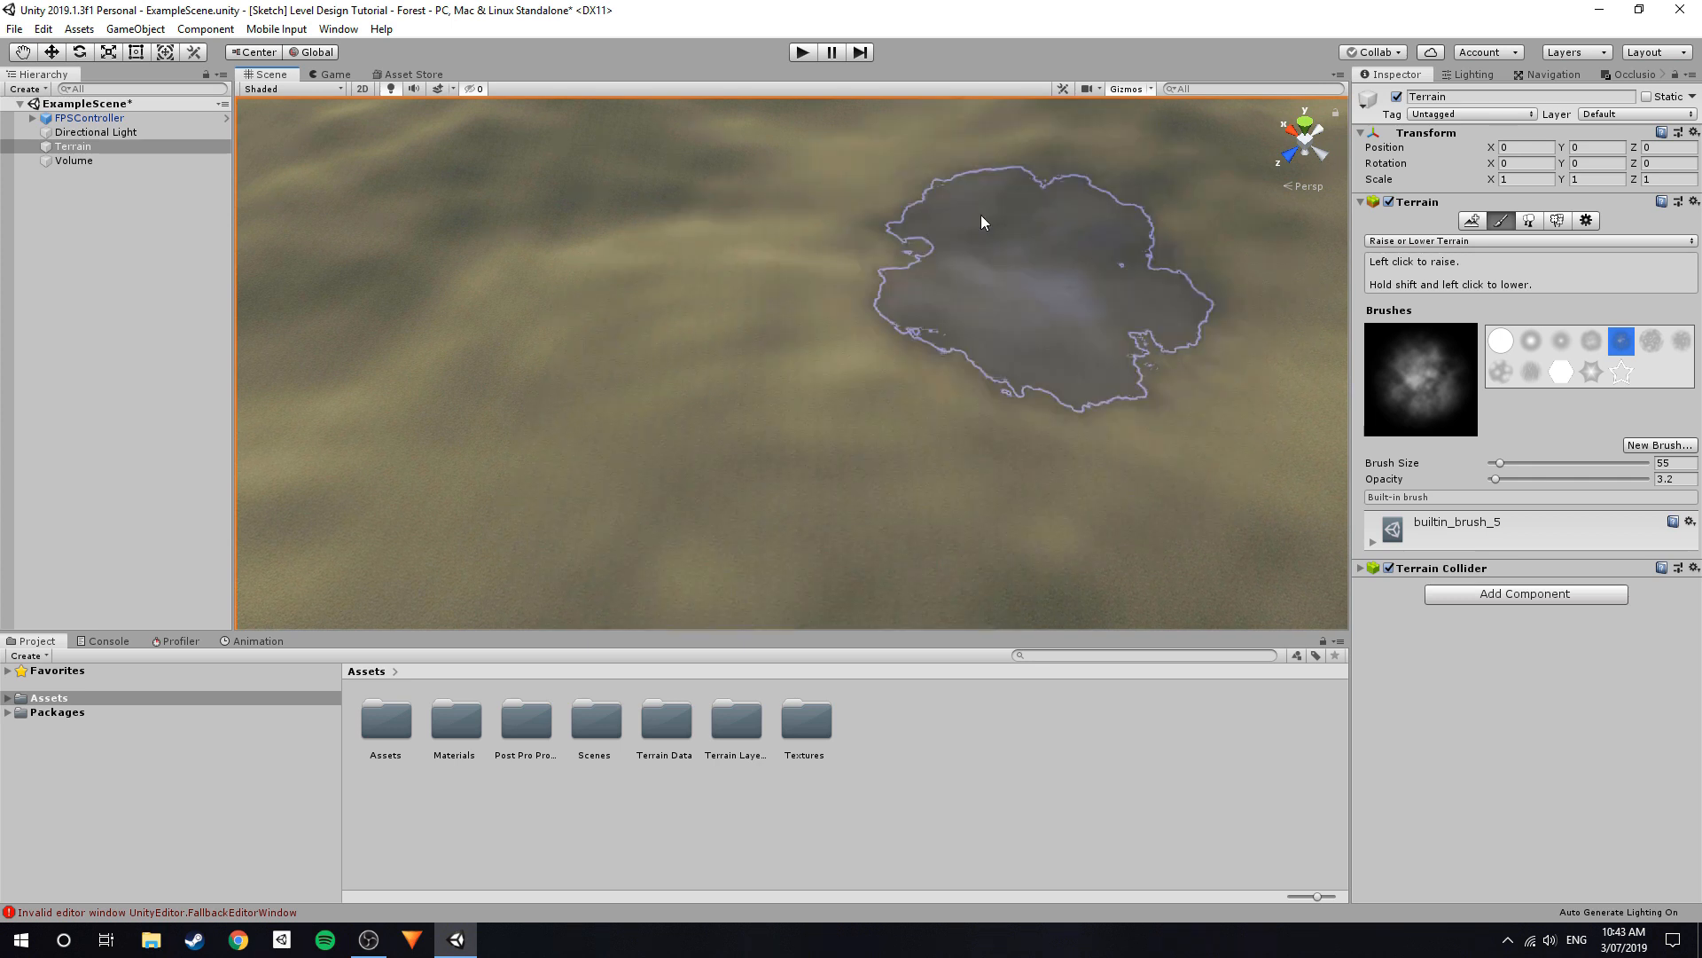
Raise the FPSController clear of the ground to a Y position of 19.557 and check its camera view.
alt+drag(688, 297, 1092, 350)
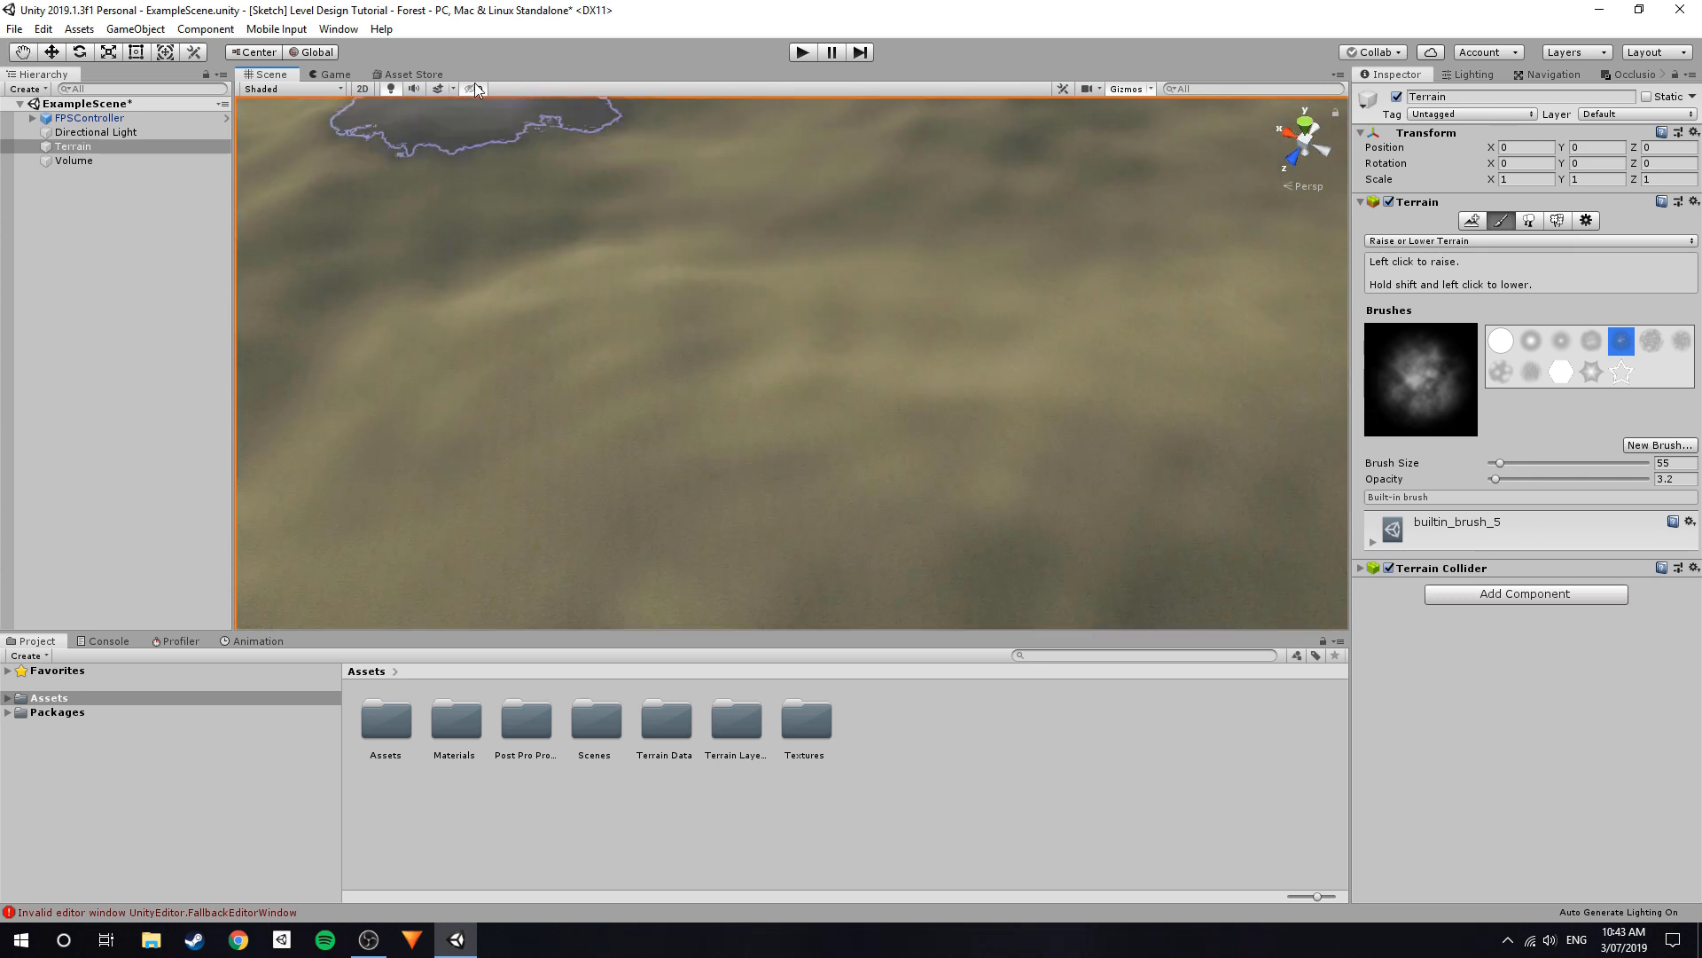
click(328, 77)
double_click(168, 117)
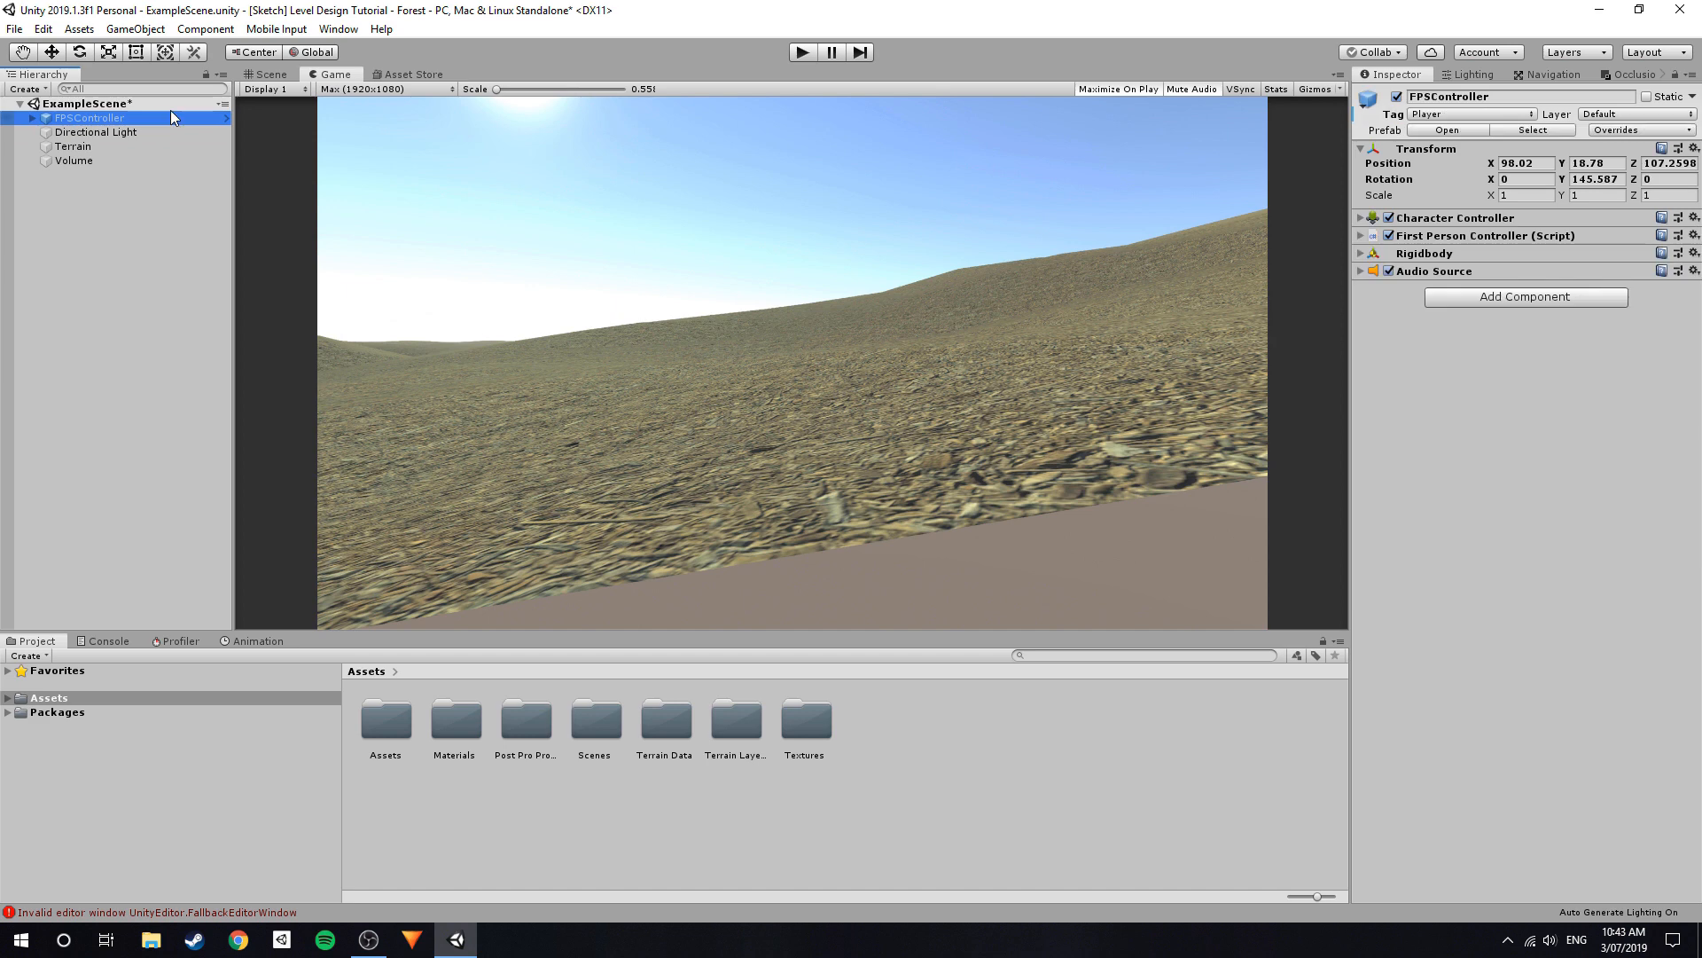
key(w)
drag(777, 427, 776, 357)
click(330, 75)
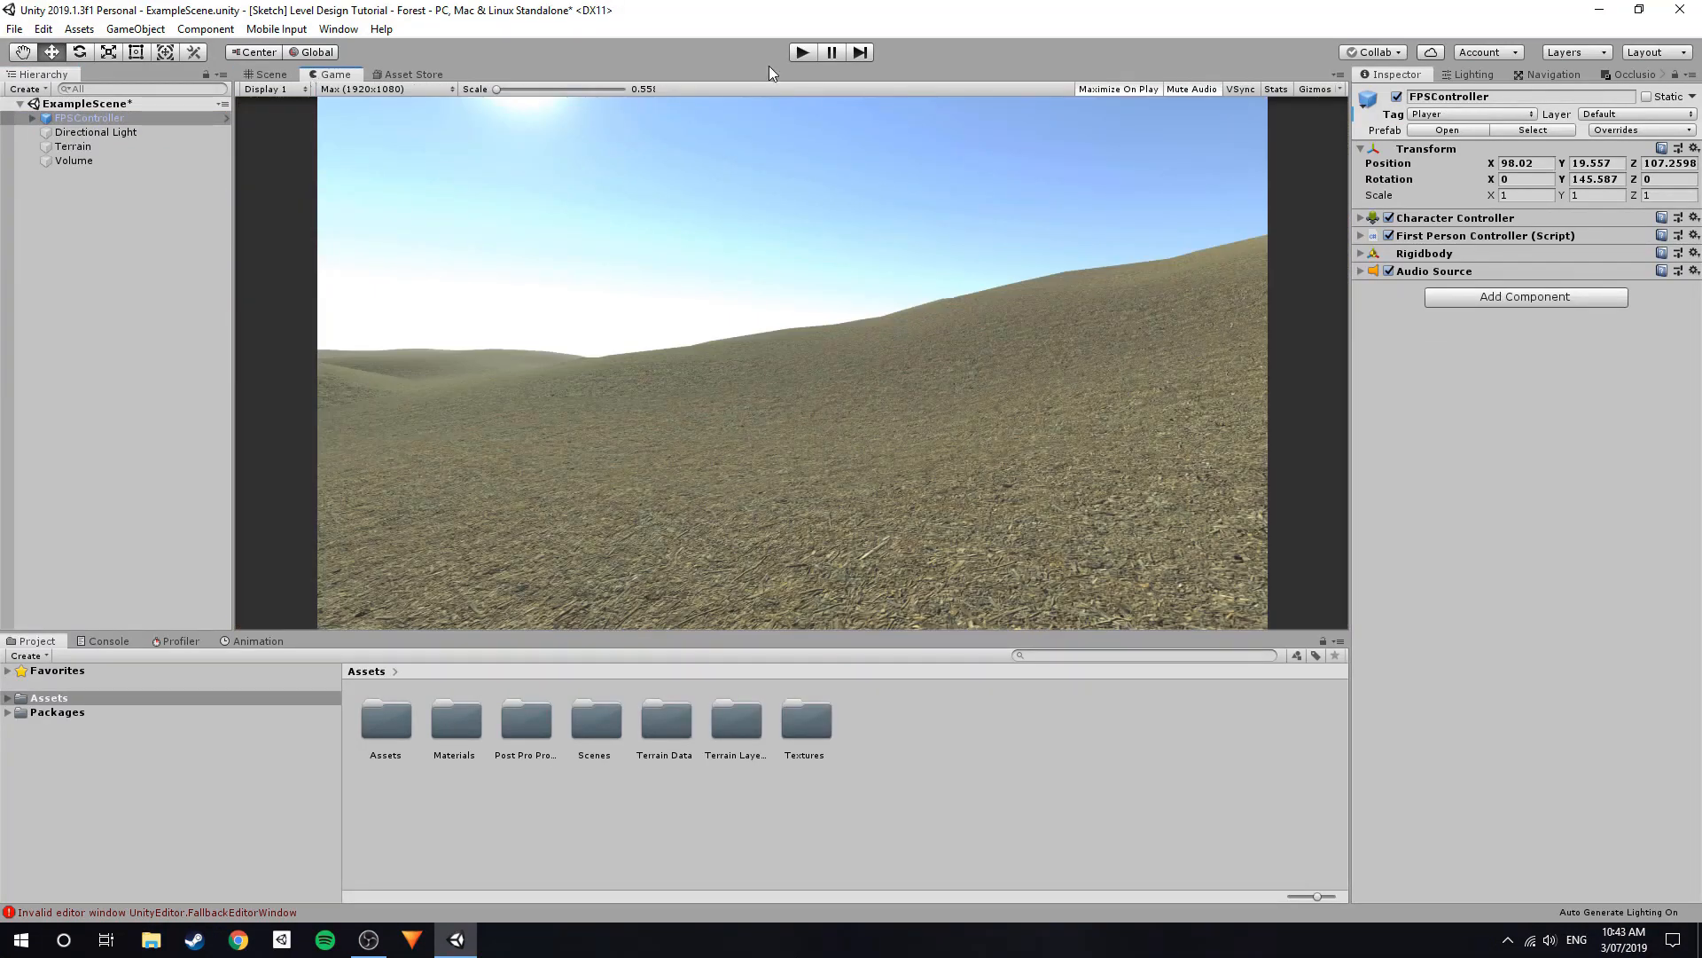
Play-test the scene to inspect the reshaped hills at player height, and stop playback.
click(801, 53)
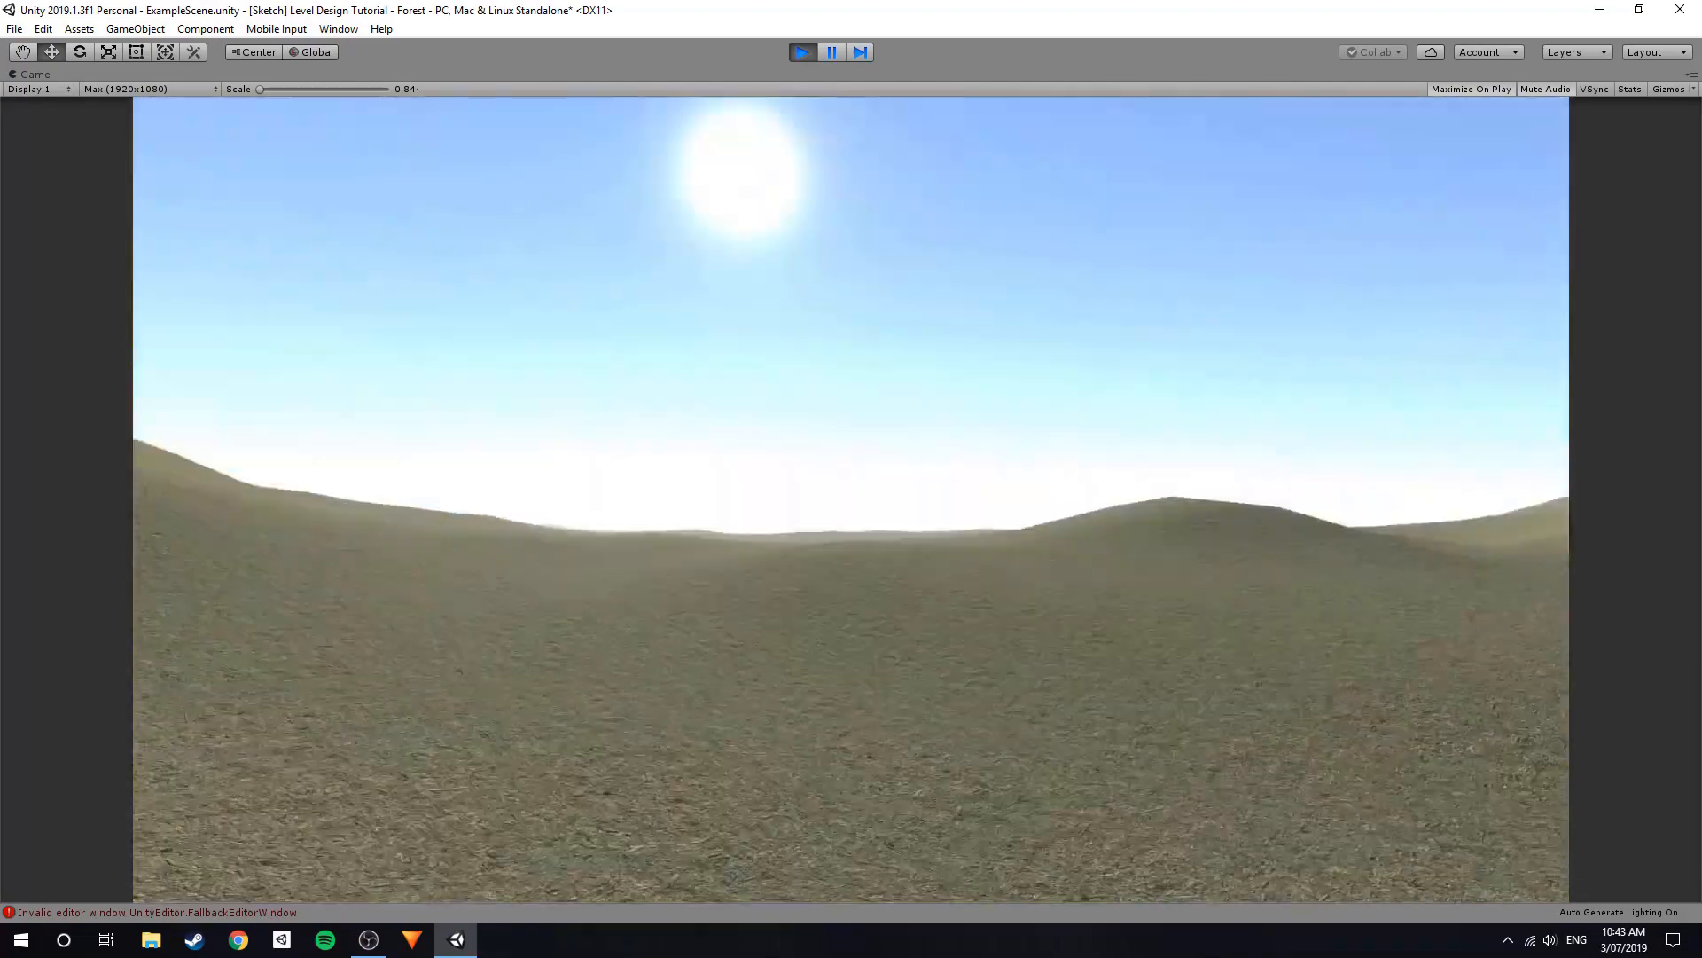
key(Escape)
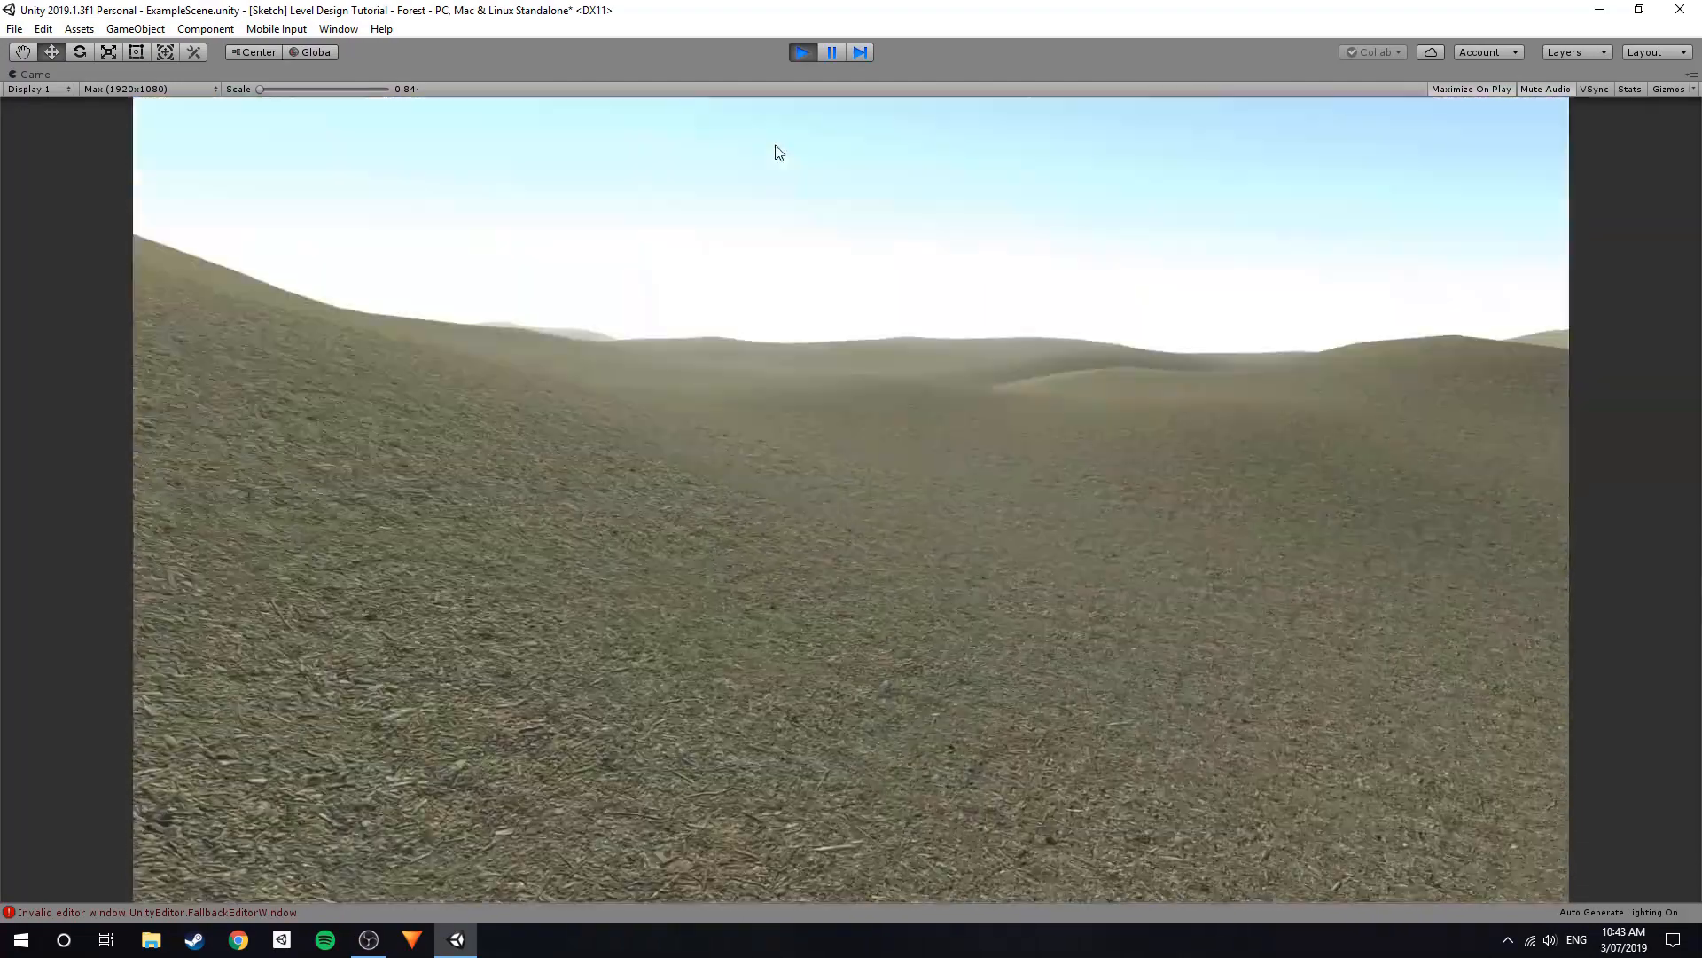
click(802, 52)
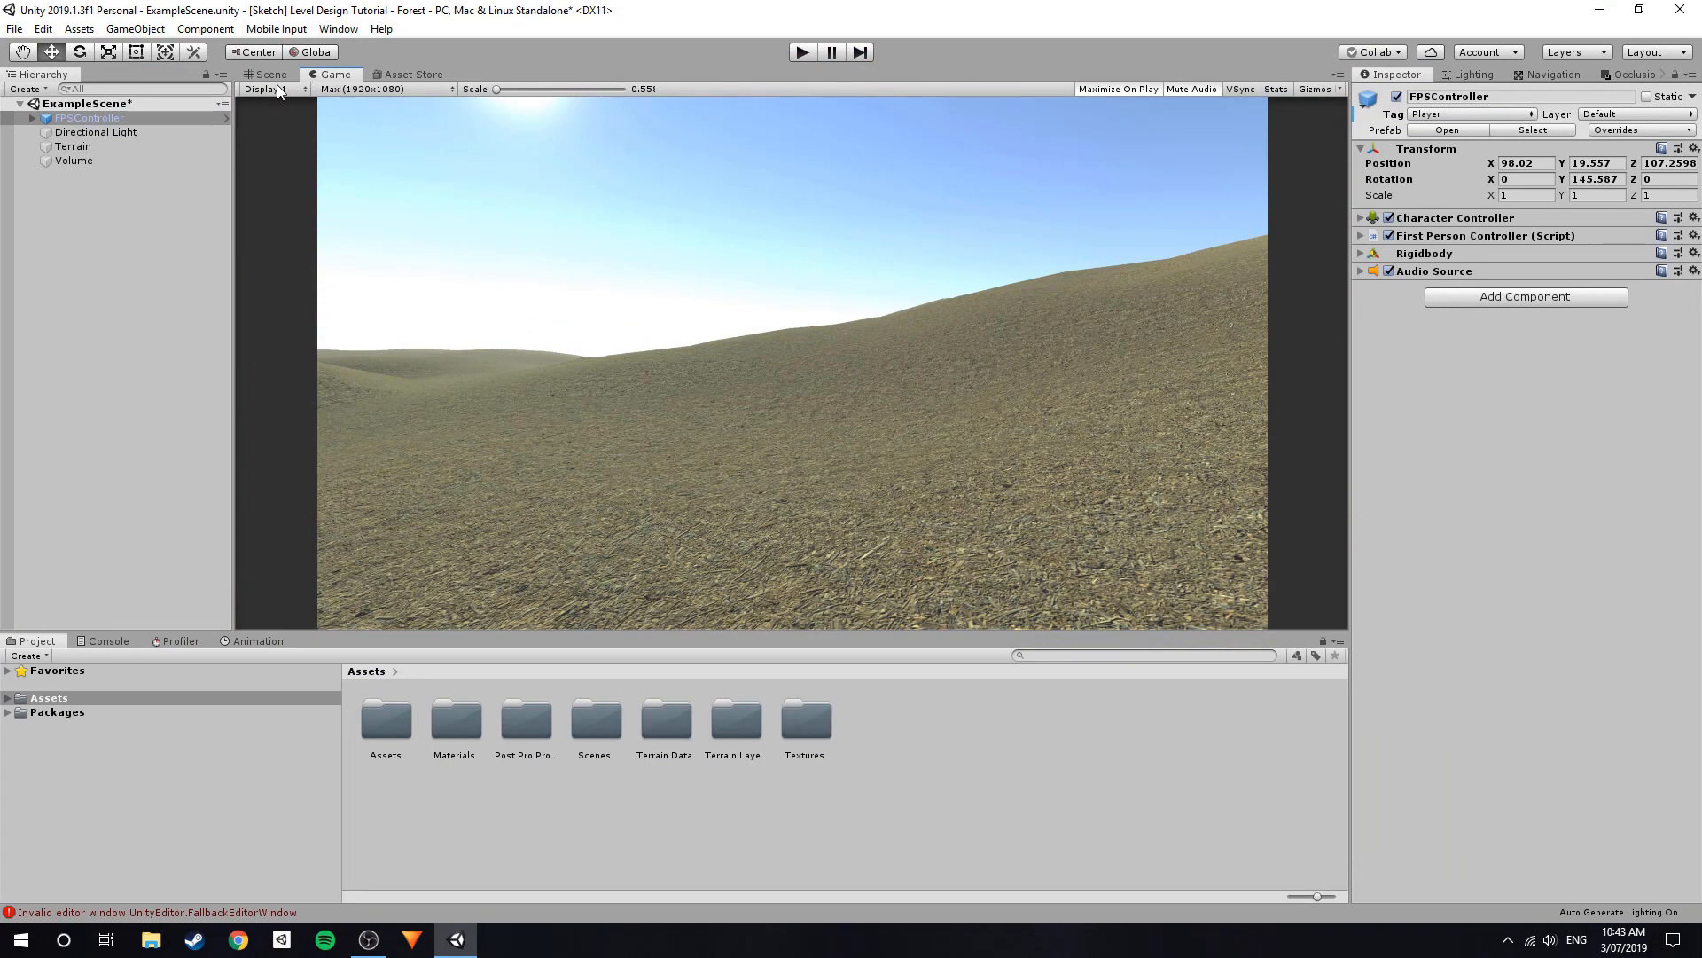
Set the terrain to Paint Trees and place one Conifer Bare tree near the player.
click(272, 74)
click(161, 316)
right_drag(691, 311, 833, 298)
scroll(843, 297, down, 6)
click(849, 296)
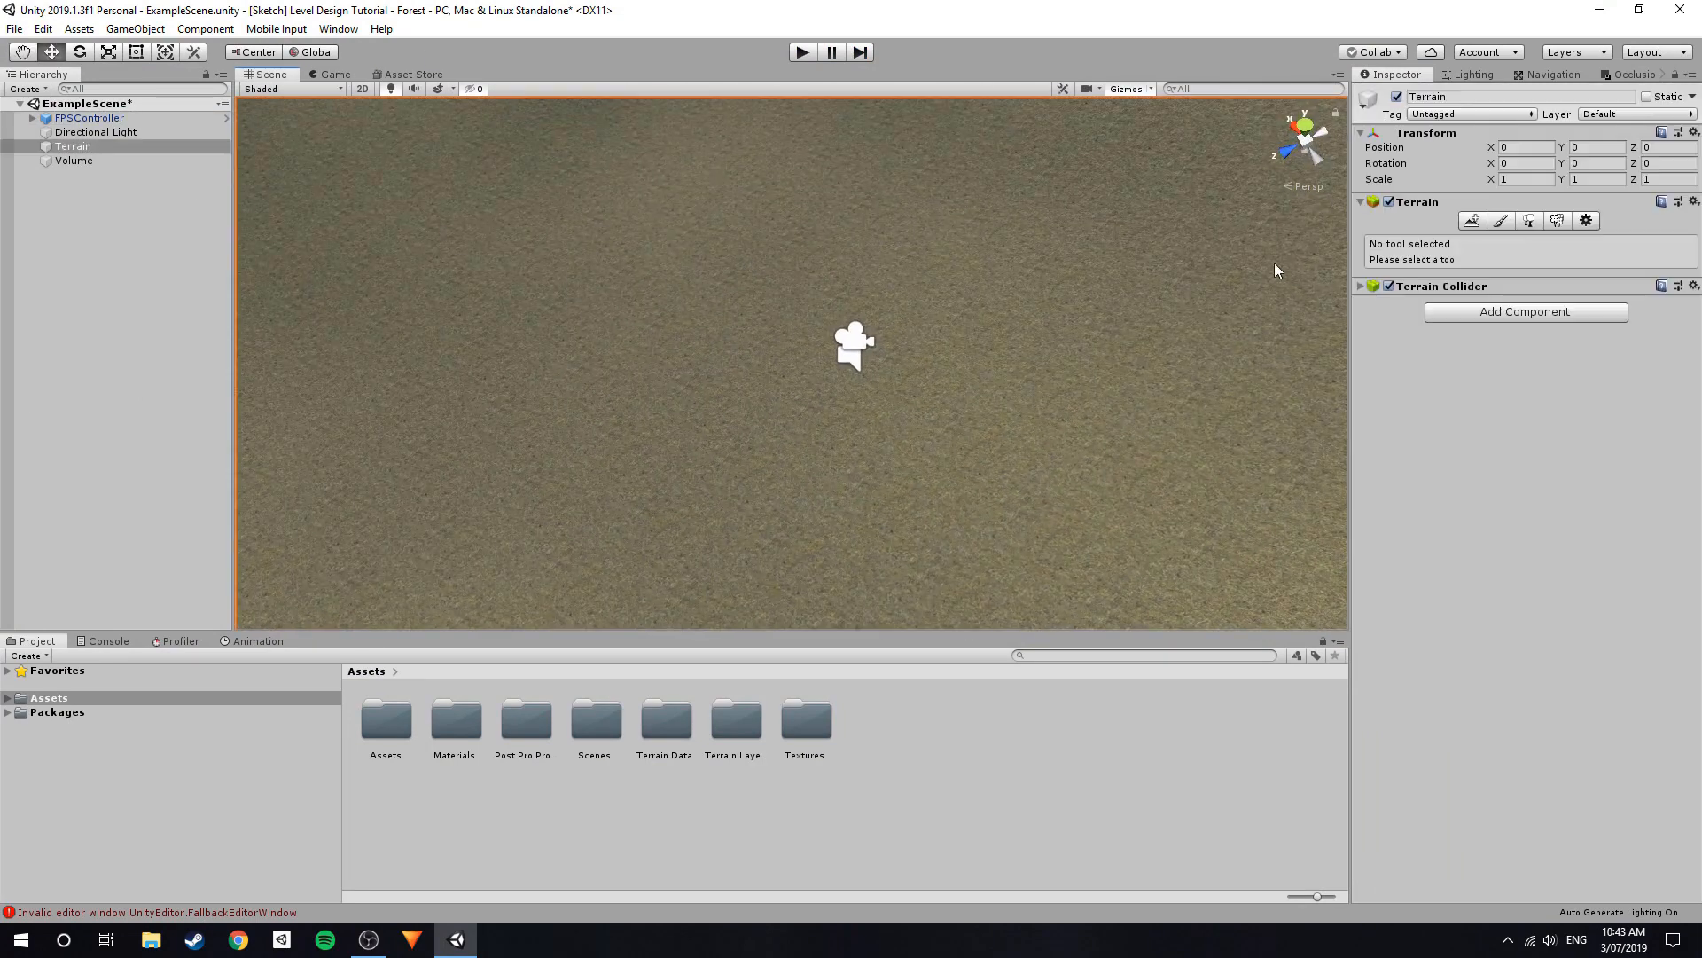
click(1528, 221)
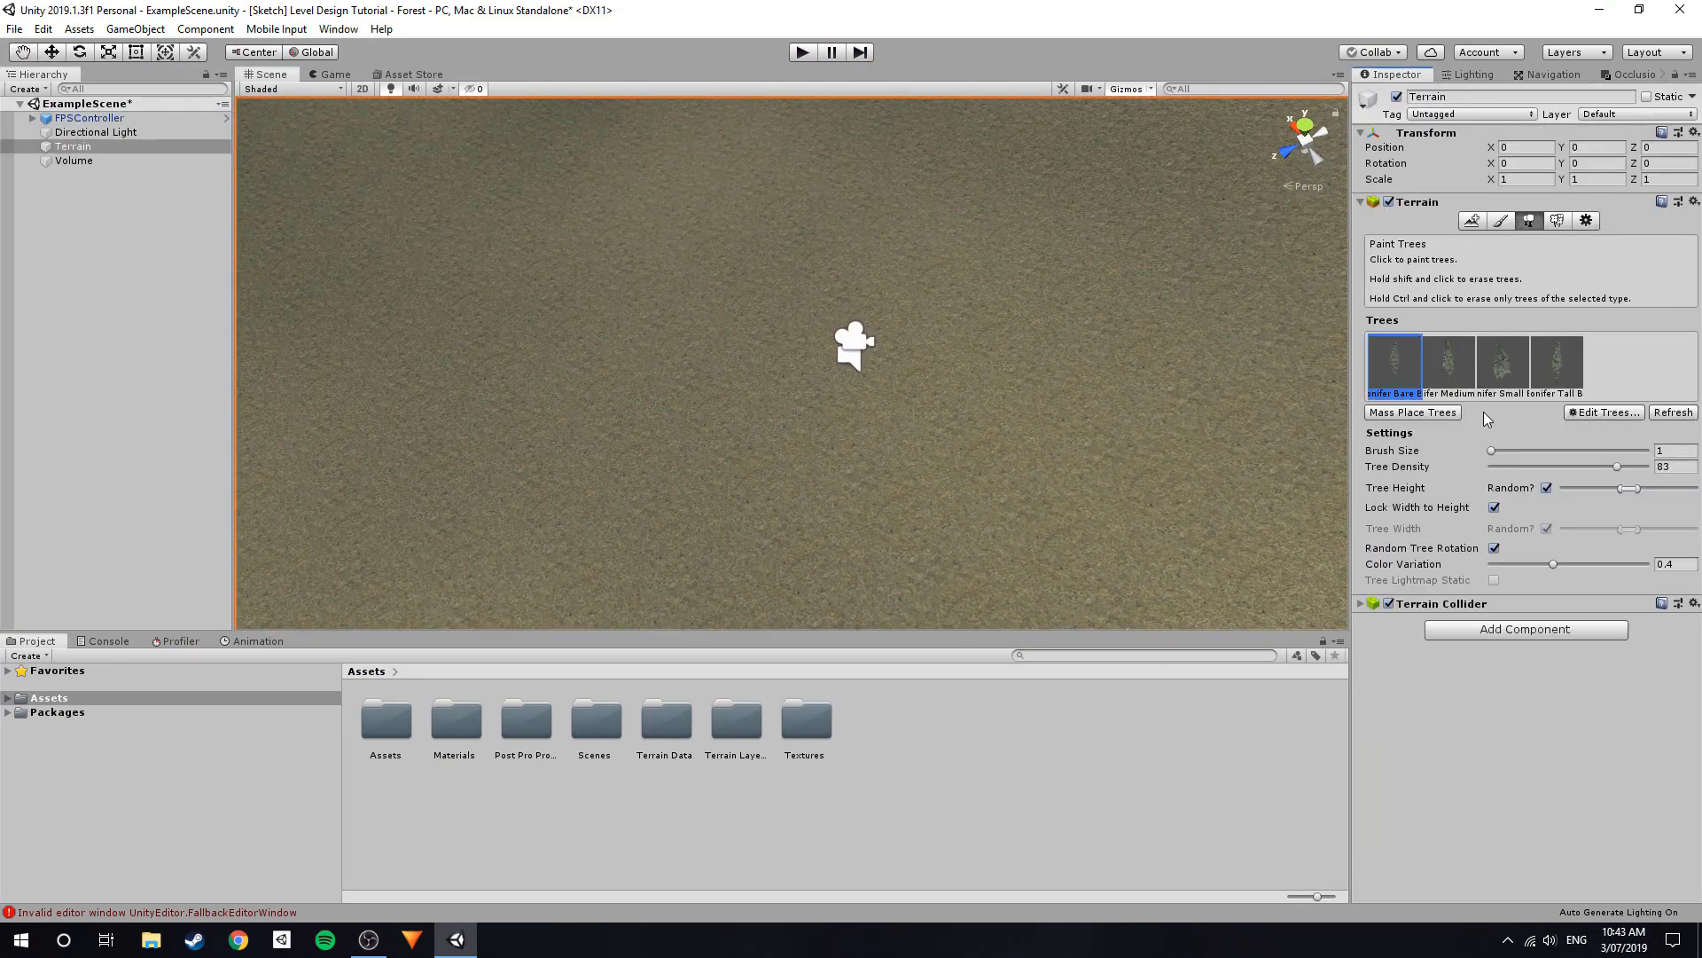
right_drag(802, 284, 800, 88)
key(a)
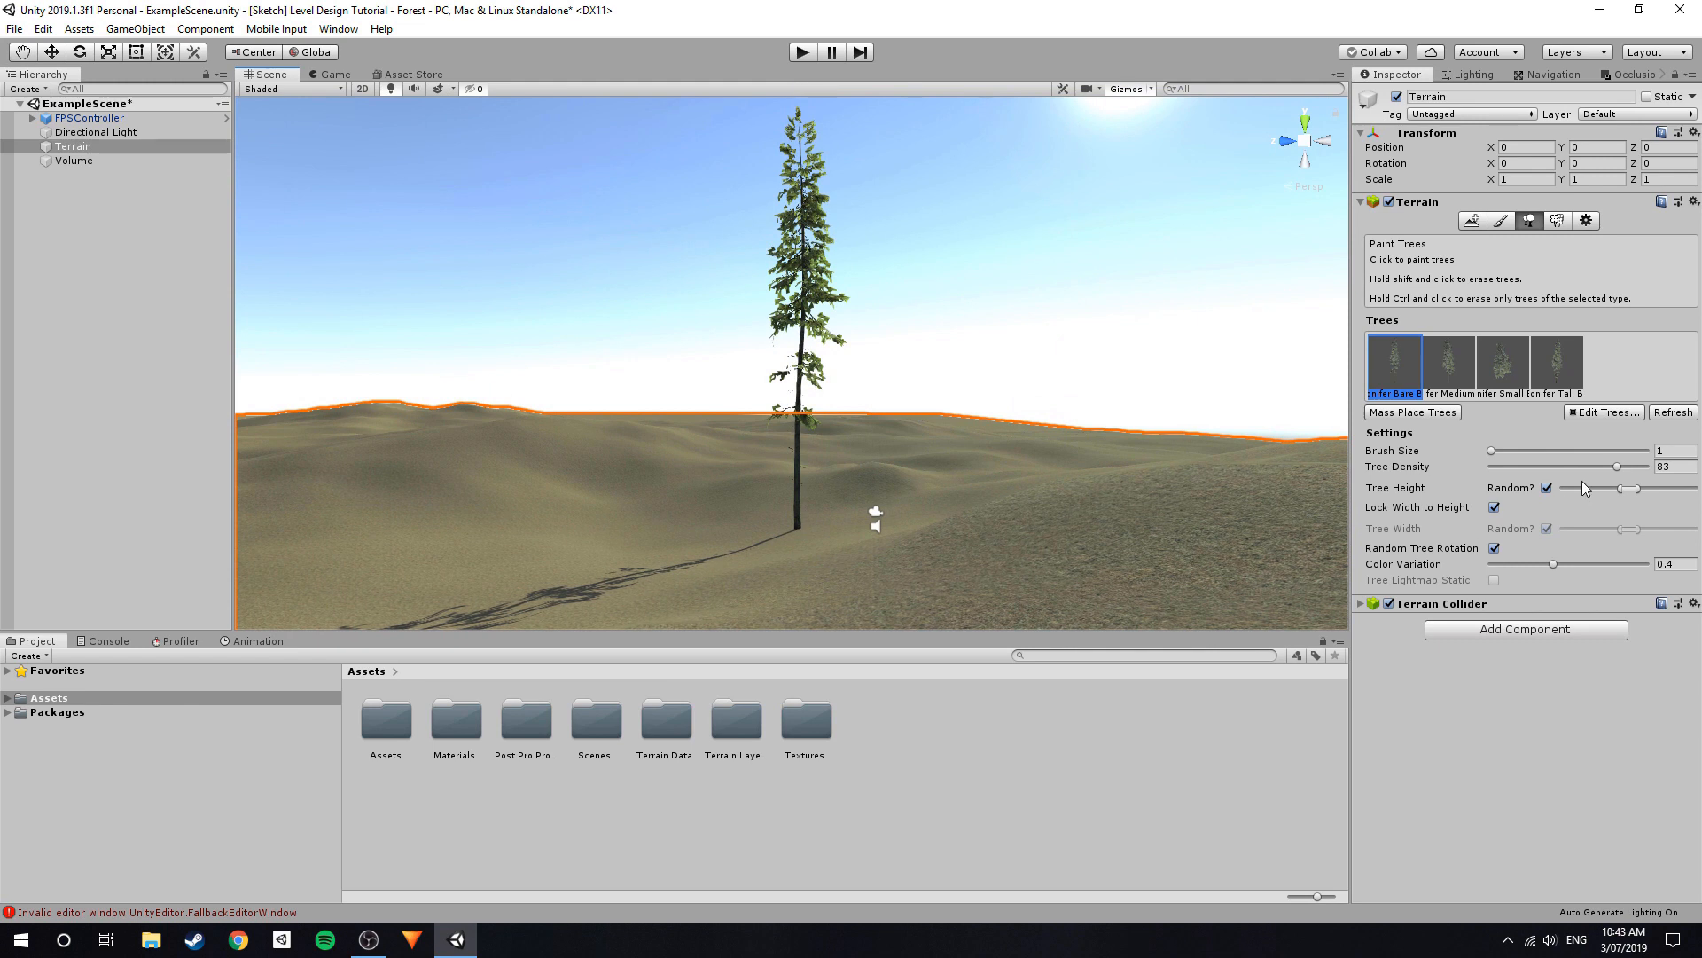
Place four more Conifer Bare trees at scattered spots around the player.
right_drag(556, 281, 615, 373)
key(w)
click(767, 331)
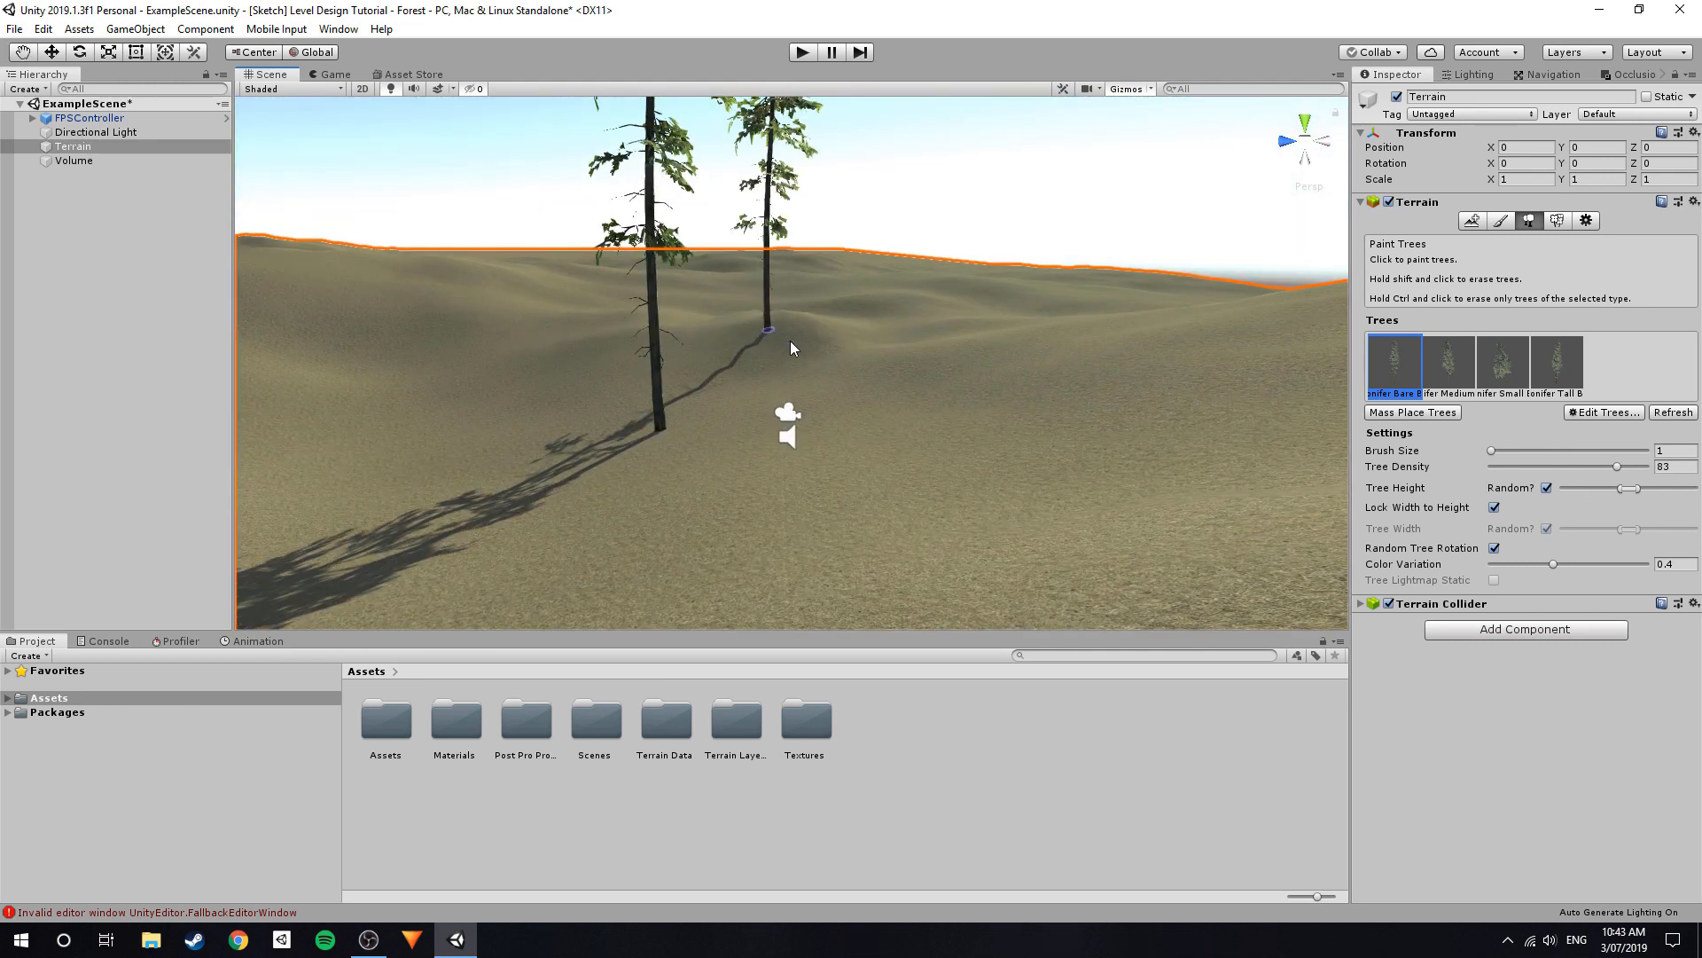
click(993, 384)
right_drag(774, 380, 678, 437)
key(s)
click(658, 334)
click(691, 252)
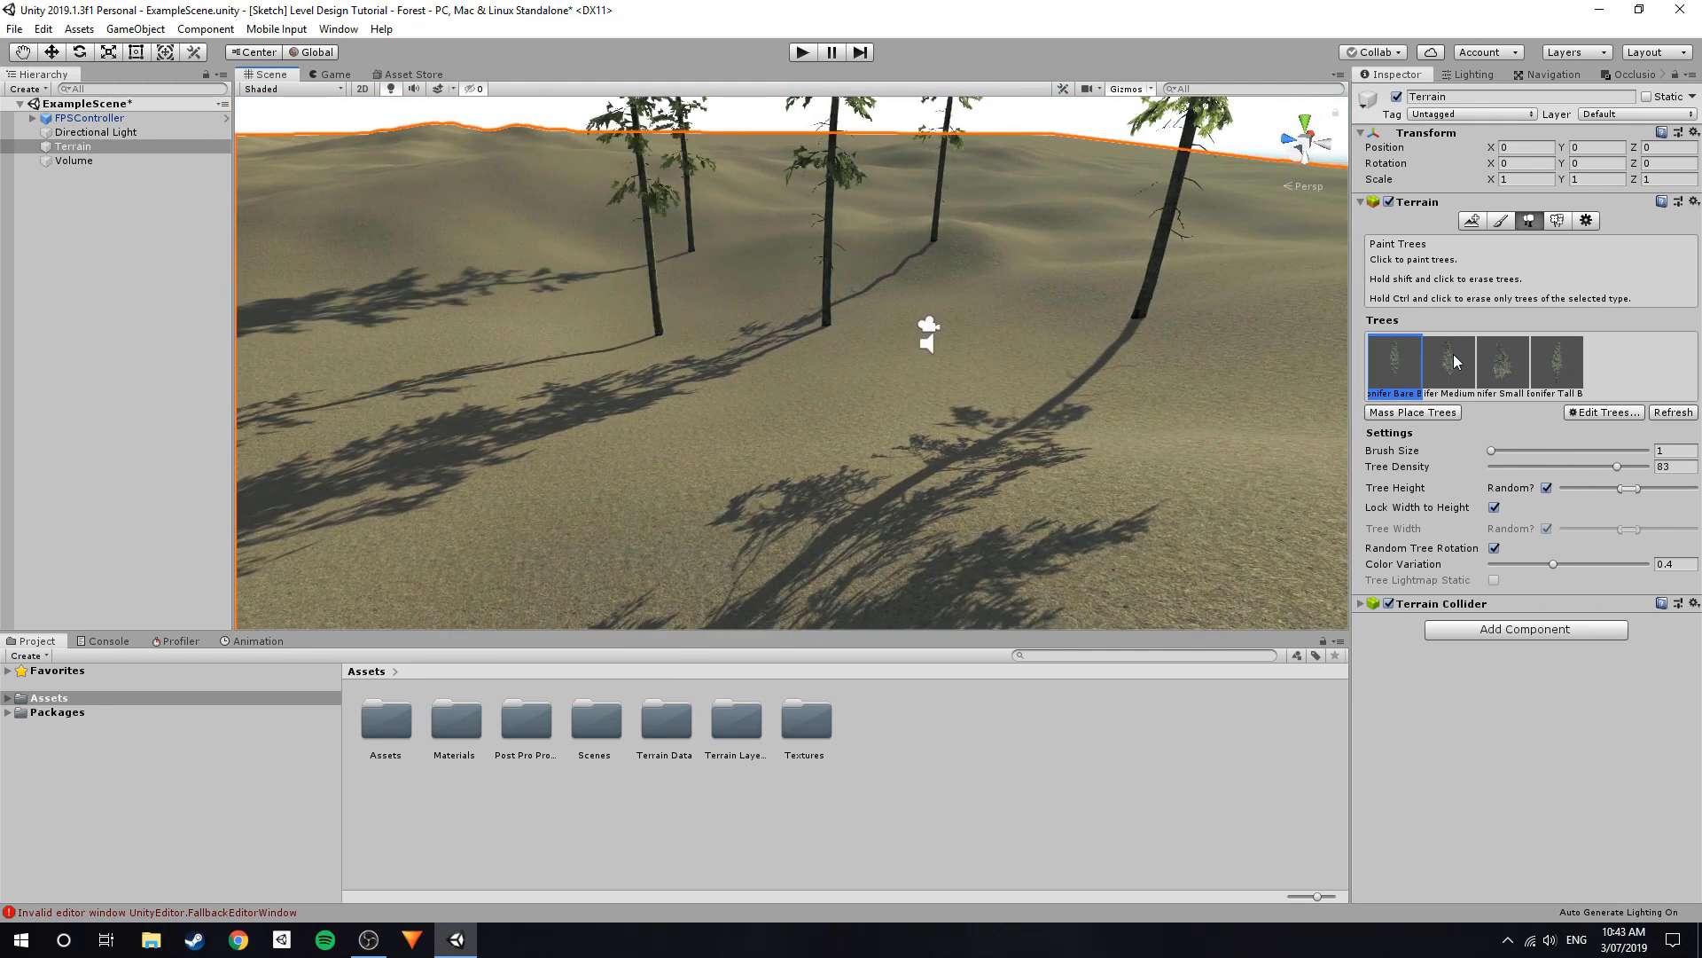
Switch to the Conifer Medium tree and scatter several between and beside the bare conifers.
click(734, 278)
click(524, 286)
click(389, 300)
right_drag(632, 421, 650, 452)
key(s)
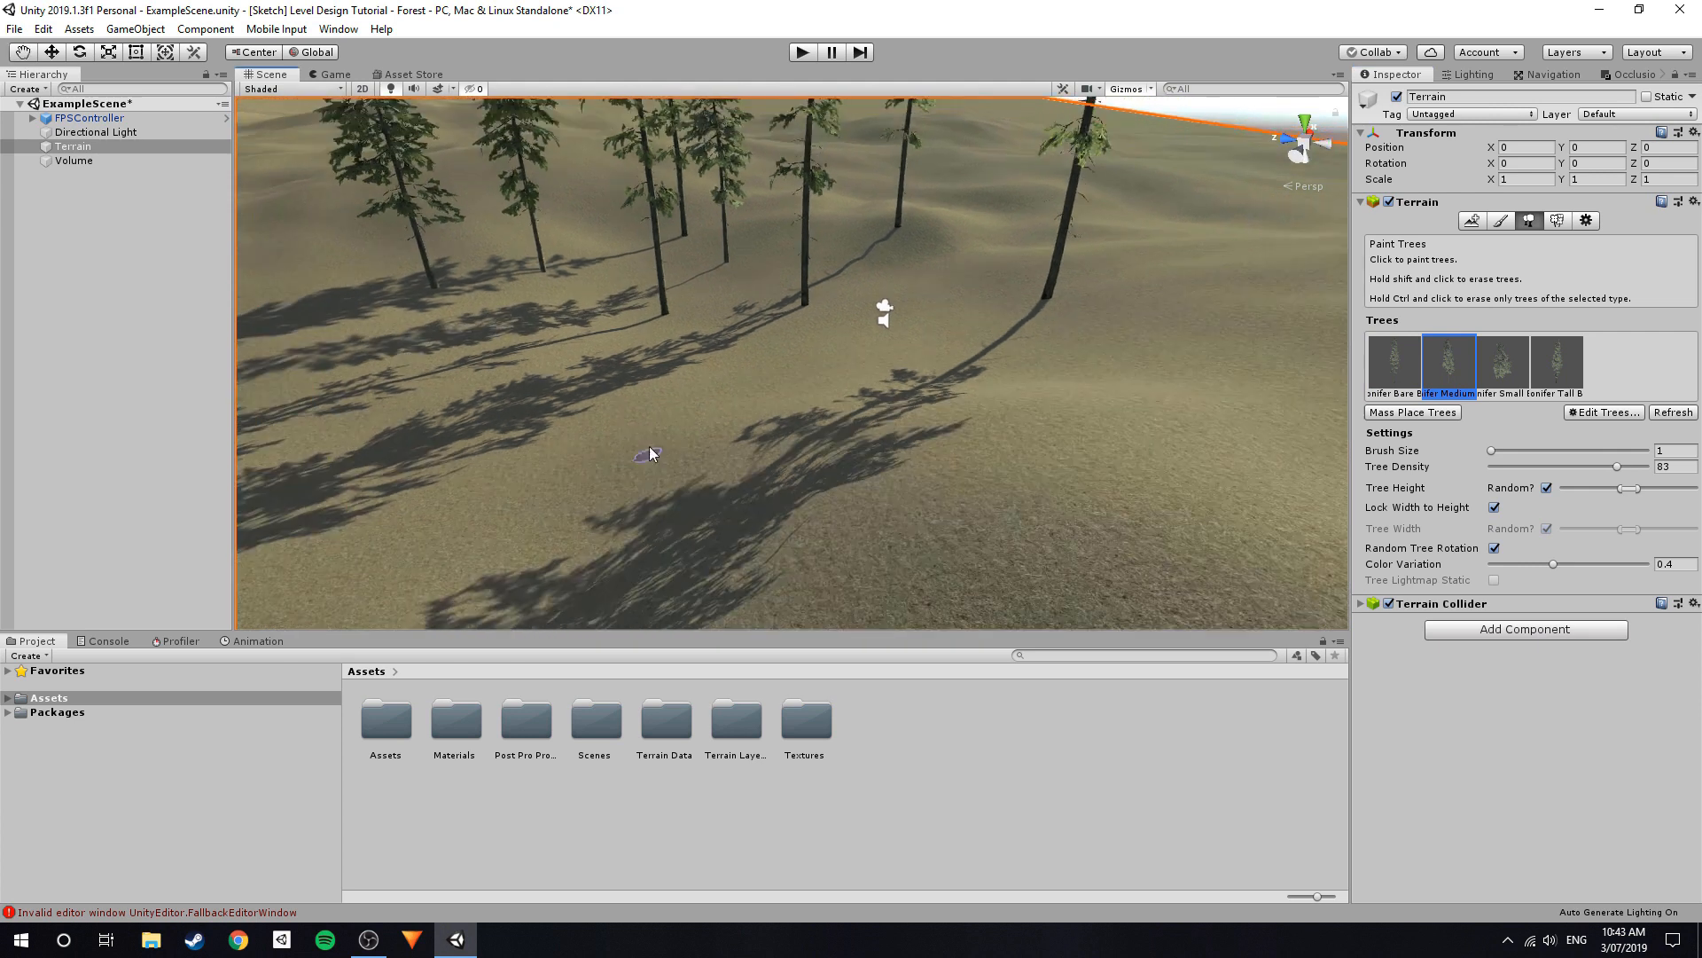
click(783, 235)
click(942, 307)
click(1003, 357)
click(1144, 391)
Place three more conifers on the open, shadowed ground in front of the player.
right_drag(965, 379, 956, 427)
key(s)
key(a)
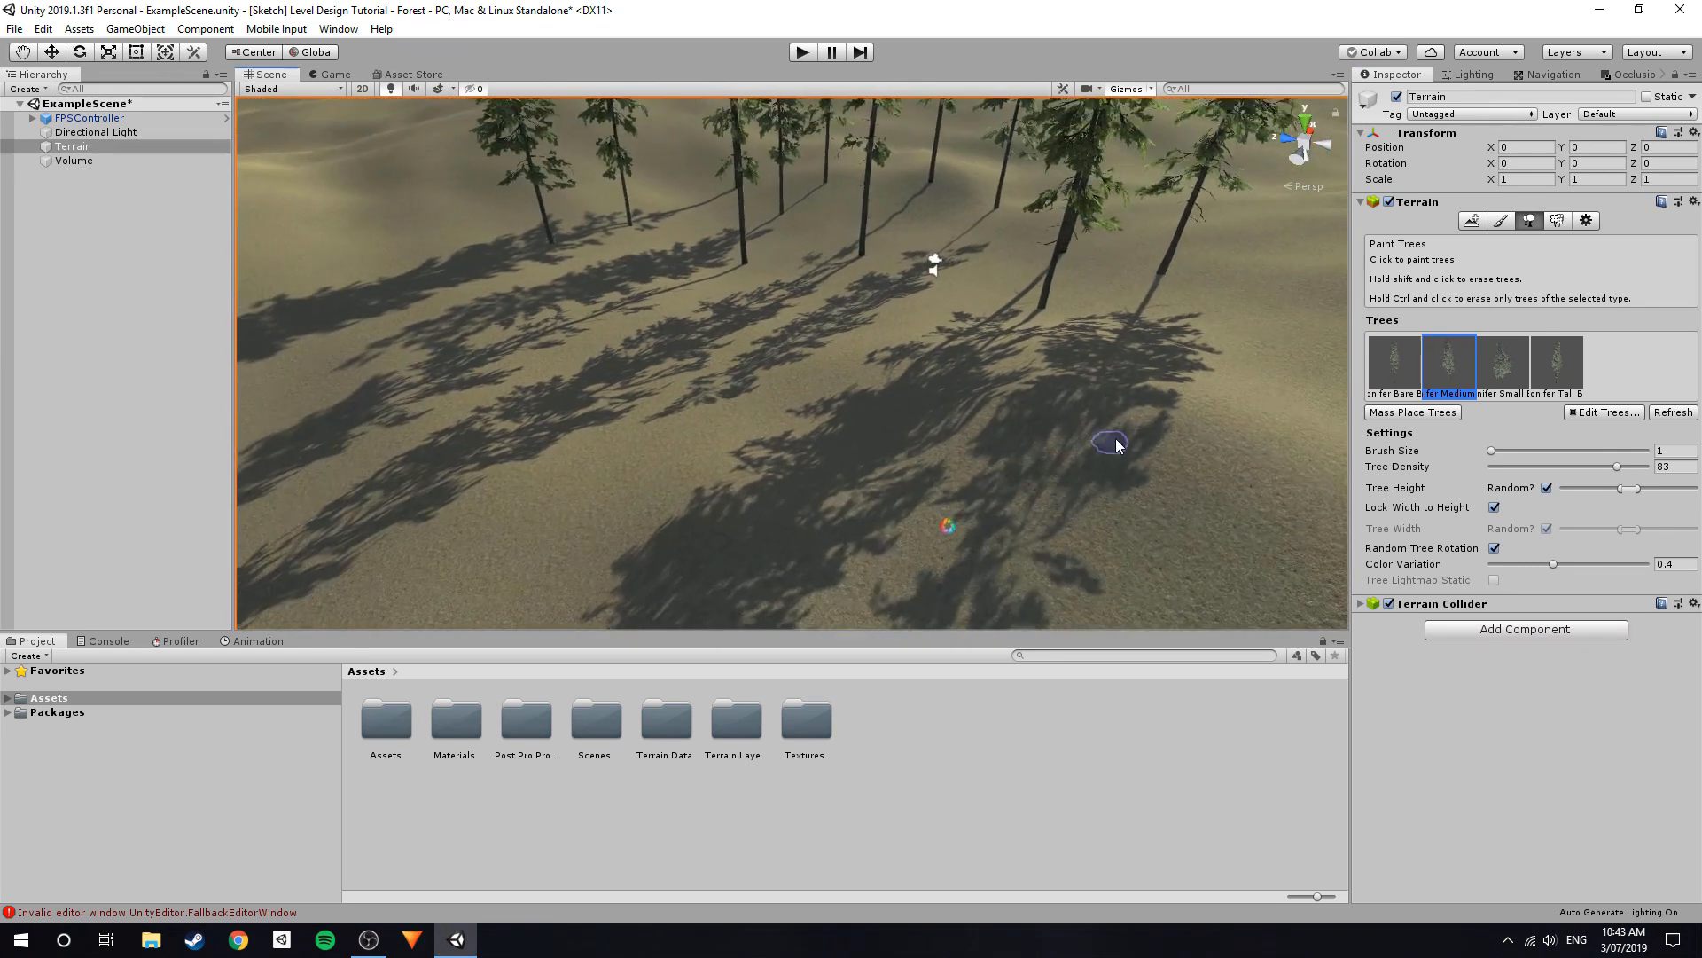
click(1109, 430)
click(921, 424)
click(808, 410)
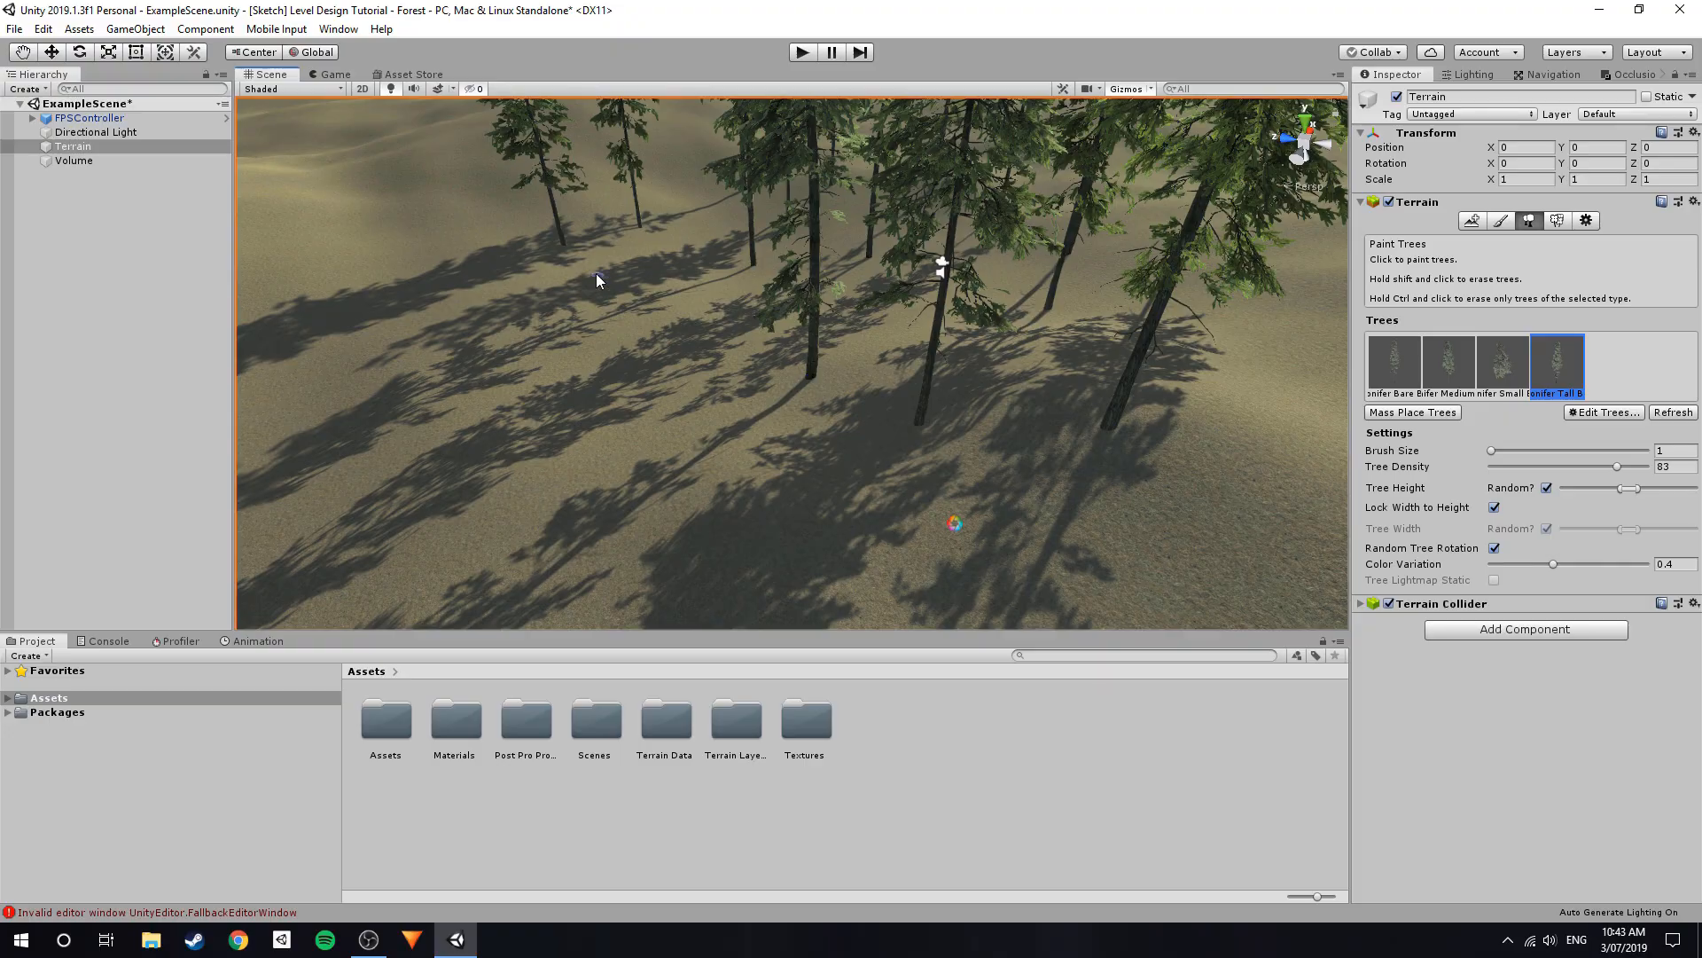
Place four Conifer Tall trees on the open ground on the shadowed side of the grove.
click(594, 272)
click(703, 217)
click(617, 348)
click(380, 397)
Extend the grove with further Conifer Tall trees on the bare ground on its opposite side.
mouse_move(551, 384)
right_down()
mouse_move(659, 239)
mouse_move(630, 339)
mouse_move(748, 353)
mouse_move(860, 284)
mouse_move(847, 349)
right_up()
mouse_move(850, 390)
right_down()
mouse_move(829, 460)
mouse_move(730, 517)
mouse_move(684, 410)
mouse_move(764, 404)
mouse_move(772, 338)
mouse_move(745, 330)
mouse_move(859, 327)
mouse_move(1071, 268)
right_up()
scroll(1071, 268, down, 5)
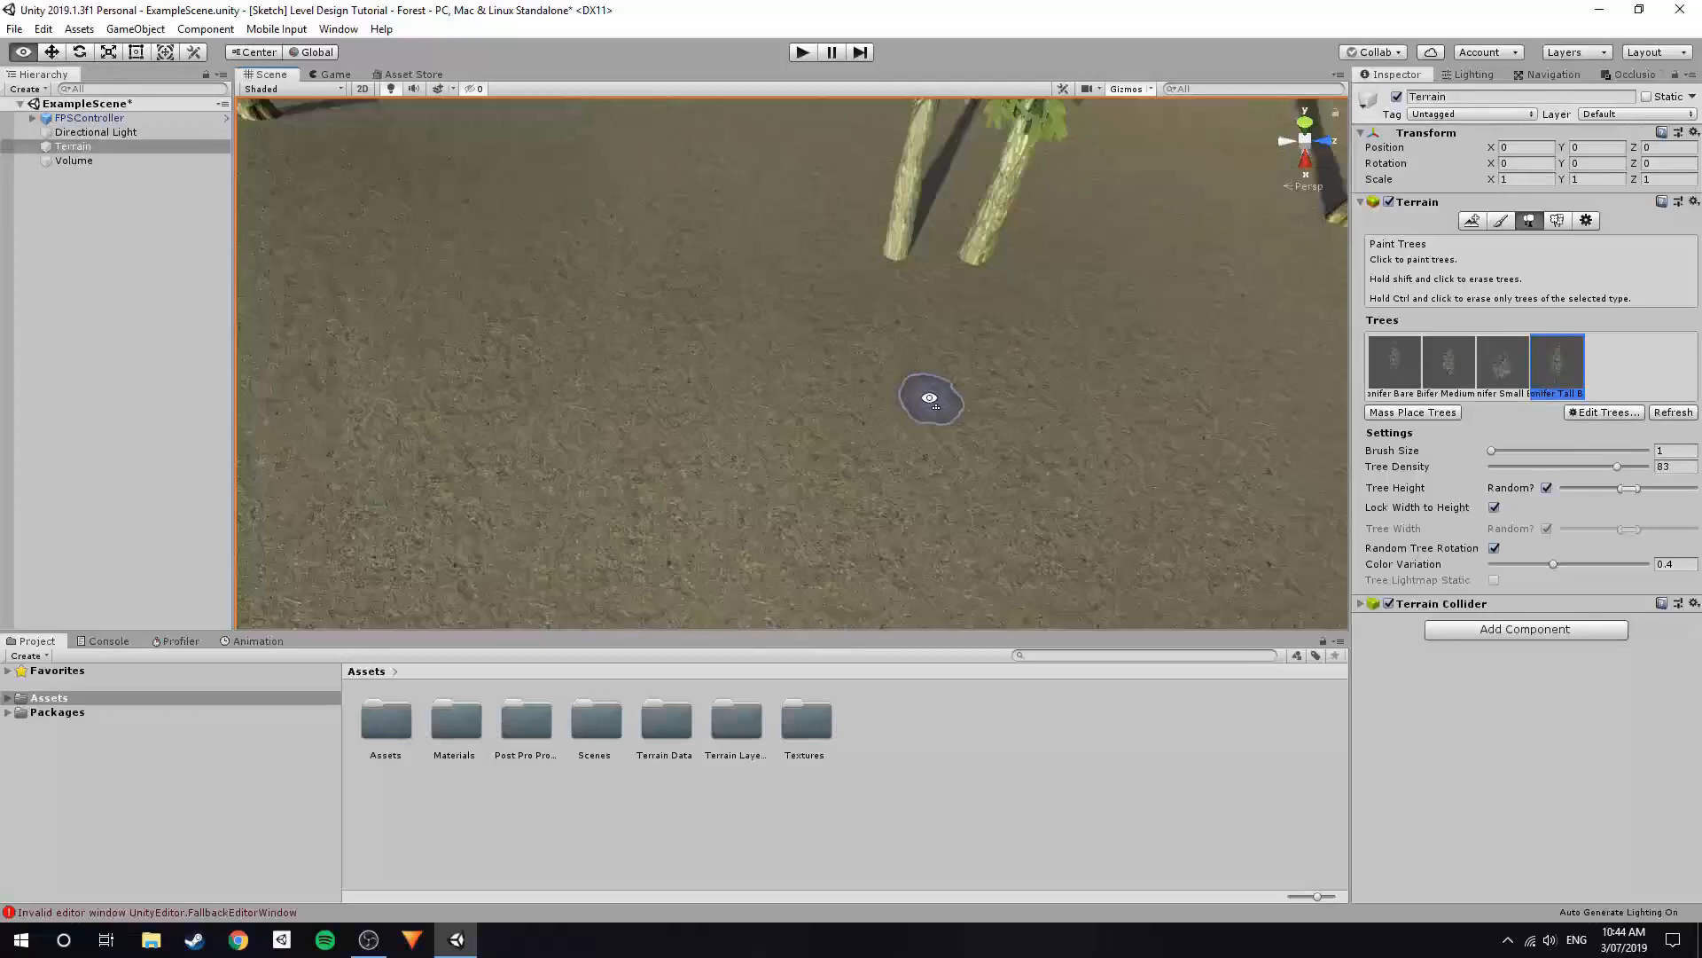
scroll(857, 261, up, 5)
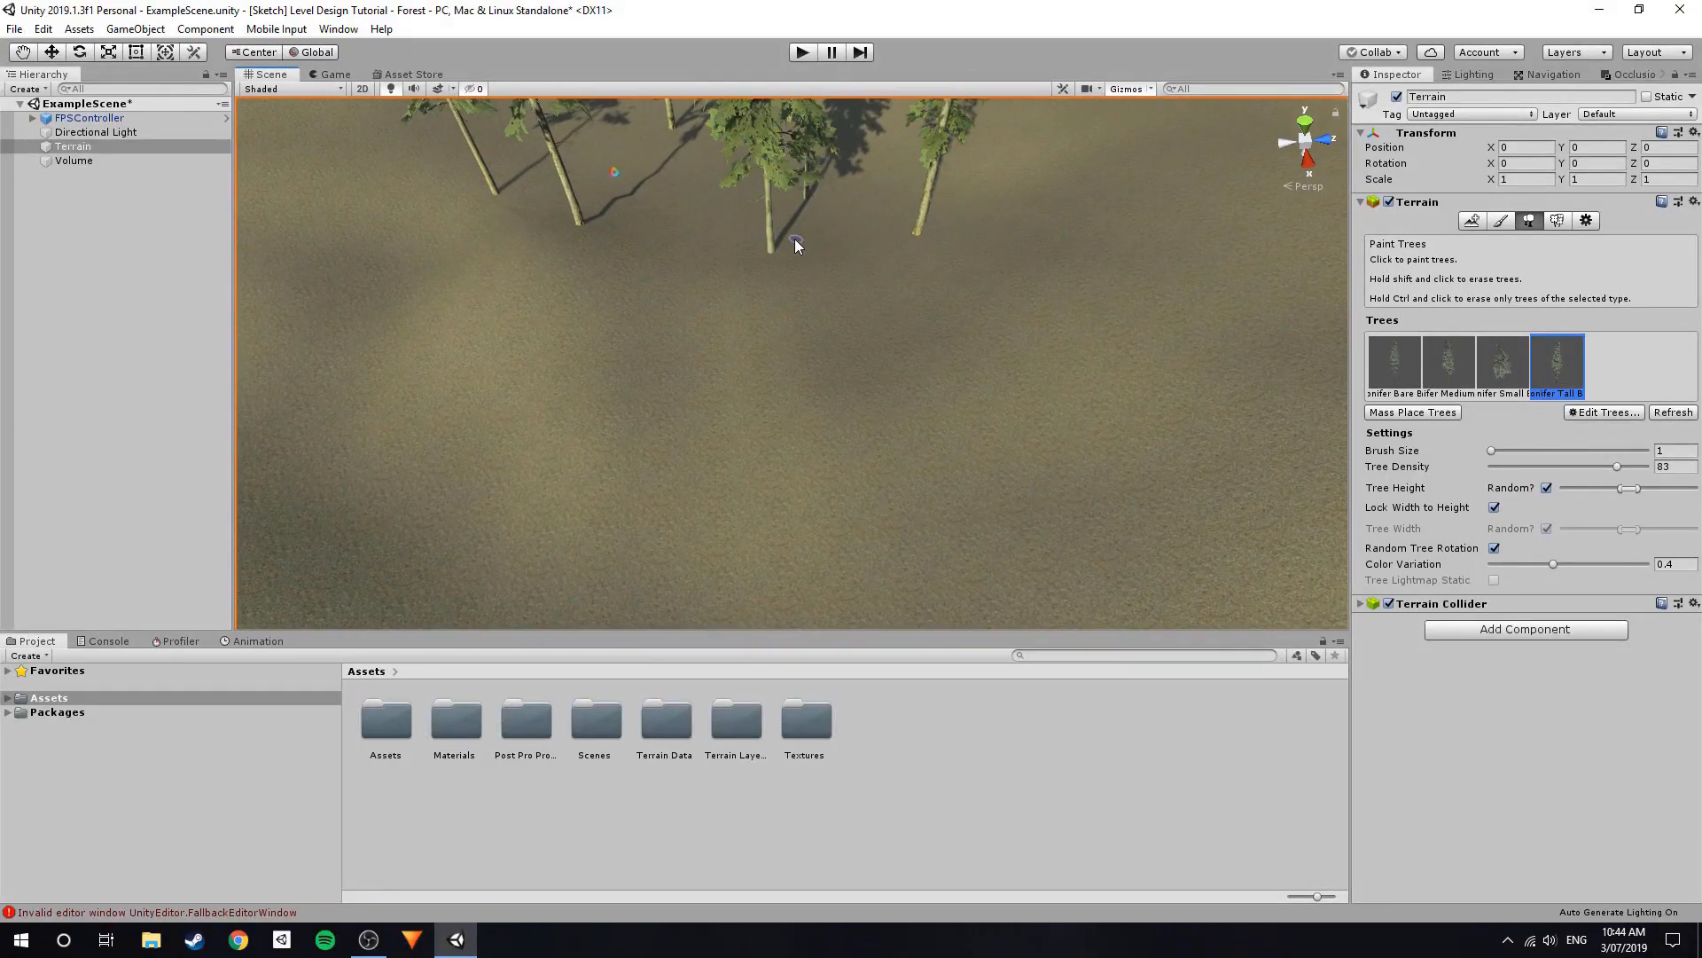
middle_drag(794, 237, 827, 377)
right_drag(829, 410, 678, 493)
key(w)
key(s)
mouse_move(913, 363)
right_down()
mouse_move(887, 425)
mouse_move(878, 377)
mouse_move(827, 359)
mouse_move(904, 341)
right_up()
click(818, 439)
click(822, 496)
click(1505, 369)
right_drag(769, 306, 826, 370)
click(1570, 370)
click(1057, 451)
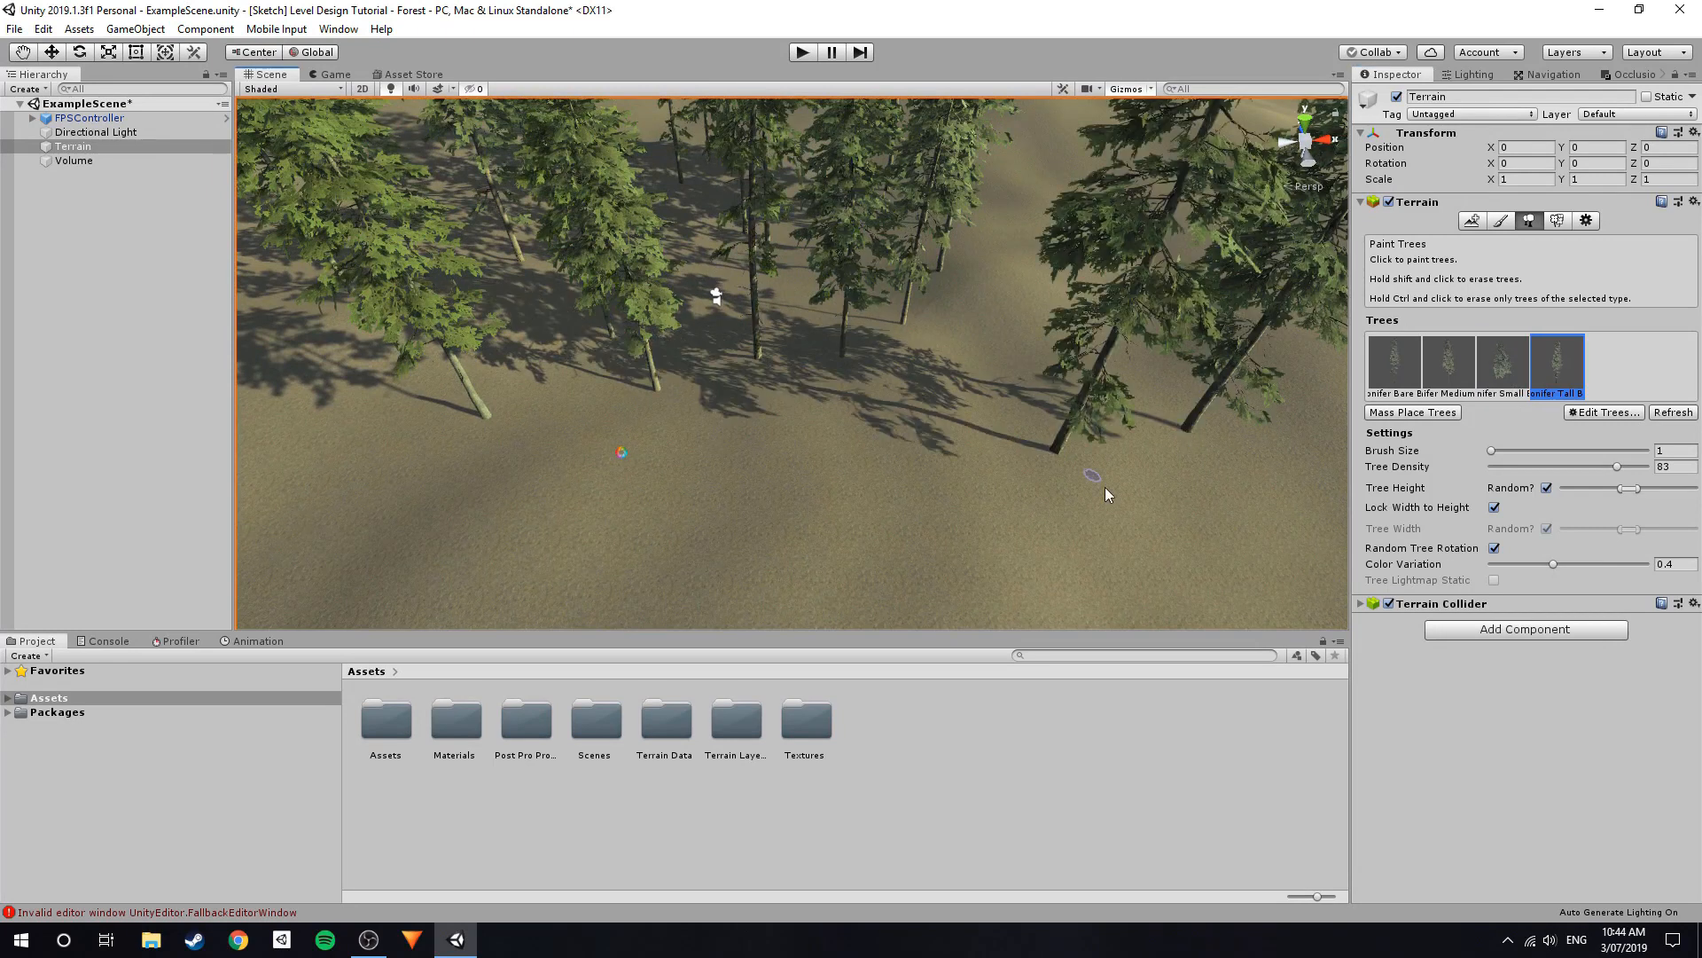
key(ctrl+z)
key(ctrl+z)
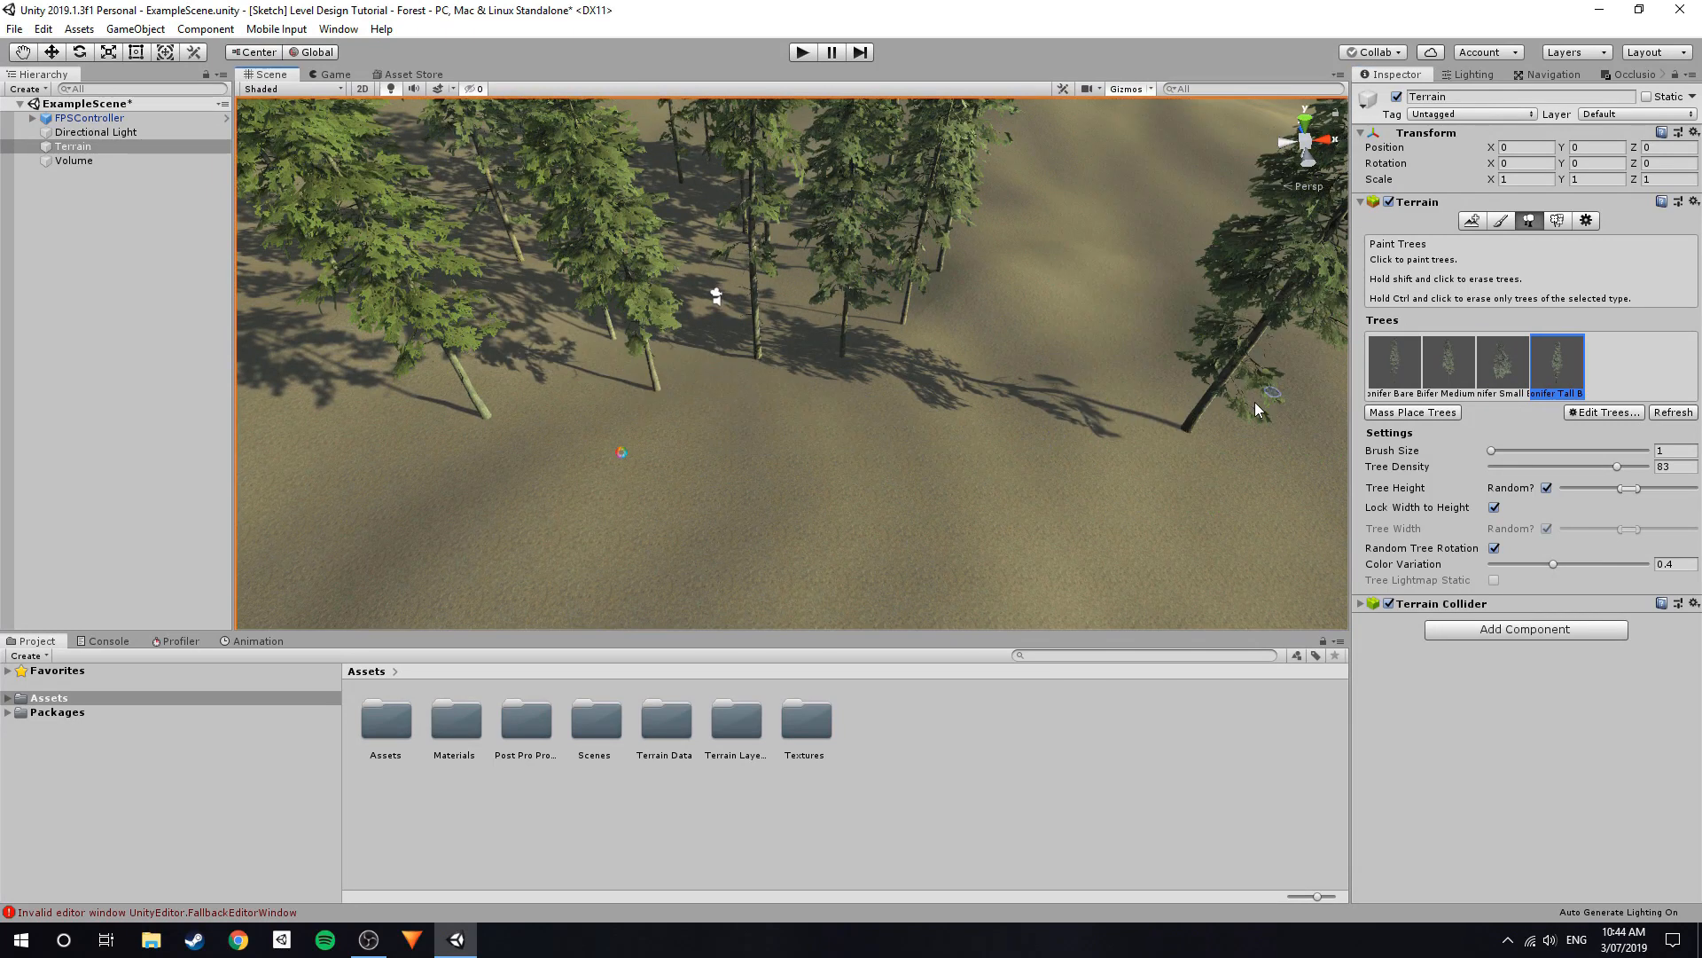
Fill gaps between the taller trees with Conifer Small trees, and deselect the terrain.
mouse_move(975, 373)
right_down()
mouse_move(902, 414)
mouse_move(946, 407)
mouse_move(991, 454)
mouse_move(992, 414)
mouse_move(796, 349)
right_up()
click(1025, 310)
mouse_move(1025, 311)
right_down()
mouse_move(703, 364)
mouse_move(688, 266)
mouse_move(763, 227)
mouse_move(702, 353)
mouse_move(832, 422)
mouse_move(649, 464)
mouse_move(843, 403)
mouse_move(733, 478)
mouse_move(859, 361)
mouse_move(921, 420)
mouse_move(901, 417)
mouse_move(1109, 410)
mouse_move(923, 418)
mouse_move(1013, 373)
mouse_move(780, 395)
mouse_move(702, 355)
mouse_move(816, 330)
right_up()
scroll(869, 369, down, 5)
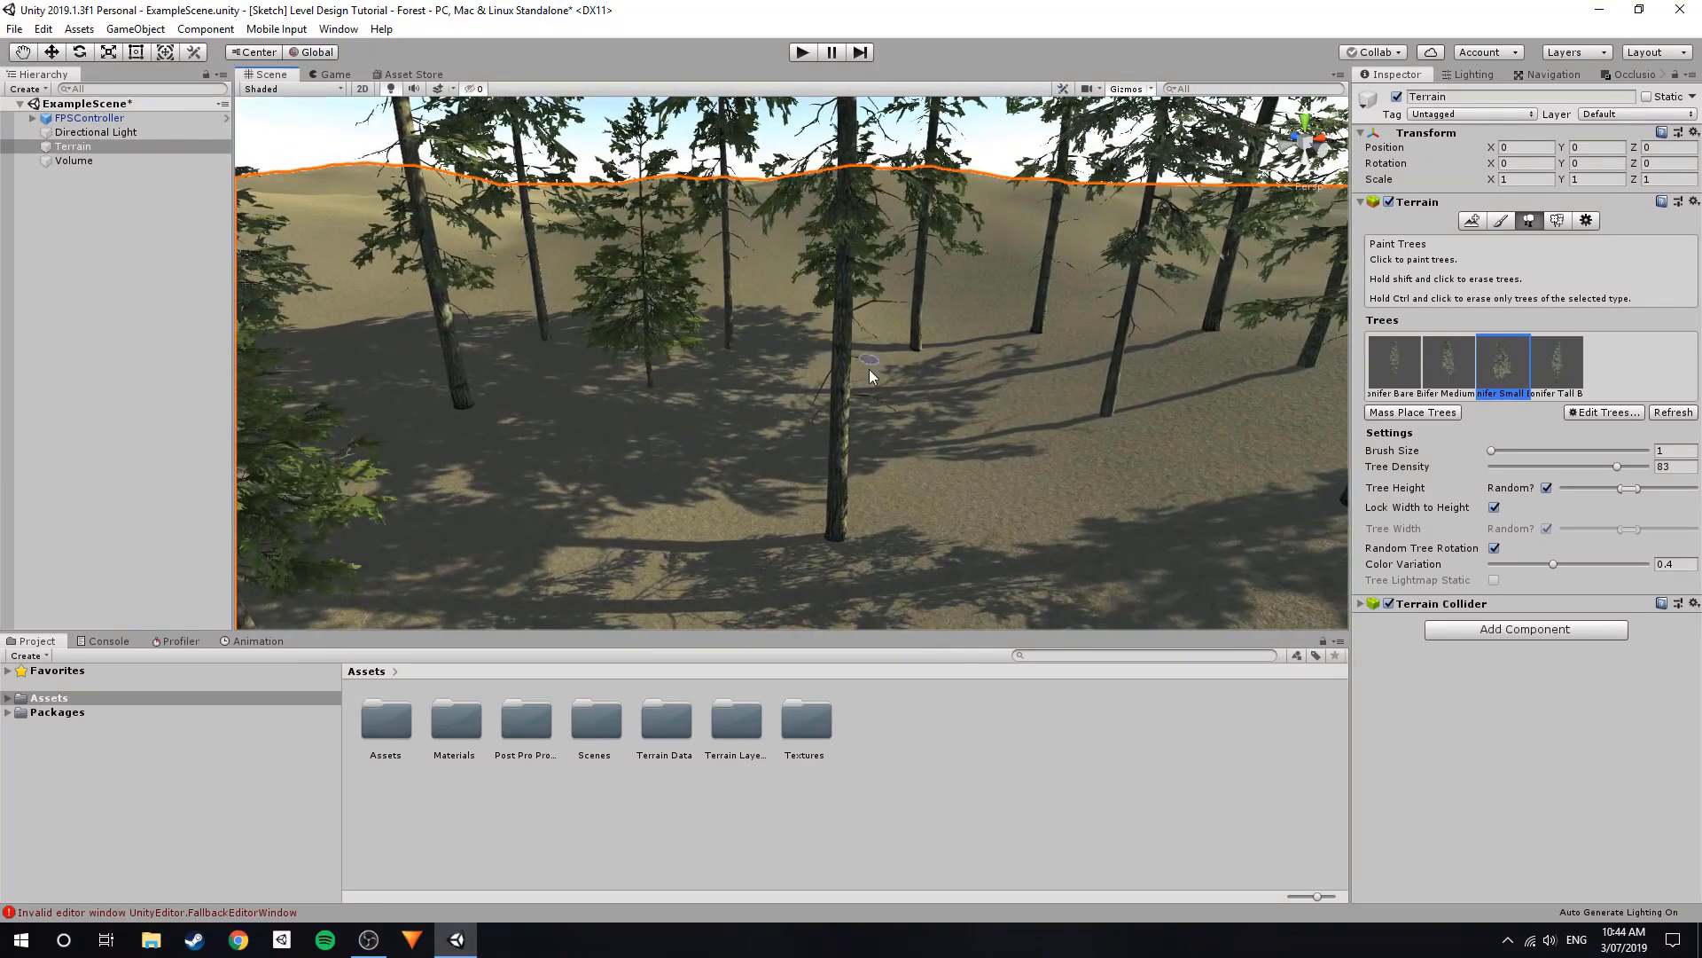
scroll(954, 438, up, 5)
click(590, 507)
click(1020, 438)
right_drag(710, 397, 881, 391)
click(163, 433)
Play-test the forest from the player's view, briefly show the rendering statistics, and end the play test.
click(346, 76)
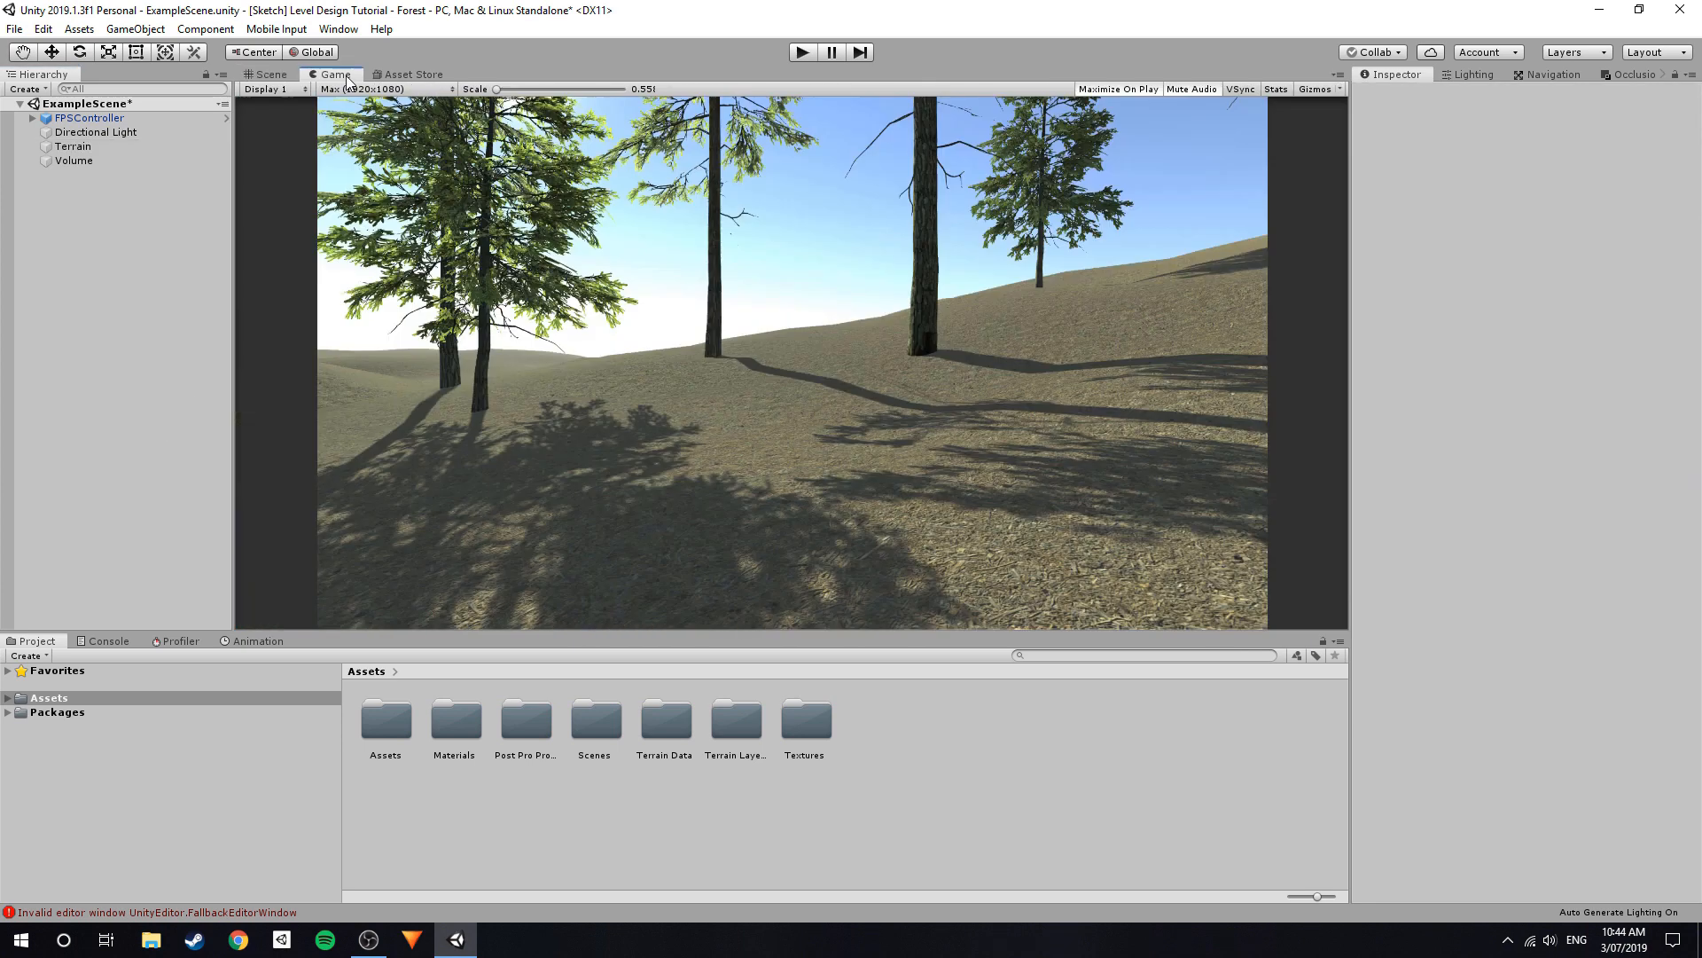
click(803, 54)
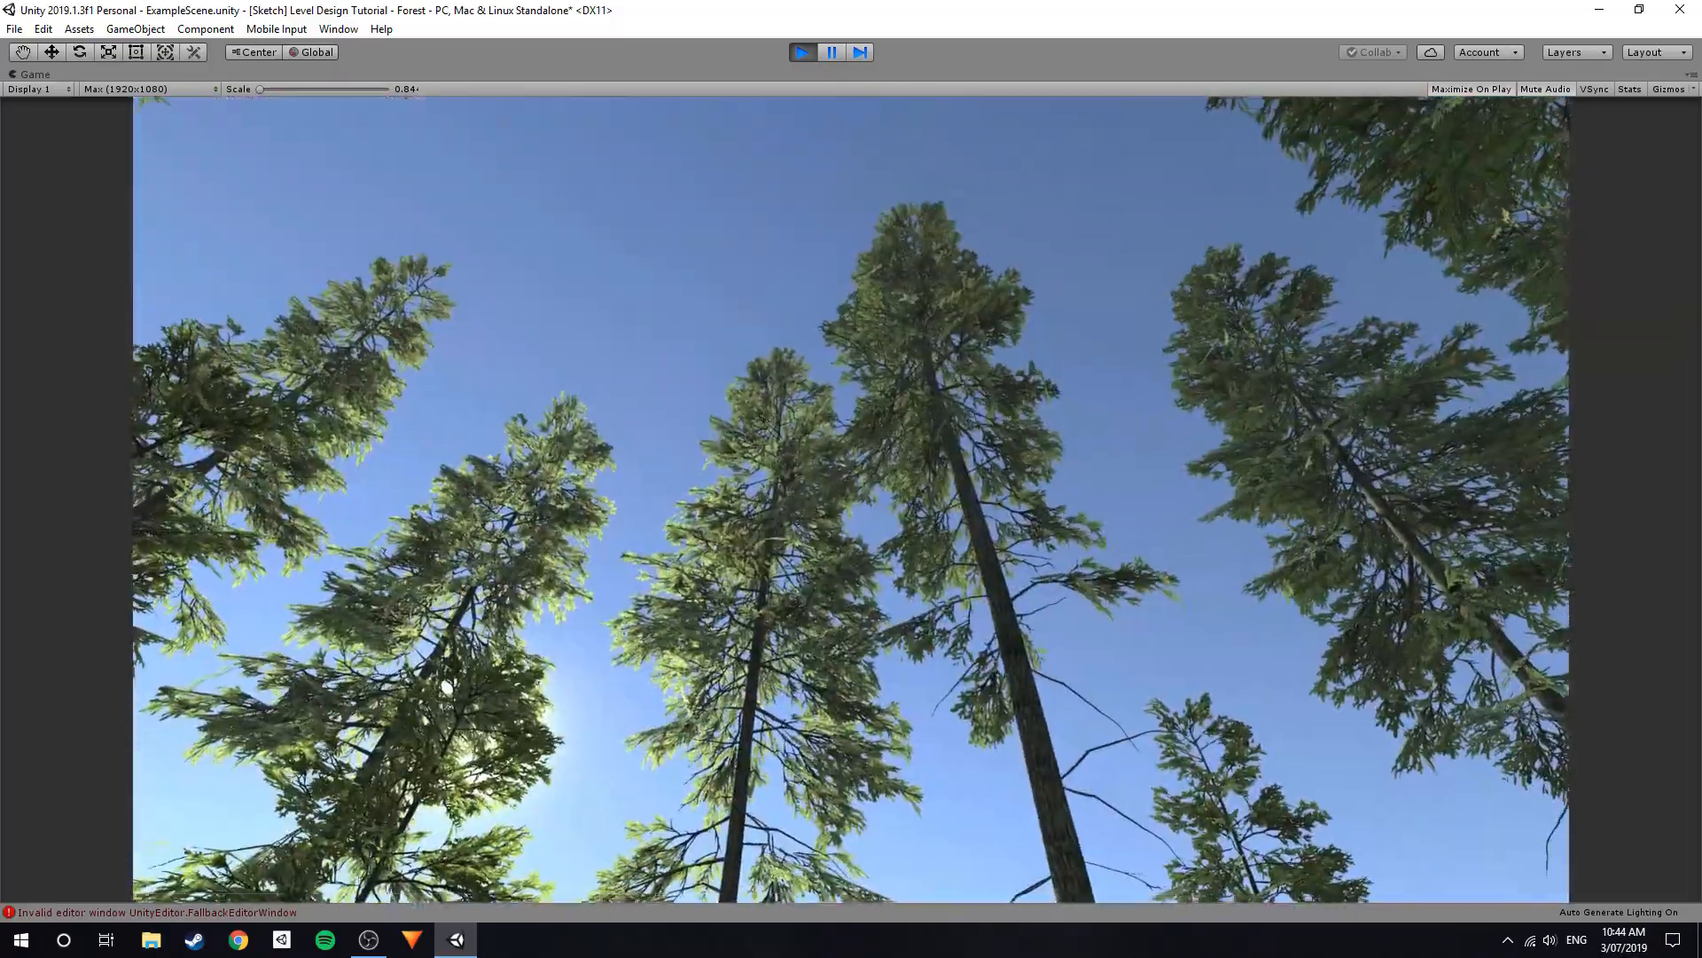
key(s)
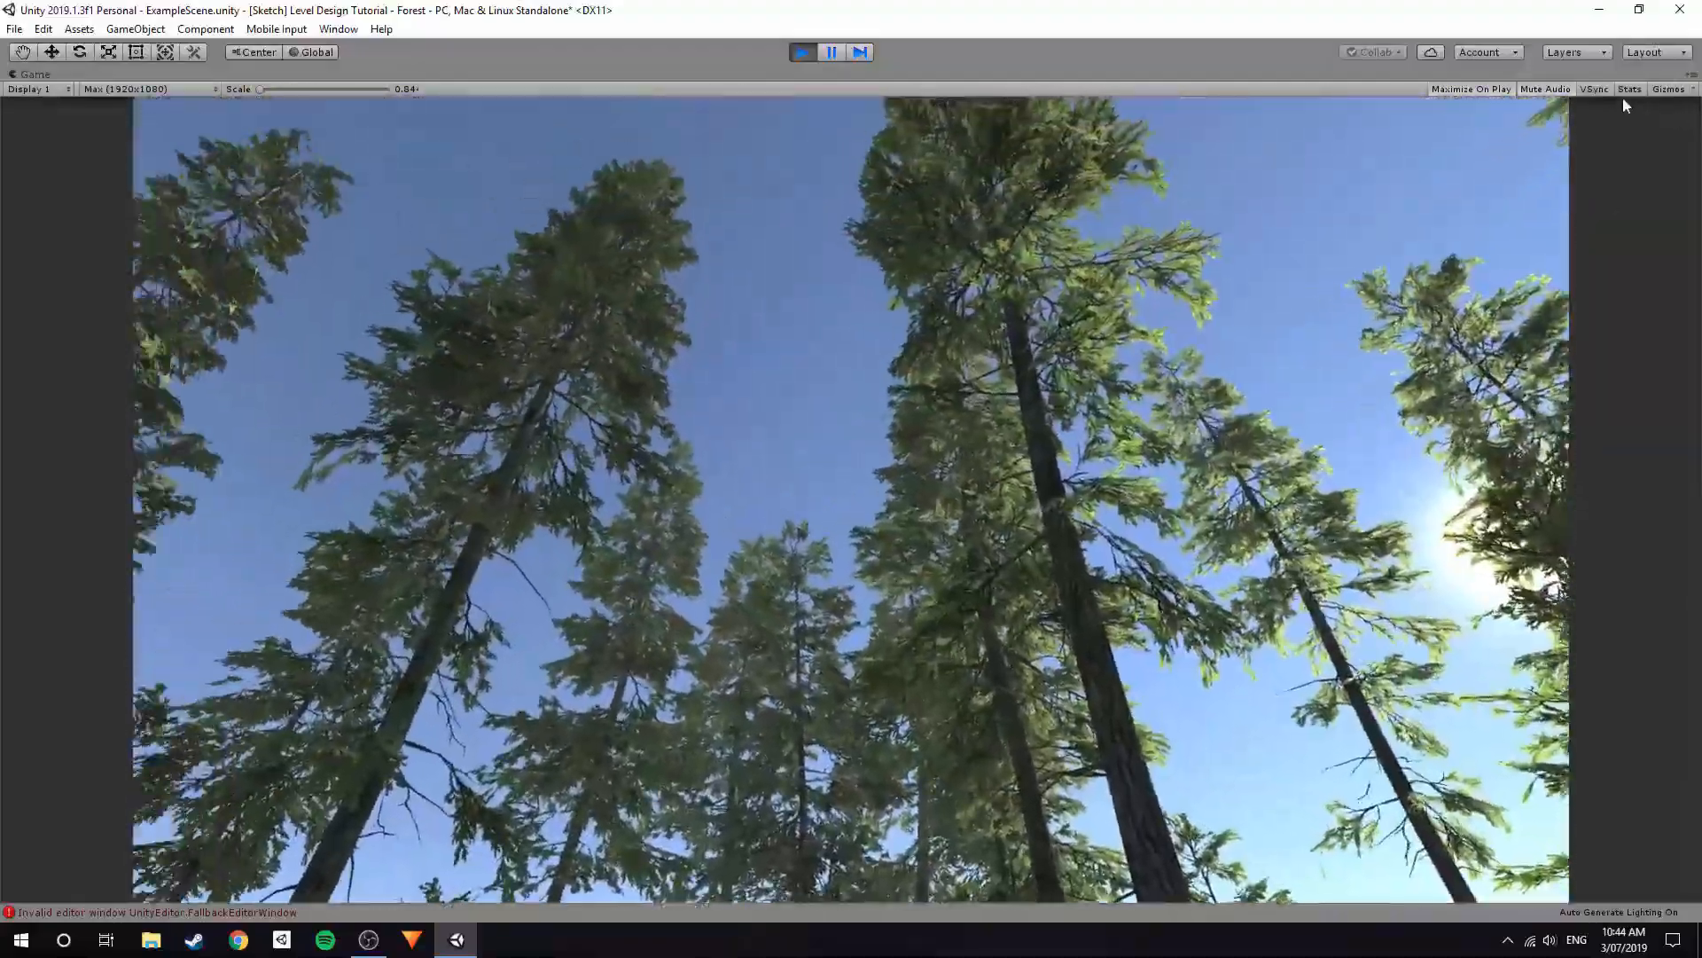
click(1629, 90)
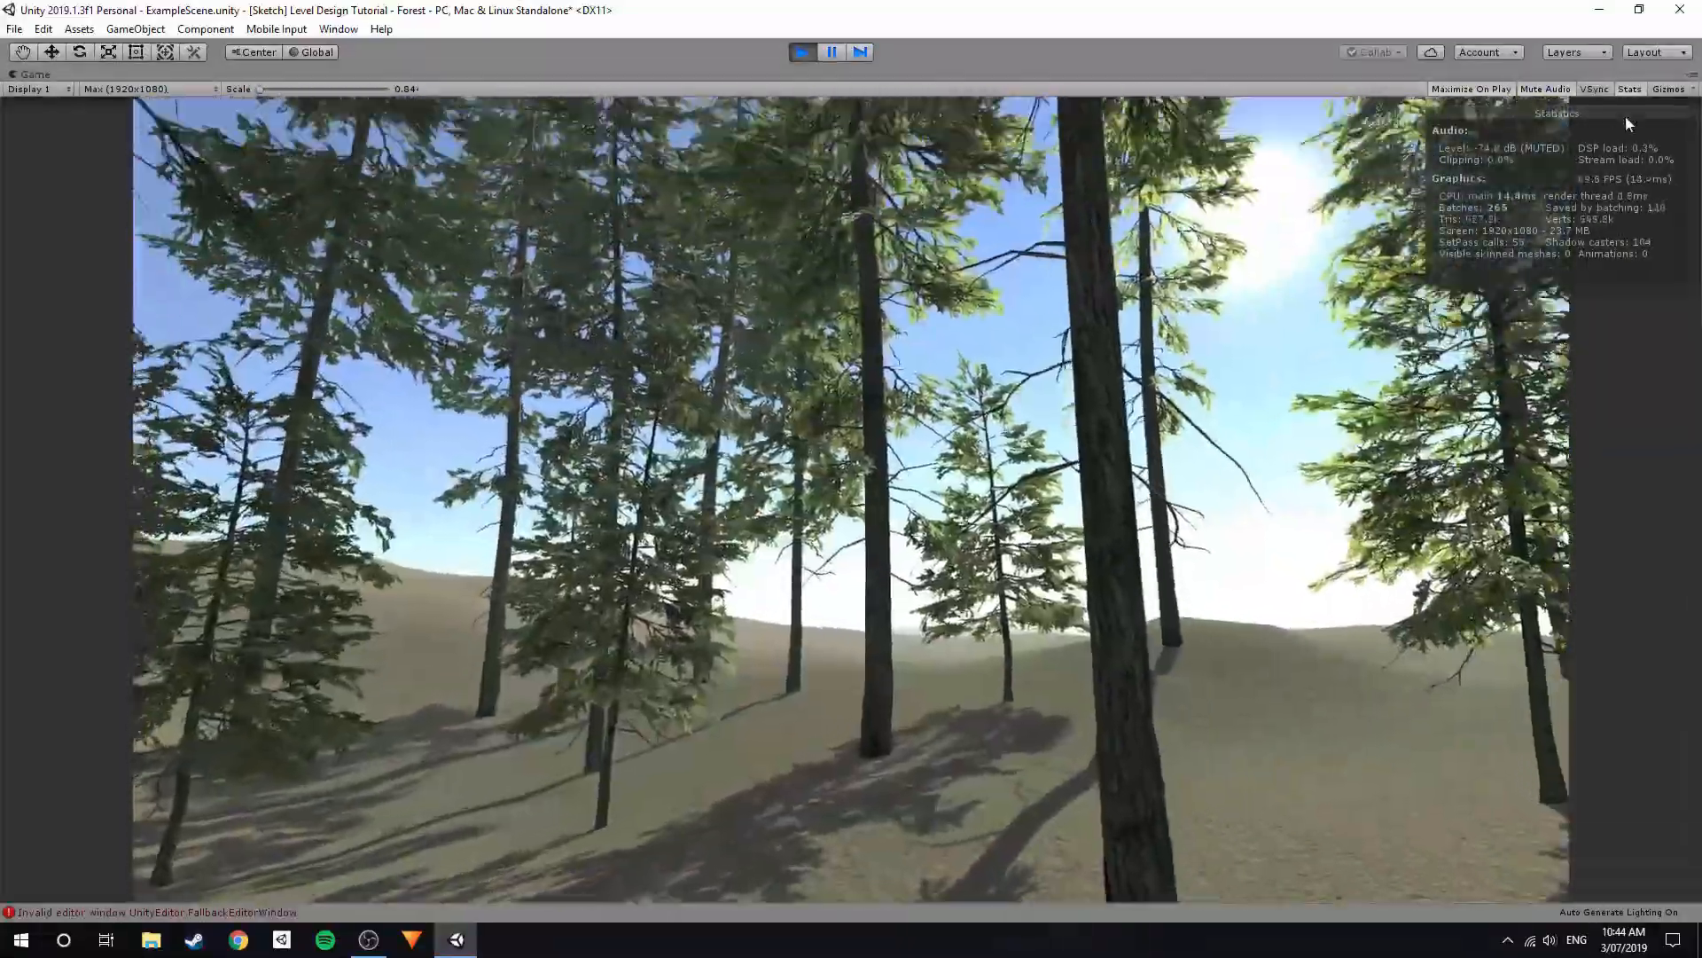
click(1629, 89)
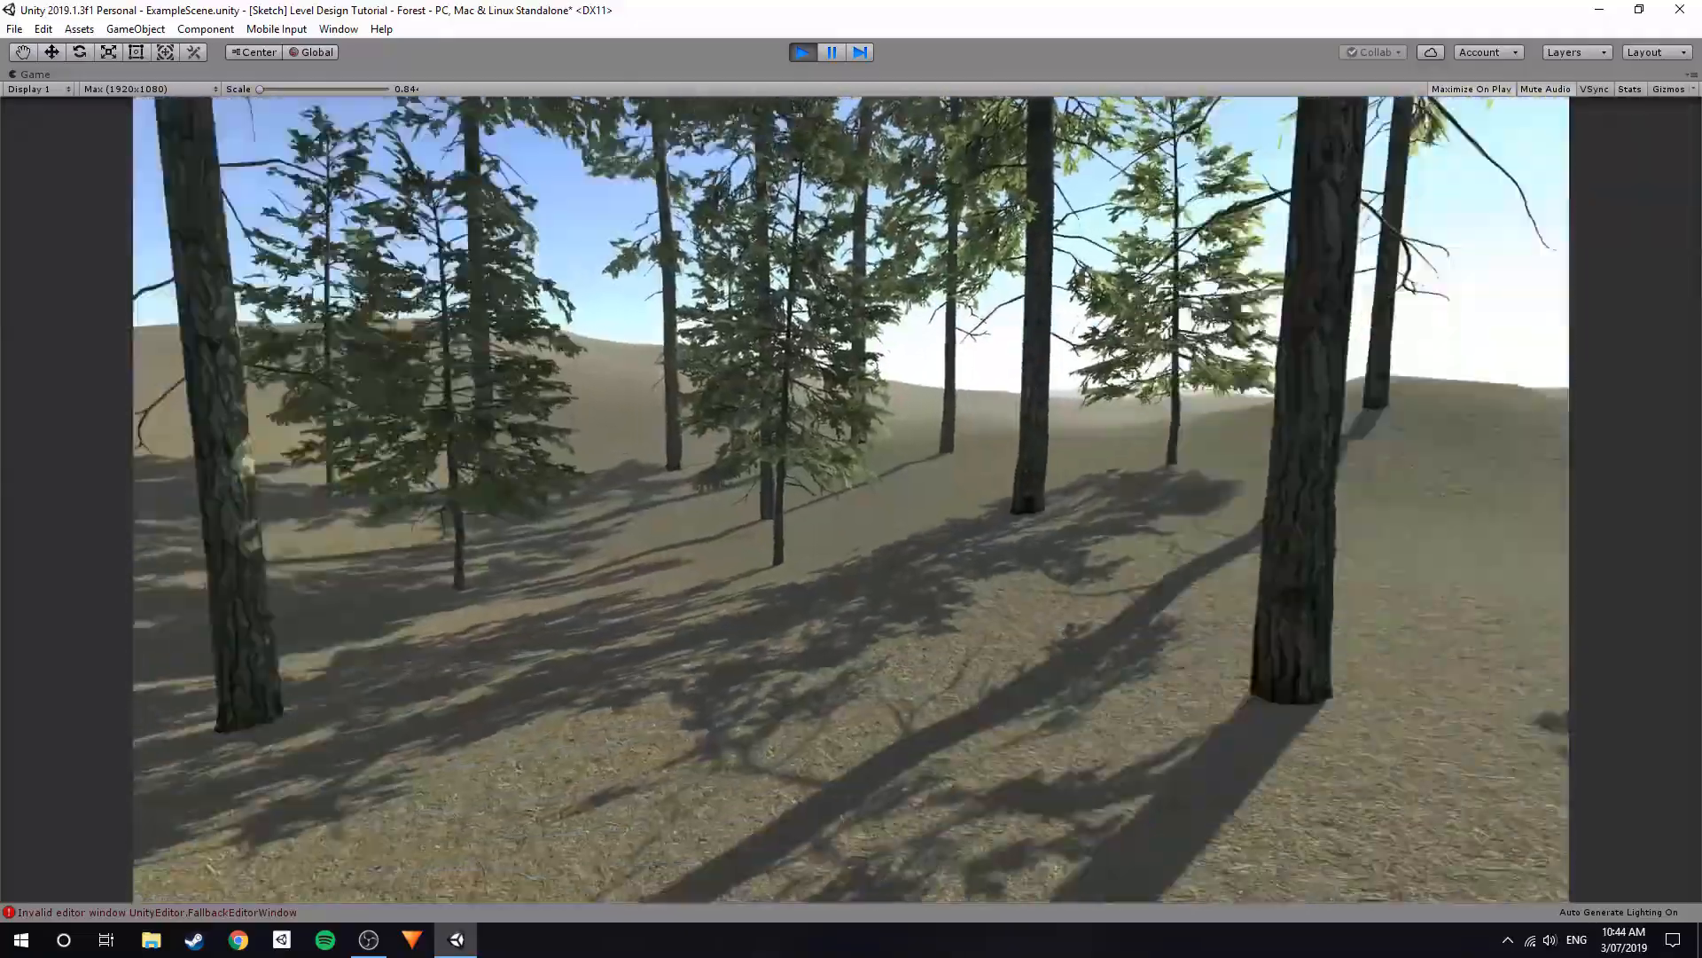
key(w)
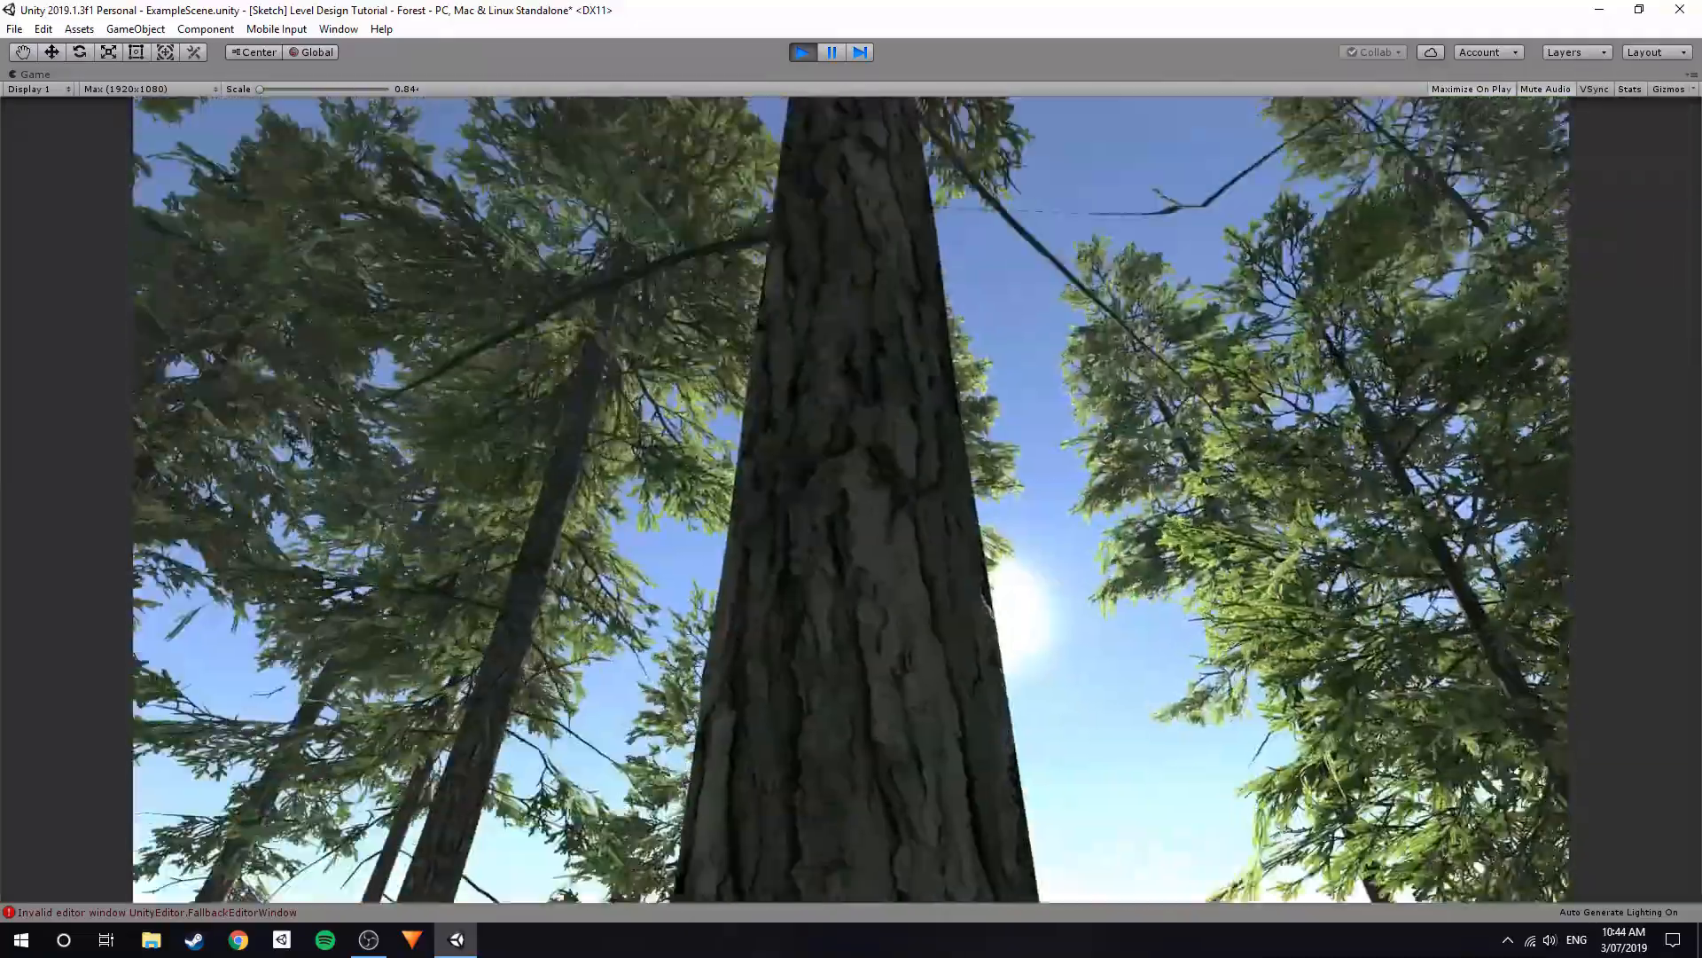
key(Escape)
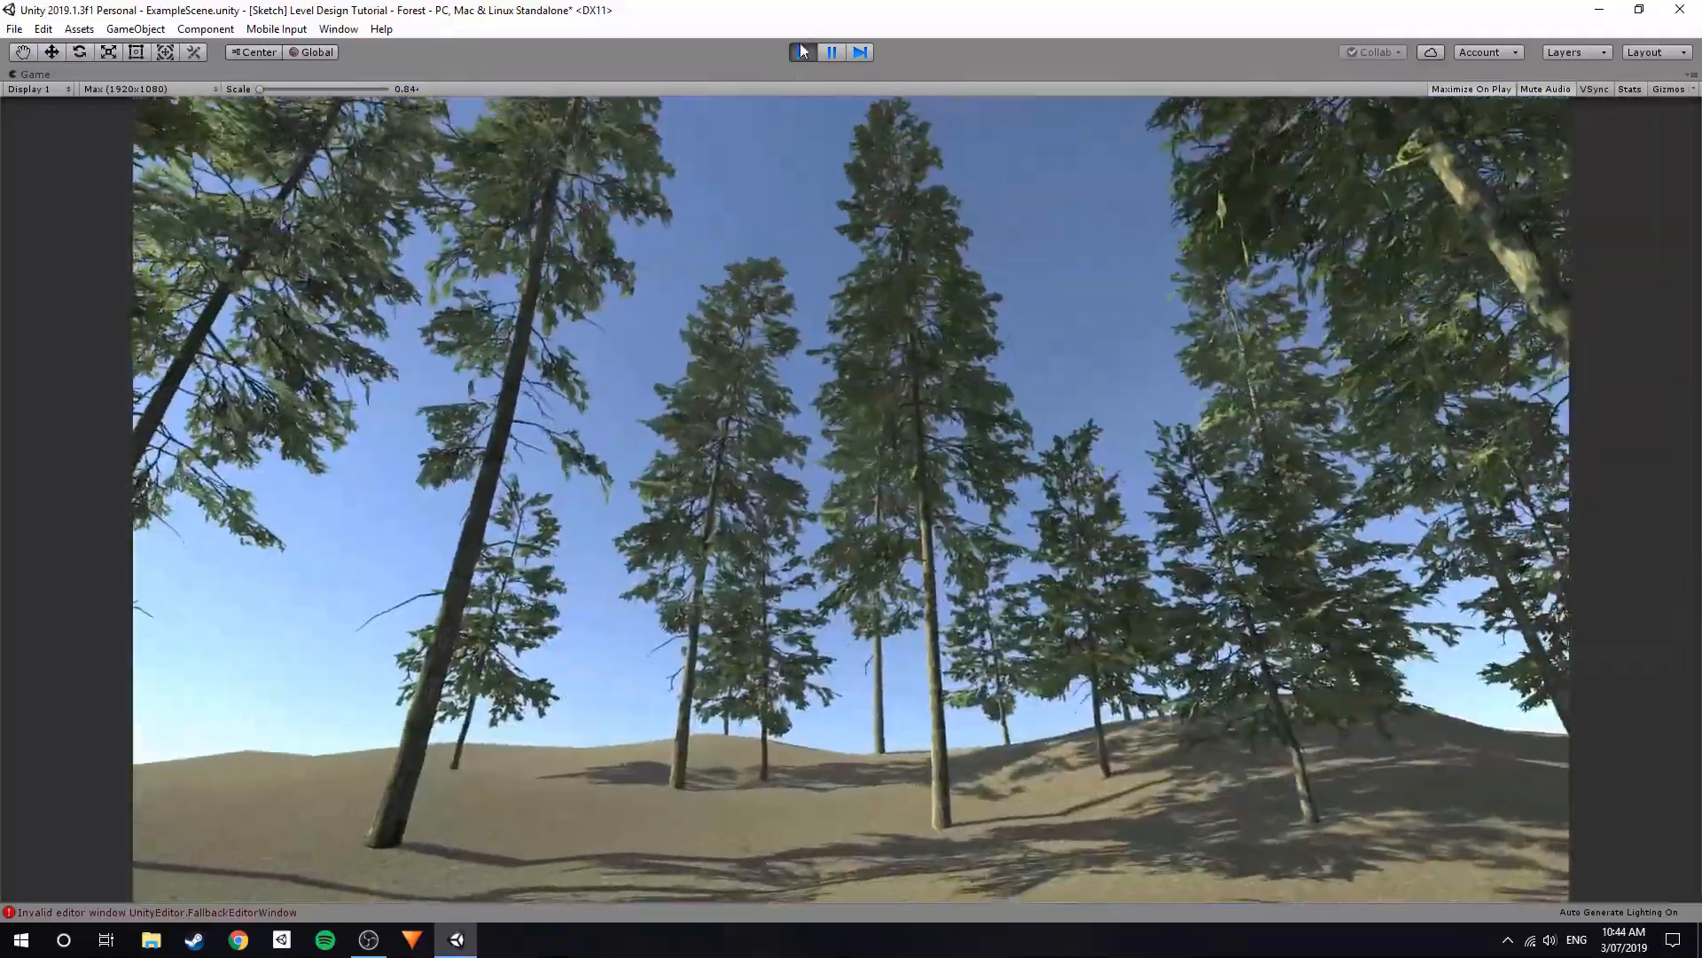
key(ctrl+p)
Return to the scene view, select the terrain below the grove and show its Paint Details settings.
click(272, 75)
right_drag(818, 266, 1002, 355)
key(s)
key(a)
click(830, 380)
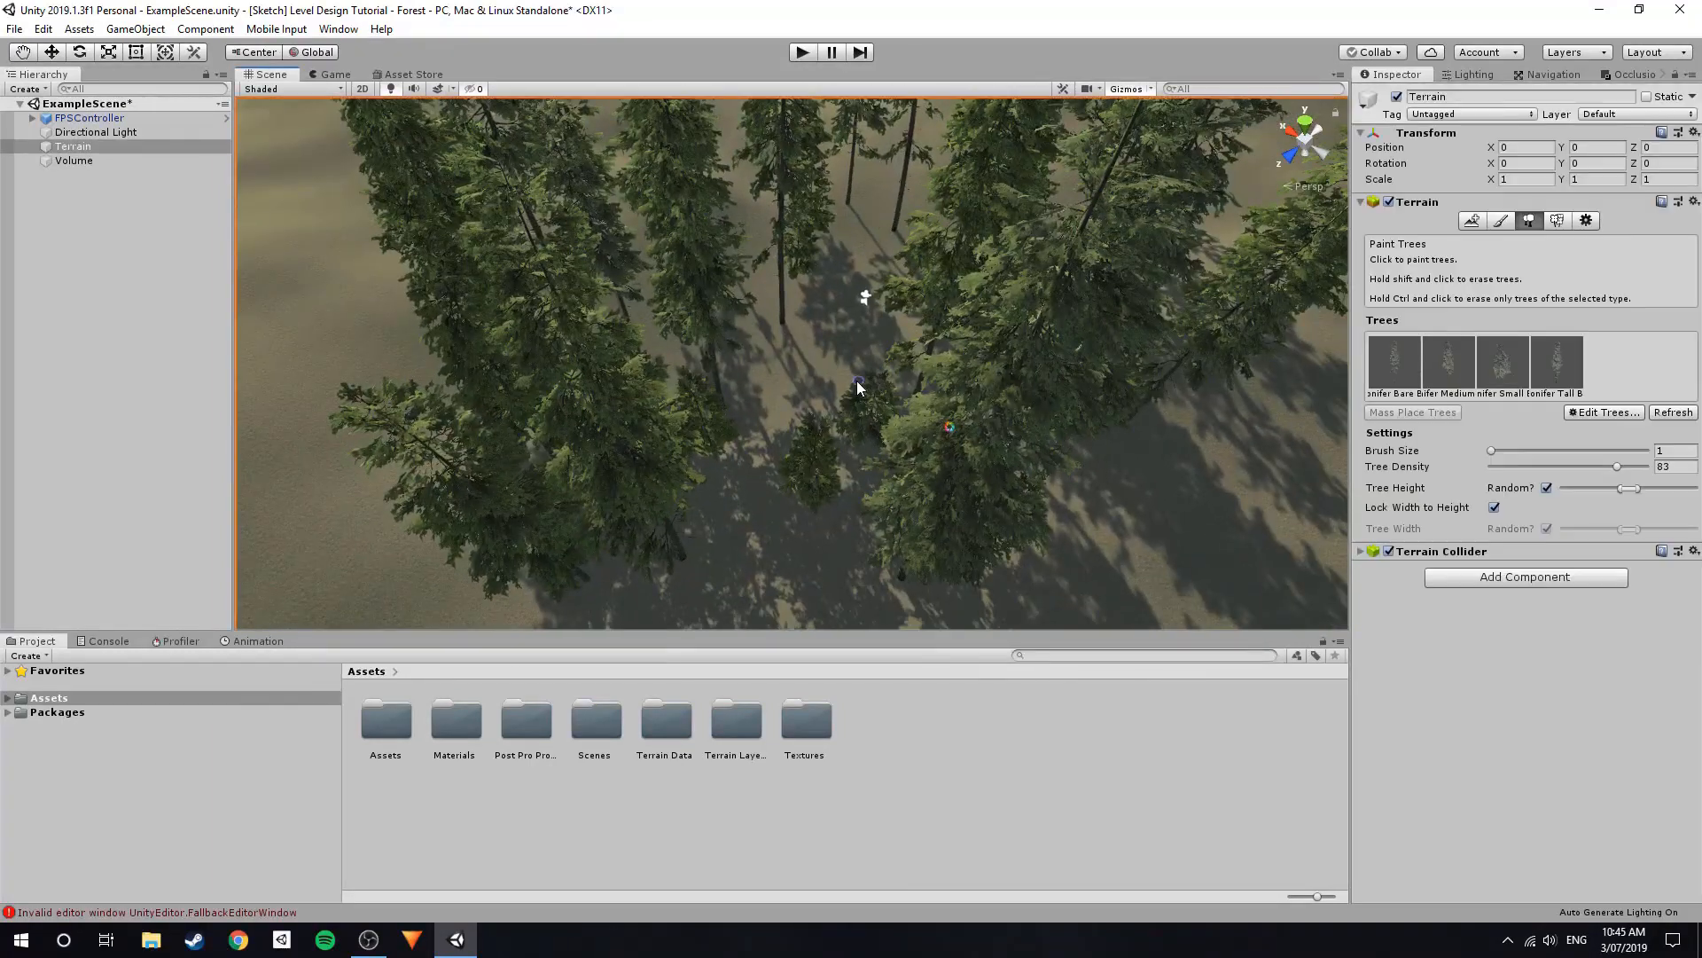
click(1557, 222)
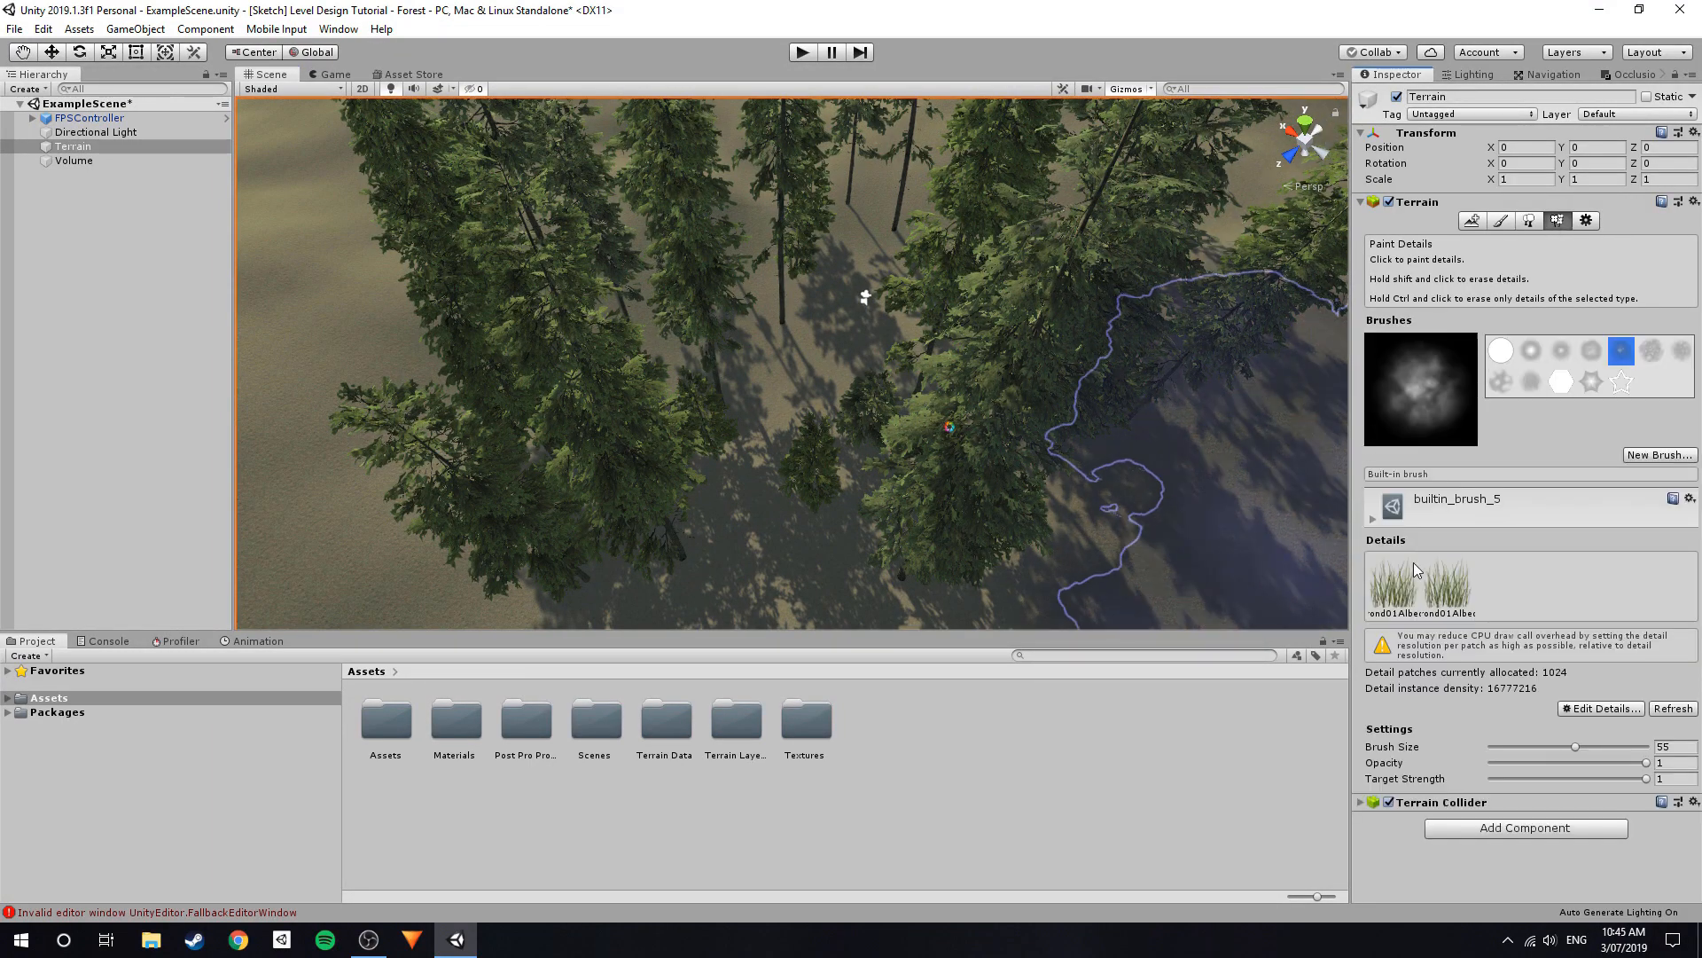
Review the Volume object's Post Process Volume and the Post Process Layer on FirstPersonCharacter.
click(98, 161)
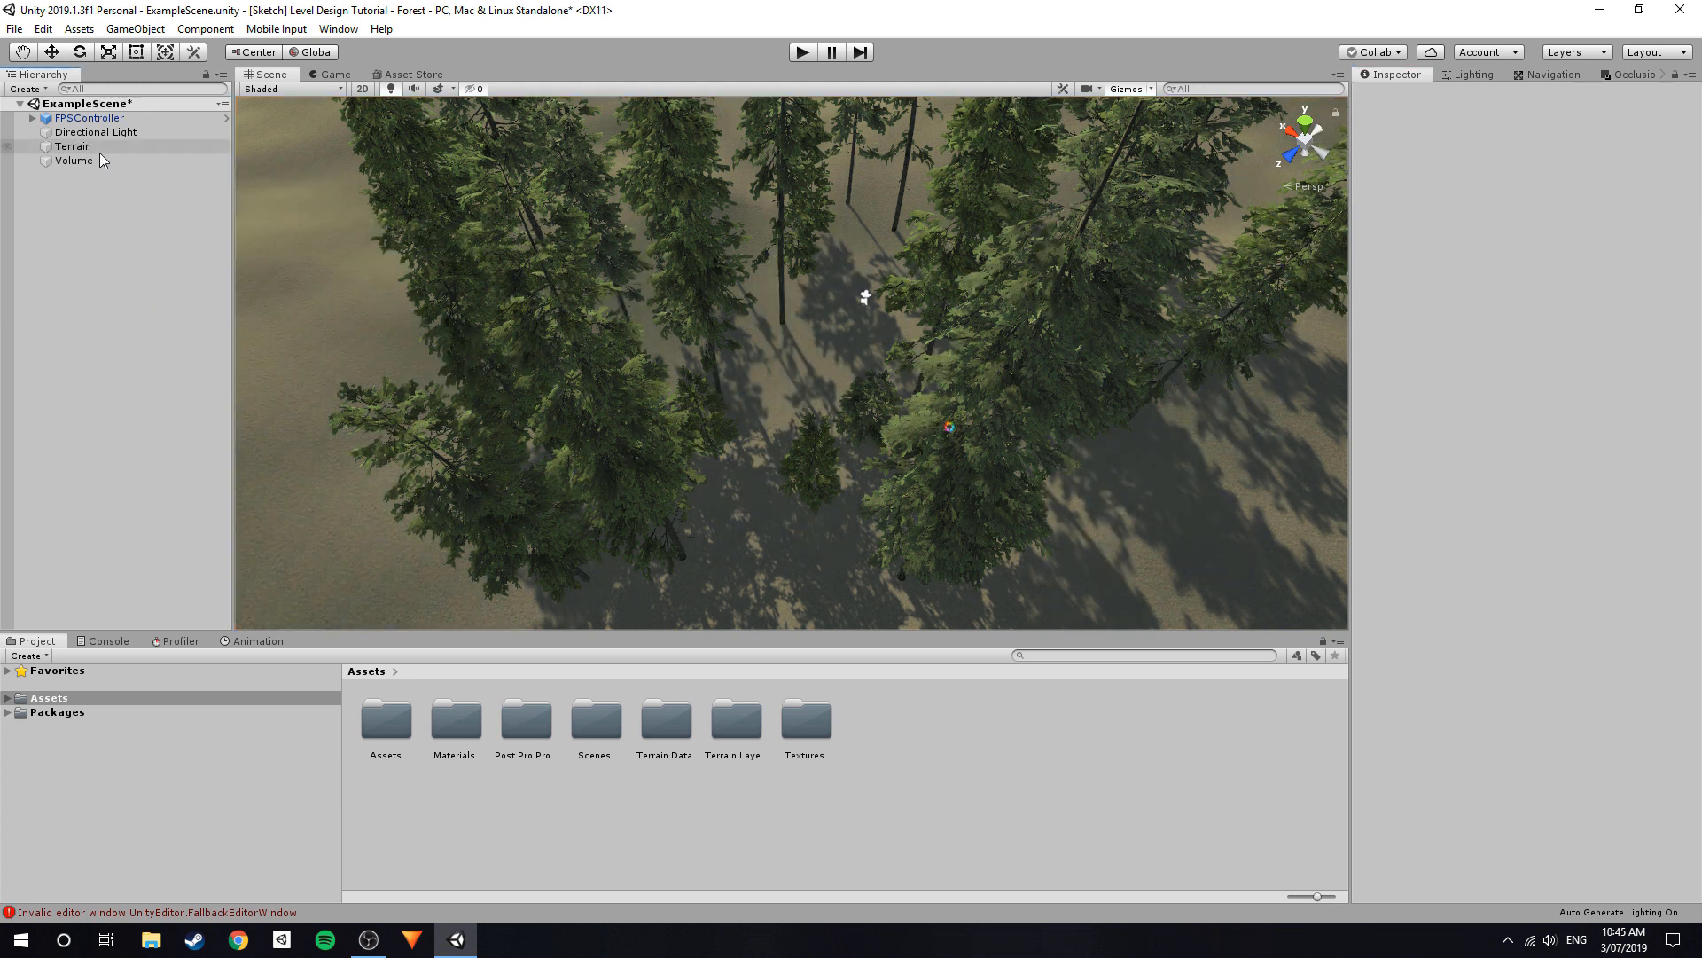
right_drag(947, 408, 1049, 337)
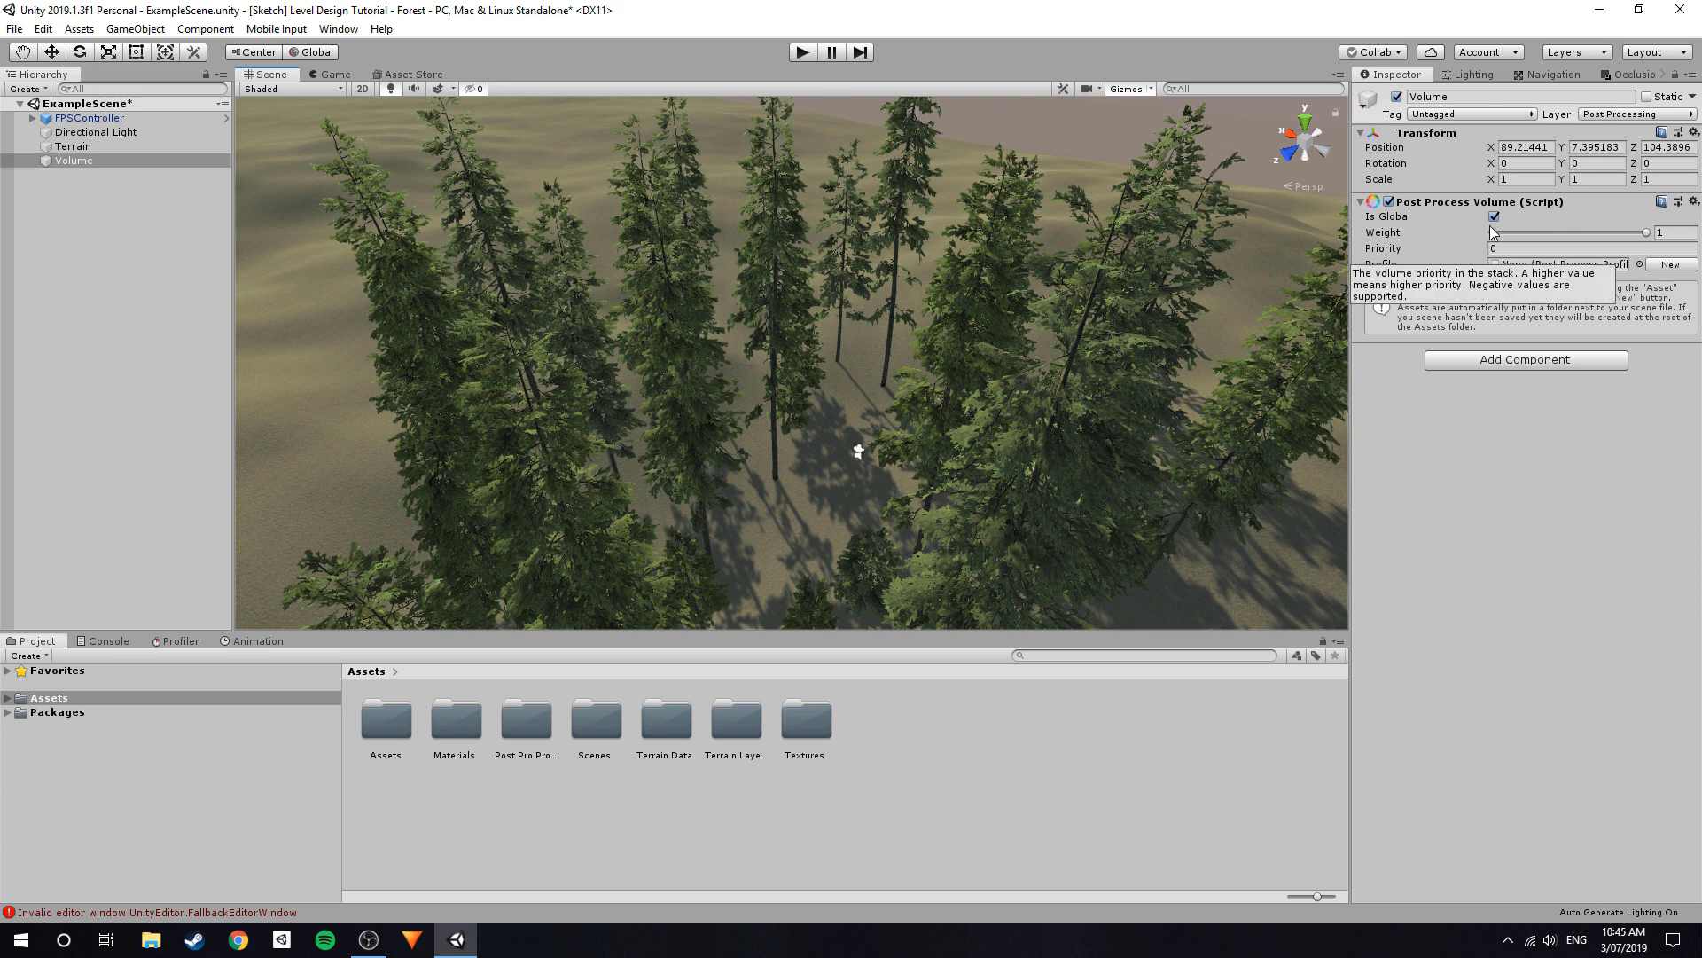
click(31, 124)
click(31, 120)
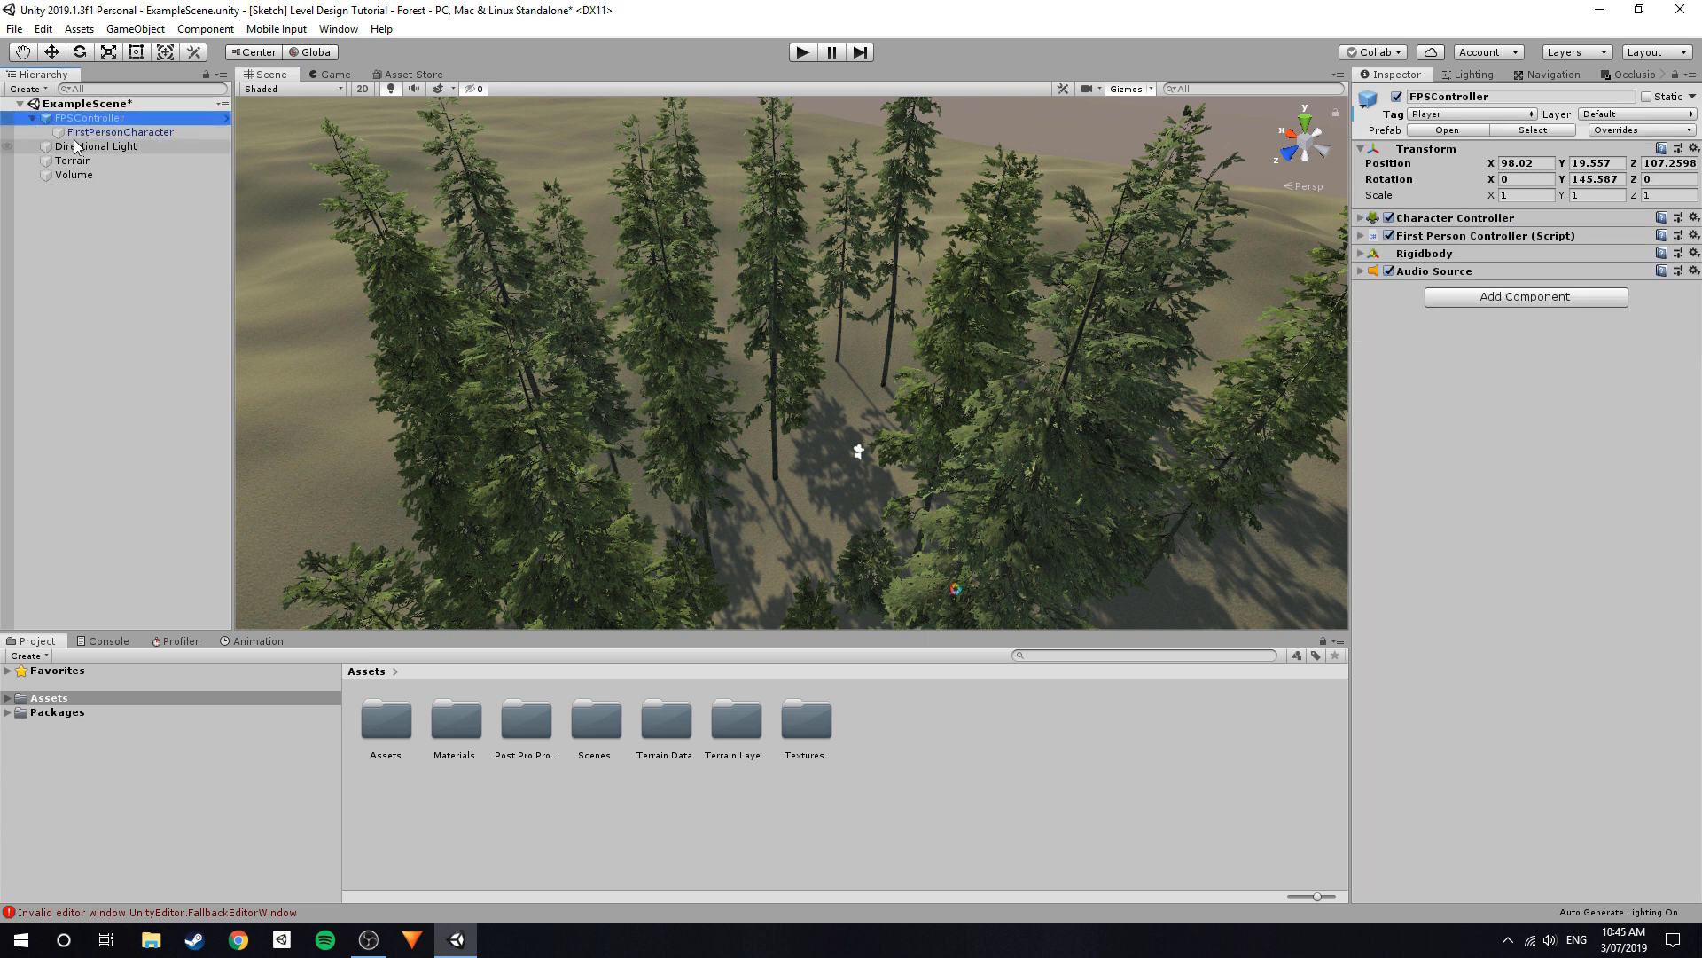
click(116, 132)
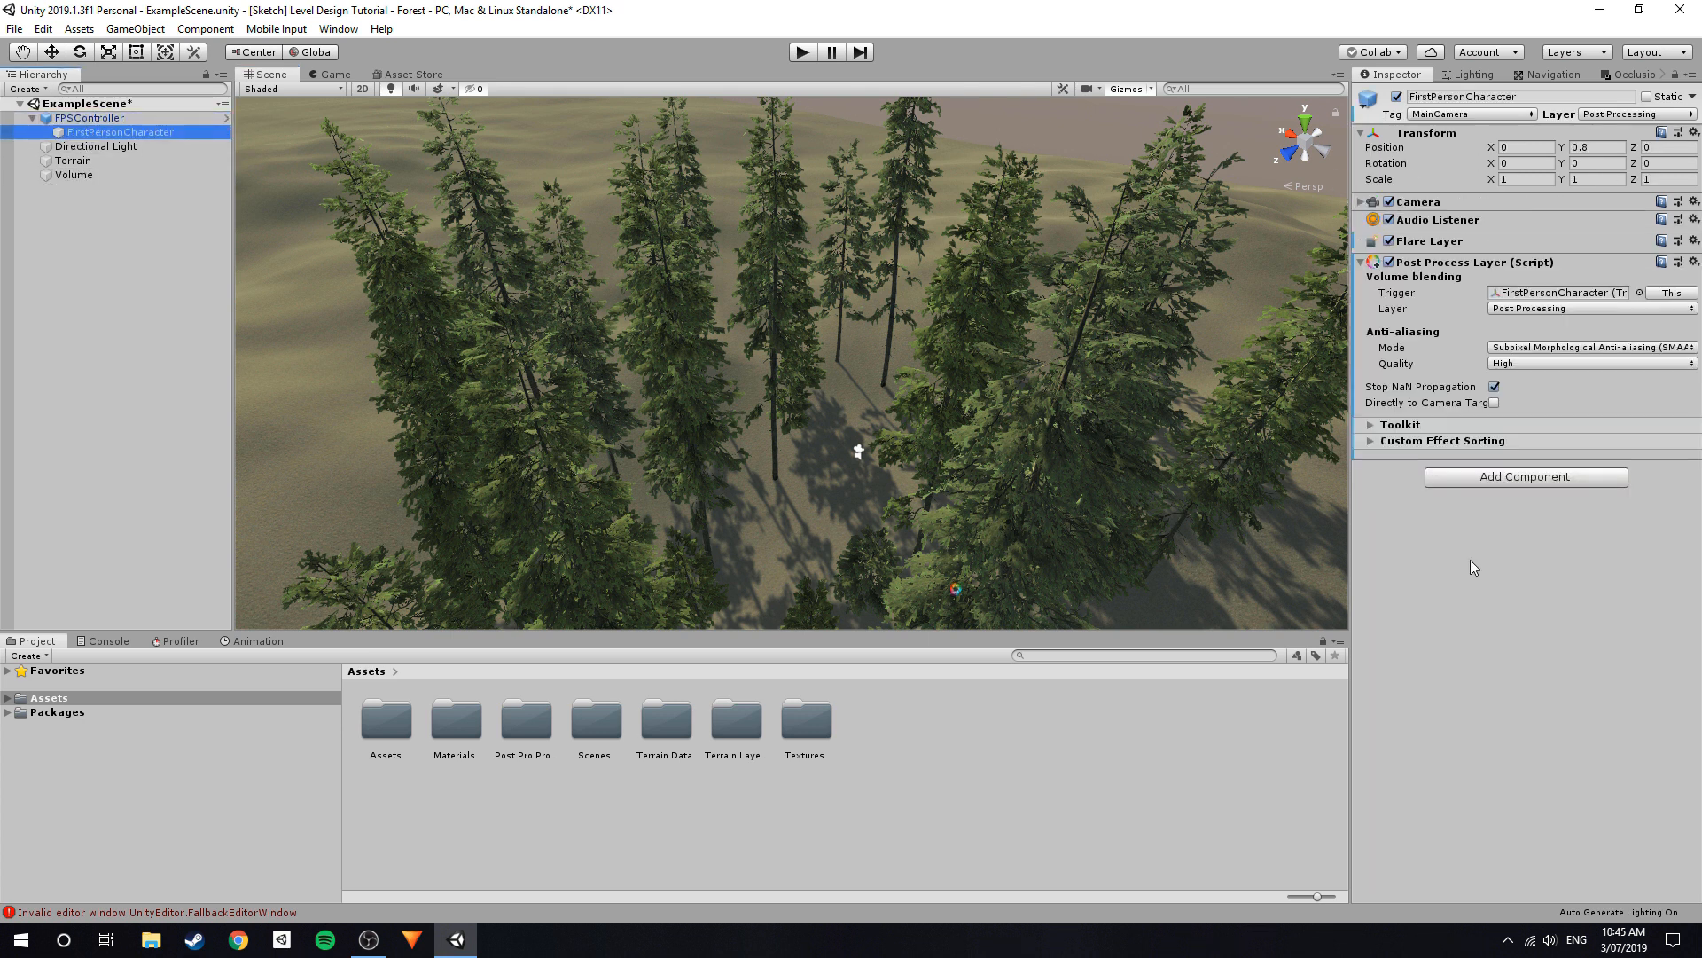
Check the project's user layers for Post Processing and the layer assigned to FirstPersonCharacter.
click(1603, 115)
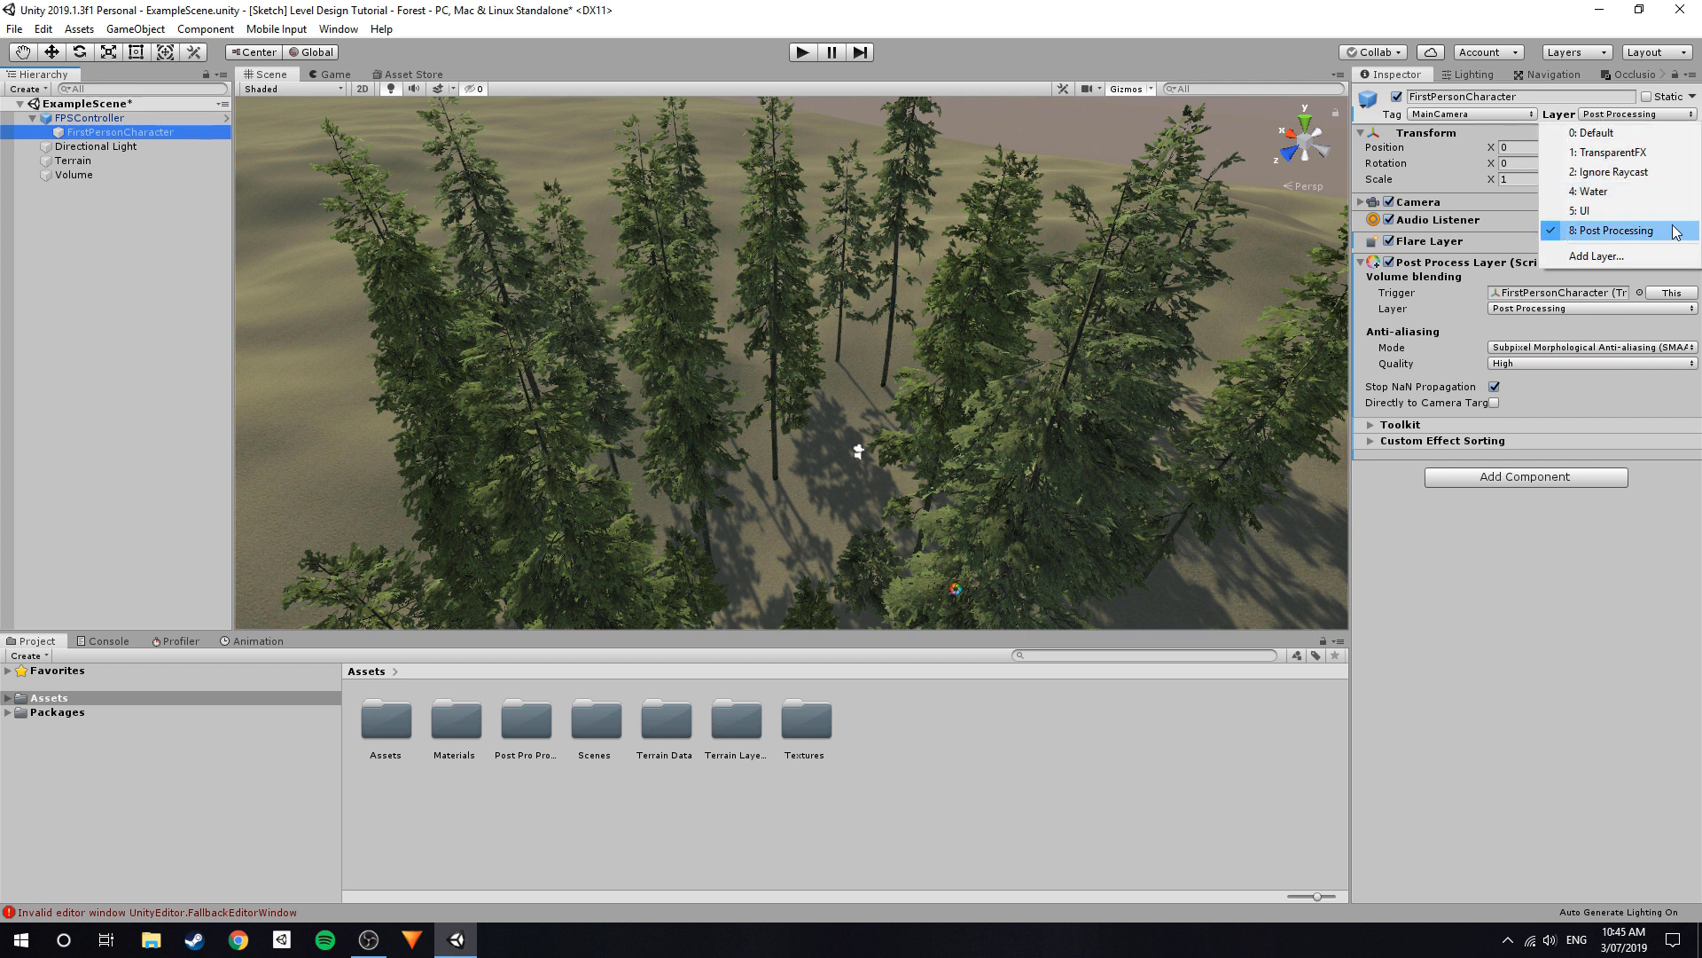
click(1607, 256)
click(1516, 326)
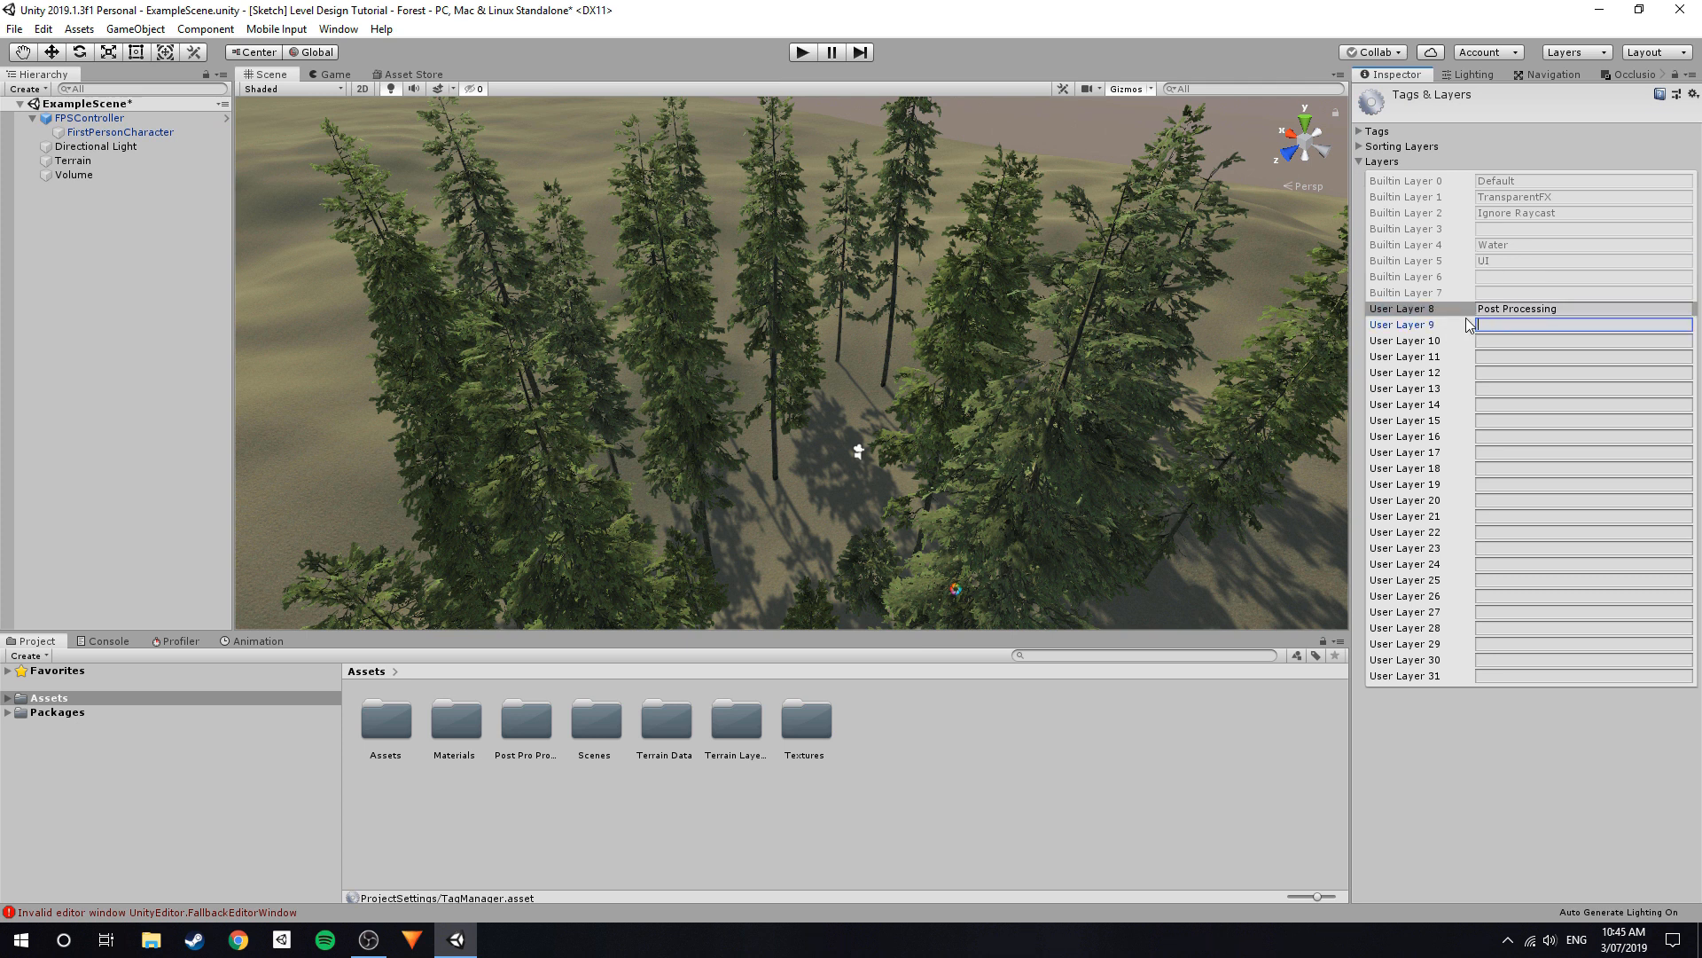
click(131, 133)
click(1611, 116)
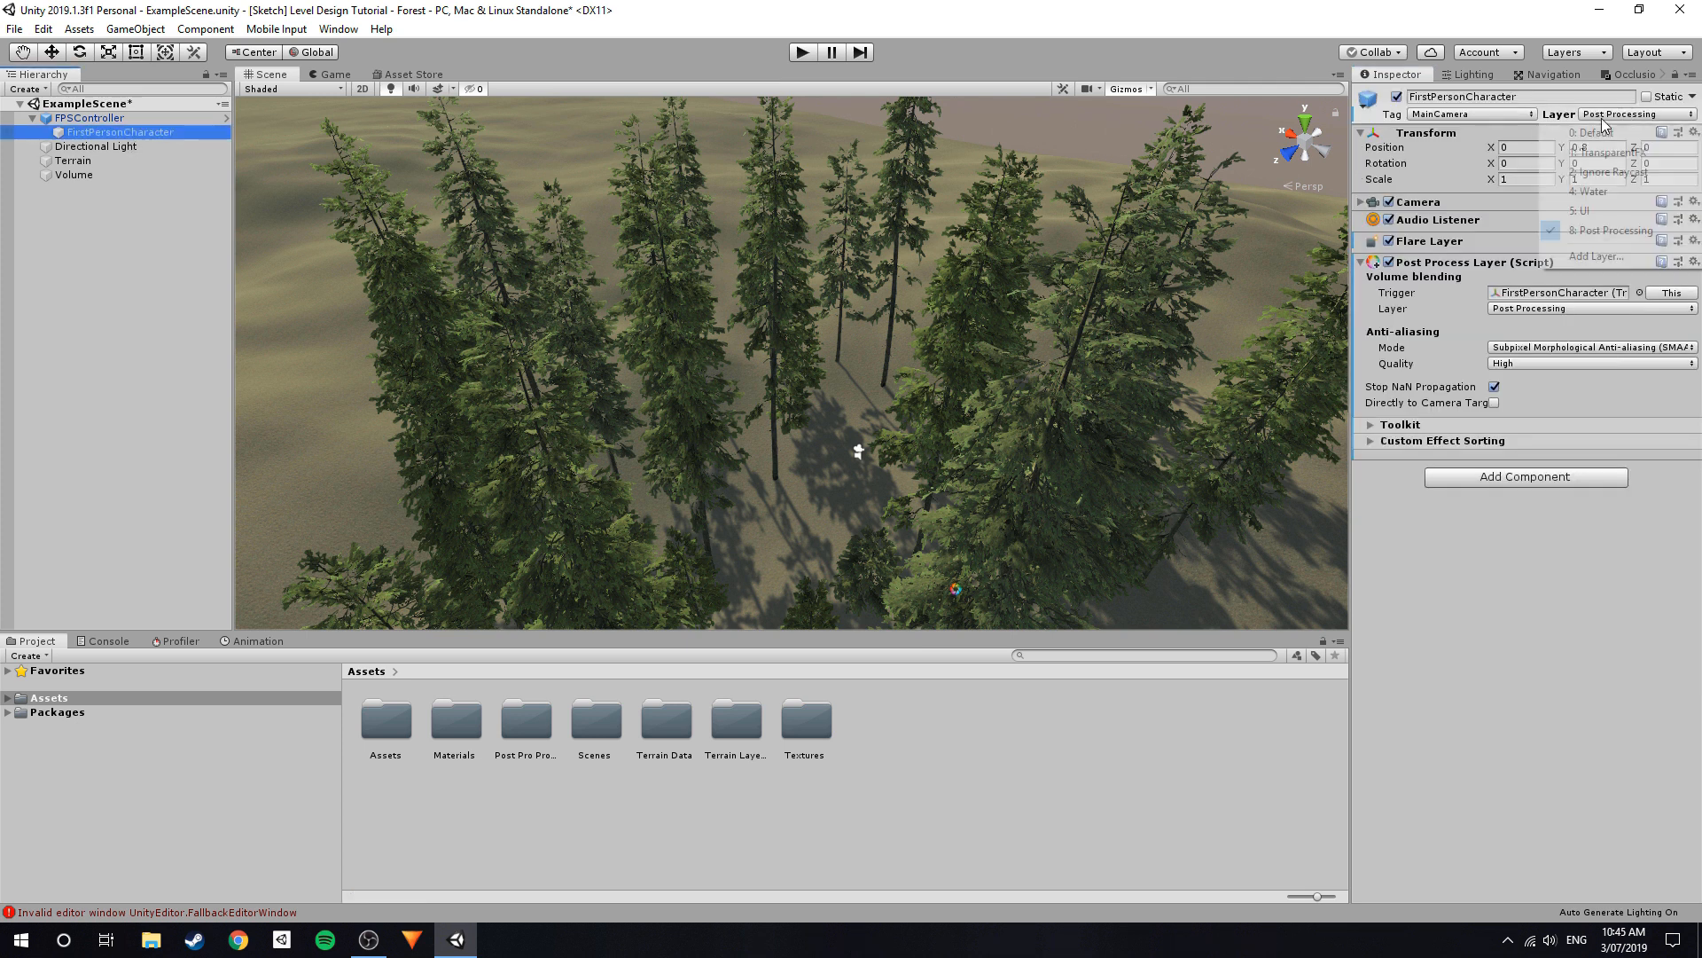
click(1558, 508)
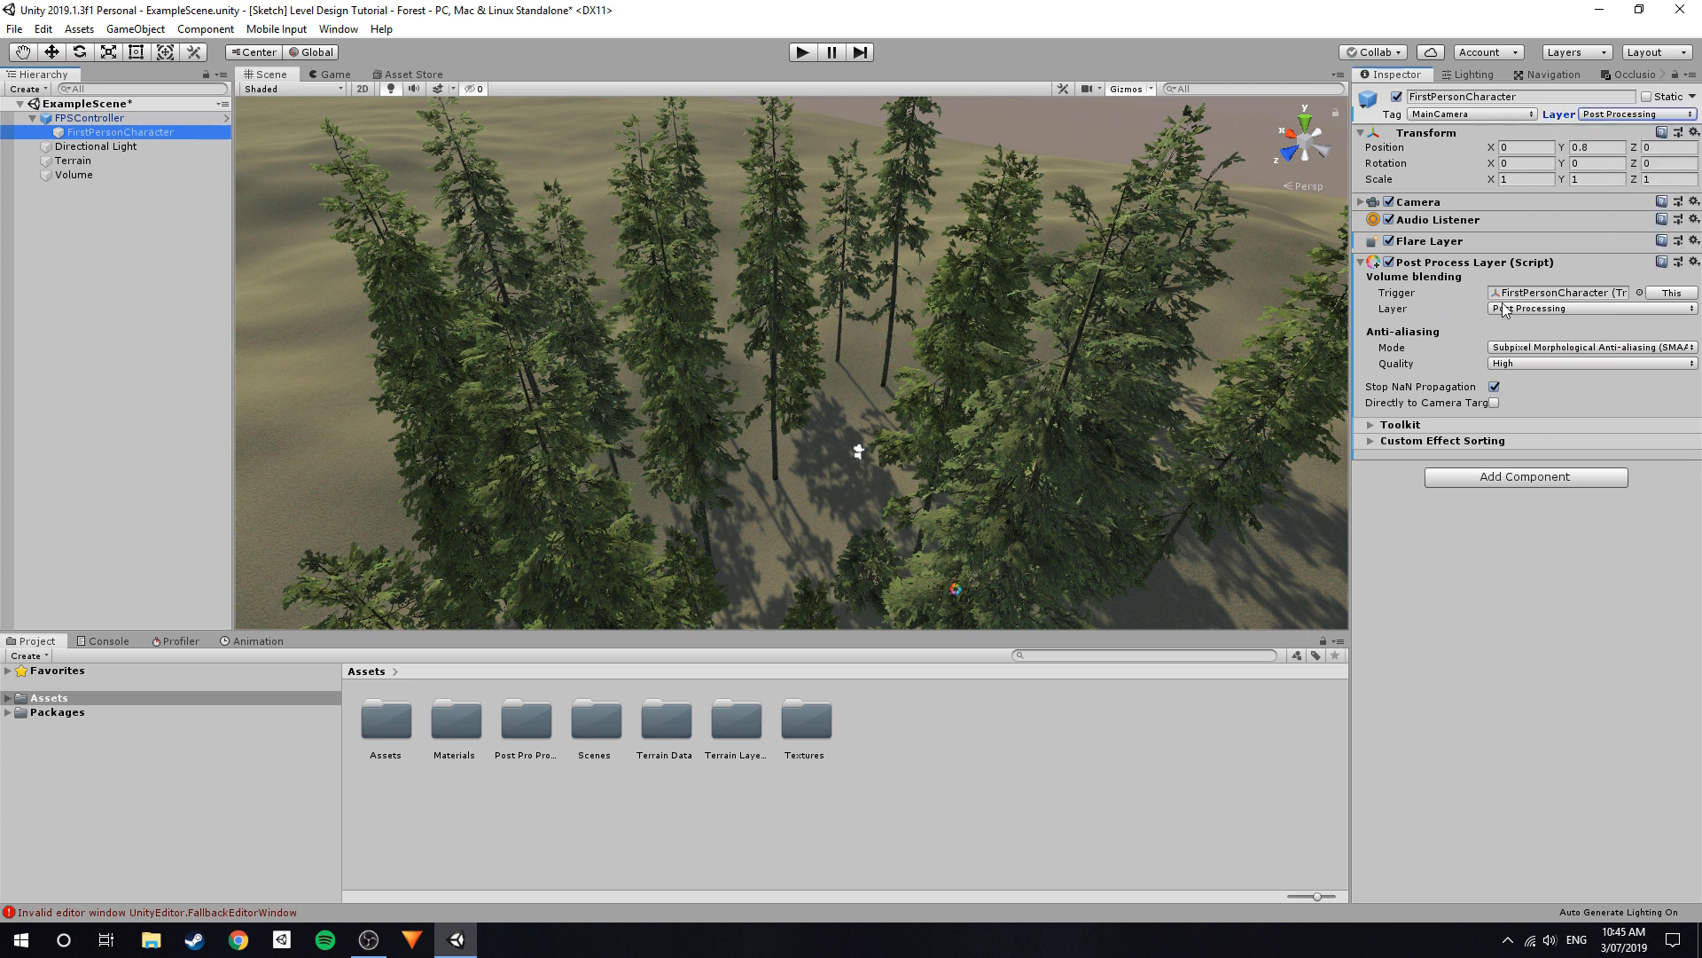
Recheck the Volume object's profile setting, clear the Console messages and return to the project assets.
click(114, 176)
right_drag(797, 264, 957, 293)
right_drag(767, 152, 640, 196)
right_drag(612, 568, 610, 539)
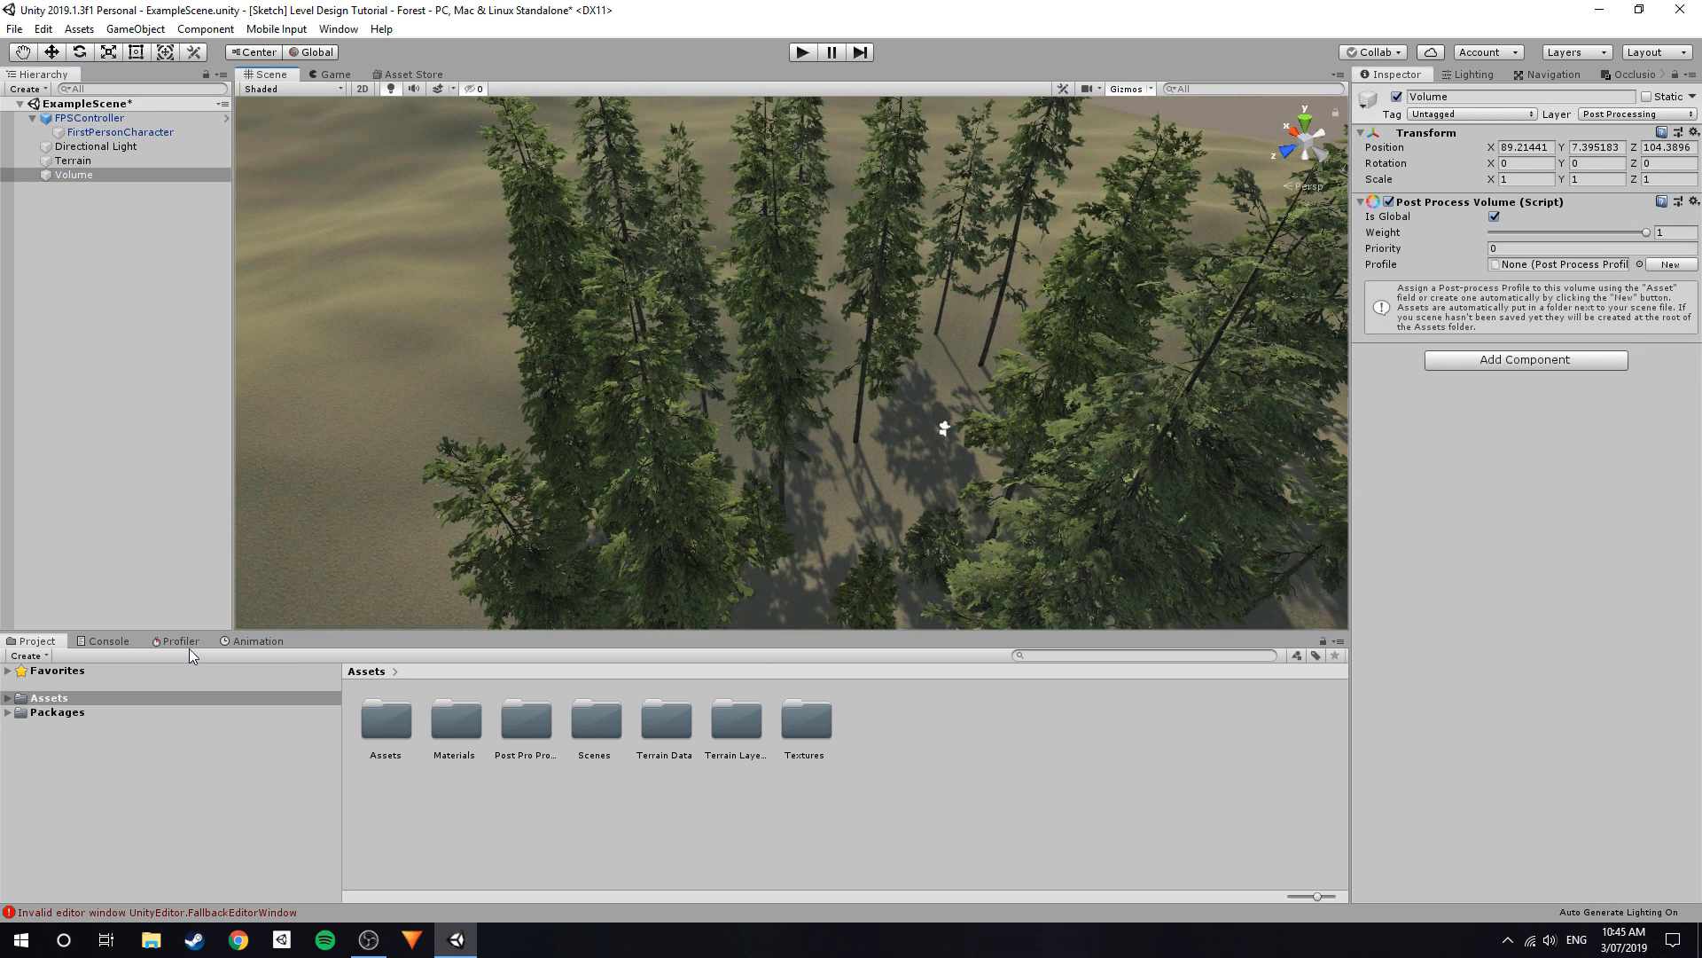
click(91, 642)
click(13, 656)
click(23, 644)
Create a Post-processing Profile named Test in the Assets folder.
right_drag(802, 596, 913, 532)
click(922, 774)
right_drag(994, 434, 865, 568)
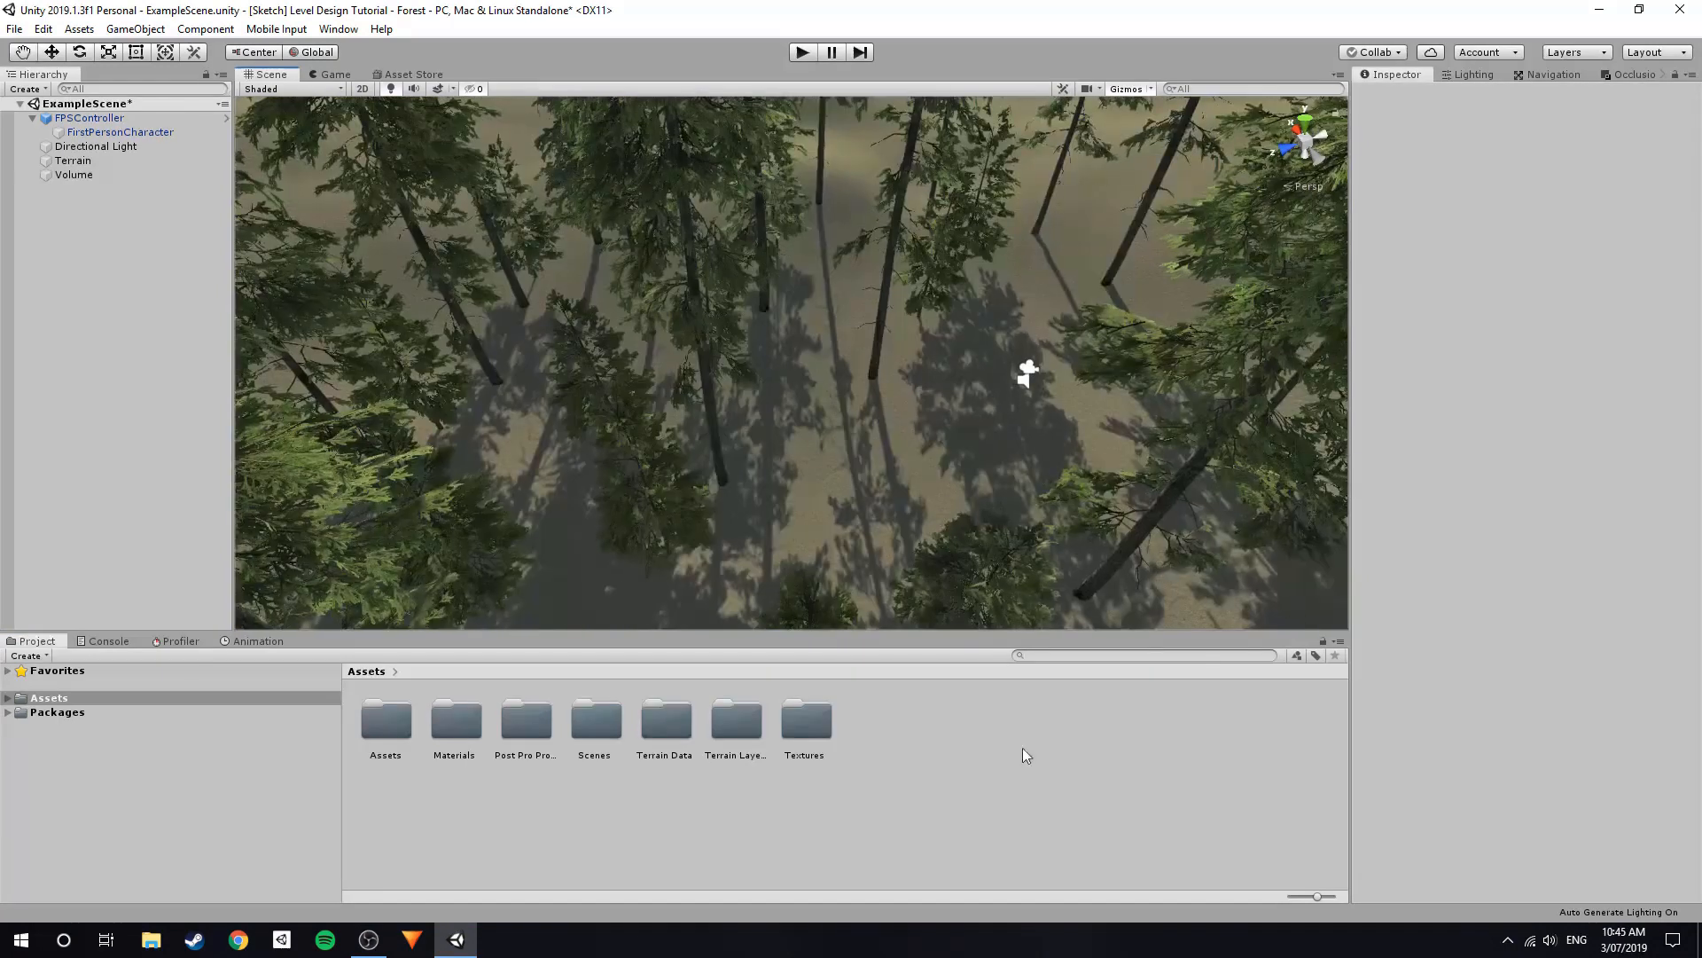
right_click(921, 706)
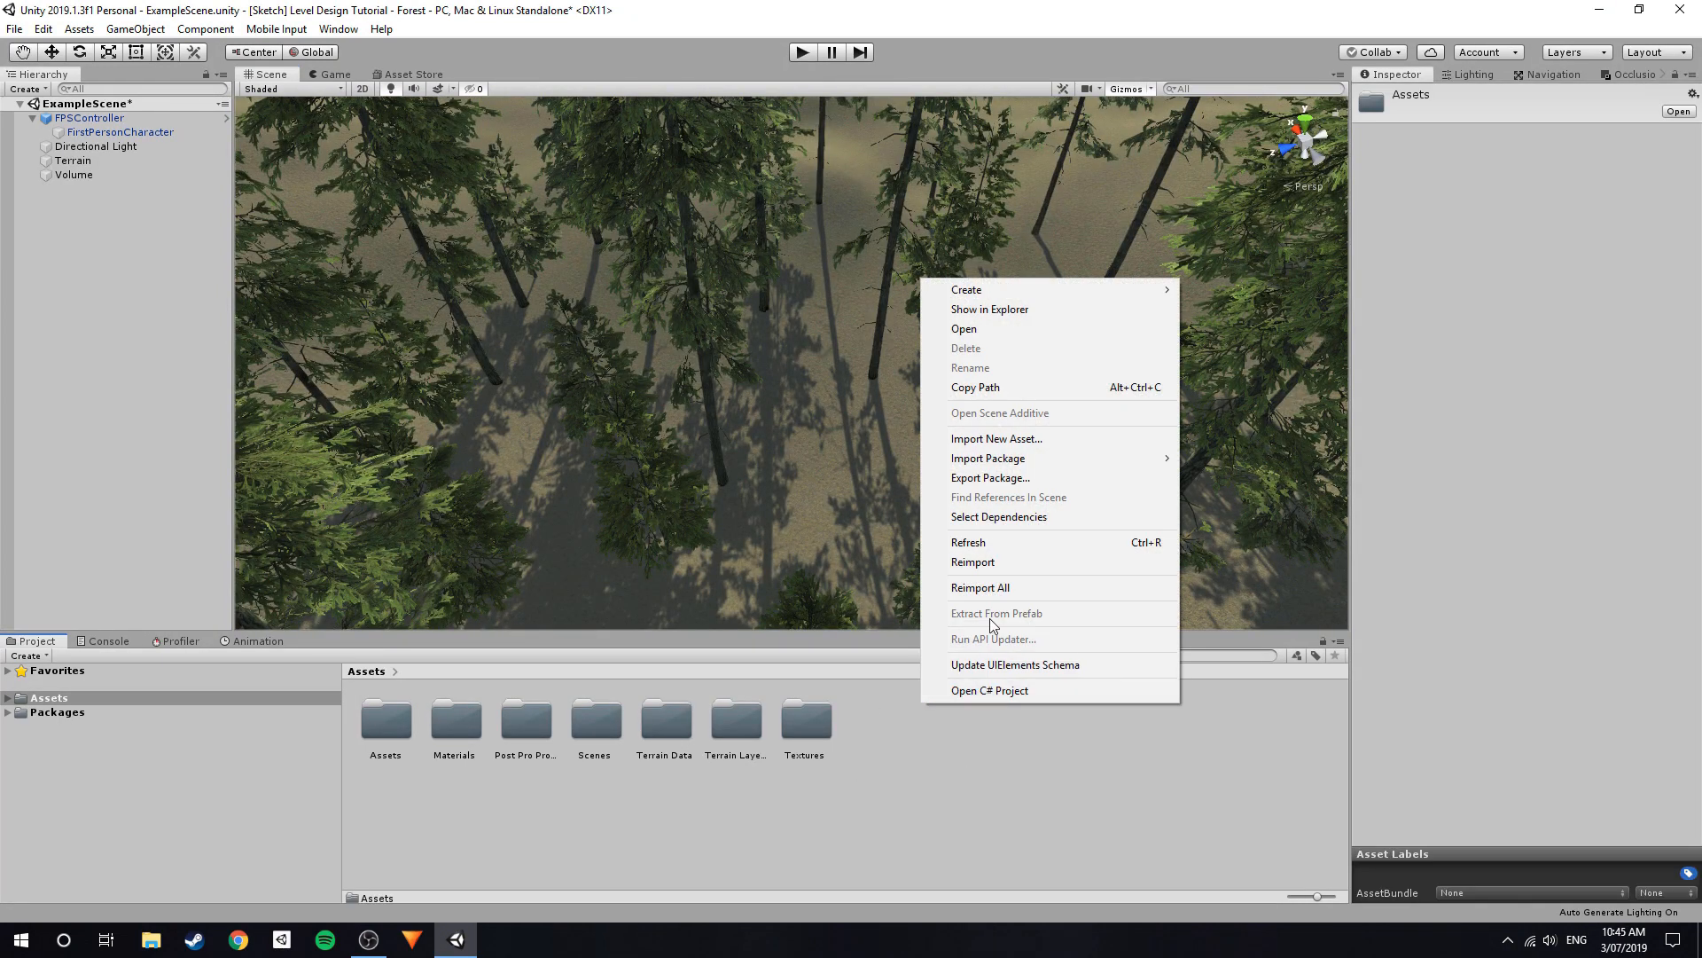
mouse_move(966, 291)
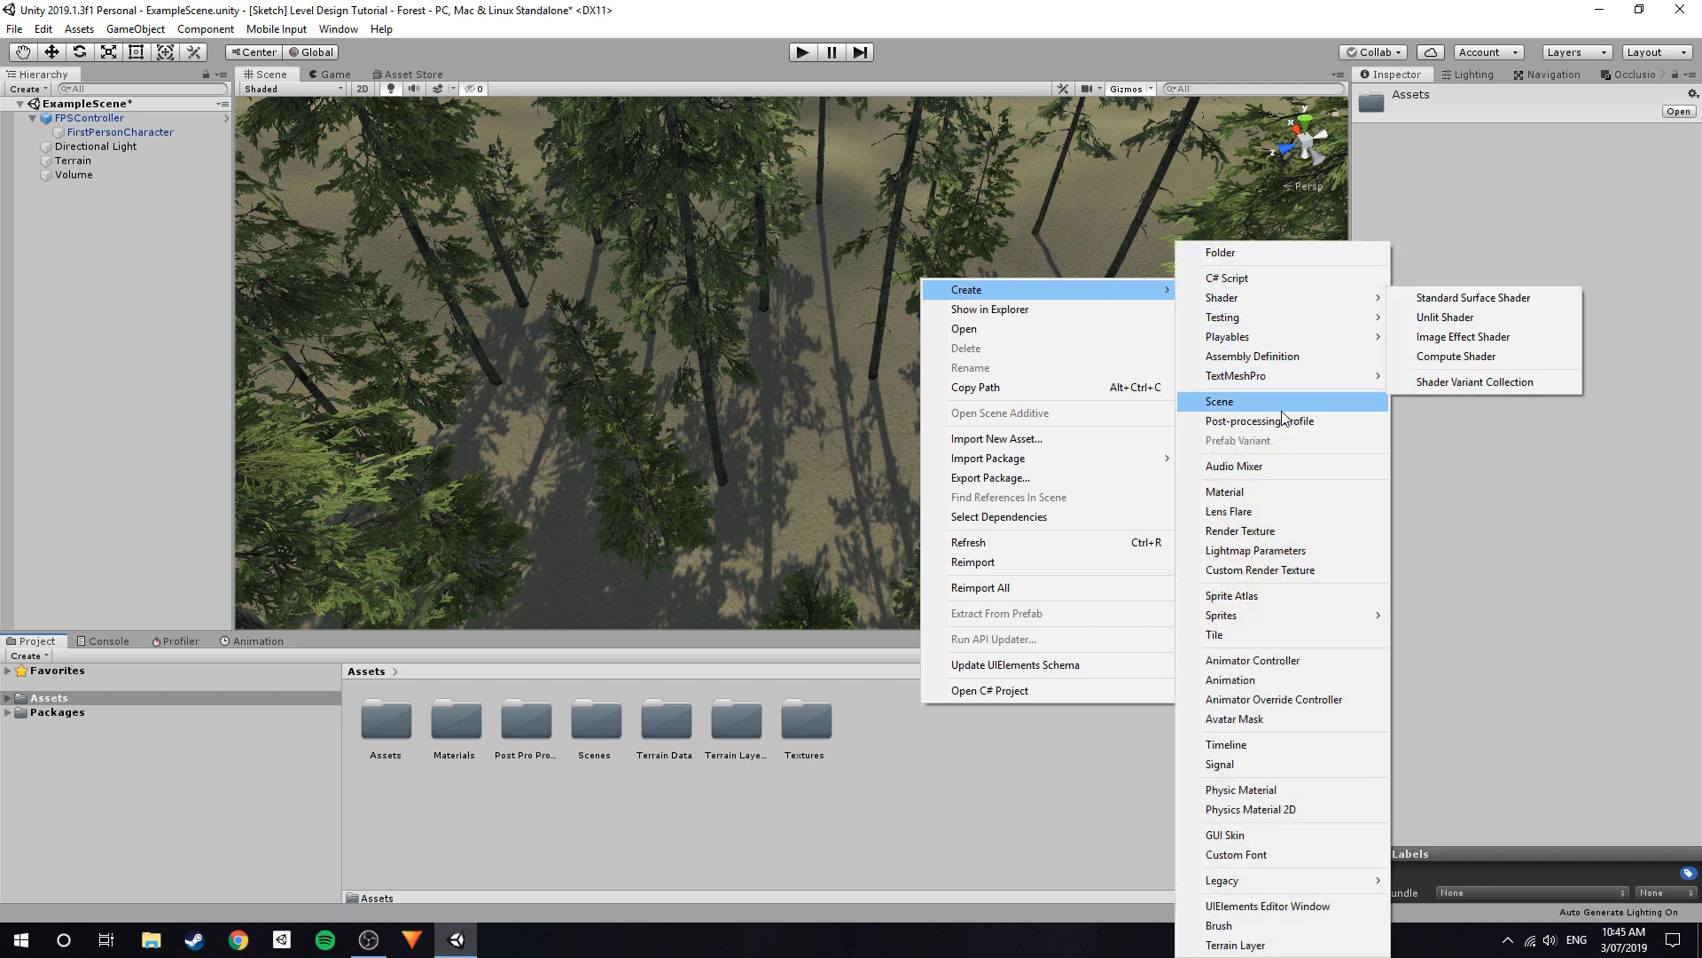
click(1259, 421)
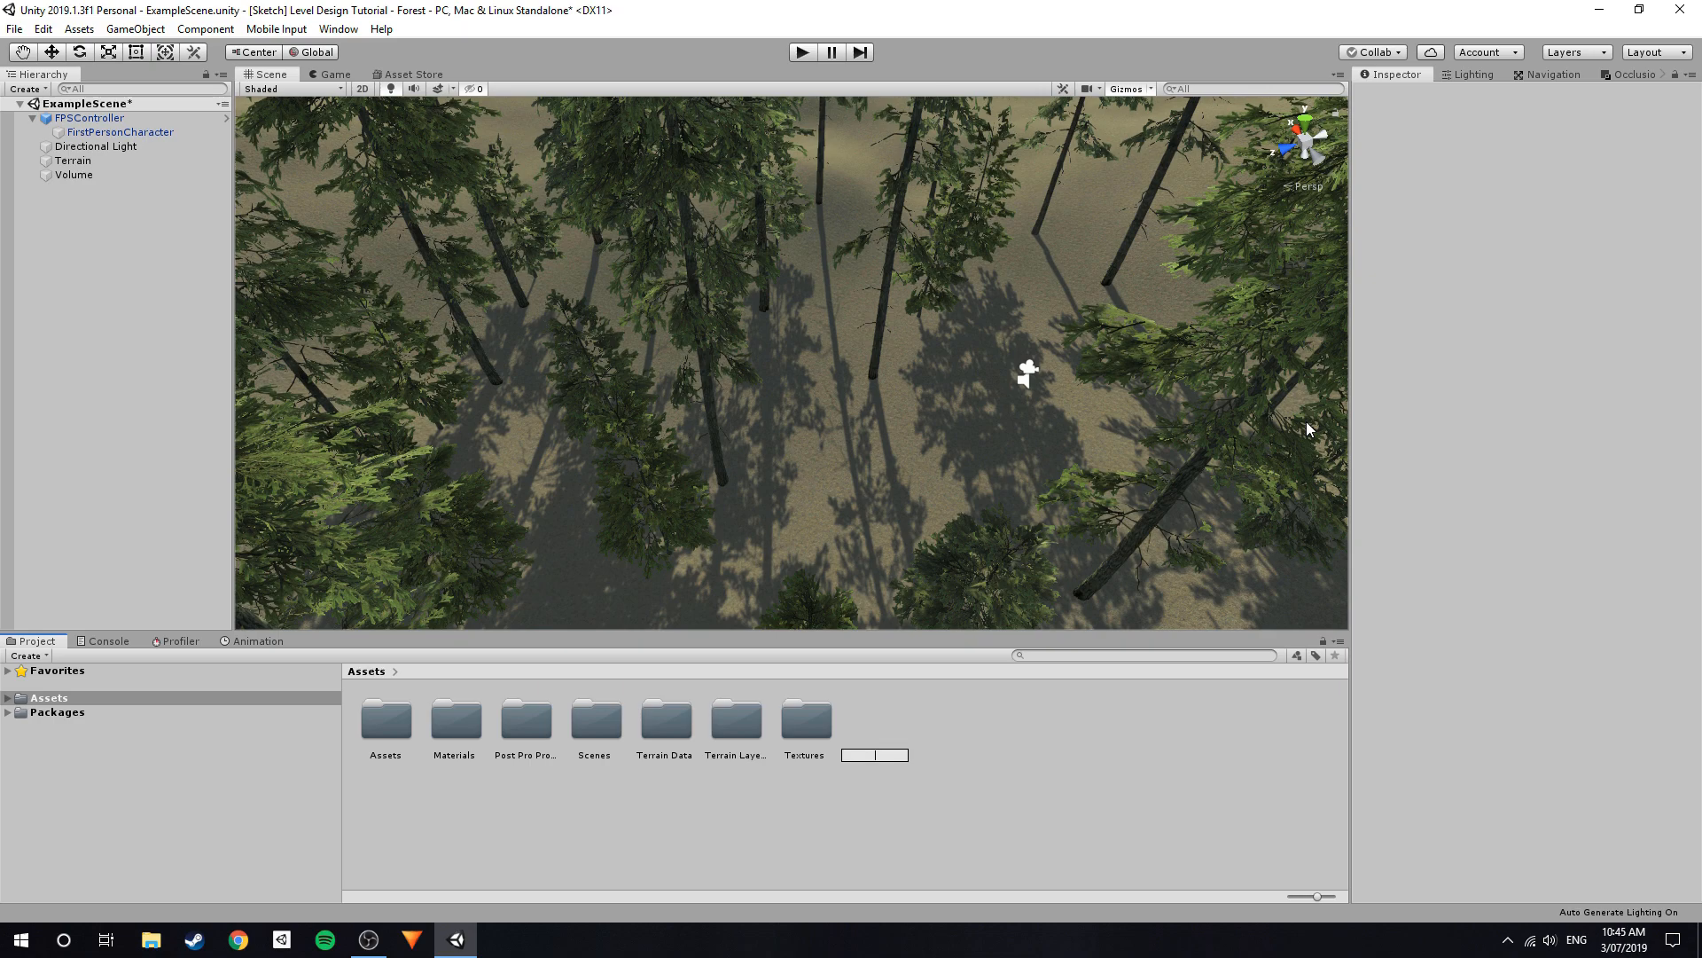
text(Test)
key(Return)
Assign the Test profile to the Volume object's Post Process Volume.
right_drag(1239, 418, 949, 307)
right_drag(754, 310, 900, 328)
scroll(1082, 413, up, 3)
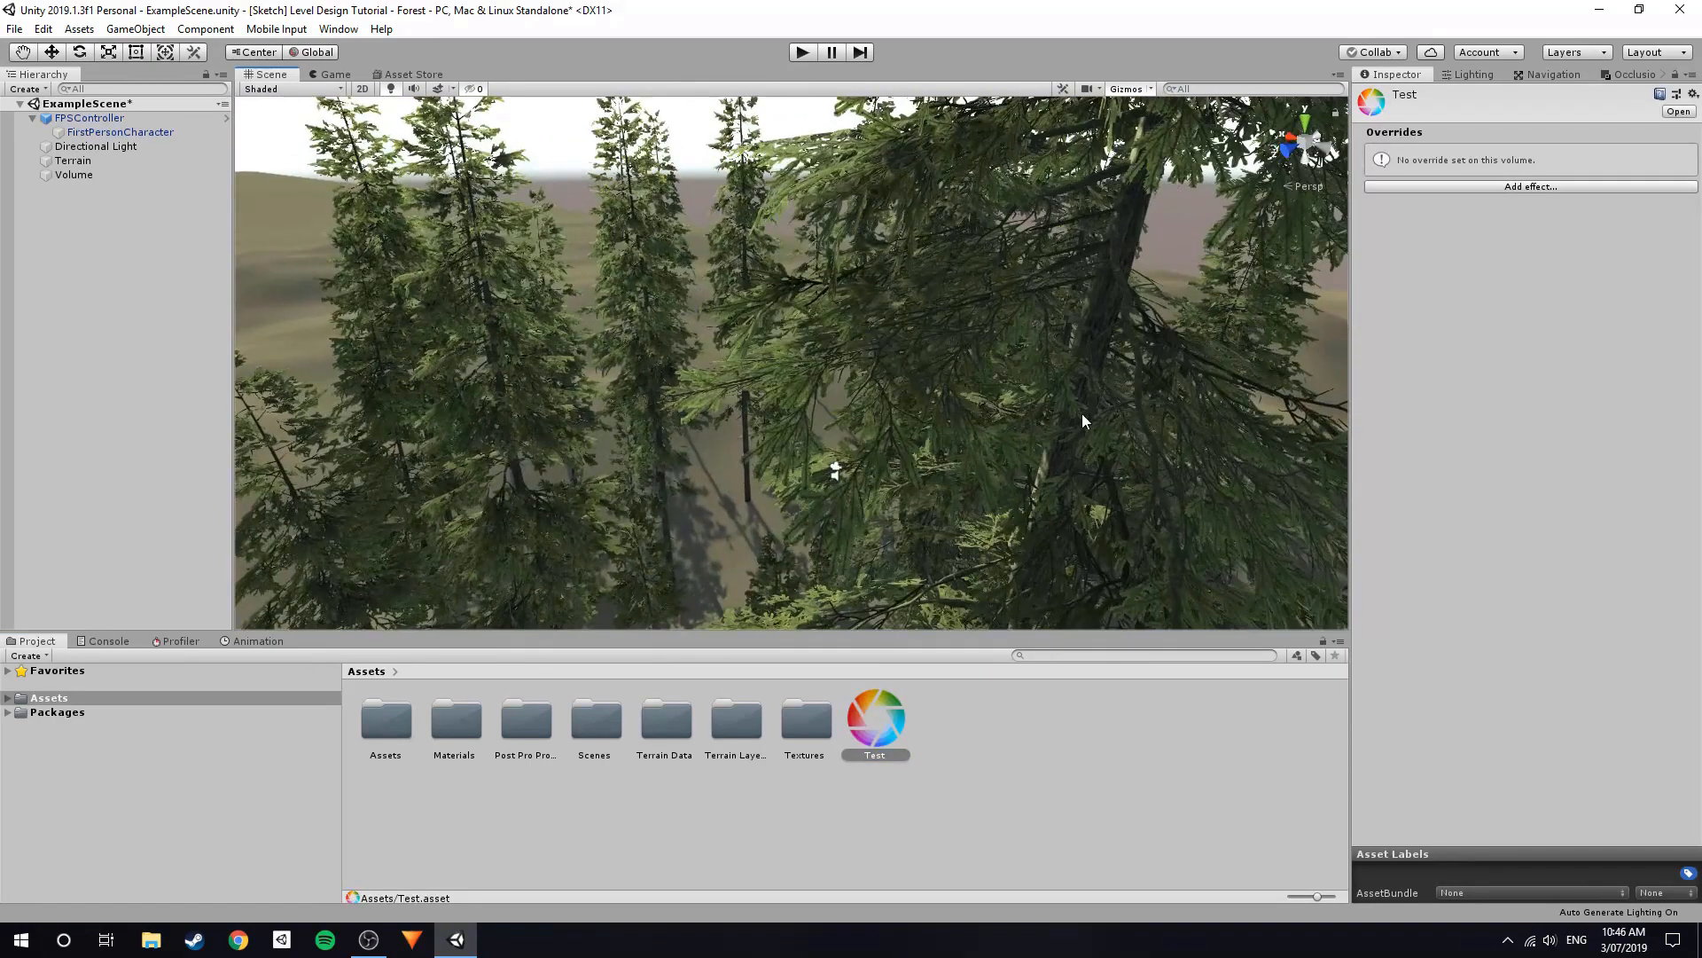
right_drag(1037, 248, 1022, 293)
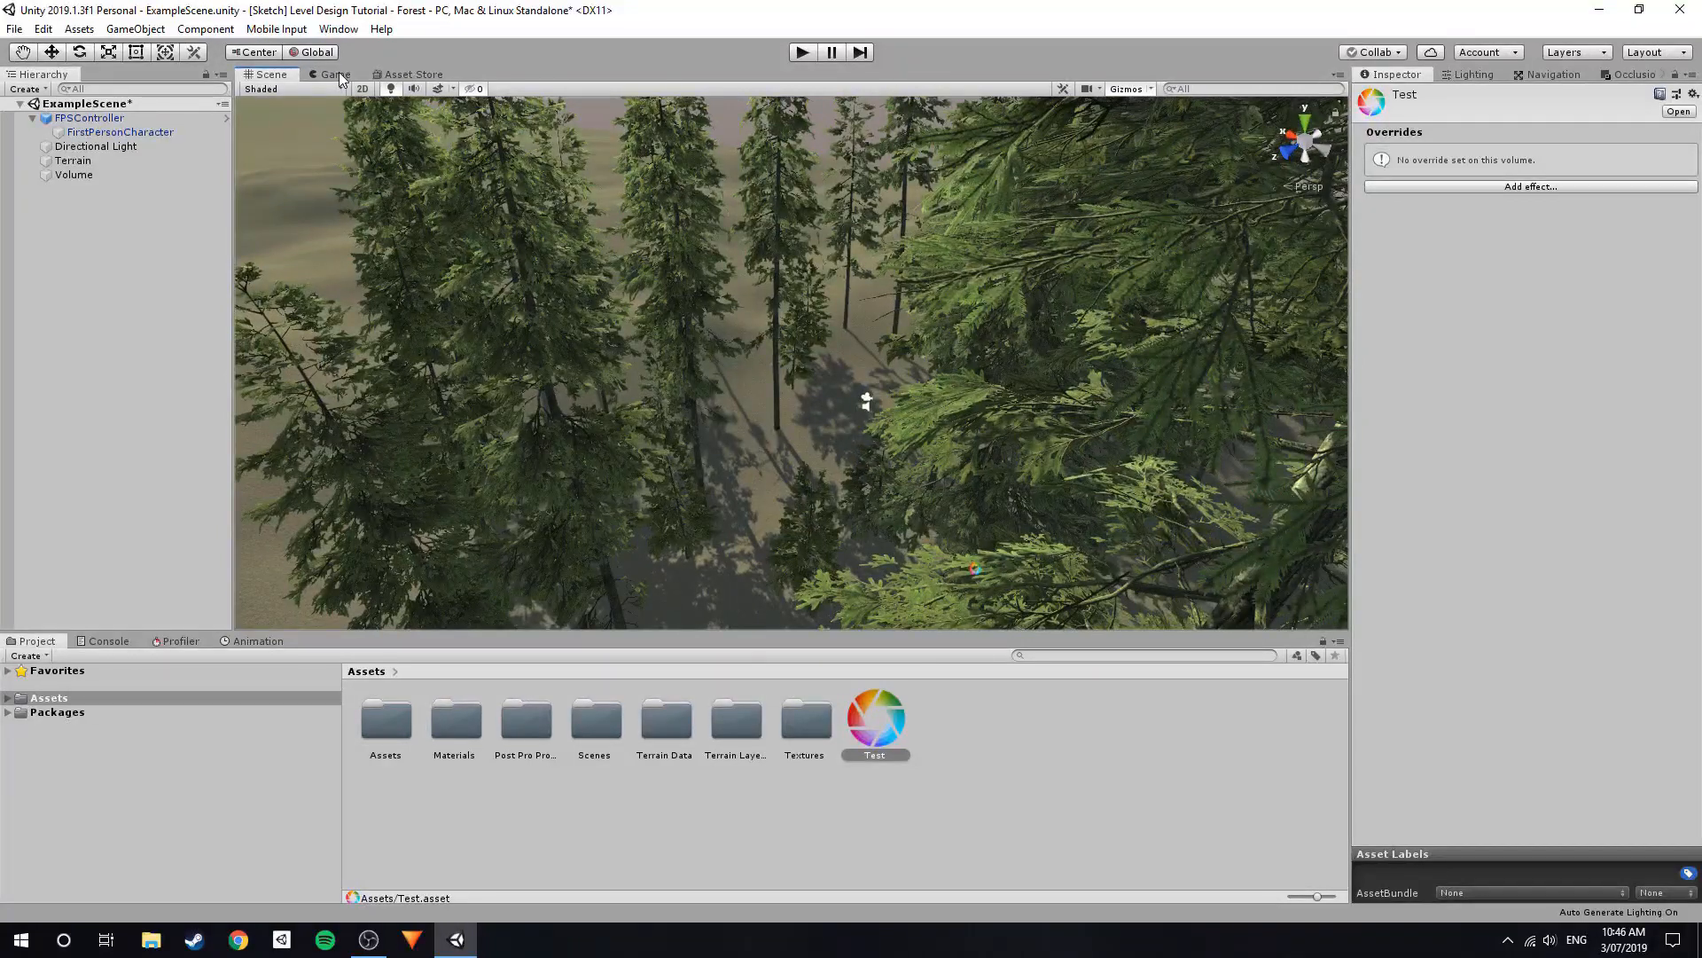
click(337, 74)
click(187, 174)
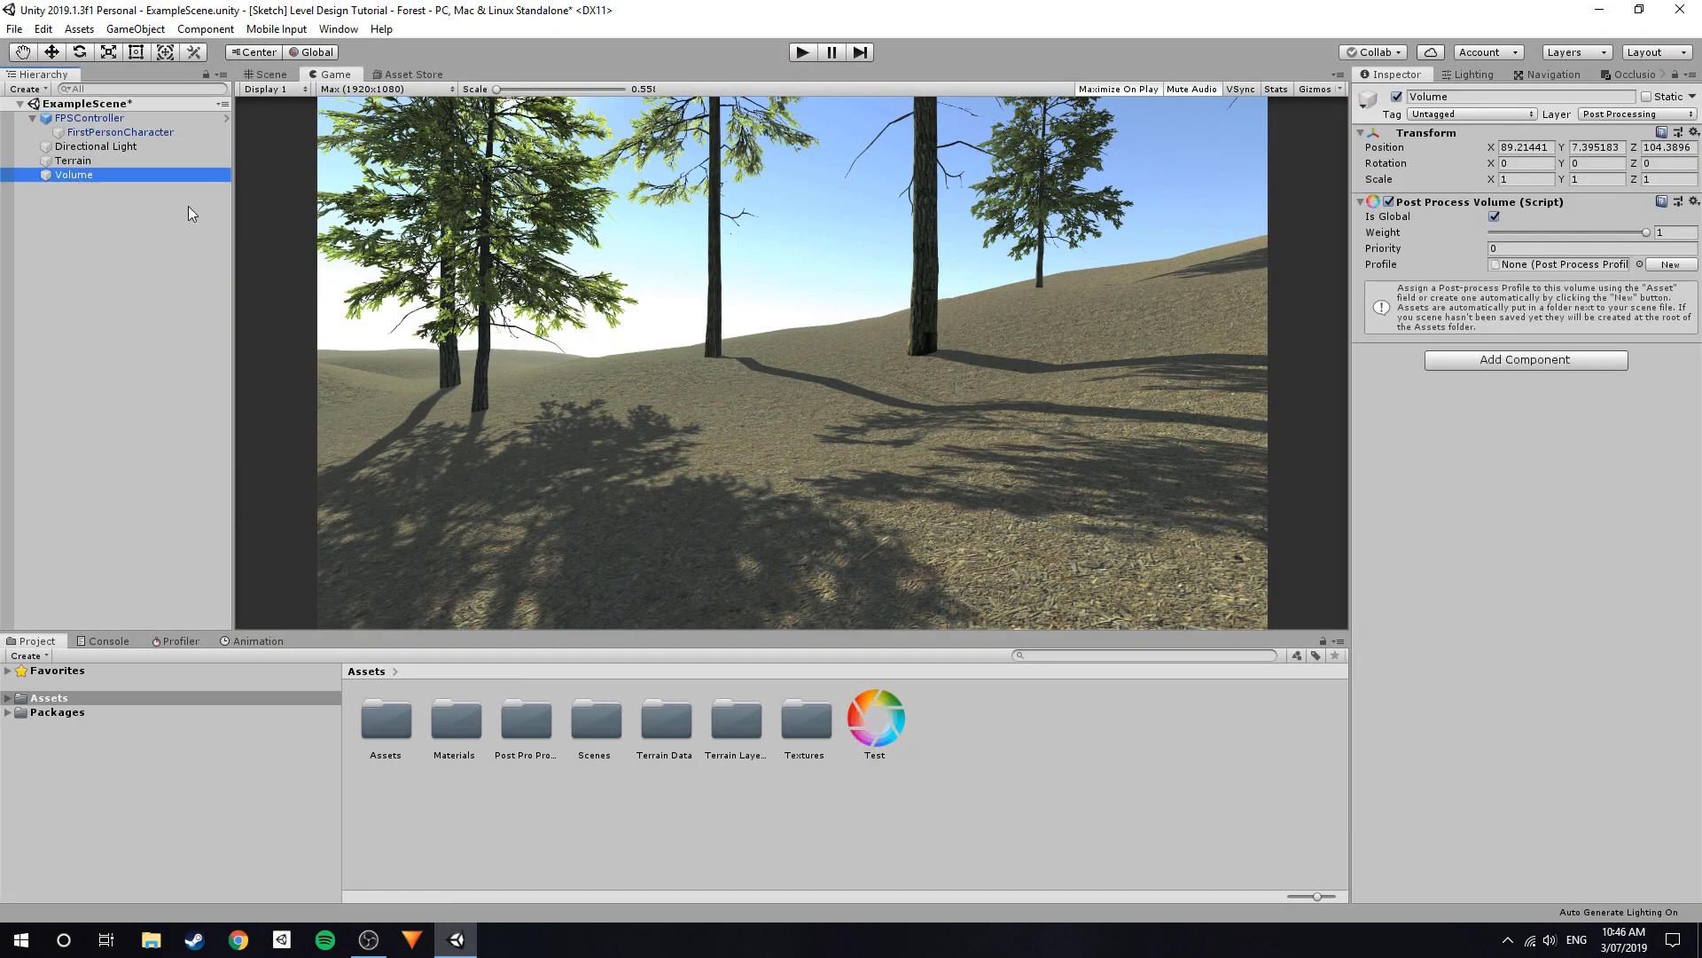
drag(883, 711, 1469, 400)
drag(1558, 265, 1548, 266)
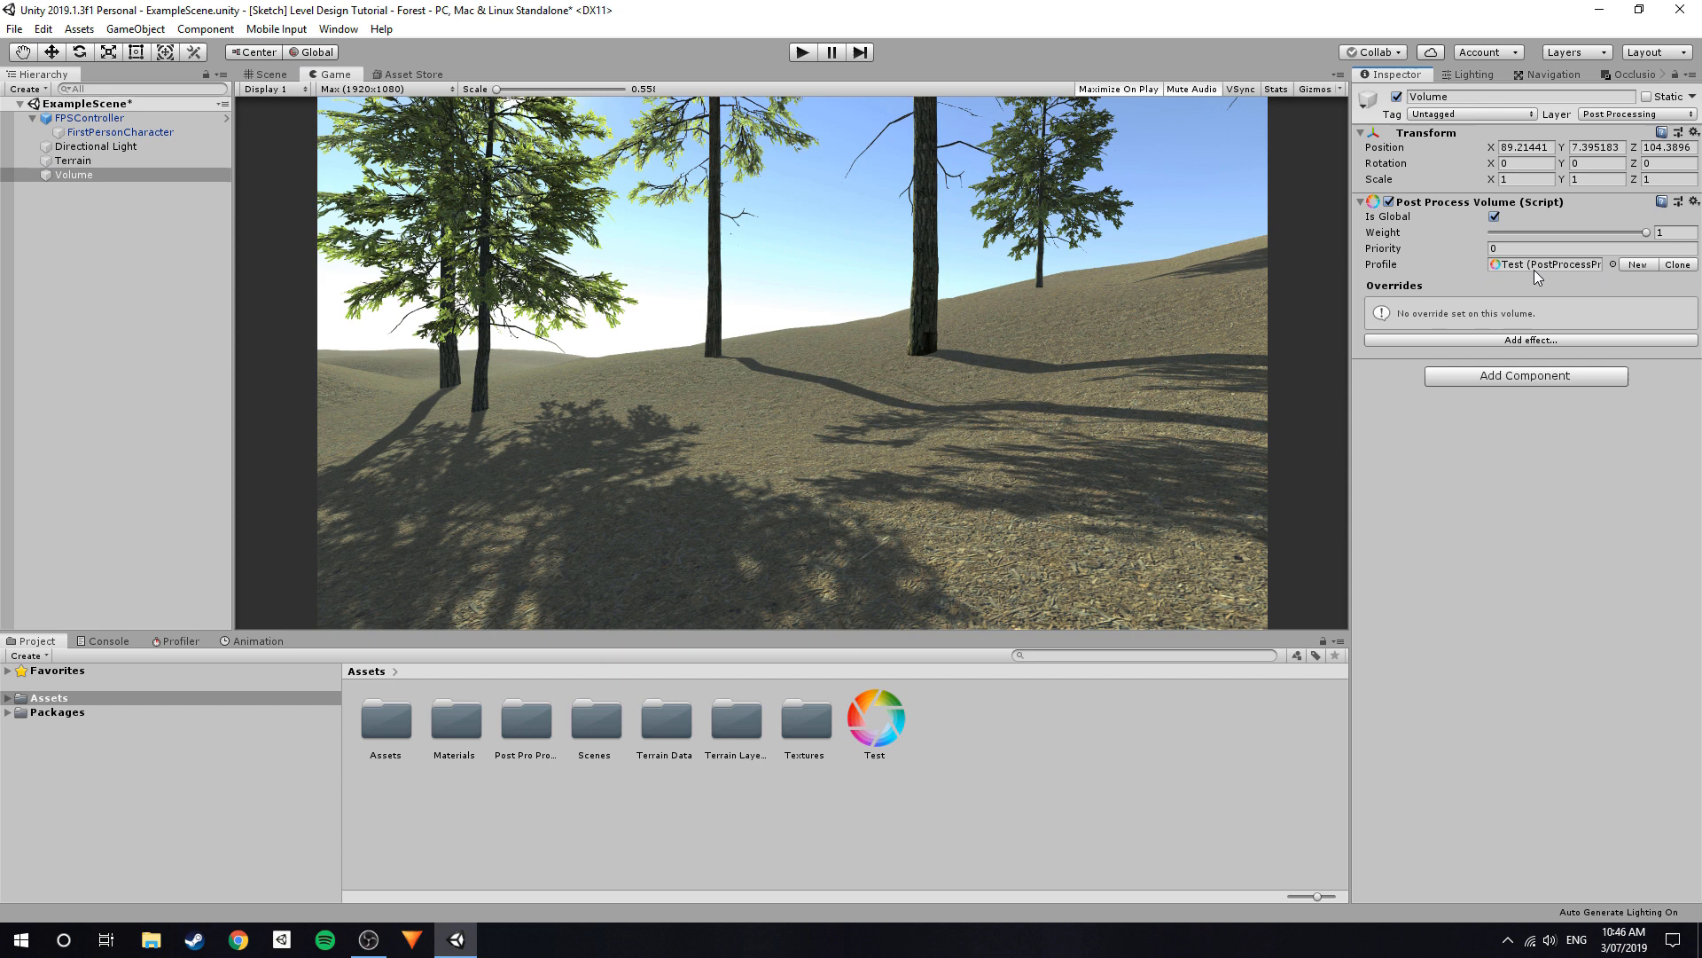
Open the Test profile's settings and check the scene view's effect display options from inside the grove.
click(853, 749)
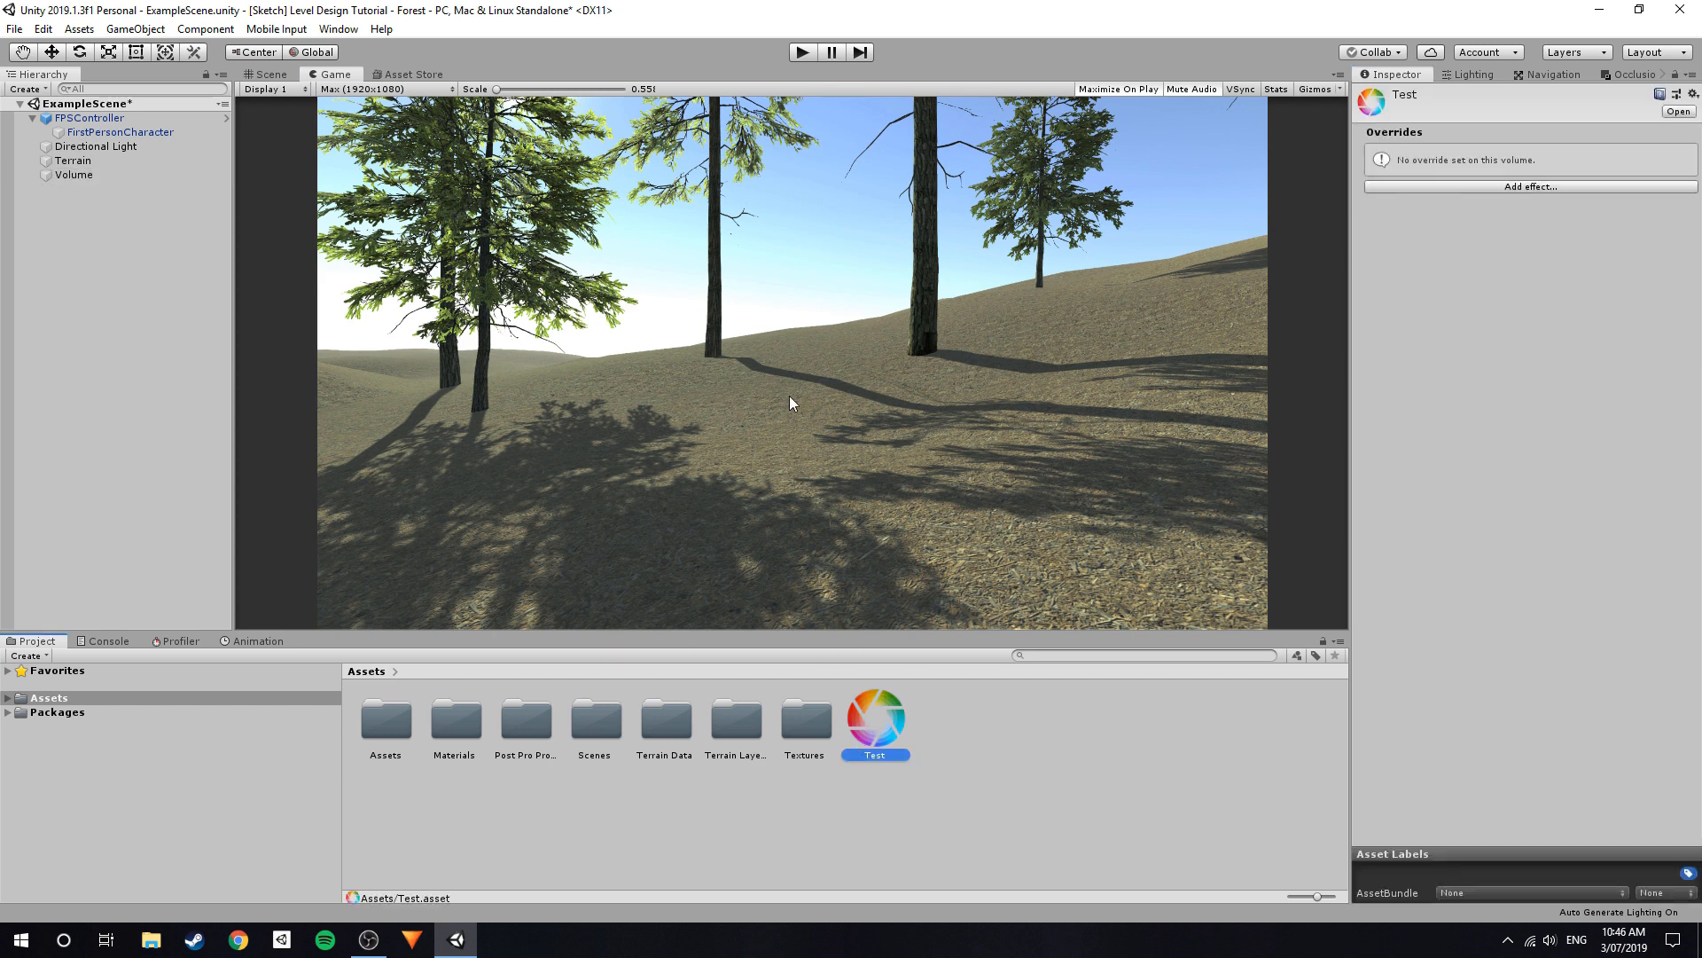
click(267, 75)
right_drag(843, 361, 557, 181)
key(w)
click(454, 90)
click(460, 118)
click(122, 360)
Add an Ambient Occlusion effect to the Test profile.
right_drag(820, 306, 945, 410)
click(1510, 187)
mouse_move(1542, 190)
click(1394, 193)
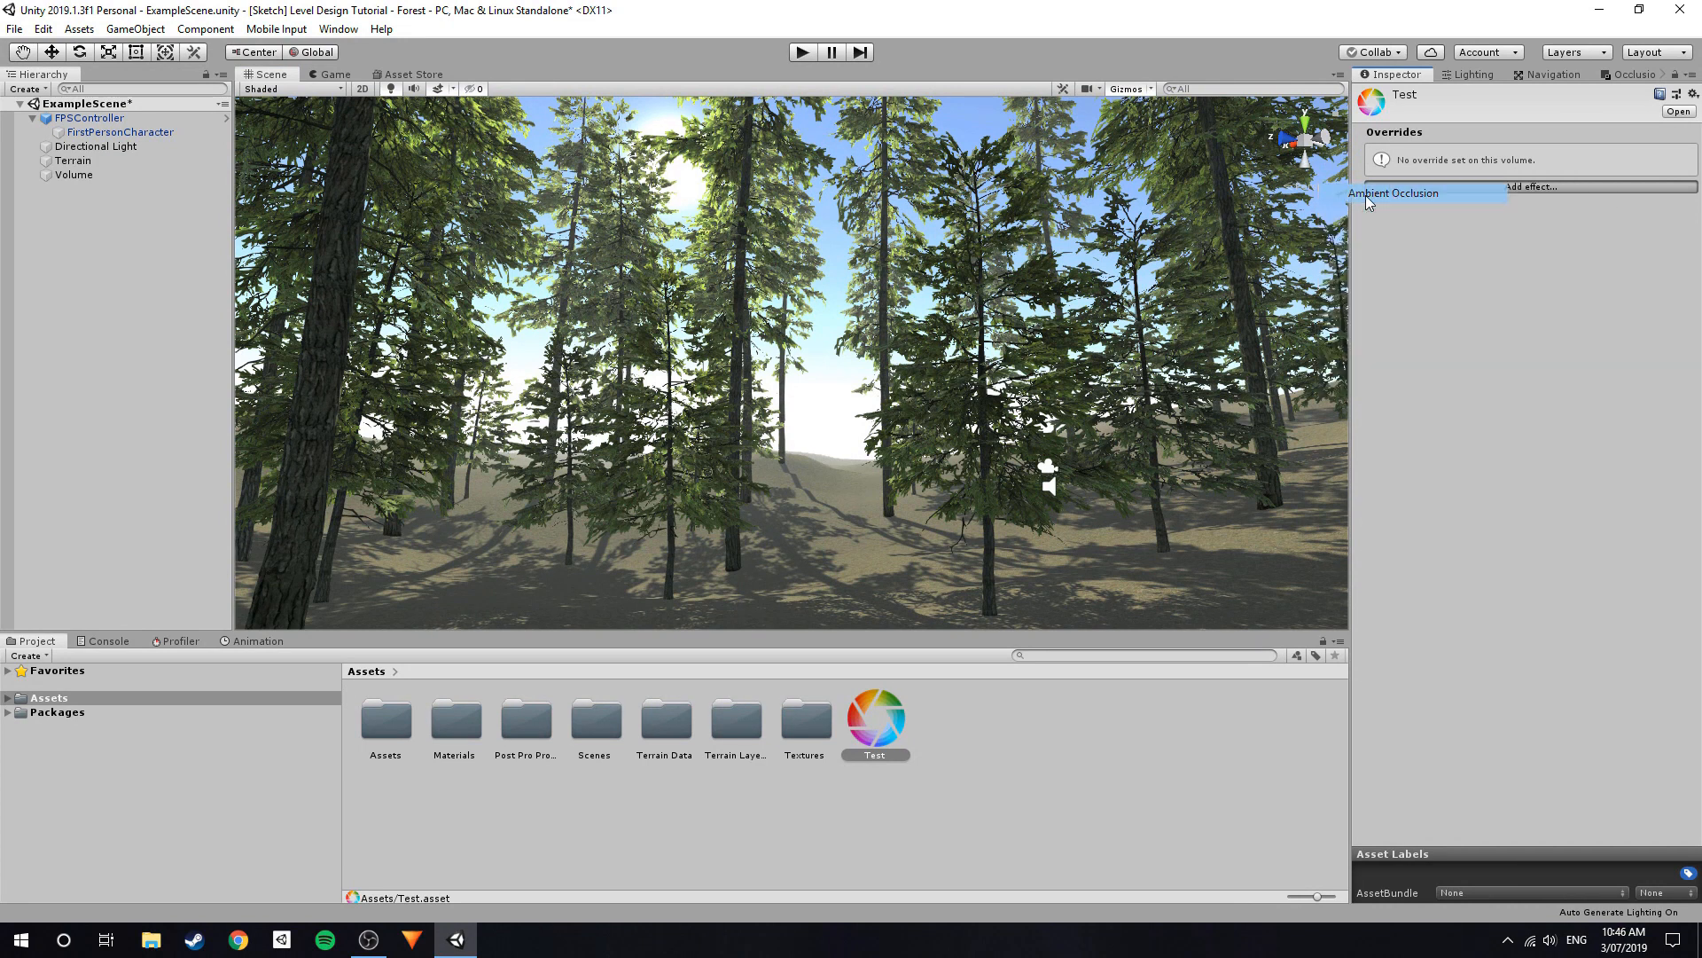
Enable the Mode, Intensity, Thickness Modifier, Color and Ambient Only overrides of Ambient Occlusion, and set Intensity to 0.5.
click(1368, 181)
click(1370, 197)
click(1370, 212)
click(1370, 227)
click(1369, 243)
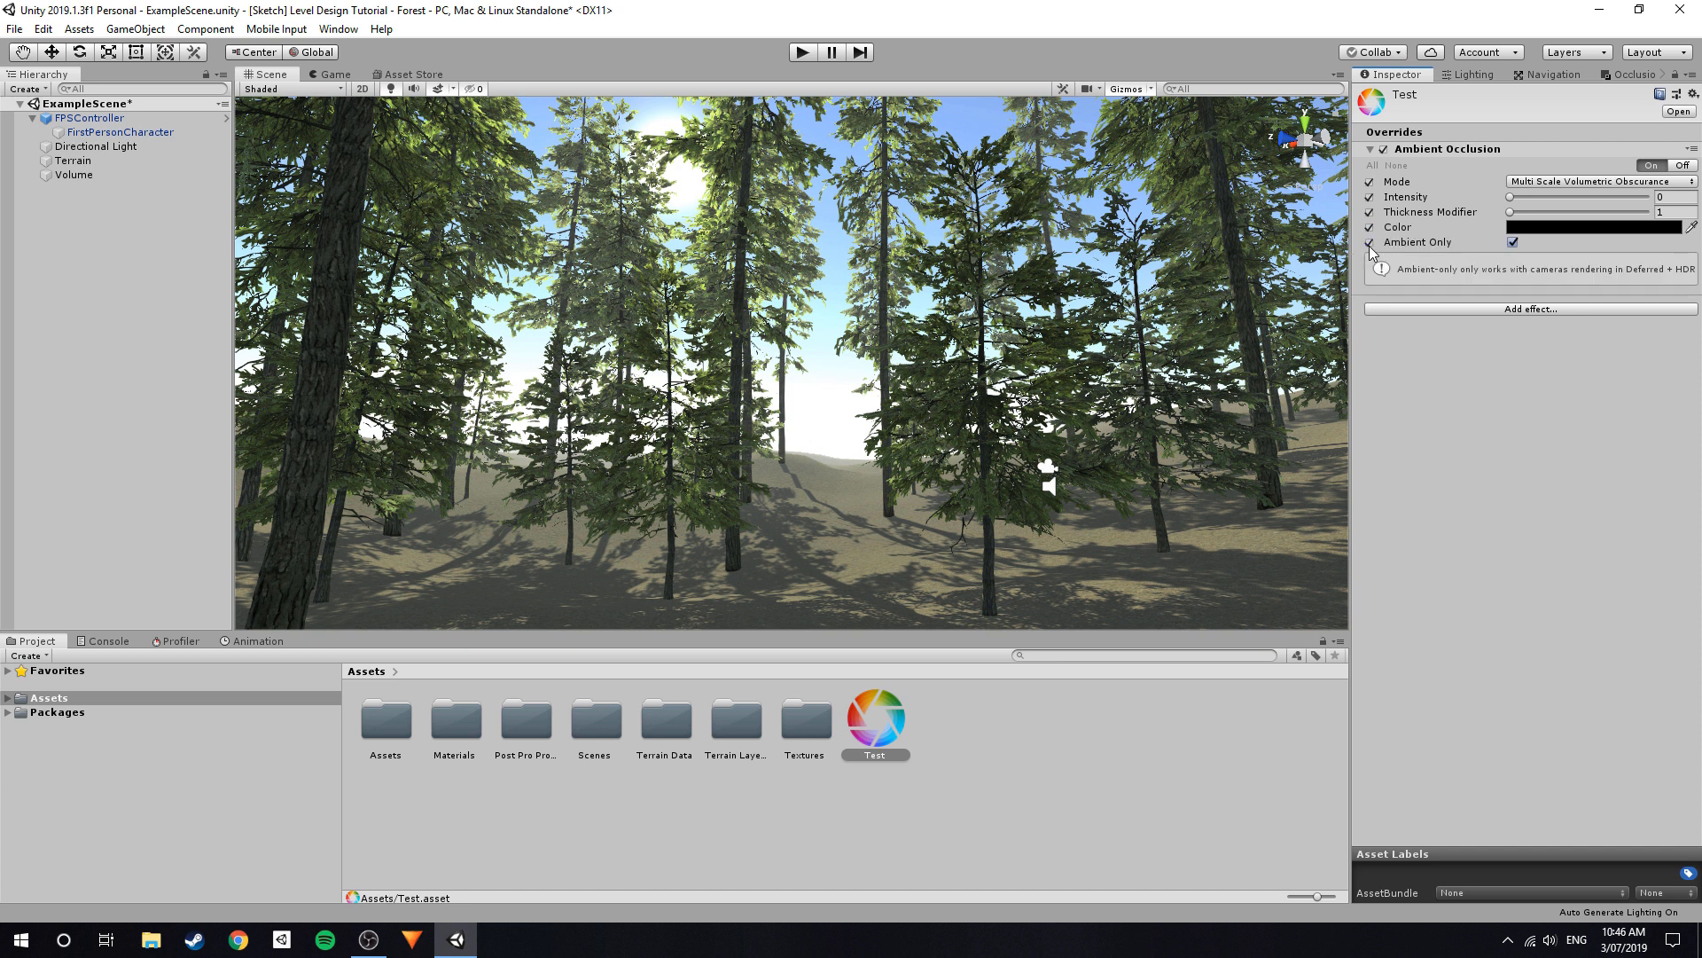
click(1677, 195)
text(0.5)
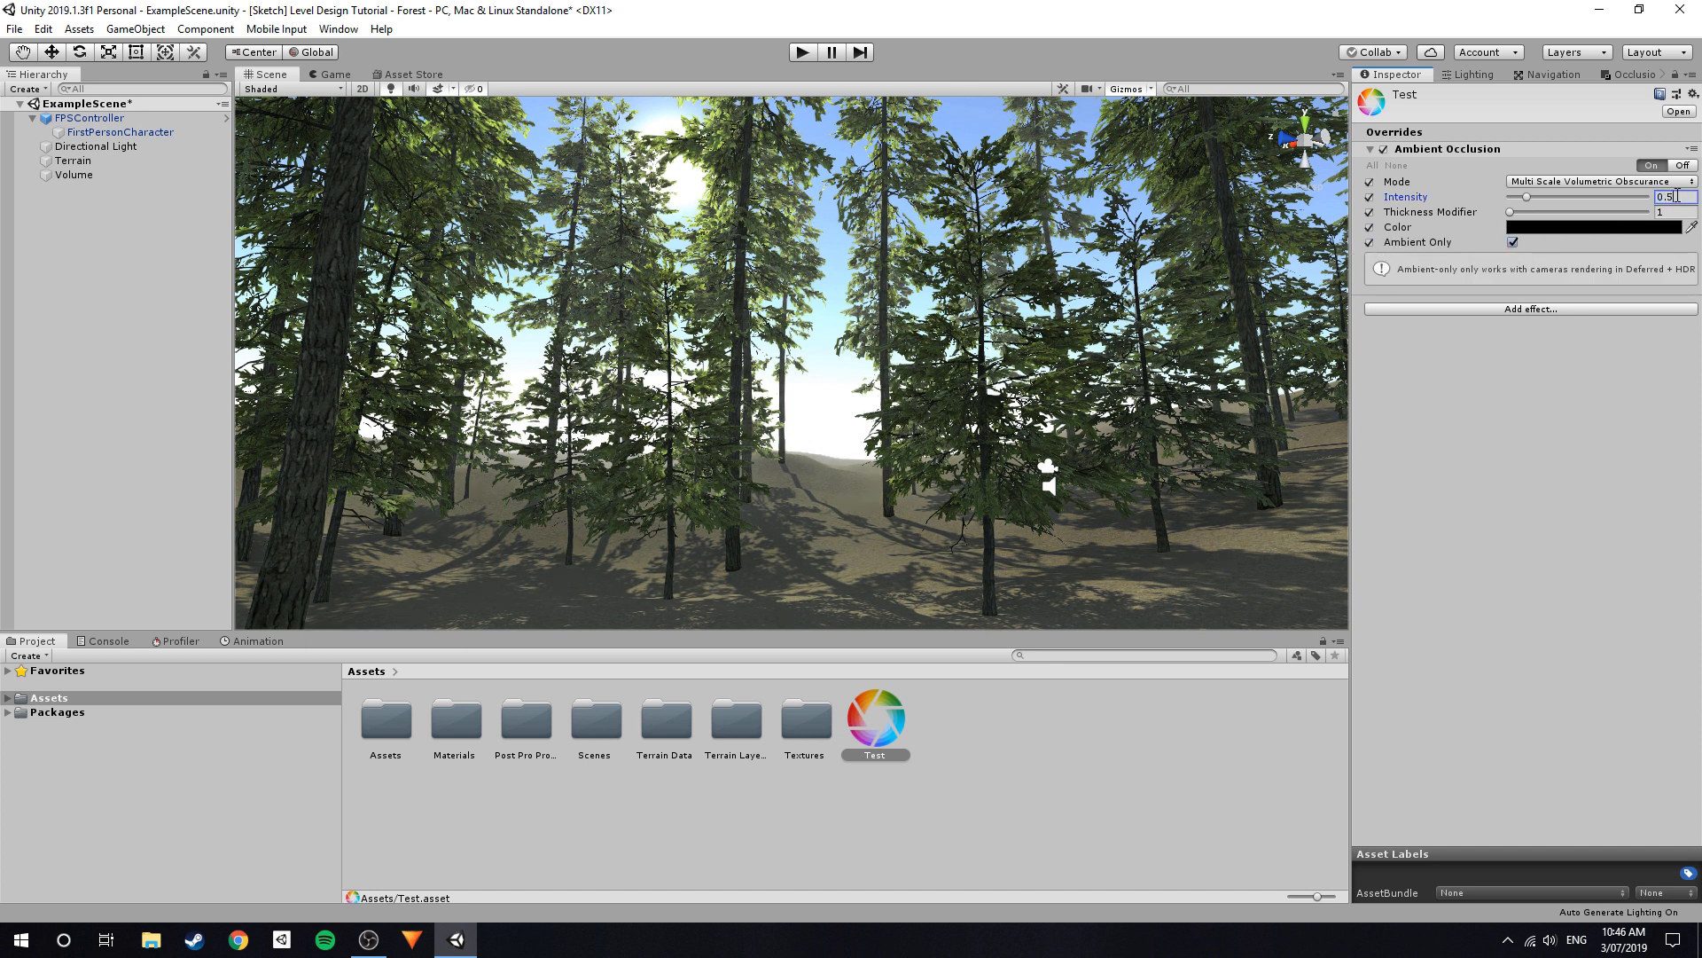
Compare the scene with Ambient Occlusion switched off and on, viewing the base of a tree trunk up close.
alt+drag(890, 272, 1170, 196)
click(1383, 150)
click(1383, 150)
click(1383, 150)
click(1383, 149)
click(1383, 149)
click(1383, 150)
right_drag(727, 293, 1020, 466)
click(1385, 150)
click(1385, 151)
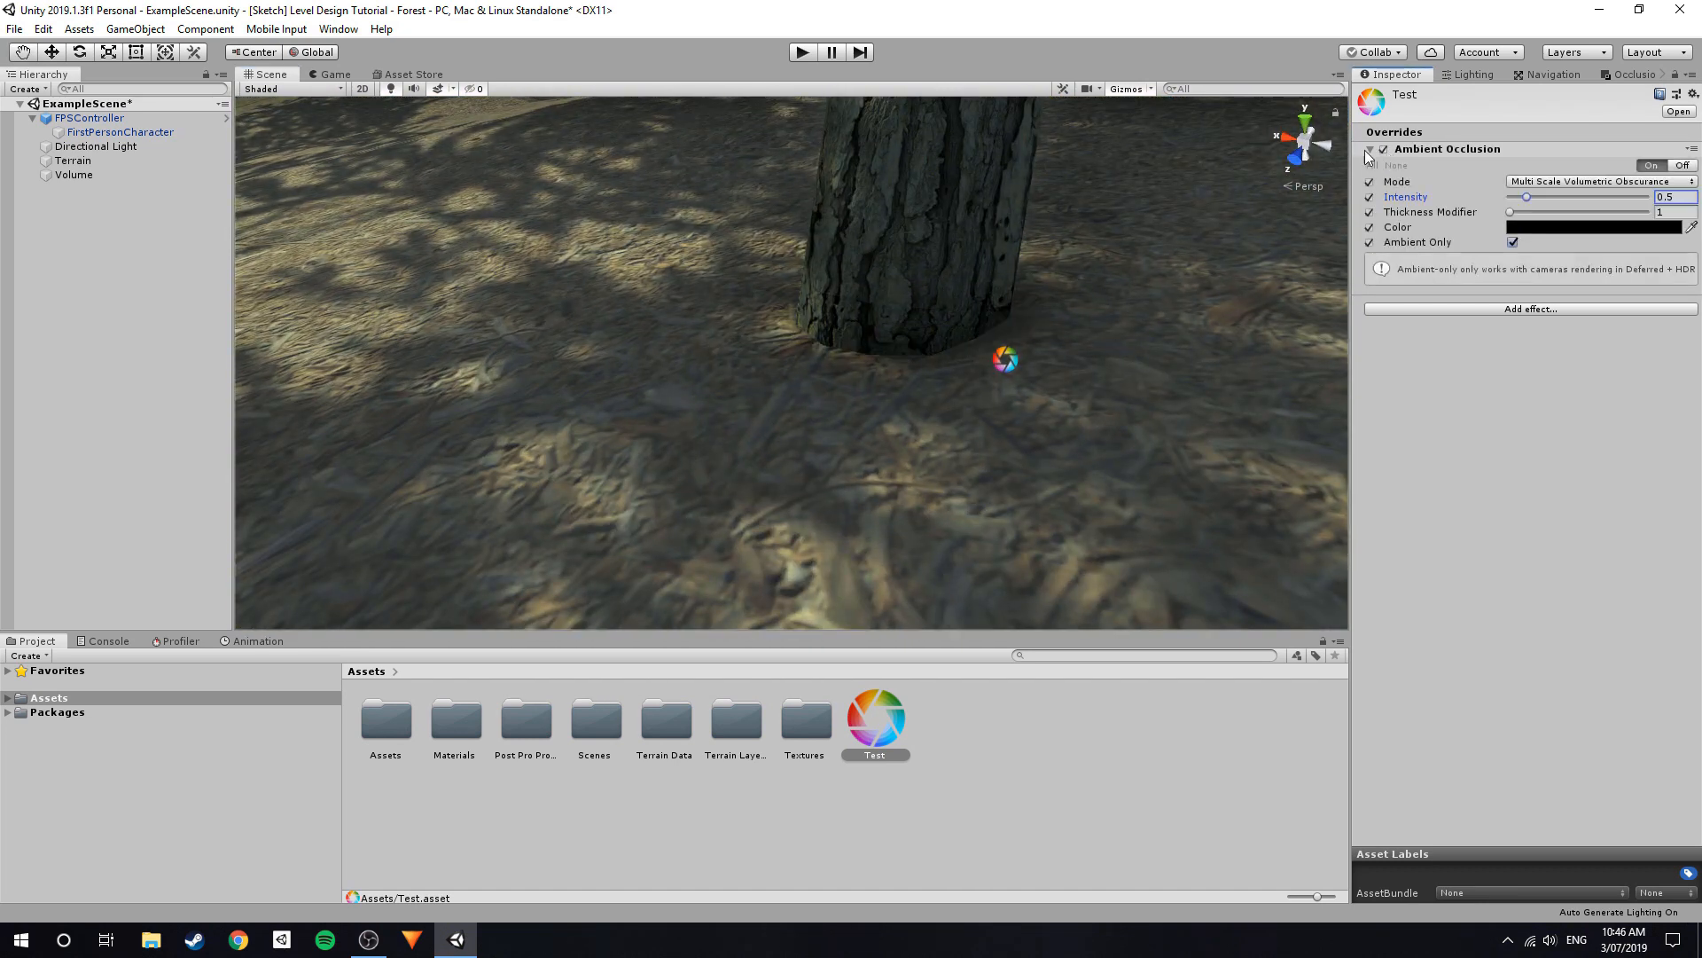
Examine the ambient occlusion shading on the ground and tree trunks from several distances across the grove.
scroll(839, 352, down, 5)
right_drag(876, 351, 759, 326)
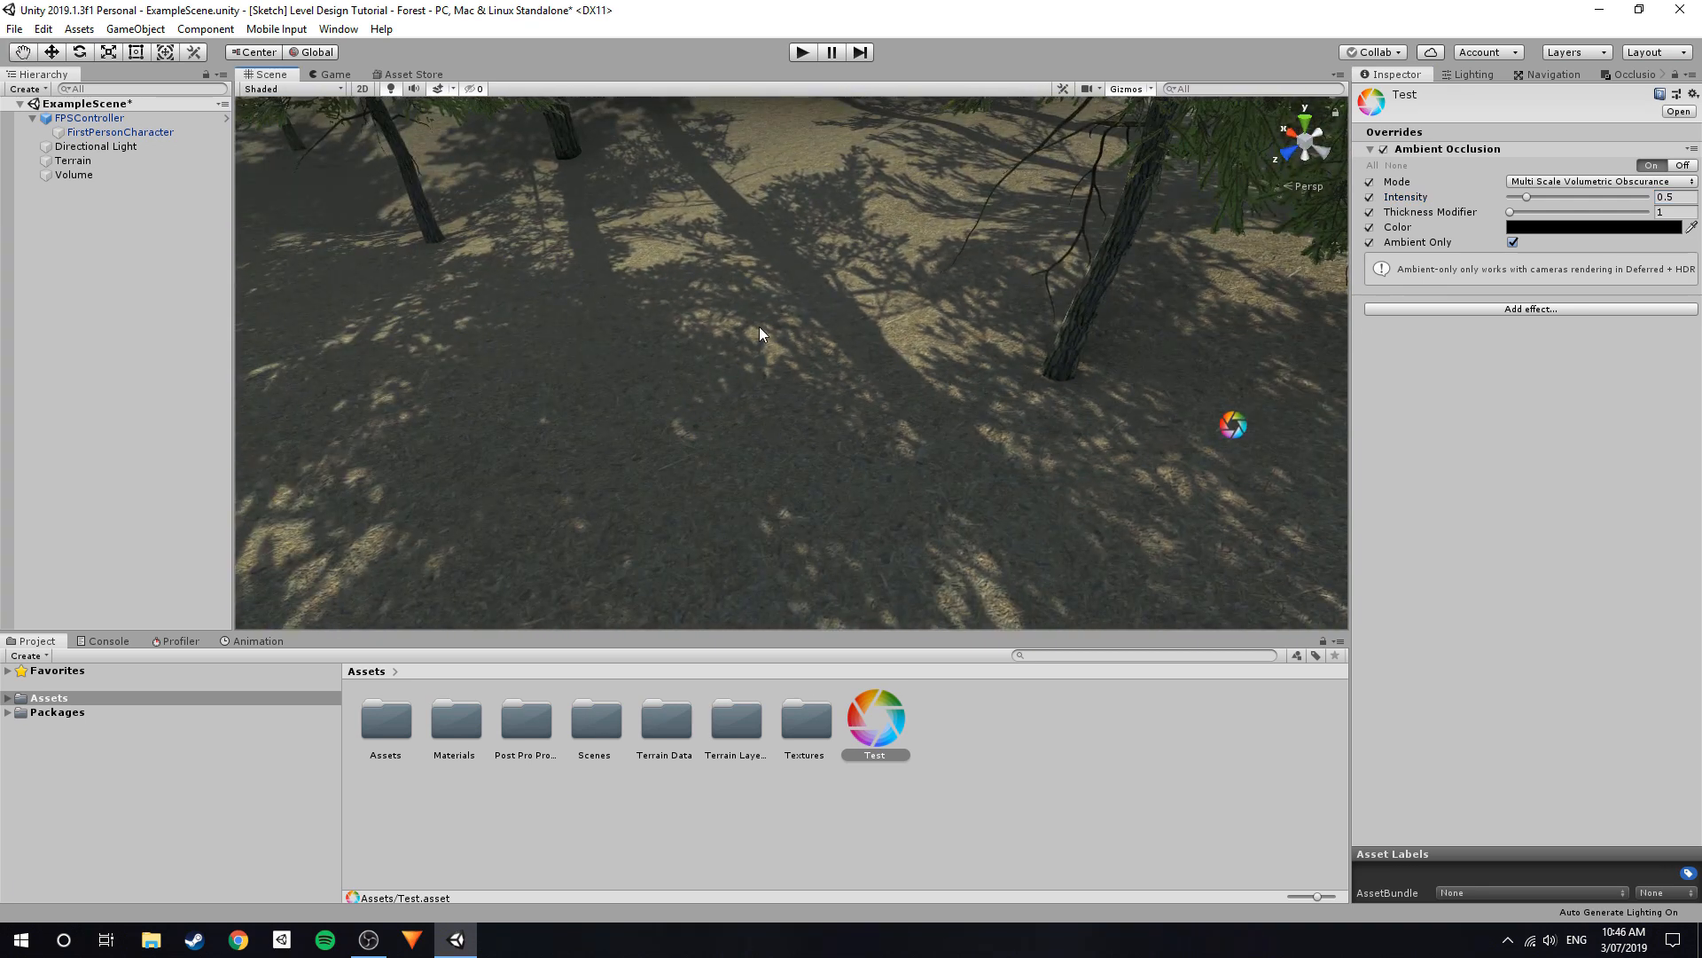
right_drag(718, 417, 889, 347)
key(w)
key(w)
key(s)
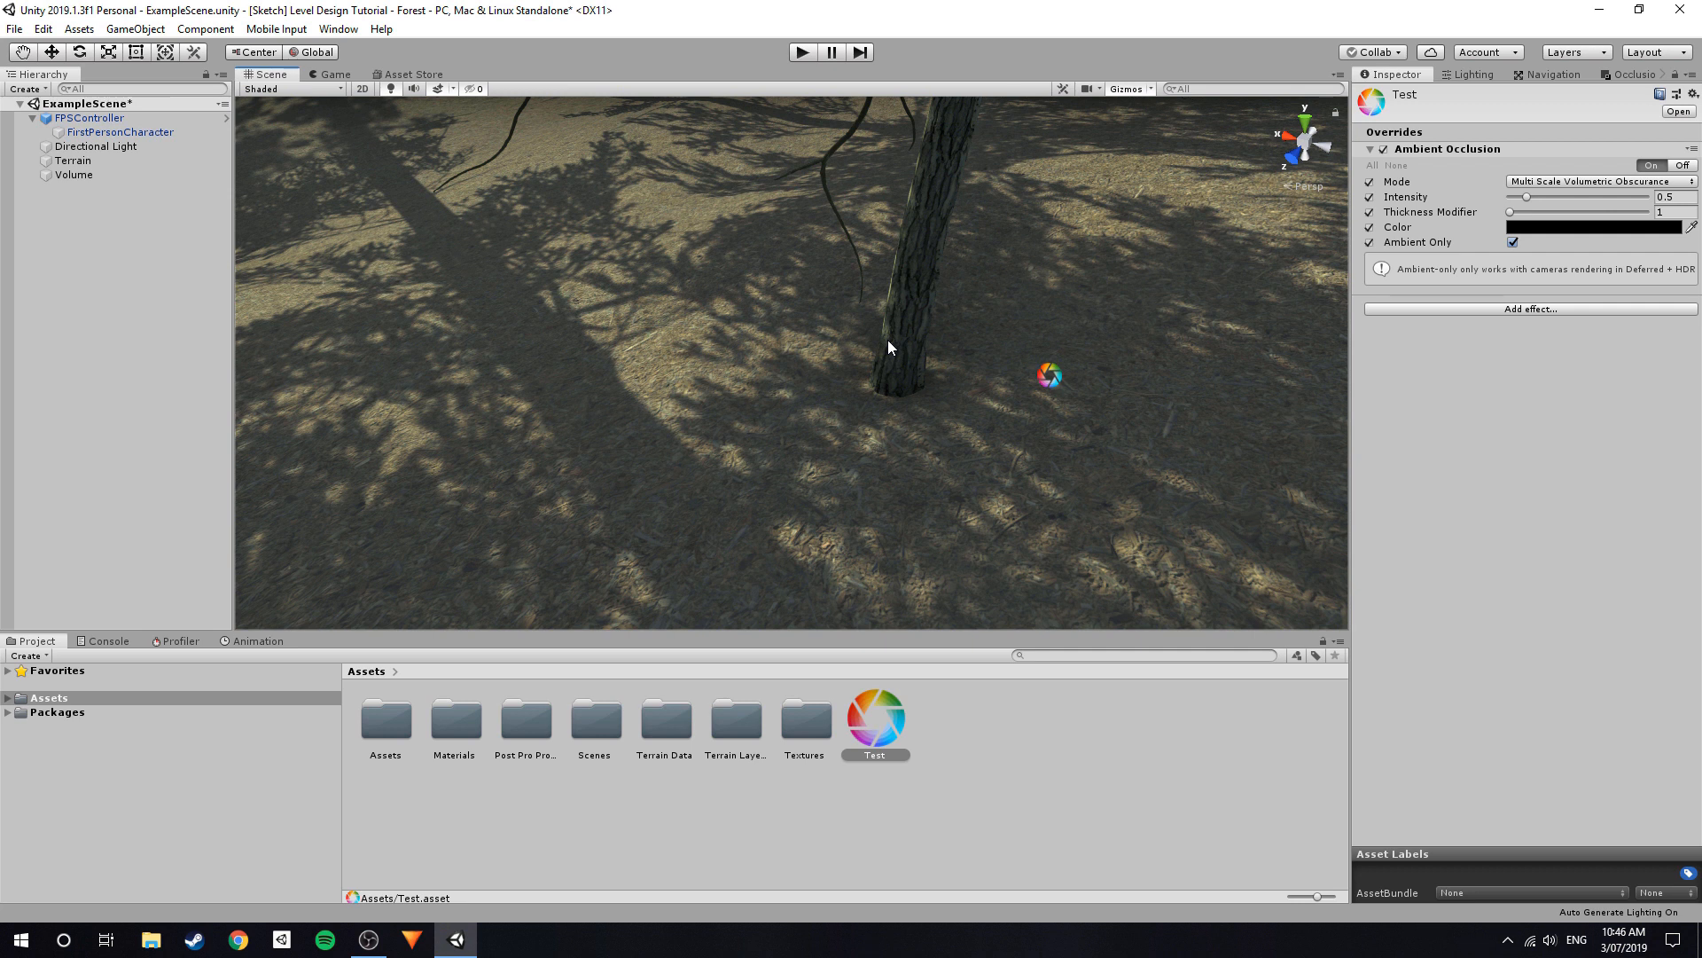
key(s)
right_drag(887, 340, 681, 310)
Add a Bloom effect to the Test profile and enable its overrides, including the Dirtiness settings.
click(1451, 147)
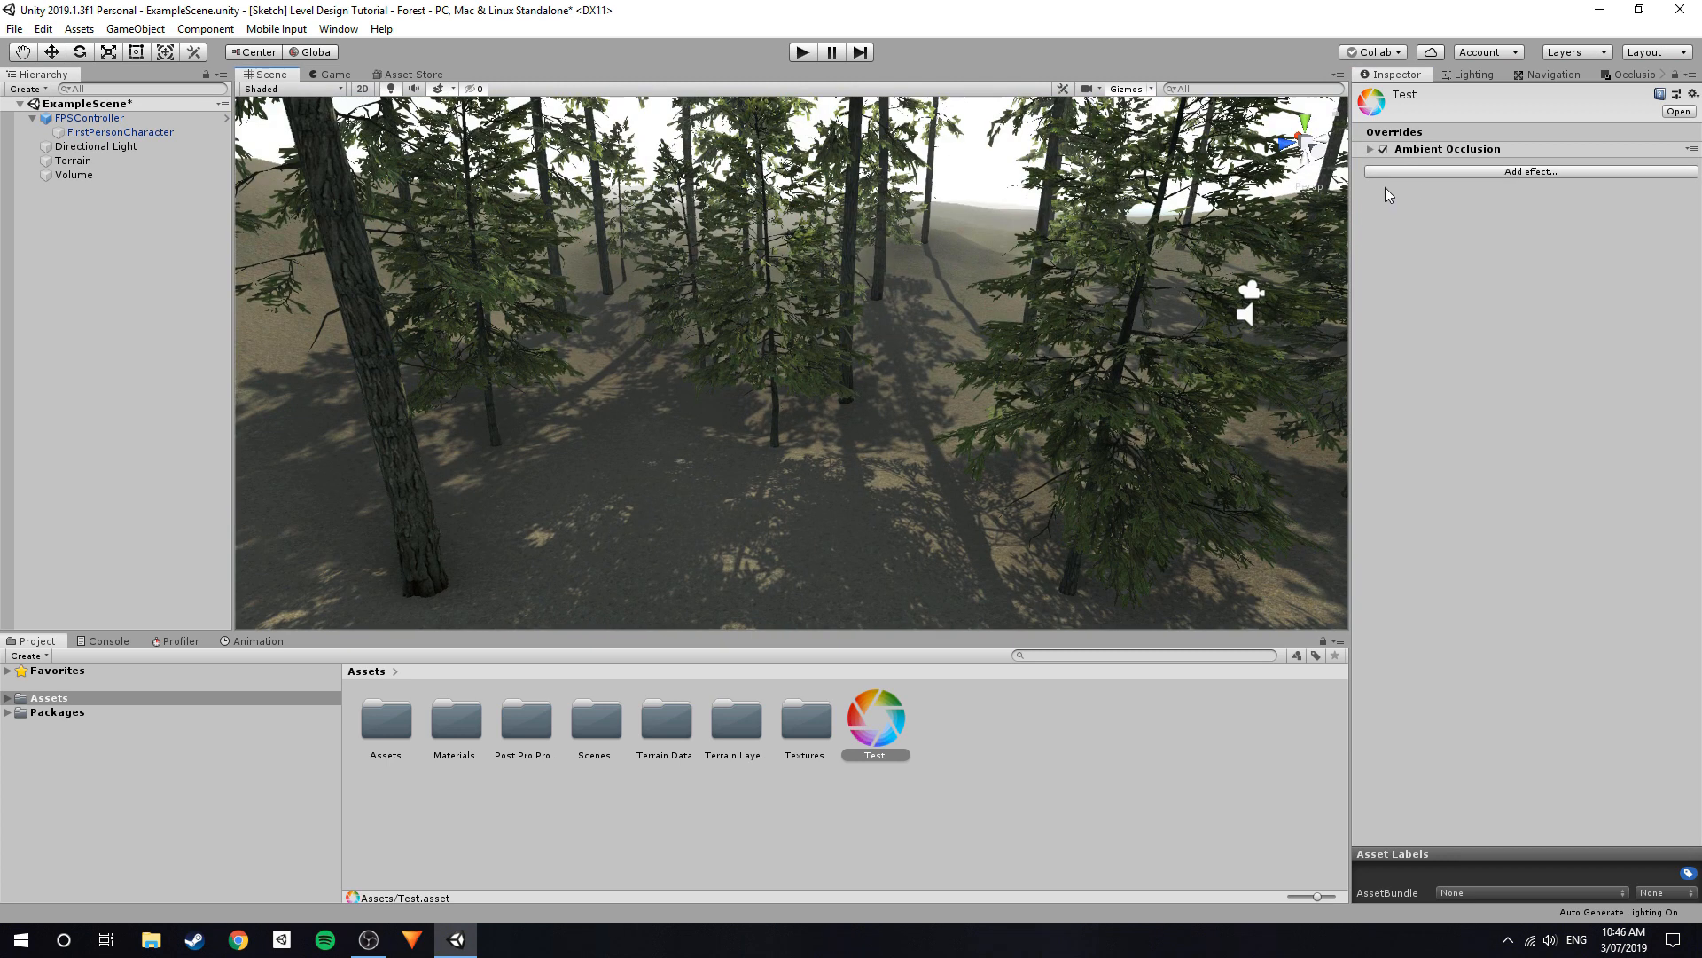
click(1433, 174)
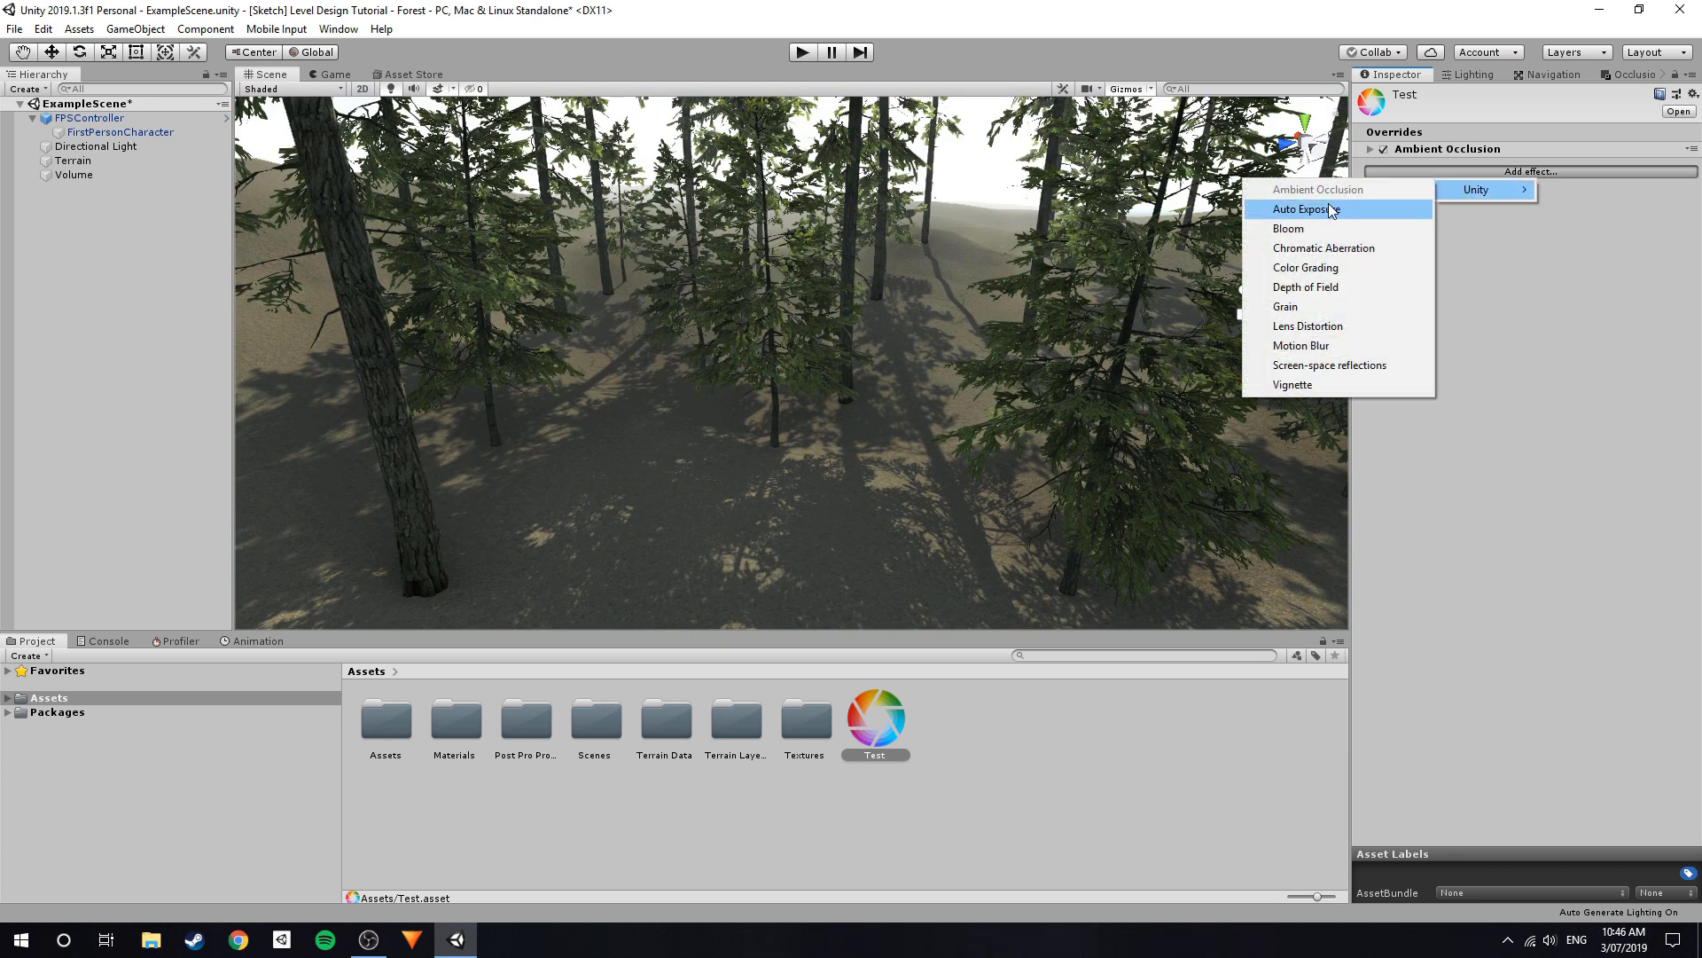
click(1298, 227)
click(1369, 215)
click(1368, 230)
click(1369, 245)
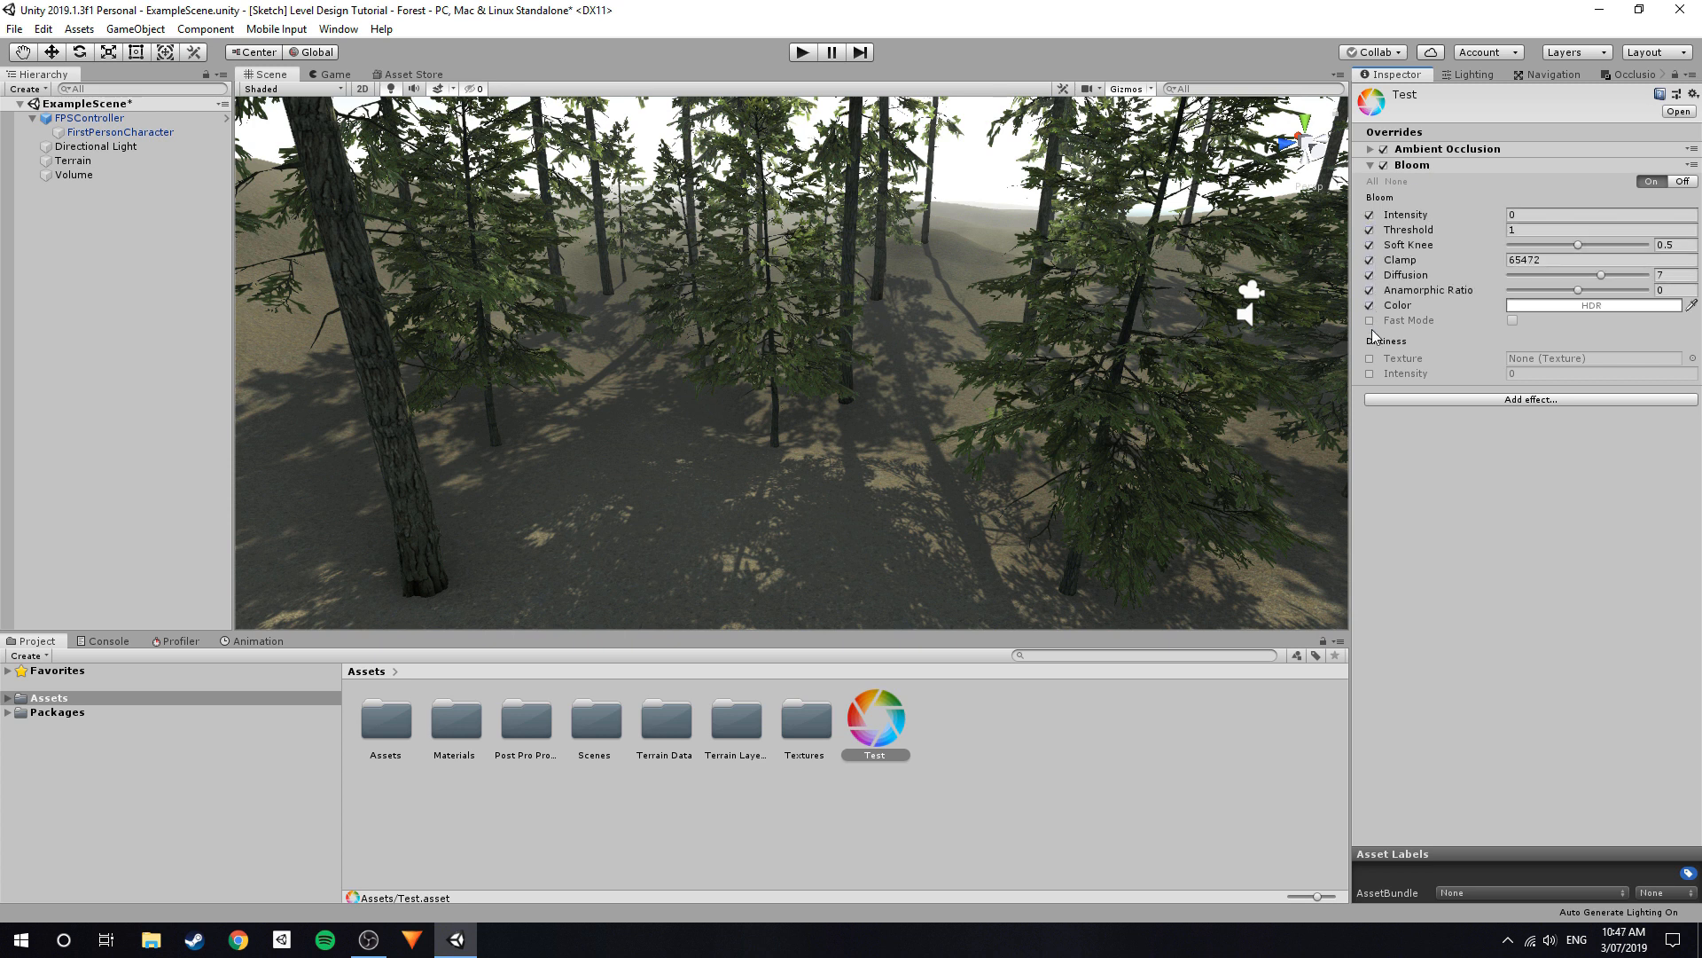
Set the Bloom Intensity to 1 and raise its Soft Knee to 1.
key(BackSpace)
text(1)
right_drag(980, 372, 942, 248)
key(s)
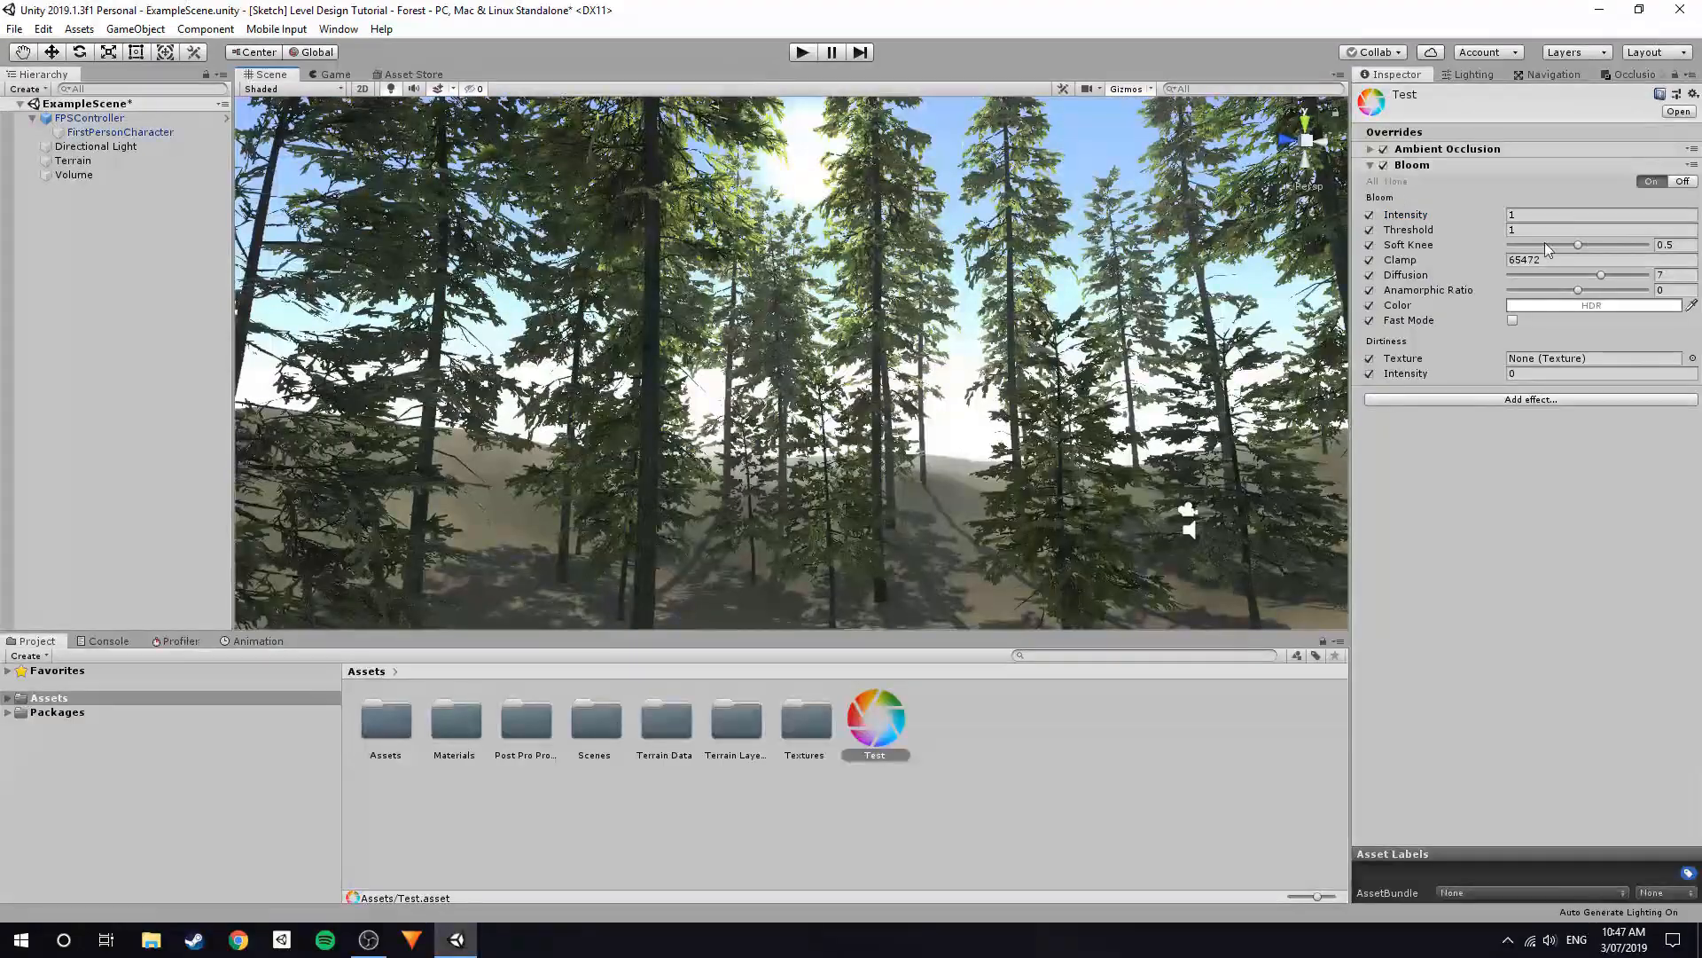
drag(1578, 244, 1671, 245)
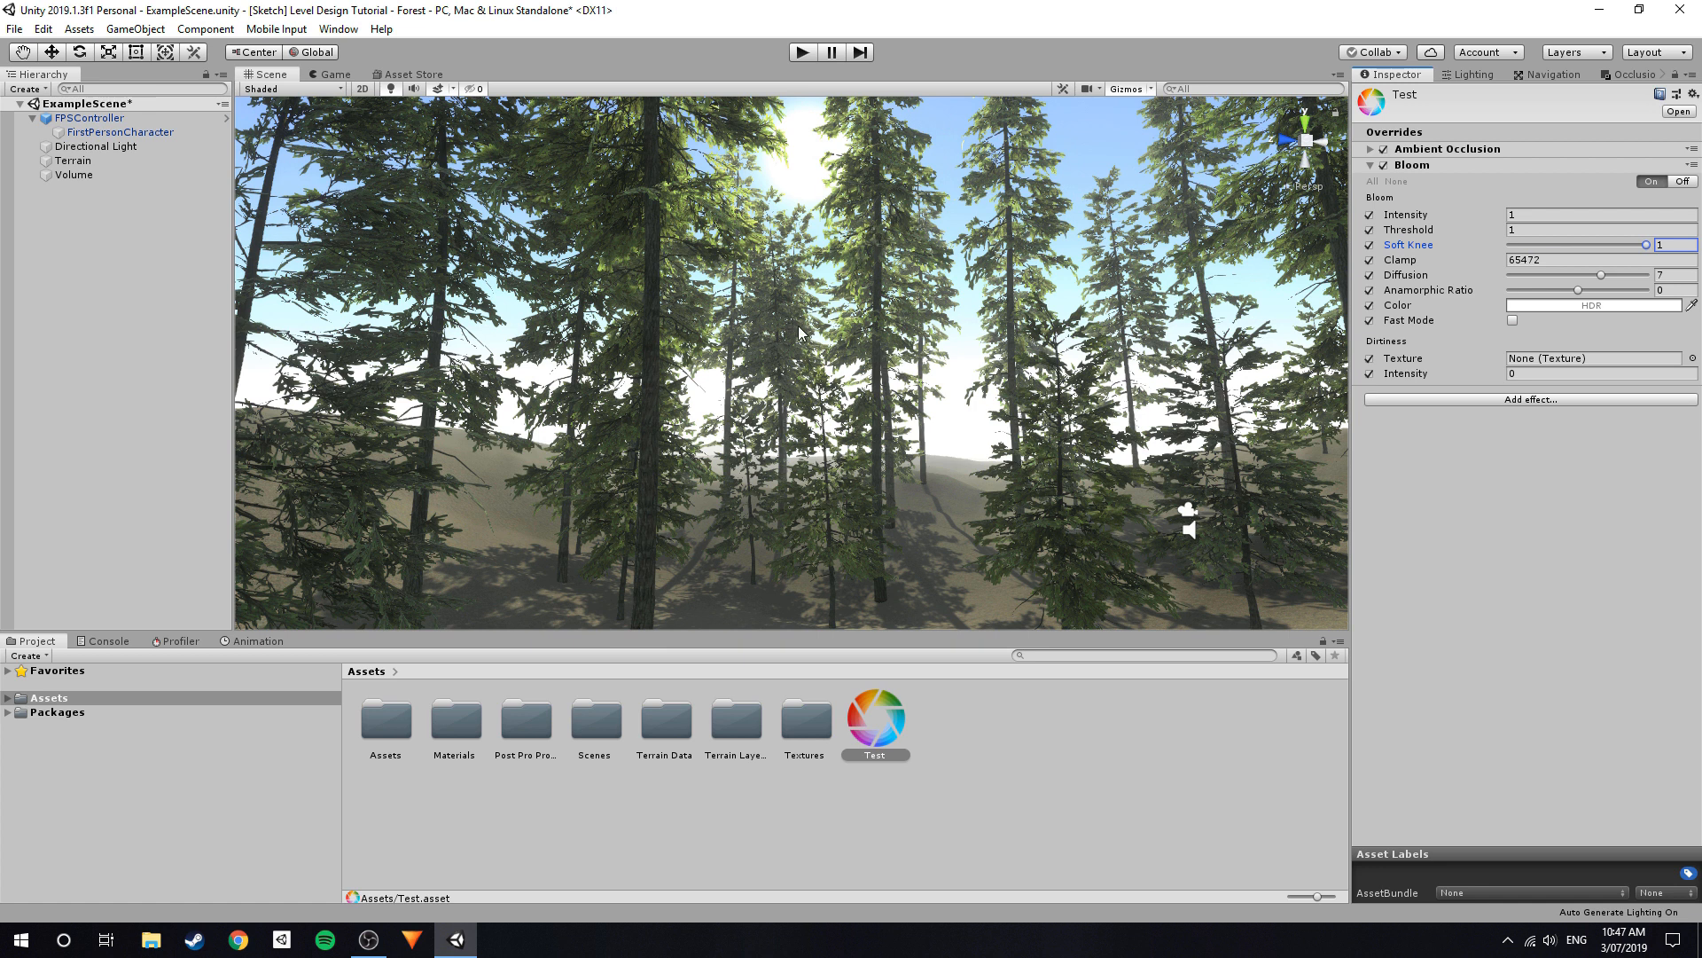
right_drag(906, 344, 1221, 367)
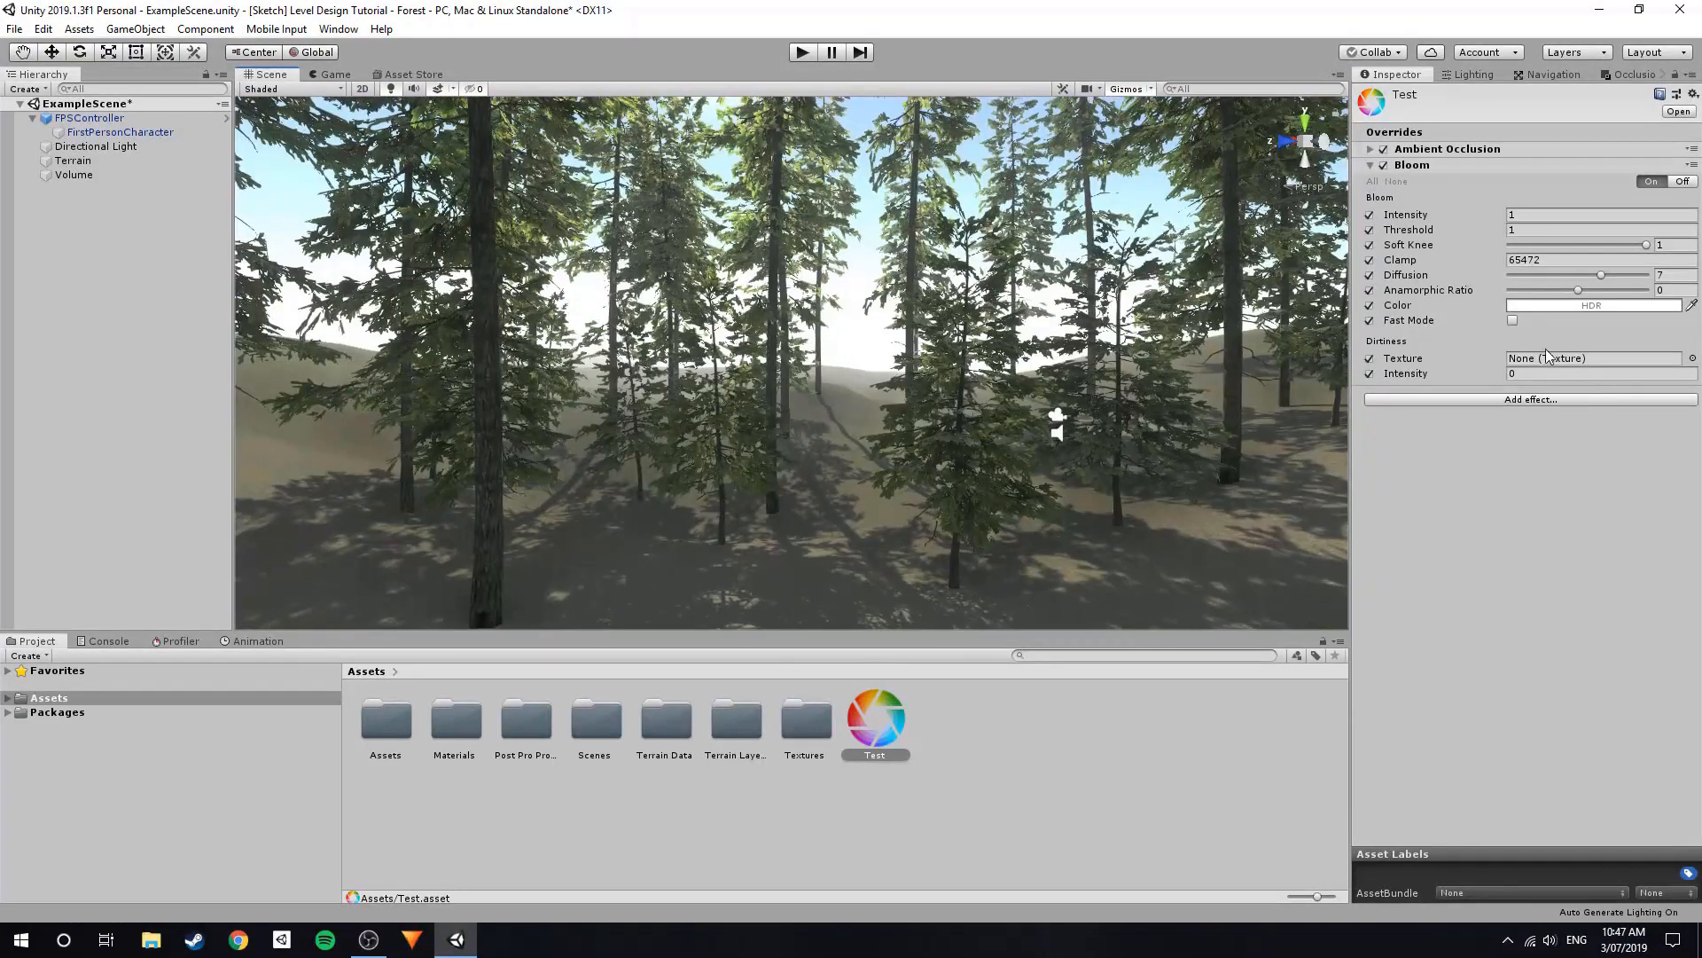
Assign the bloom dirt texture as the Dirtiness texture of the Bloom effect.
click(1692, 358)
double_click(1476, 297)
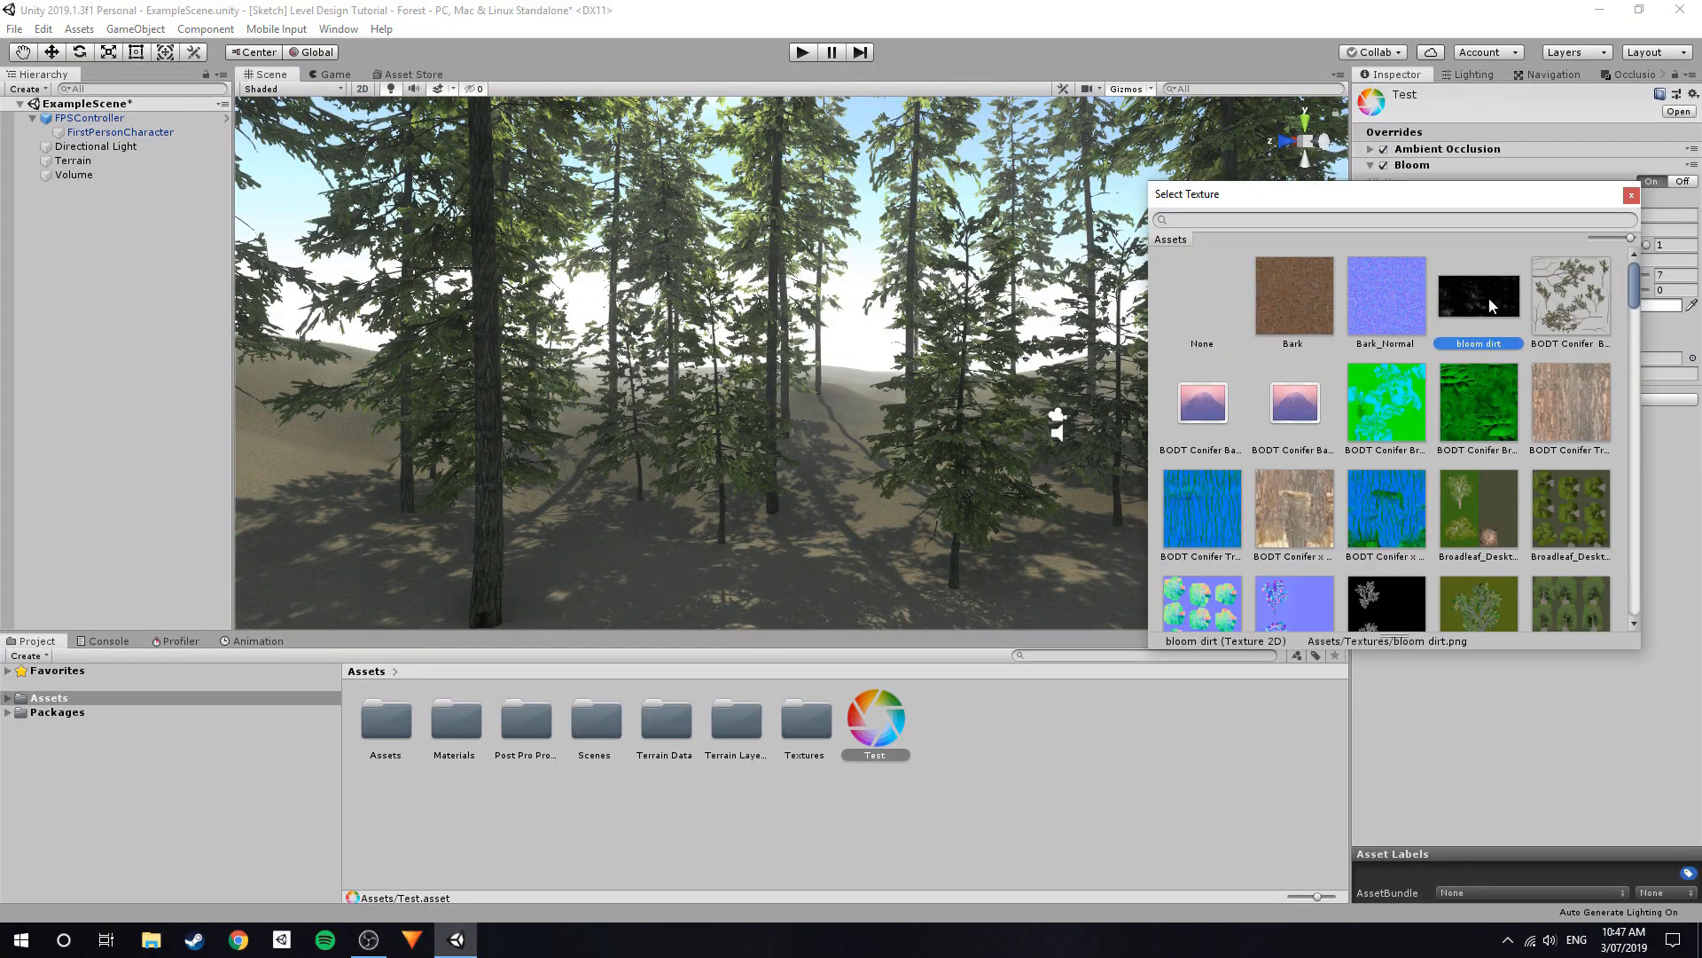
right_drag(947, 337, 942, 266)
Inspect an enlarged preview of the bloom dirt texture, and return to the Assets folder.
click(1550, 360)
click(525, 720)
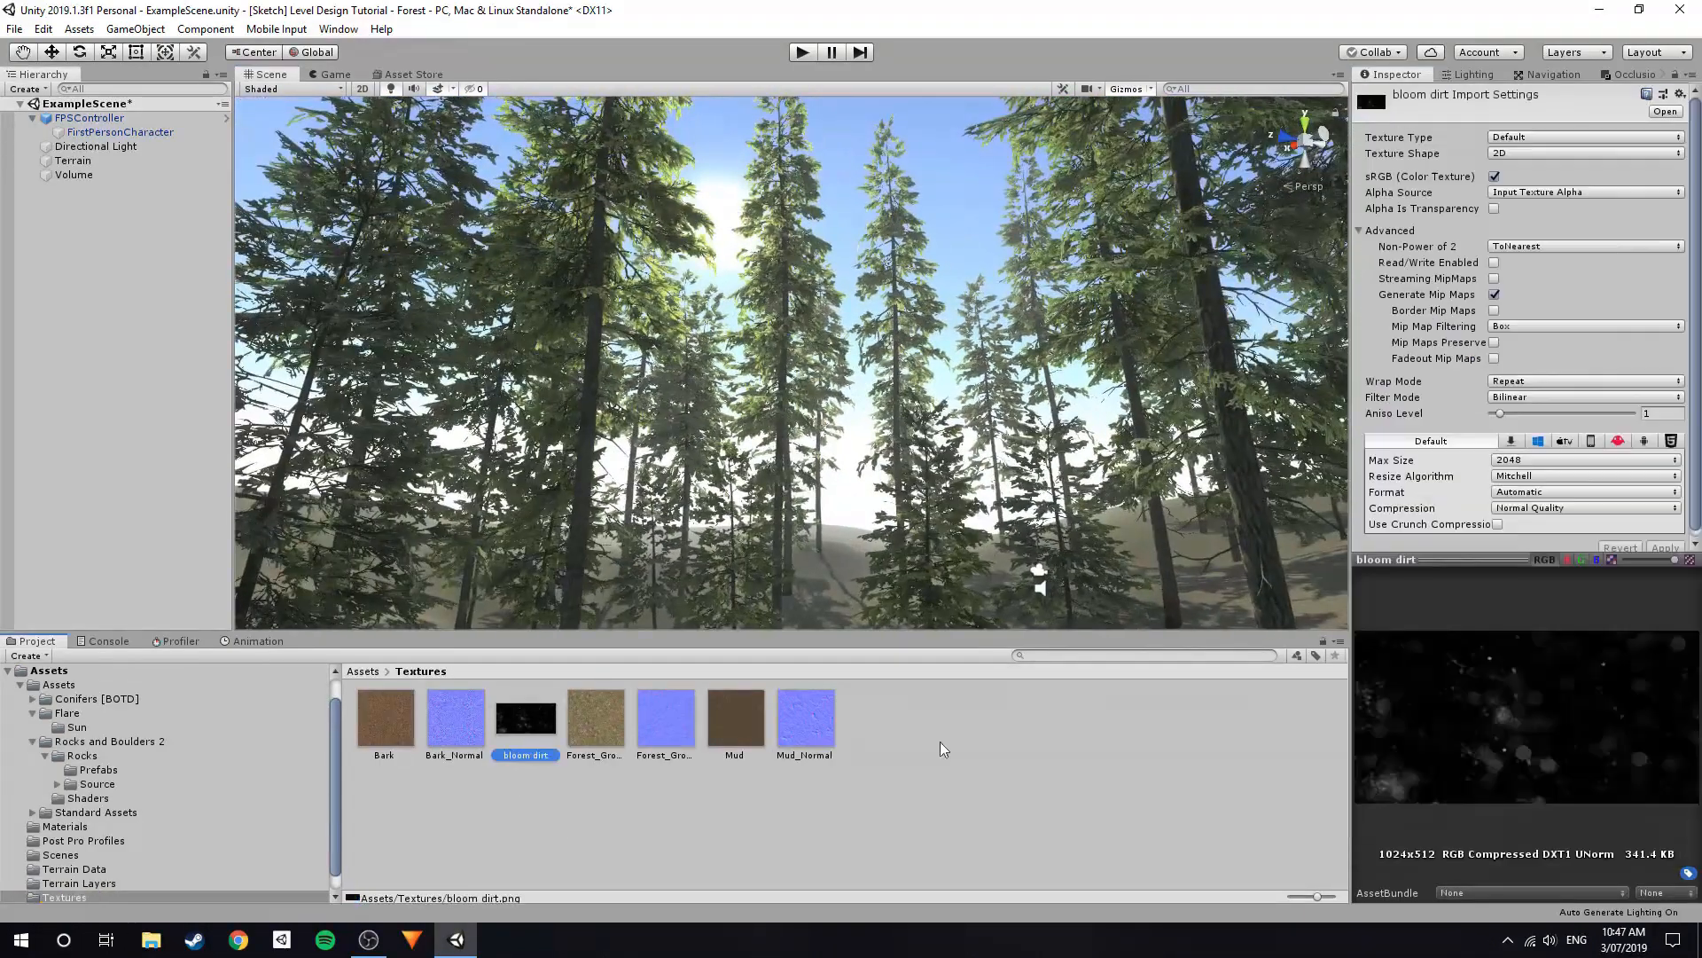
right_click(1467, 557)
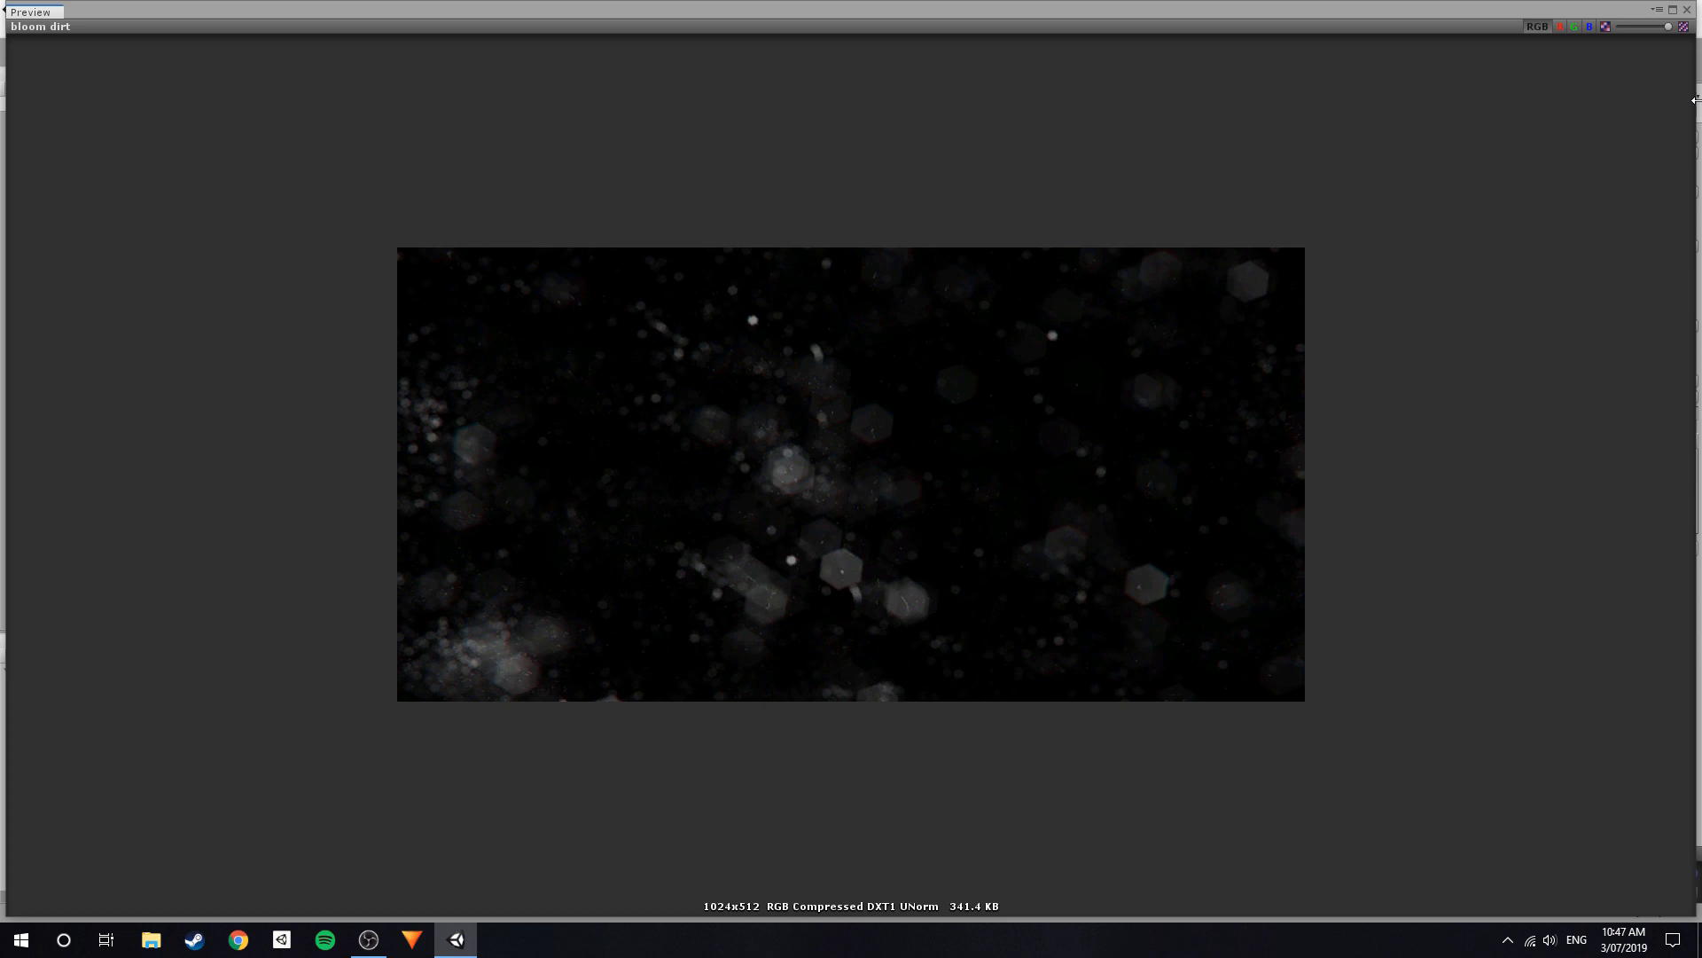
click(1687, 9)
click(54, 671)
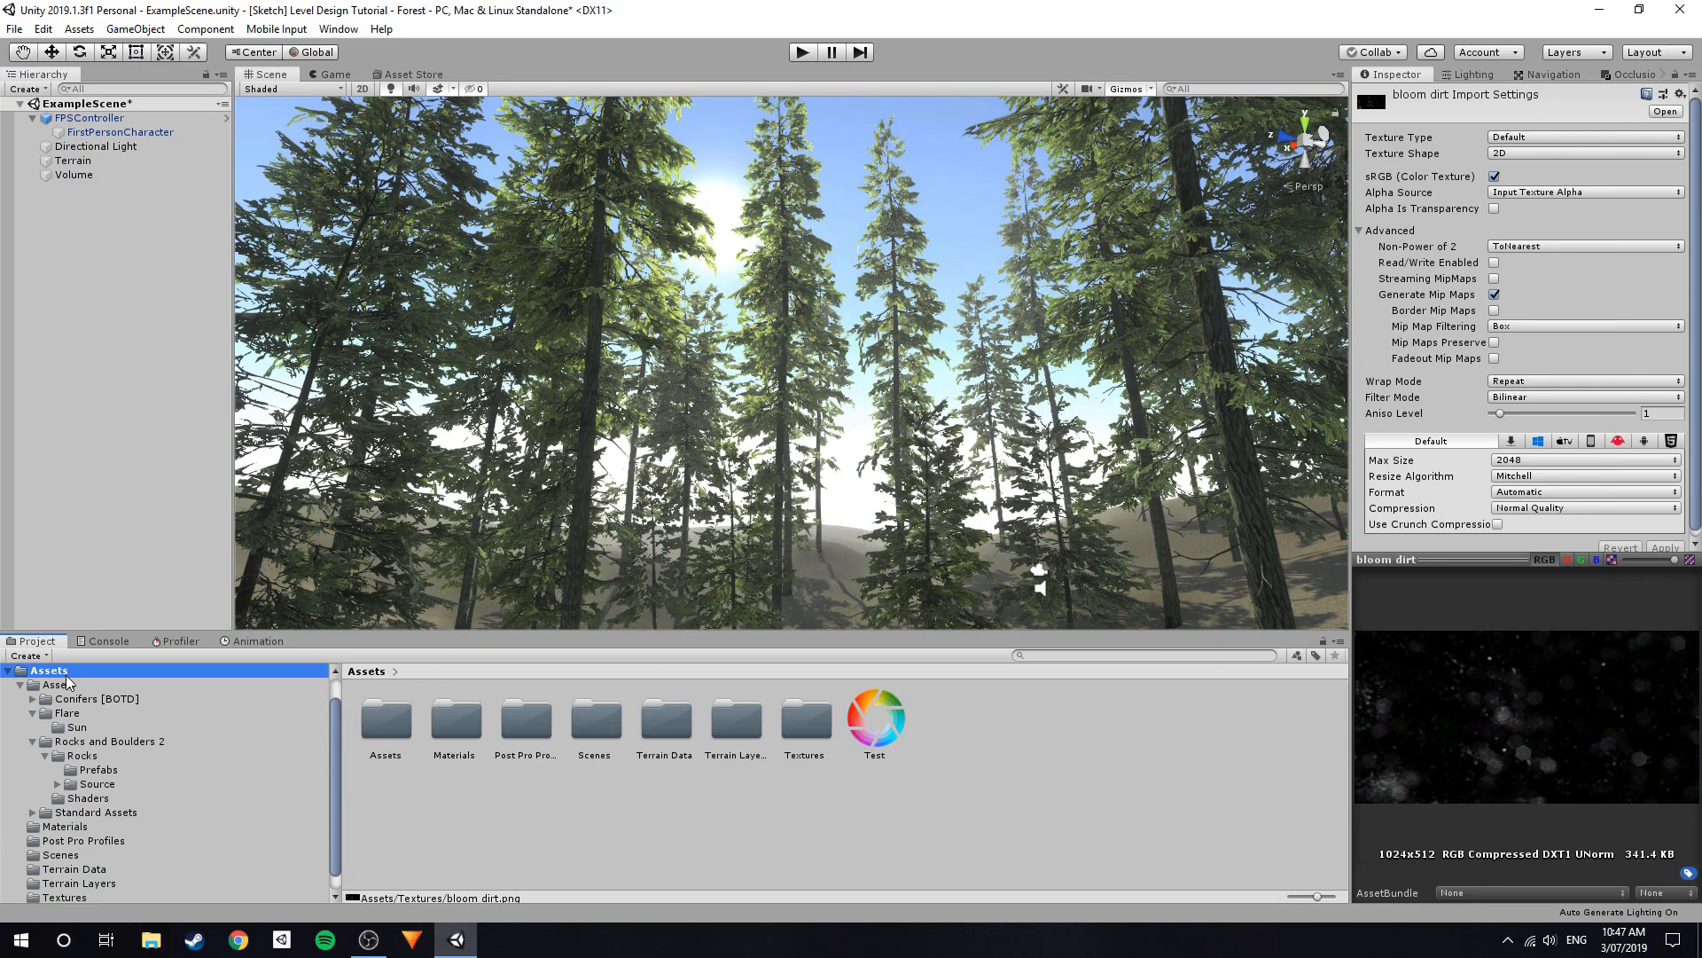
right_drag(914, 355, 924, 444)
key(w)
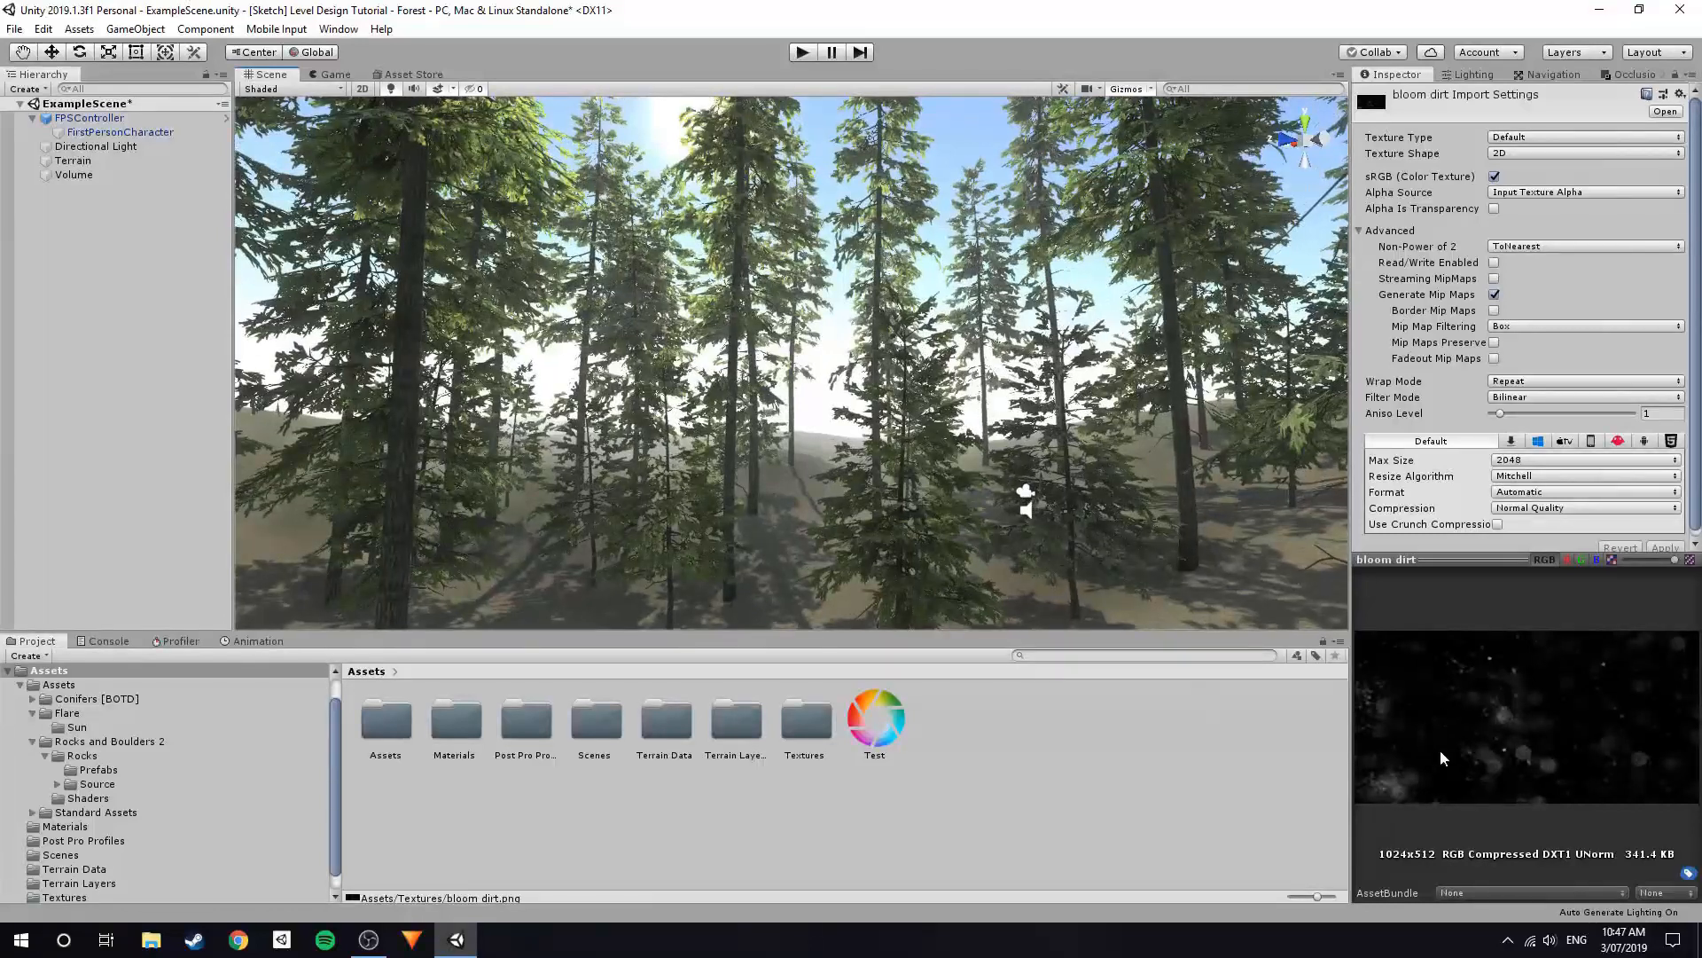
click(1017, 788)
right_drag(732, 346, 749, 360)
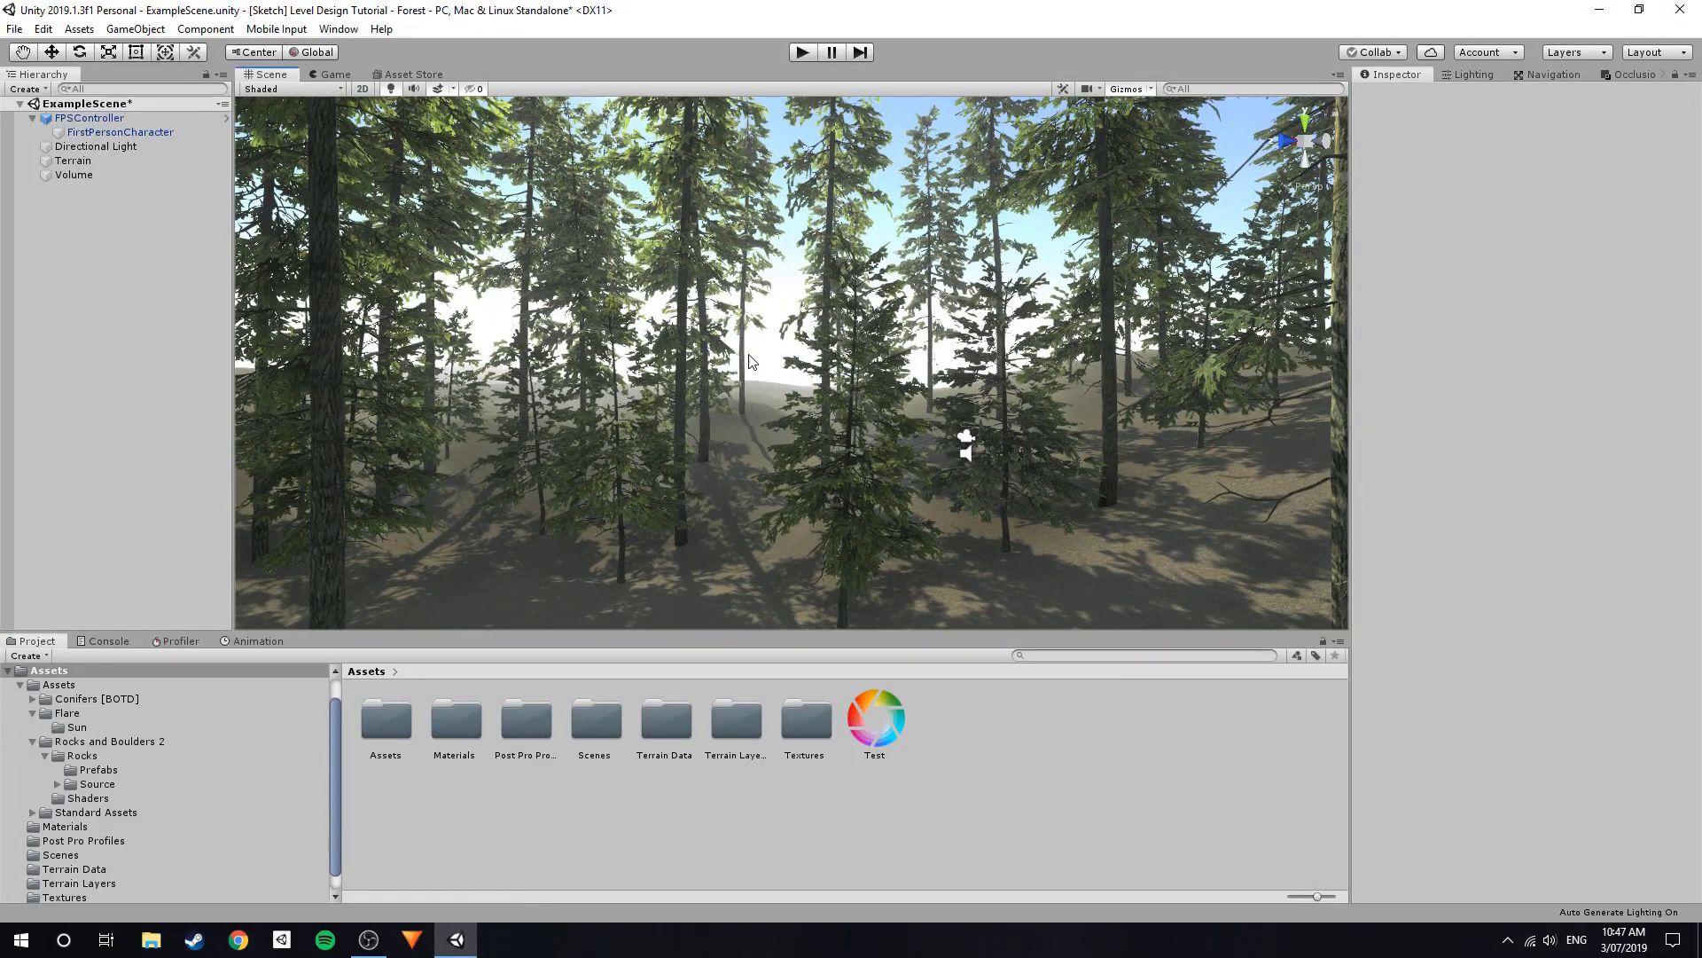
Set the Bloom Dirtiness Intensity to 5 in the Test profile and check it against the sun through the trees.
click(895, 737)
click(1552, 372)
text(5)
right_drag(478, 430, 709, 188)
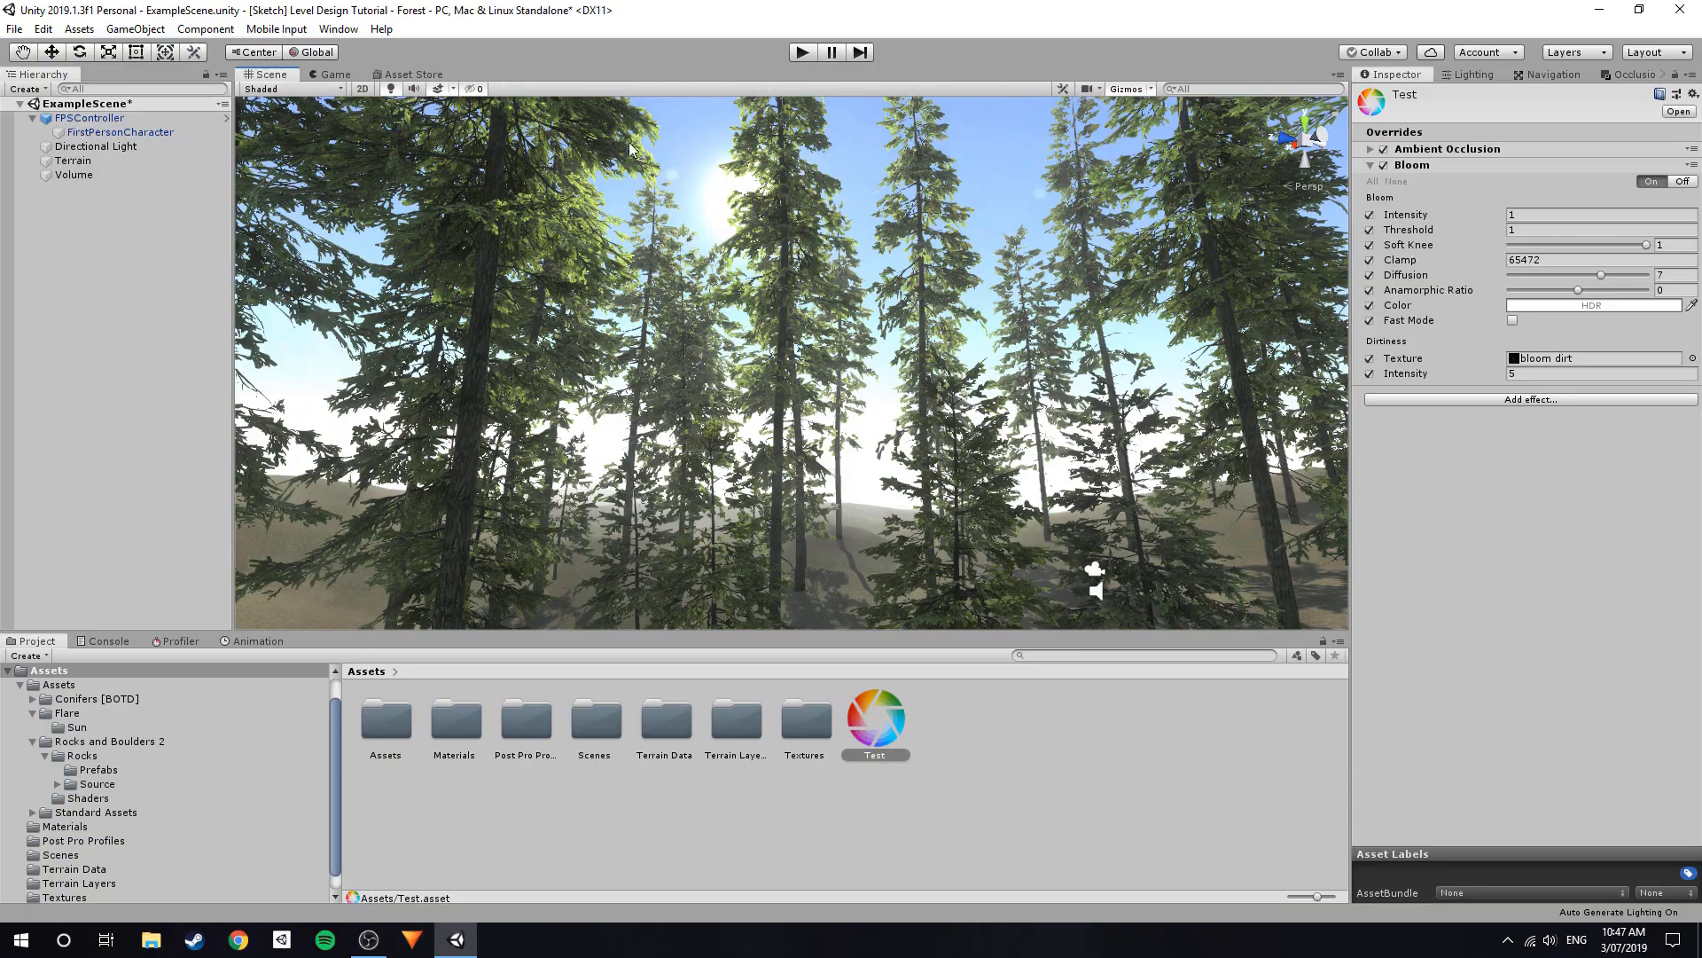
right_drag(746, 272, 735, 226)
click(197, 345)
right_drag(1015, 470, 1047, 541)
Add a Vignette effect to the Test profile.
click(881, 721)
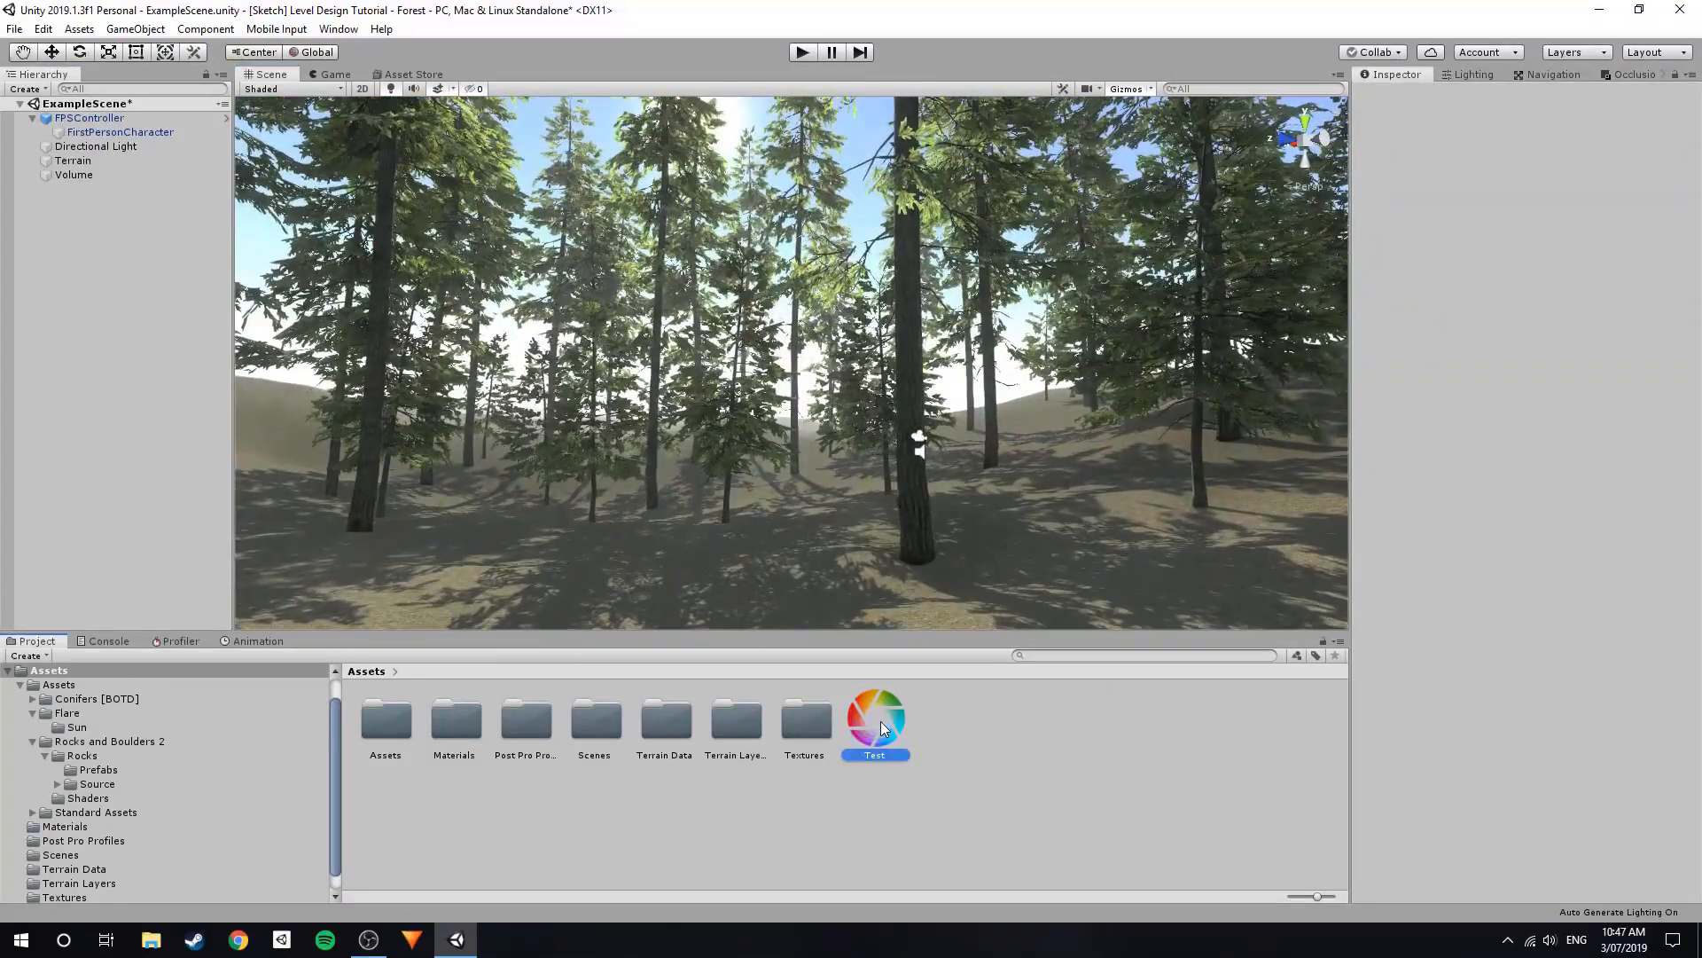
click(1406, 168)
click(1456, 187)
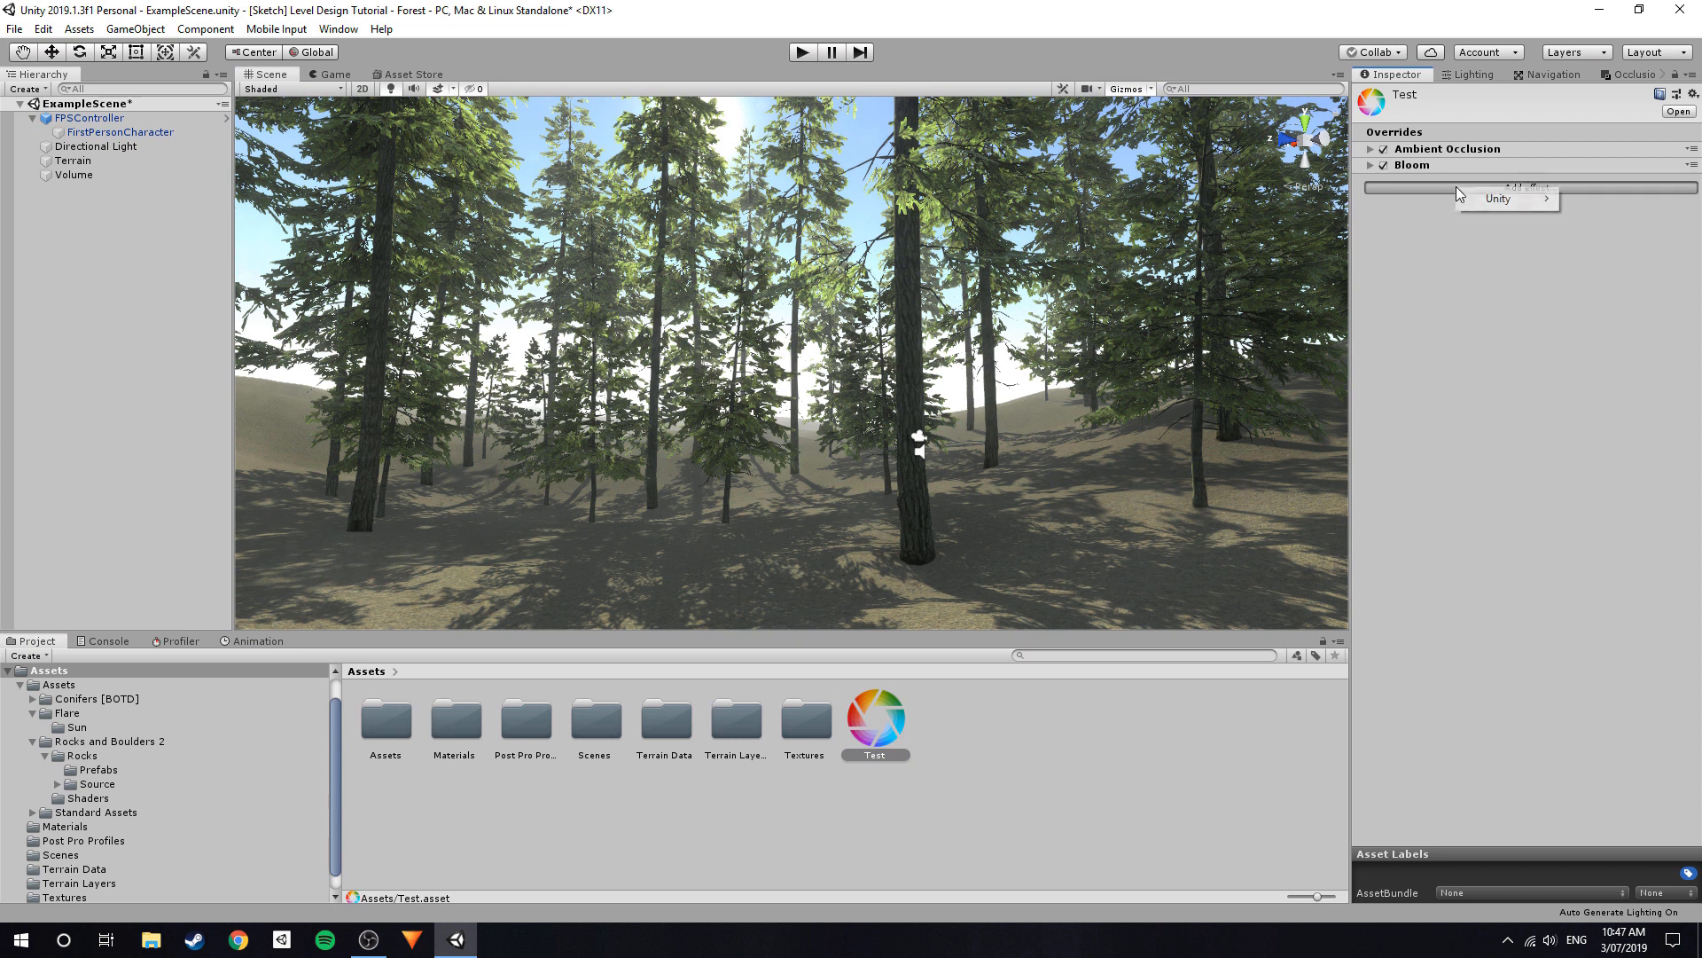
mouse_move(1472, 200)
click(1315, 393)
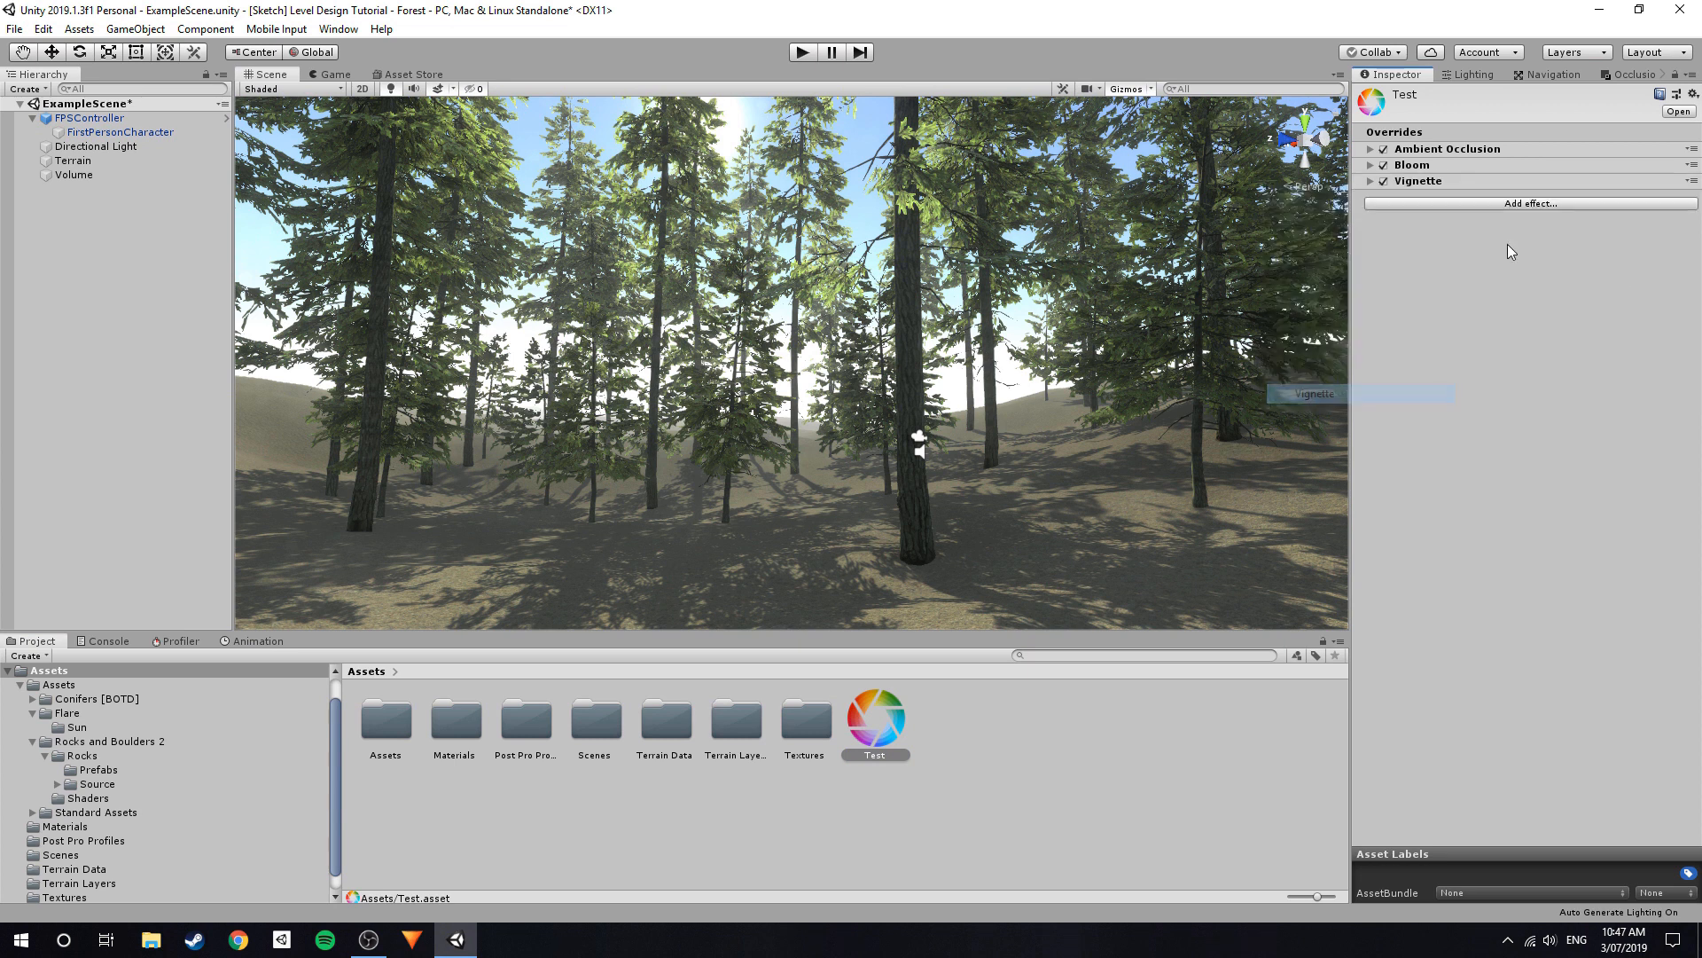
Enable the Mode, Color, Center, Intensity, Smoothness, Roundness and Rounded overrides of the Vignette.
click(1370, 214)
click(1370, 229)
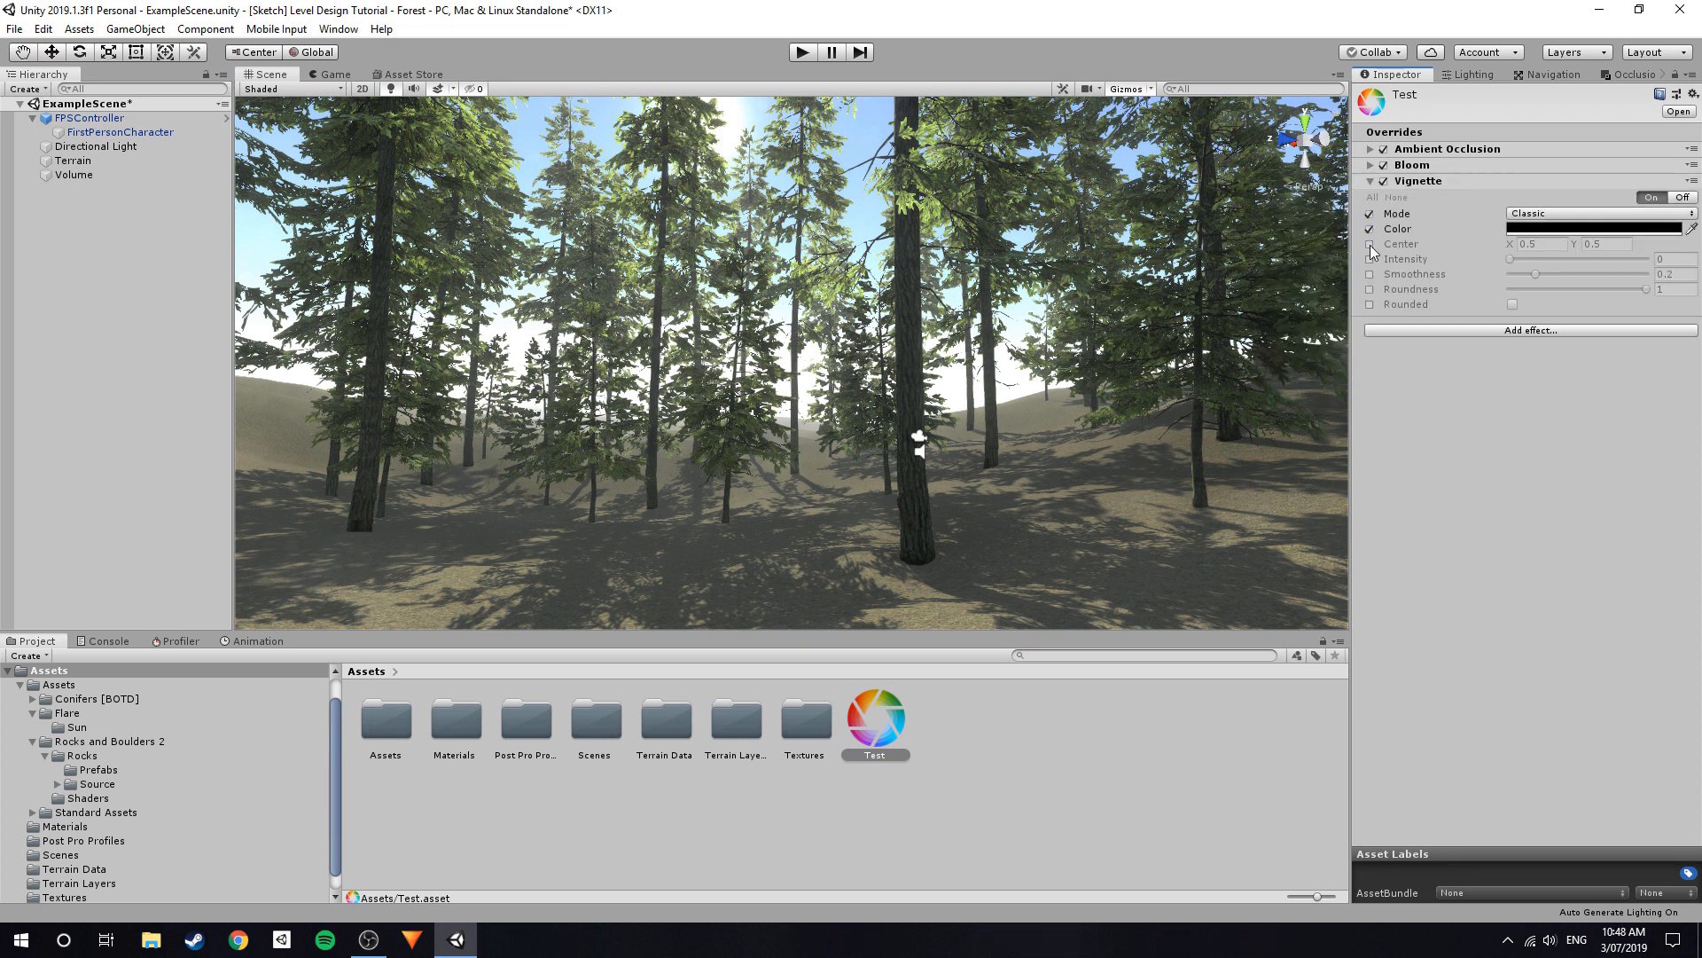
click(1370, 259)
click(1370, 243)
click(1369, 274)
click(1369, 304)
alt+drag(427, 553, 1053, 370)
click(1369, 289)
Set the Vignette Intensity to 0.32 and its Smoothness to 0.726.
drag(1510, 259, 1514, 259)
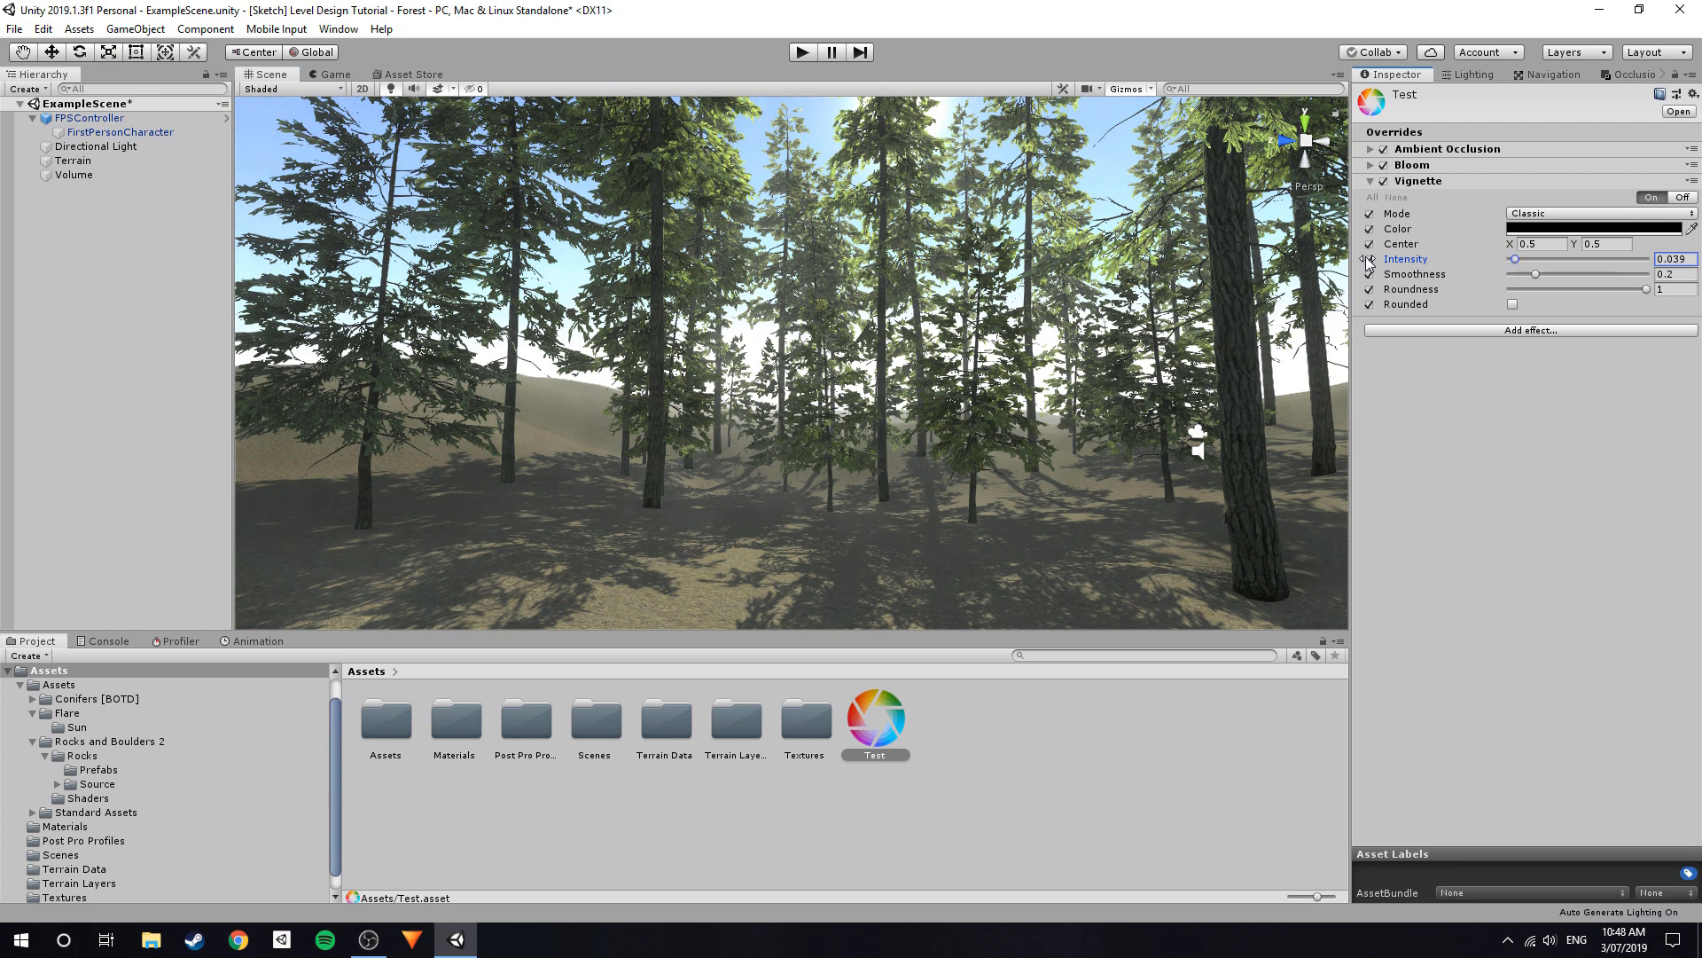
drag(1518, 259, 1607, 275)
right_drag(1192, 306, 1303, 268)
Compare the forest view with the Vignette effect switched off and on, and collapse its settings.
click(1385, 182)
click(1385, 181)
click(1385, 181)
click(1386, 181)
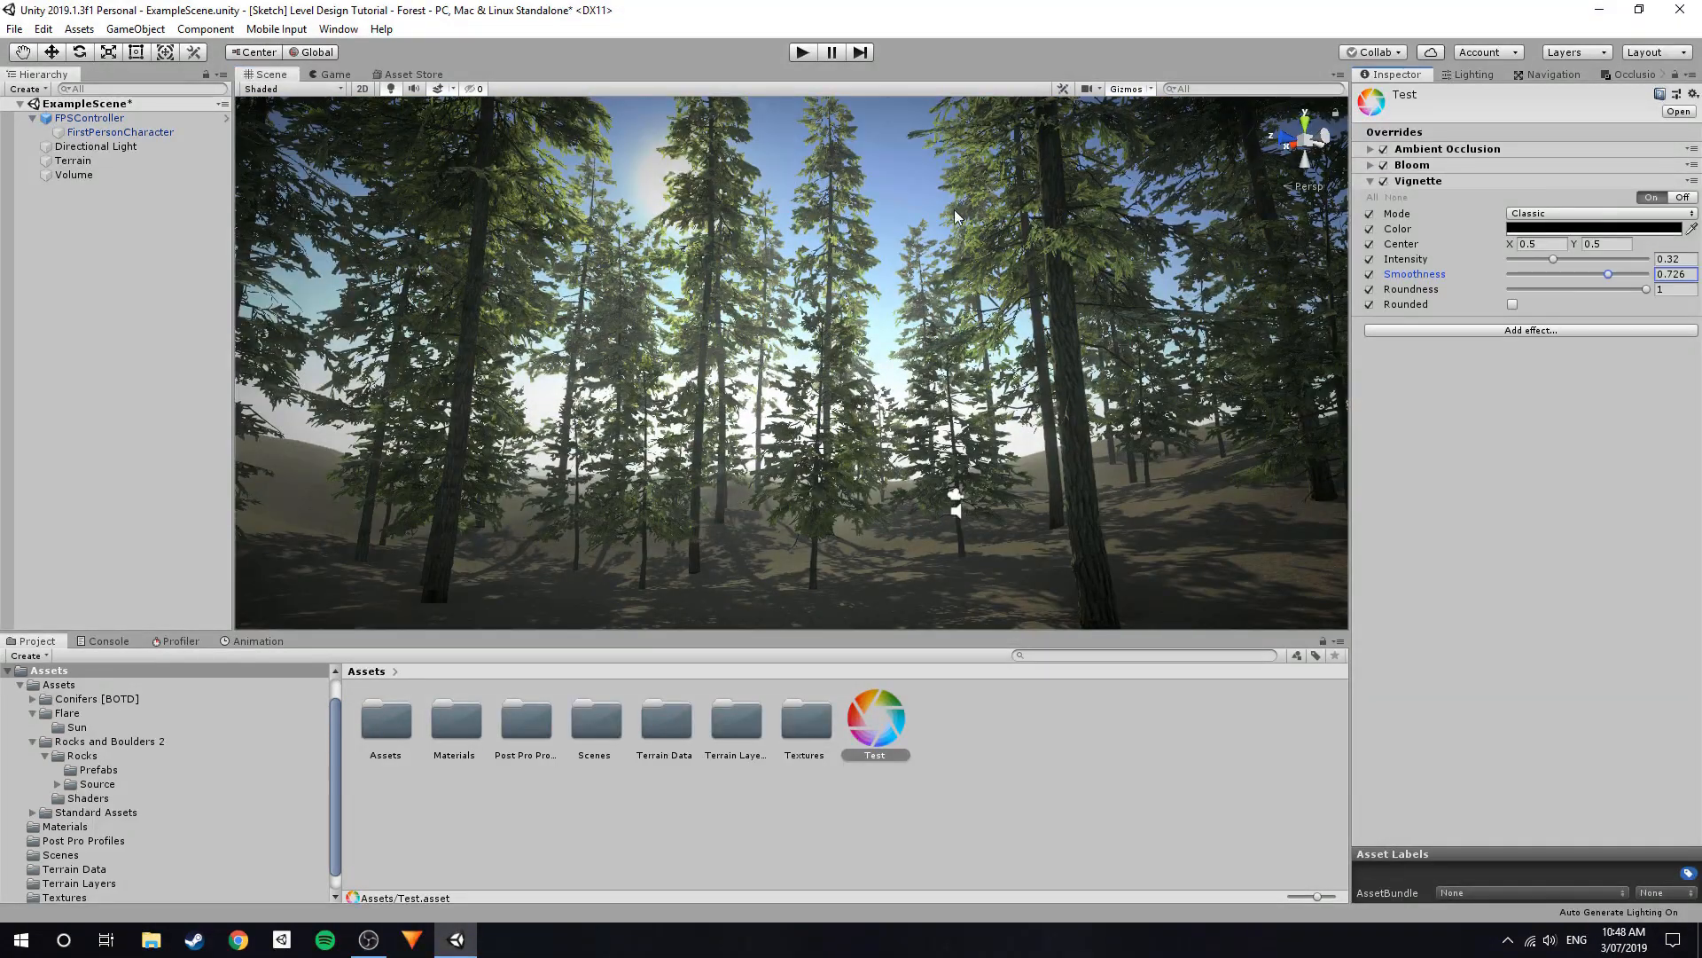
right_drag(956, 216, 958, 266)
click(1417, 181)
Add a Motion Blur effect to the Test profile with its Shutter Angle and Sample Count overrides enabled.
right_drag(842, 305, 807, 282)
click(1482, 203)
mouse_move(1525, 212)
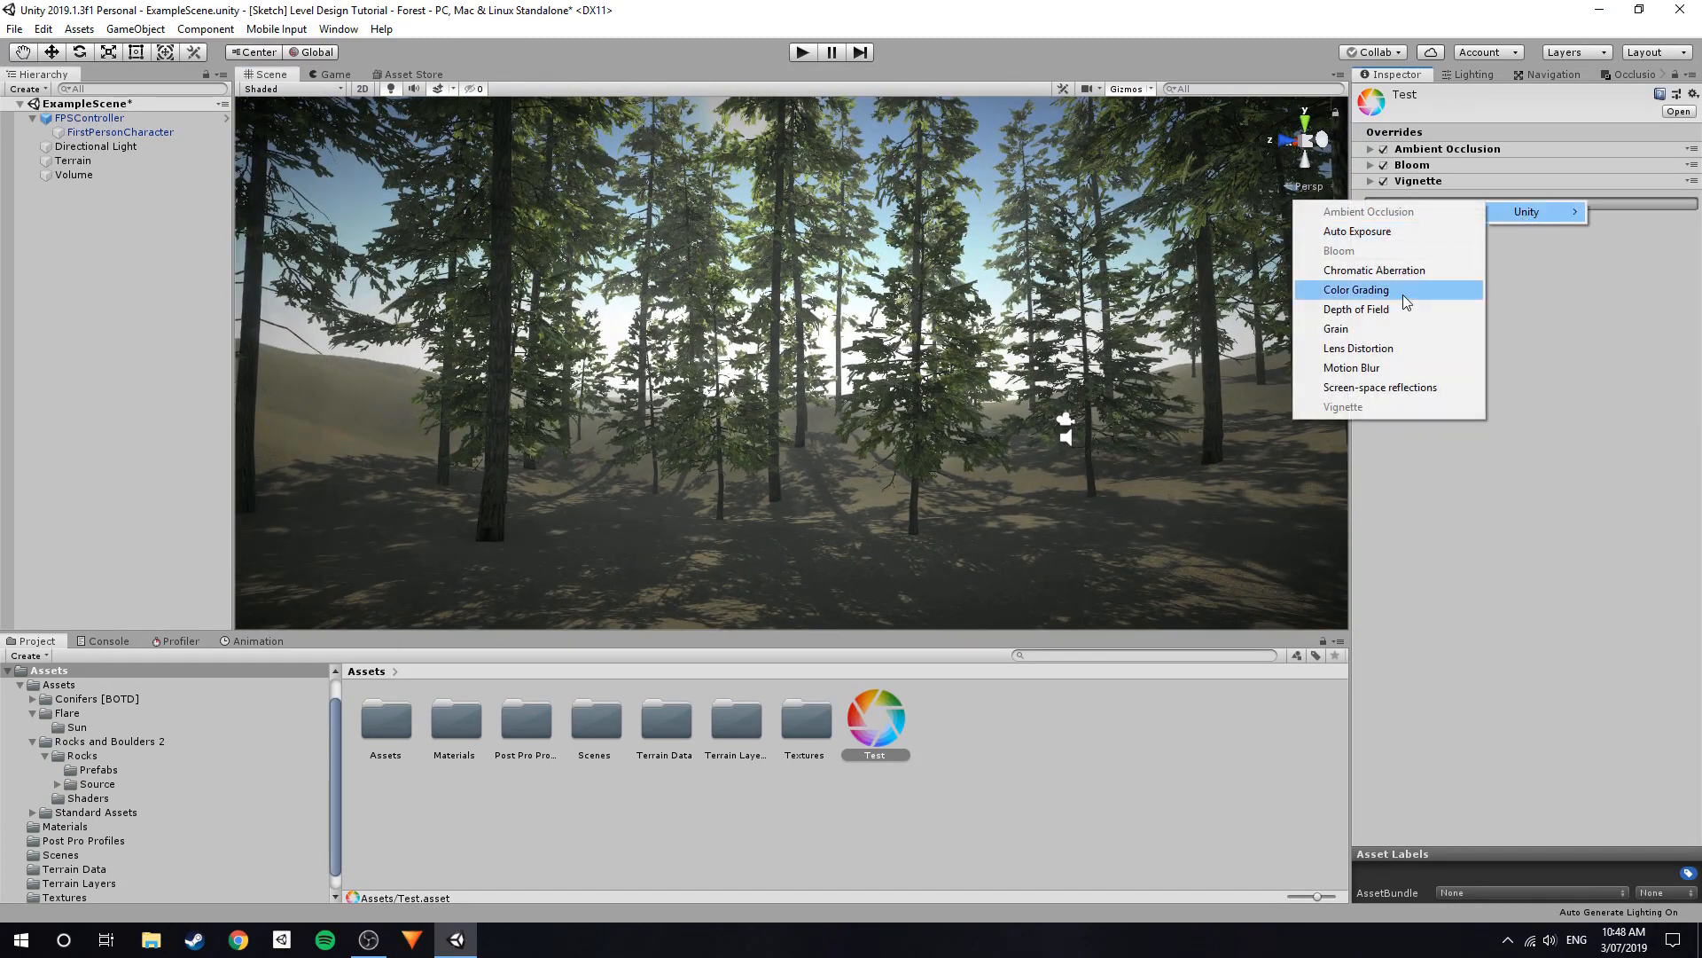
click(1375, 372)
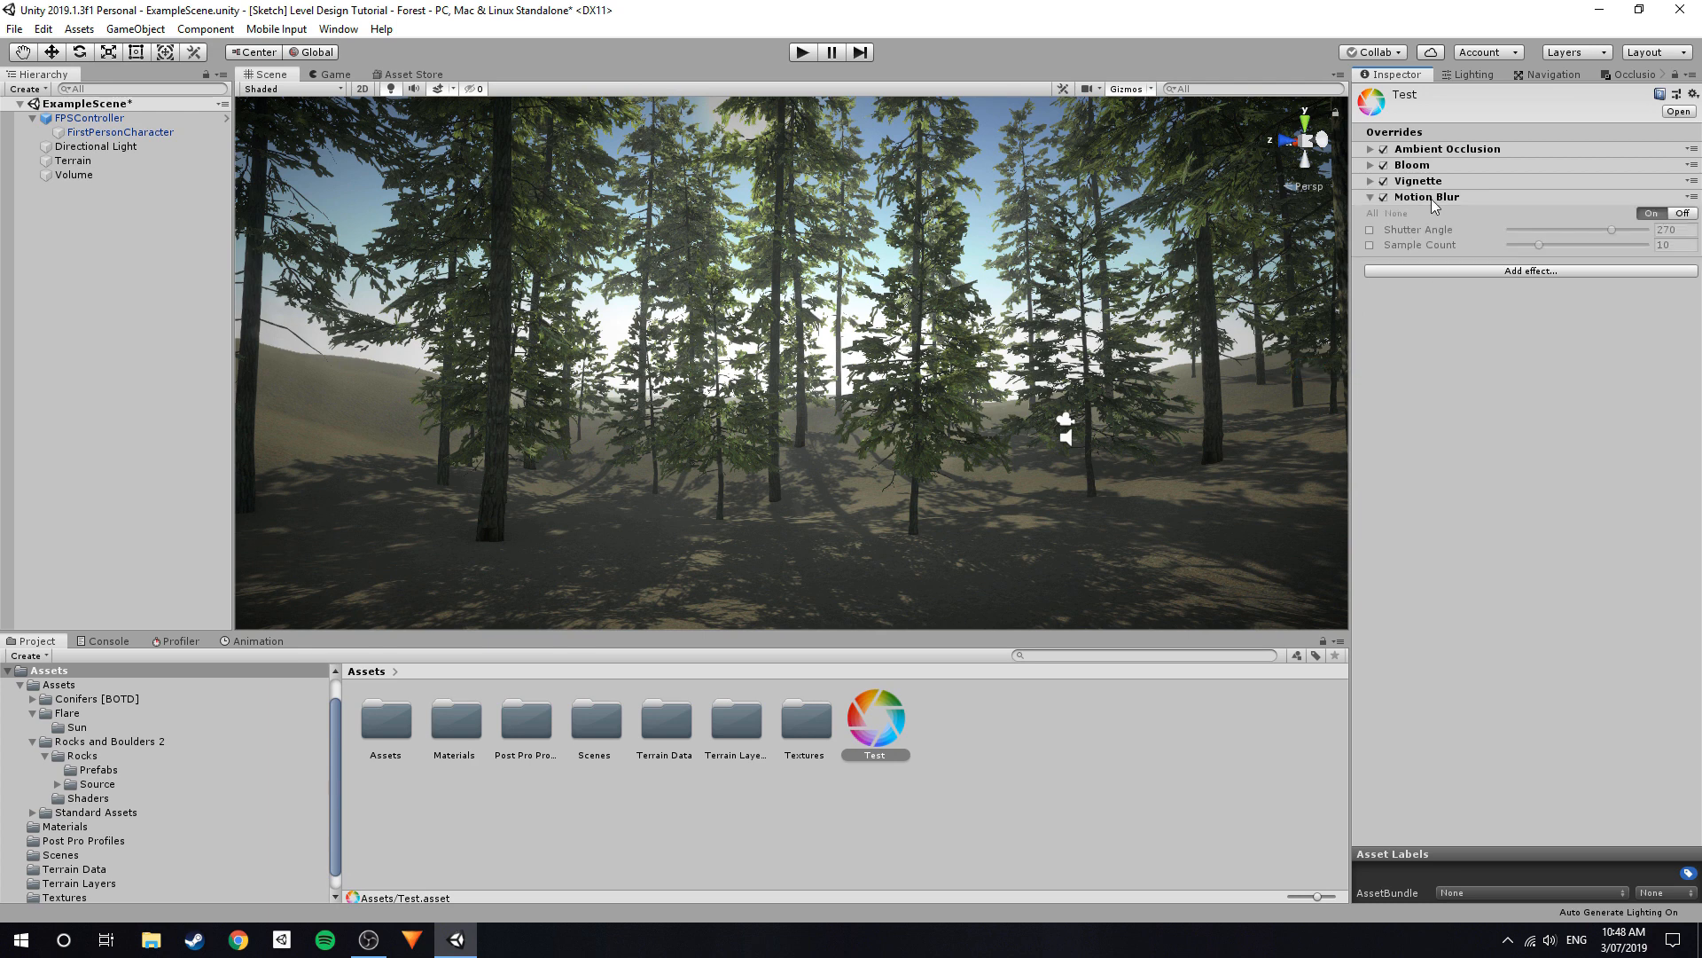
click(1370, 230)
click(1370, 246)
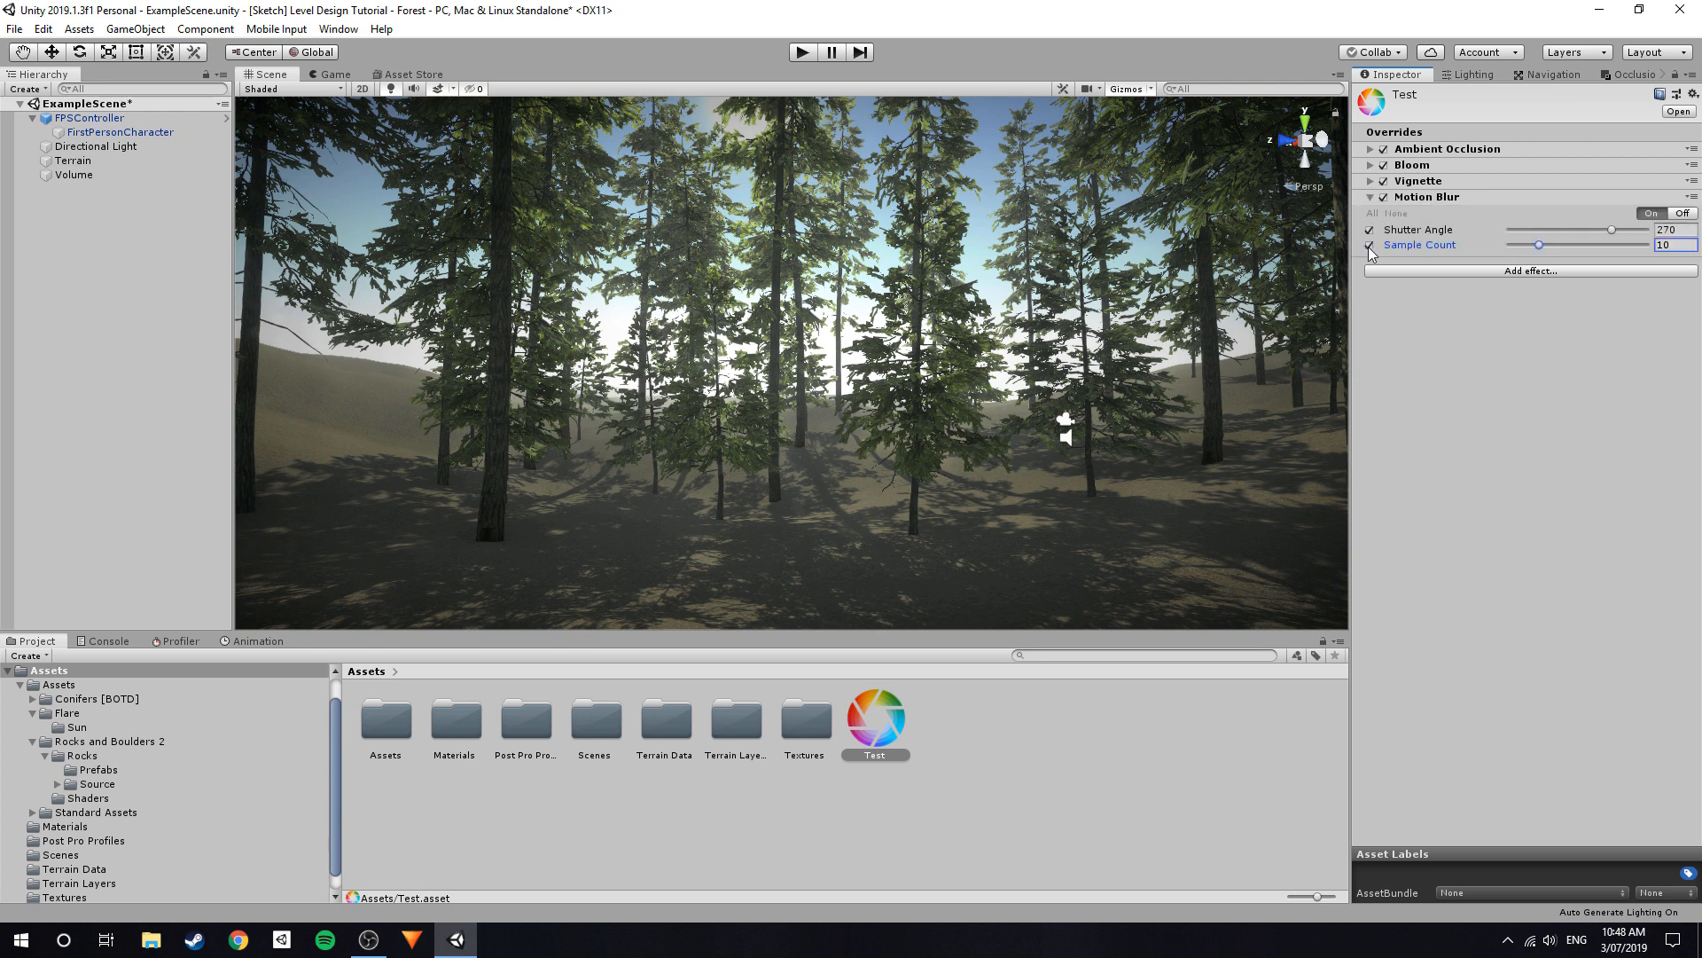
click(1417, 198)
mouse_move(1092, 286)
right_down()
mouse_move(1652, 259)
mouse_move(1083, 278)
right_up()
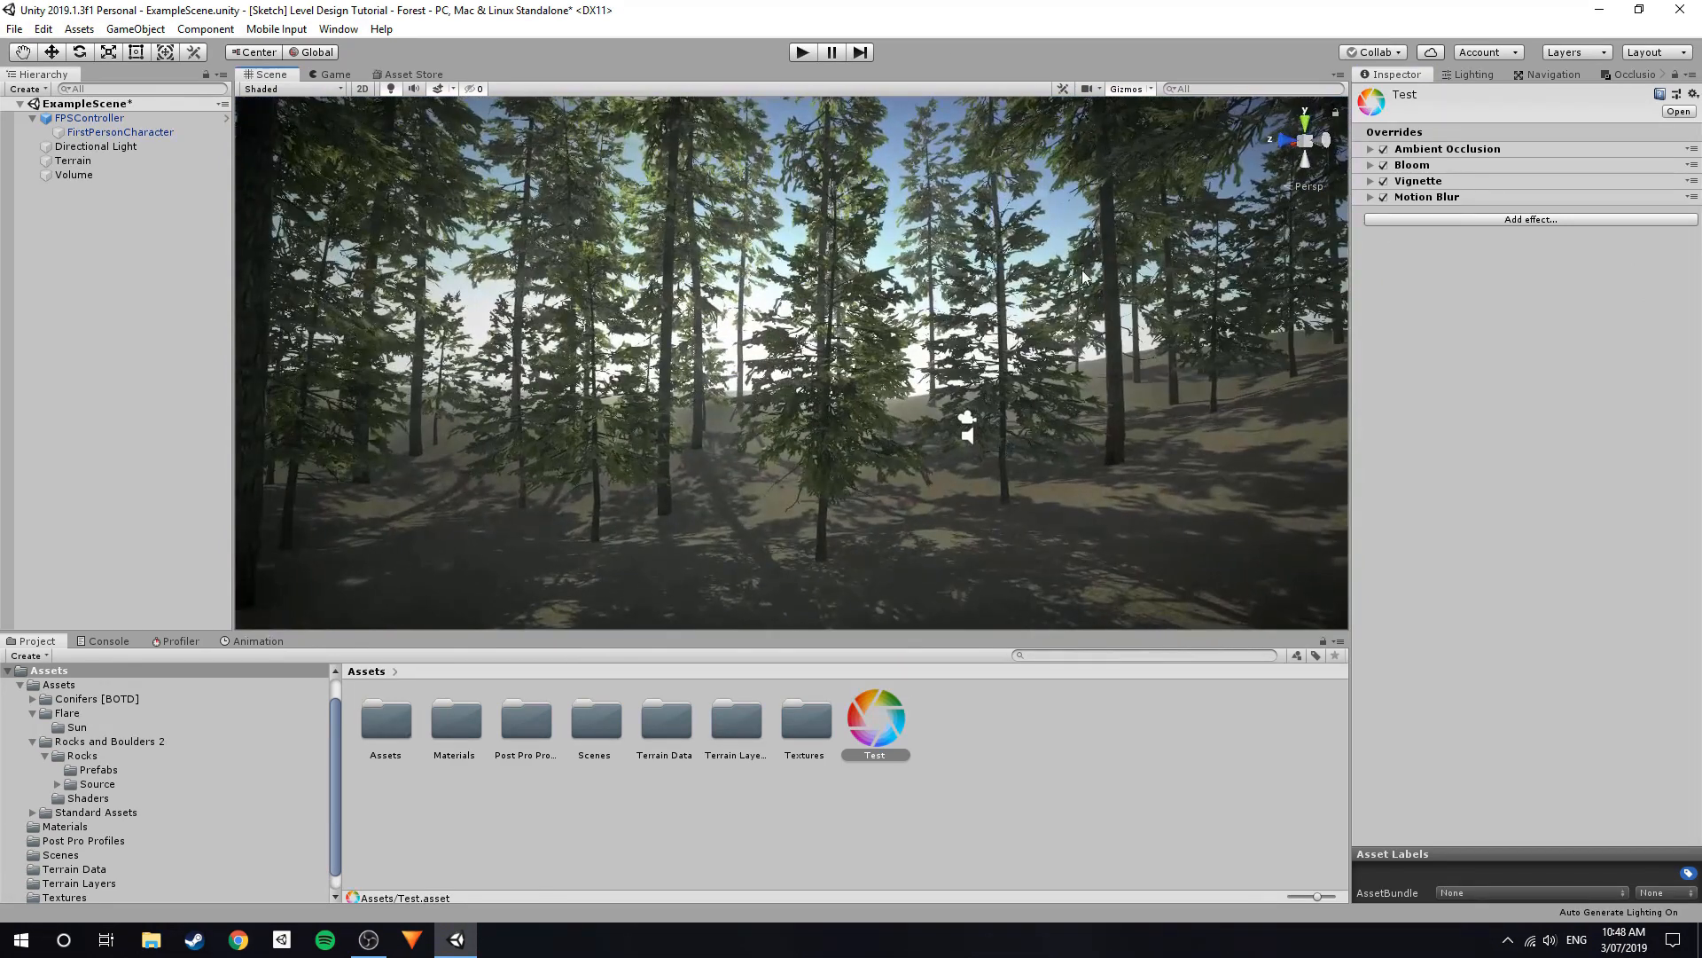
Add a Color Grading effect to the Test profile and expand its settings.
click(1434, 222)
mouse_move(1472, 231)
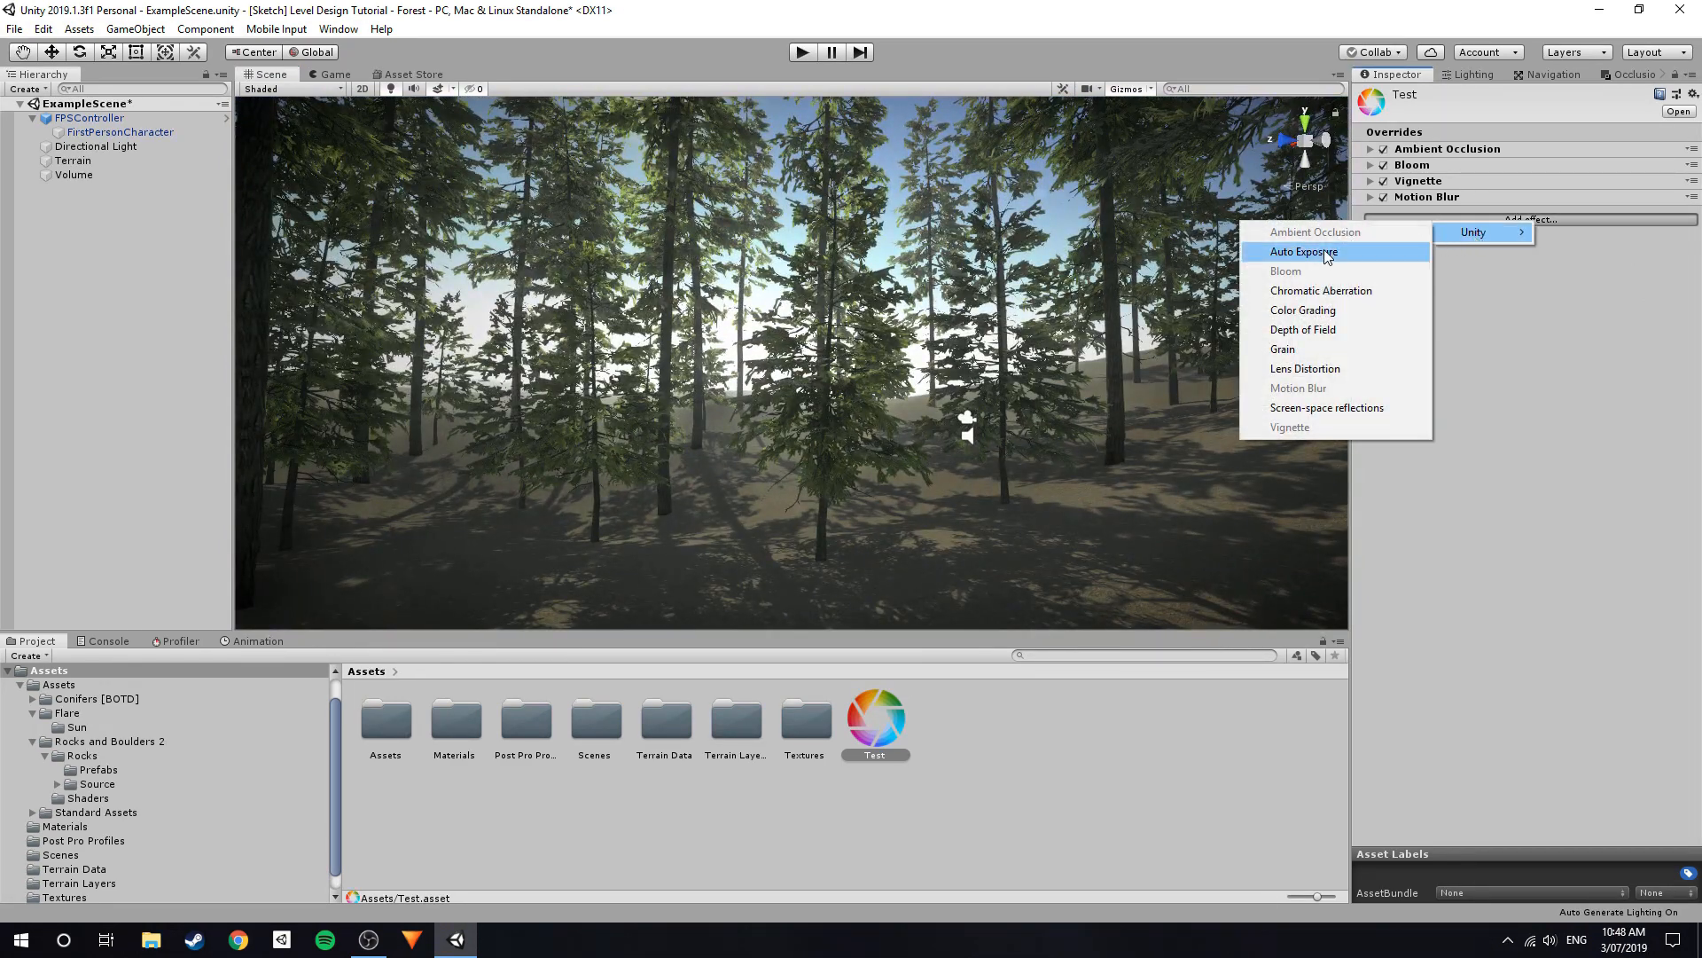
click(1321, 310)
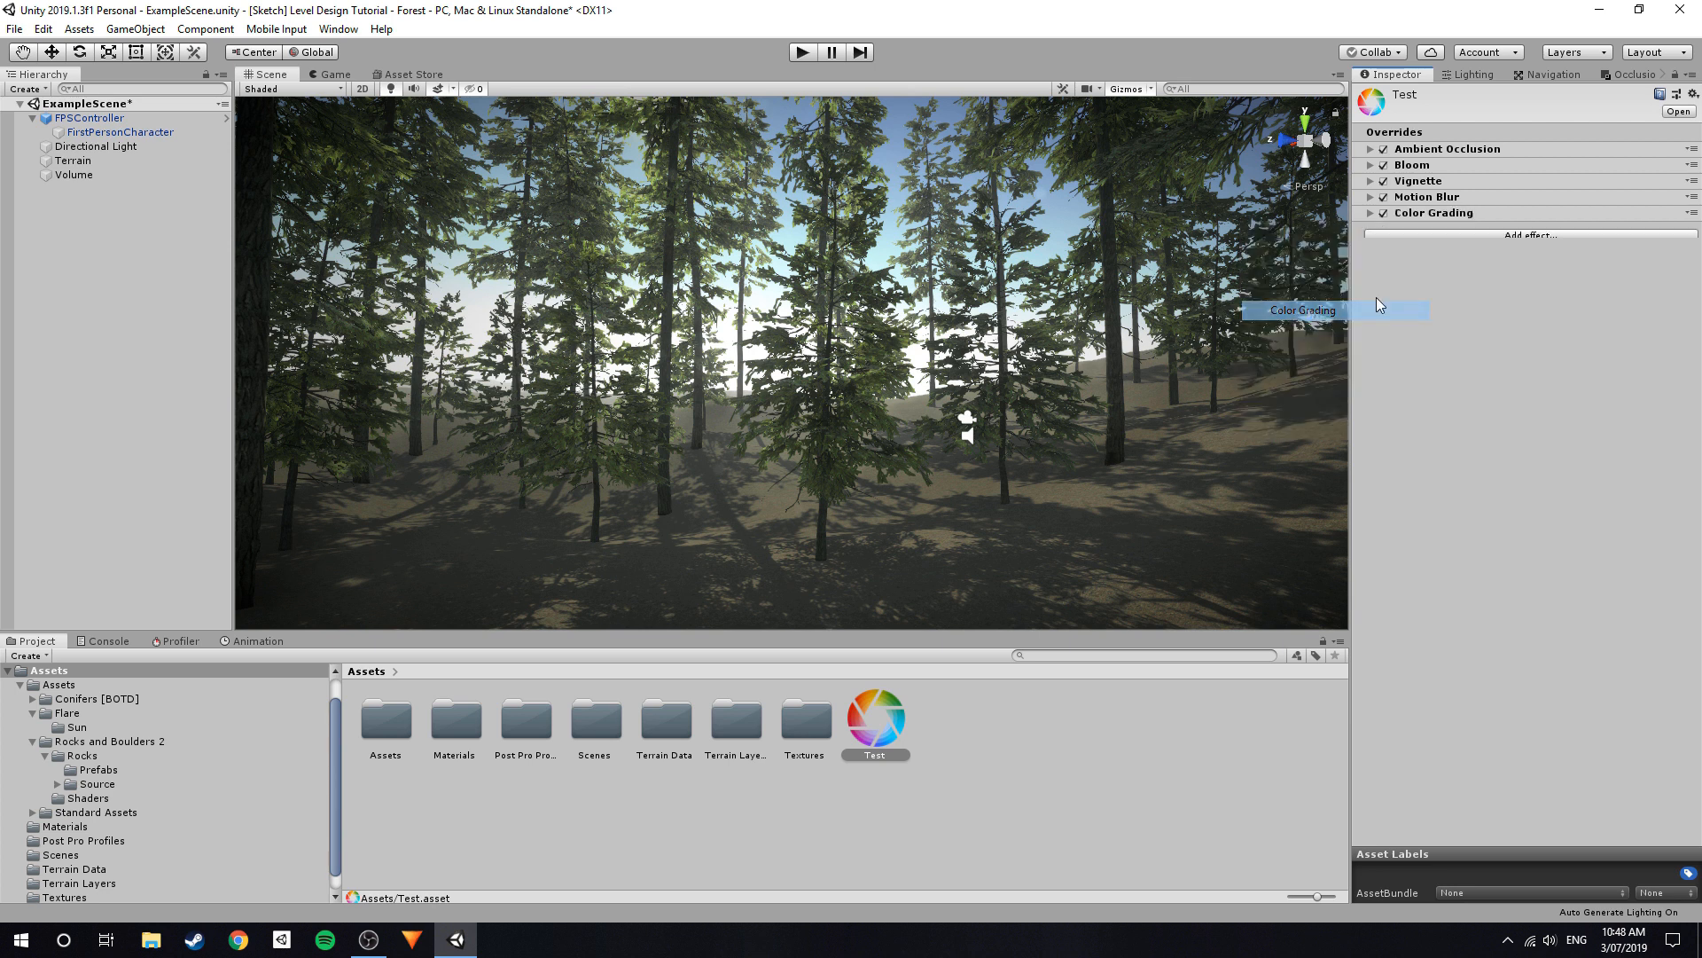
click(1428, 216)
Enable Color Grading's Tonemapping Mode, Temperature, Tint, Post-exposure, Color Filter, Hue Shift, Saturation and Contrast overrides.
click(1370, 325)
click(1370, 364)
click(1370, 380)
click(1370, 417)
click(1370, 431)
click(1370, 447)
click(1370, 477)
click(1370, 462)
Set the Tonemapping Mode to ACES and check the forest from several viewpoints.
right_drag(1282, 354, 1183, 297)
click(1516, 326)
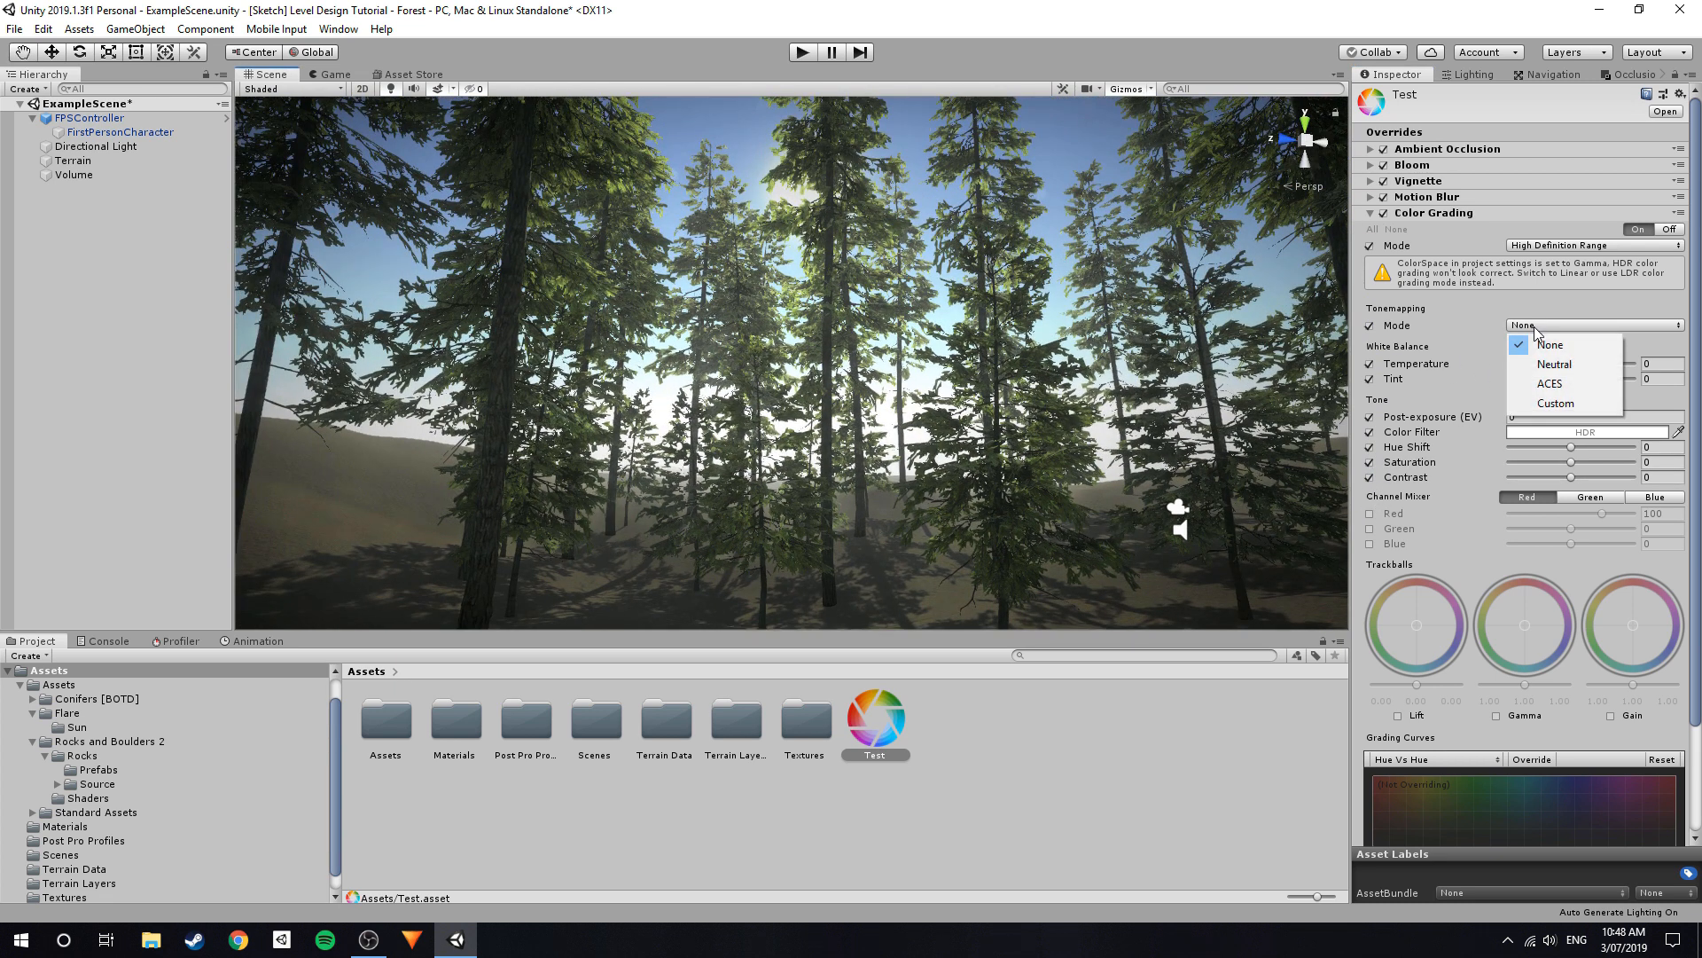
click(1561, 383)
key(s)
right_drag(769, 275, 1319, 385)
key(w)
key(s)
Set the Color Grading Post-exposure to 1.5 EV and check the brightness across the forest.
click(1538, 417)
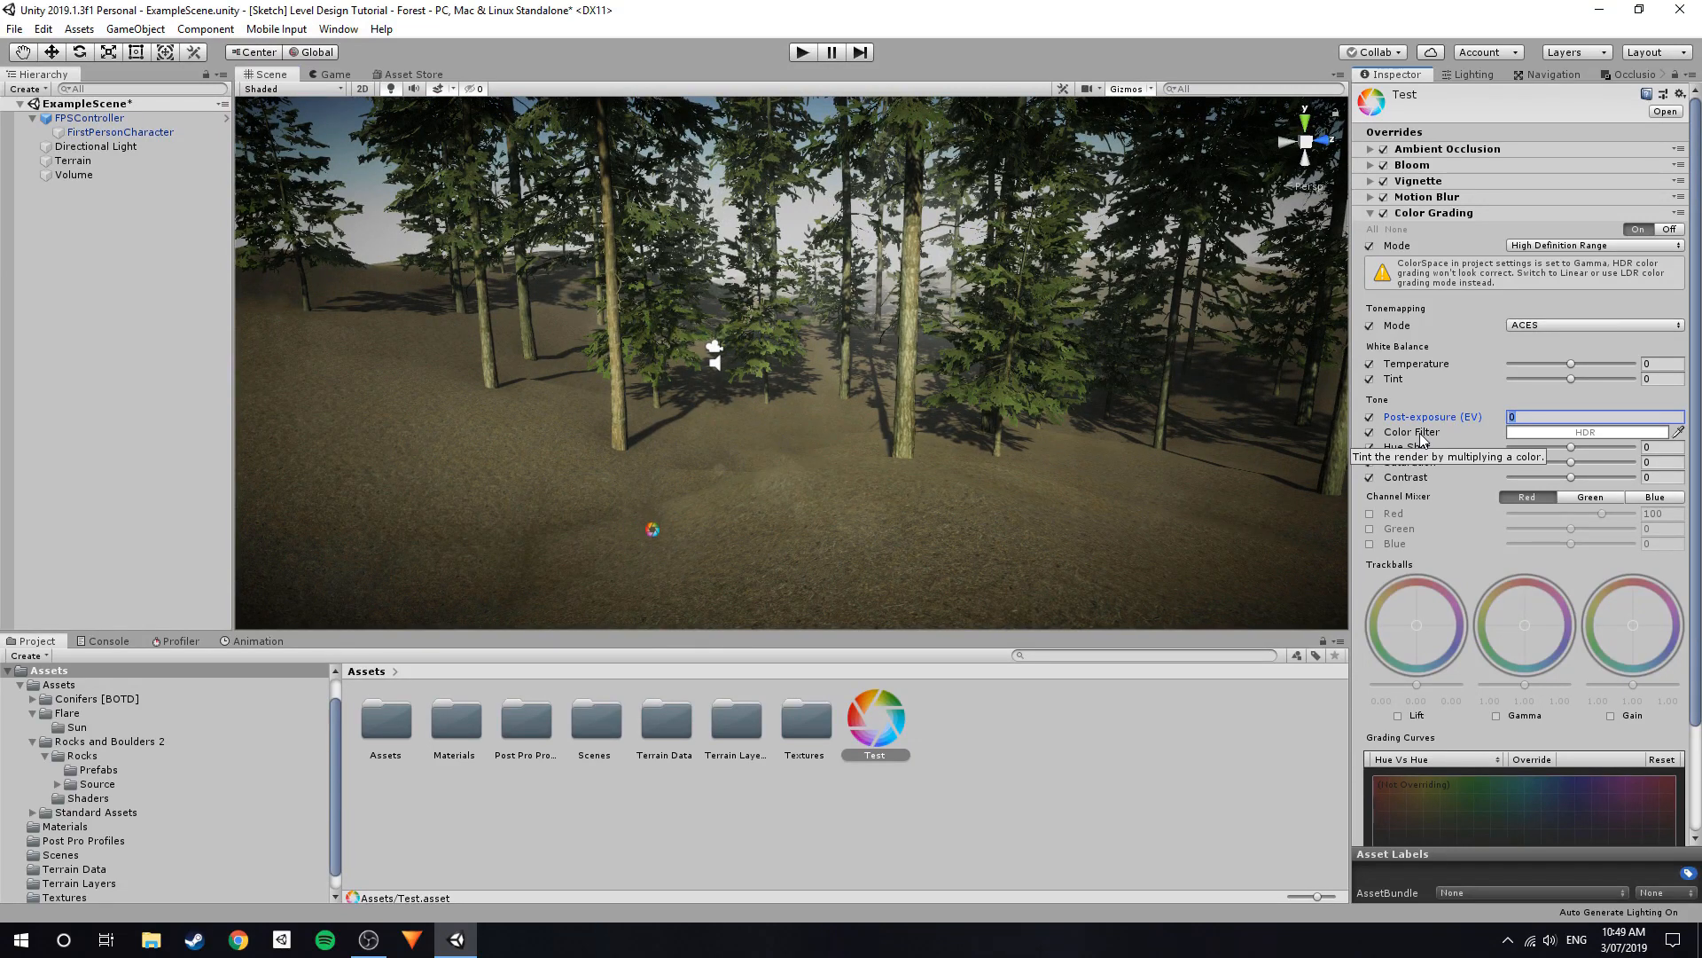
text(1.5)
mouse_move(1126, 445)
right_down()
mouse_move(774, 408)
mouse_move(917, 365)
mouse_move(961, 516)
mouse_move(1010, 310)
mouse_move(1091, 355)
right_up()
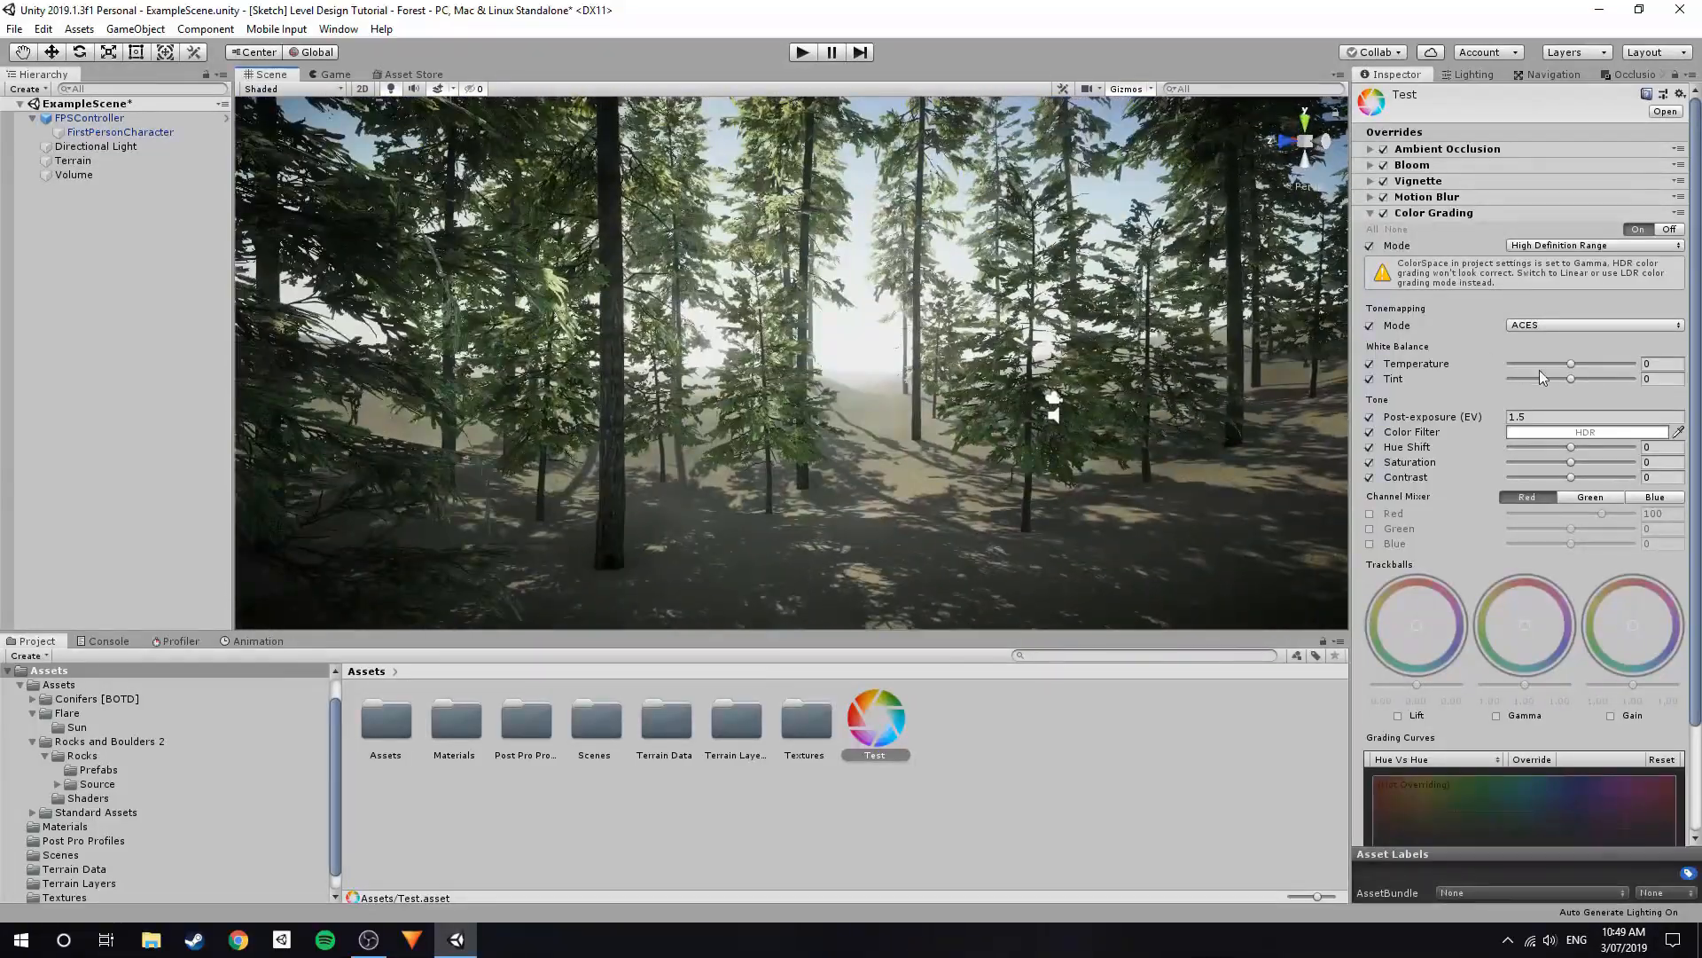
Try a white balance Temperature of 34, reset it to 0, and set Tint to 33.
mouse_move(1567, 368)
mouse_down()
mouse_move(1547, 372)
mouse_move(1593, 377)
mouse_up()
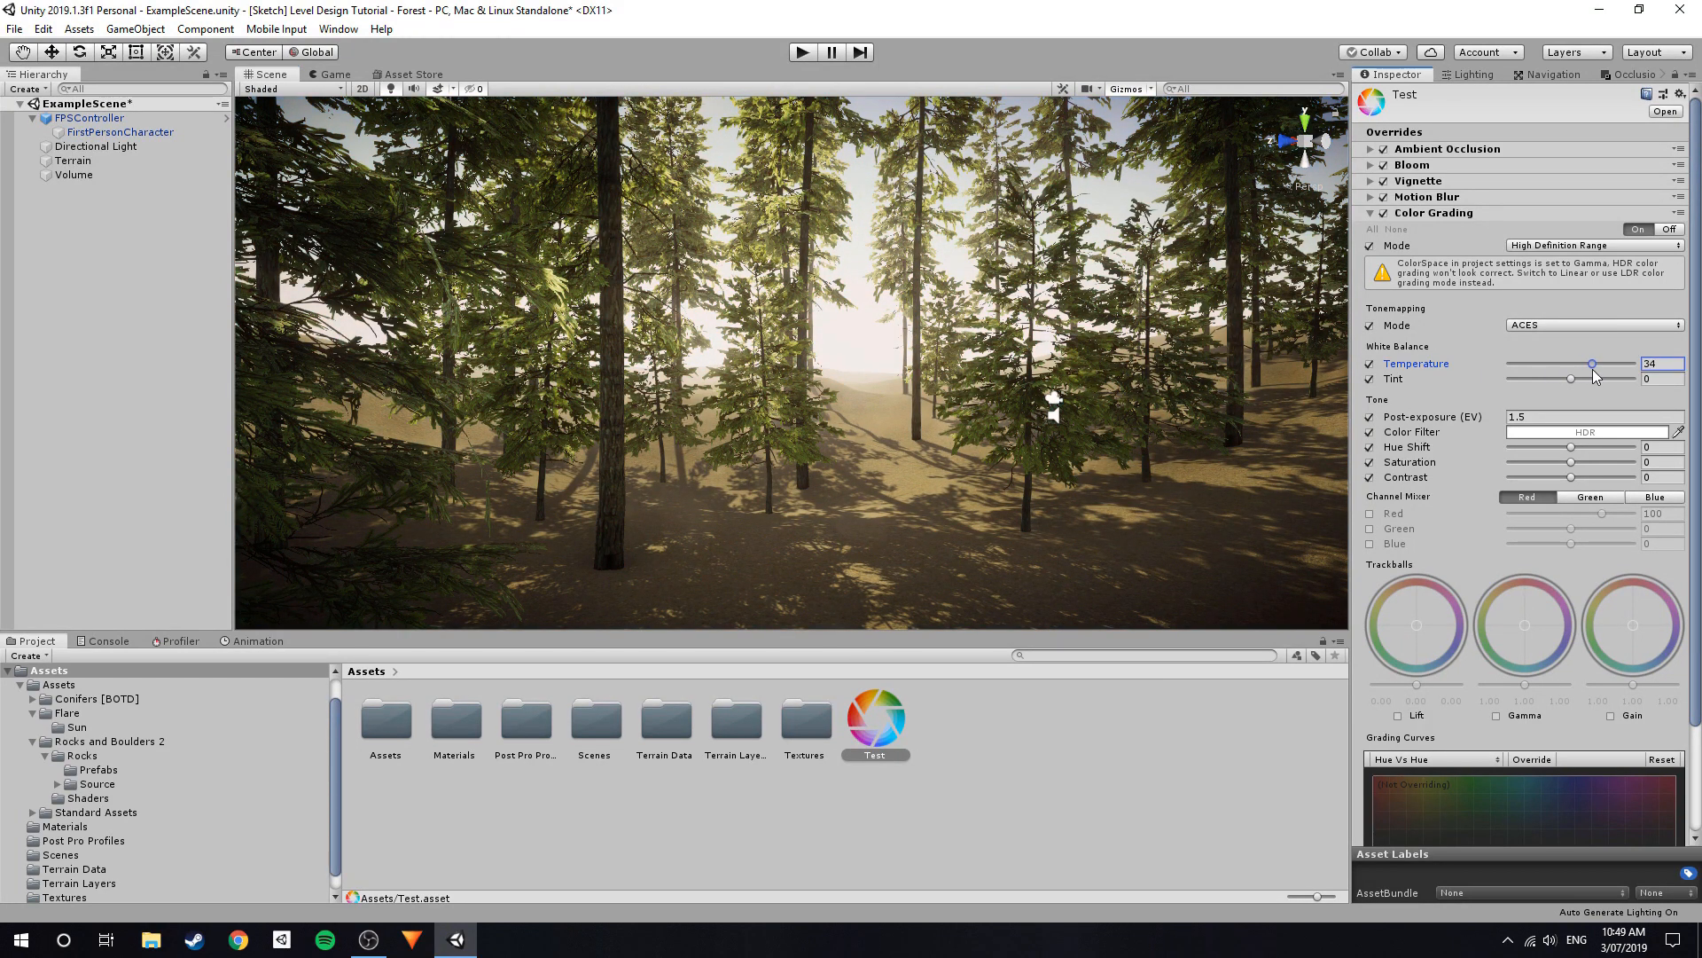
click(1666, 366)
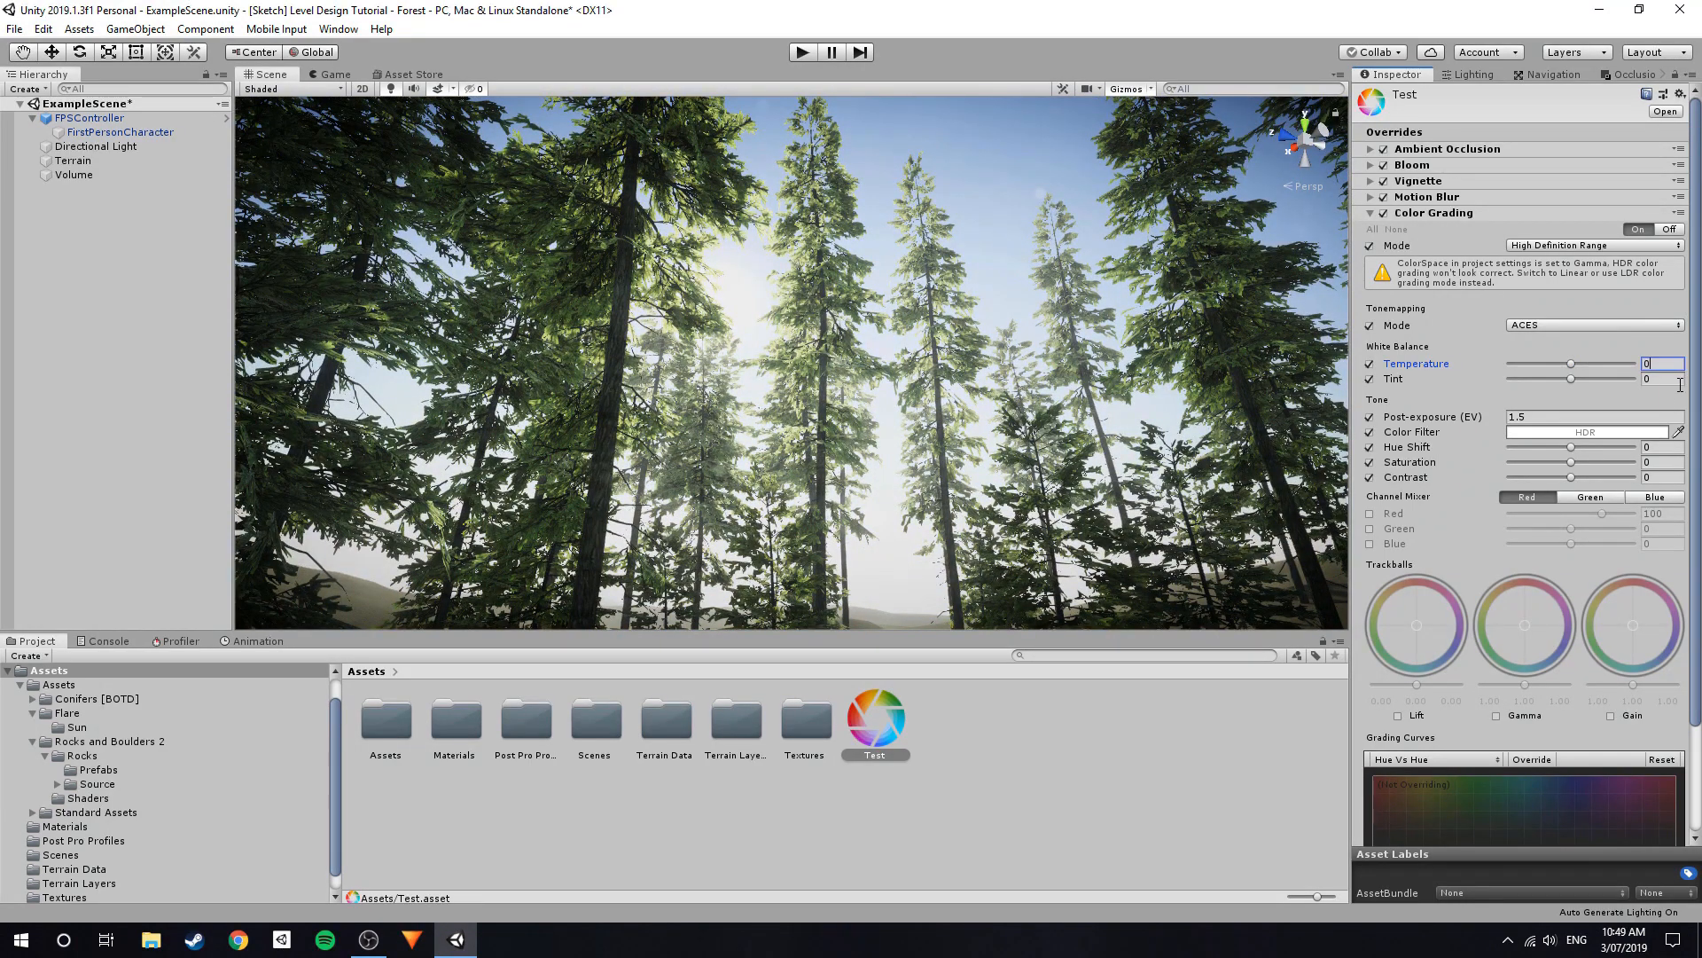
click(1678, 382)
drag(1578, 383, 1587, 380)
click(1668, 376)
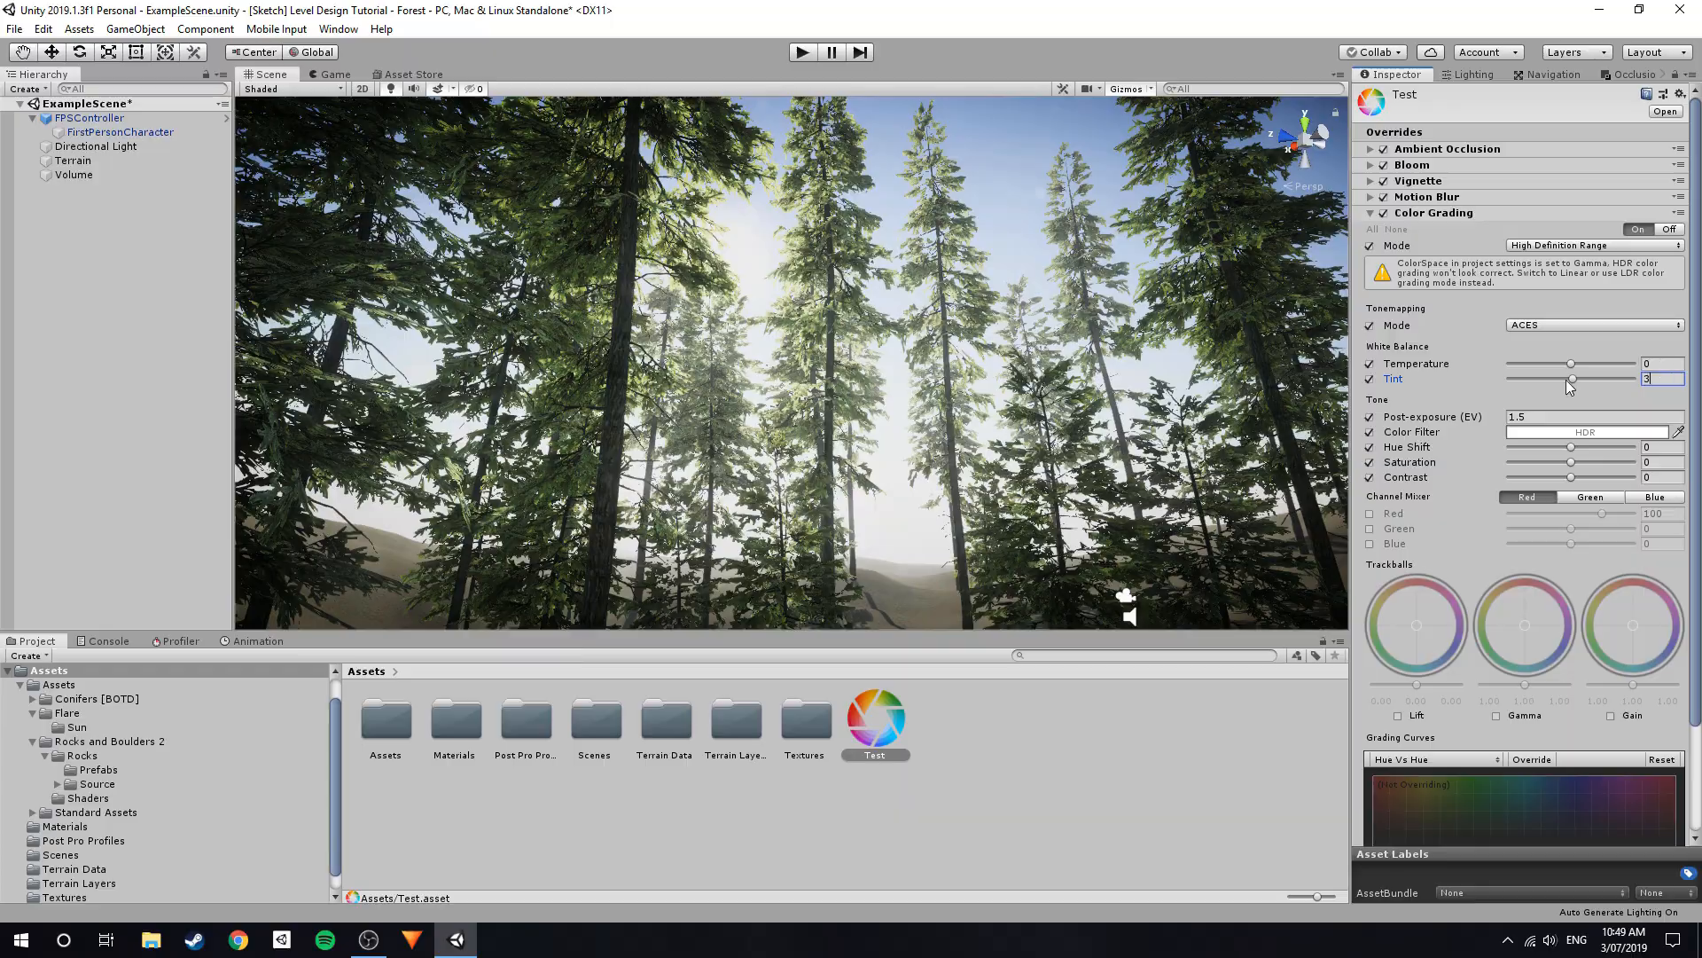
right_drag(1041, 373, 1587, 302)
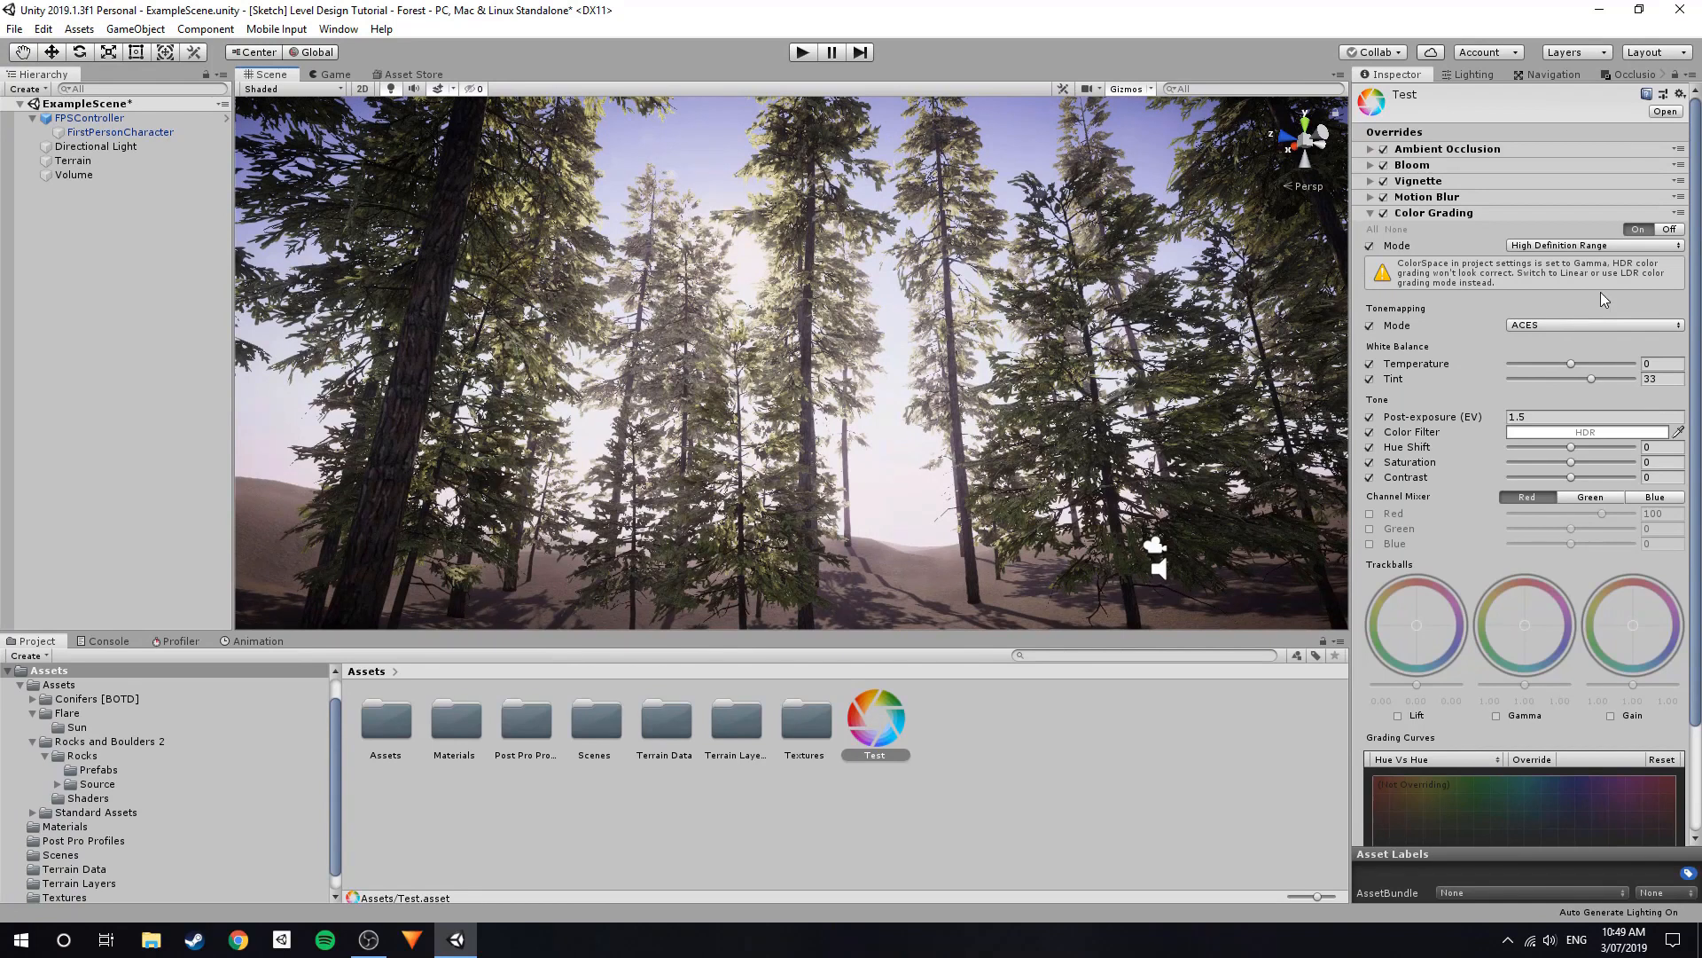
mouse_move(1590, 381)
mouse_down()
mouse_move(1492, 390)
mouse_move(1591, 405)
mouse_up()
Set the Color Grading Color Filter to RGB 255, 179, 170.
click(1517, 433)
mouse_move(1149, 376)
mouse_down()
mouse_move(1153, 390)
mouse_move(1128, 369)
mouse_move(1214, 415)
mouse_move(1162, 375)
mouse_up()
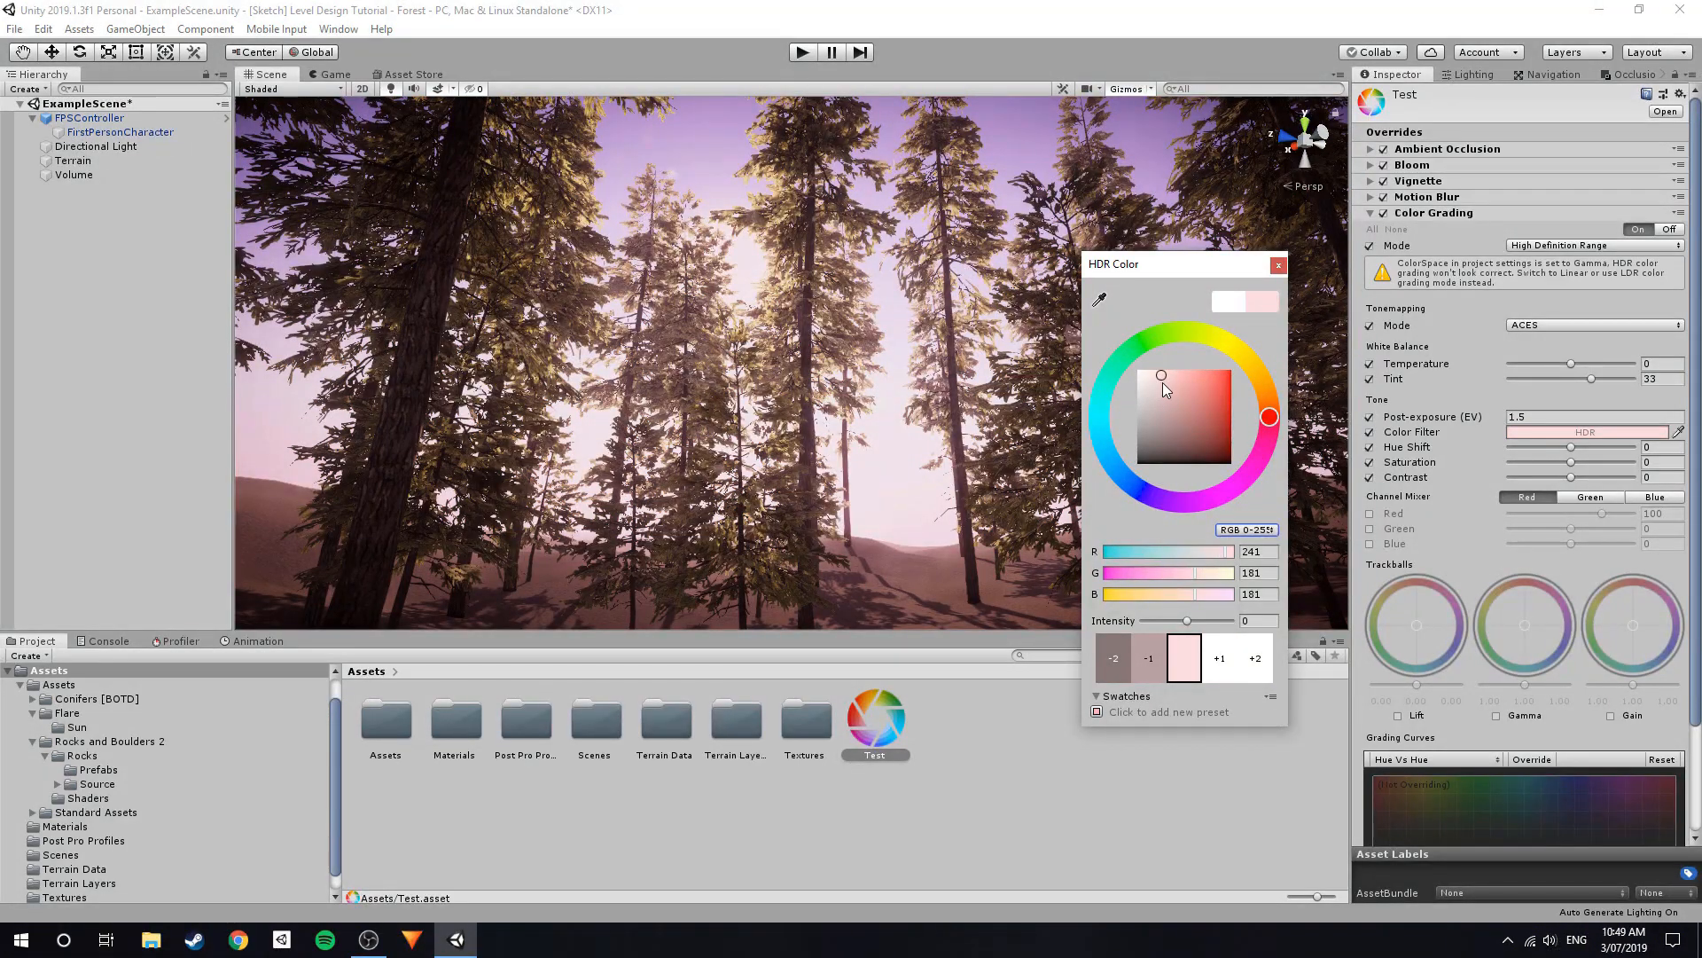
click(1268, 550)
text(255)
click(1273, 572)
text(167)
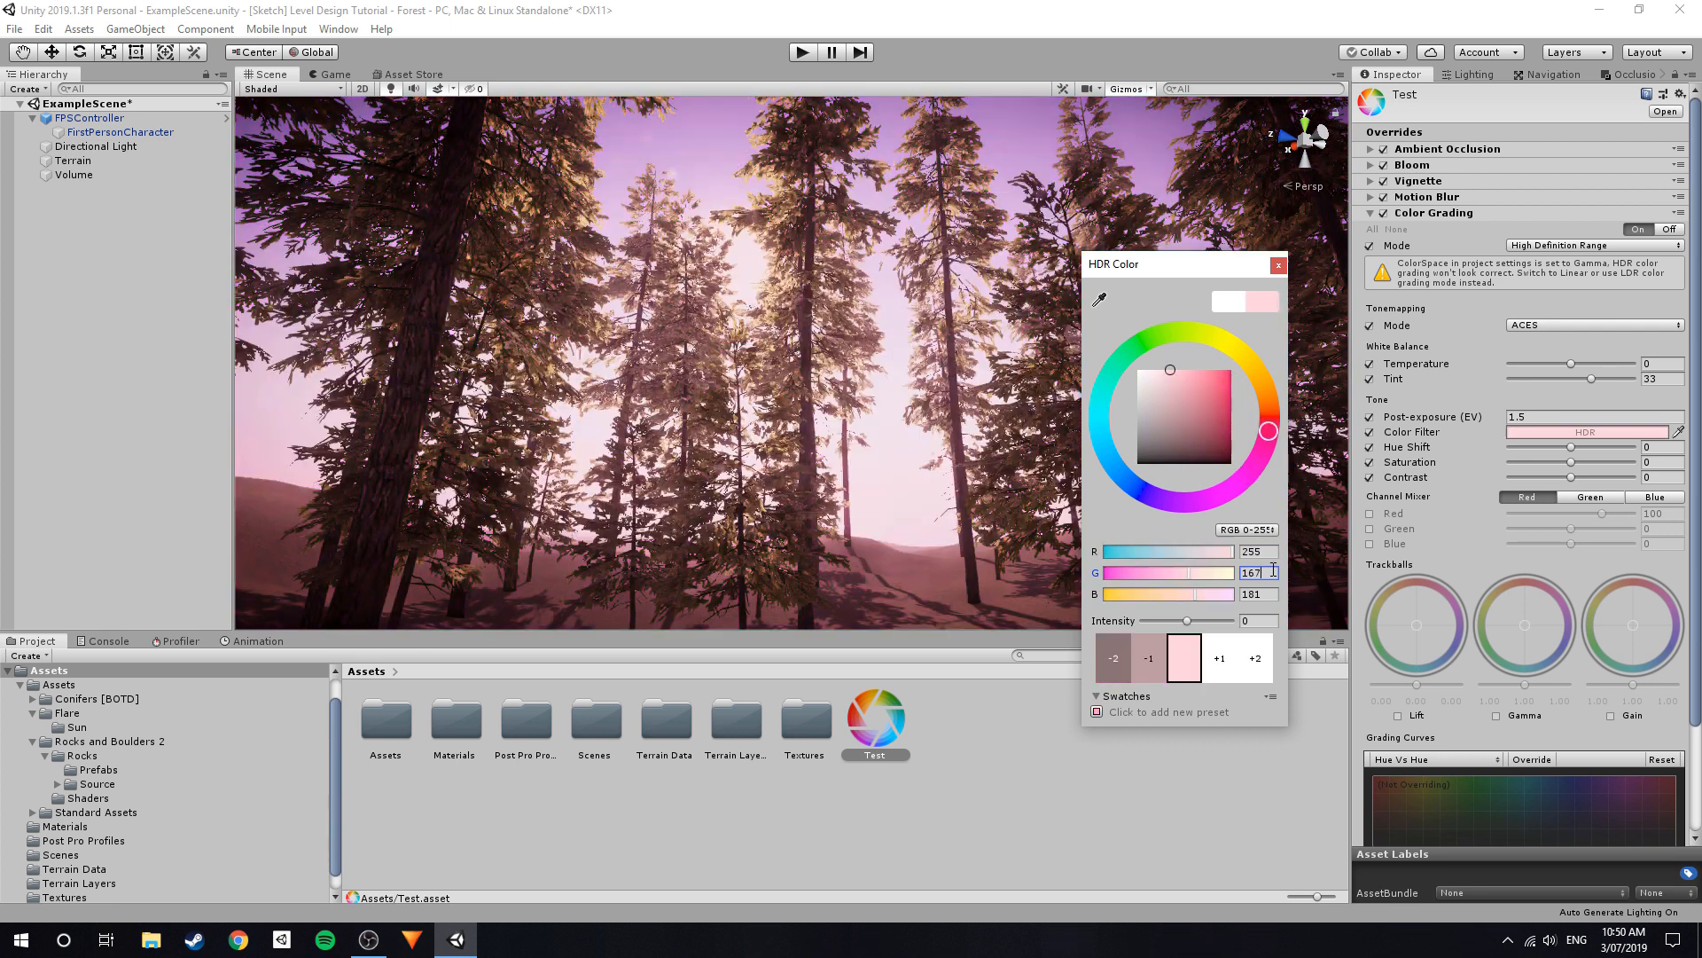
key(BackSpace)
key(BackSpace)
text(79)
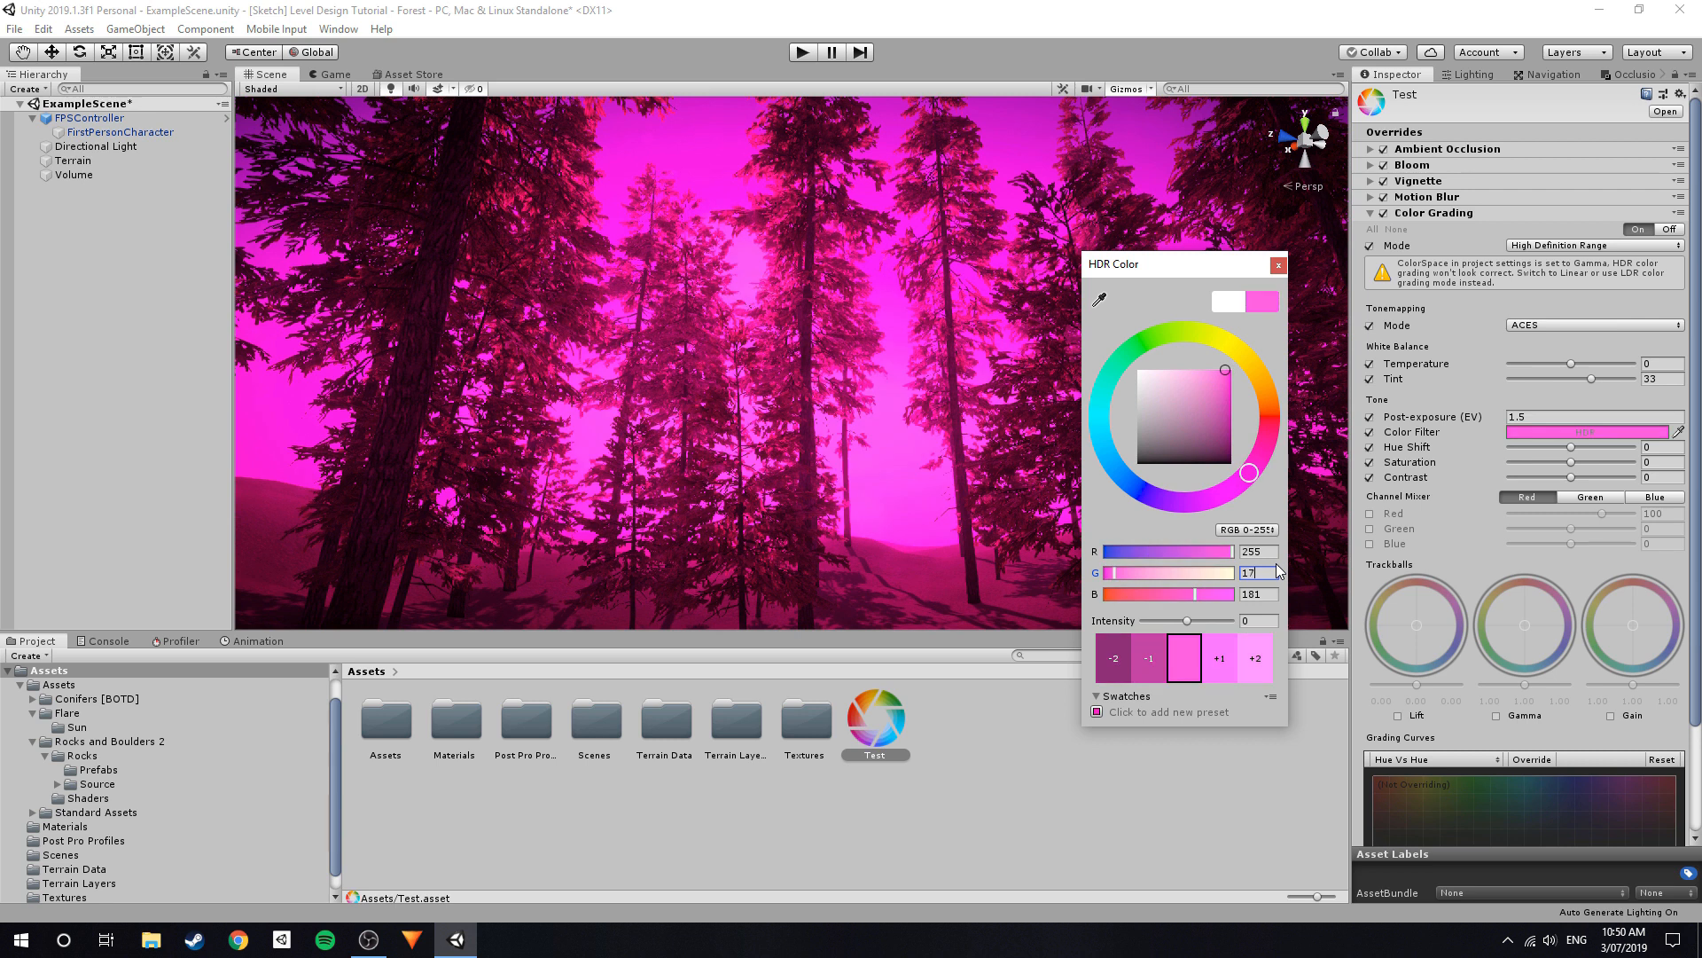
click(1271, 596)
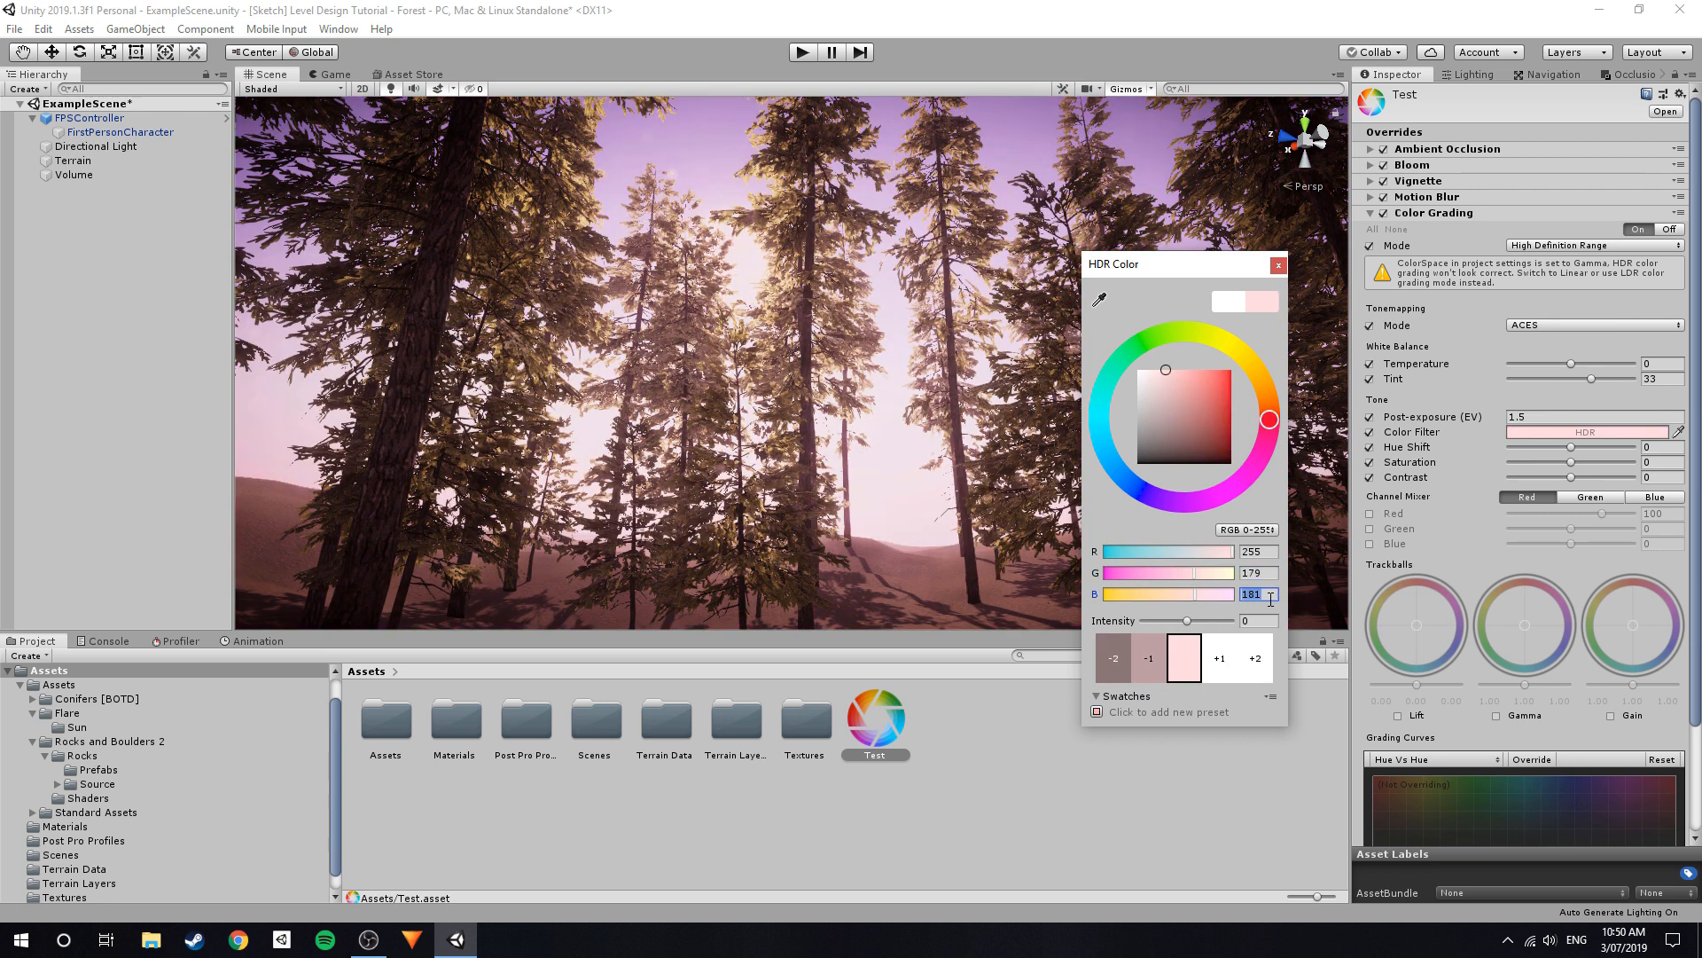
text(170)
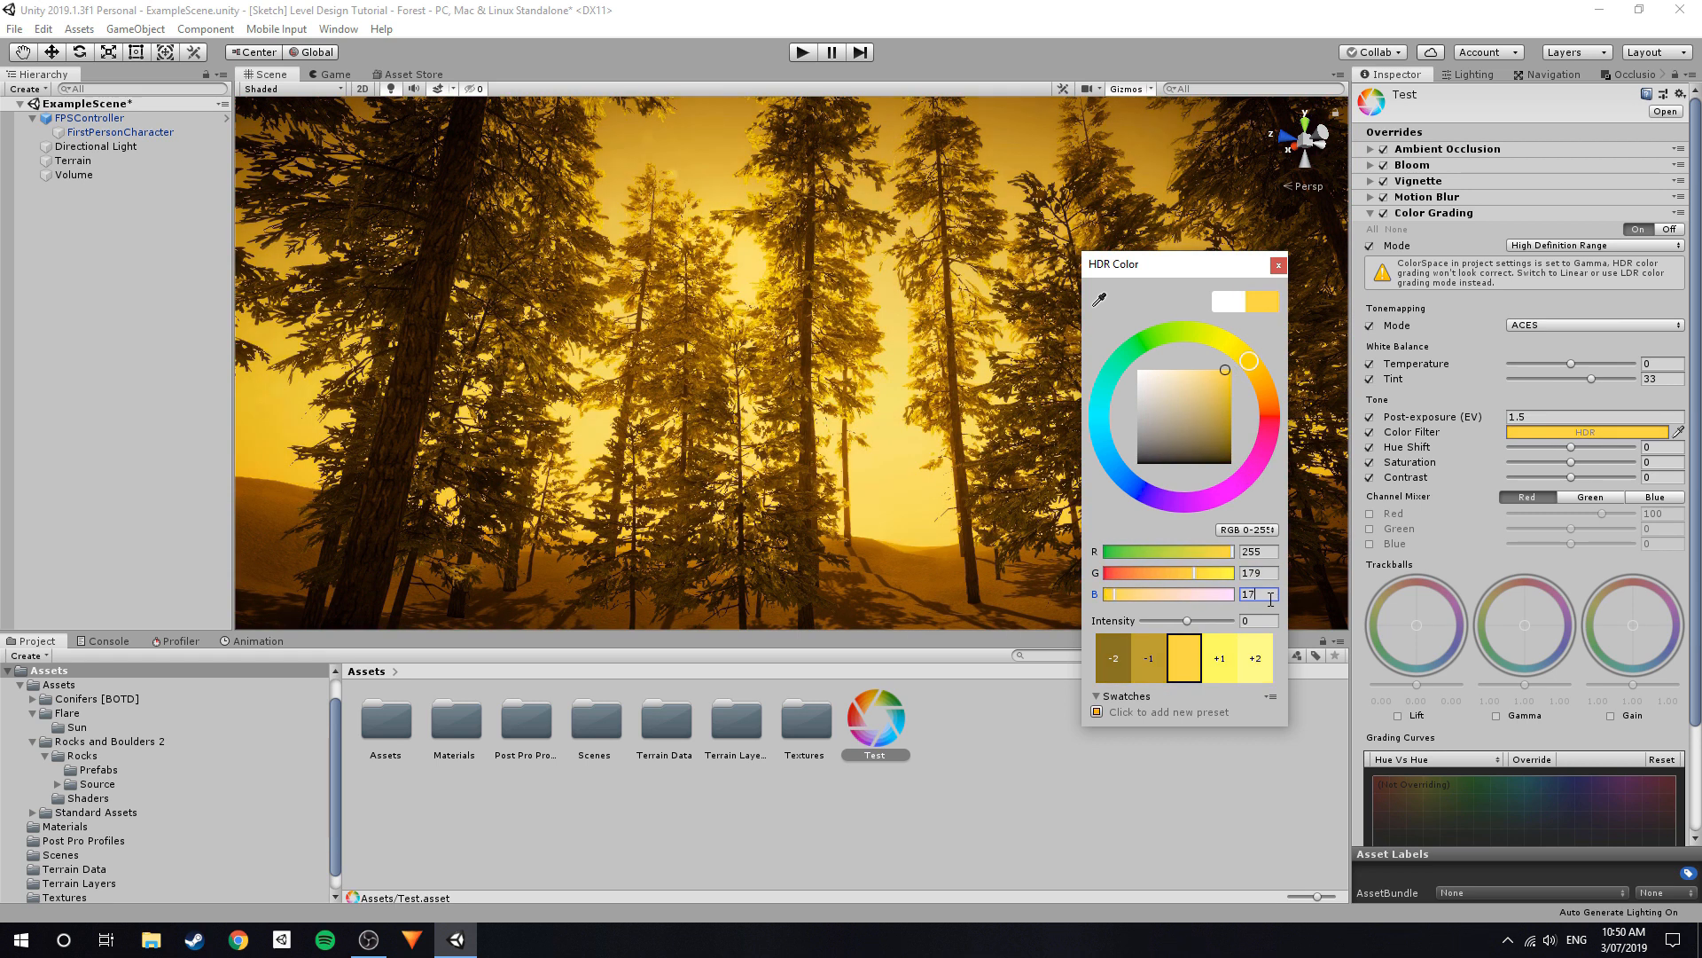
click(1277, 268)
Set the Color Grading Contrast to 5 and check the forest's shadows and highlights.
right_drag(942, 237, 879, 335)
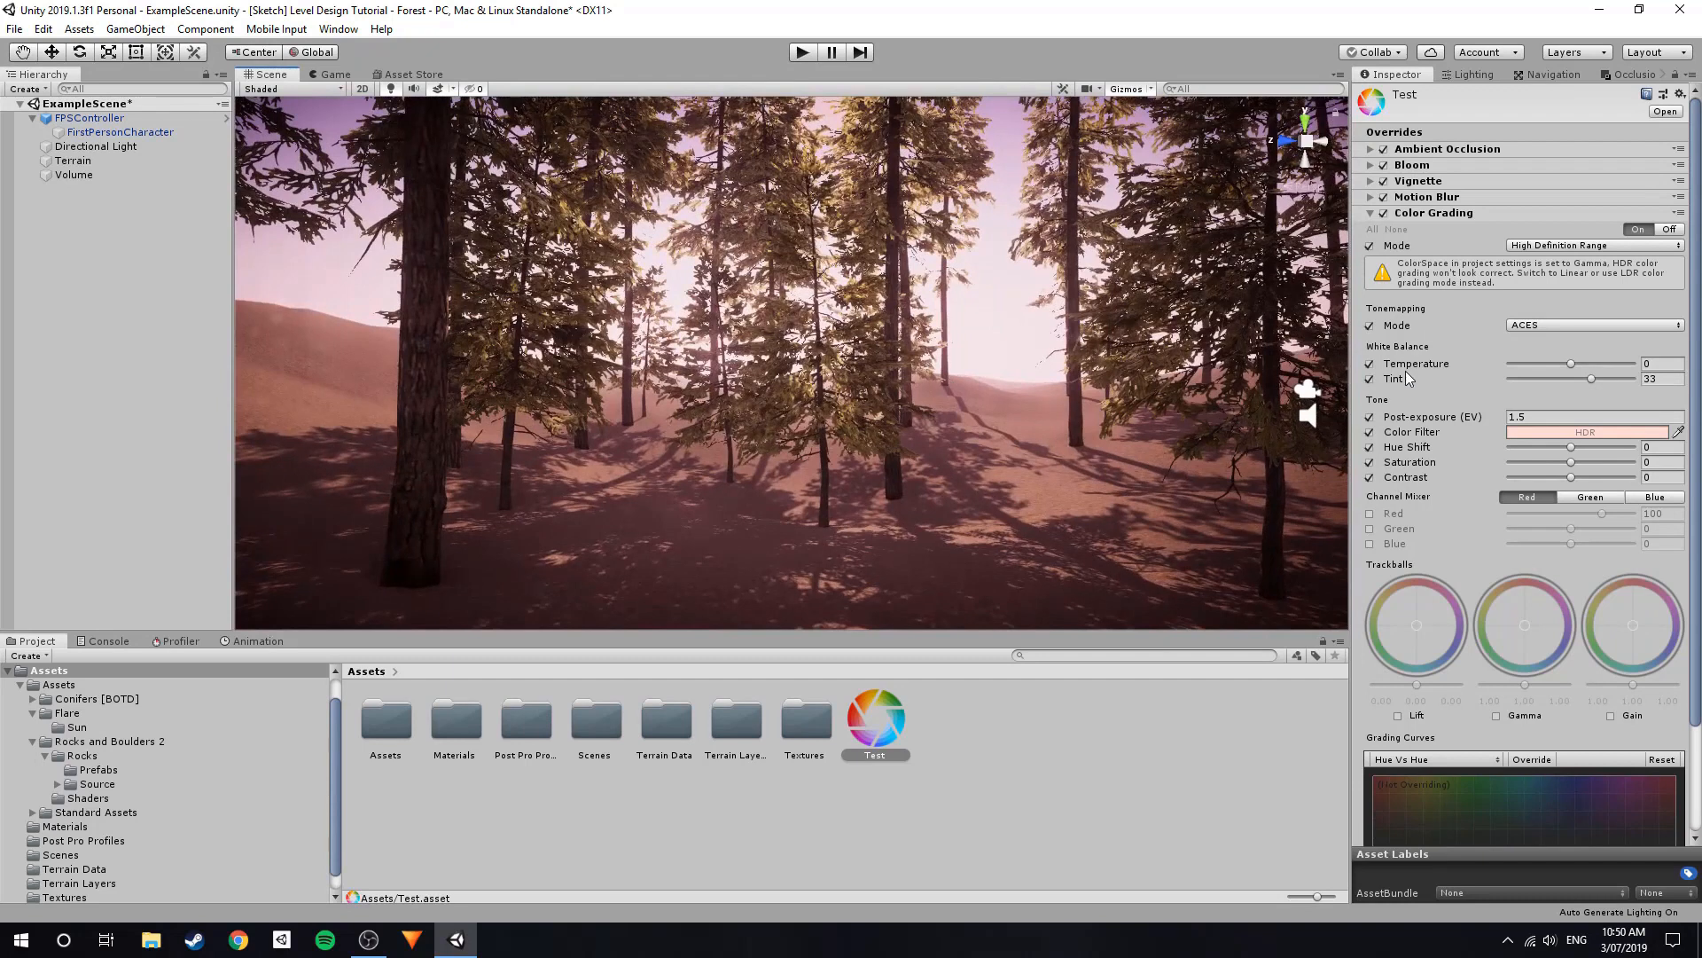
alt+drag(881, 391, 923, 391)
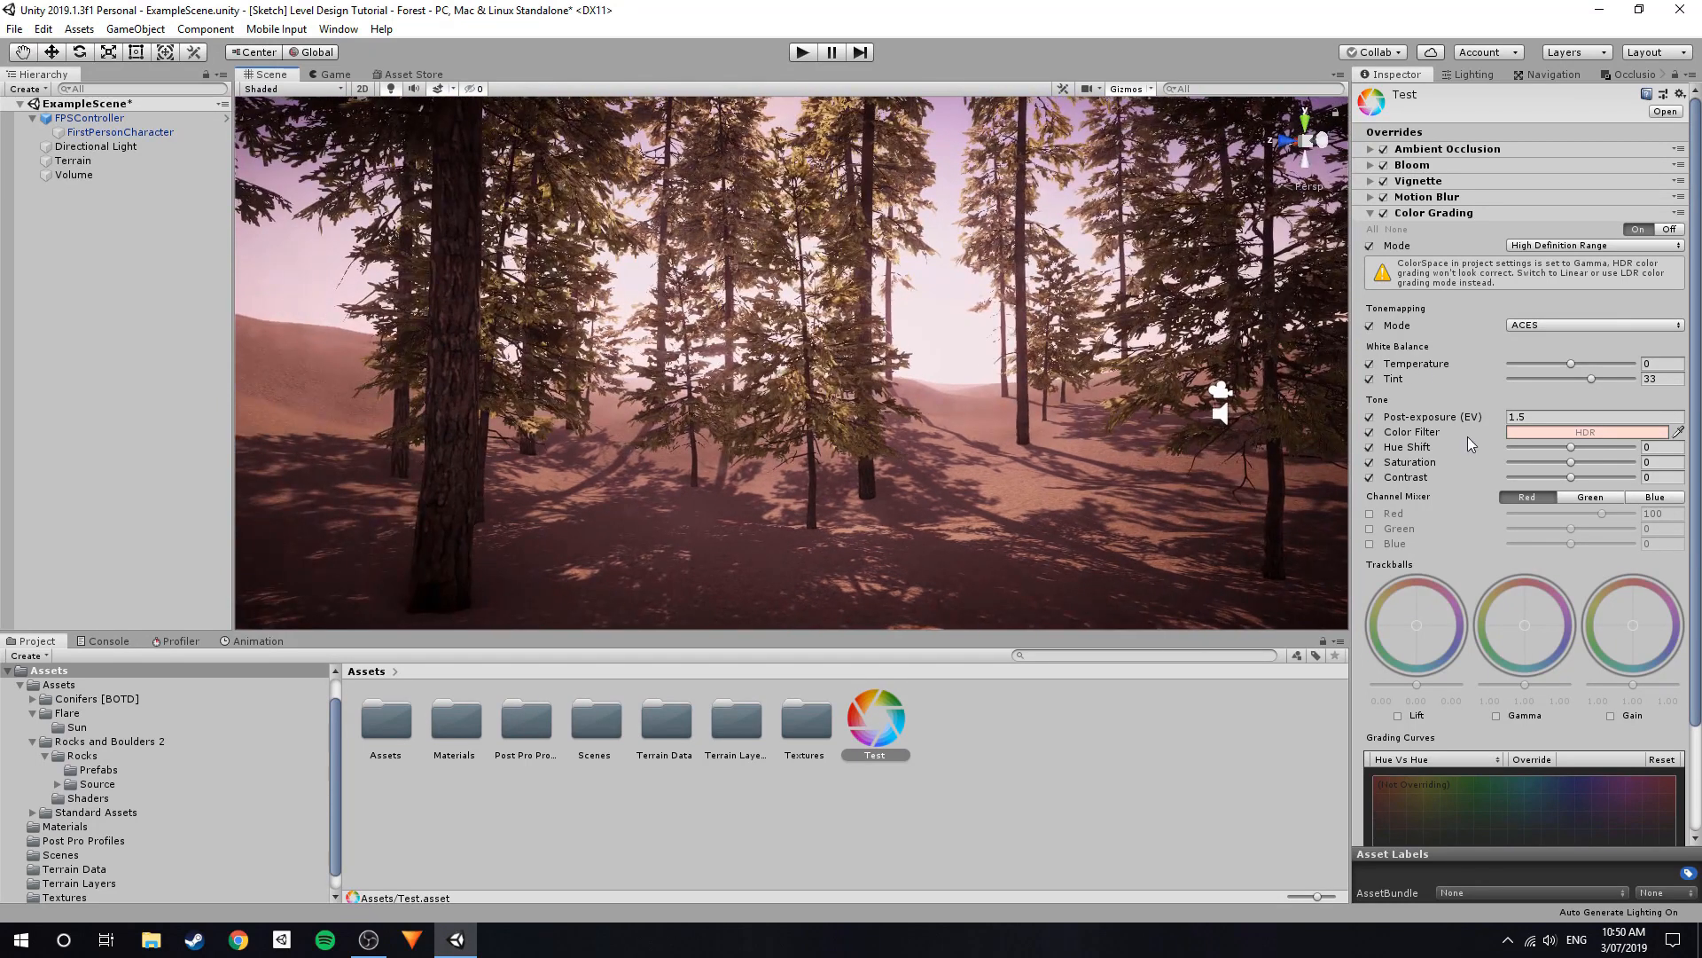
click(1662, 478)
text(5)
right_drag(1205, 473, 1103, 465)
right_drag(1147, 392, 1146, 313)
Playtest the color-graded forest in the Game view, then stop the game.
click(160, 390)
key(s)
right_drag(720, 364, 243, 108)
key(w)
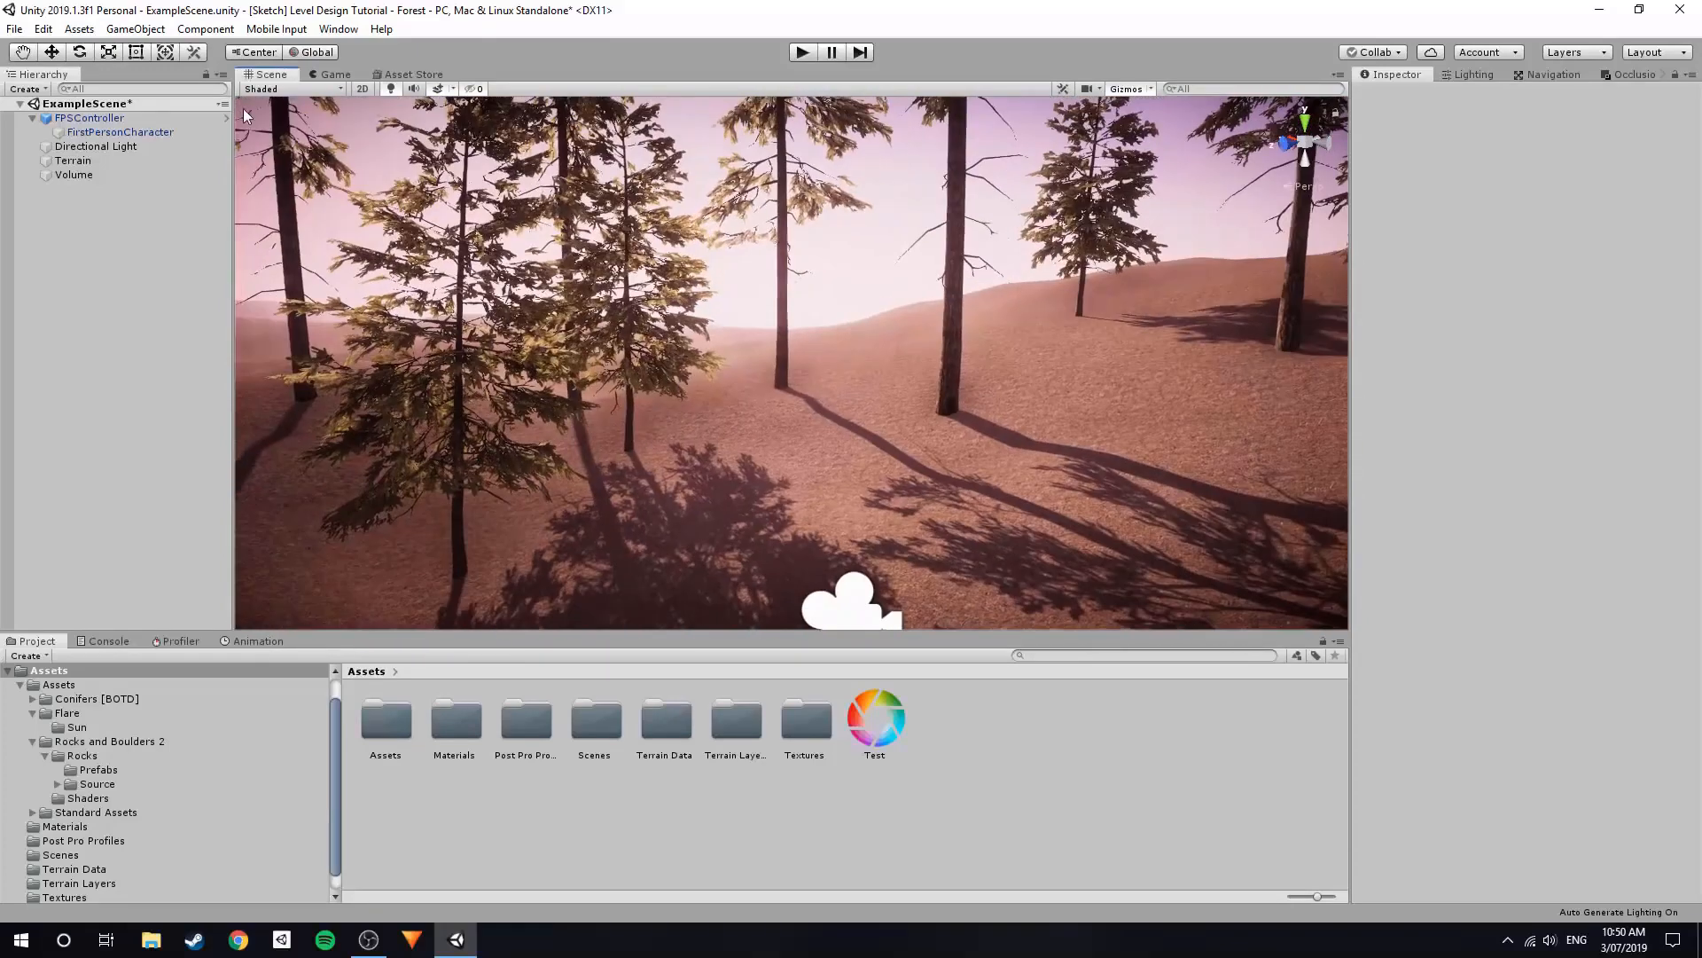
click(338, 74)
click(797, 53)
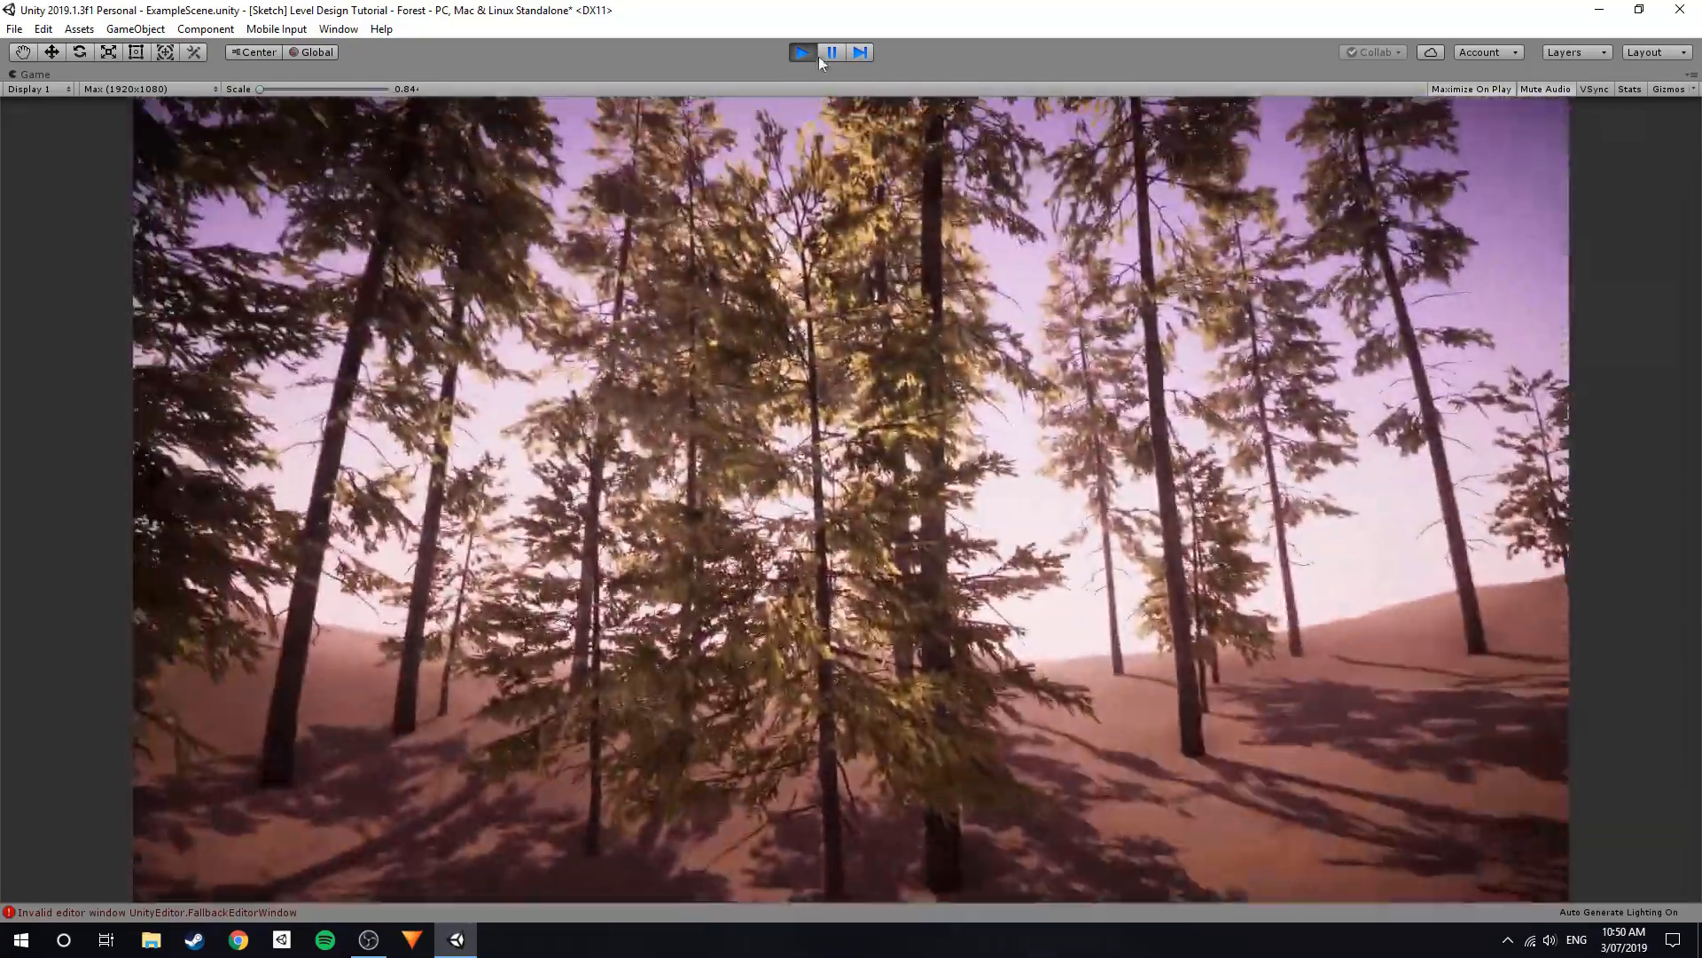
click(802, 52)
Return to the Scene view and examine the graded forest from above and from ground level.
click(259, 78)
right_drag(709, 213, 896, 295)
key(s)
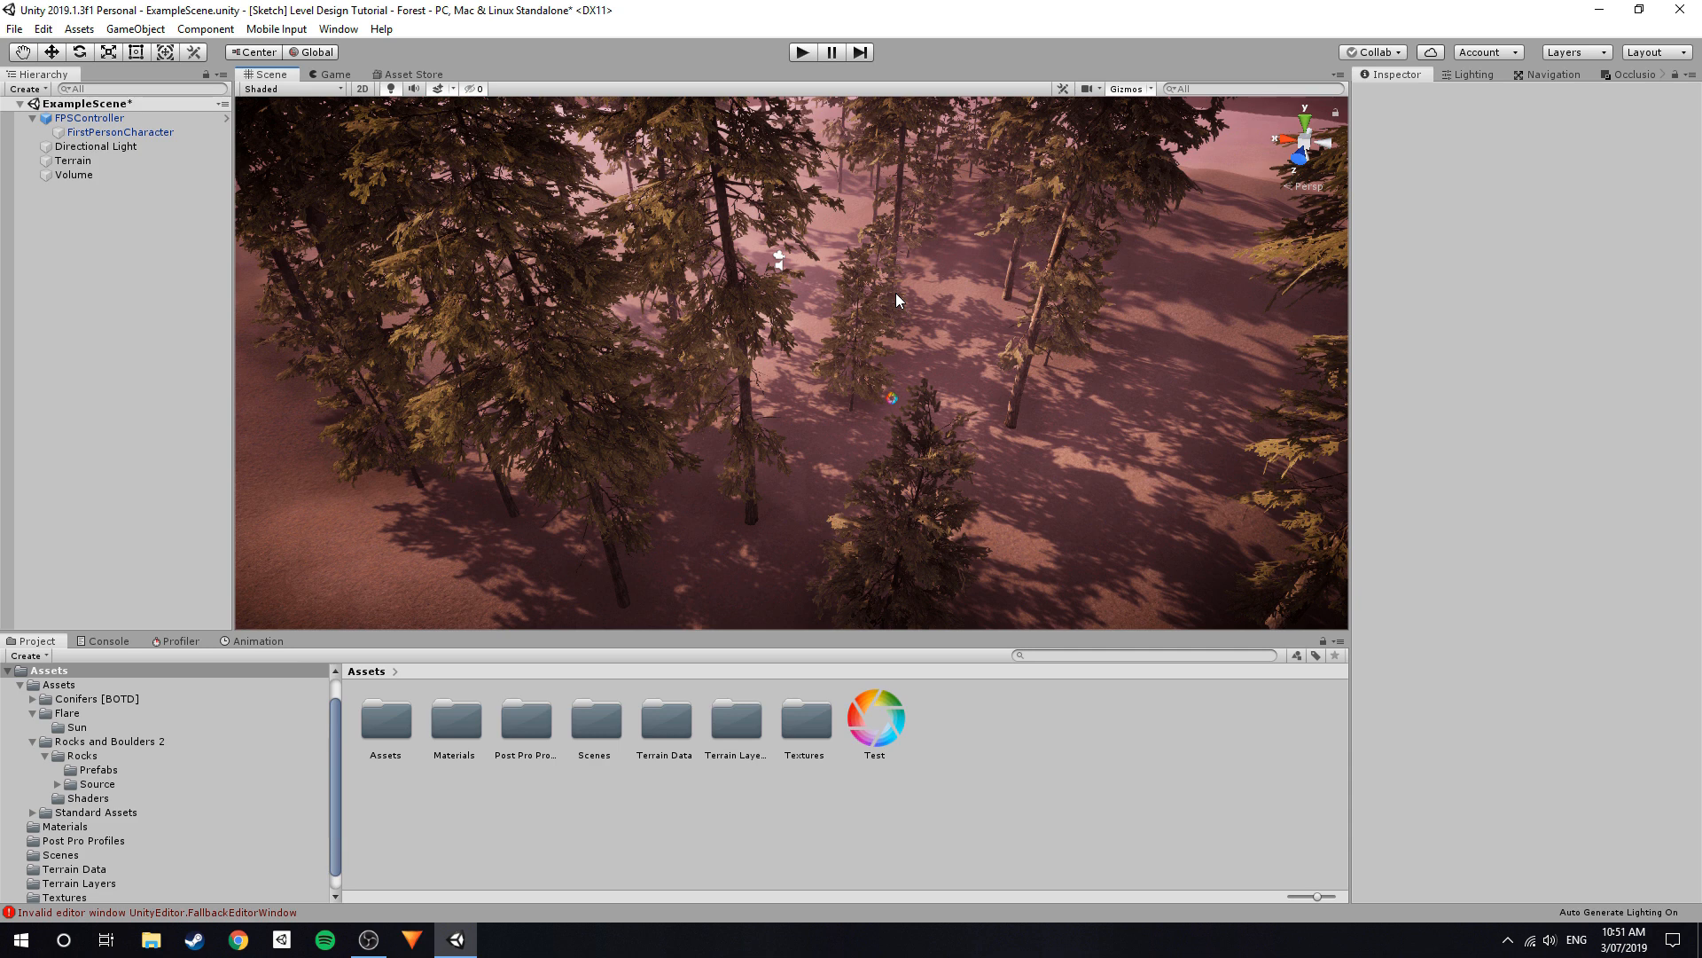
right_drag(904, 291, 981, 369)
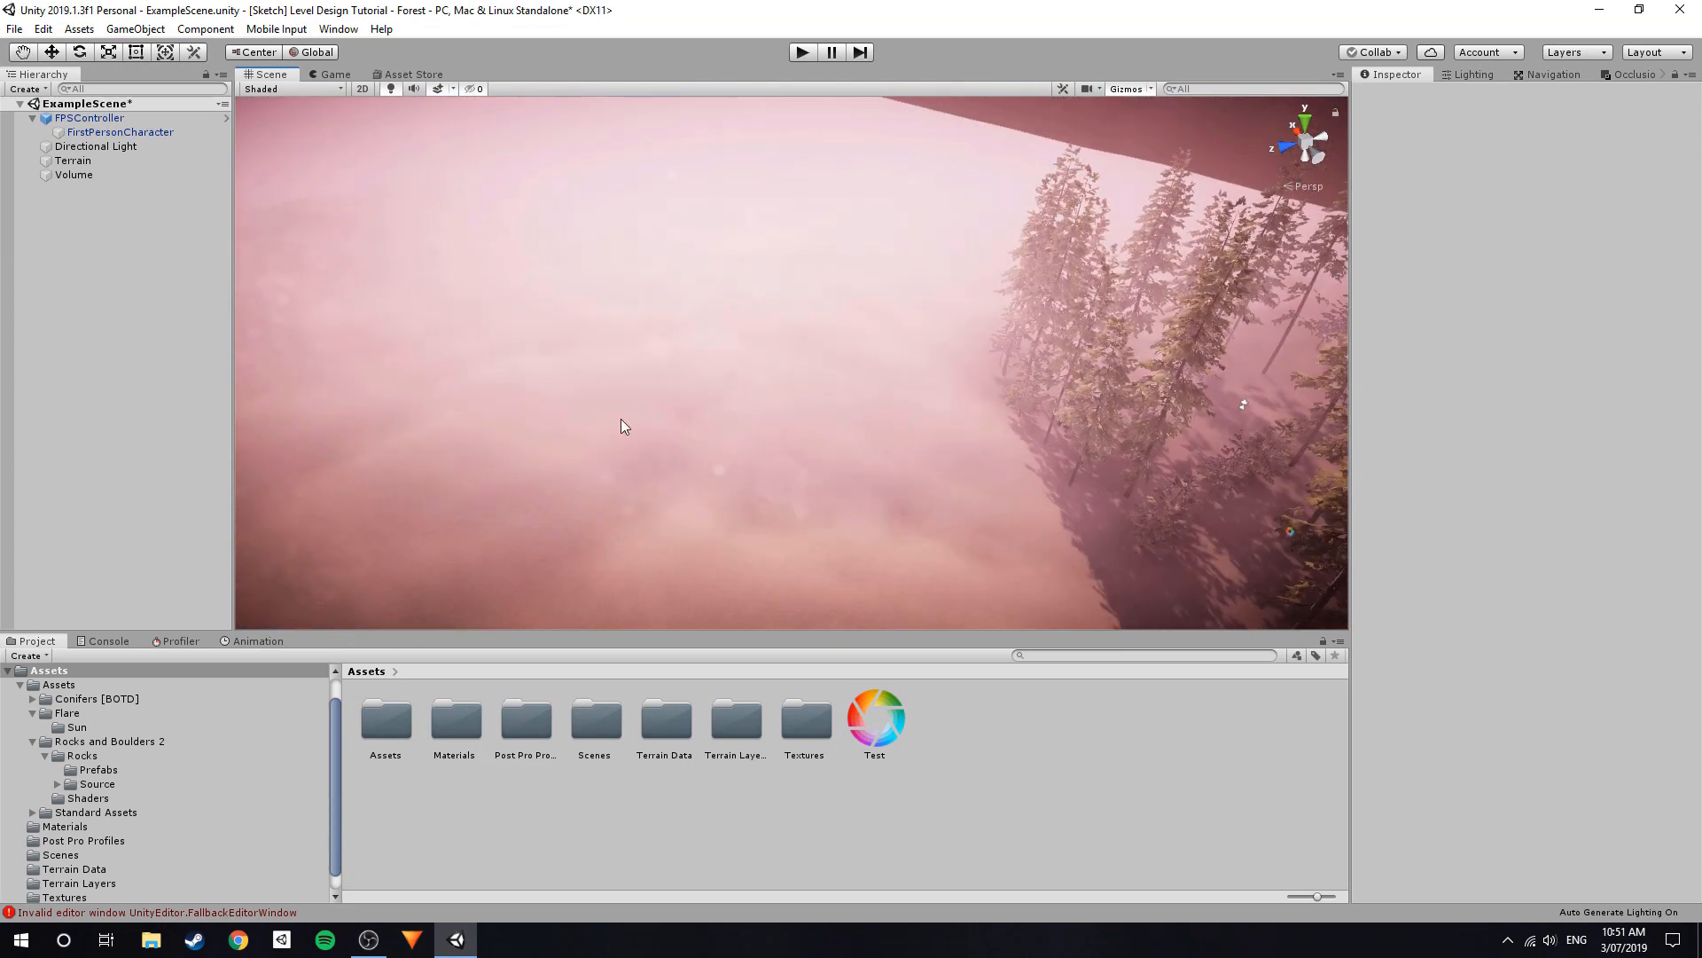
right_drag(551, 256, 693, 379)
key(w)
right_drag(572, 332, 713, 261)
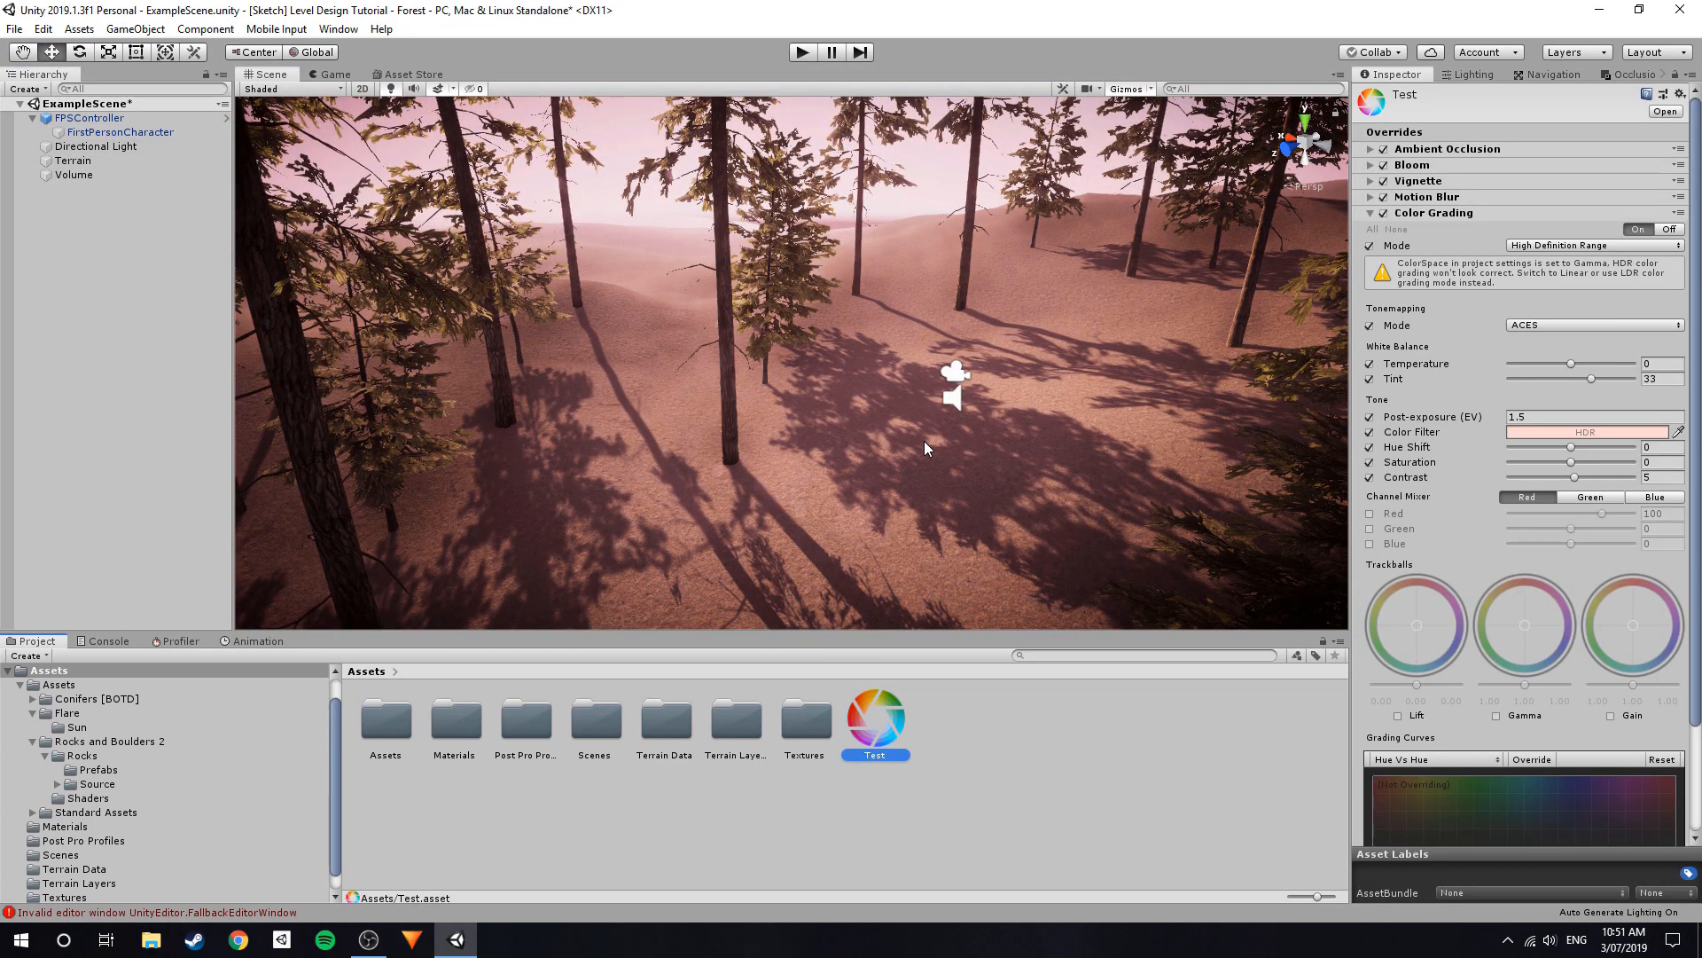
Switch the Volume's Color Grading effect off and on repeatedly to compare the forest's look, leaving it on.
click(75, 175)
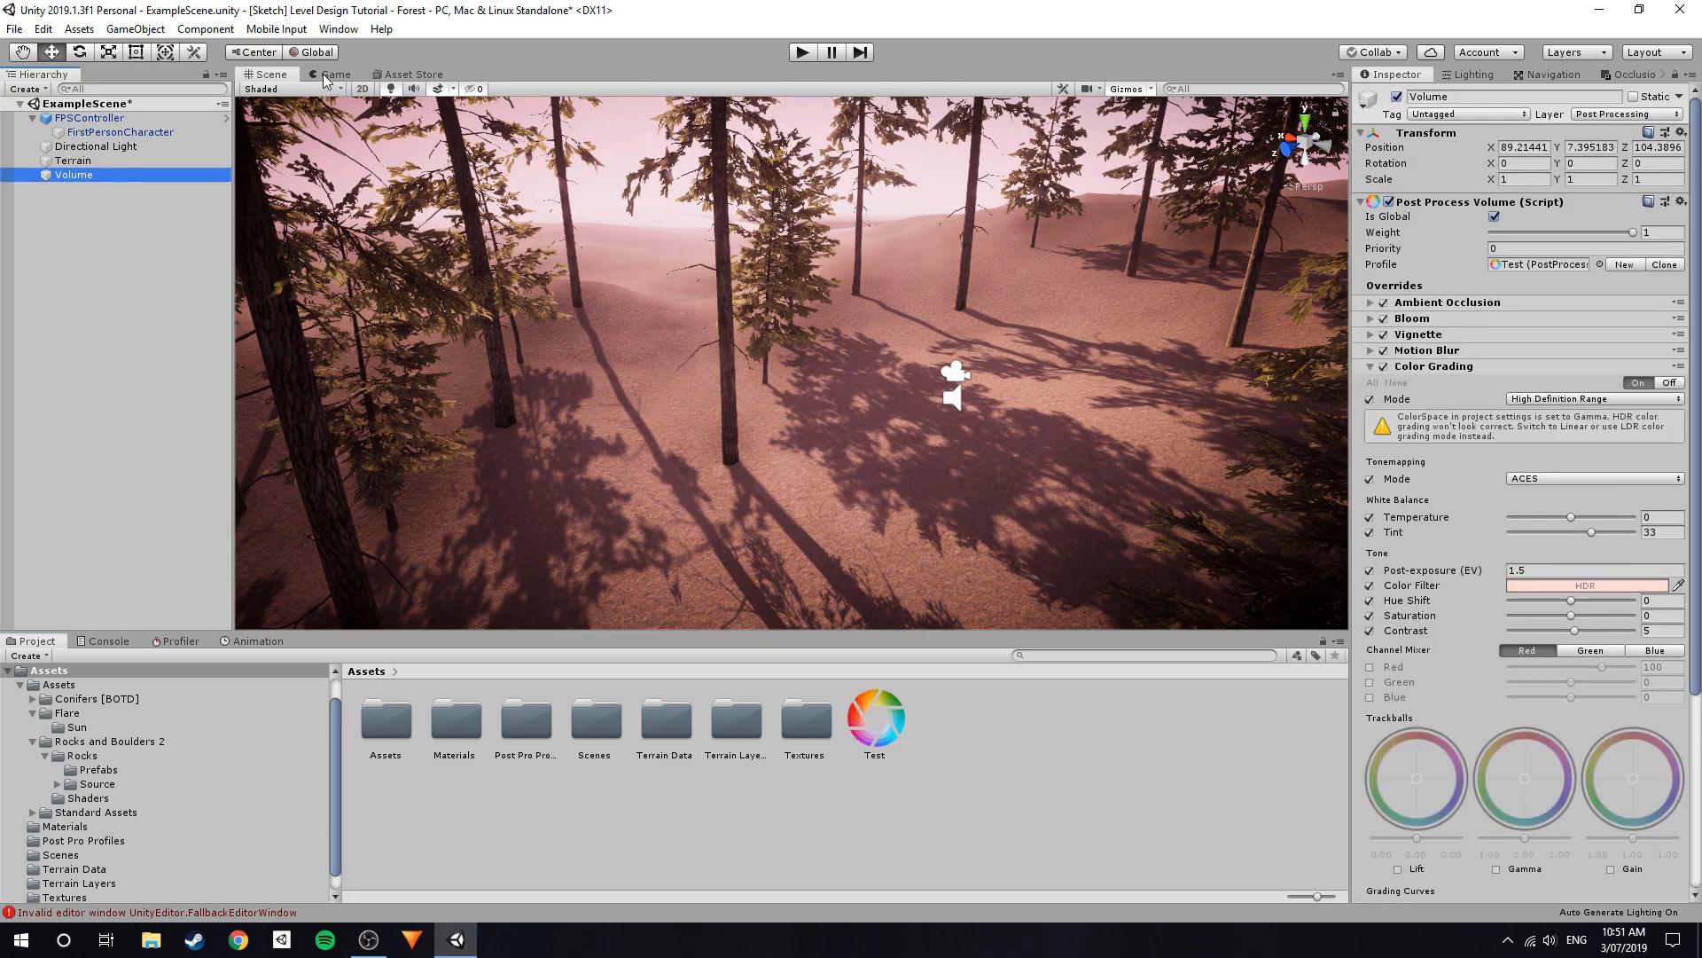
right_drag(975, 419, 848, 269)
key(s)
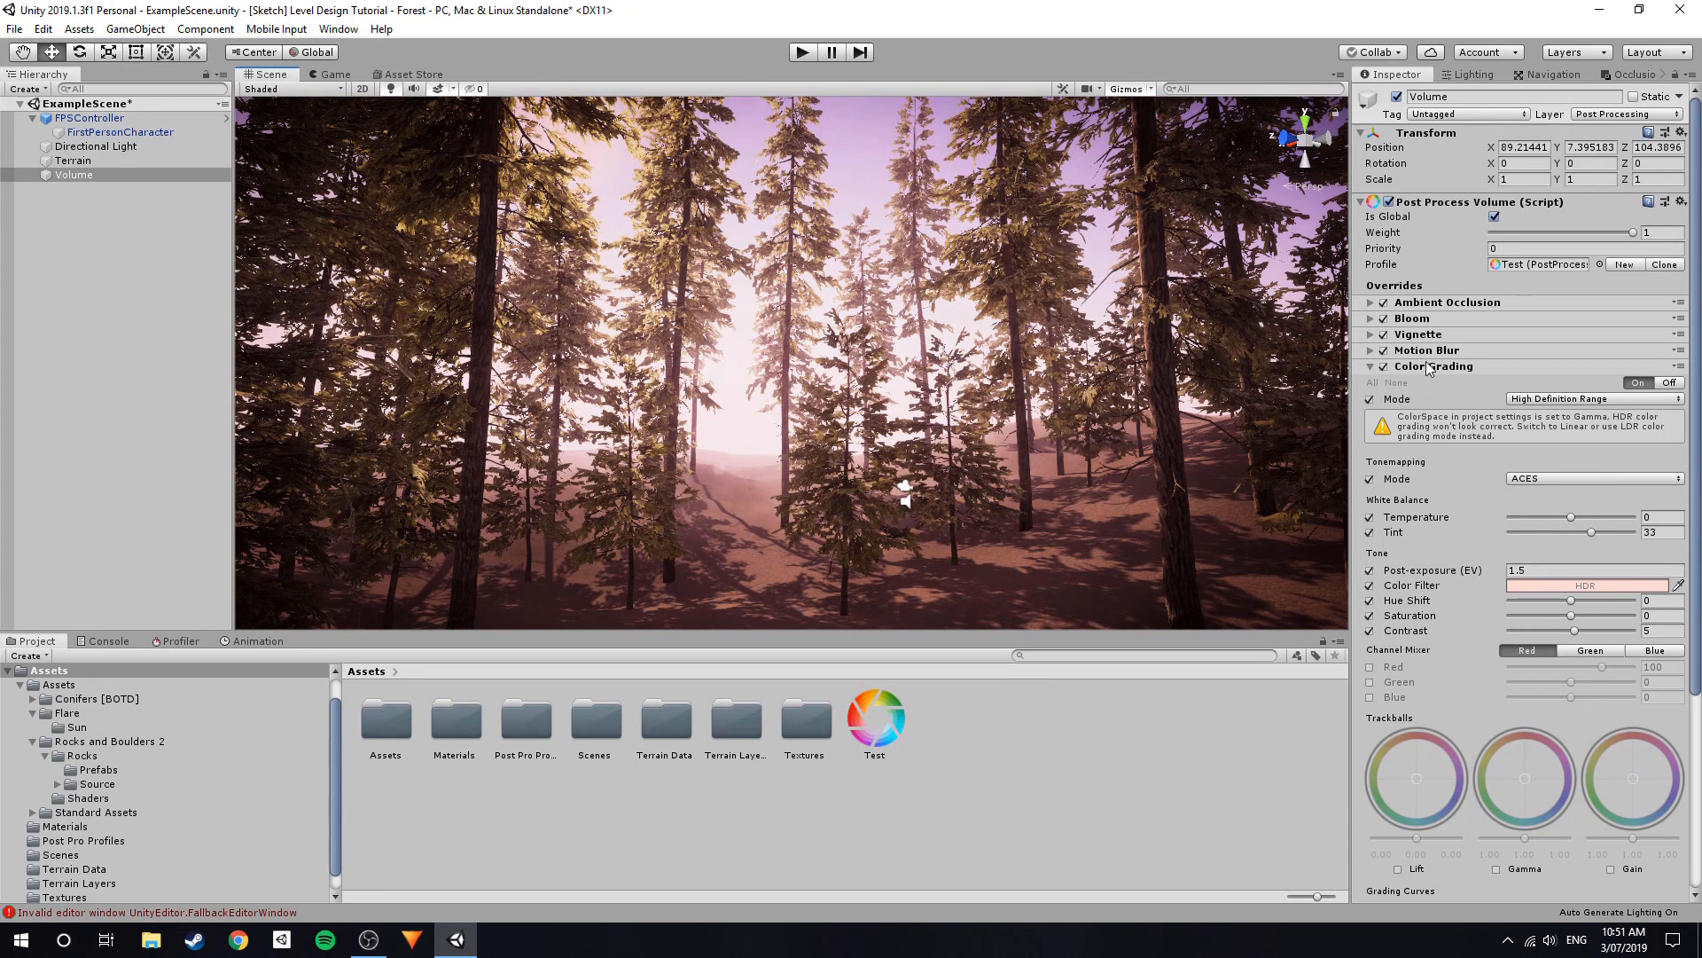
click(1669, 384)
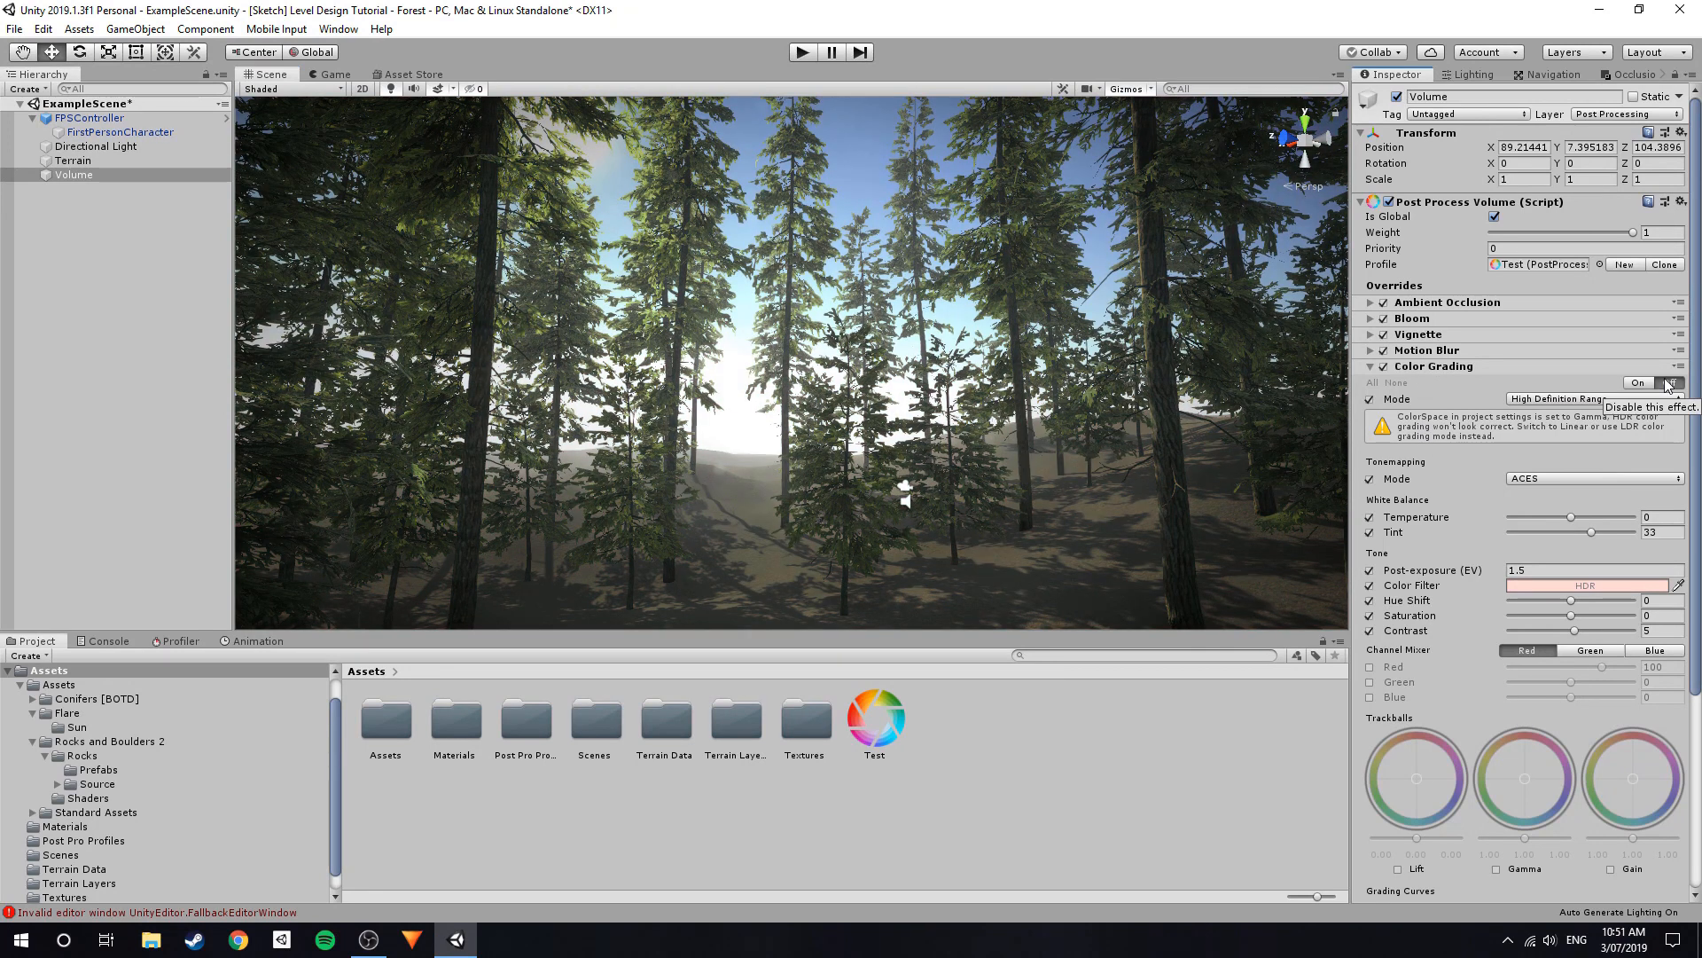
click(1641, 385)
click(1668, 384)
click(1641, 385)
click(1670, 385)
click(1642, 385)
click(1668, 384)
click(1641, 385)
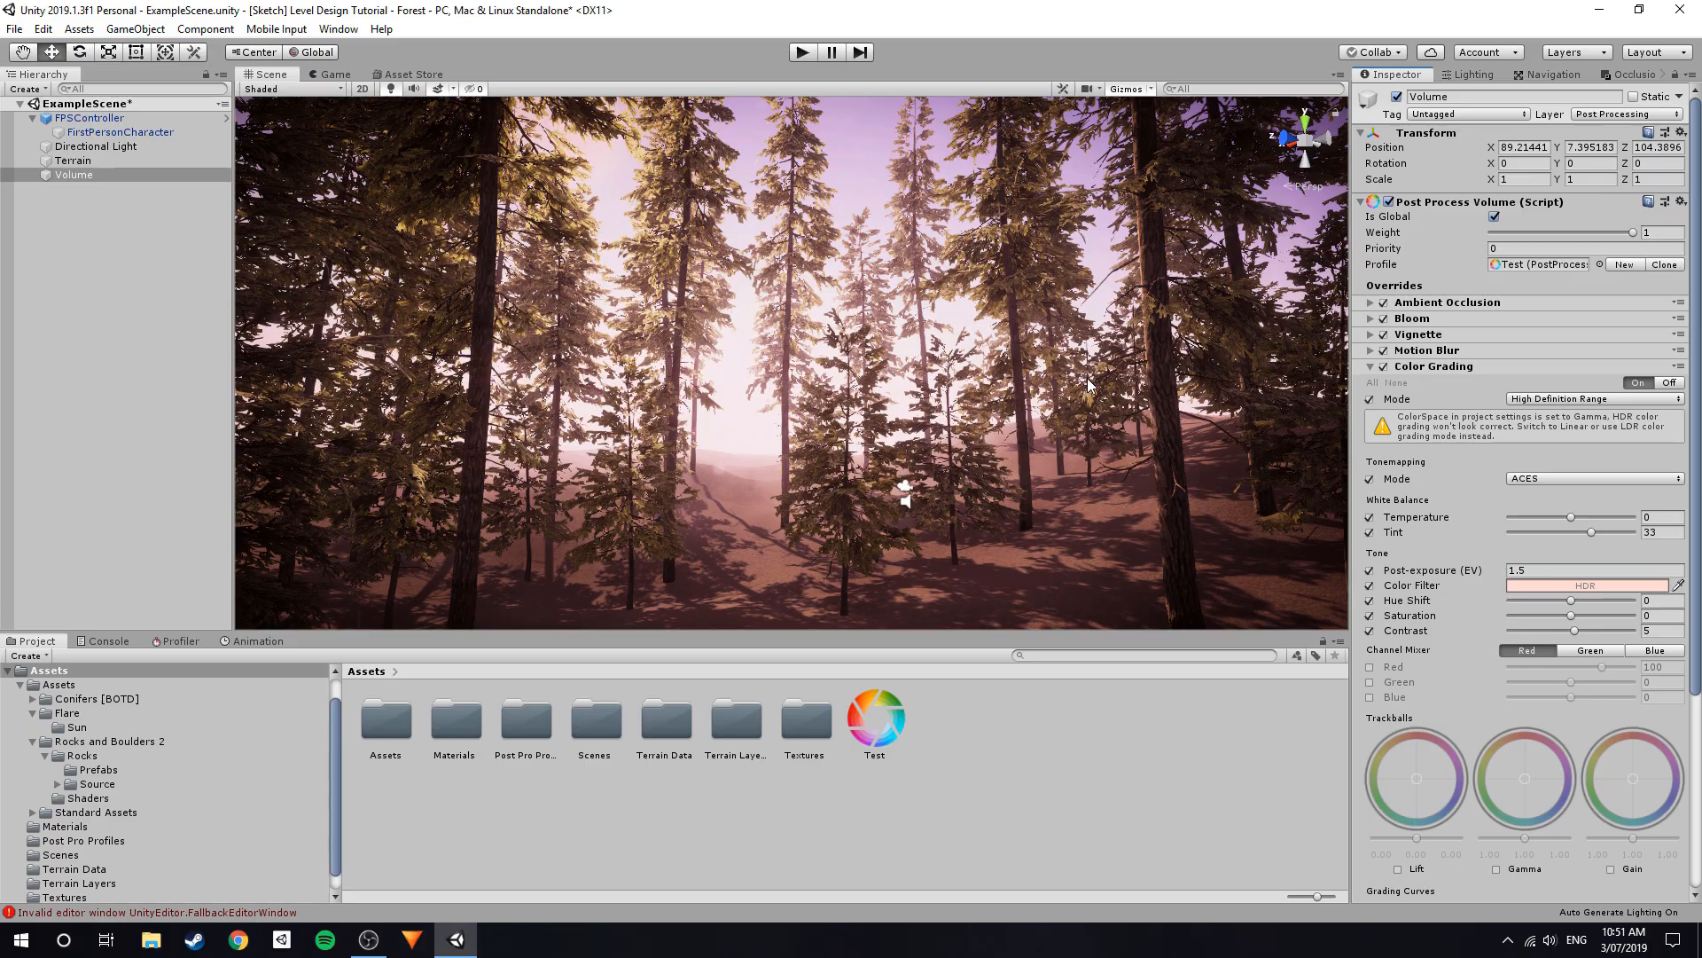
Collapse Color Grading and toggle the whole Post Process Volume component to compare the forest with and without effects, leaving it enabled.
click(1370, 368)
right_drag(785, 421, 1200, 373)
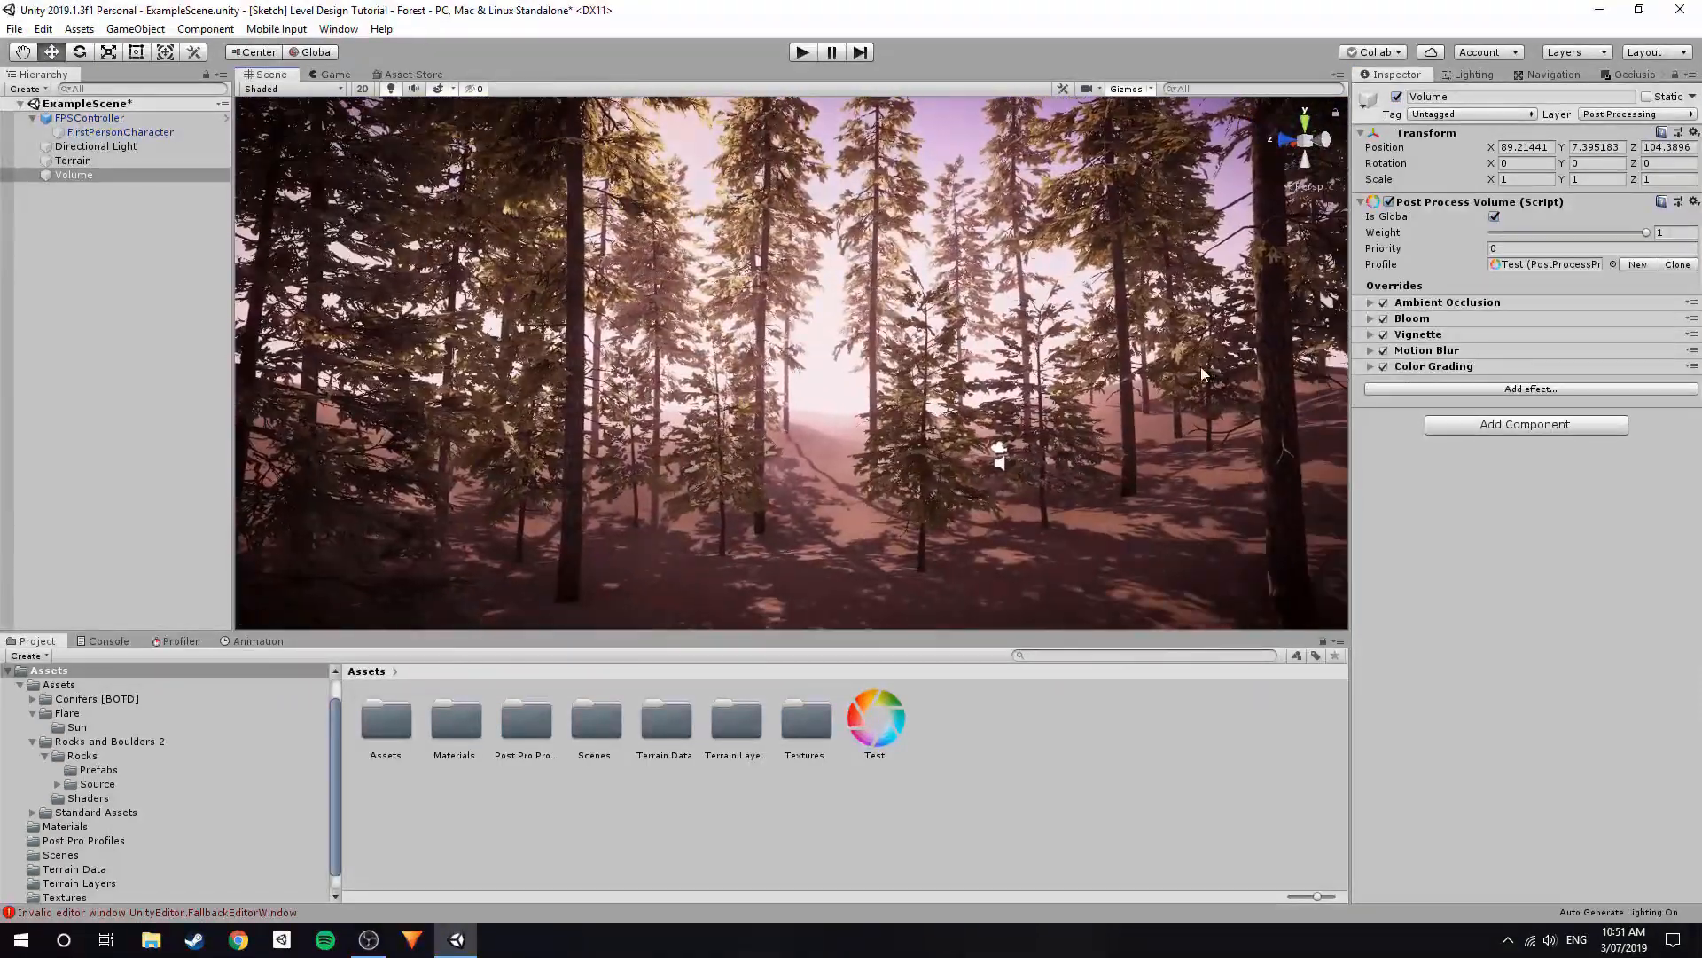
click(1390, 203)
click(1390, 203)
click(1390, 203)
click(1389, 202)
click(1390, 202)
mouse_move(825, 357)
right_down()
mouse_move(829, 293)
mouse_move(838, 373)
right_up()
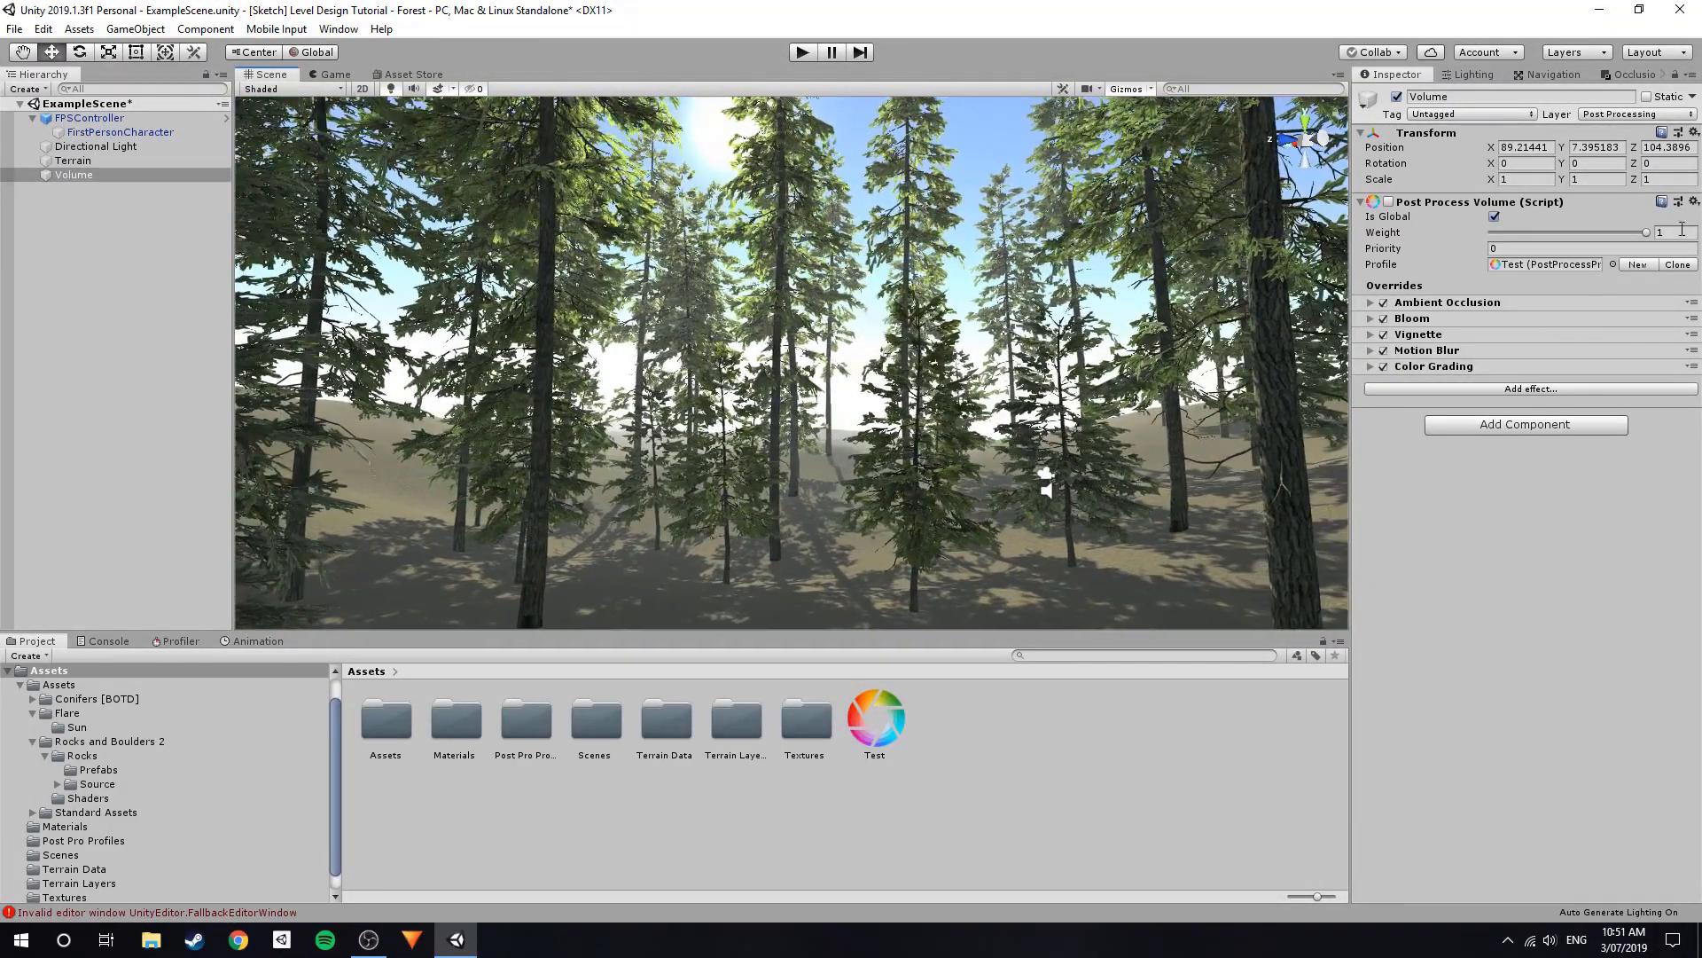
click(1390, 202)
right_drag(967, 239, 1020, 412)
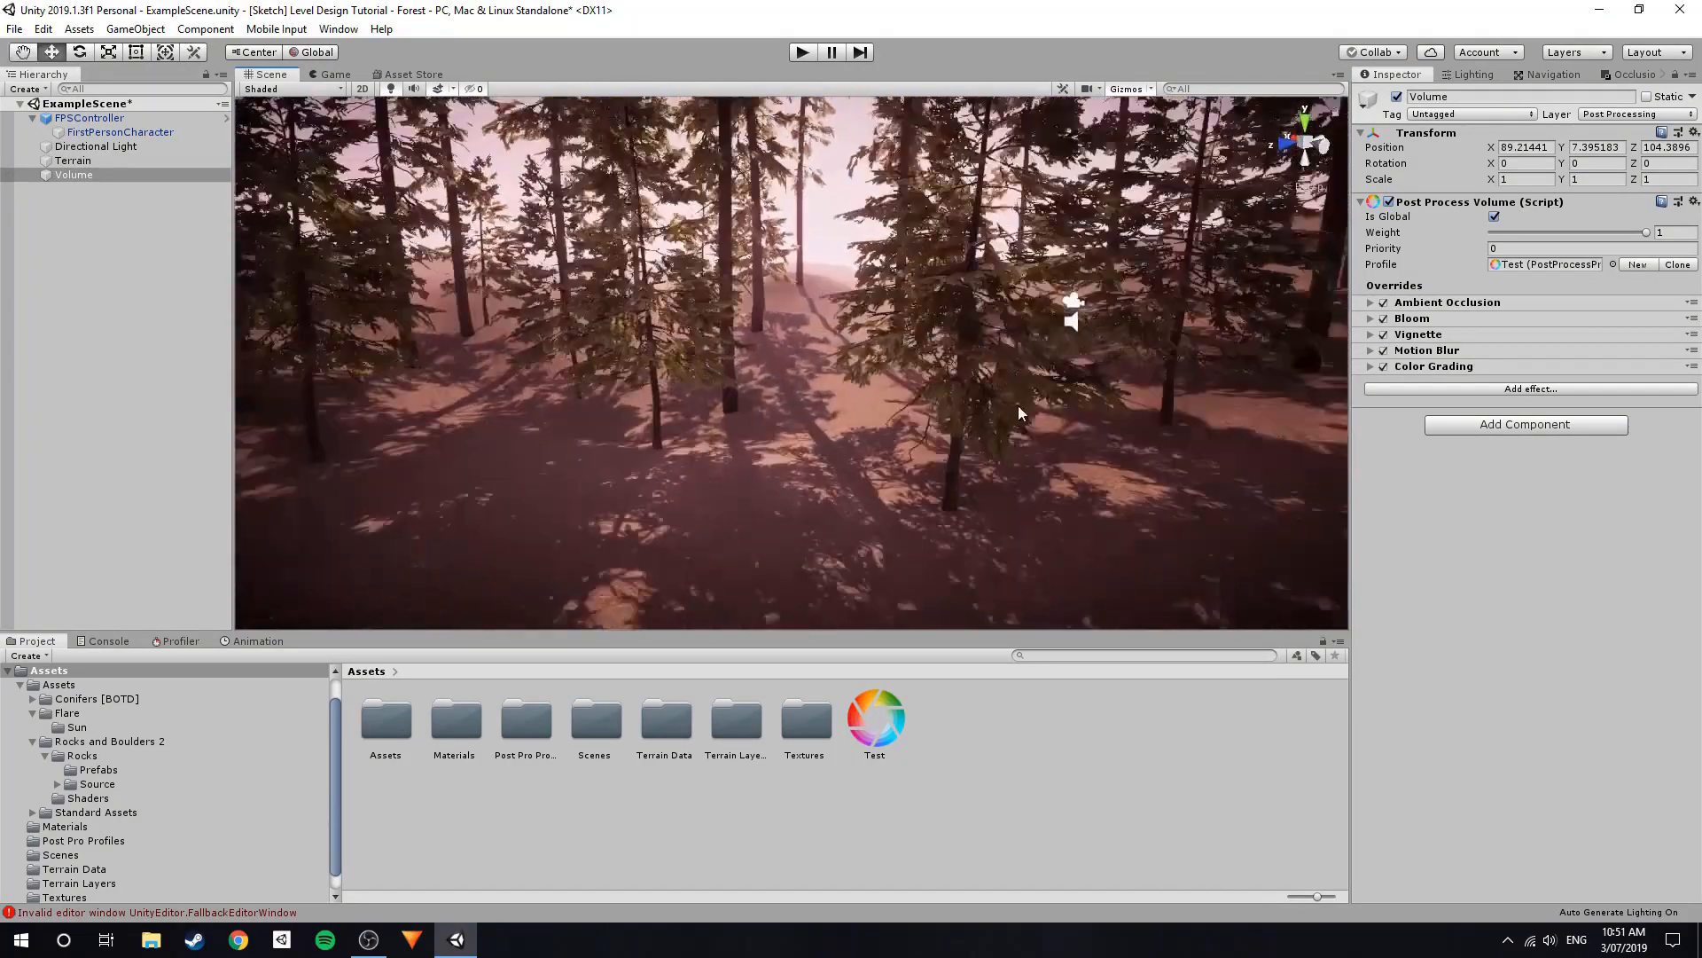
scroll(1019, 412, up, 1)
click(1431, 204)
click(108, 247)
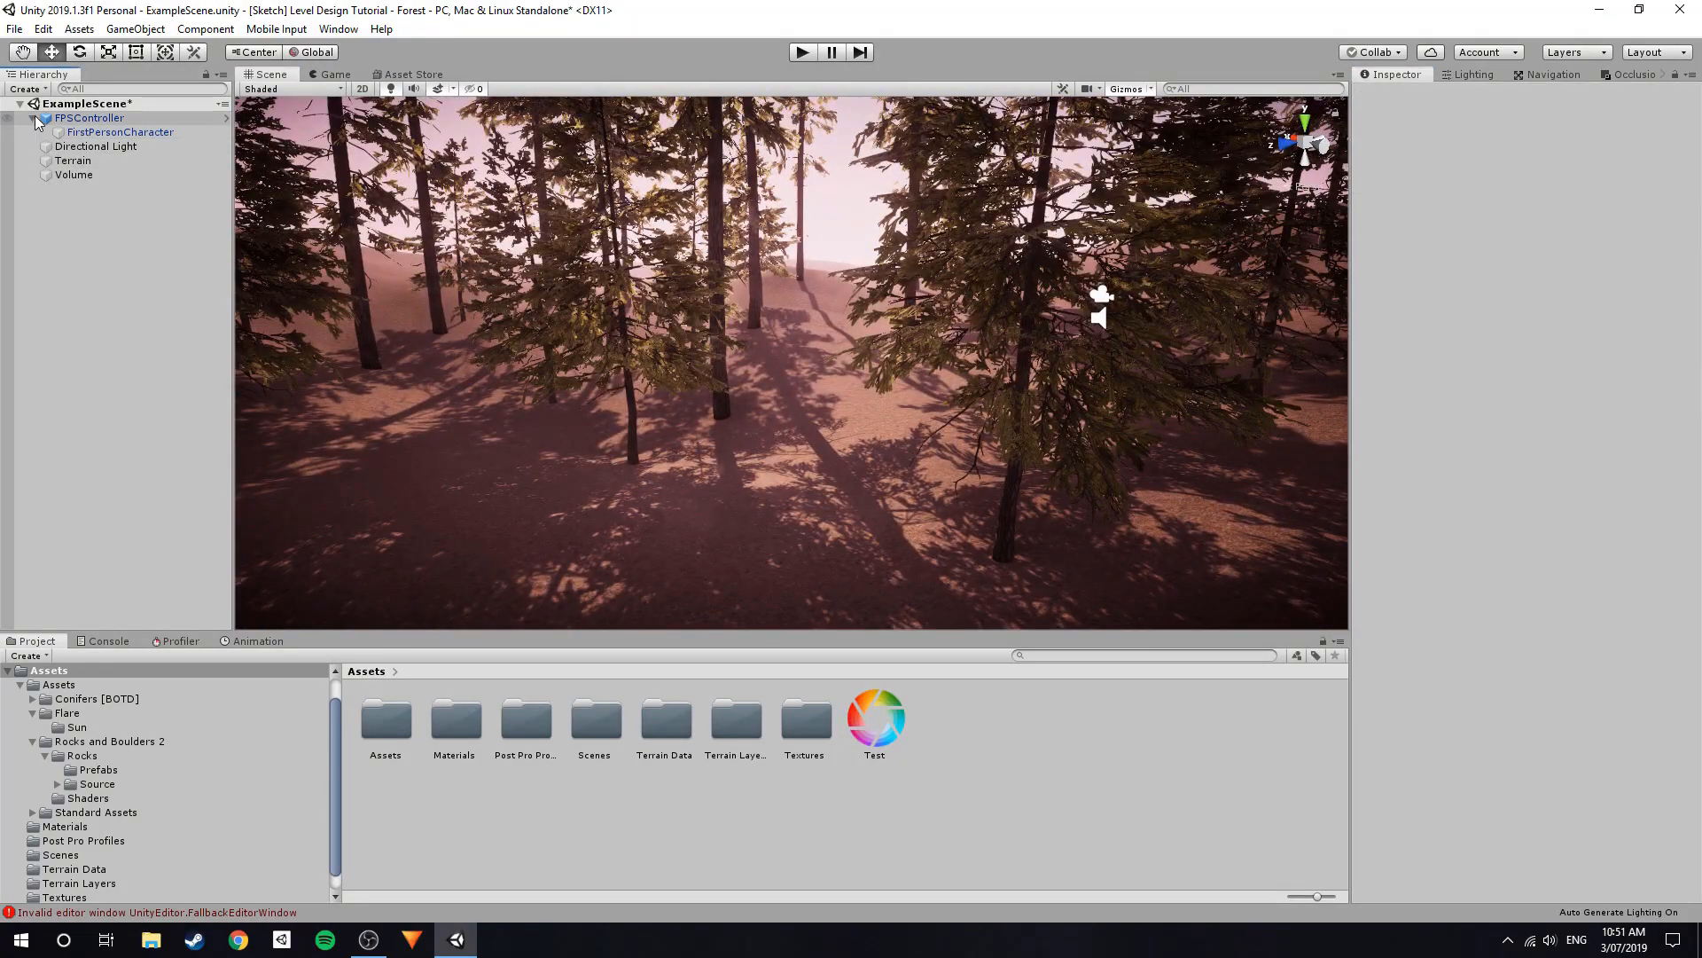
Paint patches of the first grass detail on the terrain across the forest floor with a brush size of 8.
alt+drag(764, 202, 892, 423)
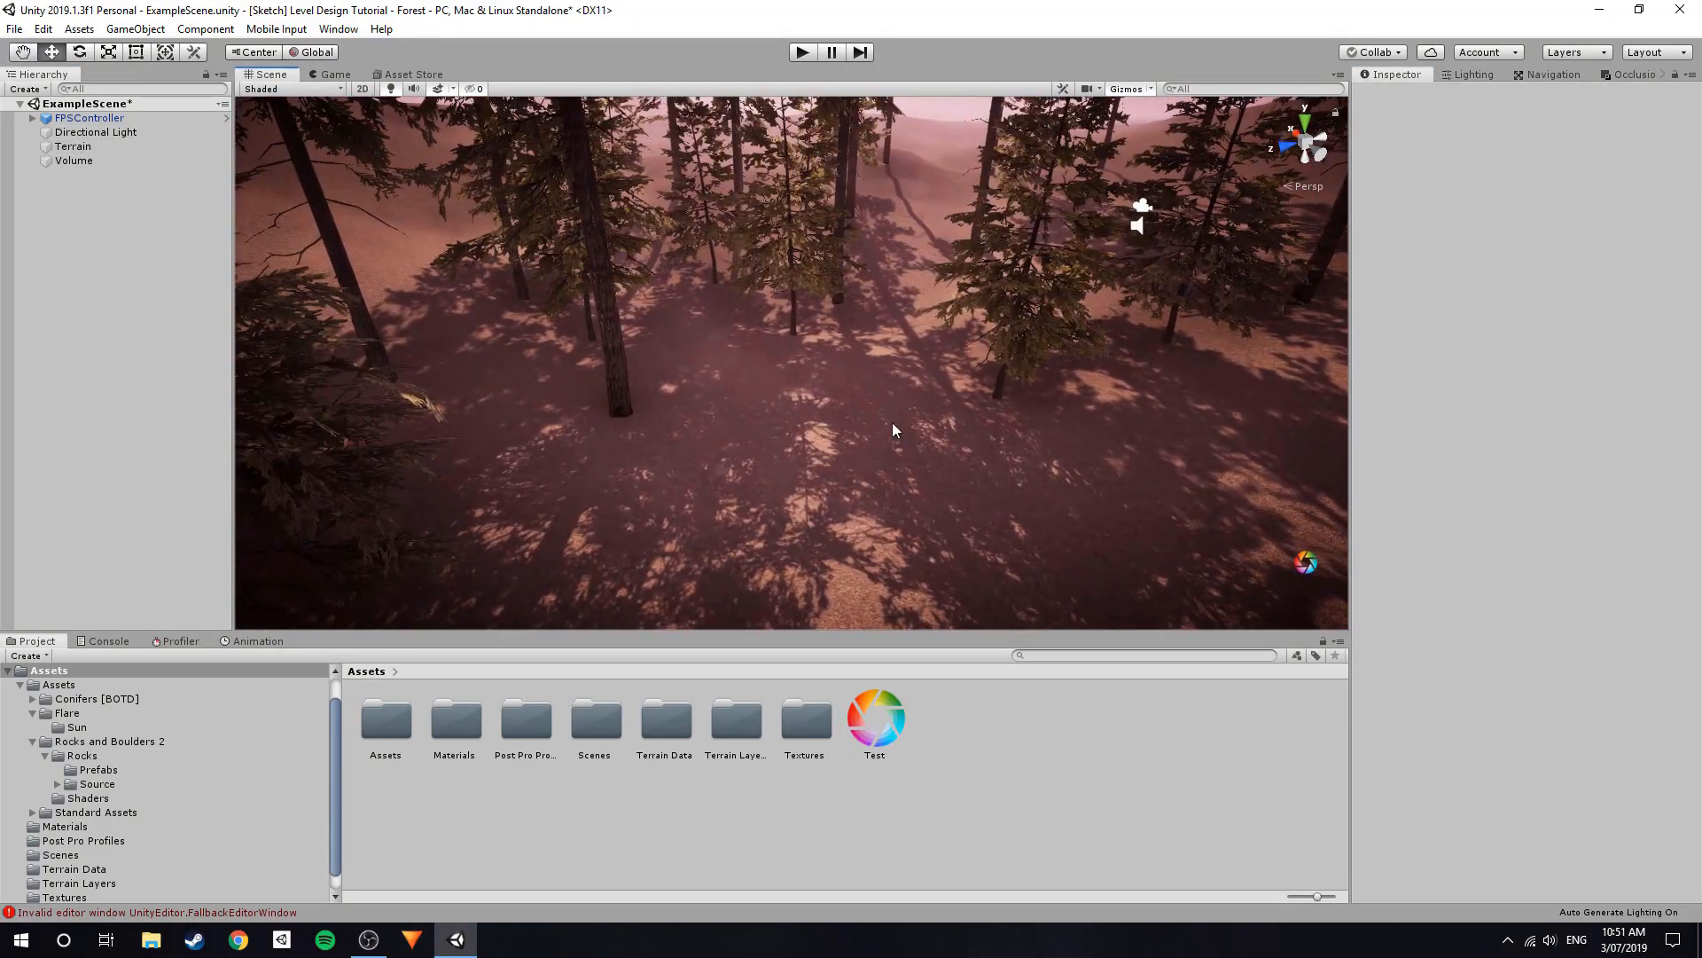
click(890, 410)
click(1531, 222)
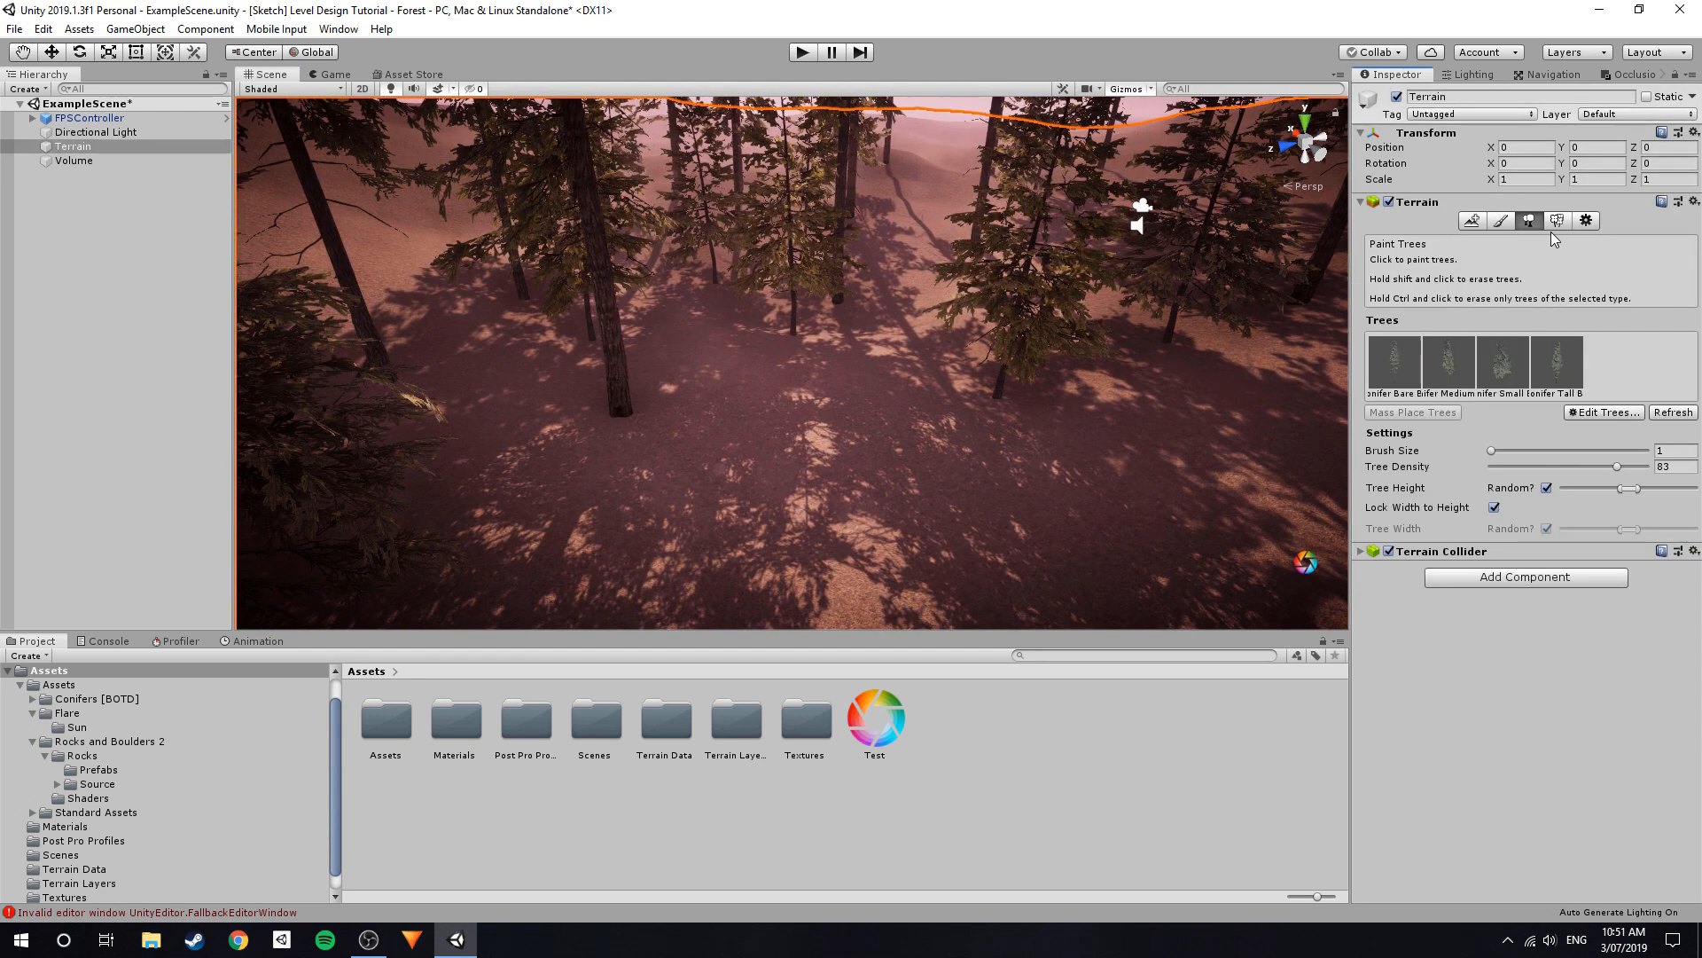
click(1558, 220)
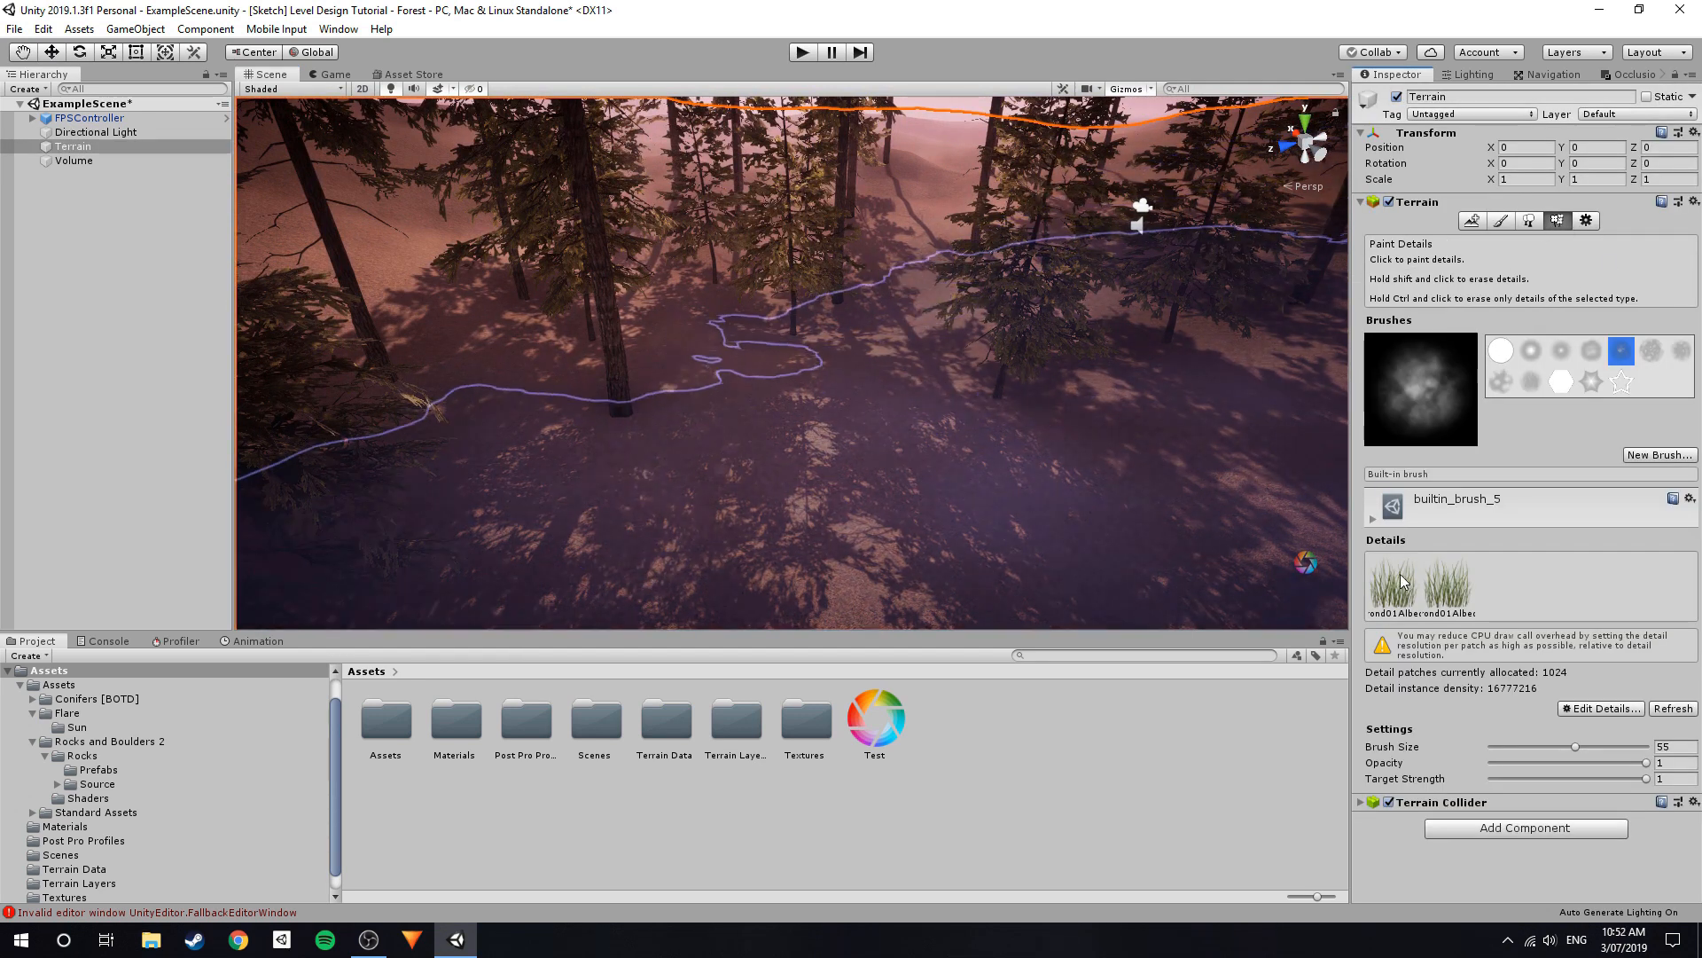
drag(1530, 748, 1501, 750)
mouse_move(844, 541)
right_down()
mouse_move(840, 479)
mouse_move(824, 479)
right_up()
mouse_move(620, 475)
mouse_down()
mouse_move(675, 493)
mouse_move(665, 431)
mouse_up()
mouse_move(731, 334)
right_down()
mouse_move(839, 327)
mouse_move(1009, 423)
mouse_move(1046, 291)
mouse_move(883, 443)
right_up()
right_drag(869, 253, 999, 246)
right_drag(892, 223, 683, 268)
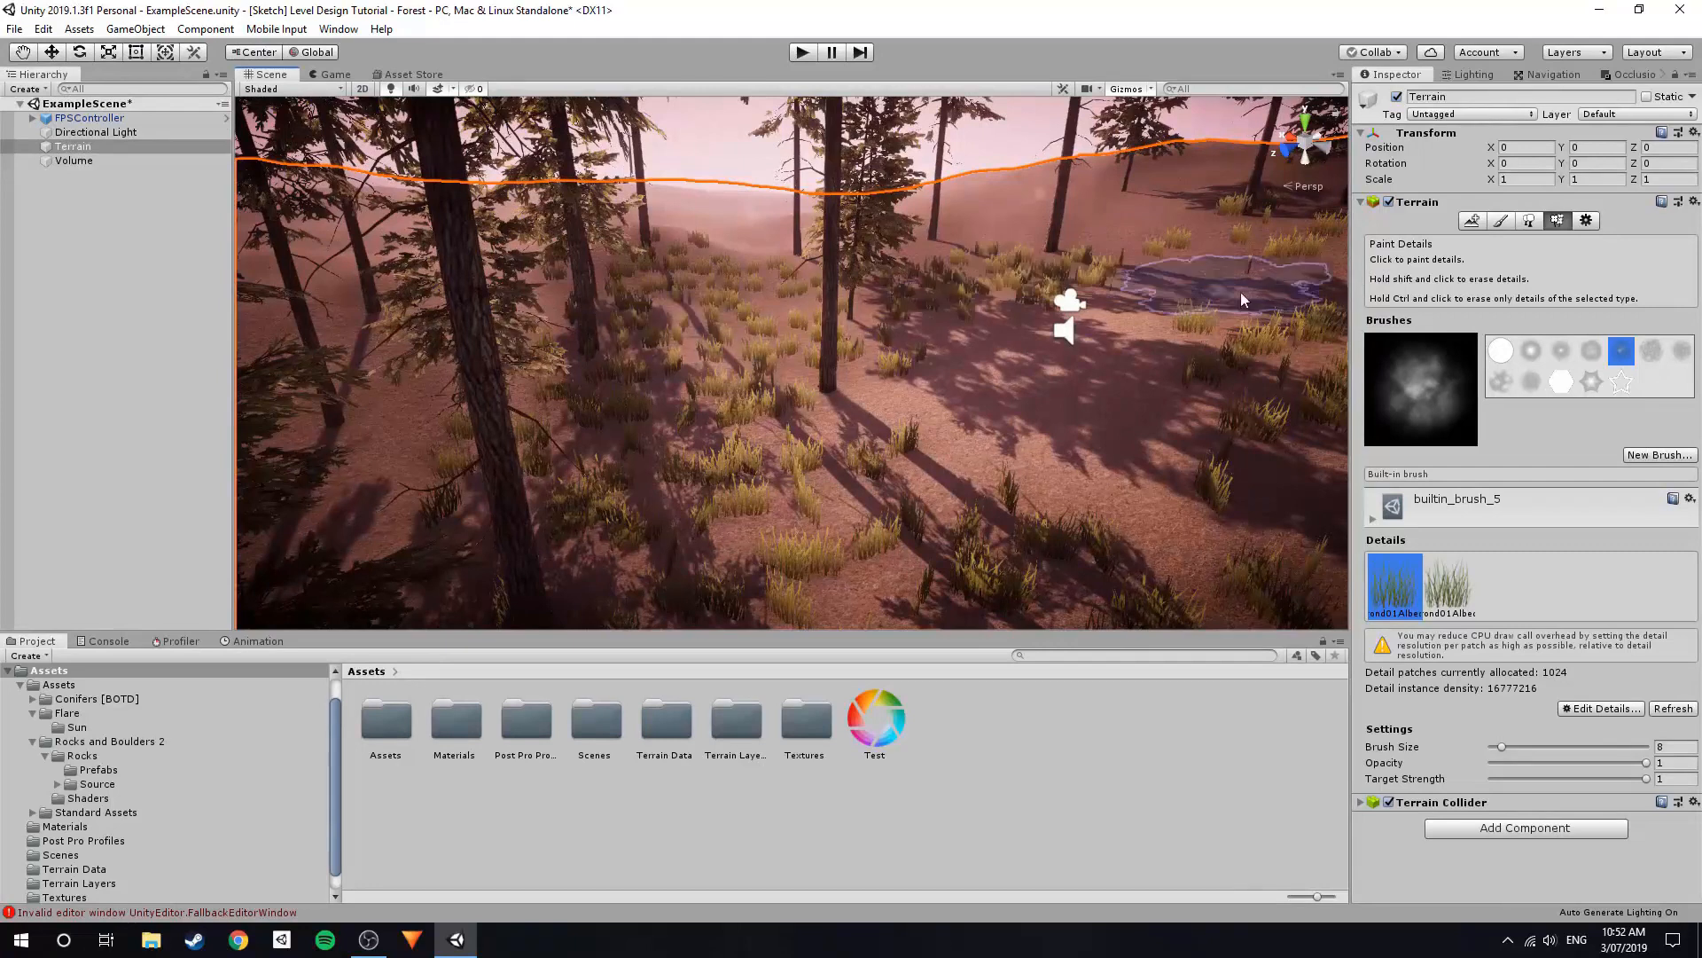
Review the texture settings of both grass details without changing them and inspect the painted grass up close.
double_click(1445, 587)
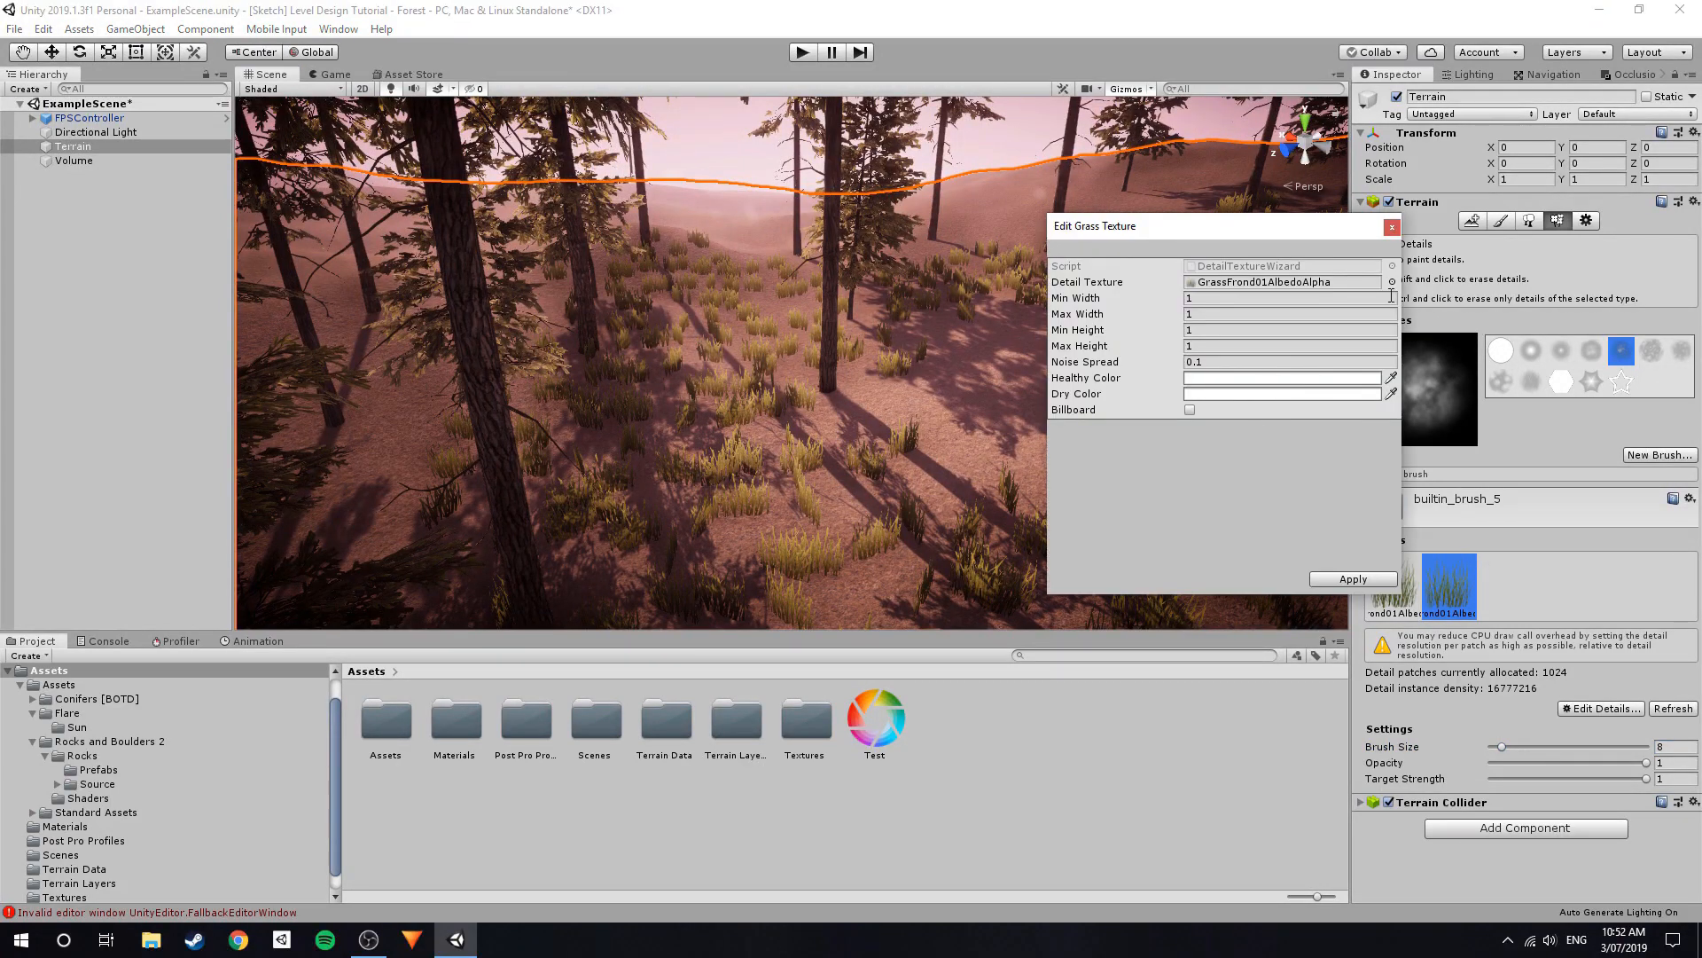
click(1391, 228)
double_click(1393, 585)
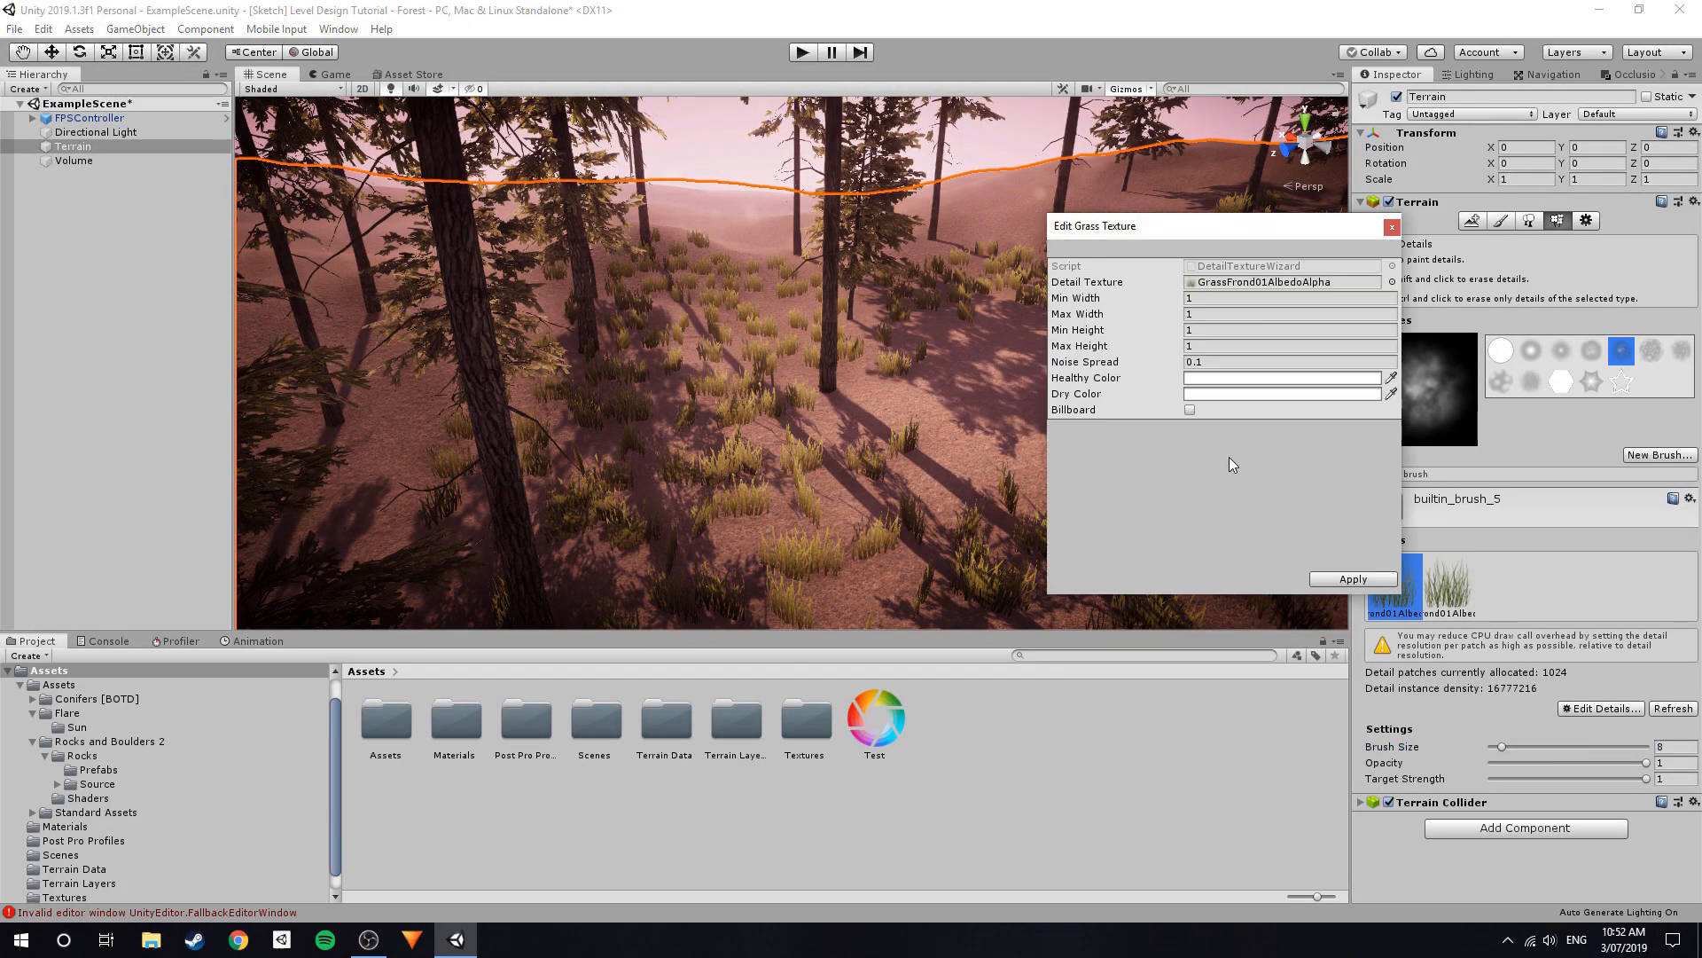
click(1392, 228)
click(1447, 585)
right_drag(764, 377, 714, 360)
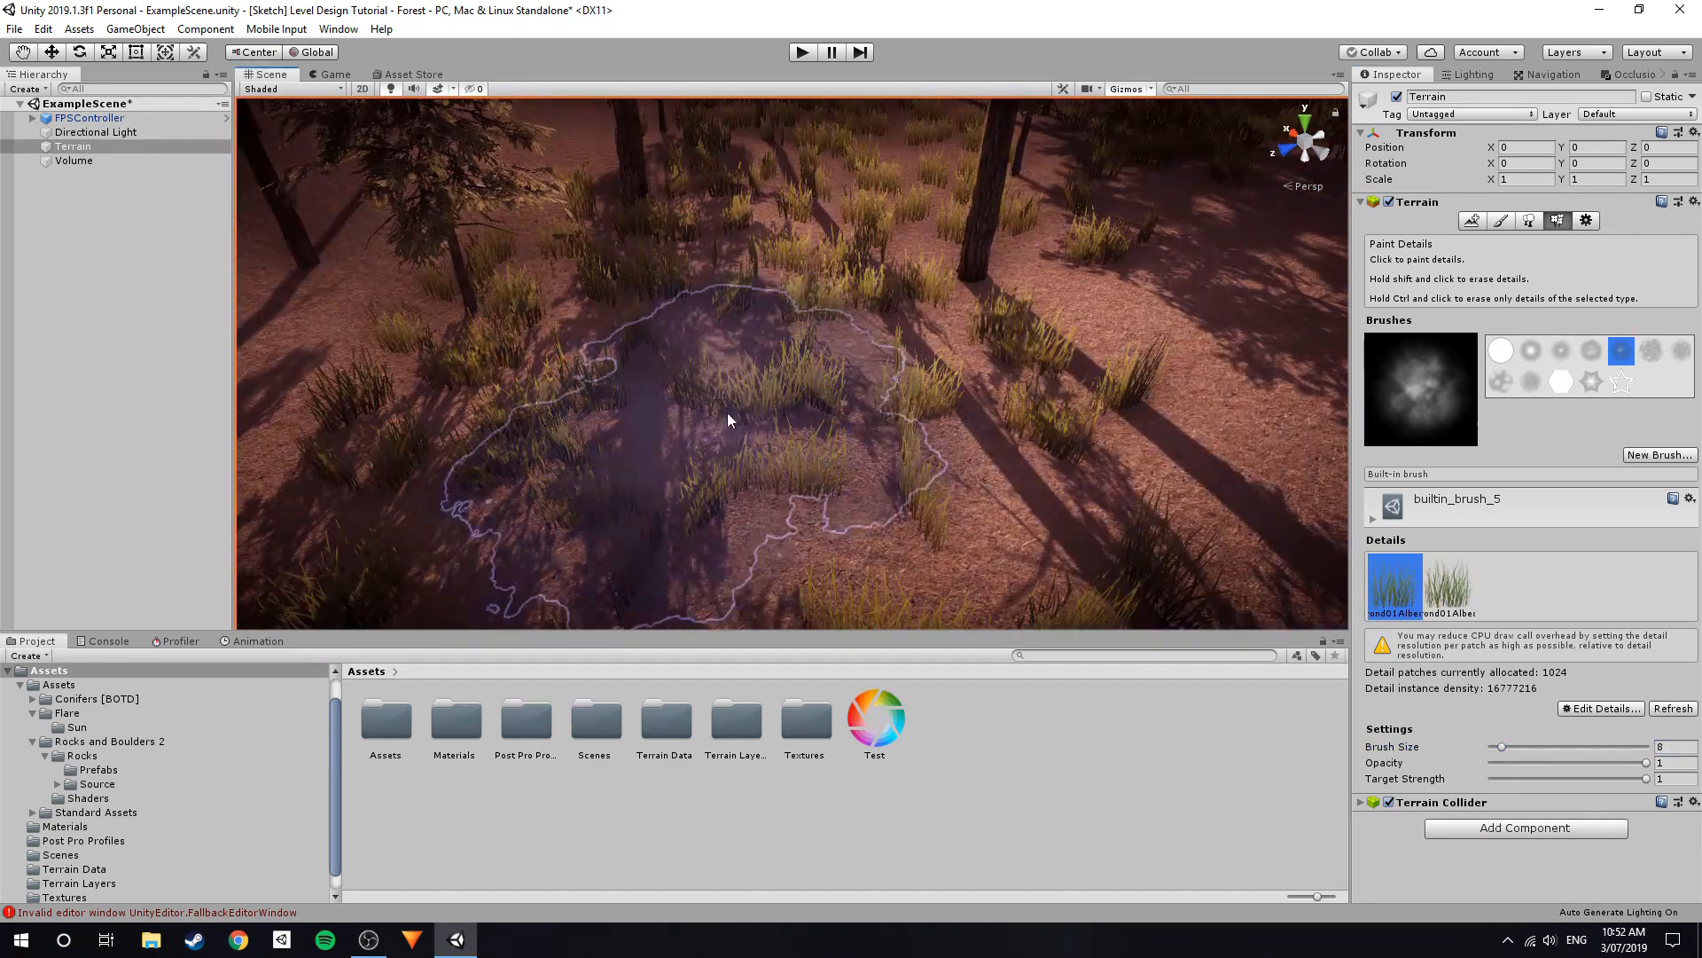
right_drag(723, 403, 715, 434)
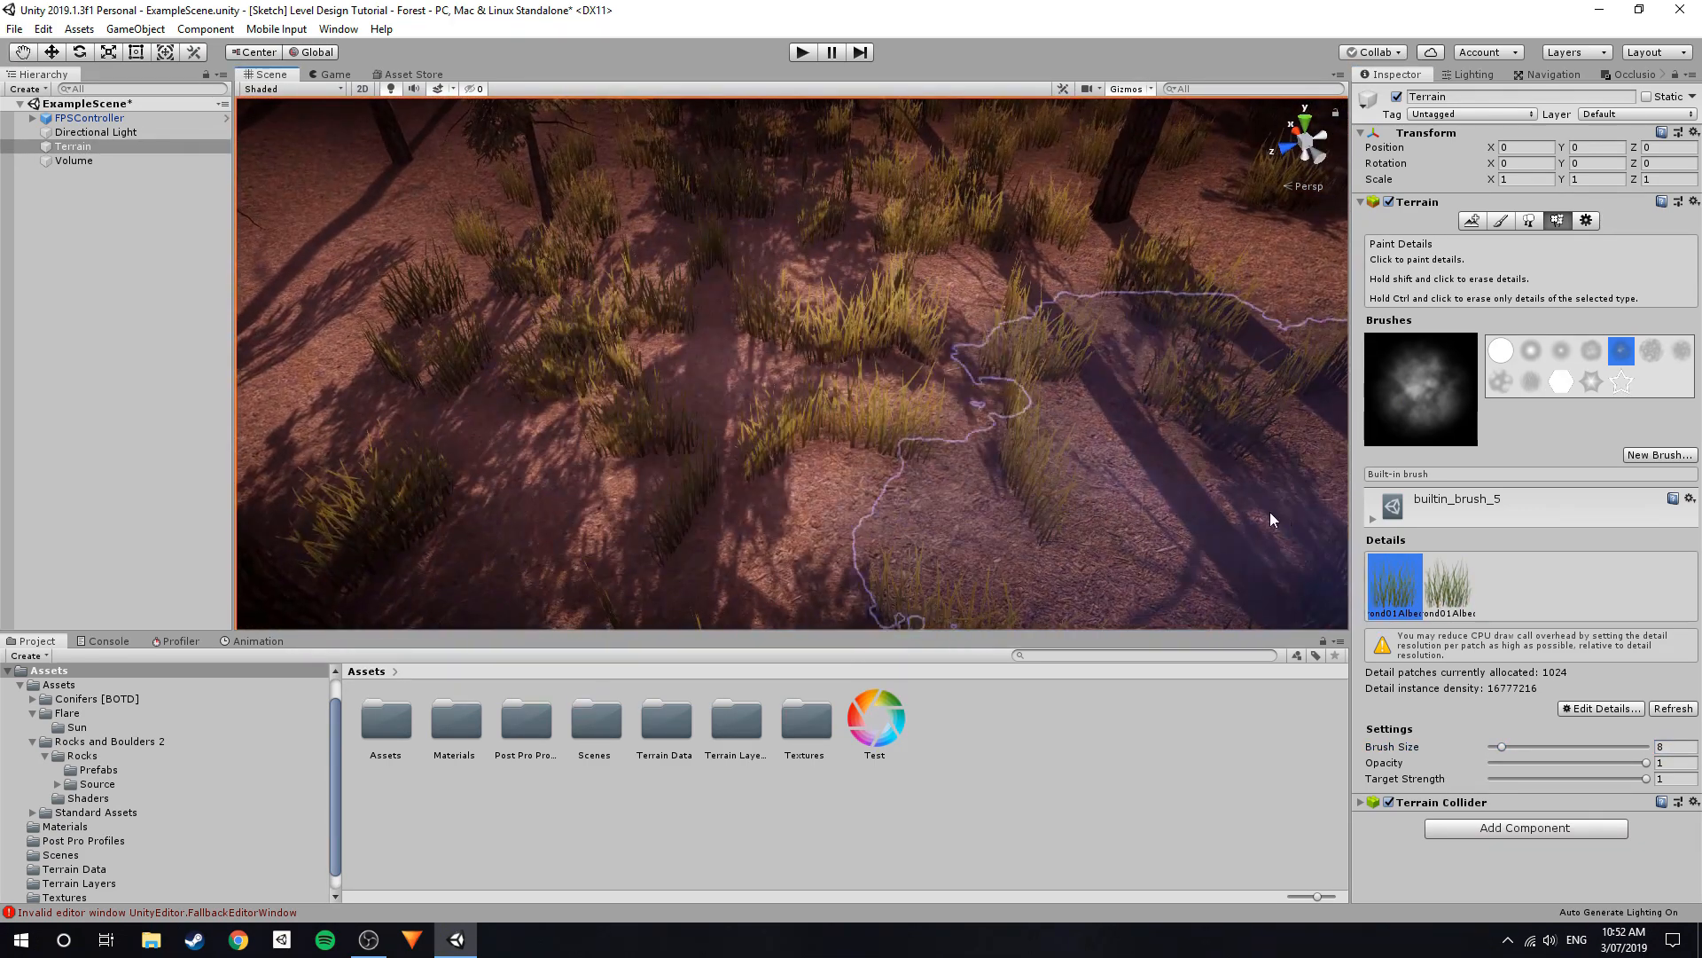
Paint the second grass detail over the forest floor between the trees.
click(1449, 585)
mouse_move(858, 423)
right_down()
mouse_move(753, 361)
mouse_move(677, 350)
mouse_move(912, 265)
mouse_move(797, 274)
mouse_move(996, 273)
mouse_move(846, 273)
mouse_move(766, 310)
mouse_move(648, 184)
mouse_move(779, 268)
mouse_move(649, 311)
right_up()
drag(484, 321, 549, 311)
mouse_move(550, 311)
right_down()
mouse_move(731, 329)
mouse_move(981, 304)
mouse_move(913, 363)
right_up()
mouse_move(868, 381)
mouse_down()
mouse_move(754, 402)
mouse_move(816, 415)
mouse_up()
mouse_move(816, 415)
right_down()
mouse_move(771, 333)
mouse_move(795, 413)
right_up()
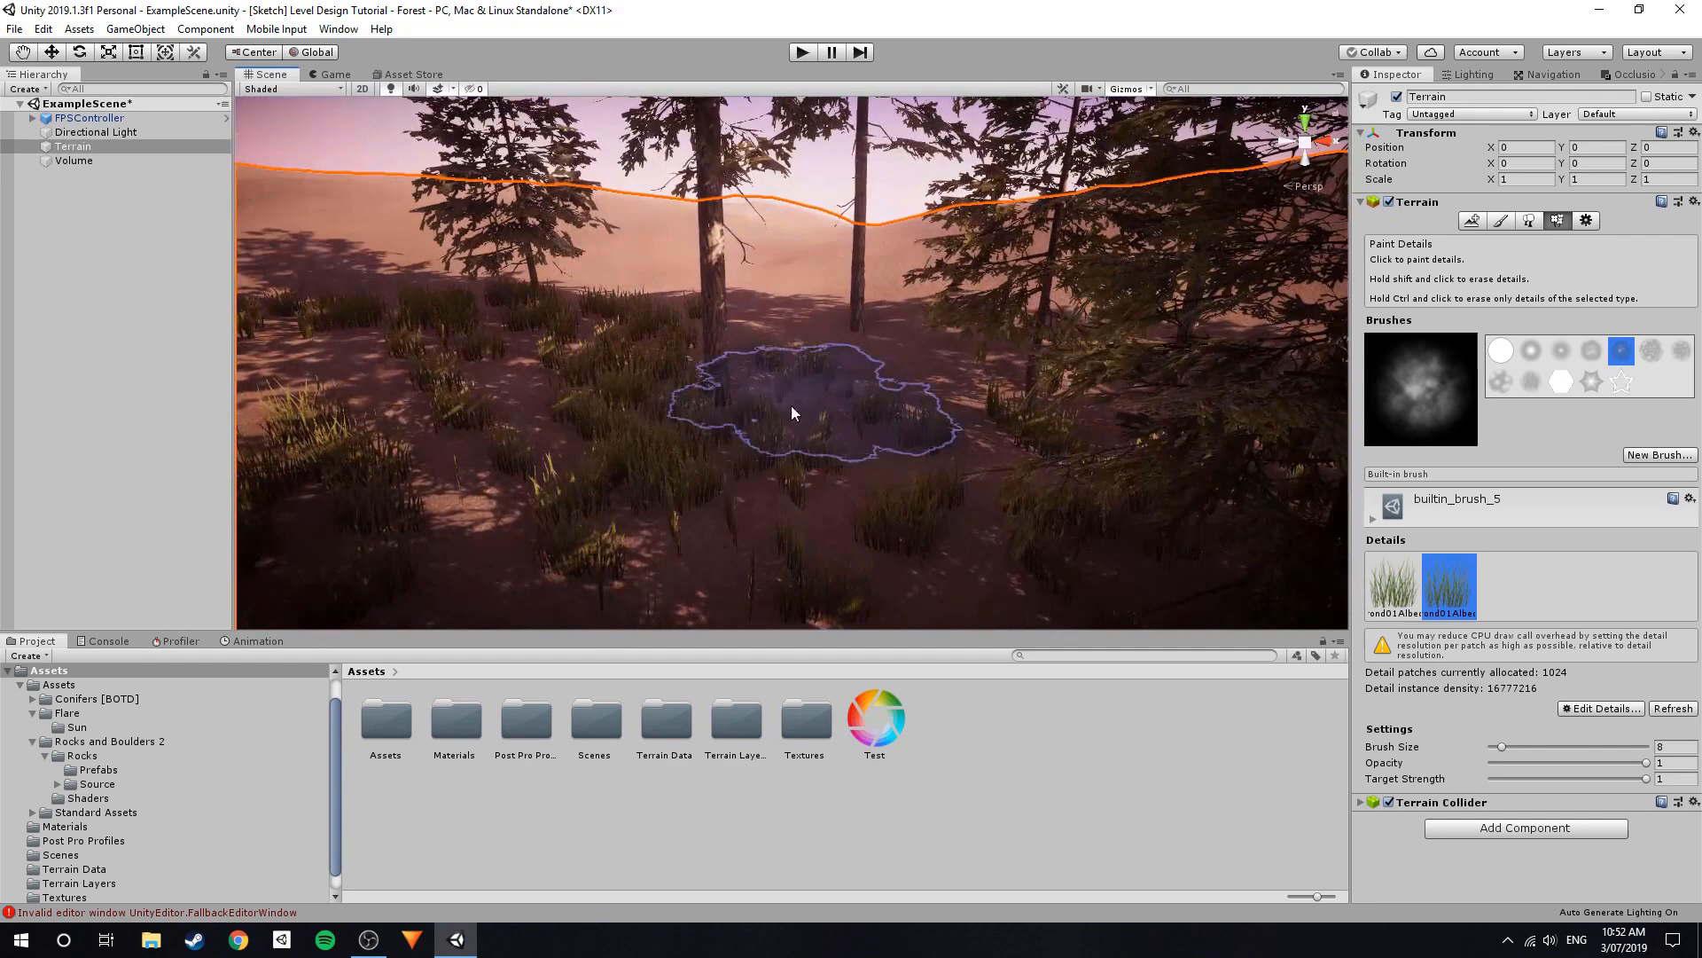
right_drag(921, 339, 745, 220)
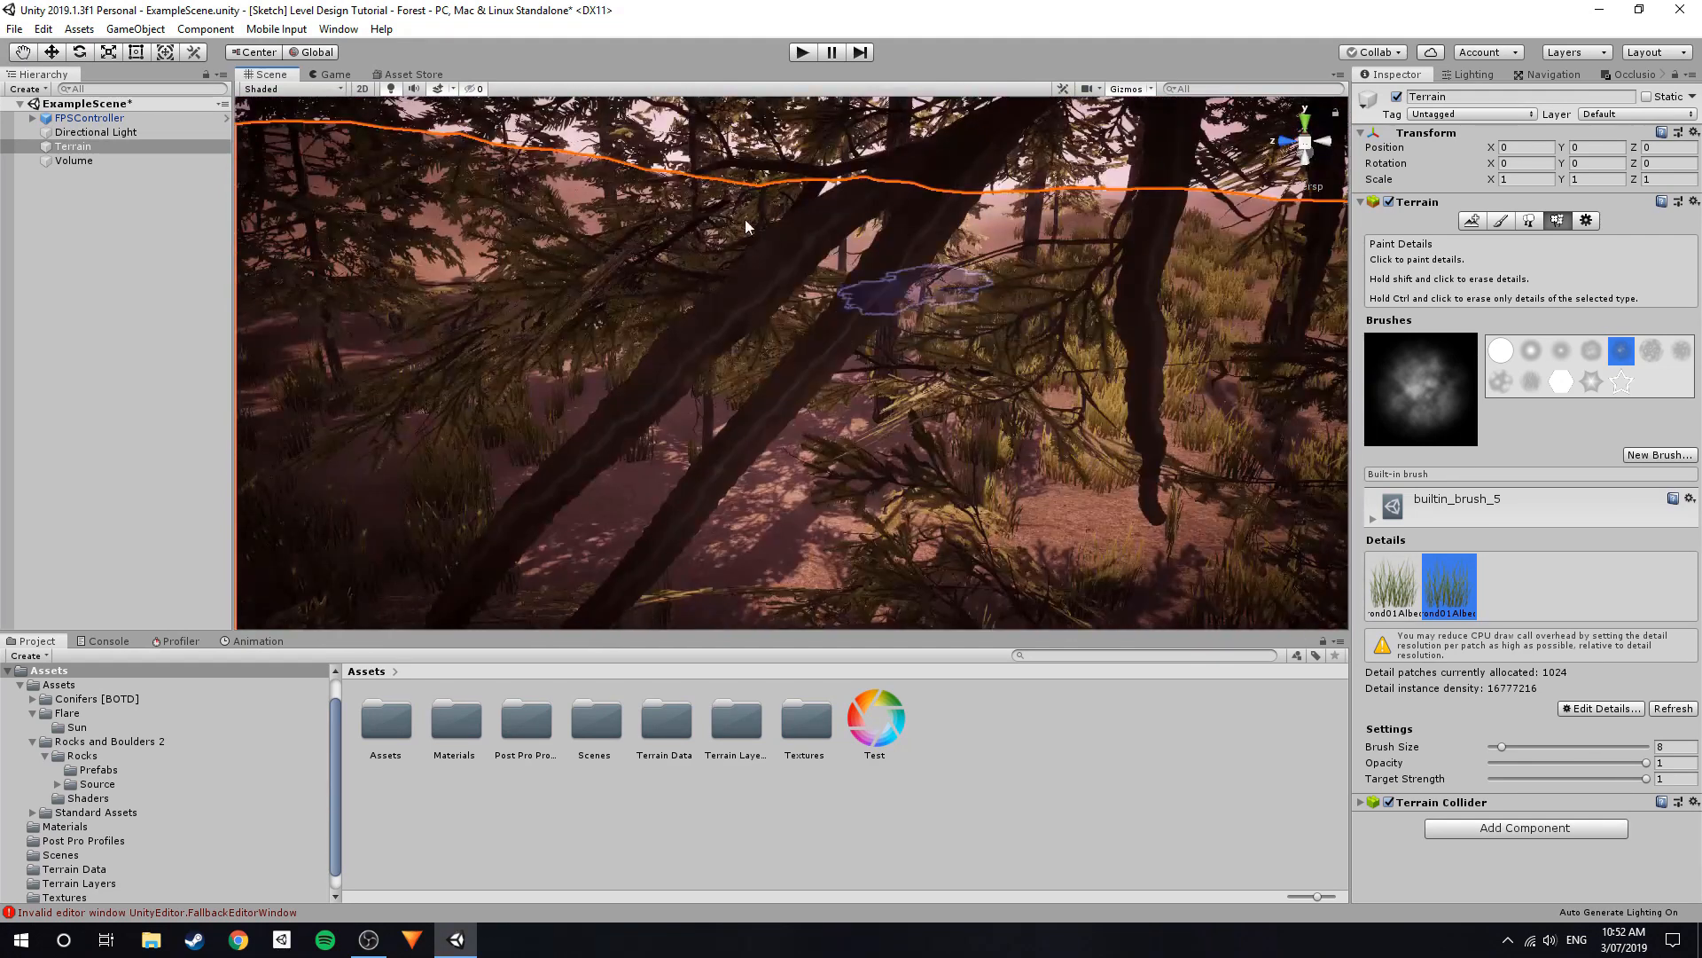
Playtest the forest in the Game view, walking around to check the grass and post-processing, then end the test.
click(335, 74)
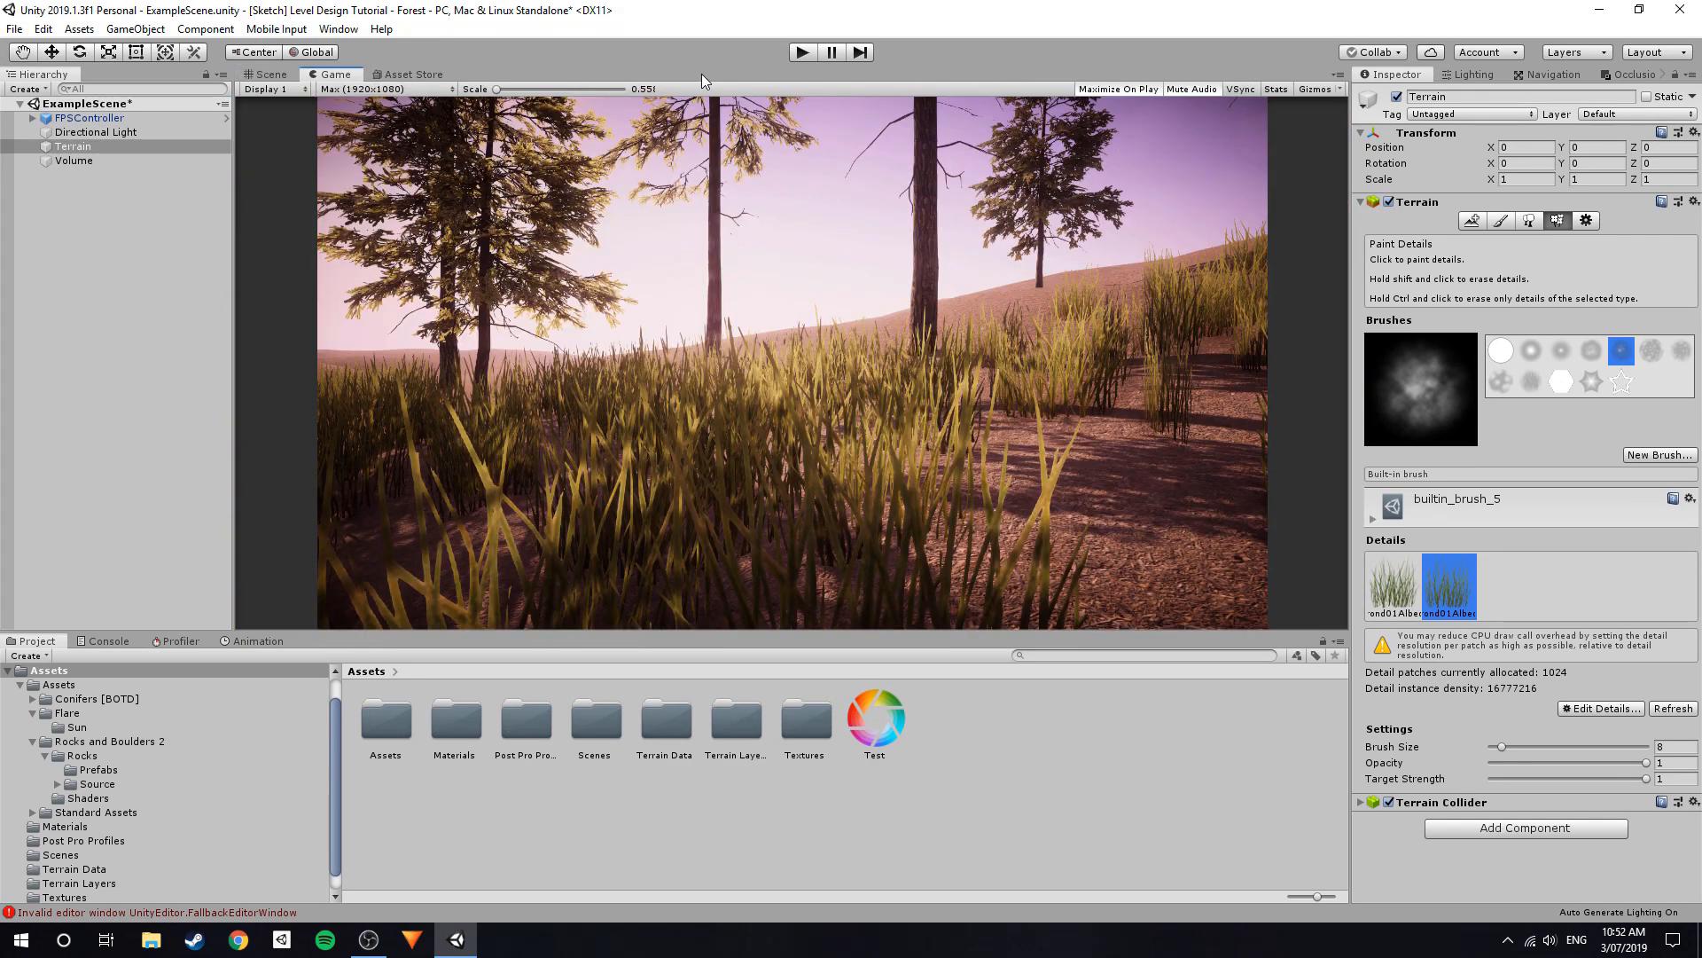
click(801, 53)
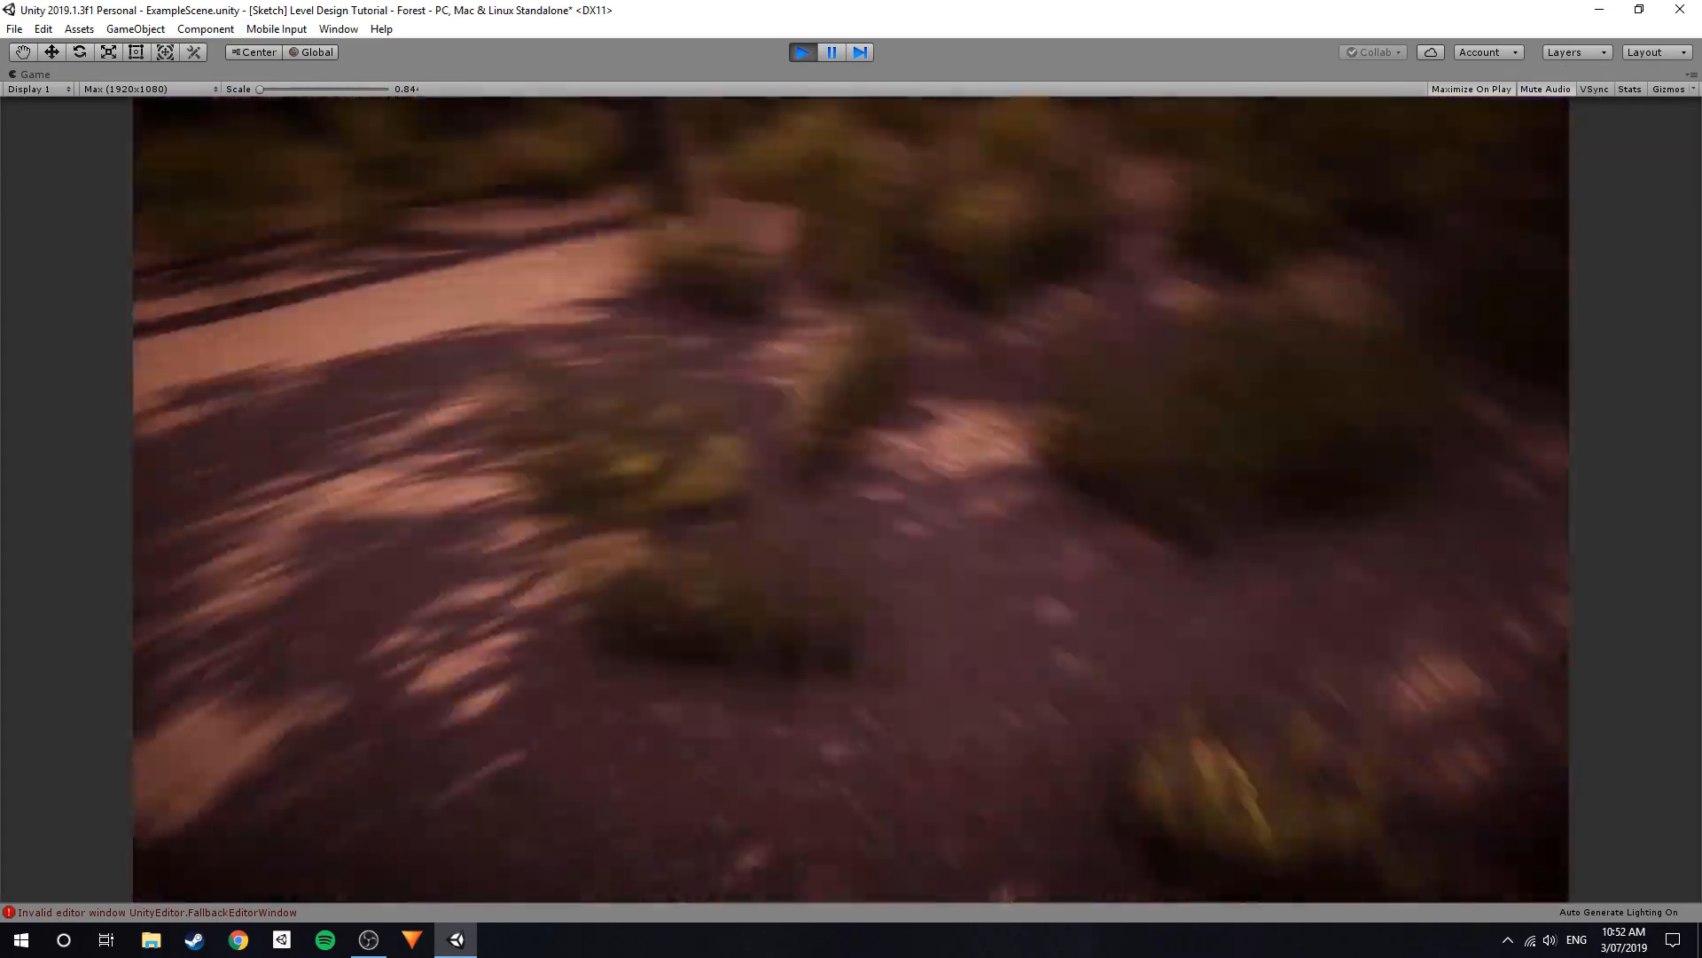
key(w)
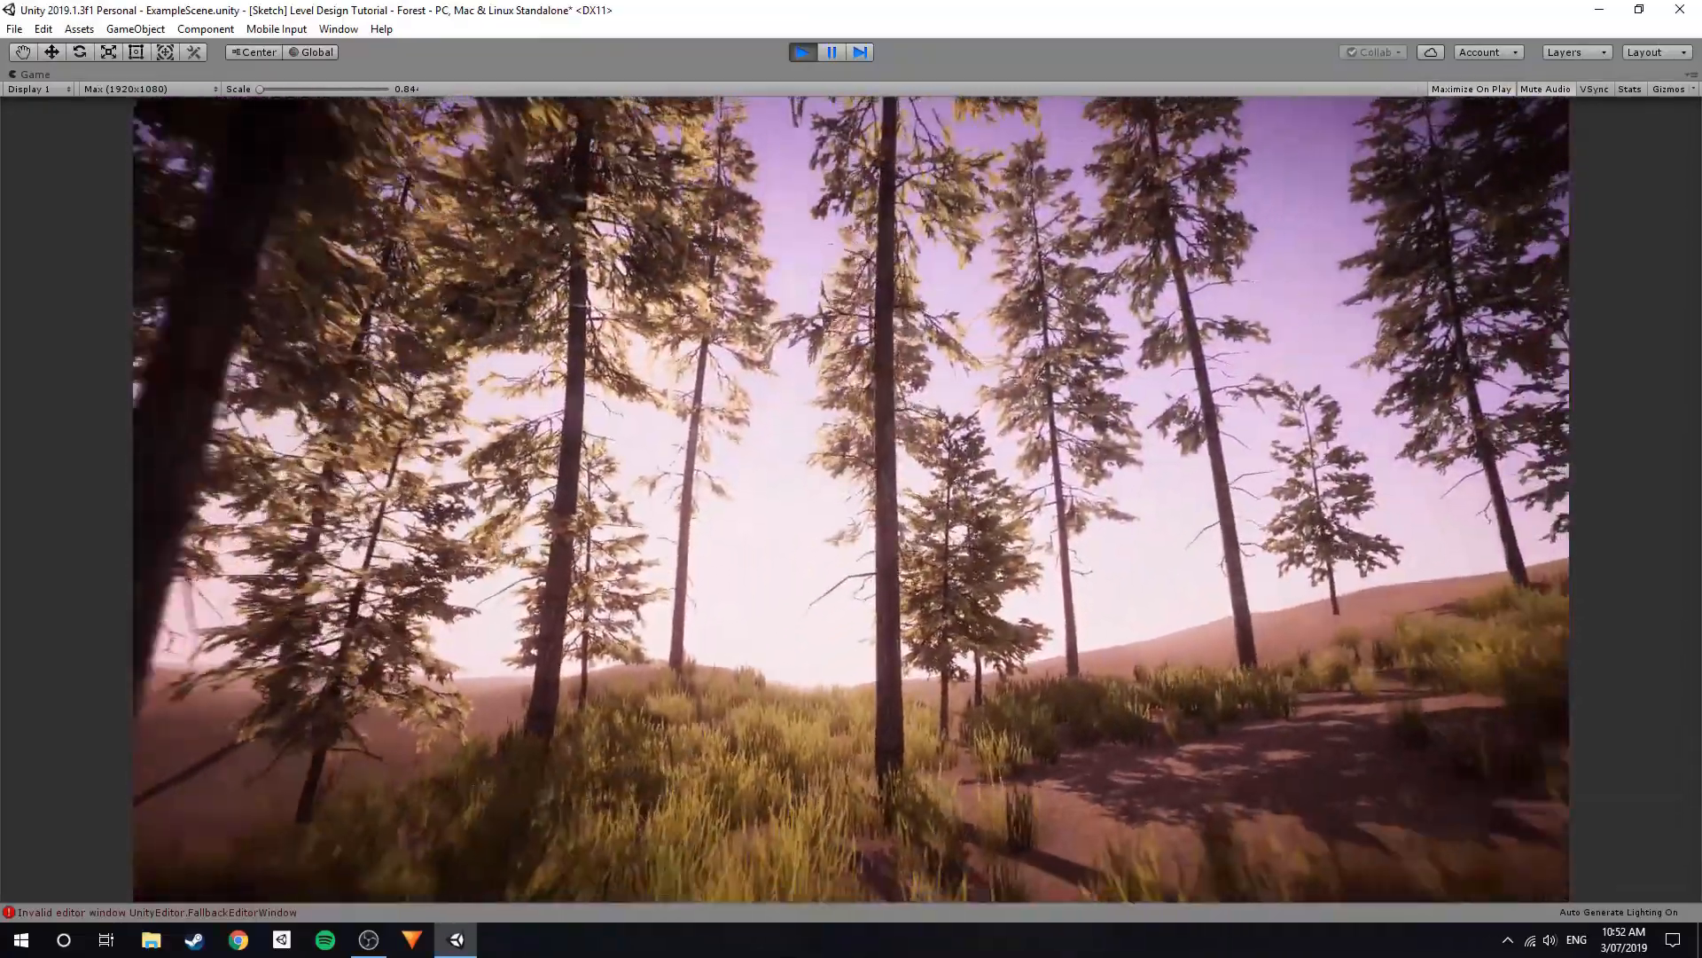
key(s)
key(w)
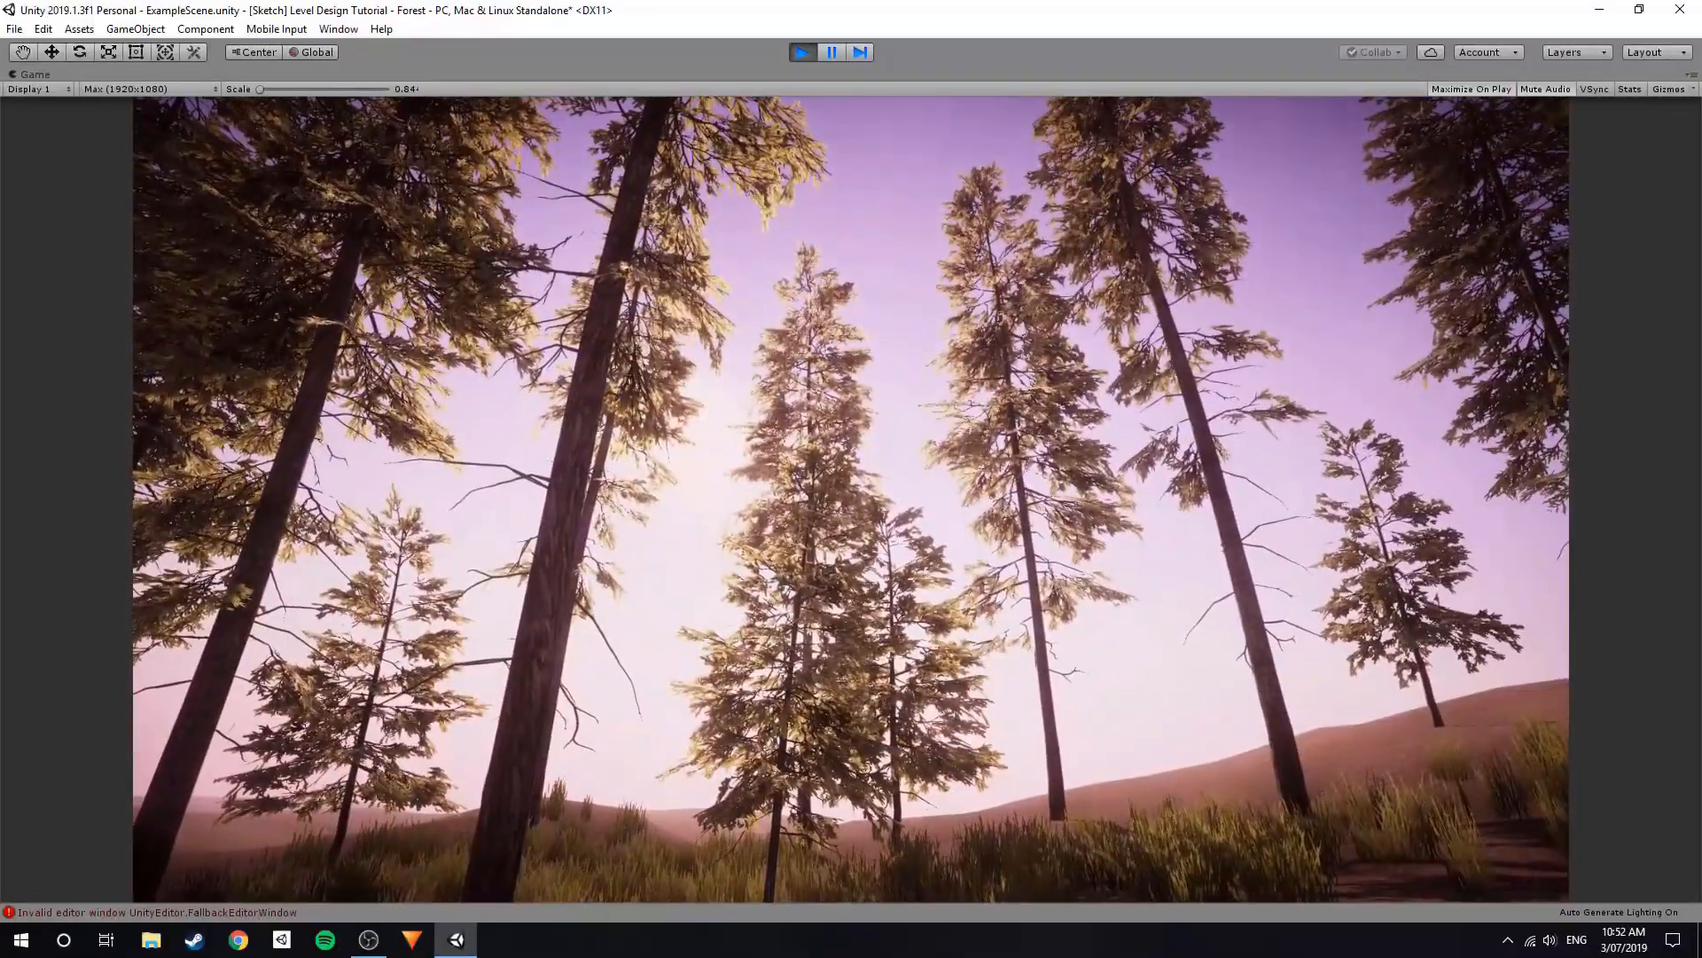
key(Escape)
click(814, 51)
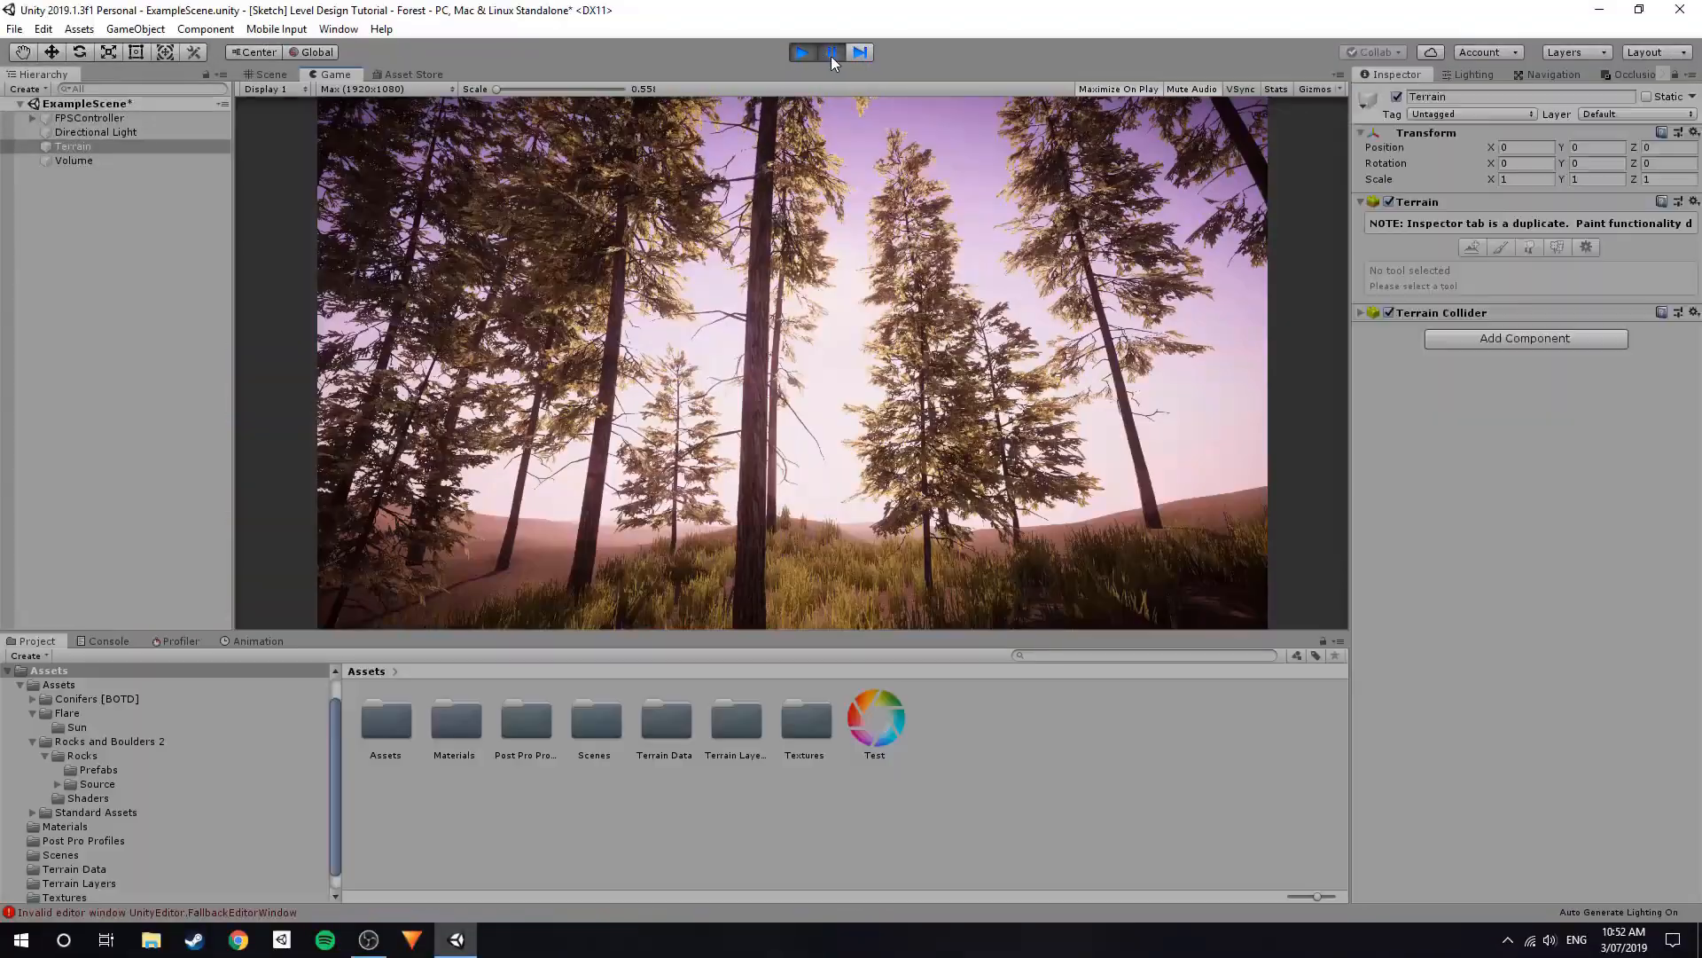
Return to the Scene view, search the project for "rocks and", and open the Rocks prefabs folder of Rocks and Boulders 2.
click(277, 75)
right_drag(677, 197, 734, 333)
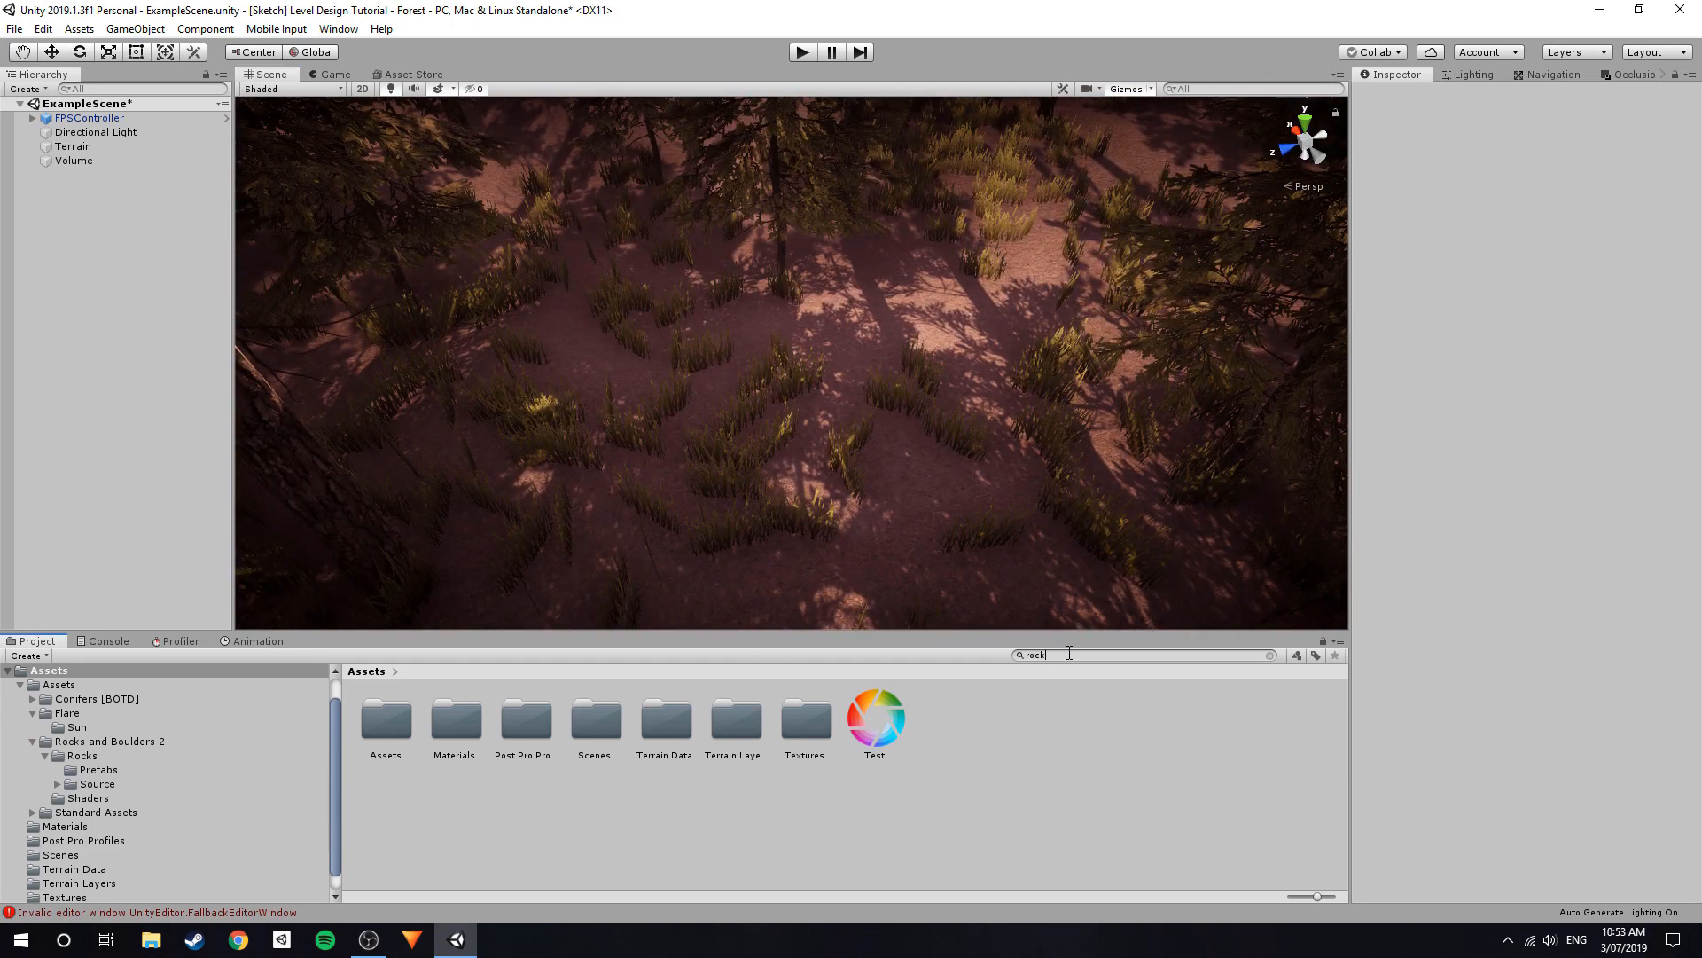
text(s and)
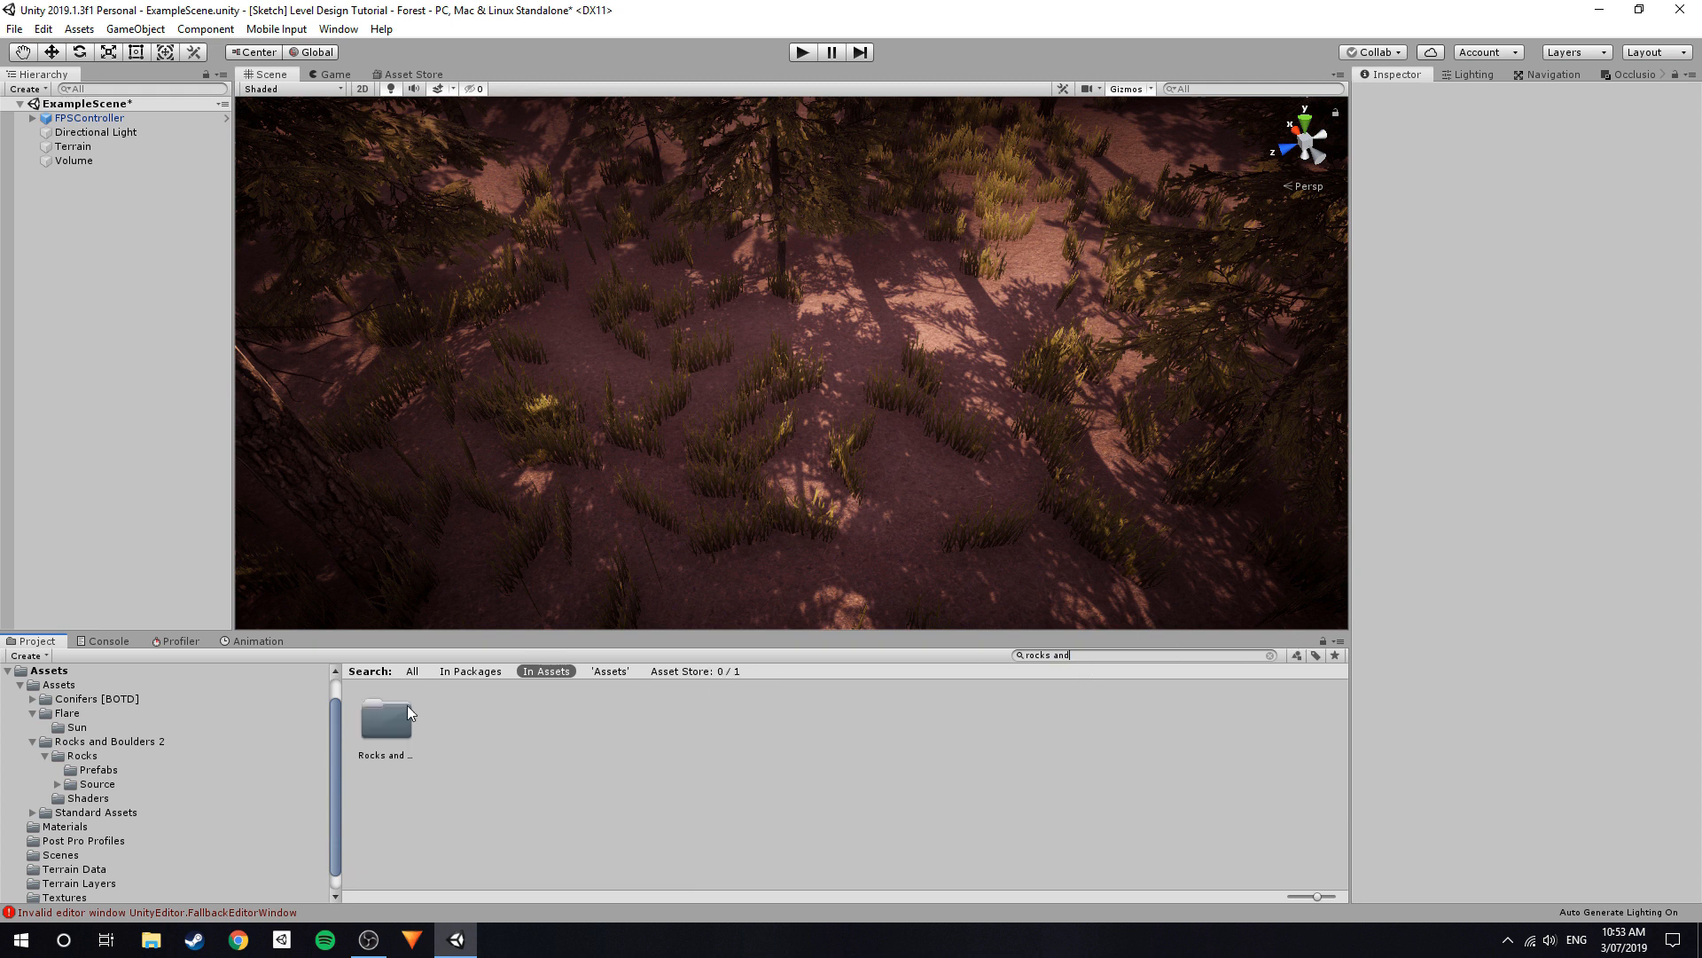
double_click(385, 737)
double_click(390, 720)
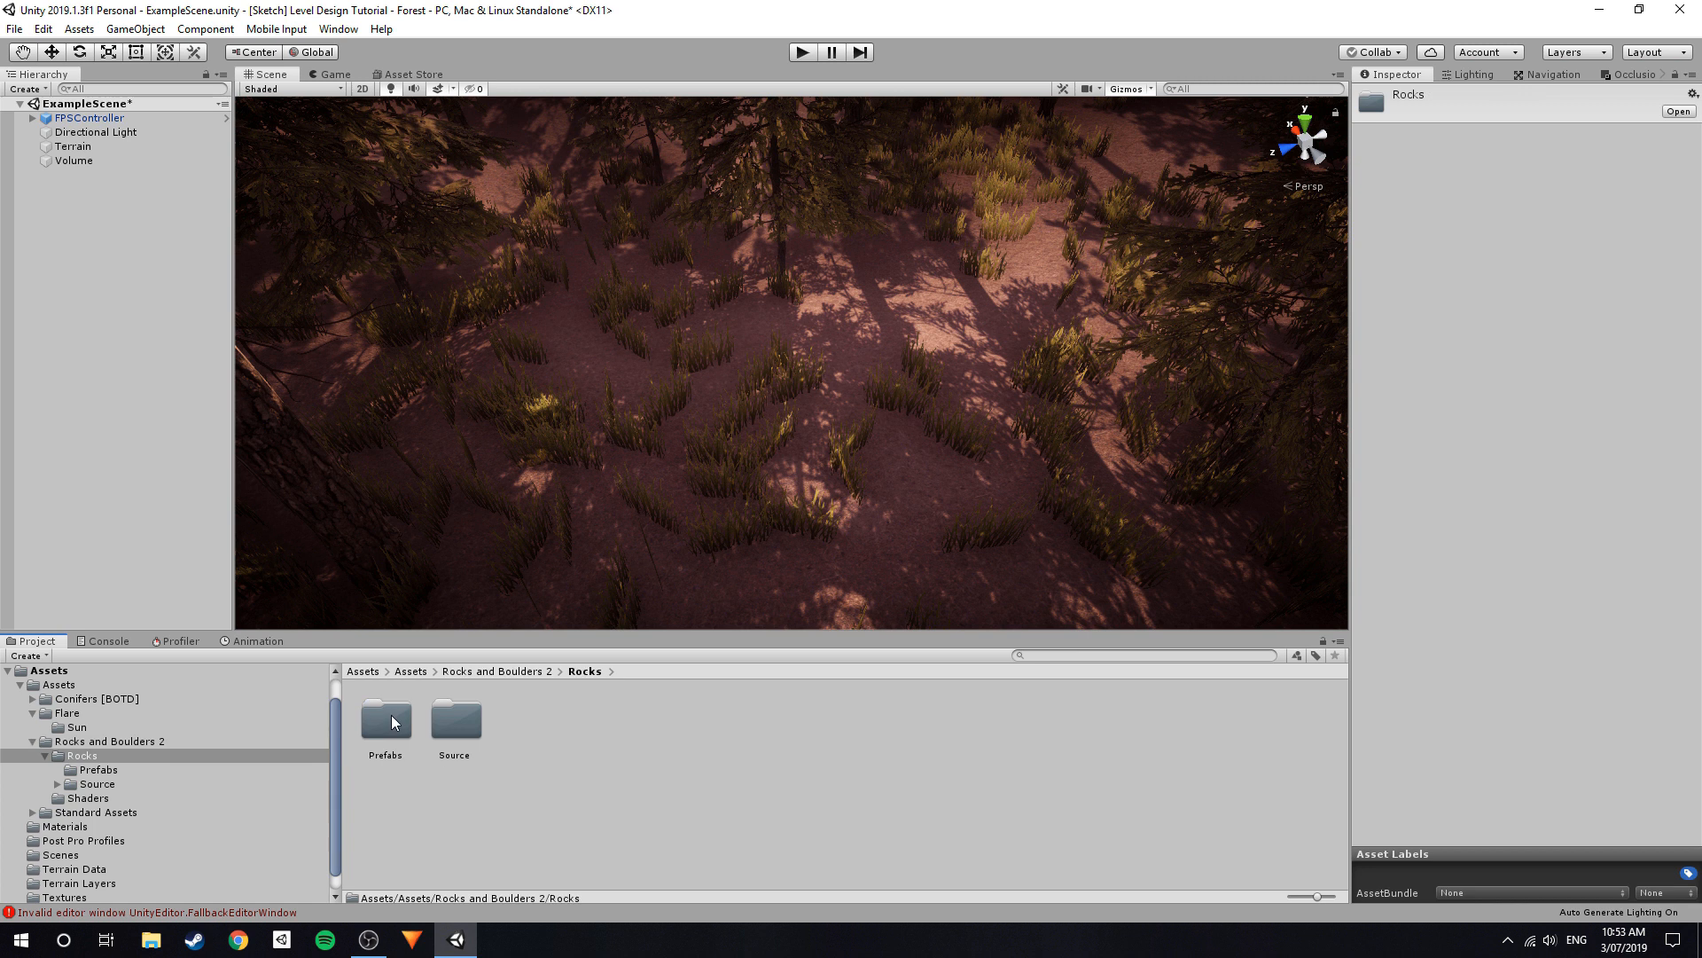
double_click(408, 715)
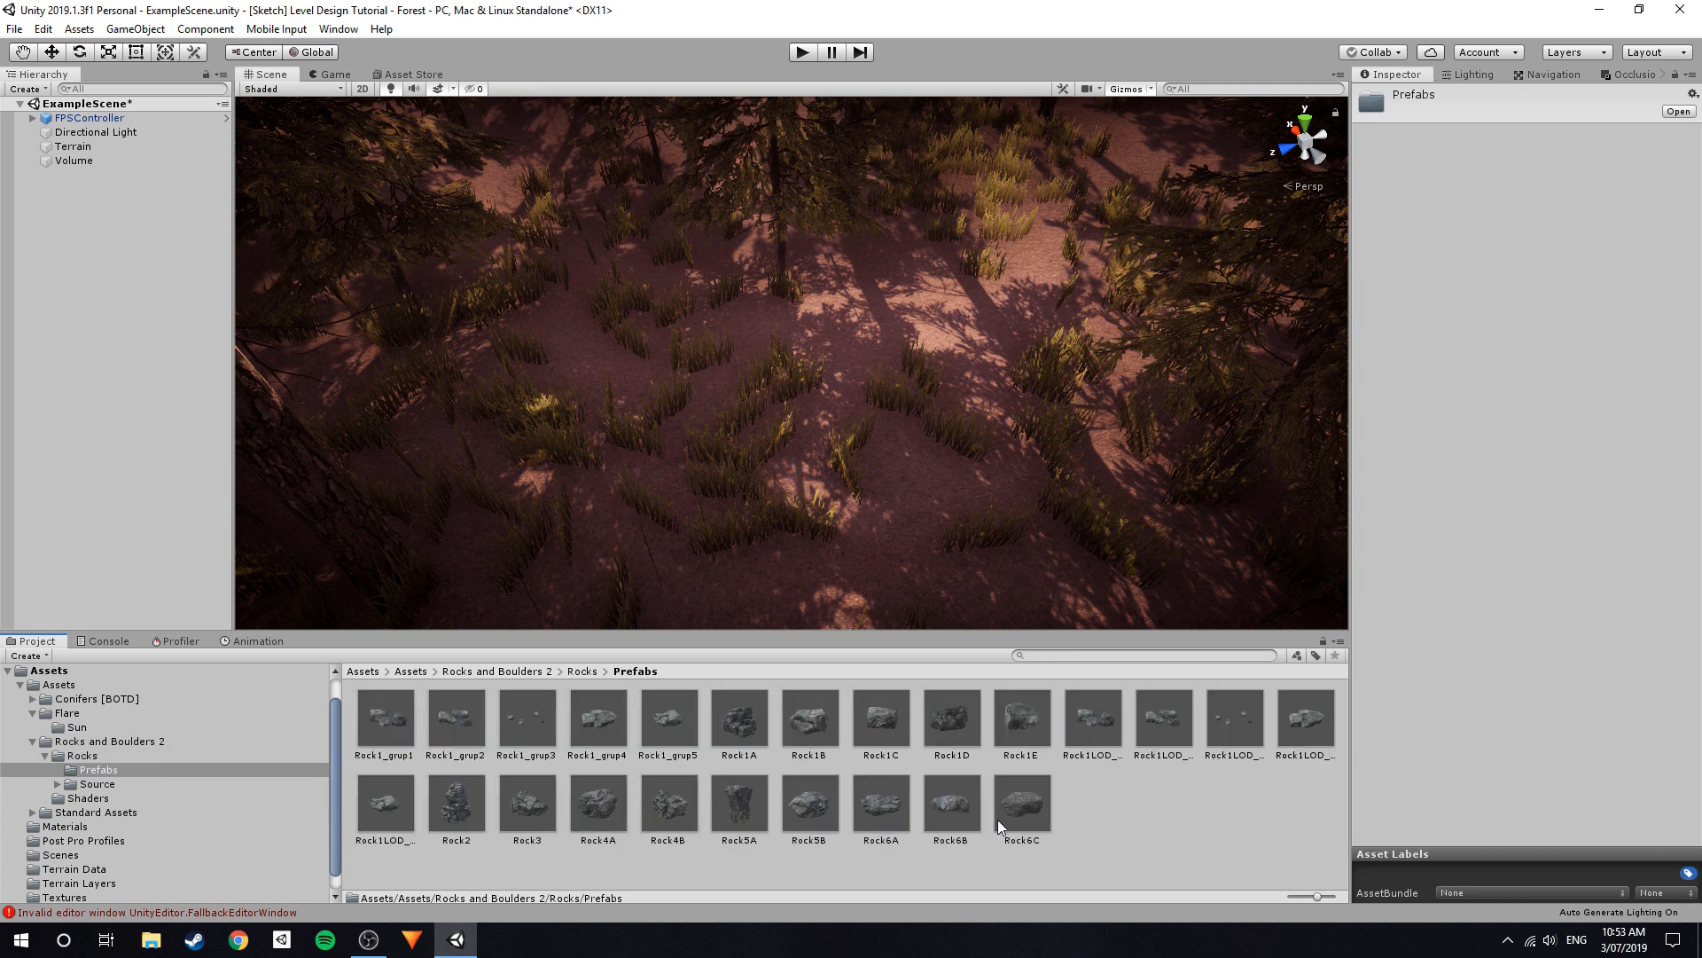
Clear the console messages and return to the project's rock prefabs.
click(87, 639)
click(19, 657)
click(27, 642)
Place the Rock6C prefab in the grass beside the tree, scale it to about 0.7, tilt it and sink it into the ground.
alt+drag(722, 509, 842, 328)
right_drag(874, 439, 851, 468)
key(w)
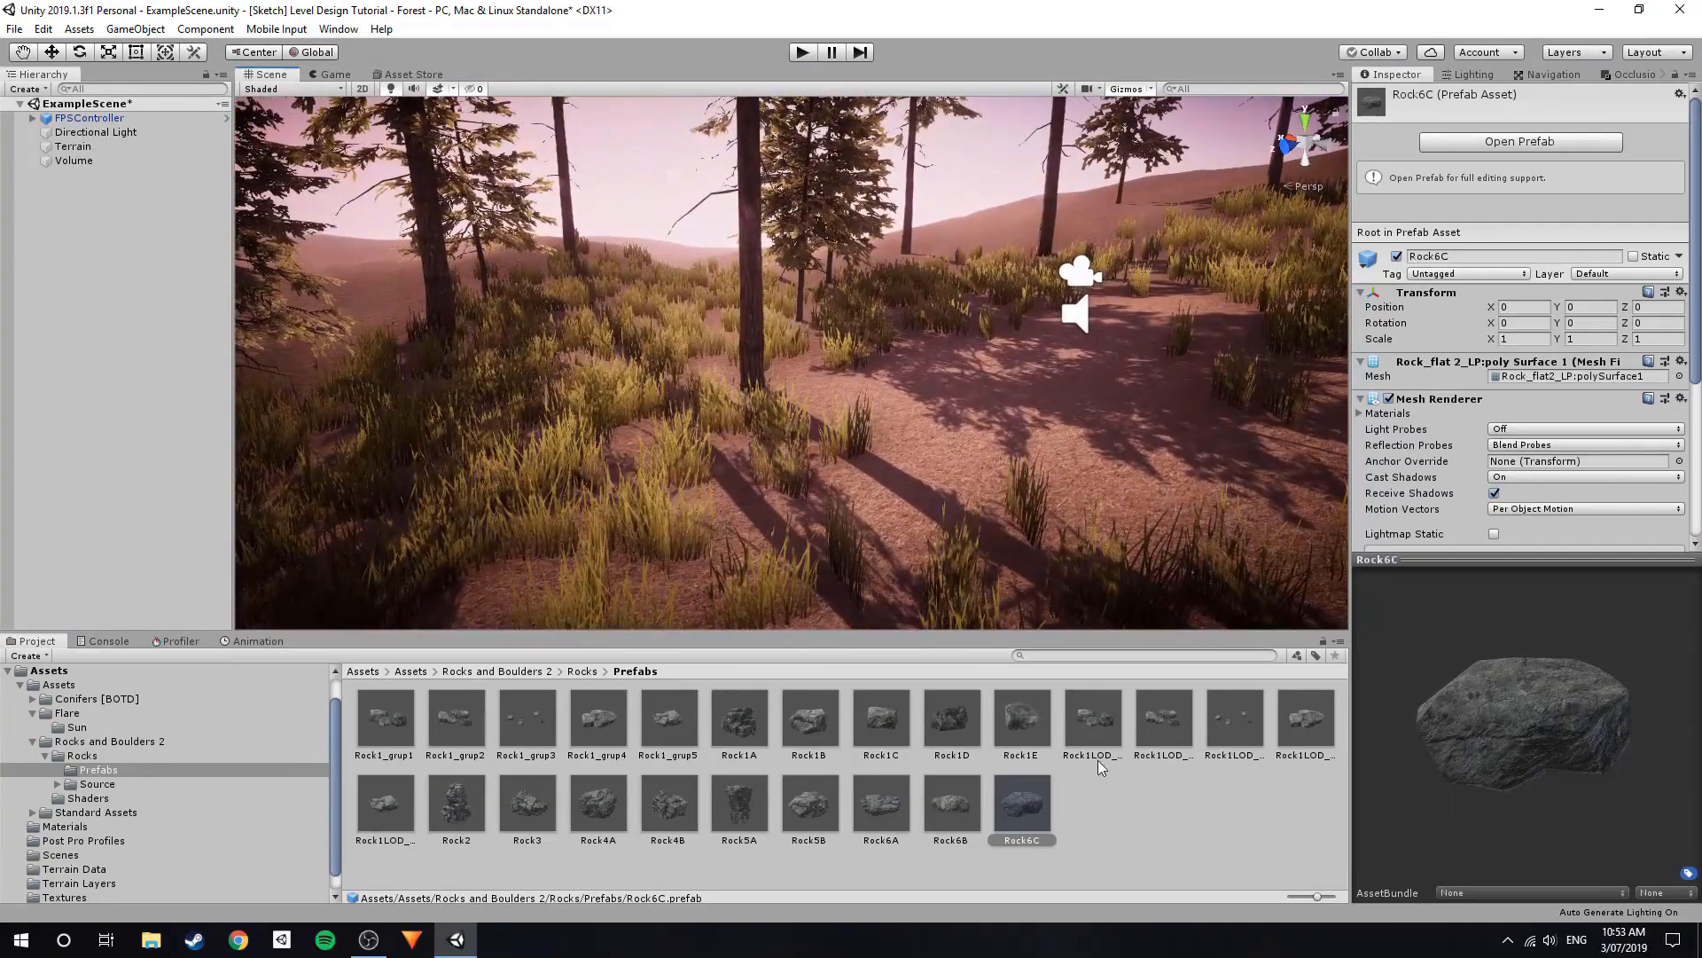
drag(986, 802, 589, 411)
key(r)
drag(611, 344, 585, 344)
key(w)
drag(599, 281, 608, 324)
key(e)
key(w)
Place the Rock1LOD_grup1 prefab on the clearing, scale it to about 0.66, tilt it about 10.5° on X and lower it onto the ground.
right_drag(869, 359, 1055, 750)
key(s)
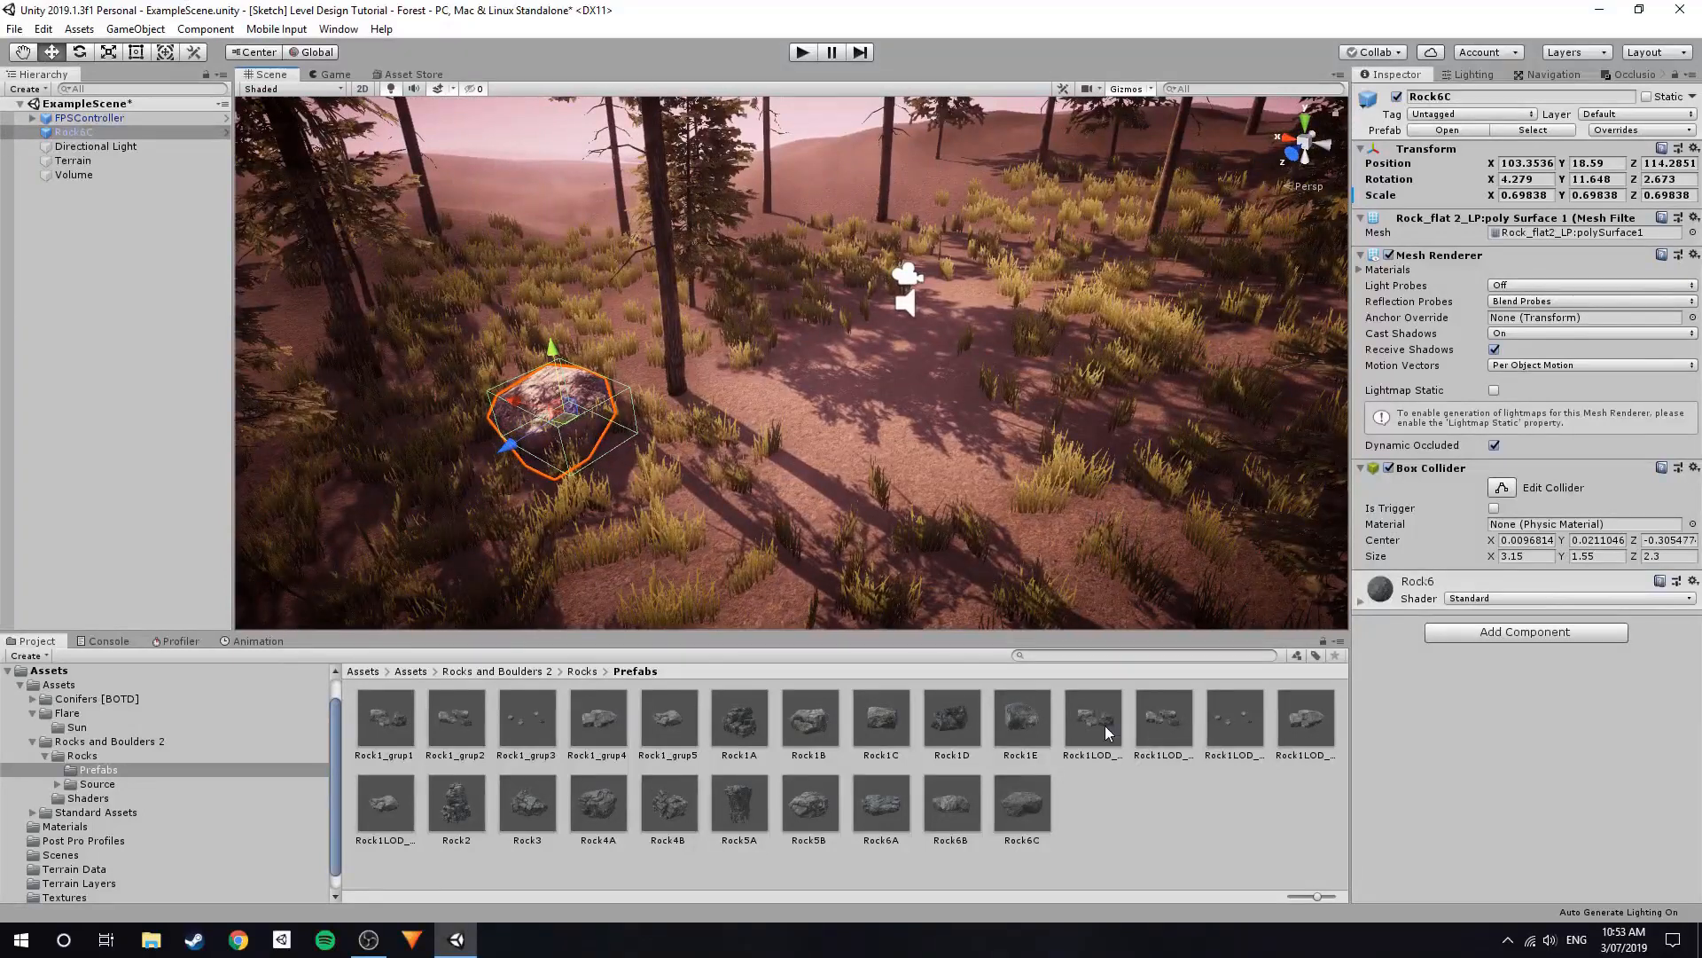
drag(811, 439, 809, 392)
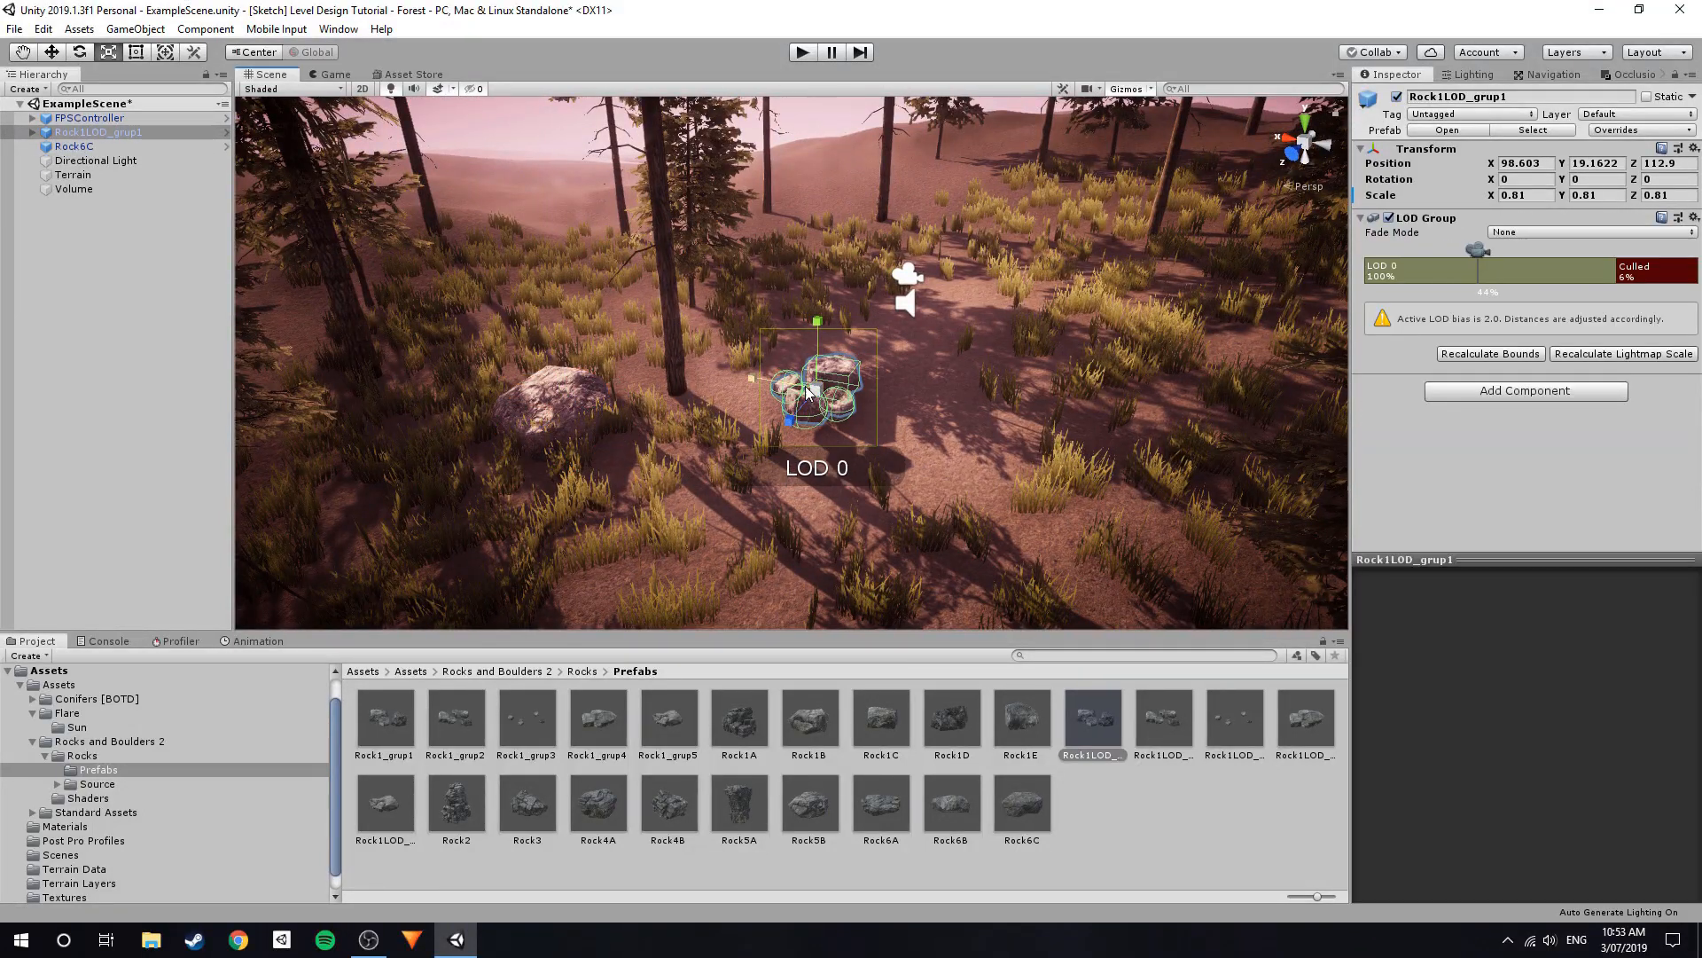
scroll(811, 359, up, 3)
key(e)
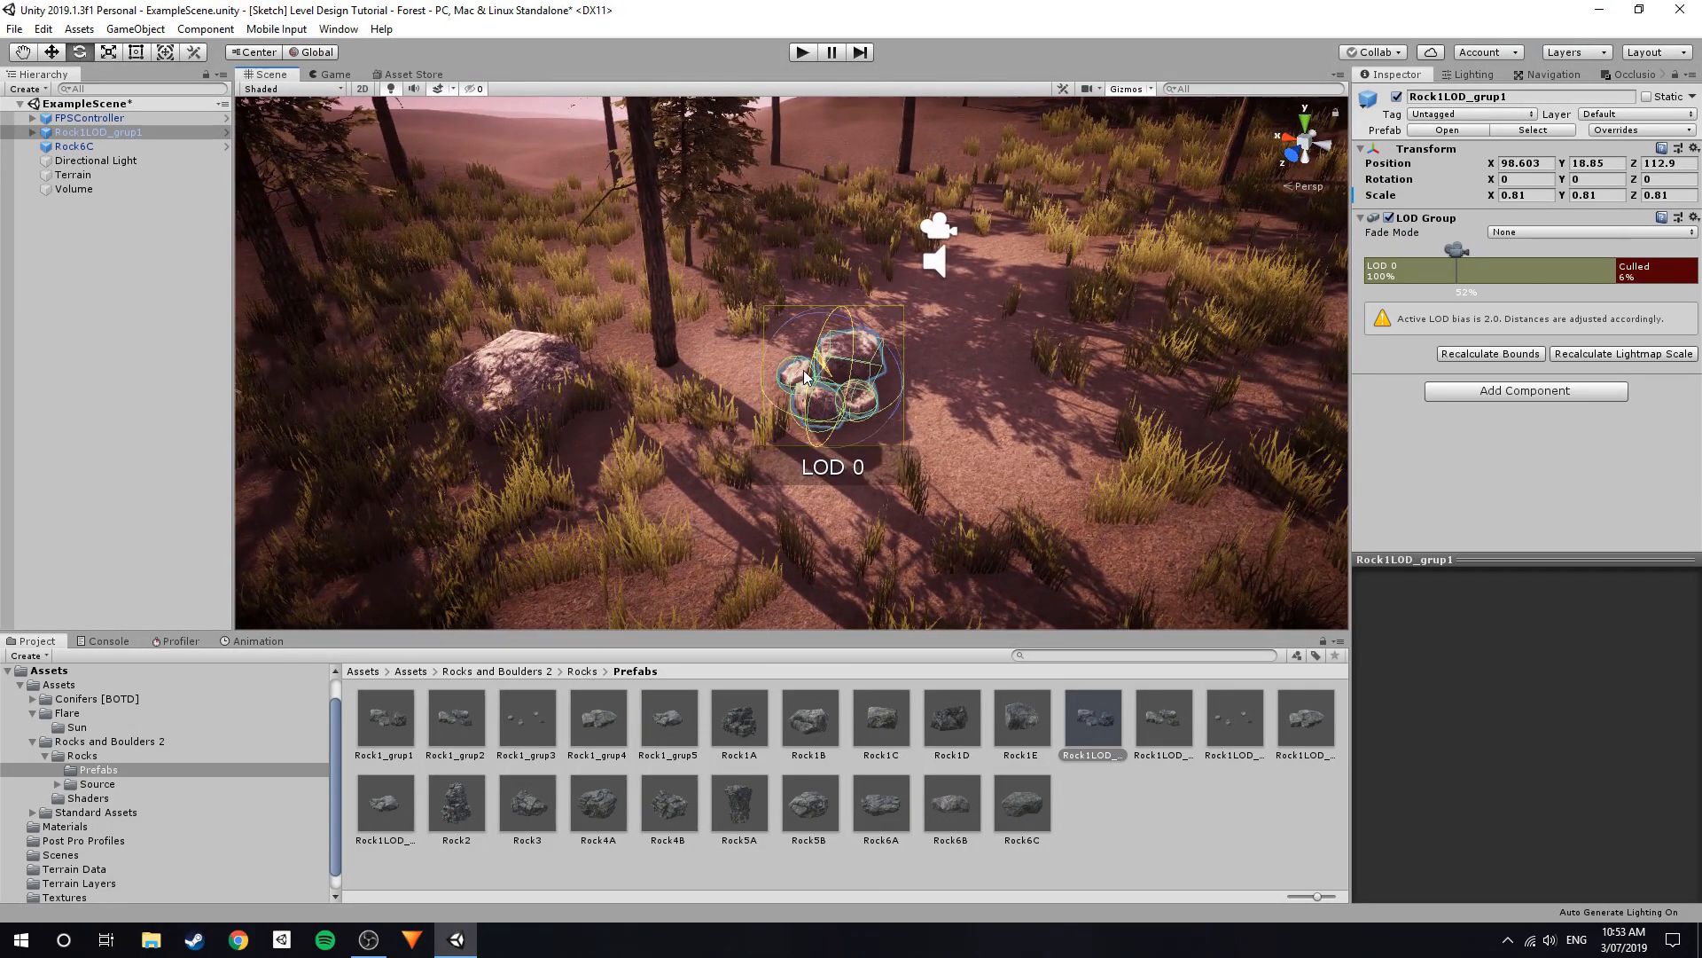
key(w)
drag(840, 370, 822, 332)
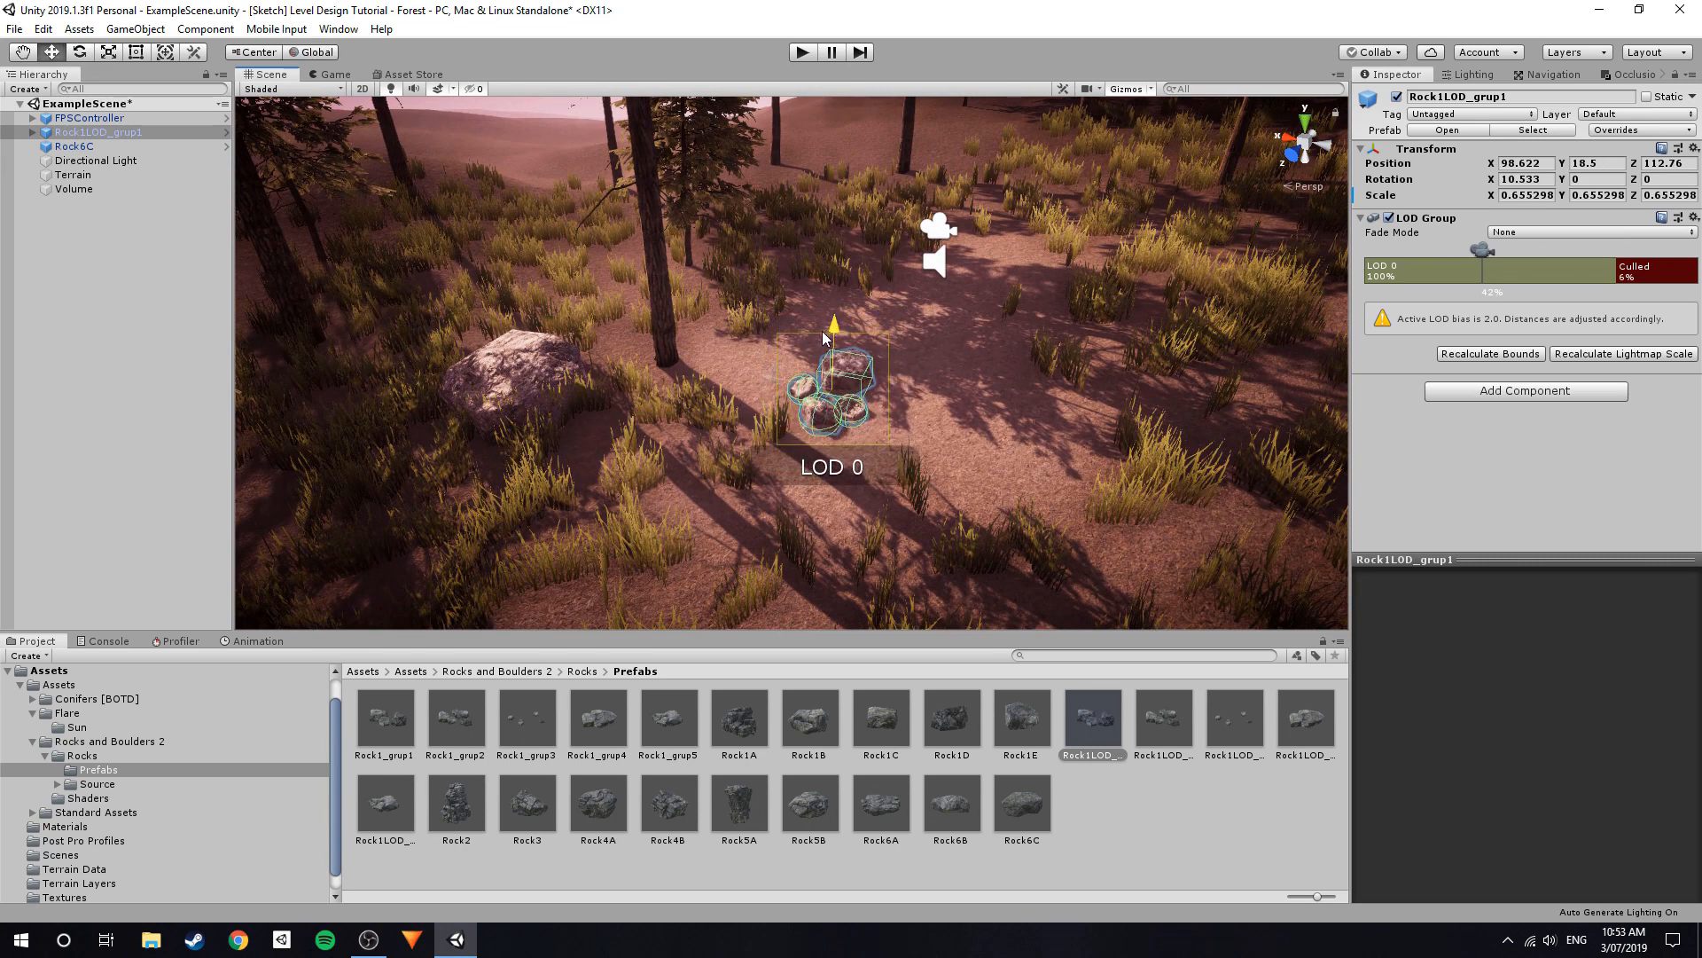
click(101, 284)
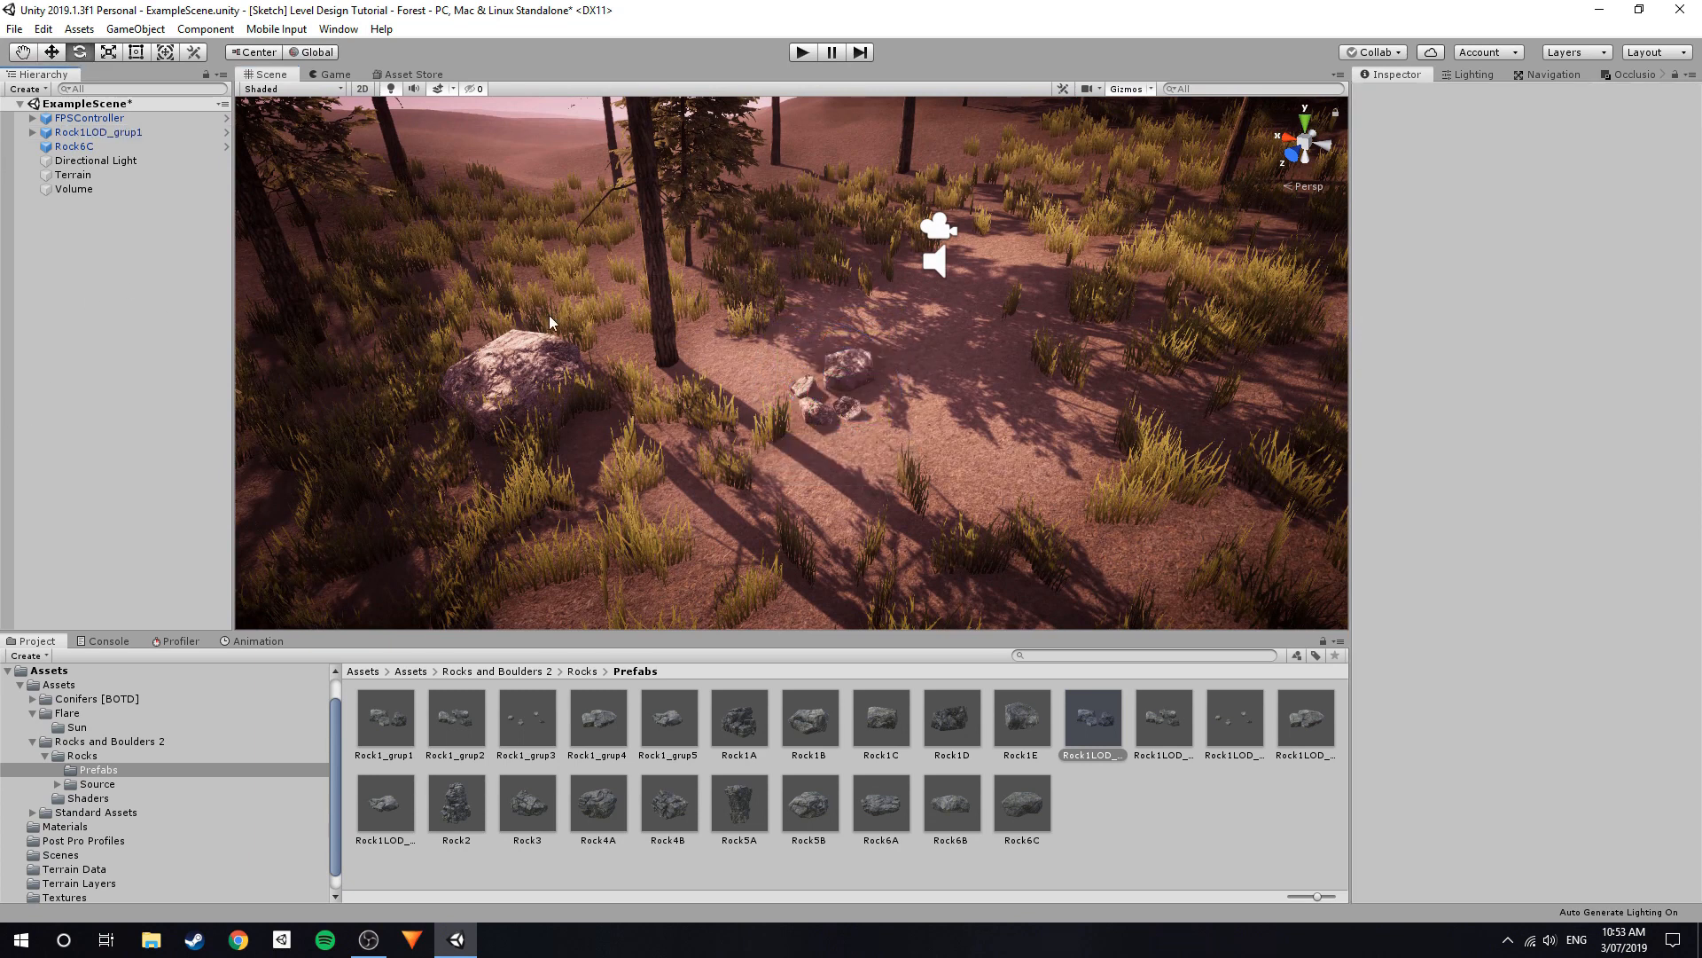
Create an empty object named Environment with an empty child object named Rocks.
right_drag(549, 323, 569, 323)
key(w)
right_click(129, 272)
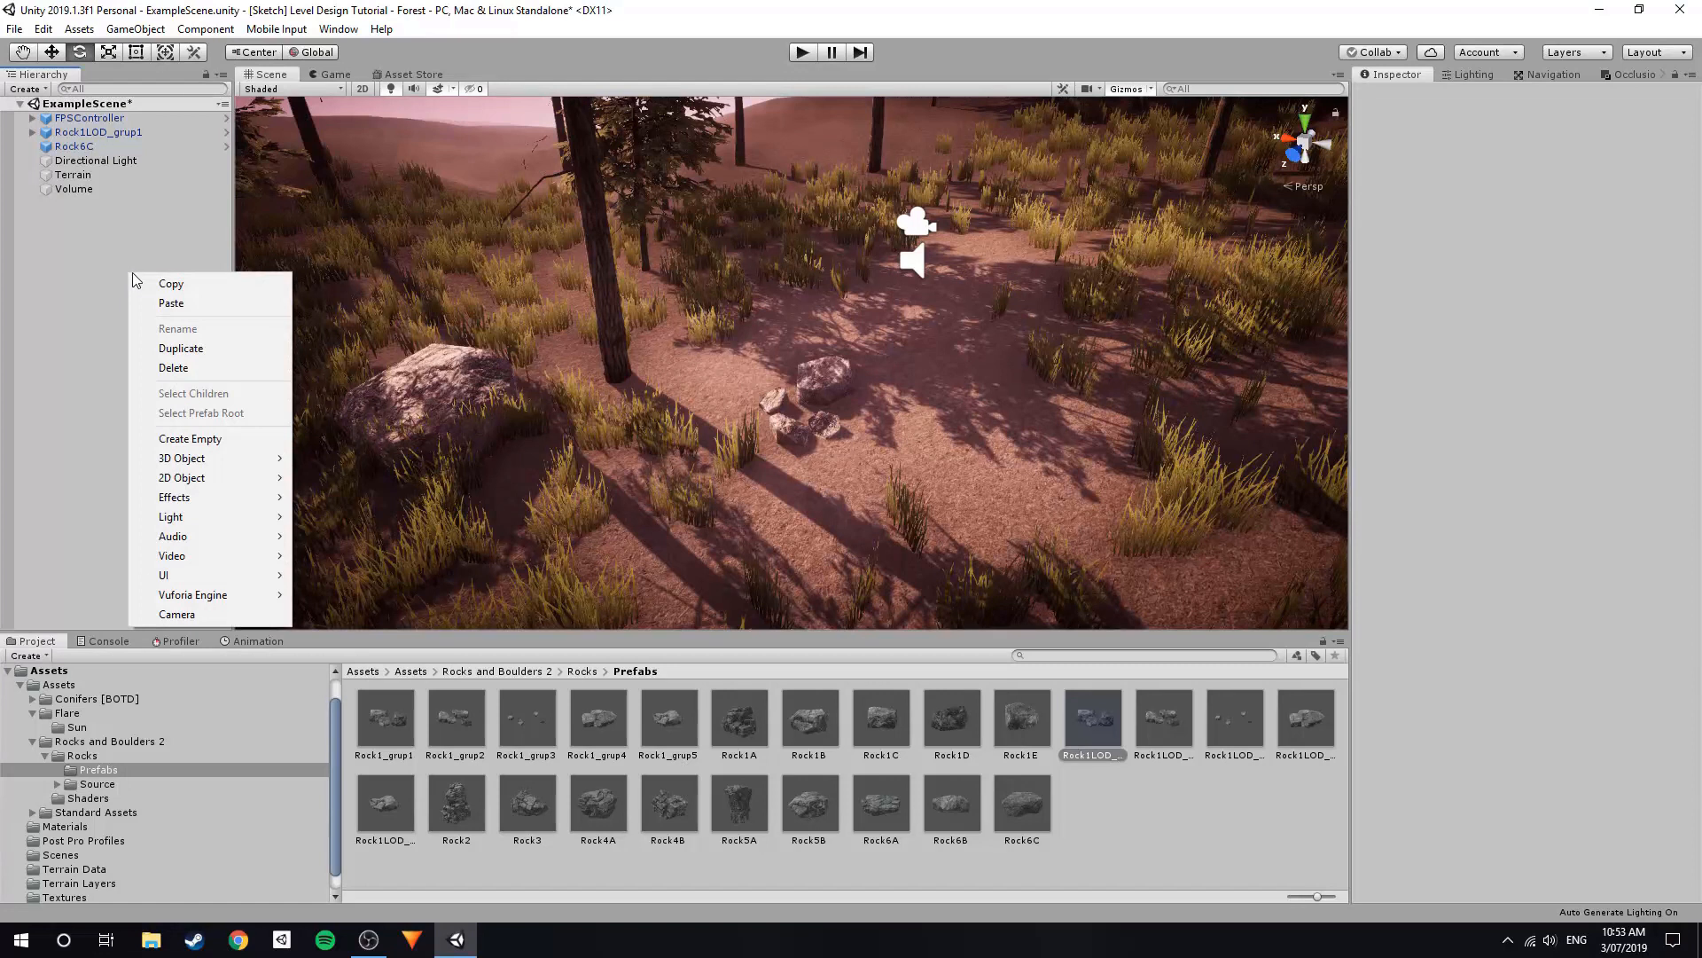
click(189, 438)
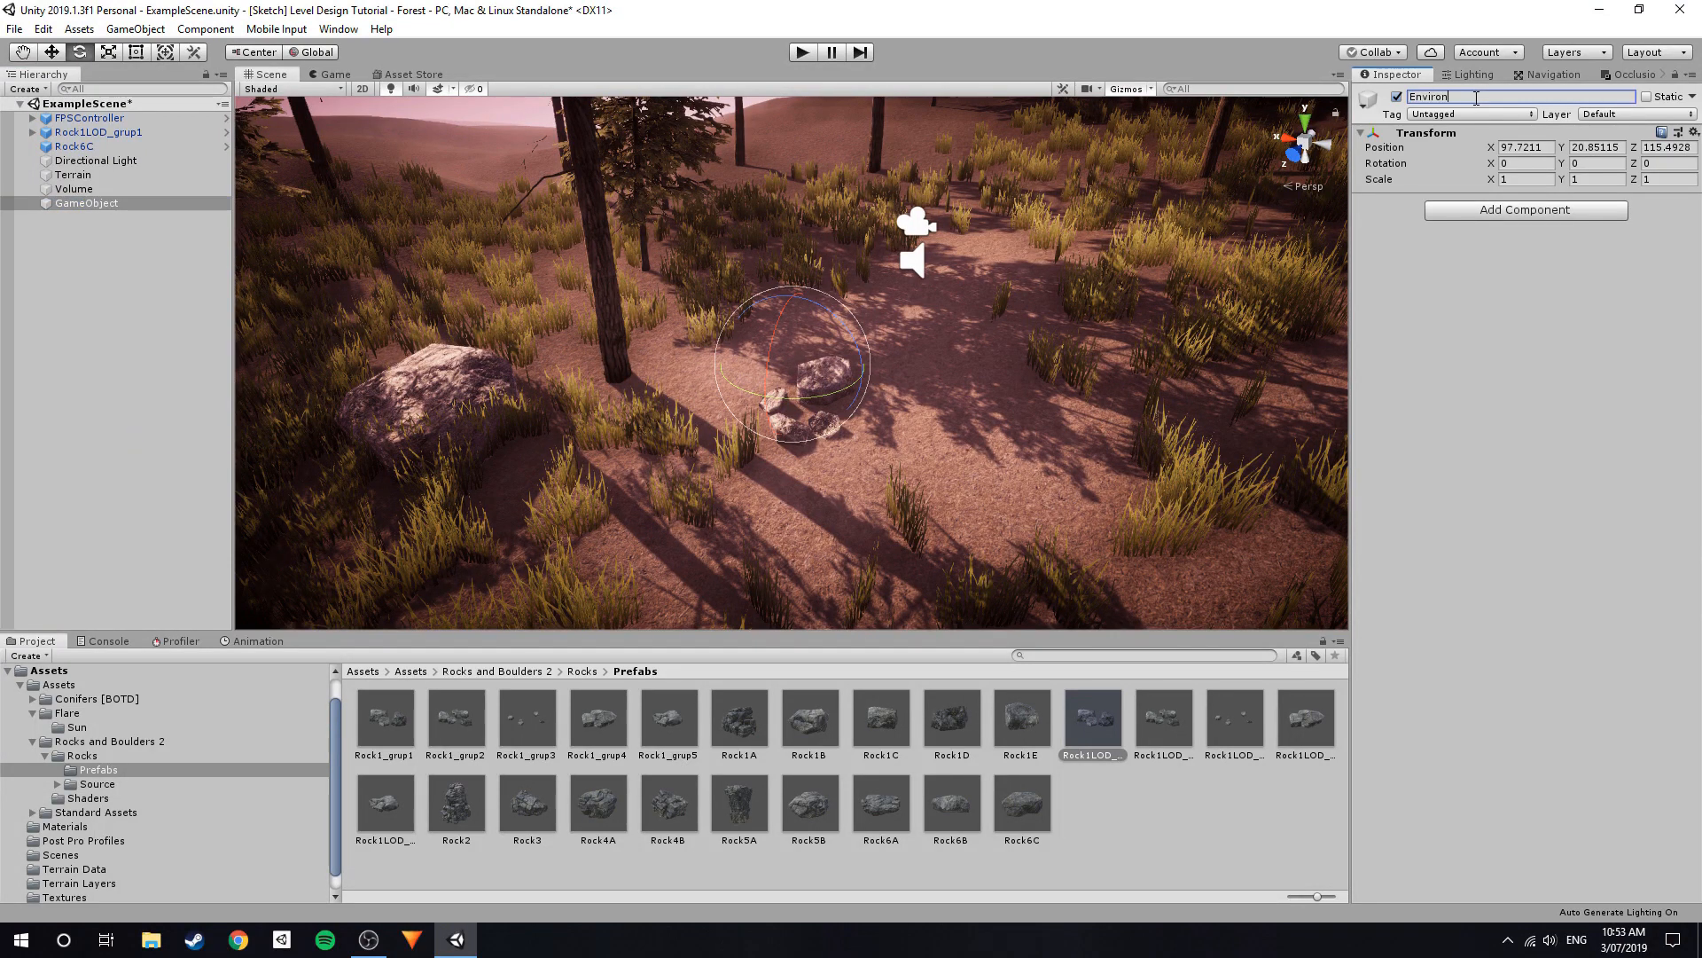
right_click(83, 191)
click(42, 214)
right_click(66, 202)
click(125, 368)
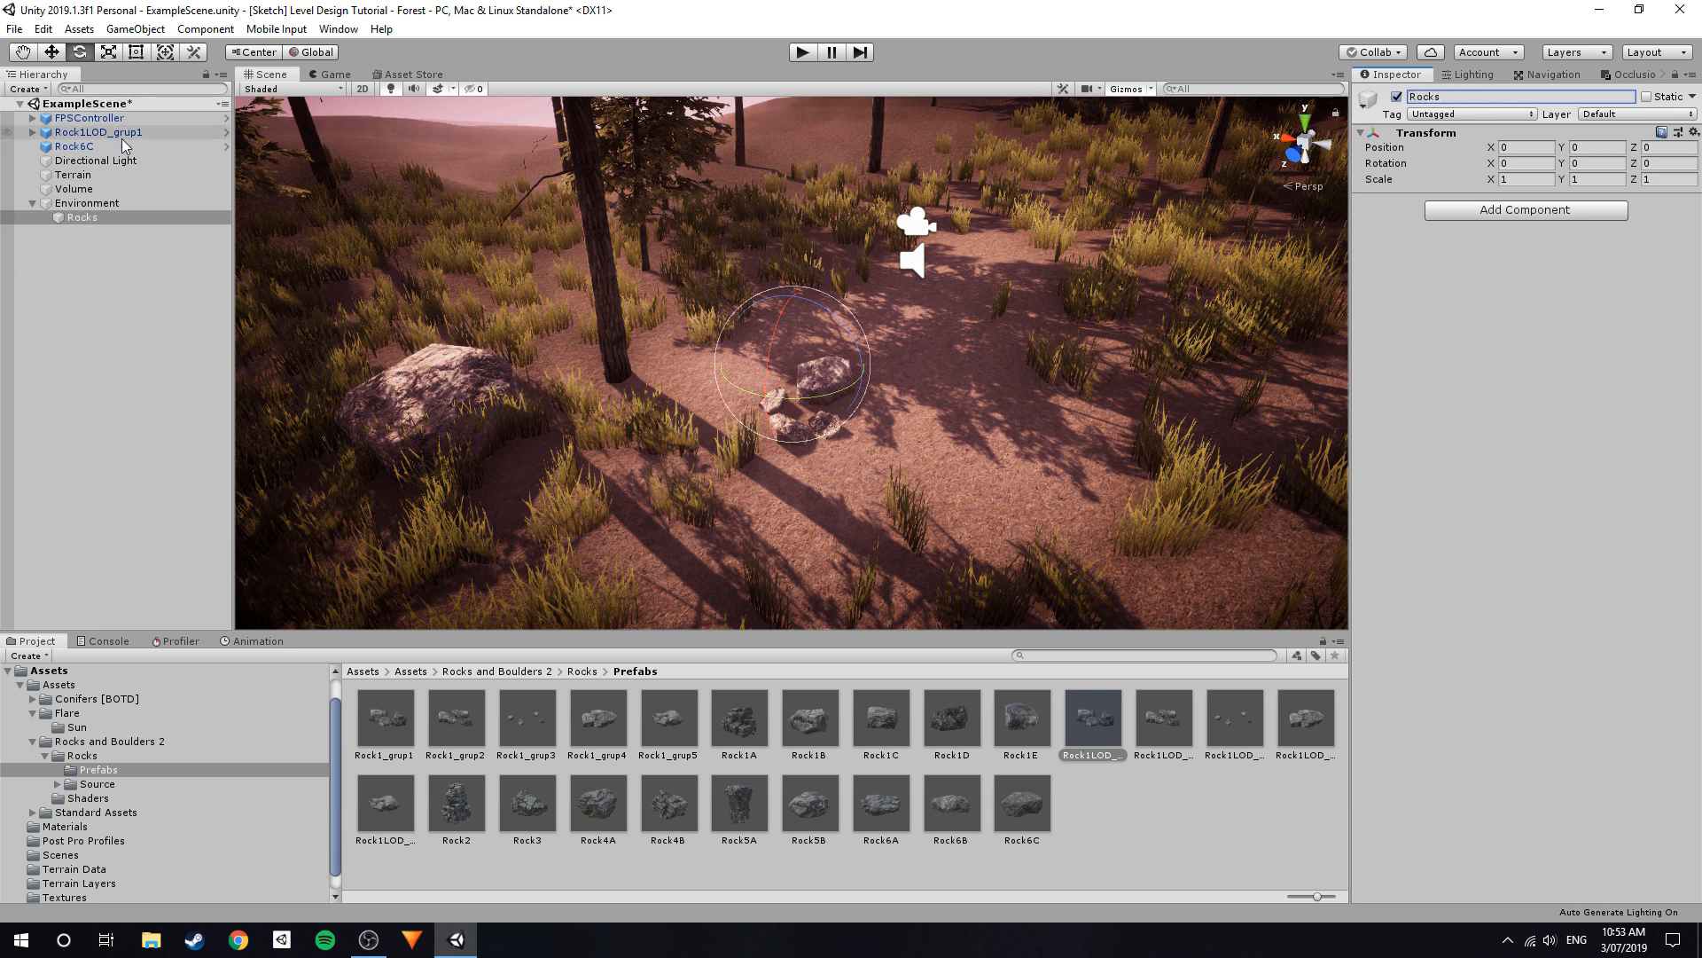
Parent Rock1LOD_grup1 and Rock6C to the Rocks object and collapse the Environment hierarchy.
click(89, 132)
ctrl+click(71, 147)
drag(97, 220, 87, 224)
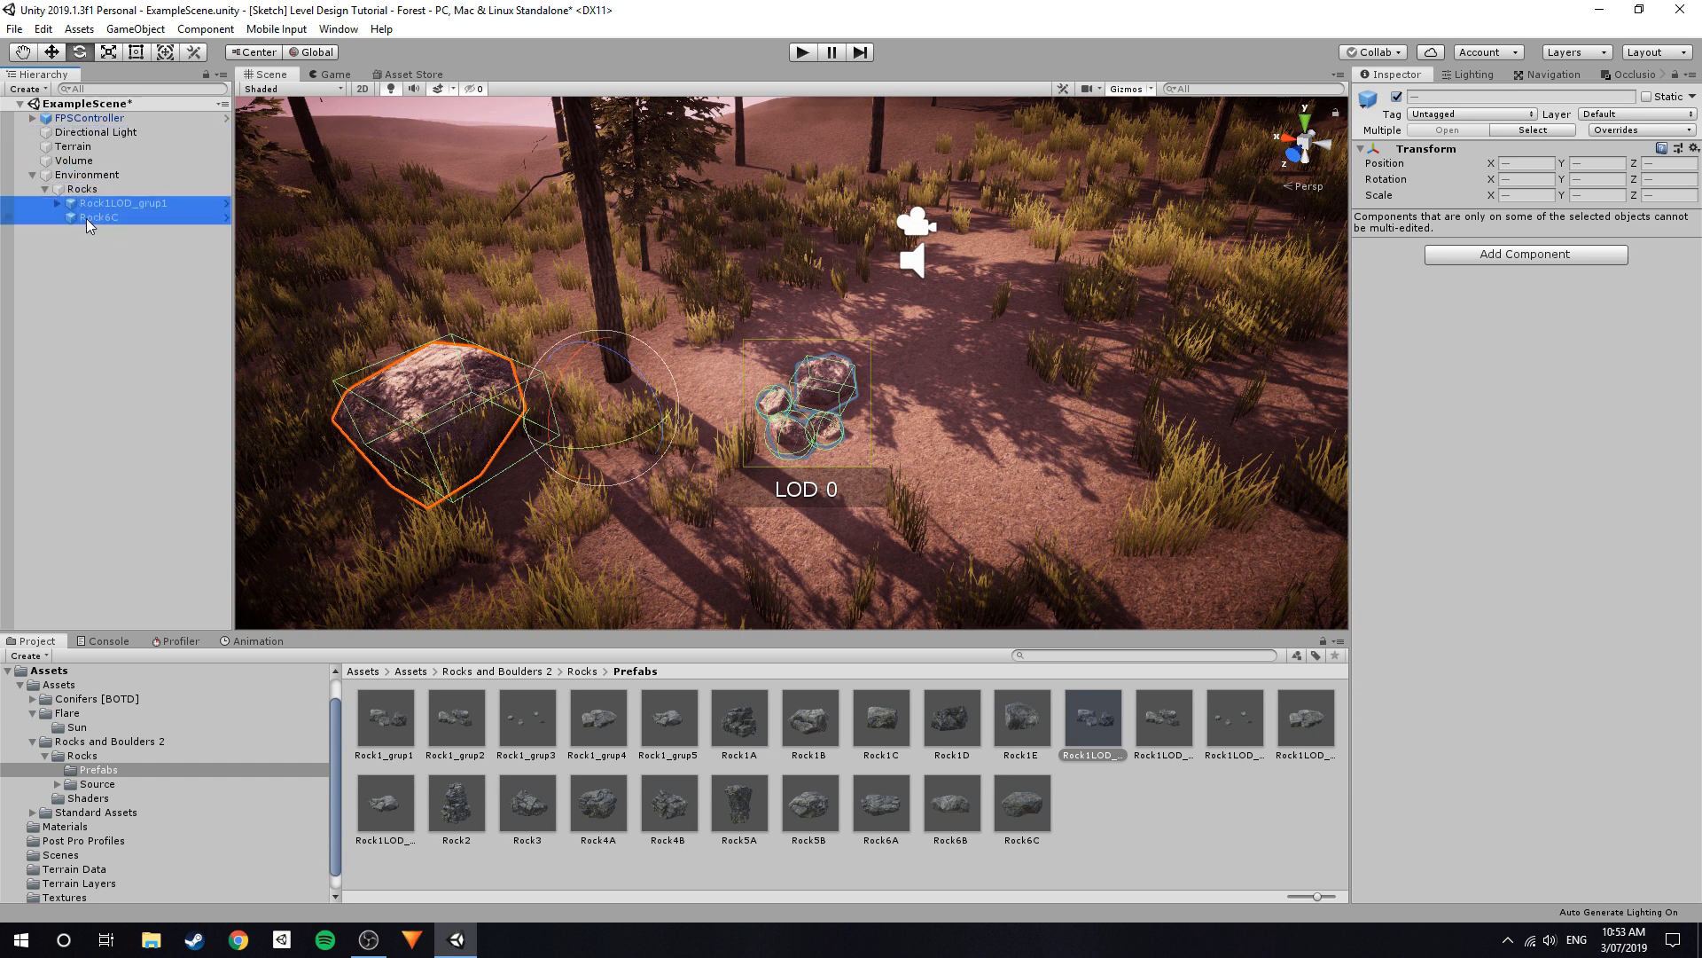
click(45, 189)
click(66, 231)
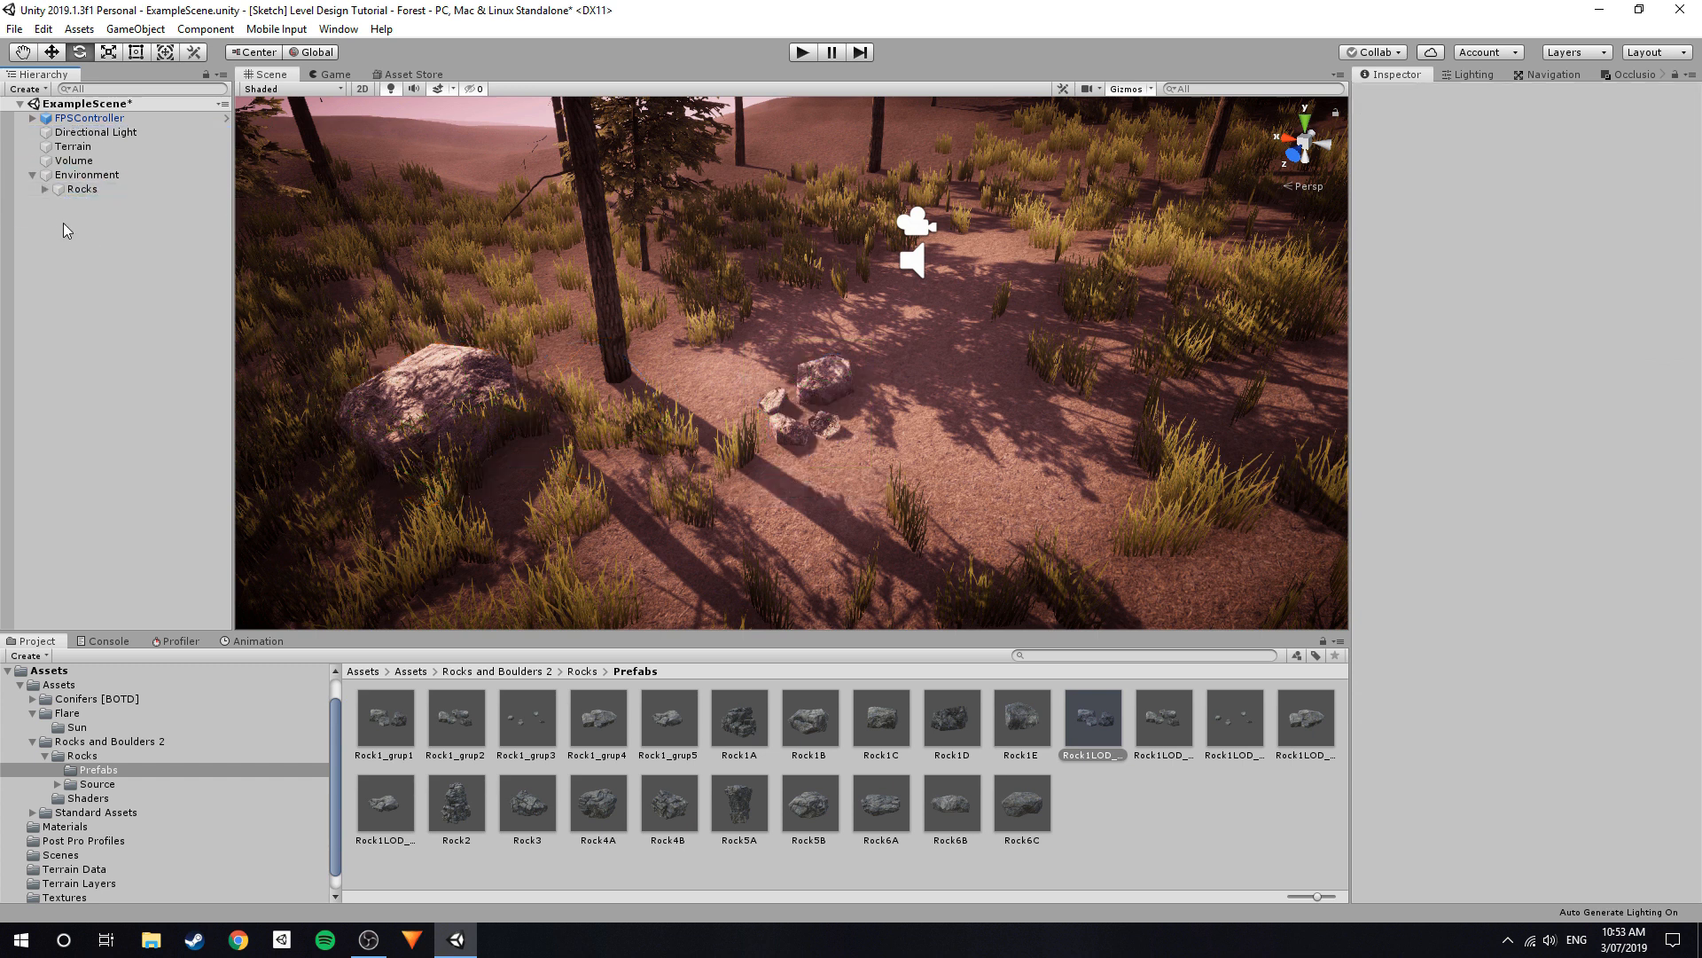
click(25, 180)
click(178, 227)
Place the Rock1LOD_grup4 prefab at the grass edge, scale it to 0.73, rotate it and settle it into the ground.
alt+drag(417, 275, 670, 250)
right_drag(635, 355, 883, 442)
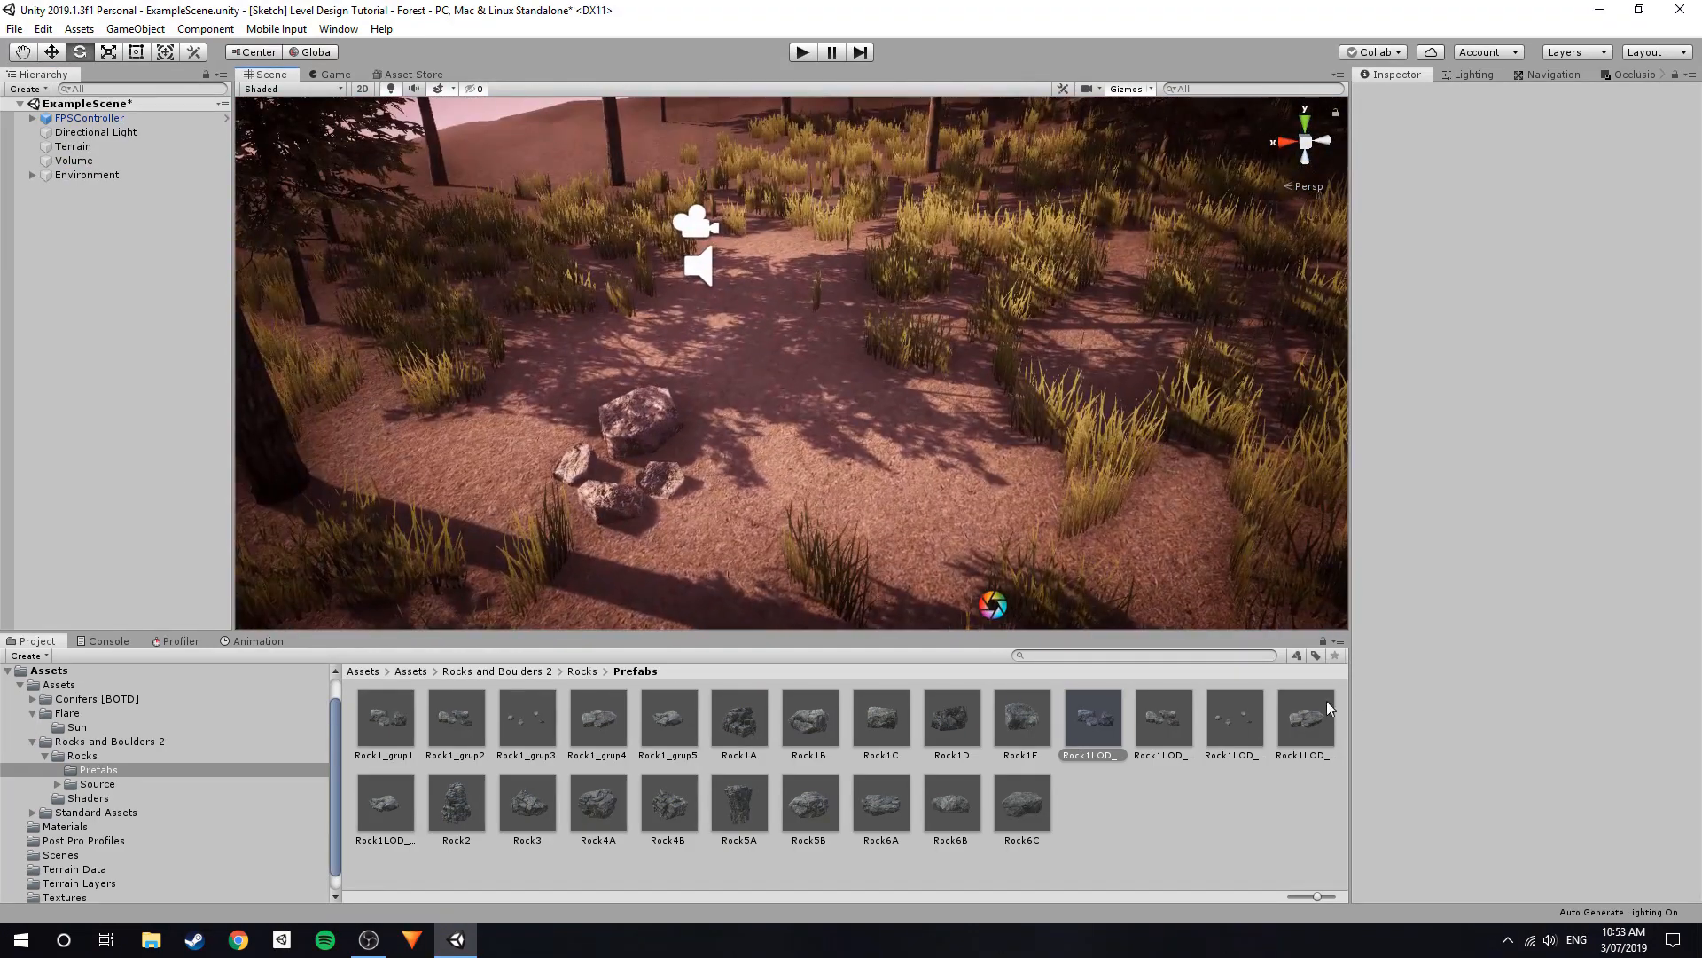
drag(1306, 718, 905, 226)
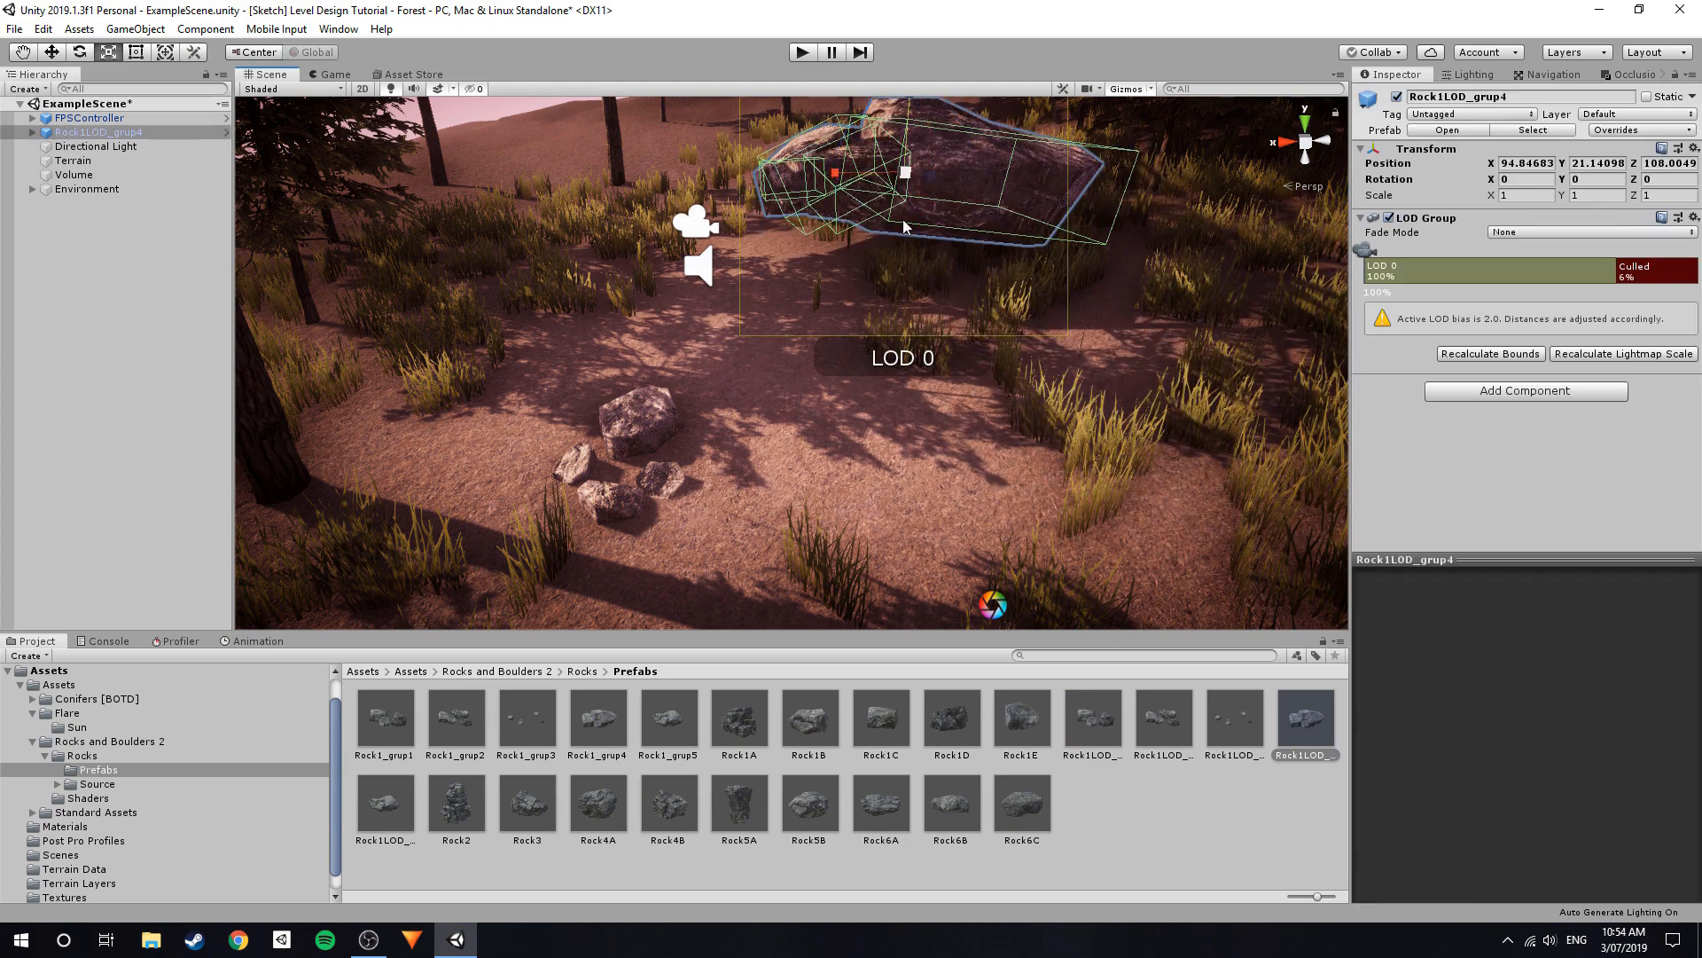
drag(902, 128, 869, 177)
key(e)
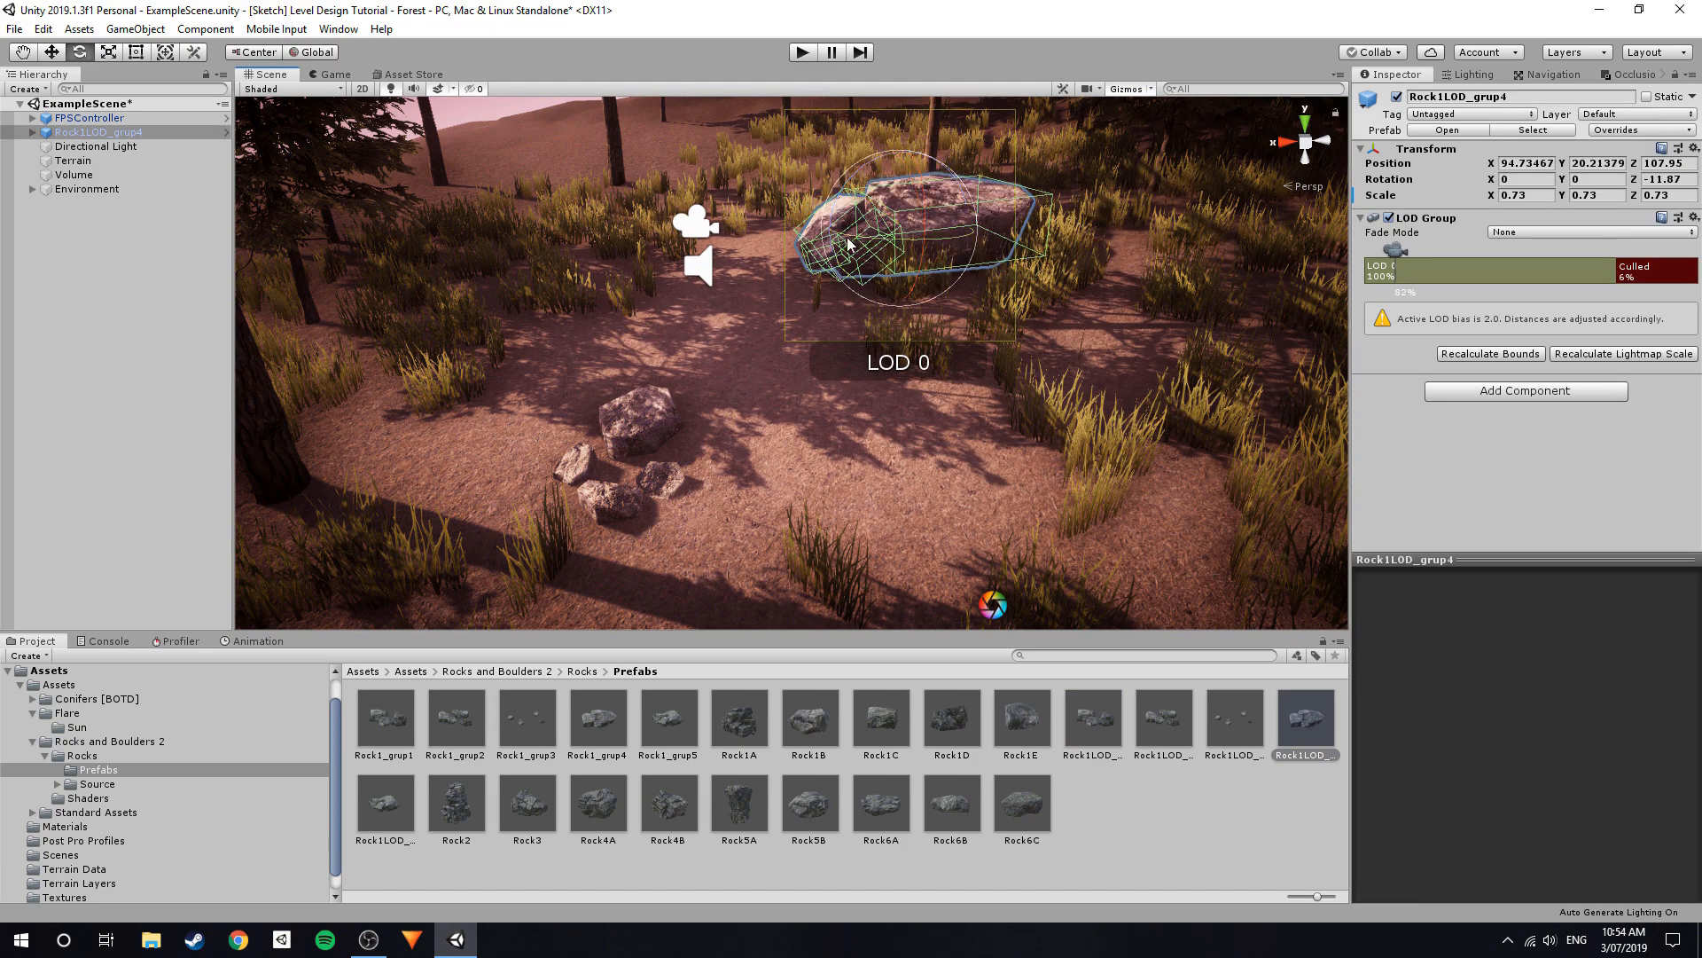
key(f)
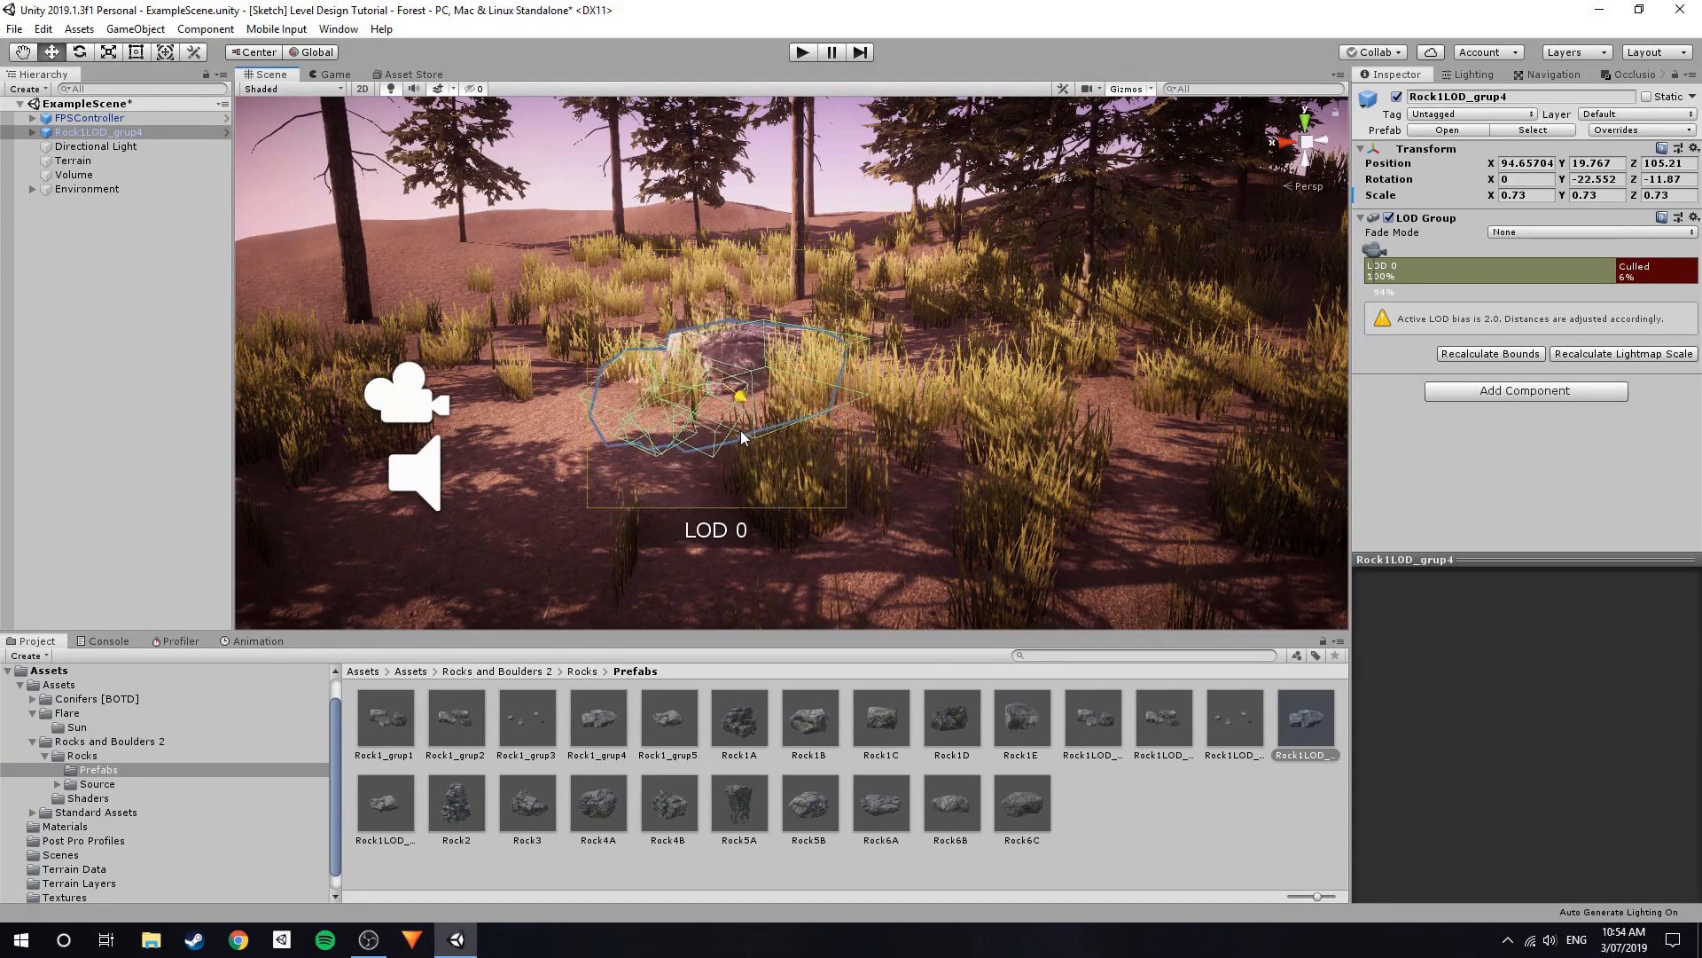
drag(728, 432, 737, 443)
right_drag(738, 443, 855, 282)
Place the Rock1LOD_grup3 prefab on the clearing, scale it to about 0.69, rotate it and lower it to the ground.
right_drag(666, 319, 984, 497)
drag(795, 432, 775, 427)
key(f)
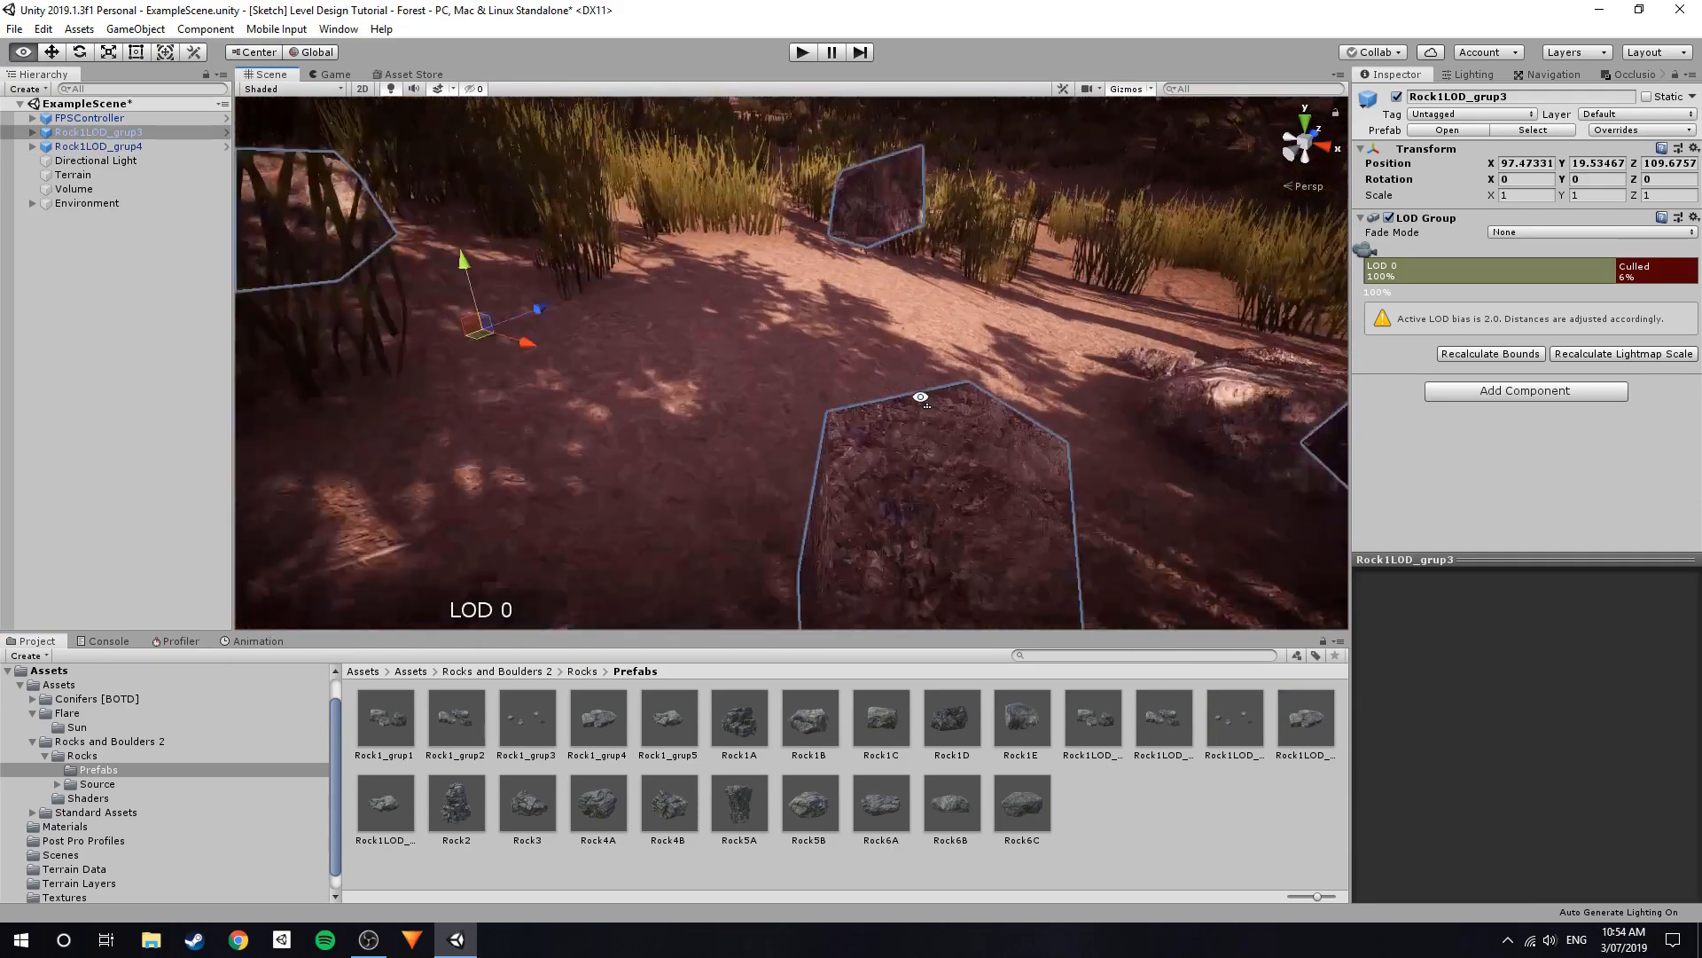
right_drag(493, 322, 668, 300)
key(e)
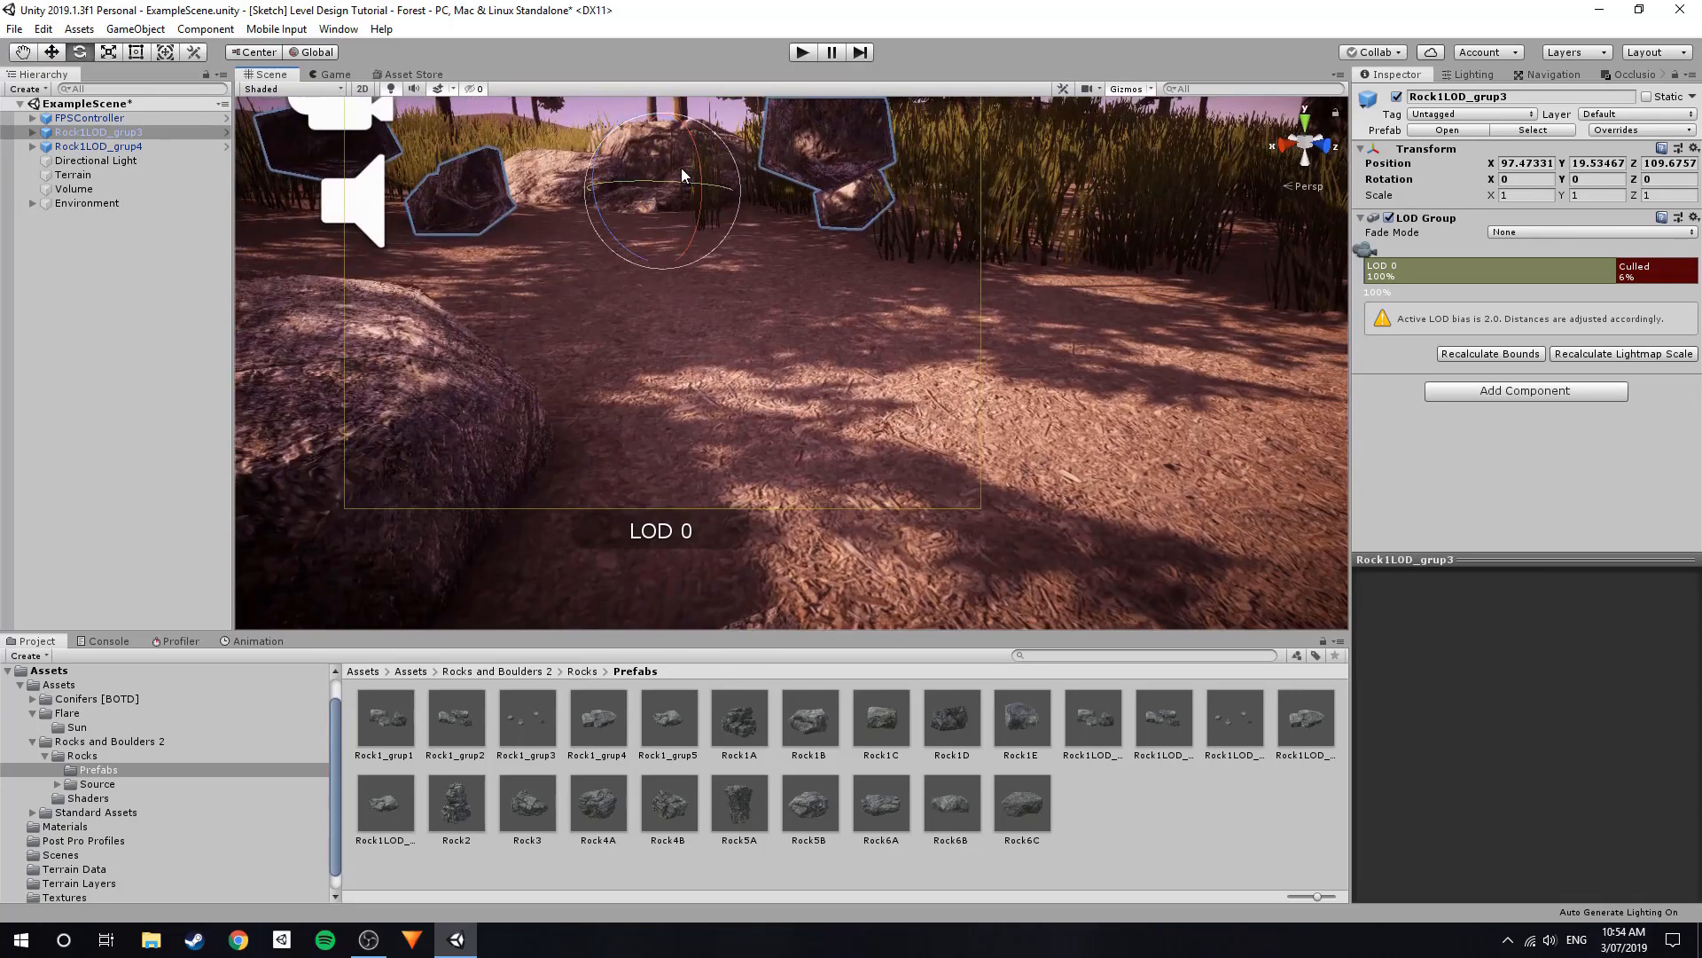
drag(702, 211, 699, 181)
key(w)
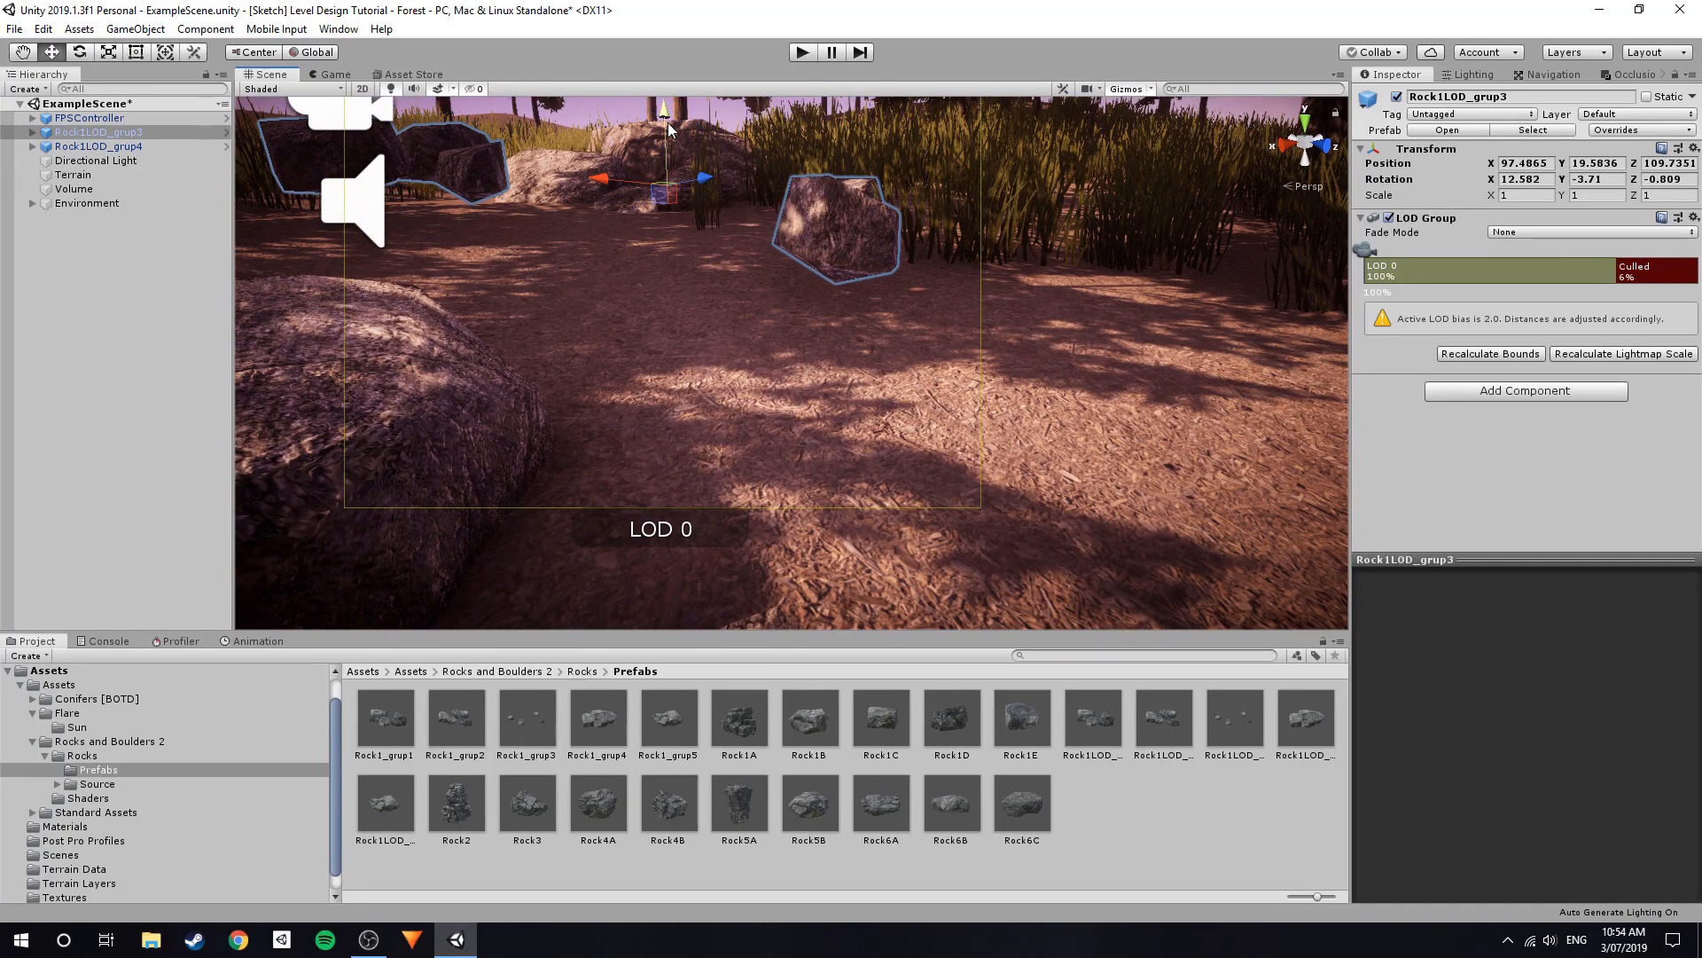
right_drag(670, 186, 681, 442)
right_drag(598, 375, 957, 342)
key(e)
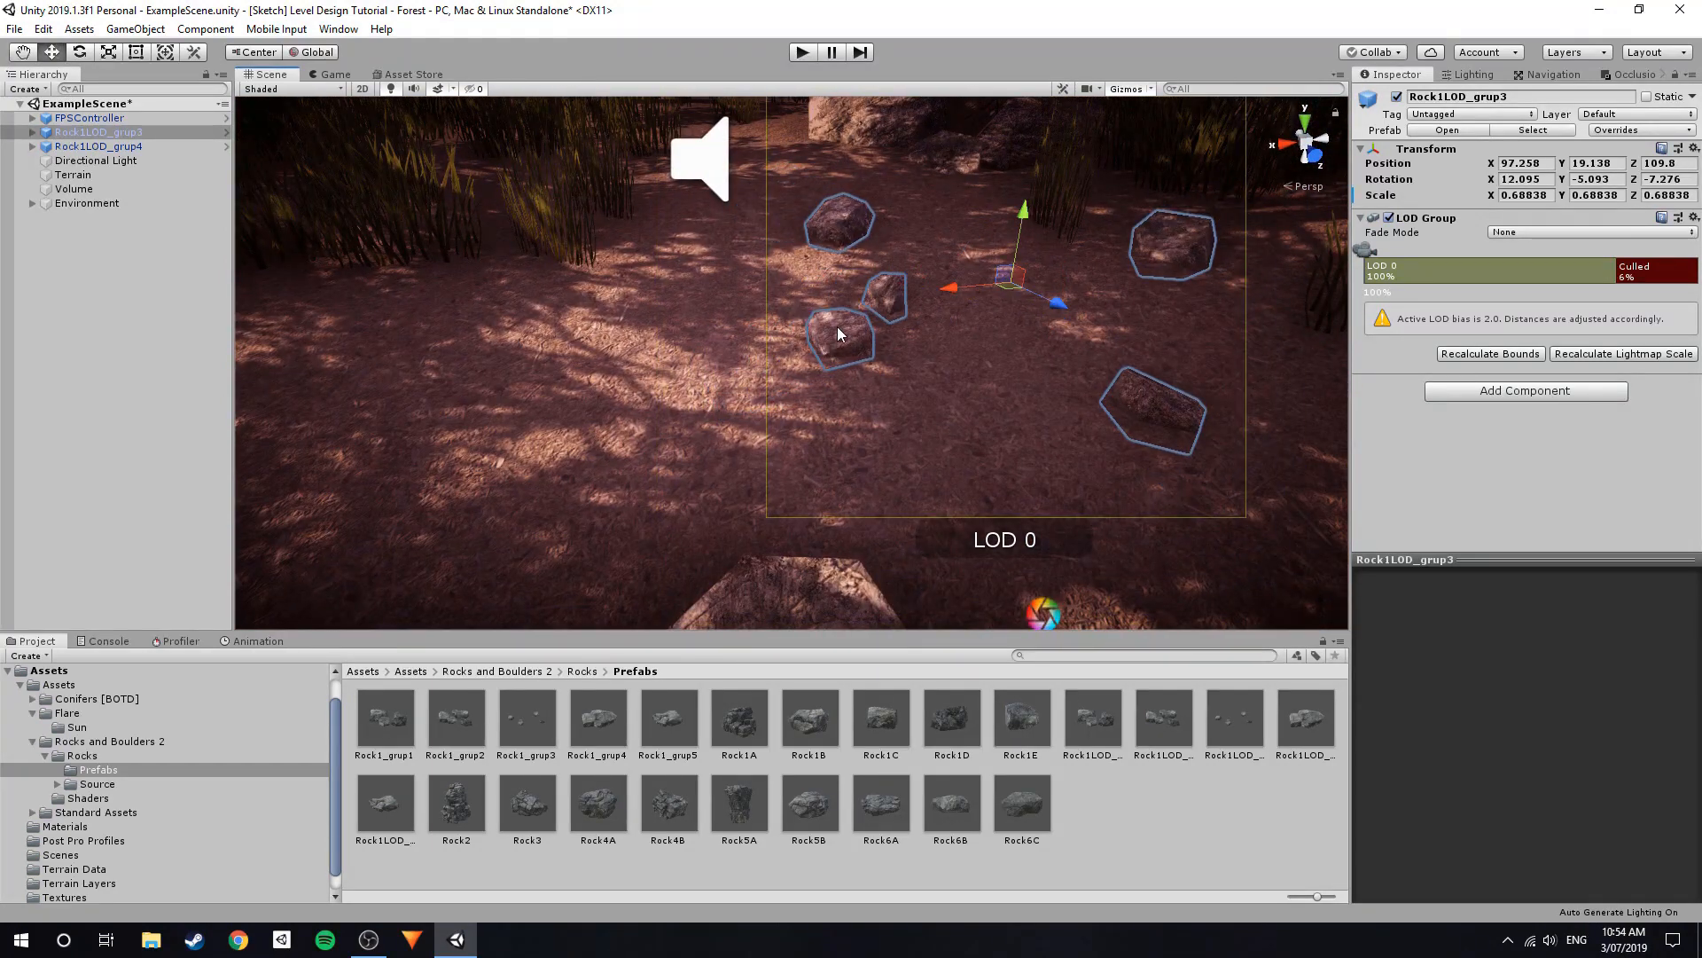
Reposition and rotate individual rocks within the Rock1LOD_grup3 group so they sit naturally on the ground.
click(840, 334)
key(f)
key(w)
drag(784, 314, 883, 296)
click(866, 306)
click(866, 305)
right_drag(844, 390, 945, 420)
double_click(799, 343)
click(864, 389)
click(862, 386)
click(803, 183)
click(803, 183)
key(e)
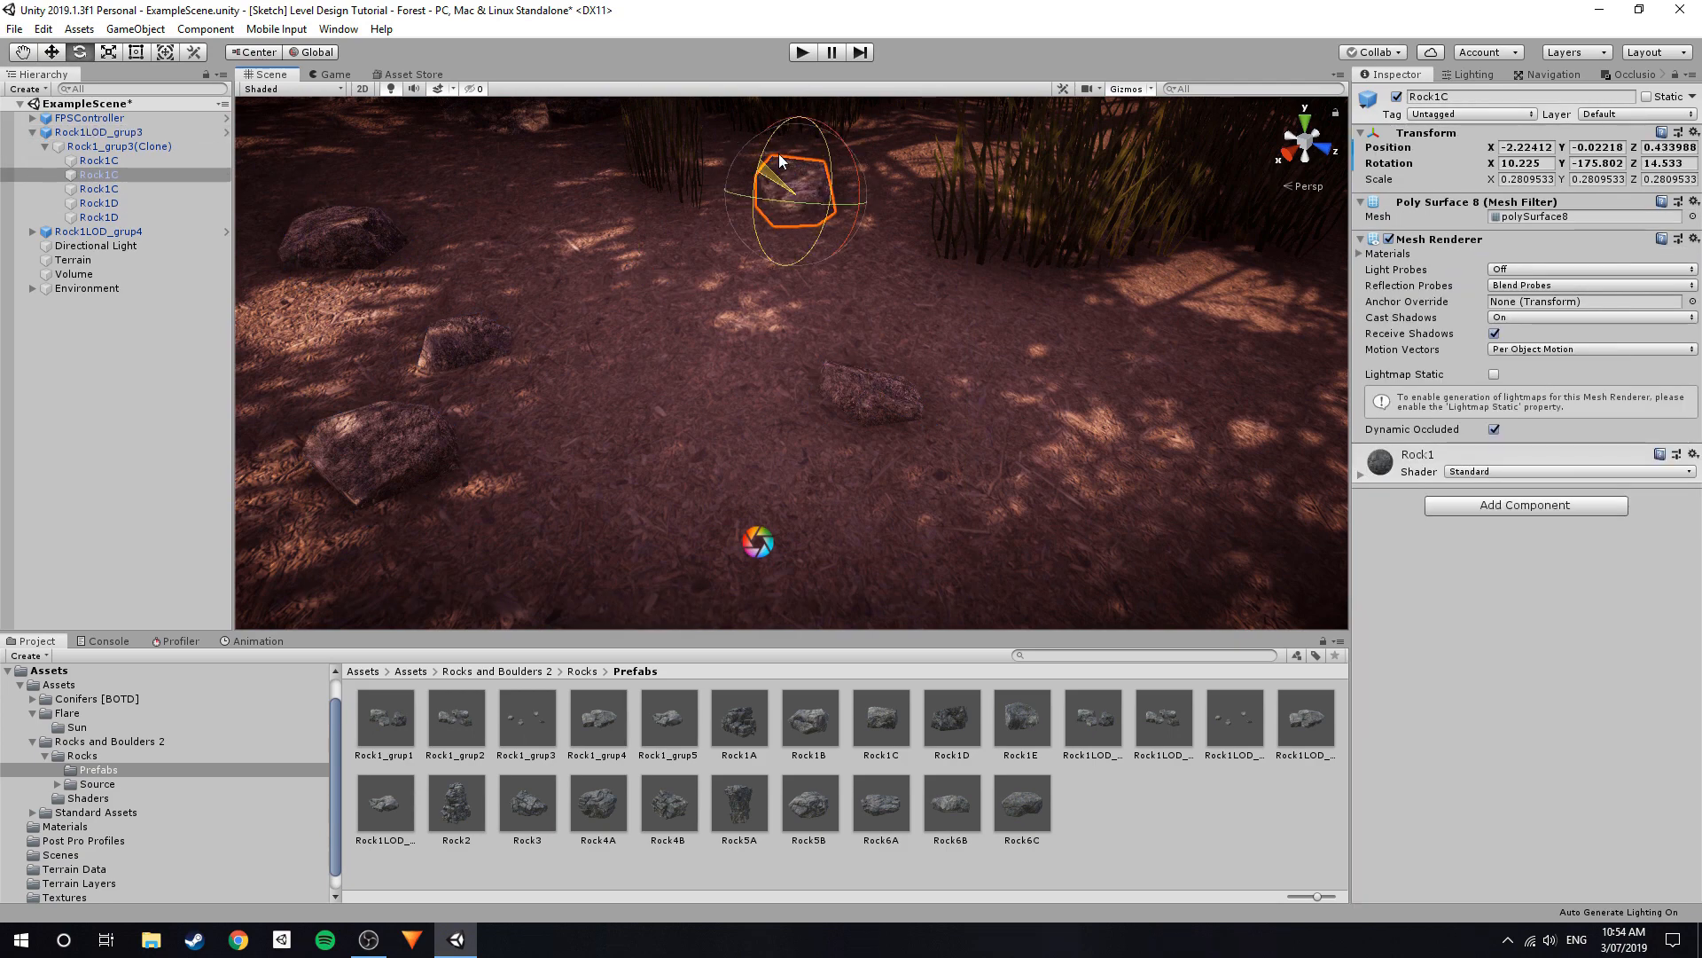
Add Rock1E, another Rock1LOD_grup4, Rock1D, Rock3 and Rock1LOD_grup2 rocks around the clearing and playtest the scene.
right_drag(956, 223, 962, 329)
right_drag(865, 289, 898, 342)
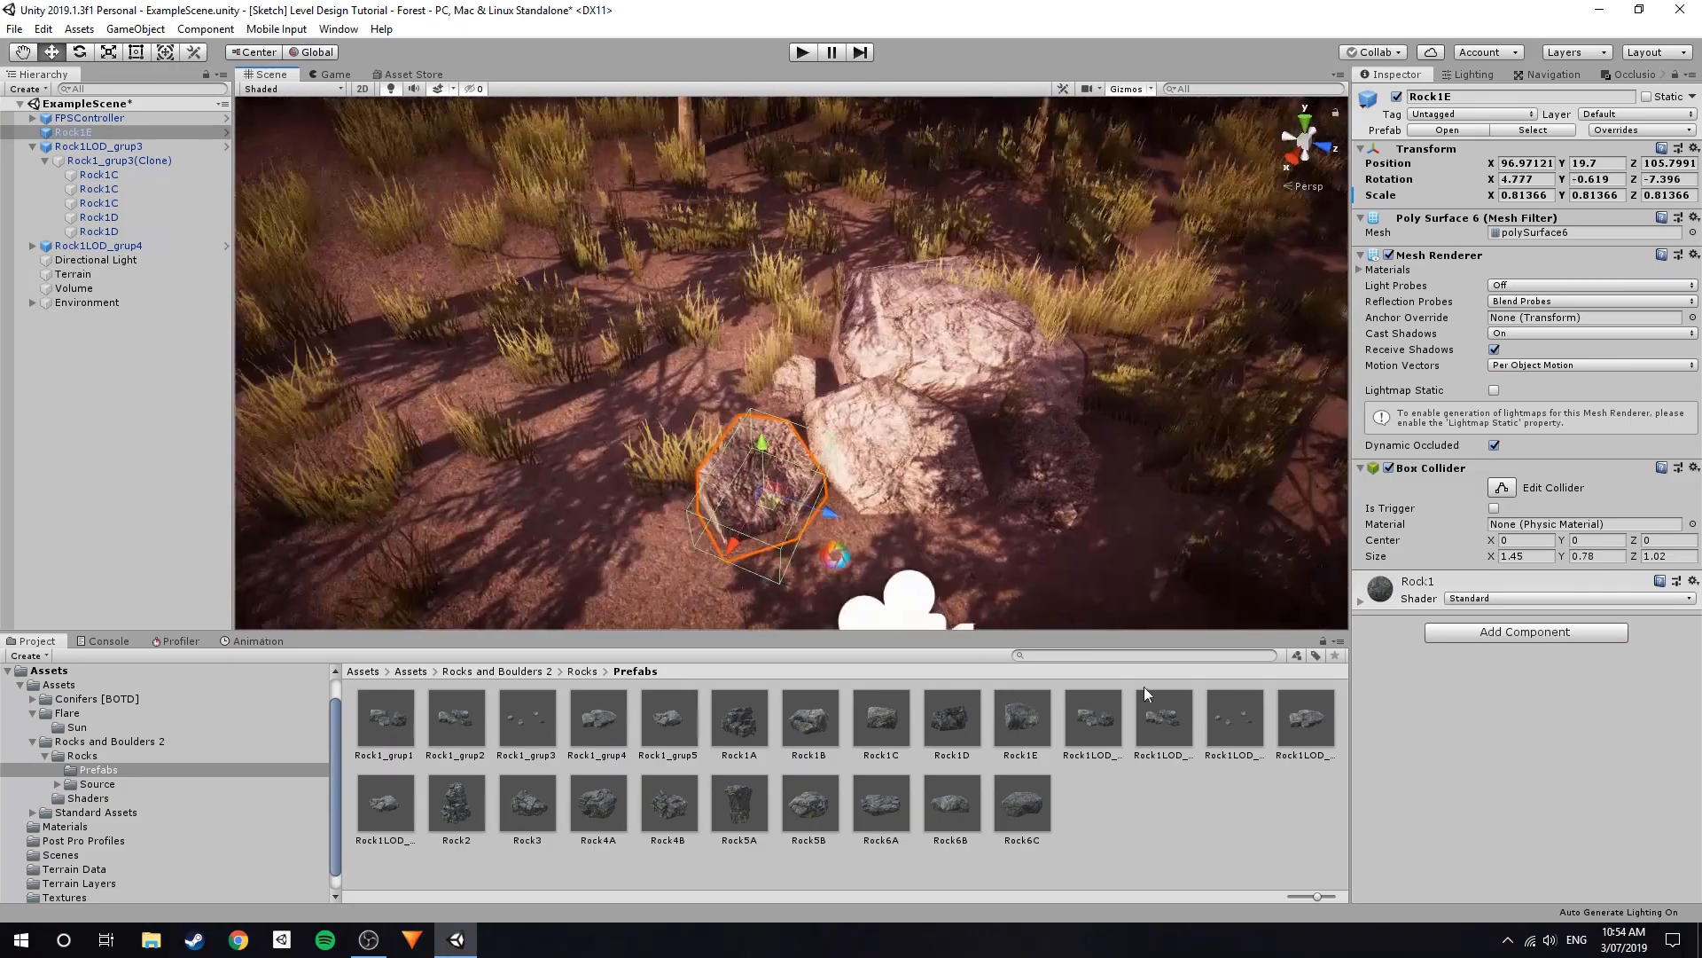
drag(1305, 718, 594, 156)
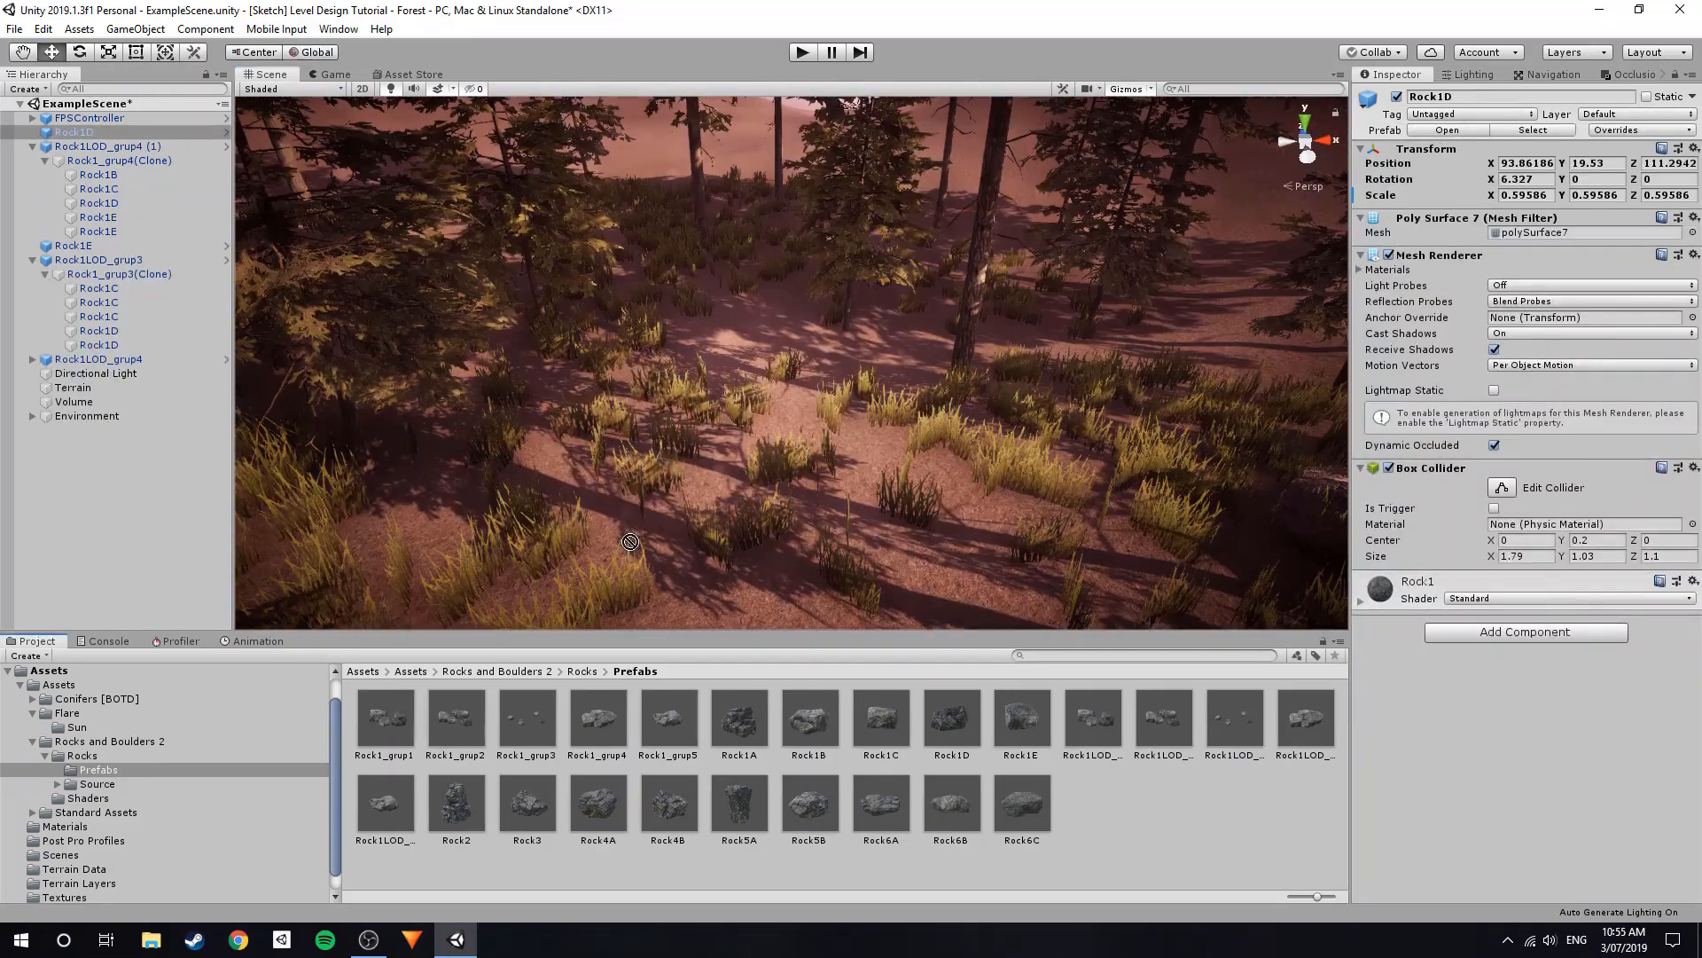
drag(630, 541, 618, 133)
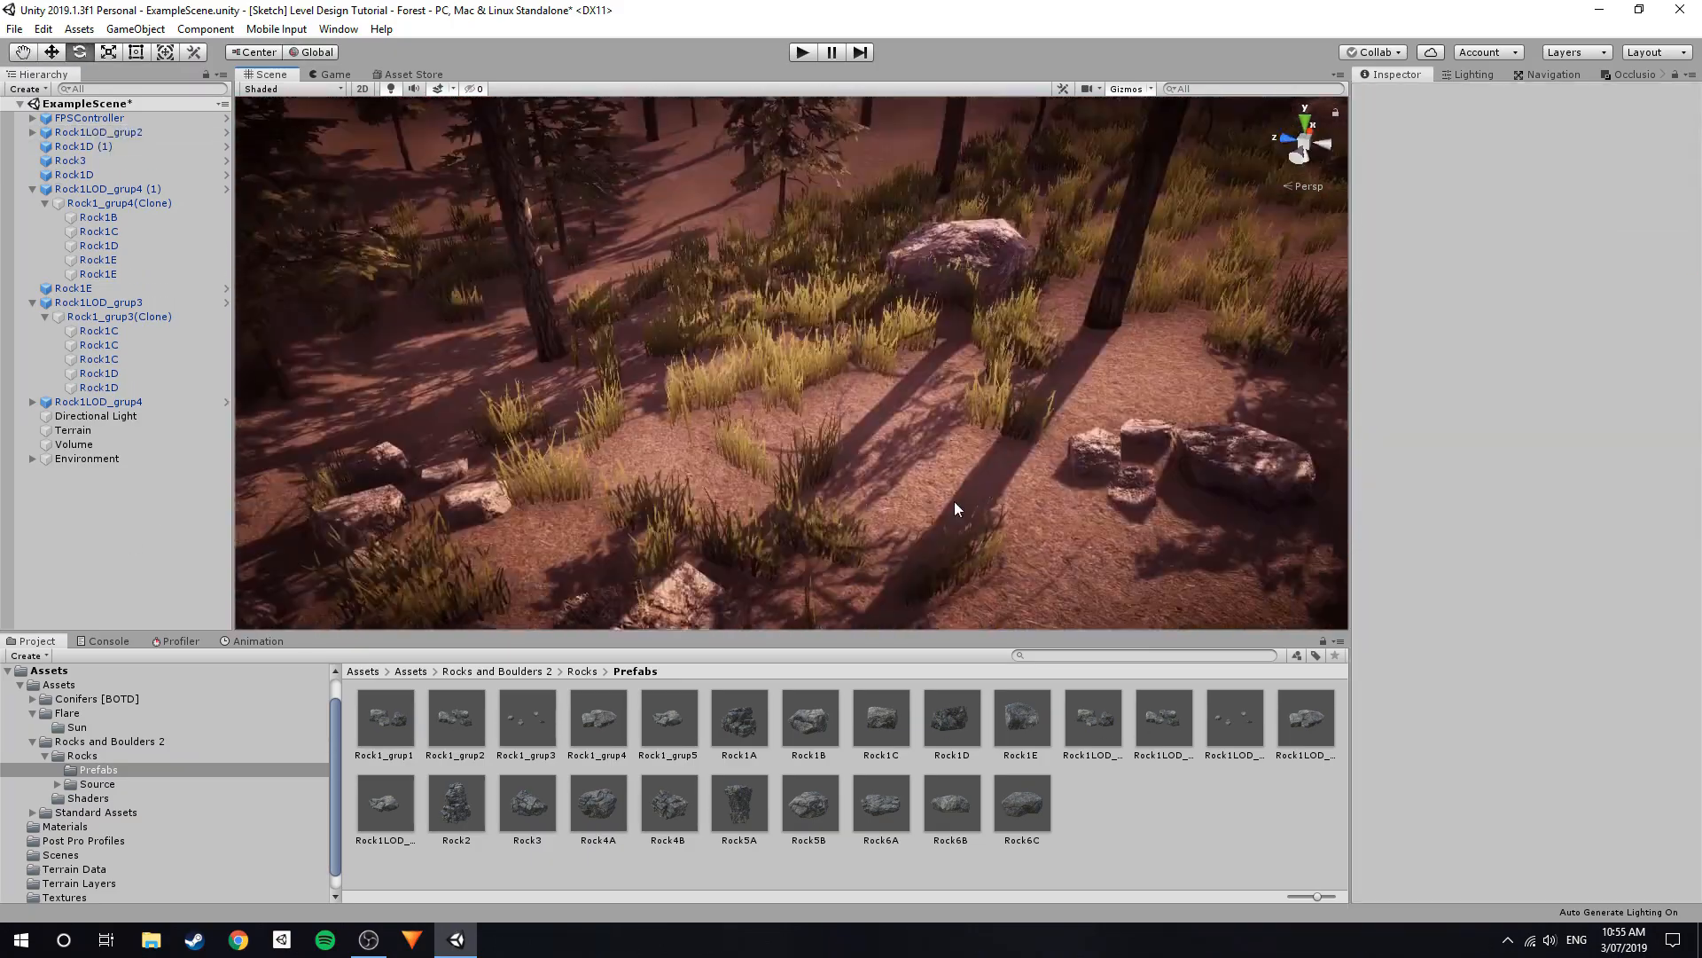
click(802, 51)
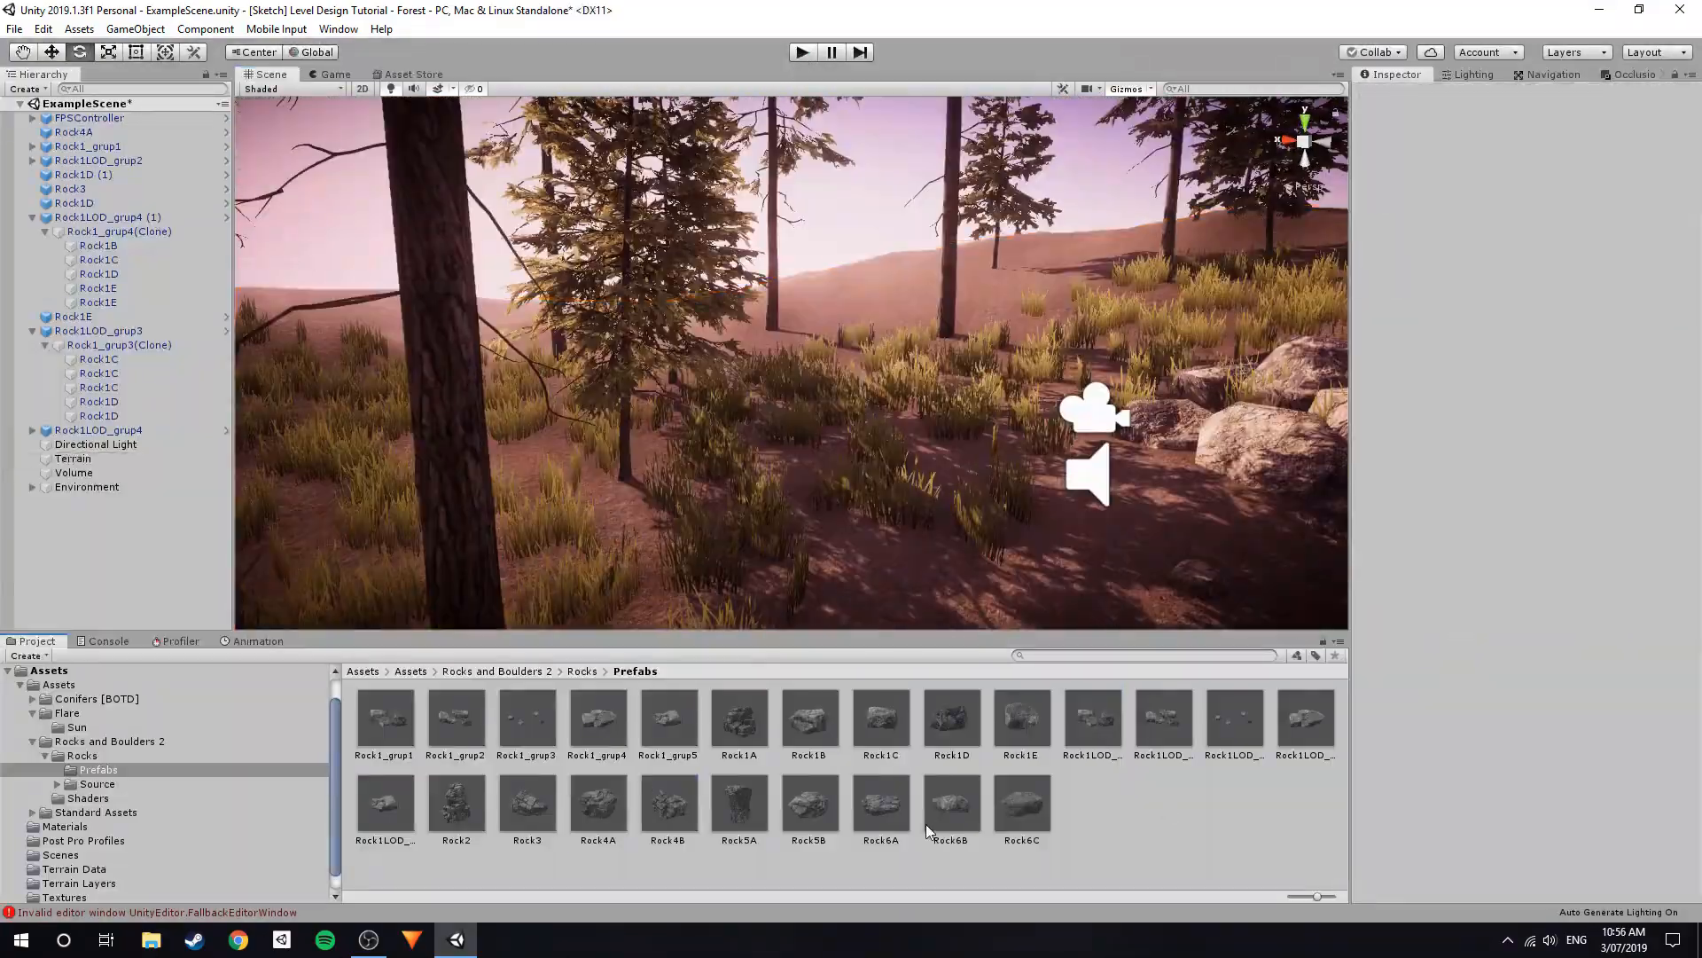
Add a Rock6A boulder scaled to about 0.52 to the rock pile behind the clearing and playtest the result.
drag(881, 802, 774, 195)
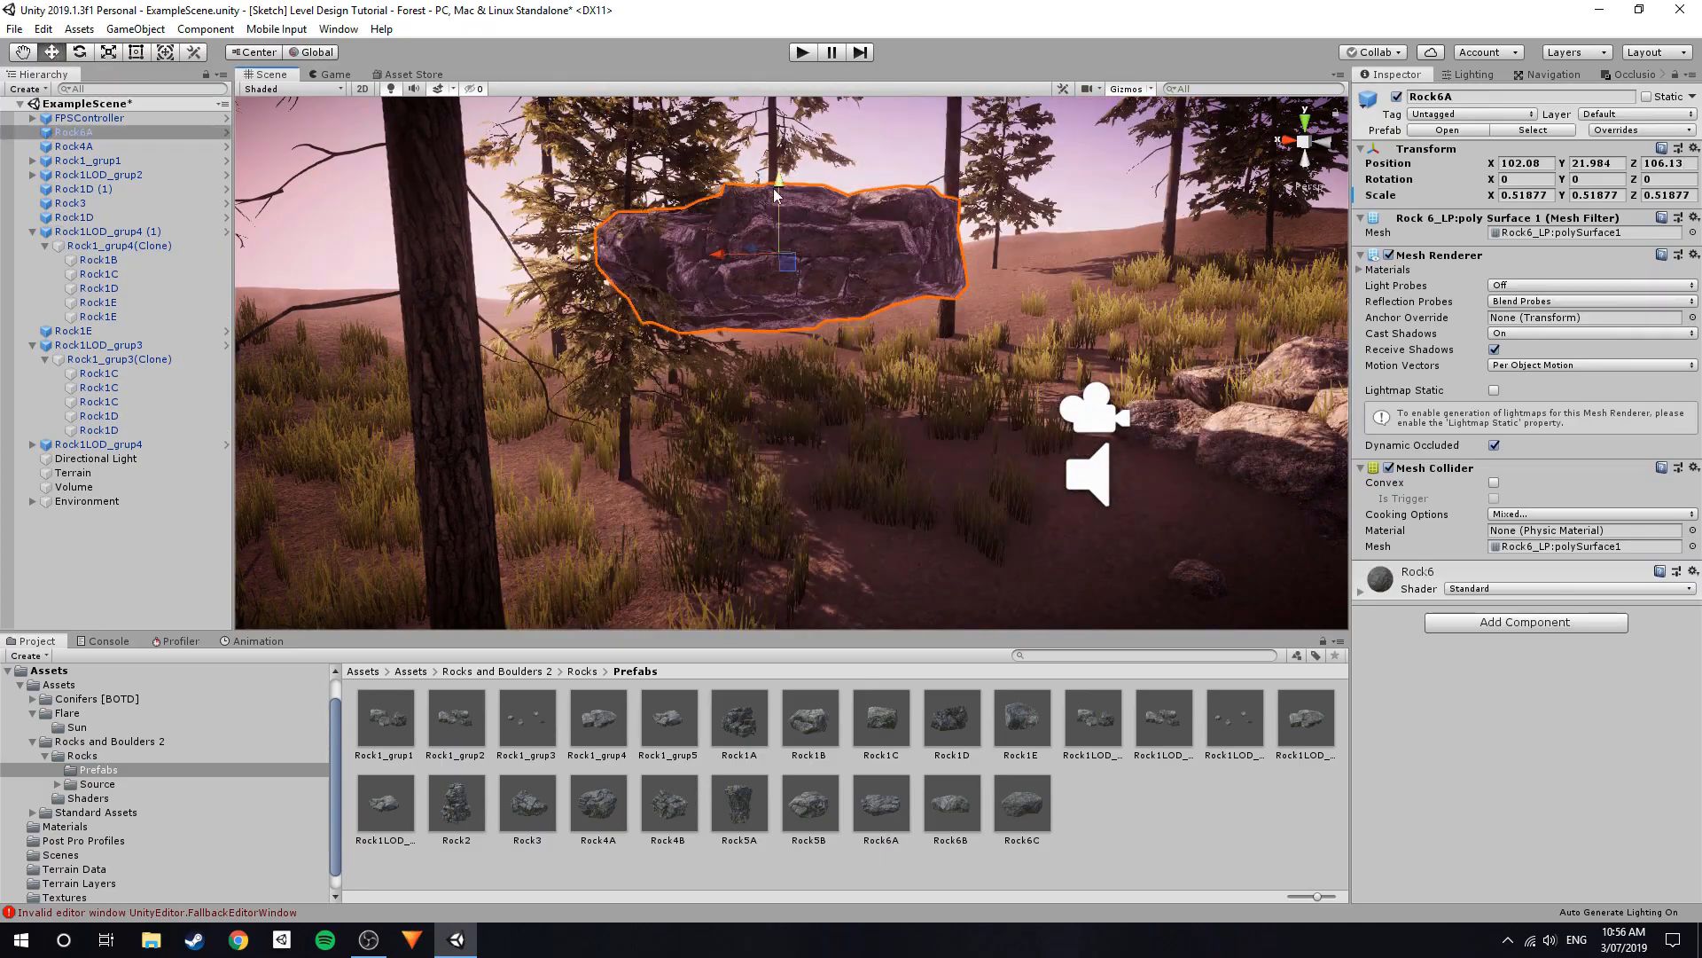
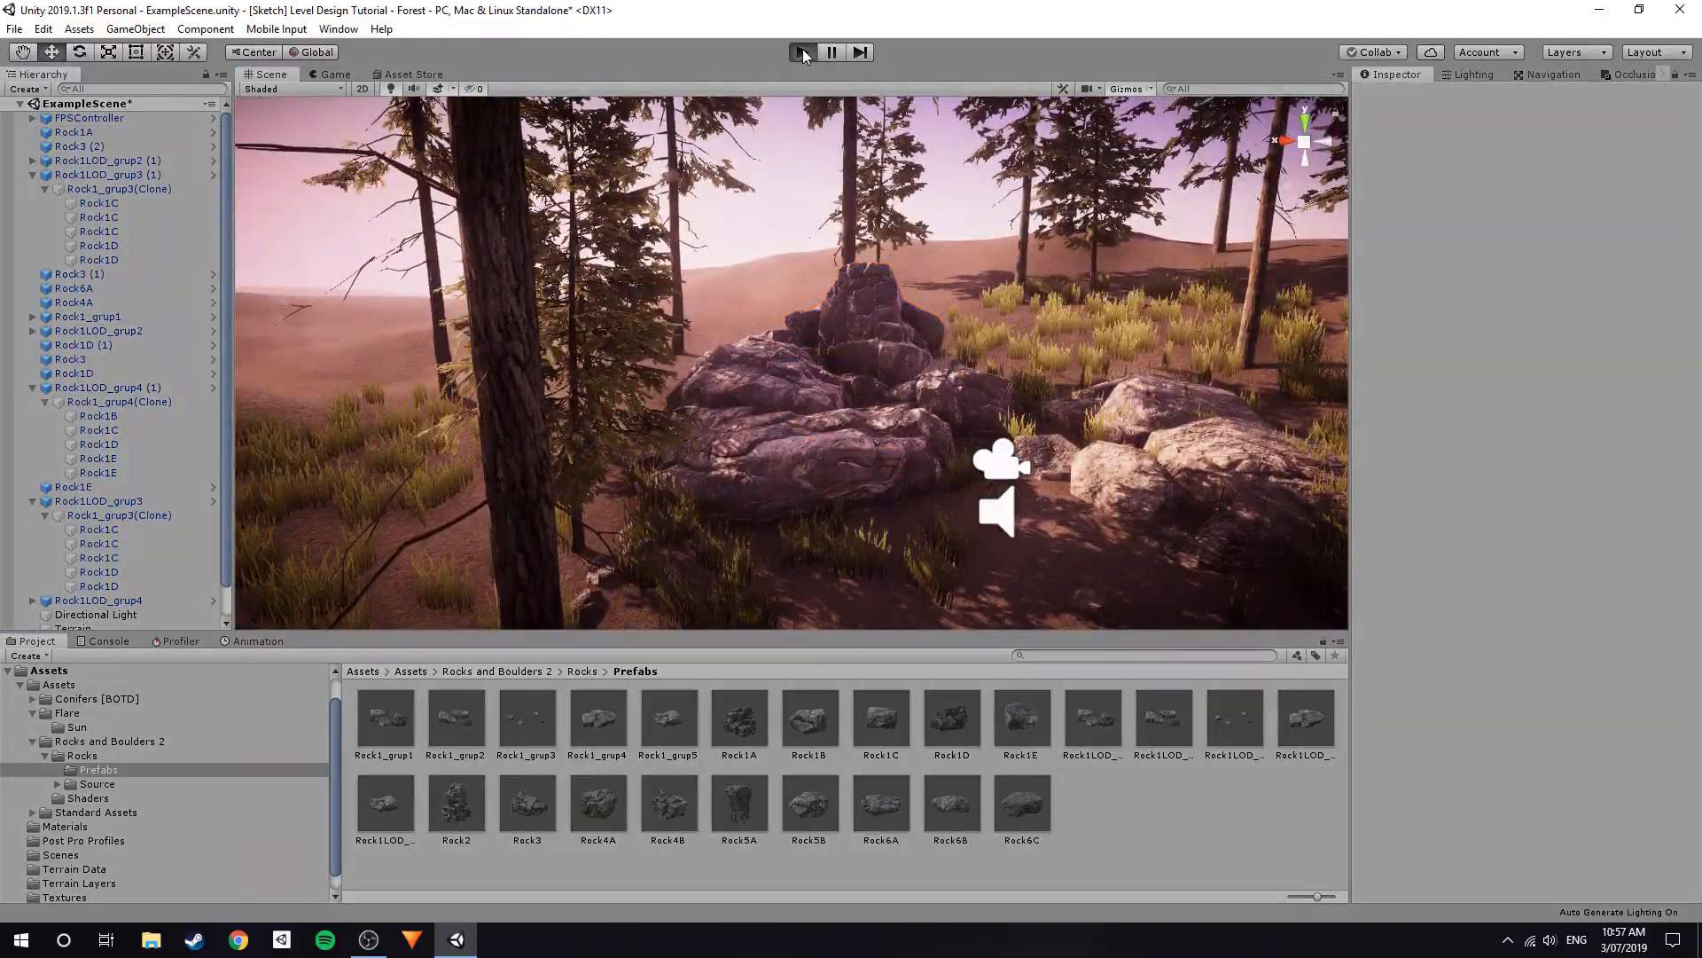
key(ctrl+p)
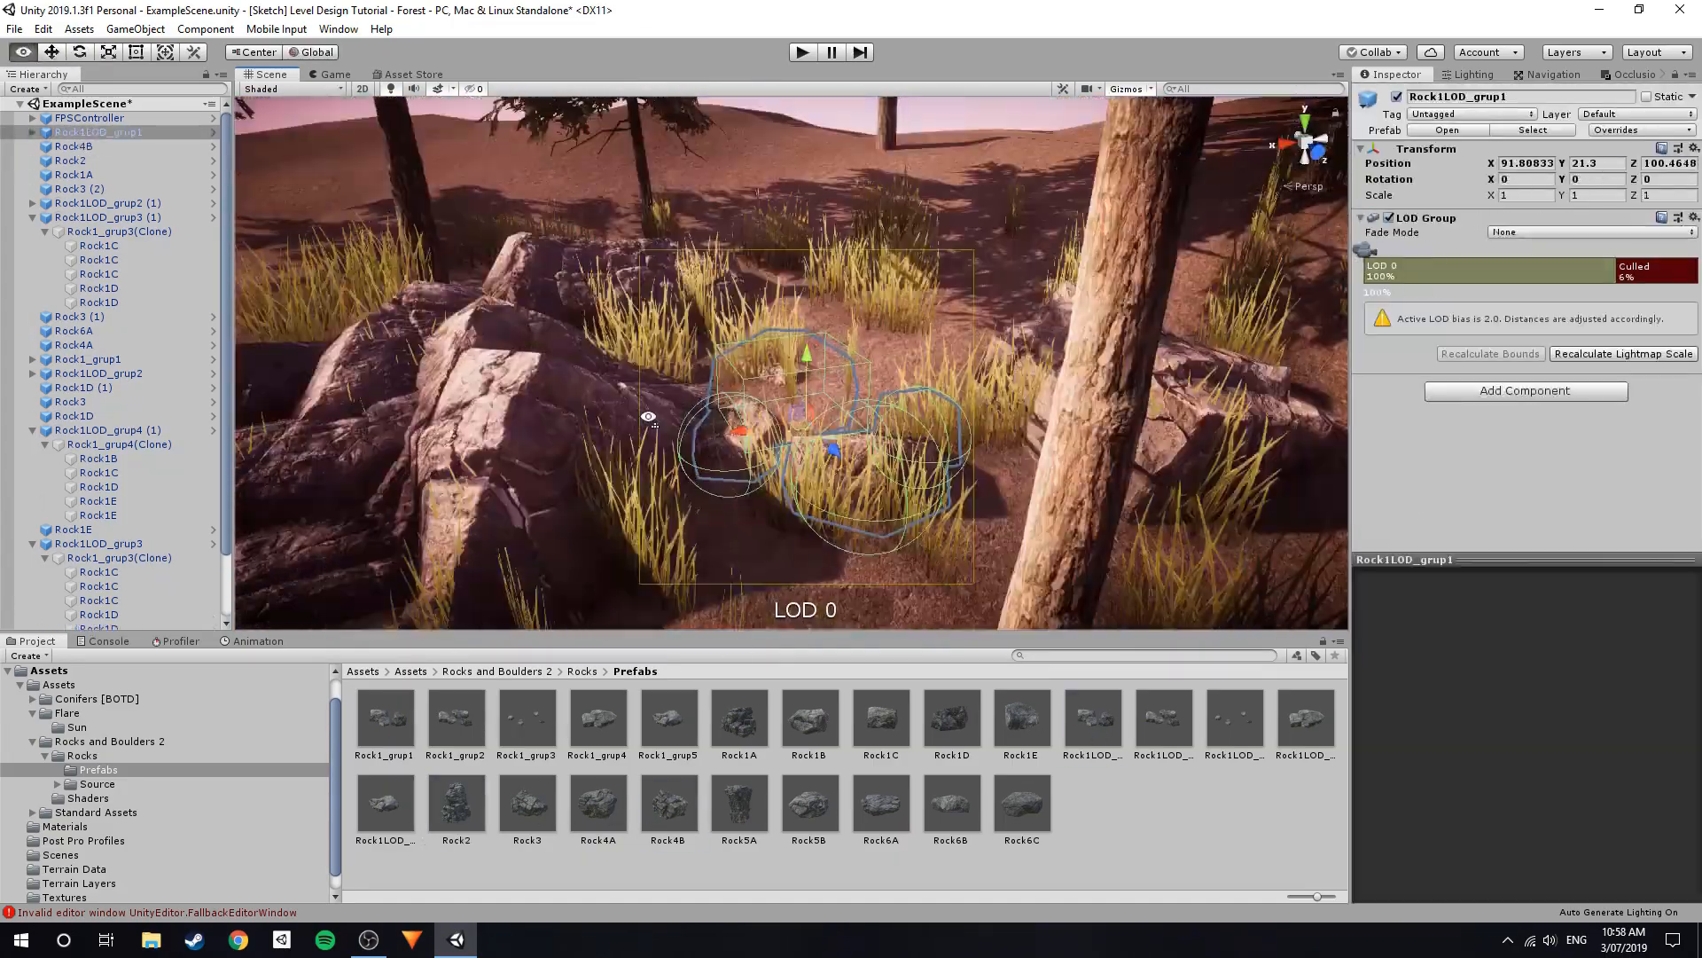
Add Rock1_grup1 and Rock1C rocks plus a Rock1LOD_grup1 group scaled to about 0.42 around the clearing.
click(386, 720)
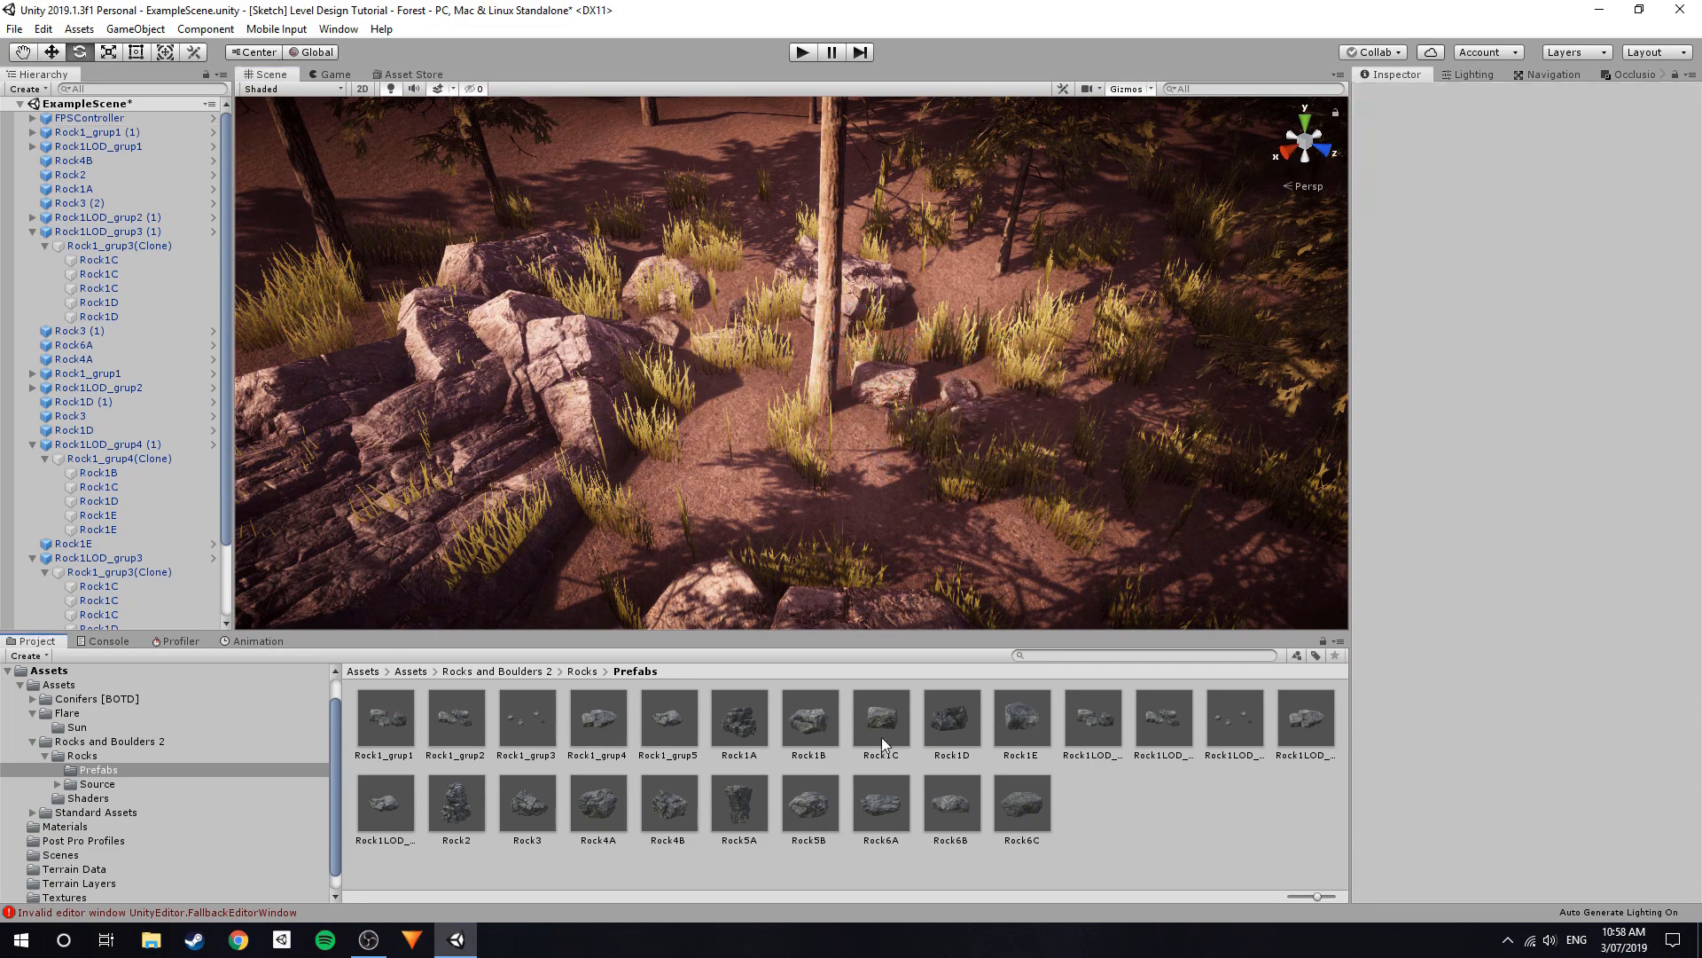
drag(881, 741, 753, 430)
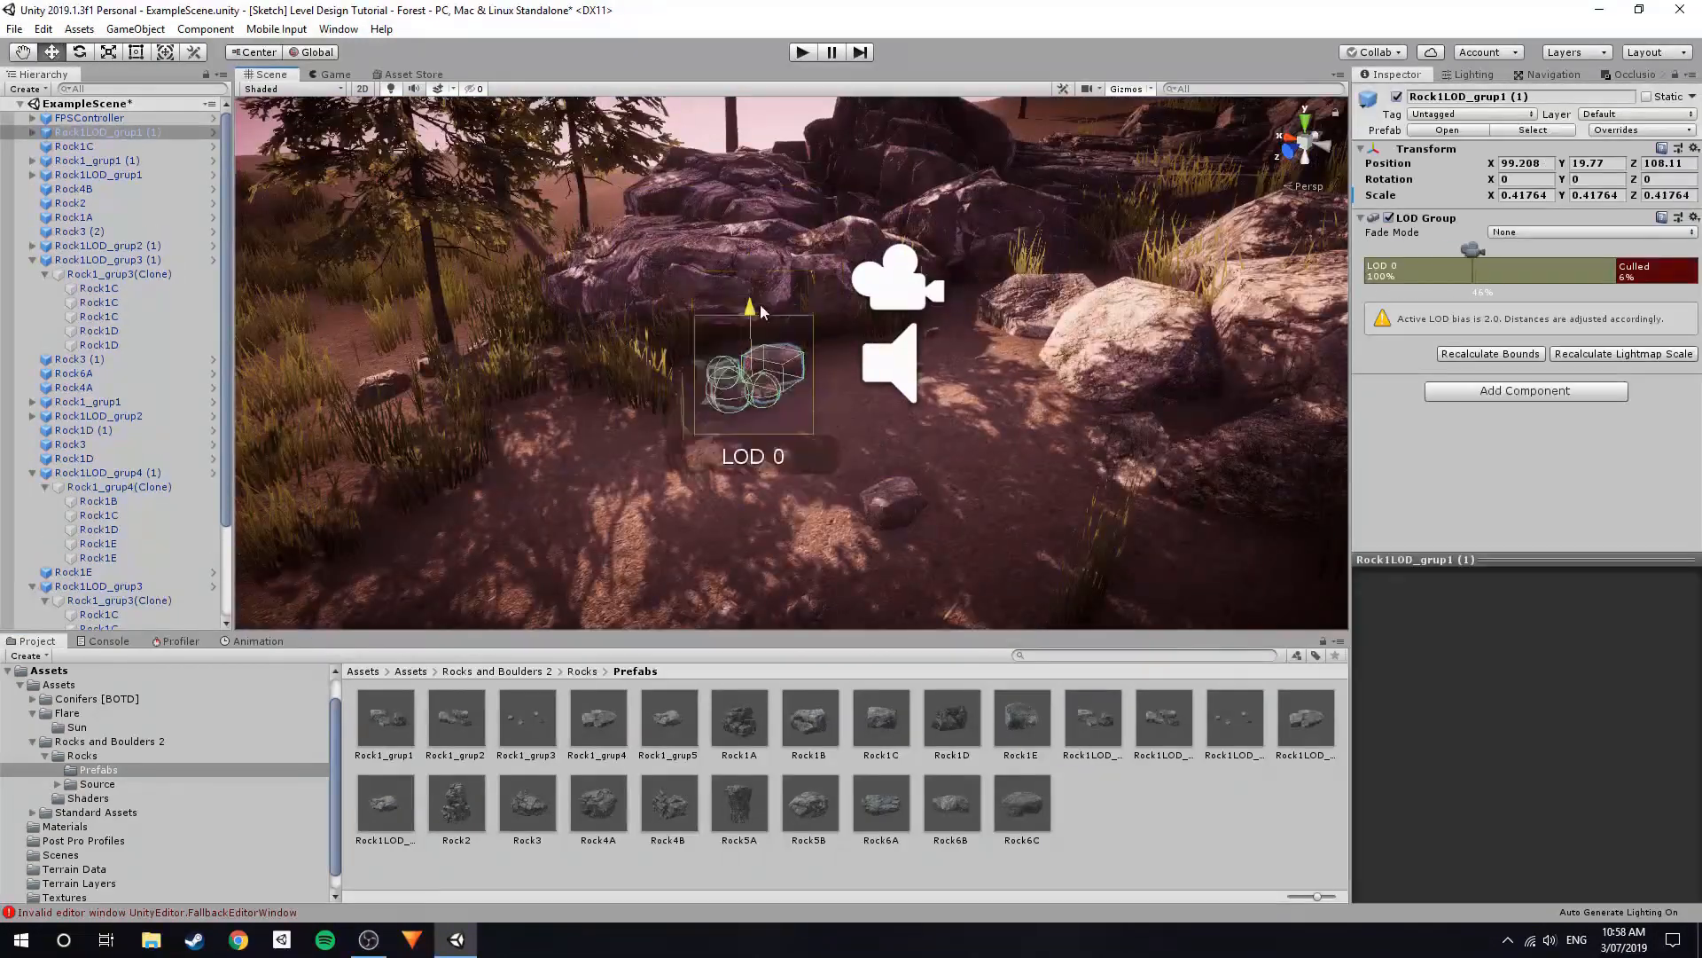
scroll(650, 364, up, 3)
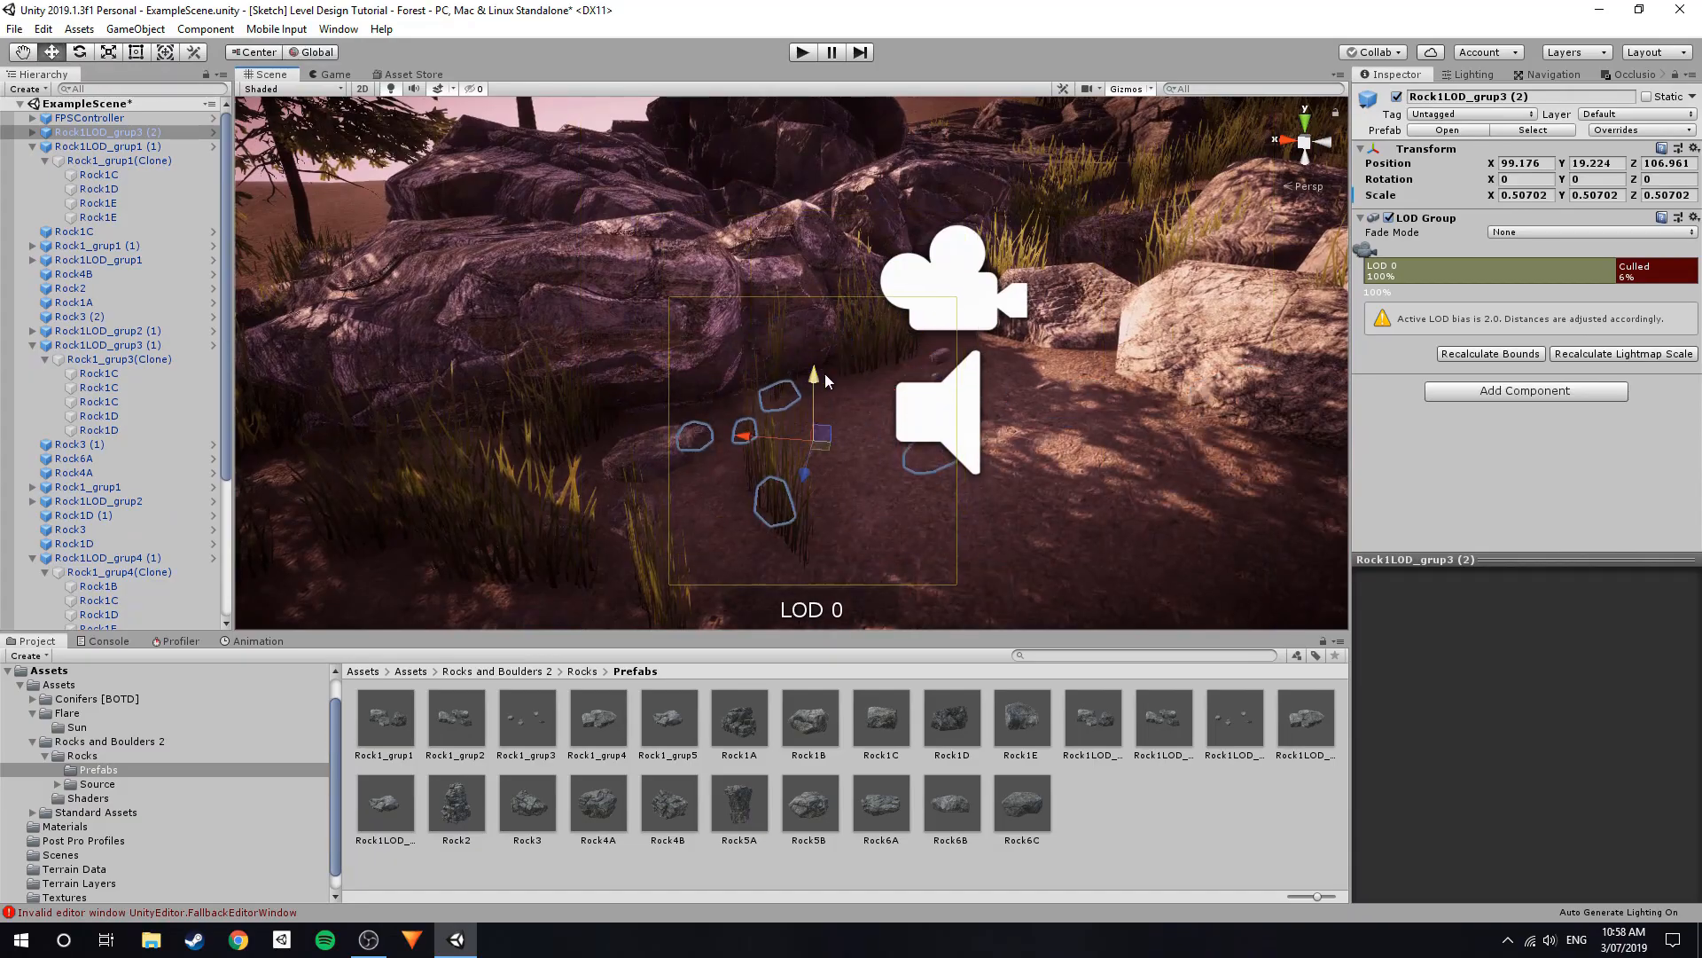
Scale the new Rock1LOD_grup3 group to about 0.51, rotate and settle it on the ground beside the boulders, and playtest the scene.
right_drag(825, 381, 1009, 439)
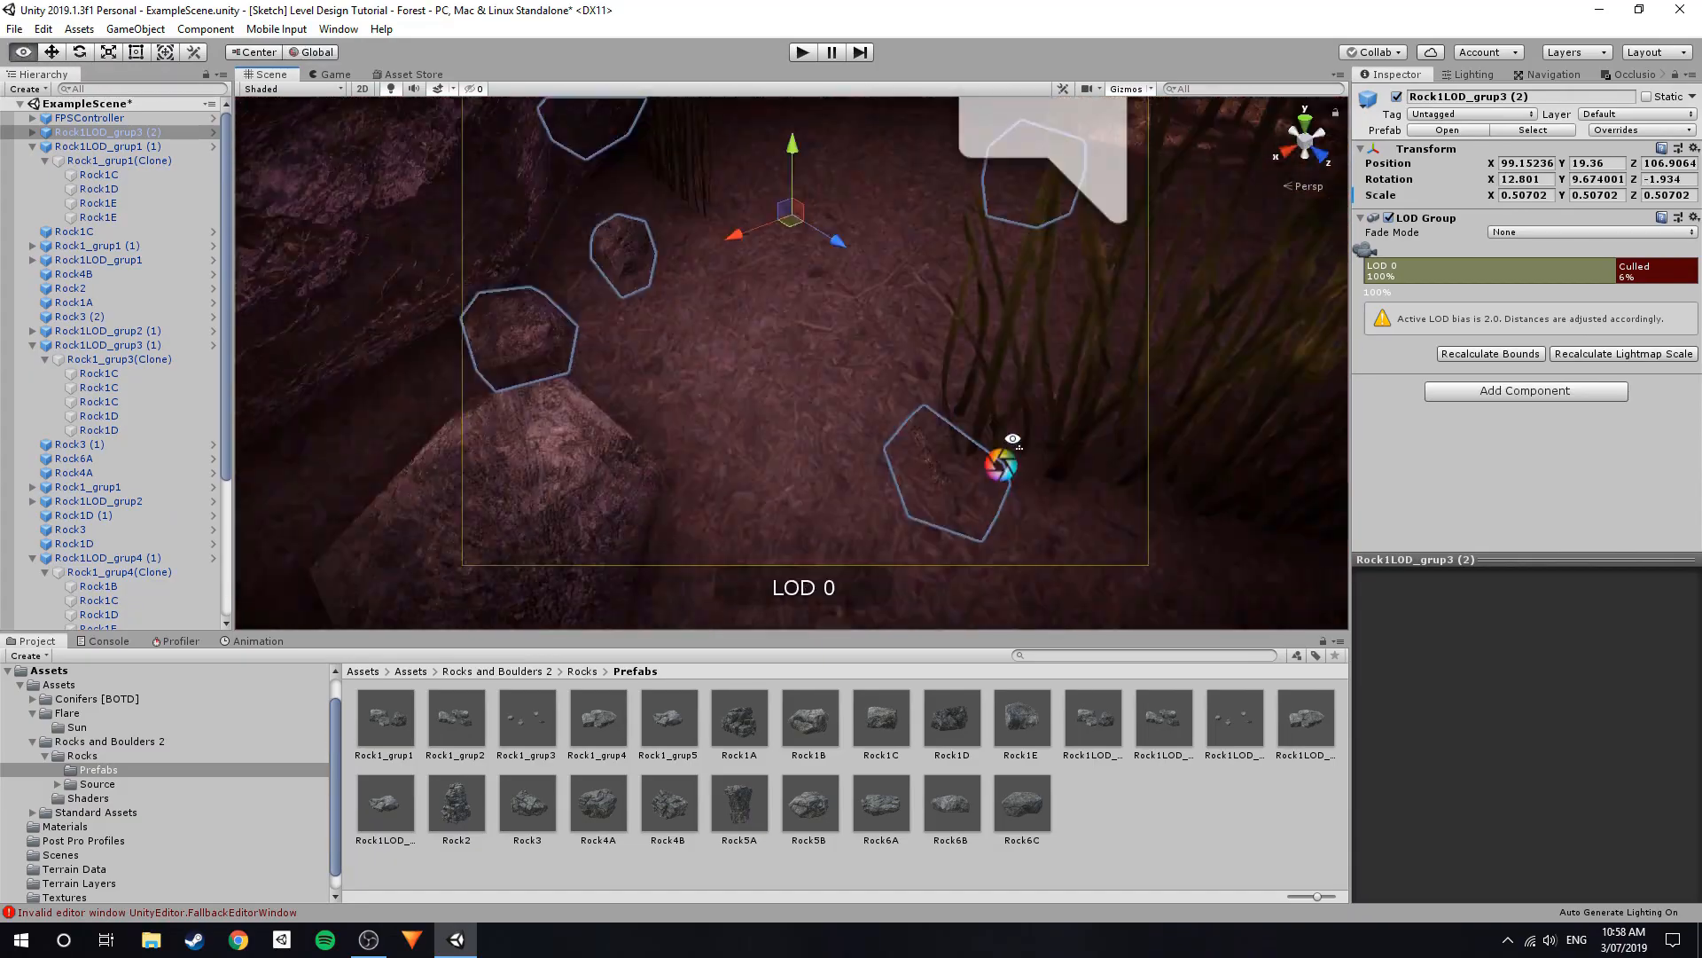
click(1002, 452)
drag(825, 333, 824, 354)
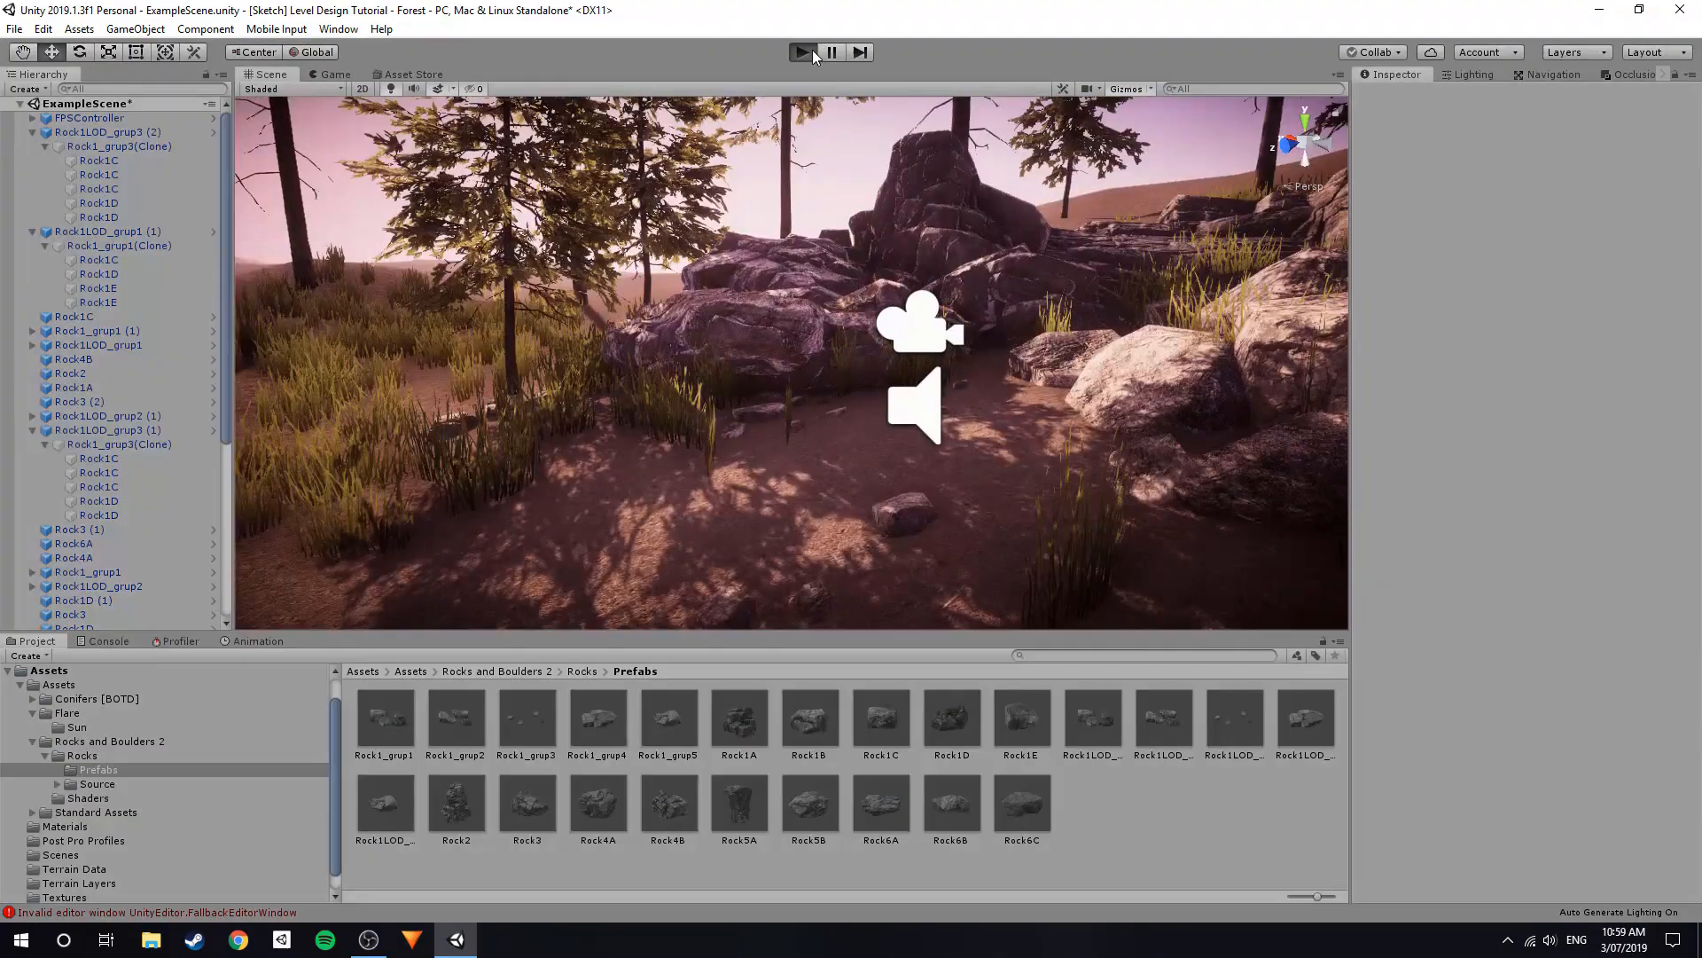
click(812, 52)
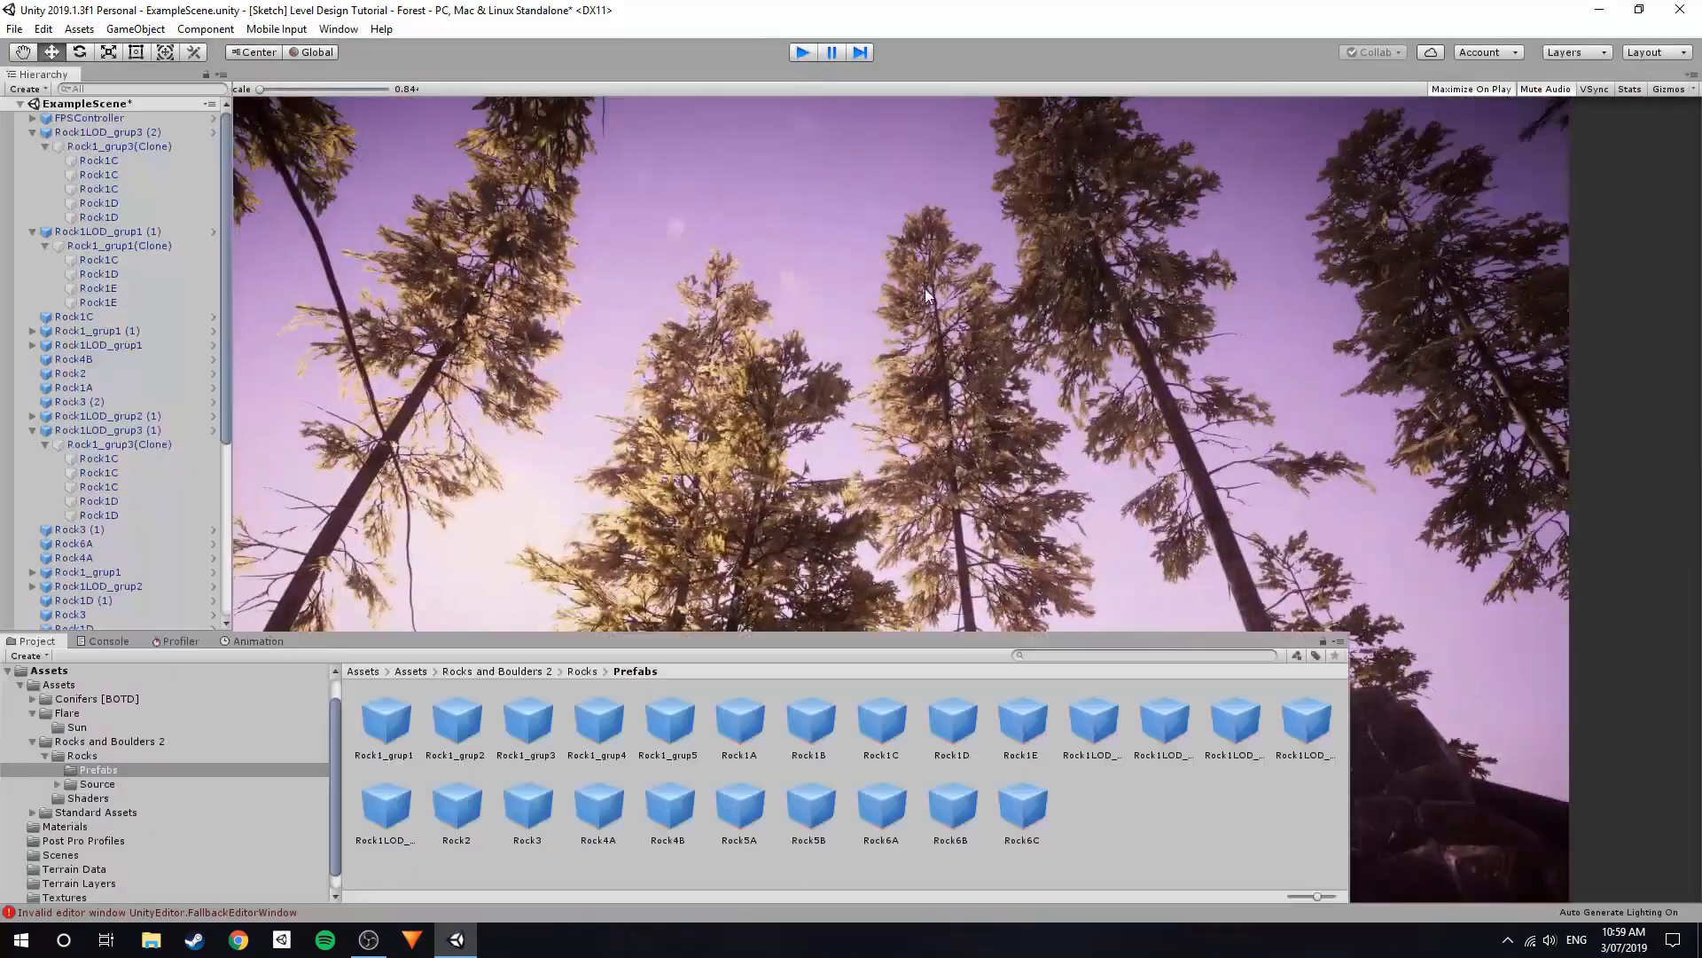
Move all loose rock objects into the Rocks group under Environment and collapse the expanded groups.
click(32, 231)
click(32, 359)
click(32, 133)
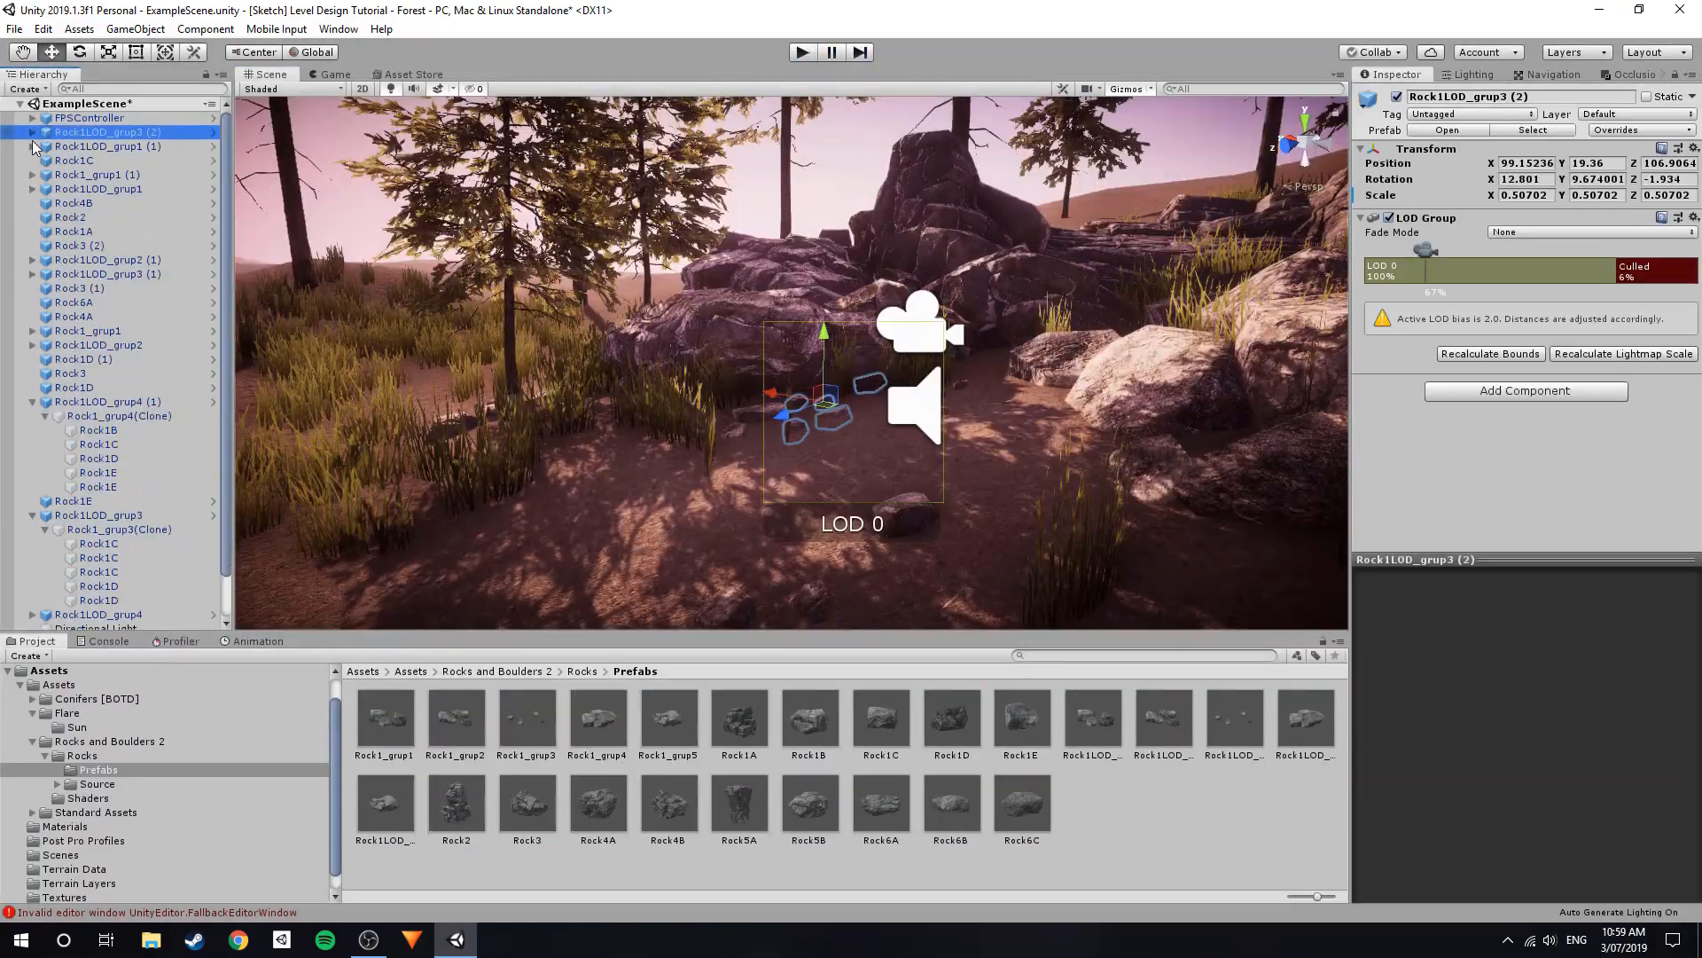
shift+click(114, 445)
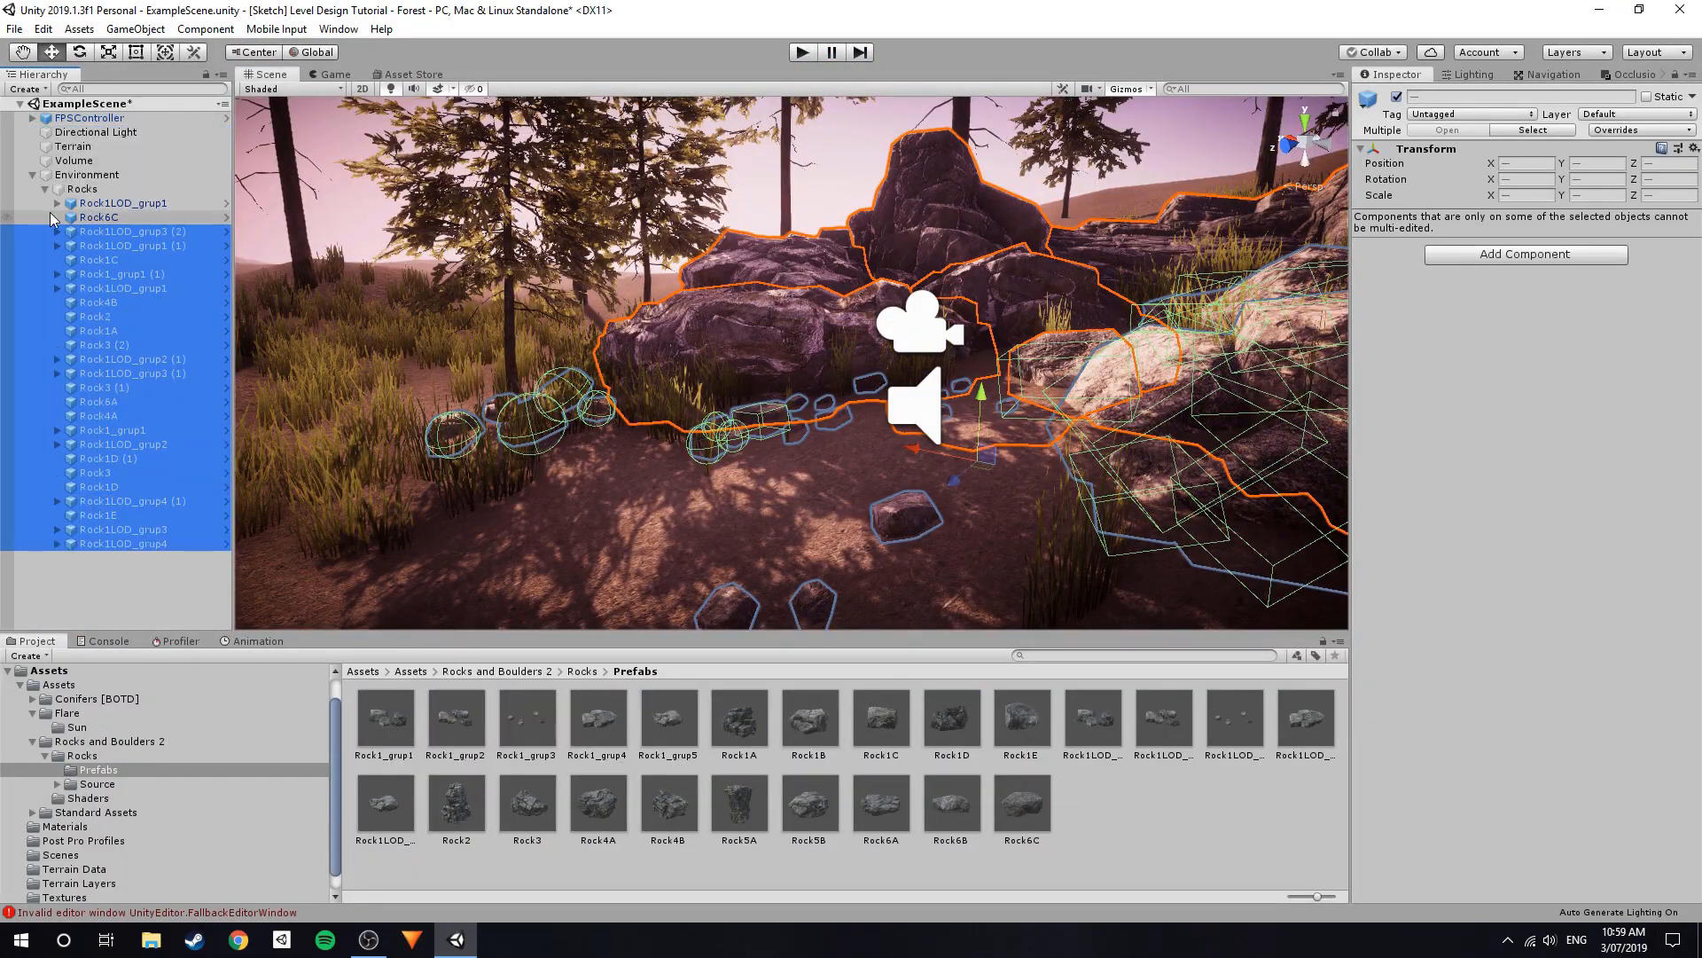
click(86, 207)
click(56, 203)
click(32, 175)
Select the terrain and smooth the forest floor around the rocks with the Smooth Height brush at 43.6 opacity.
click(115, 354)
mouse_move(763, 355)
right_down()
mouse_move(646, 384)
mouse_move(639, 283)
right_up()
click(638, 284)
mouse_move(669, 425)
right_down()
mouse_move(846, 257)
mouse_move(674, 444)
mouse_move(810, 279)
mouse_move(886, 337)
right_up()
drag(1492, 463, 1513, 463)
text(10)
mouse_move(798, 355)
right_down()
mouse_move(694, 291)
mouse_move(843, 328)
mouse_move(938, 412)
mouse_move(707, 441)
mouse_move(939, 452)
mouse_move(829, 348)
mouse_move(1060, 365)
right_up()
click(1507, 241)
click(1436, 314)
right_drag(709, 373, 886, 429)
drag(1493, 473, 1559, 473)
right_drag(922, 381, 1016, 342)
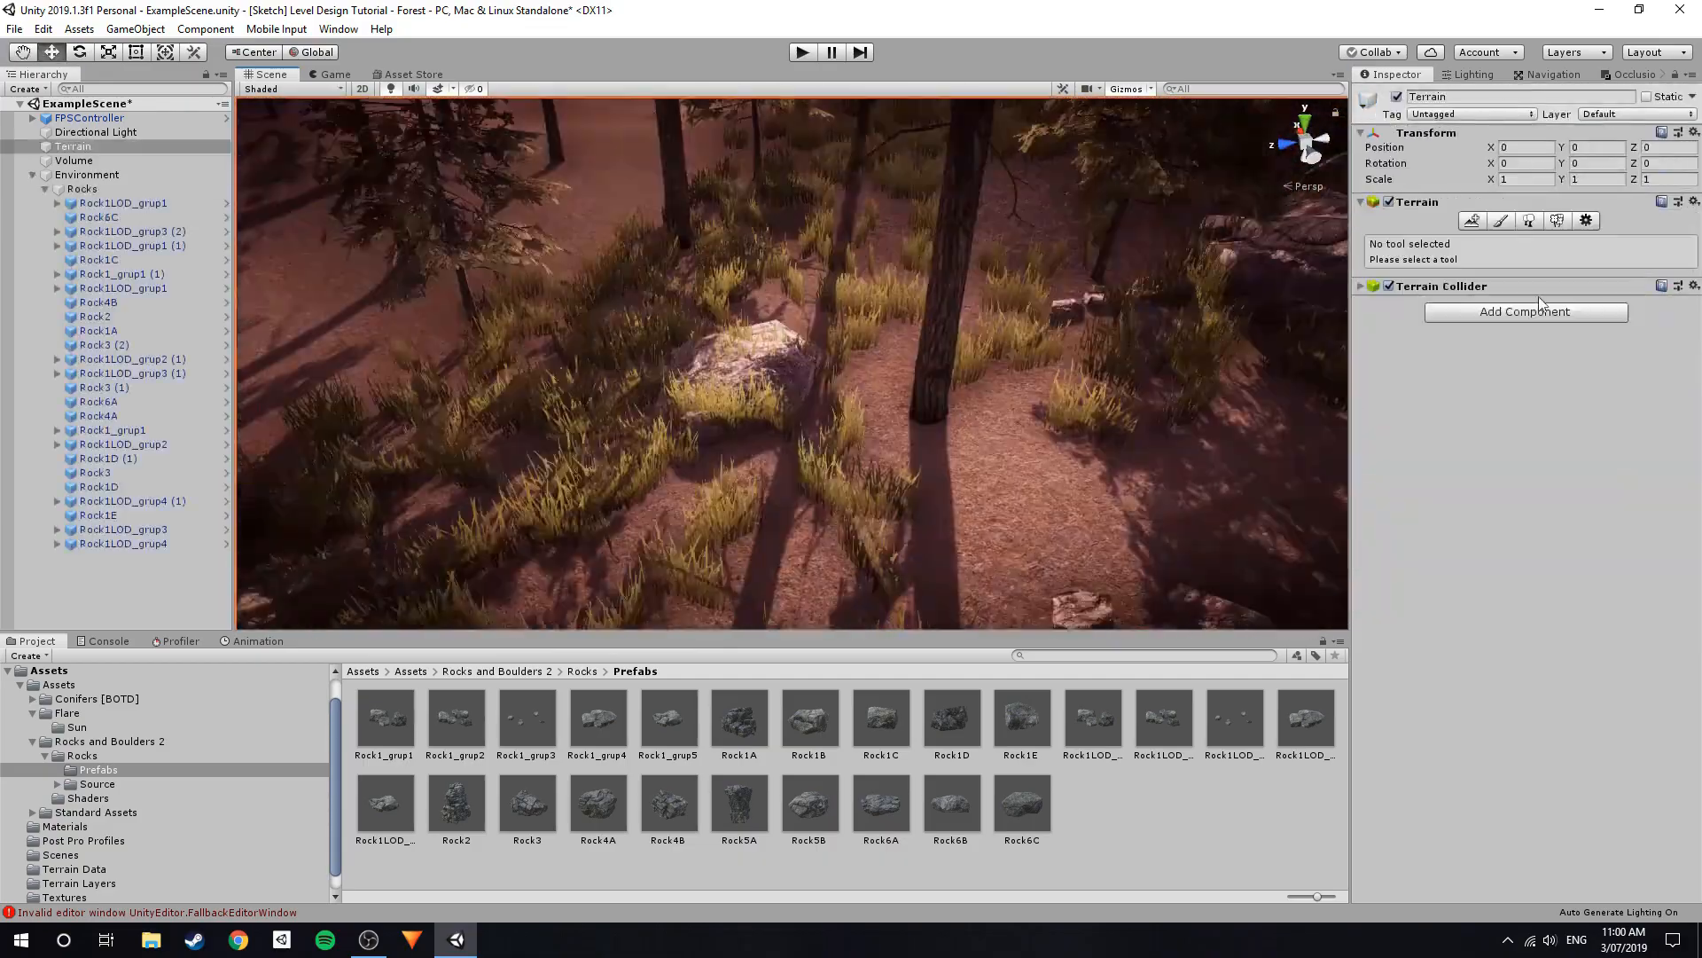
Examine the clearing, its grass and the large rock formation from several angles.
click(1556, 220)
right_drag(722, 449, 839, 320)
right_drag(860, 523, 887, 382)
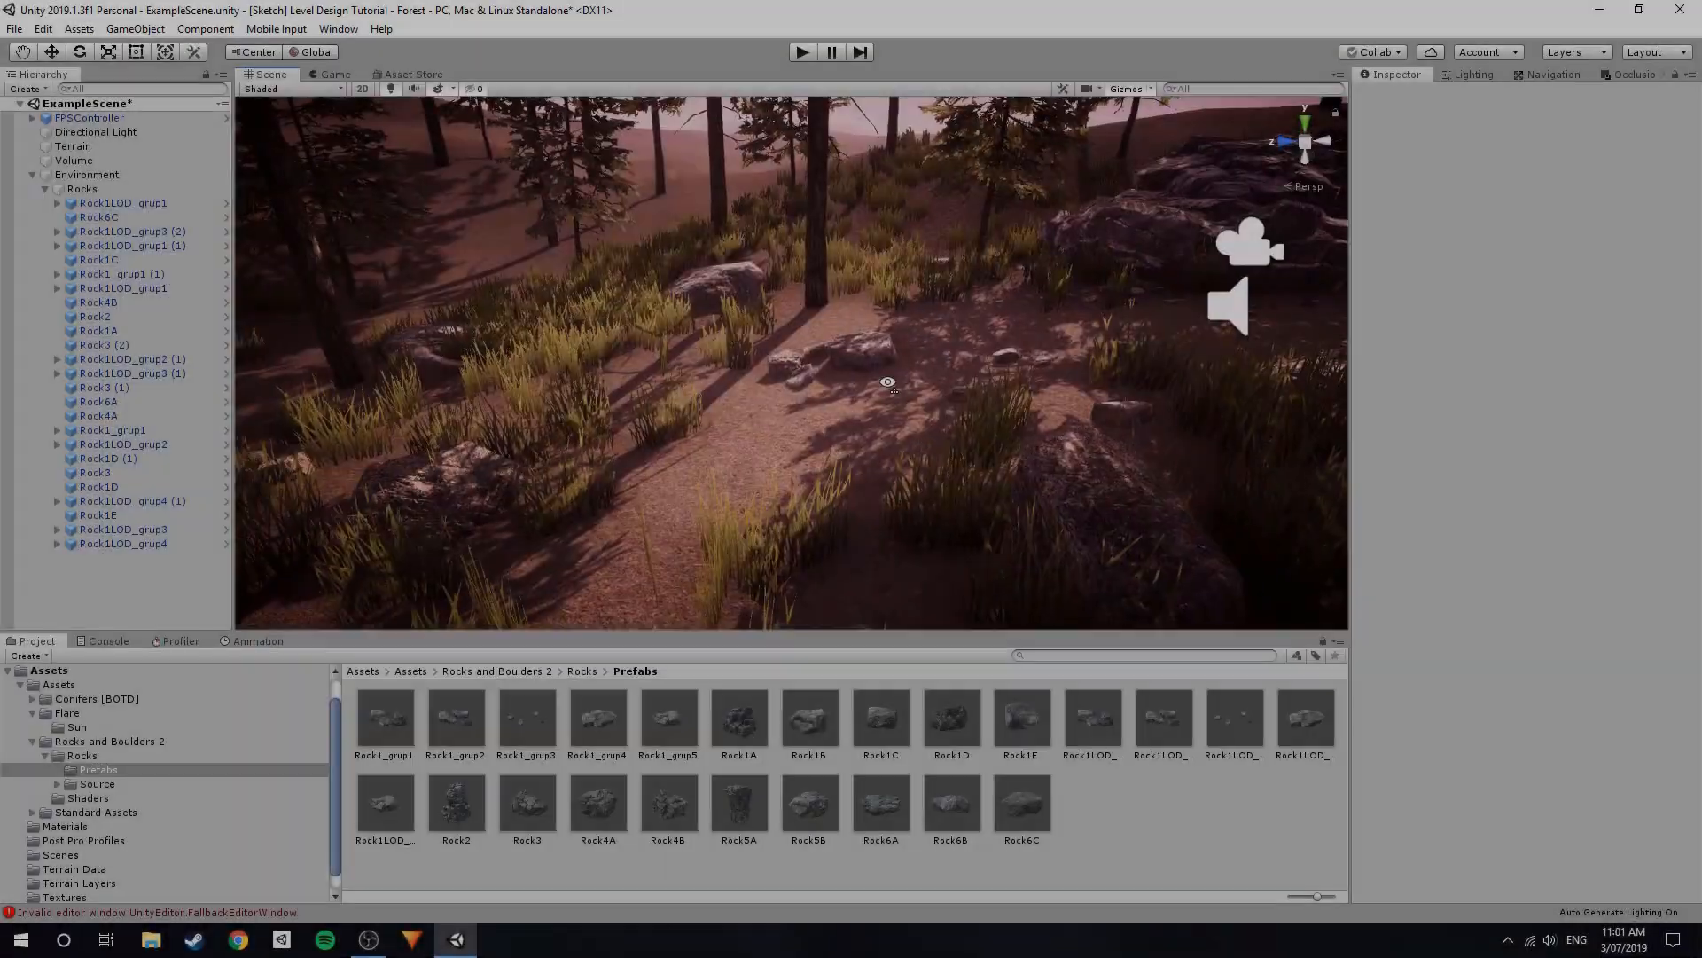
mouse_move(888, 383)
right_down()
mouse_move(1078, 328)
mouse_move(868, 348)
mouse_move(886, 404)
right_up()
right_drag(930, 335, 637, 345)
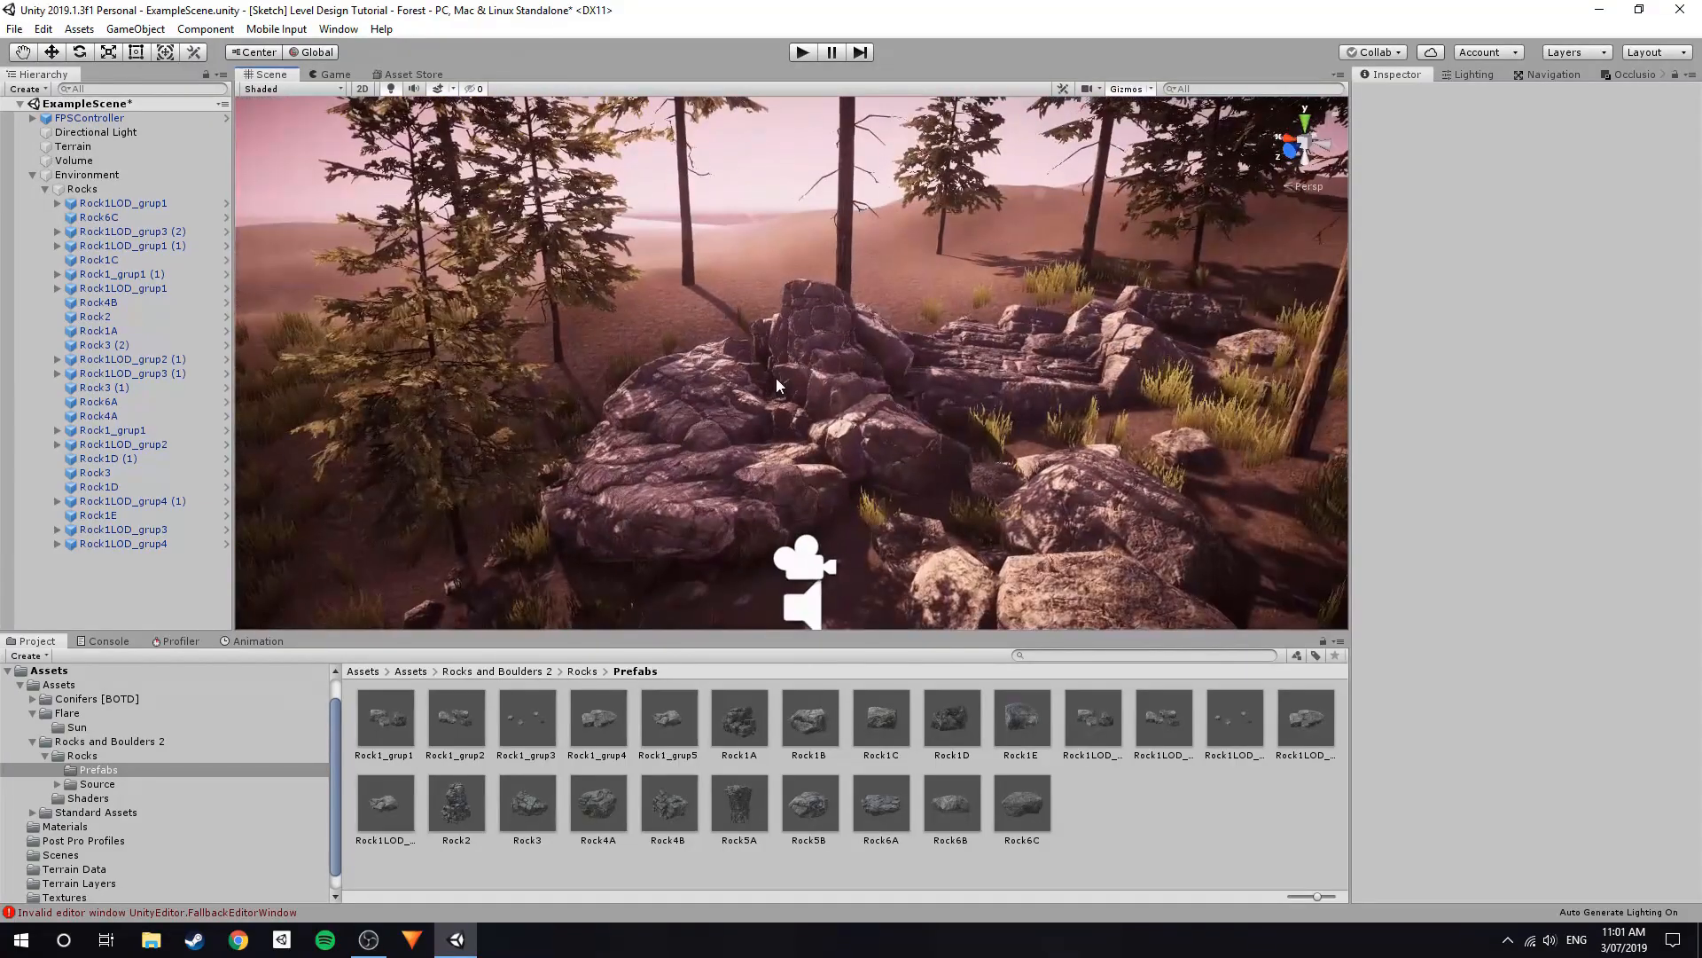
right_drag(775, 378, 758, 326)
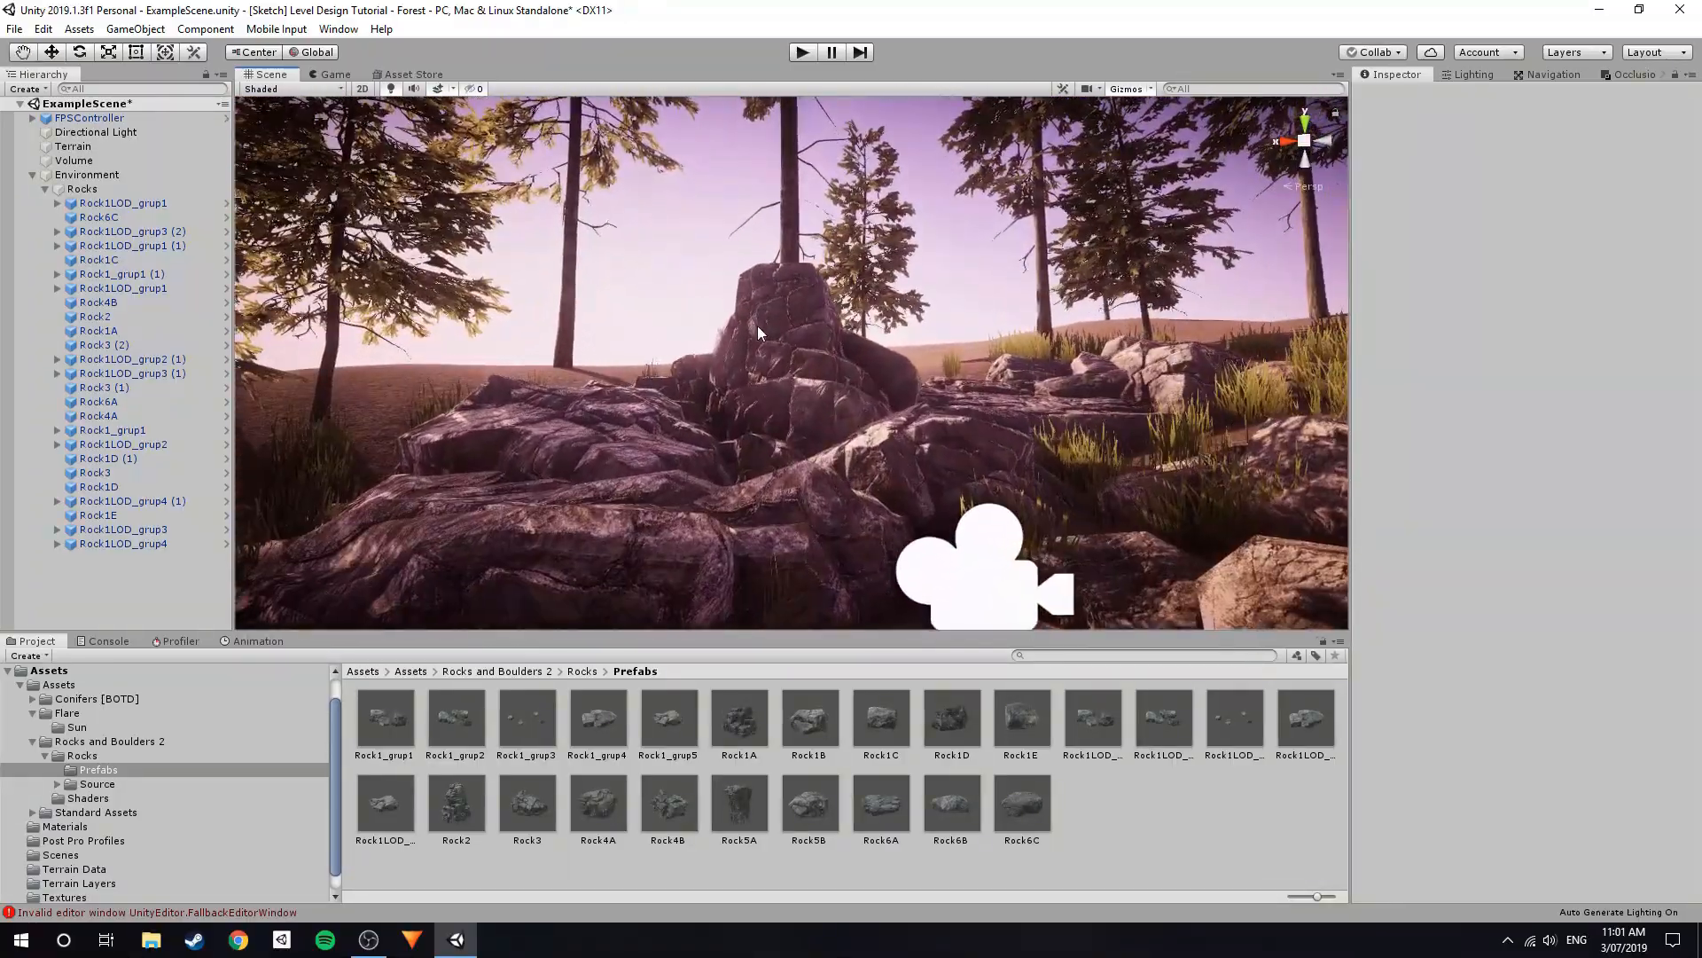
right_drag(796, 252, 833, 418)
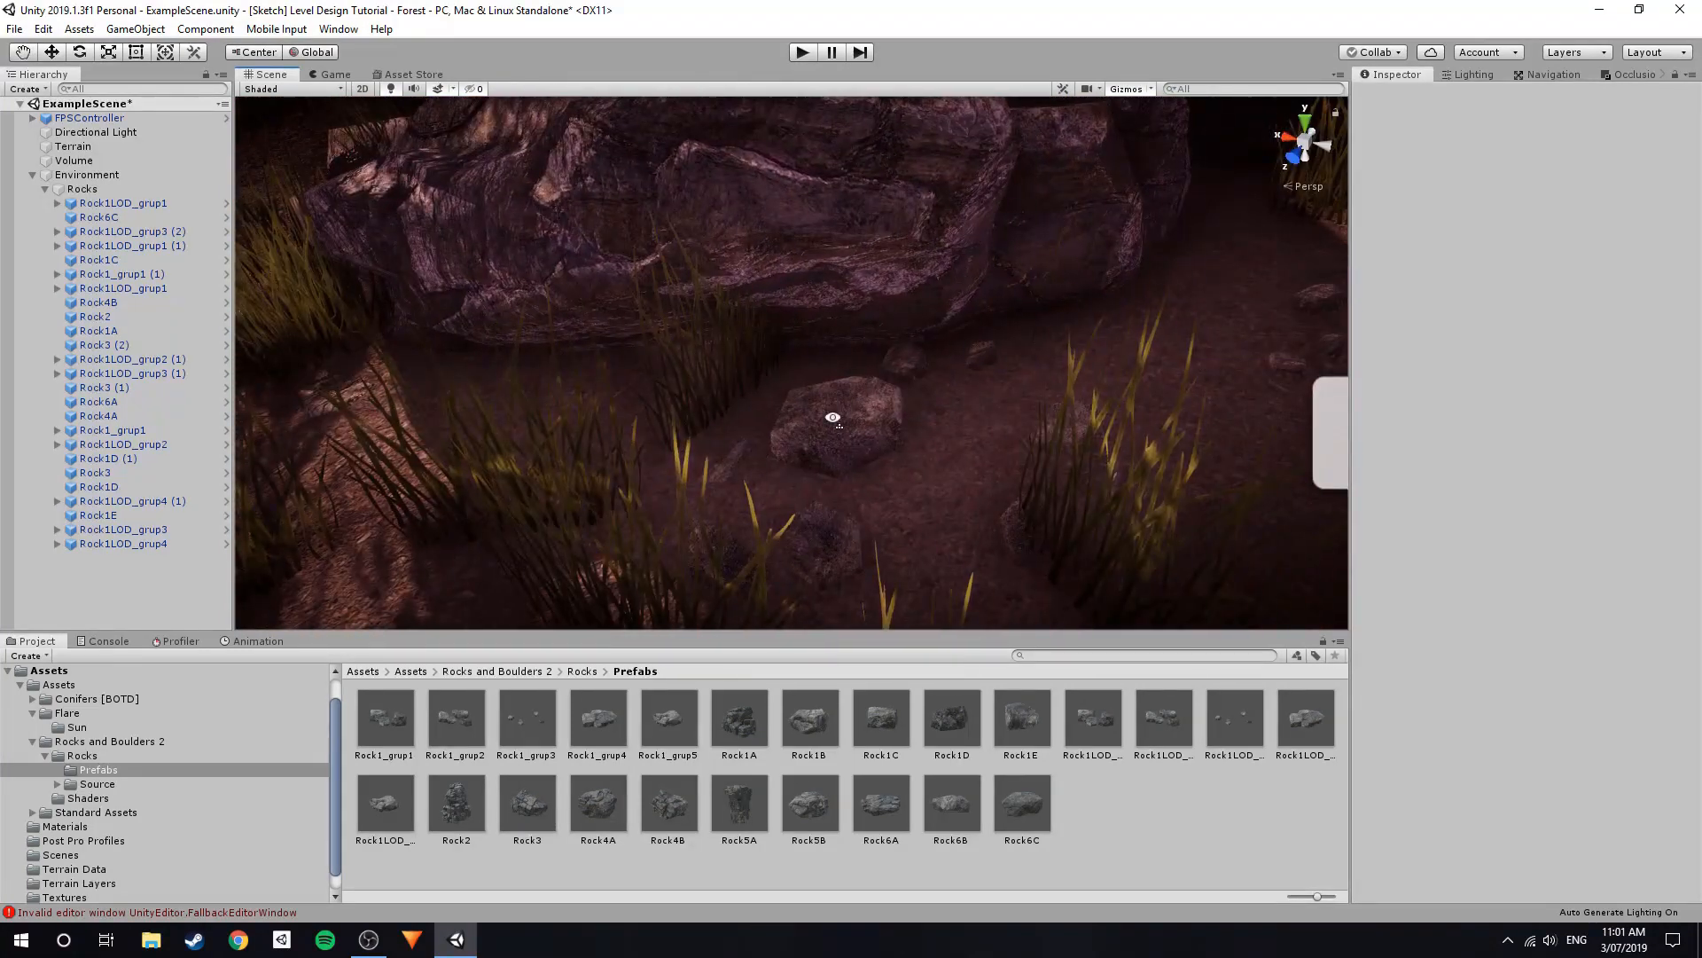
Reposition the small Rock1E rock of the Rock1LOD_grup1 (1) group beside the larger stone.
click(795, 427)
click(1174, 813)
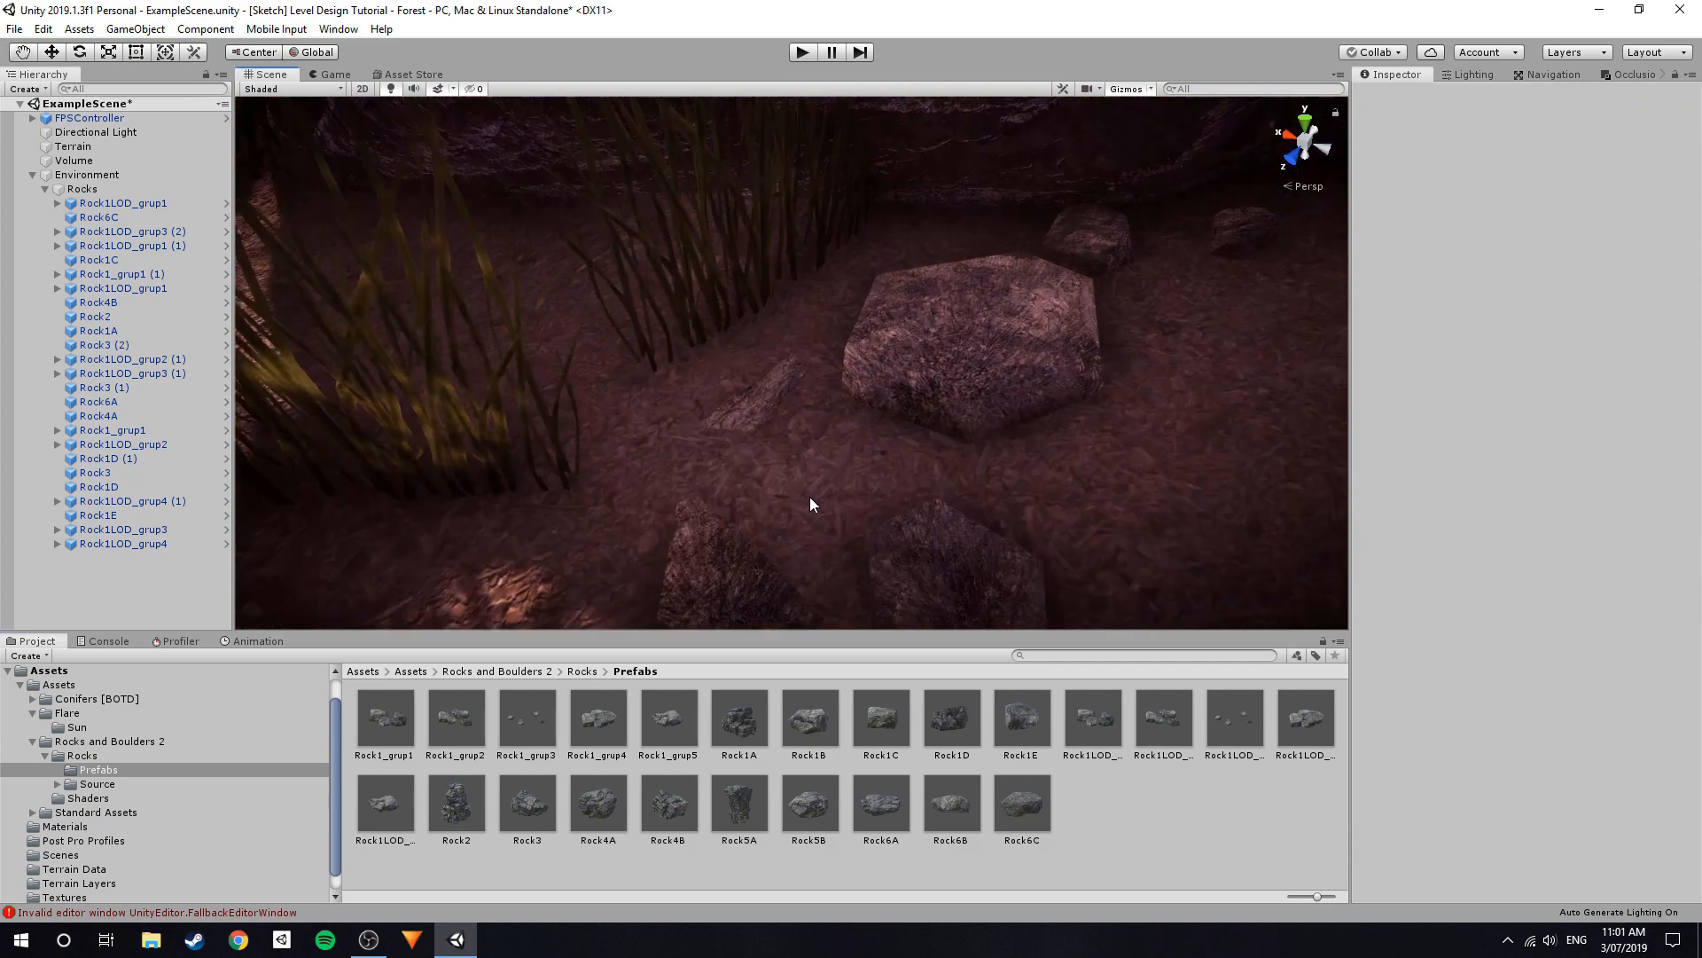
click(747, 424)
click(743, 417)
key(w)
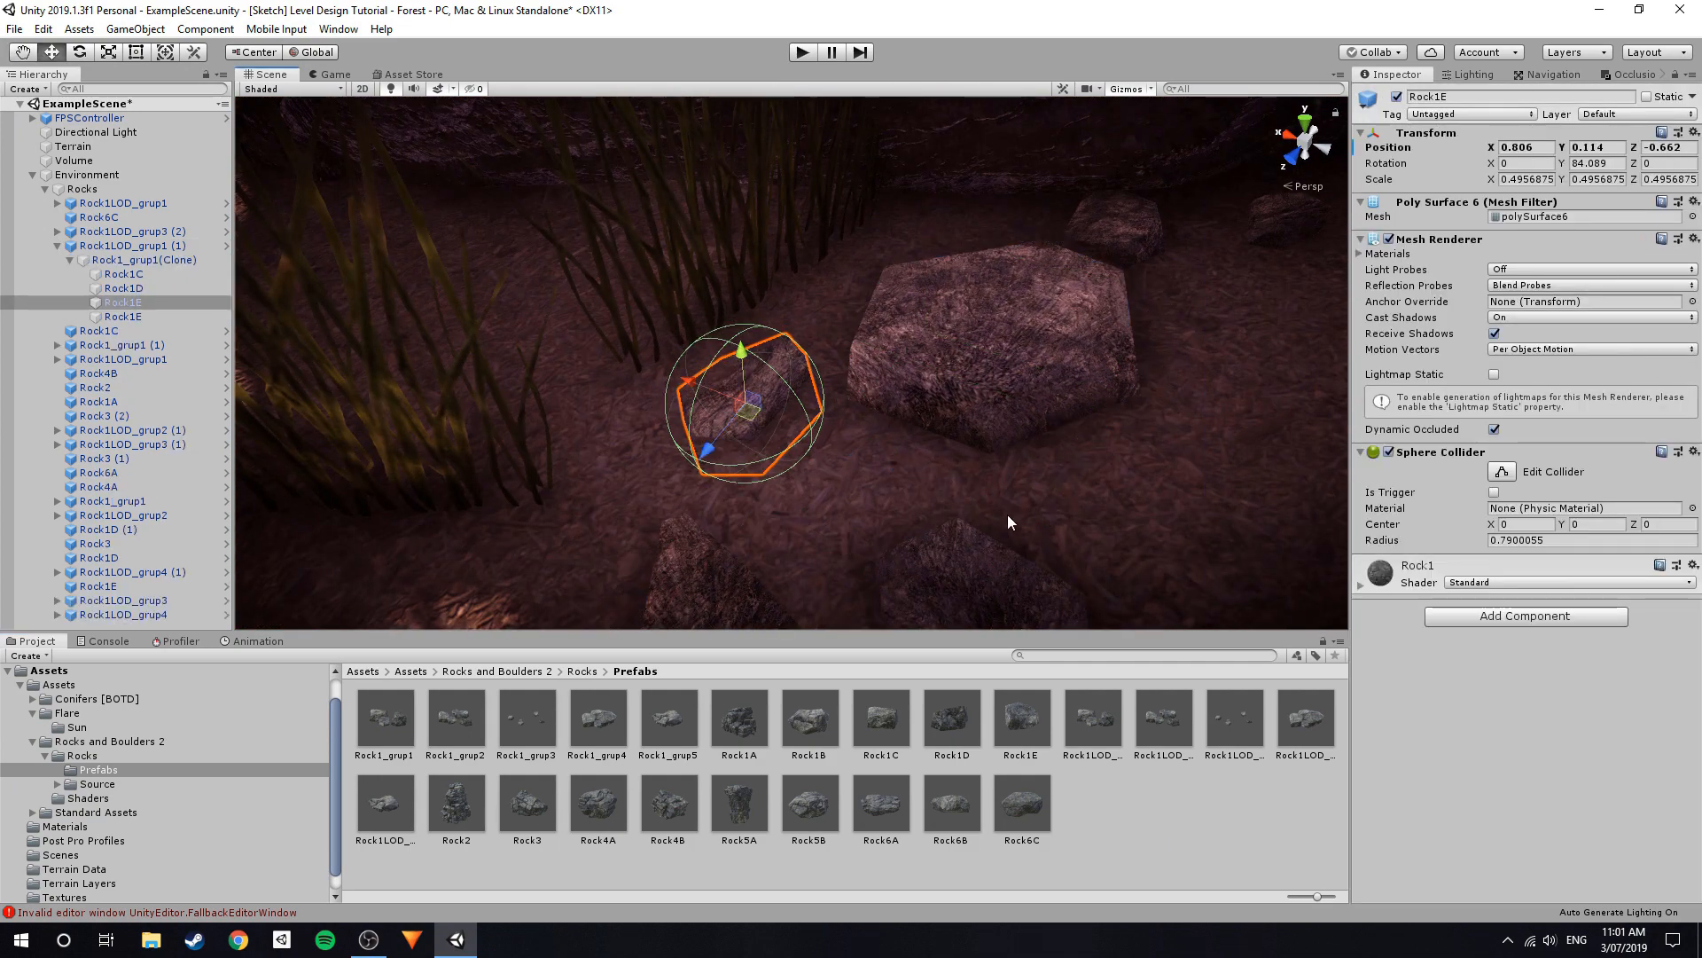
Try out a Rock3 boulder scaled to about 0.75, rotated and sunk into the open dunes, and delete it.
right_drag(947, 568, 564, 712)
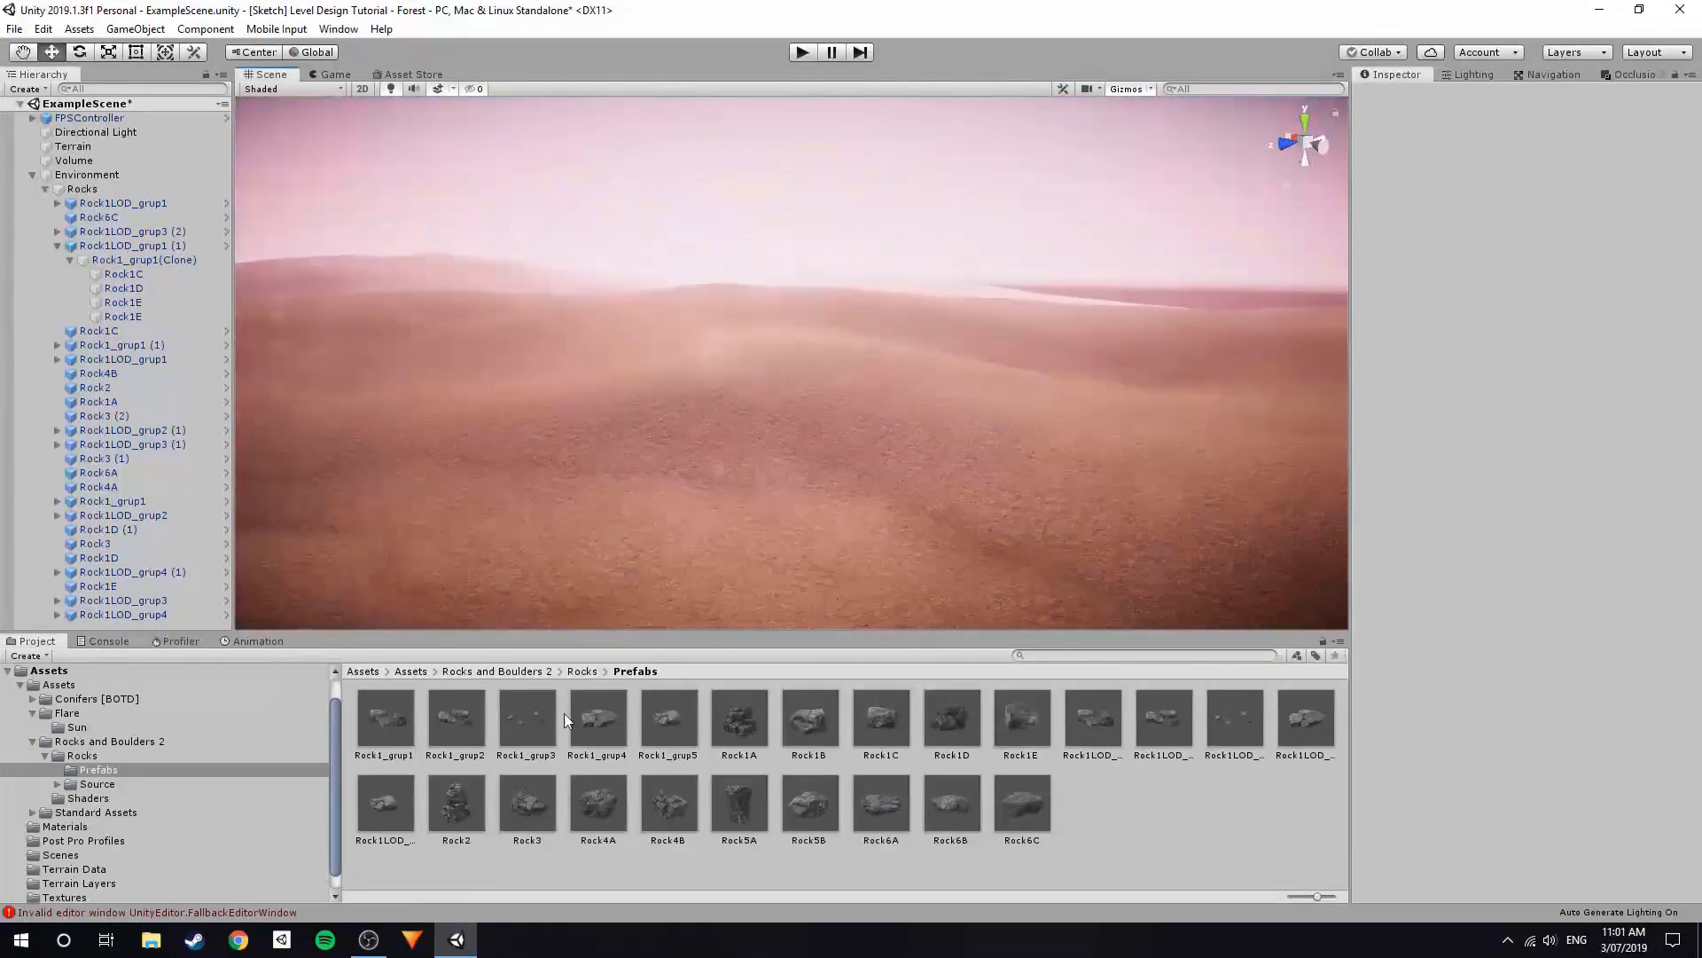
drag(519, 791, 771, 465)
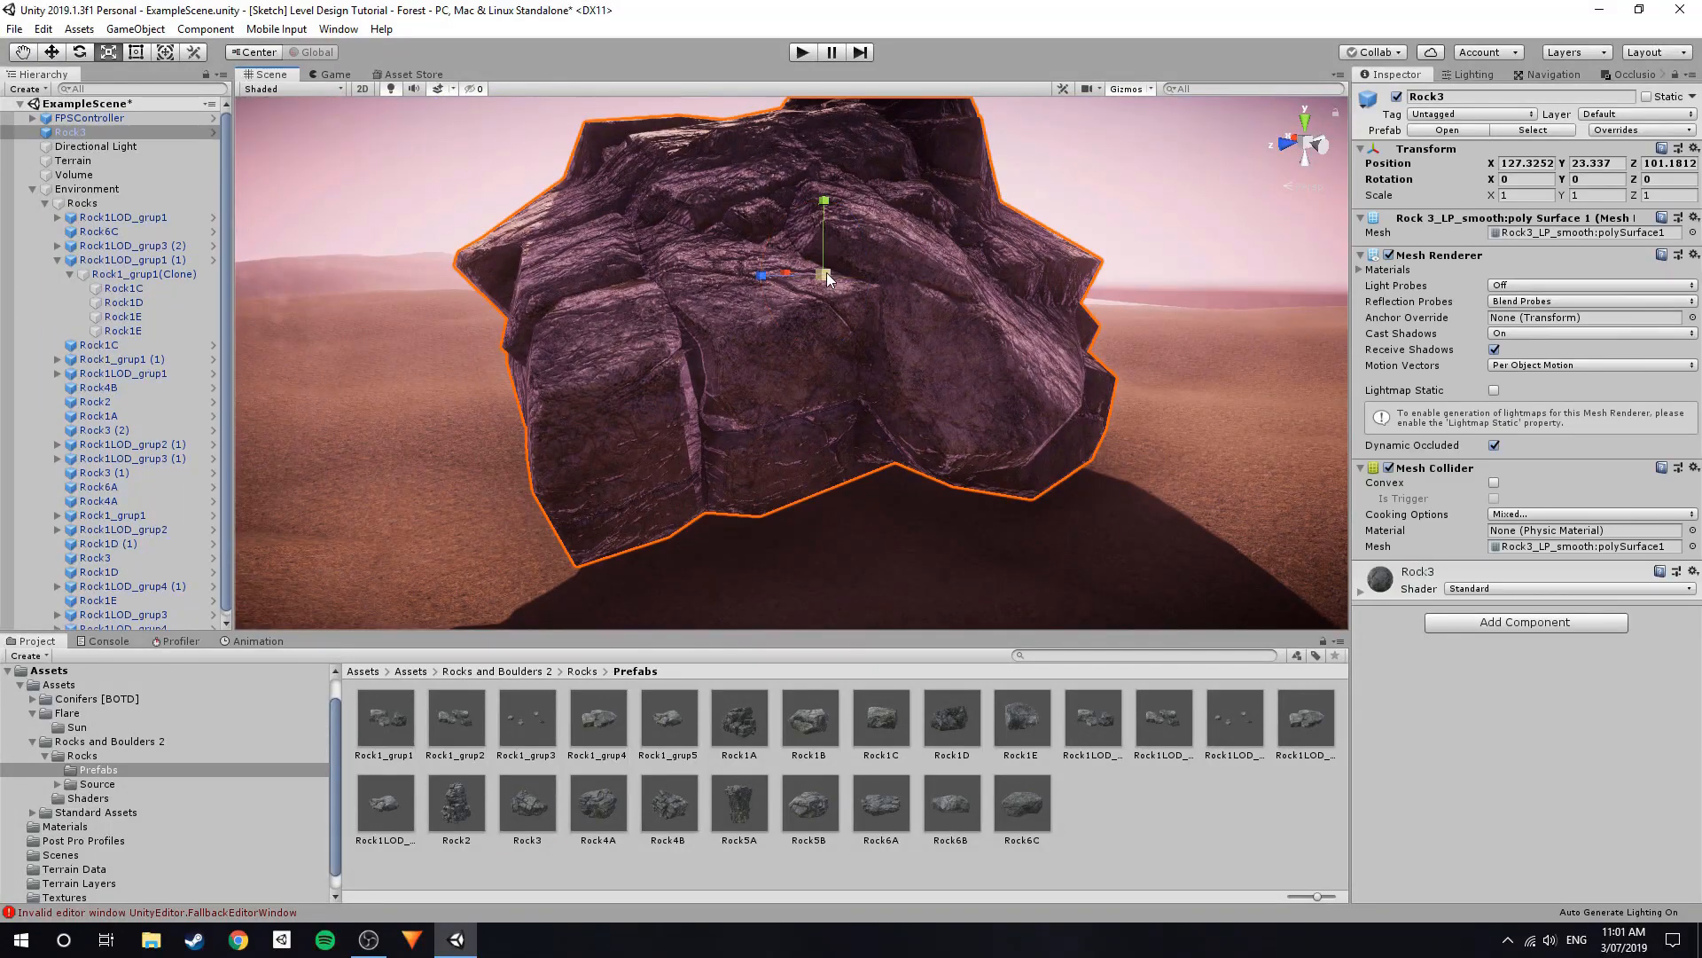
drag(836, 216, 847, 348)
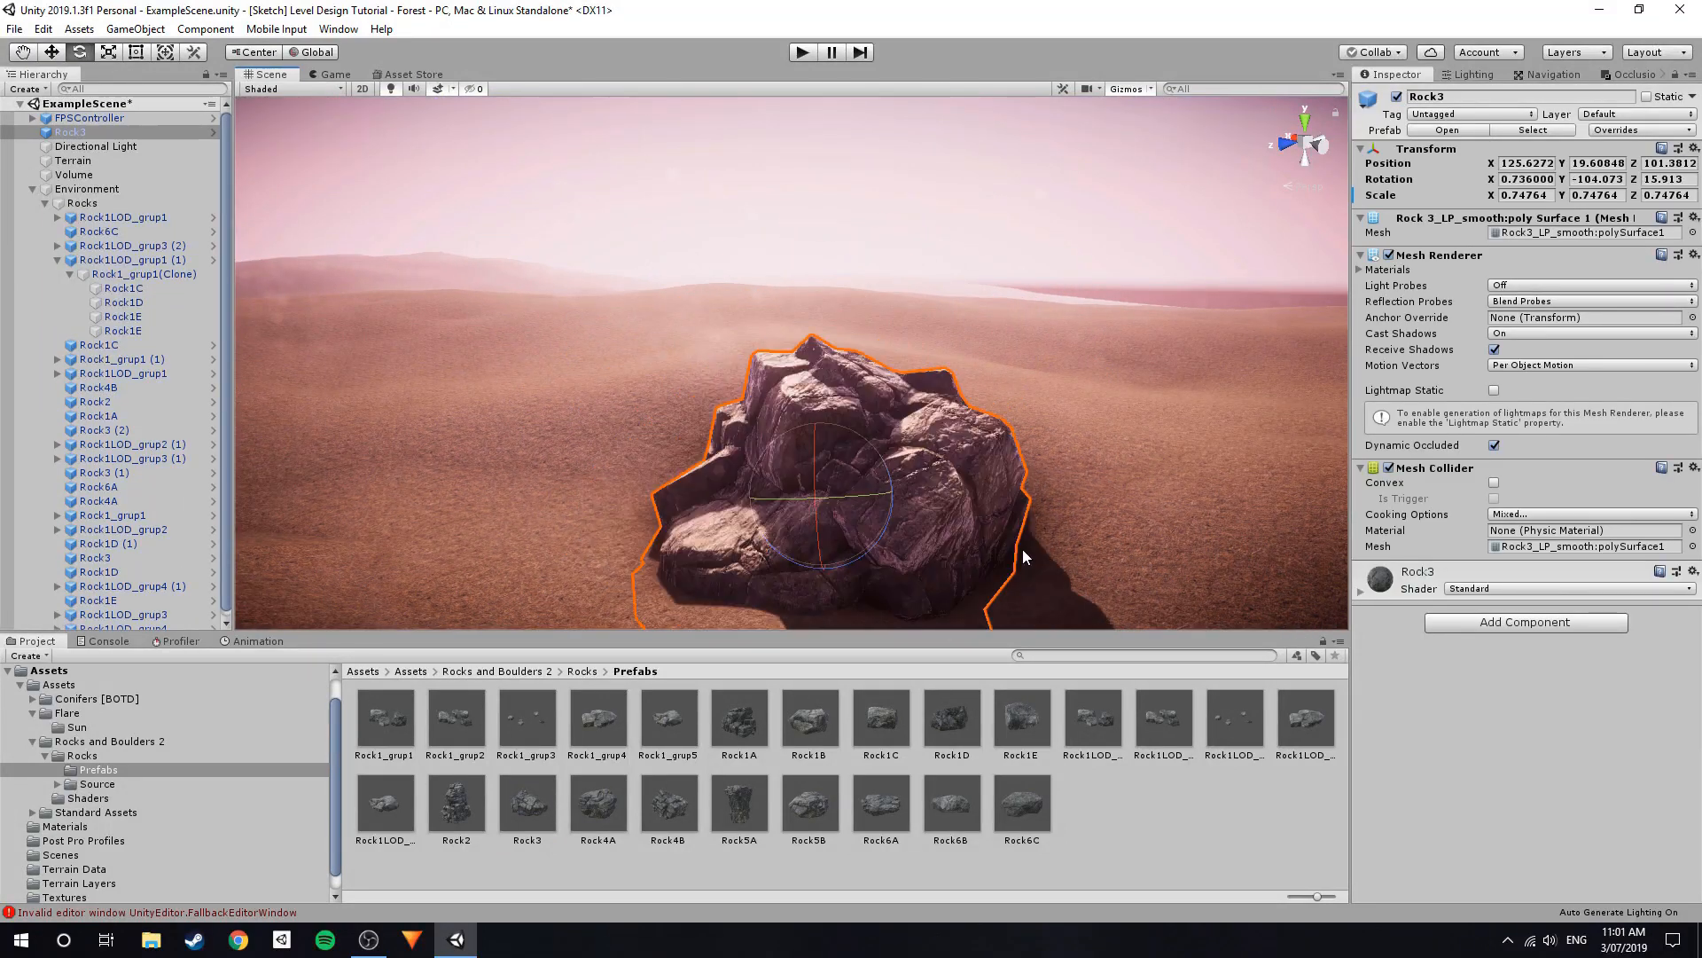
drag(961, 557, 955, 551)
click(1115, 805)
key(a)
right_drag(667, 512, 790, 344)
click(826, 429)
key(Delete)
Collapse the Environment group in the scene hierarchy.
key(w)
mouse_move(922, 284)
right_down()
mouse_move(867, 350)
mouse_move(923, 346)
mouse_move(887, 289)
mouse_move(833, 376)
mouse_move(982, 387)
mouse_move(922, 346)
mouse_move(898, 444)
mouse_move(897, 408)
mouse_move(794, 466)
mouse_move(599, 407)
mouse_move(905, 342)
mouse_move(804, 350)
right_up()
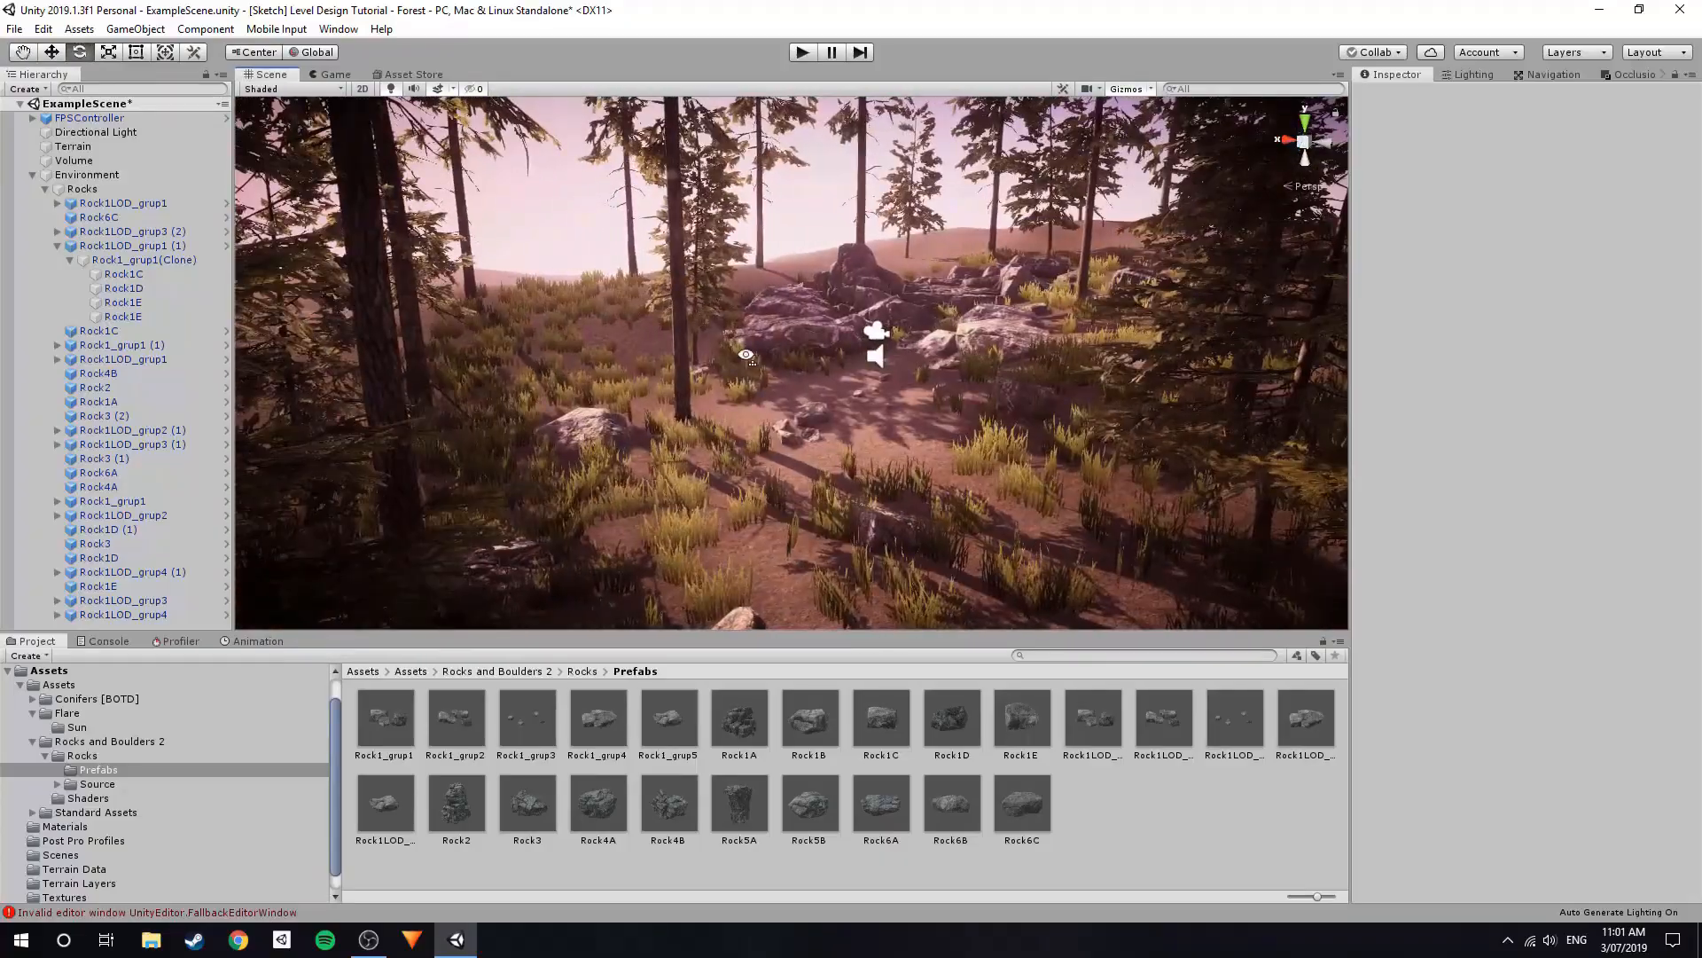
click(43, 189)
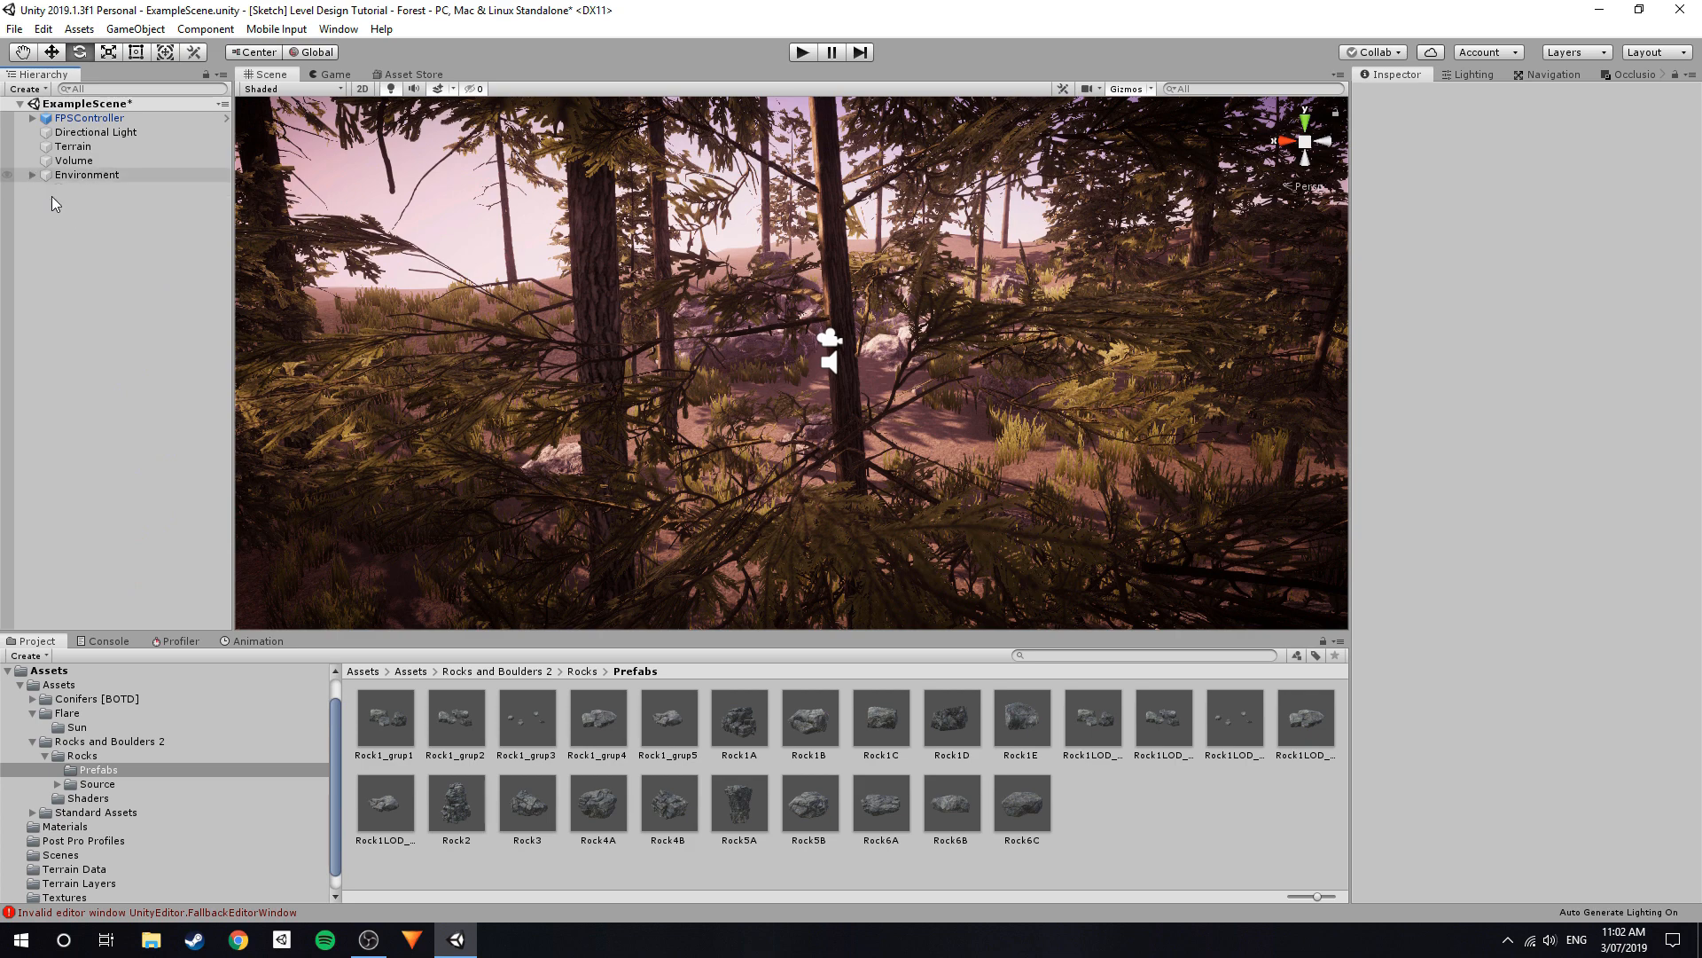
Inspect the clearing's ground, rocks and surrounding grass from close up and from above.
right_drag(757, 419, 917, 358)
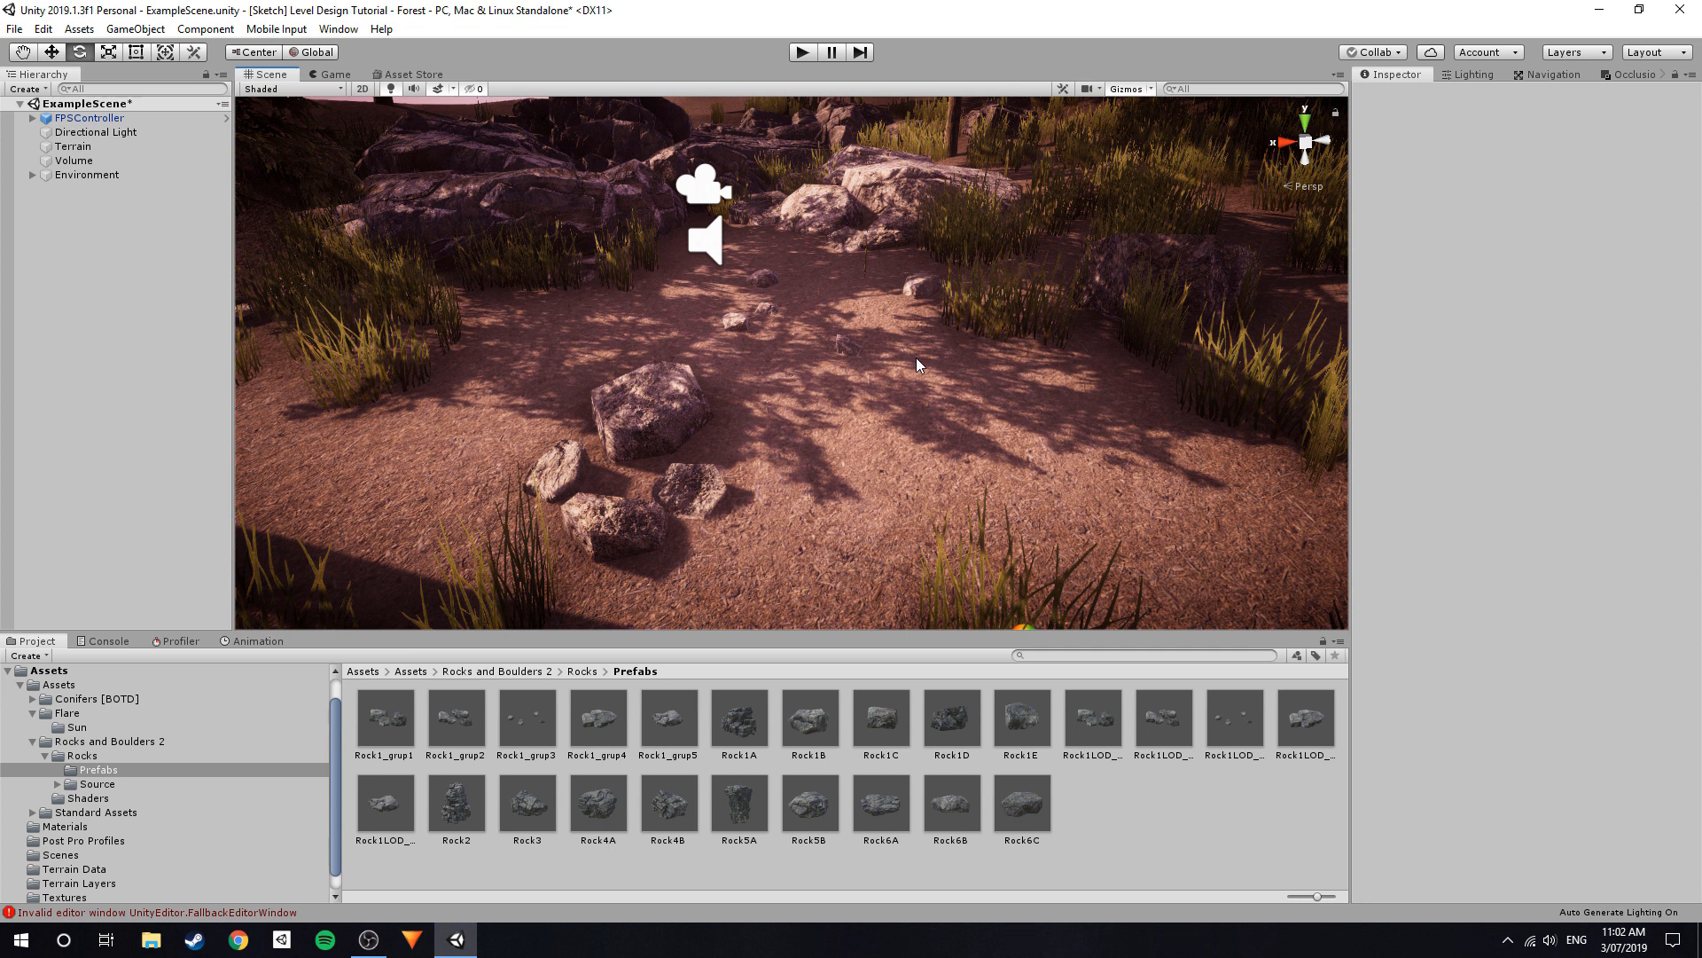
right_drag(937, 333, 829, 345)
right_drag(699, 394, 665, 417)
key(s)
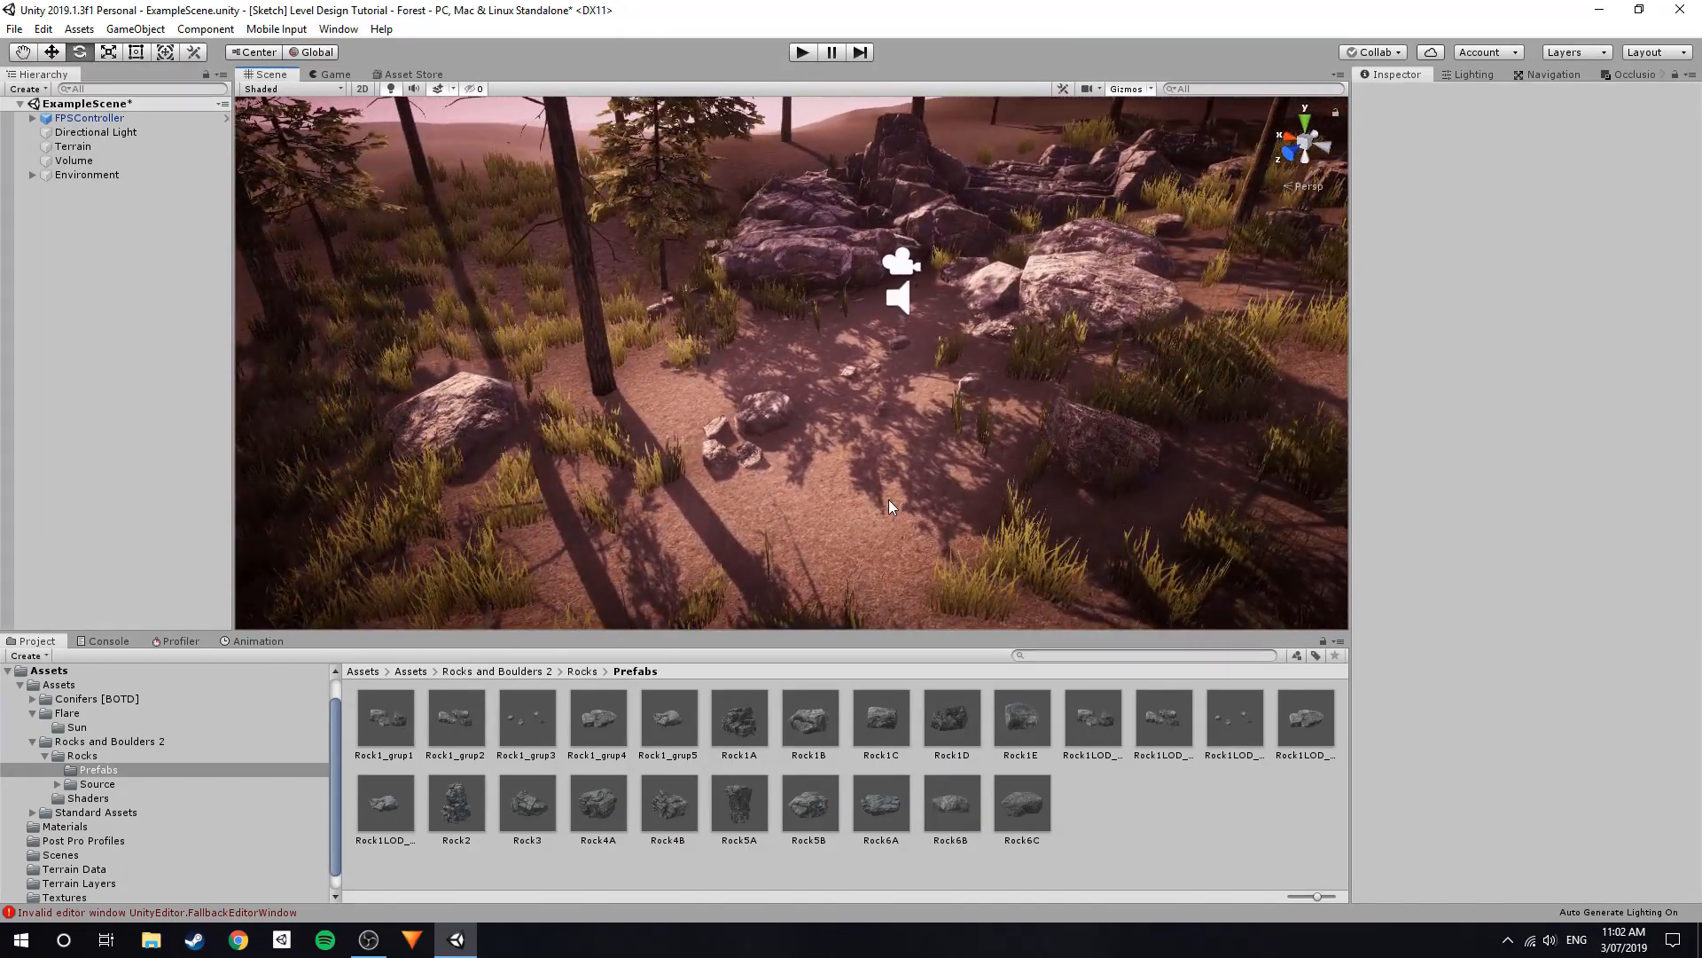
click(891, 503)
click(192, 354)
right_drag(553, 357, 727, 391)
key(a)
right_drag(850, 393, 795, 391)
key(w)
Select the terrain and set it to Paint Texture with the Forest Ground layer.
click(854, 383)
click(1499, 222)
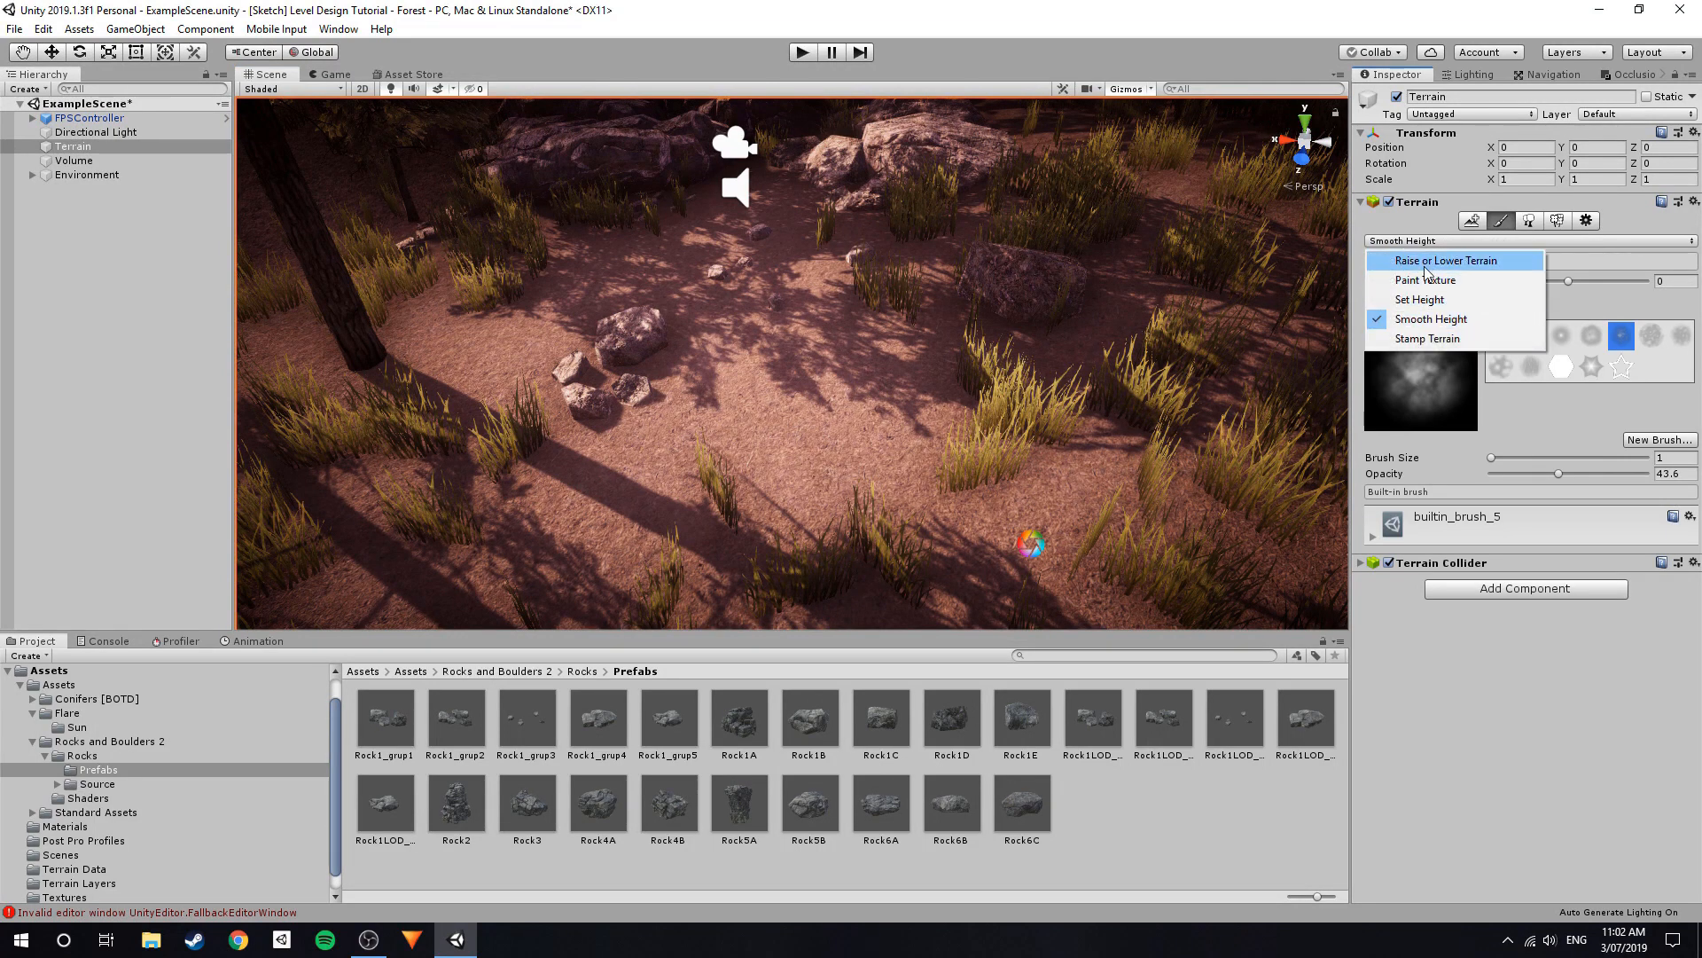
click(1427, 281)
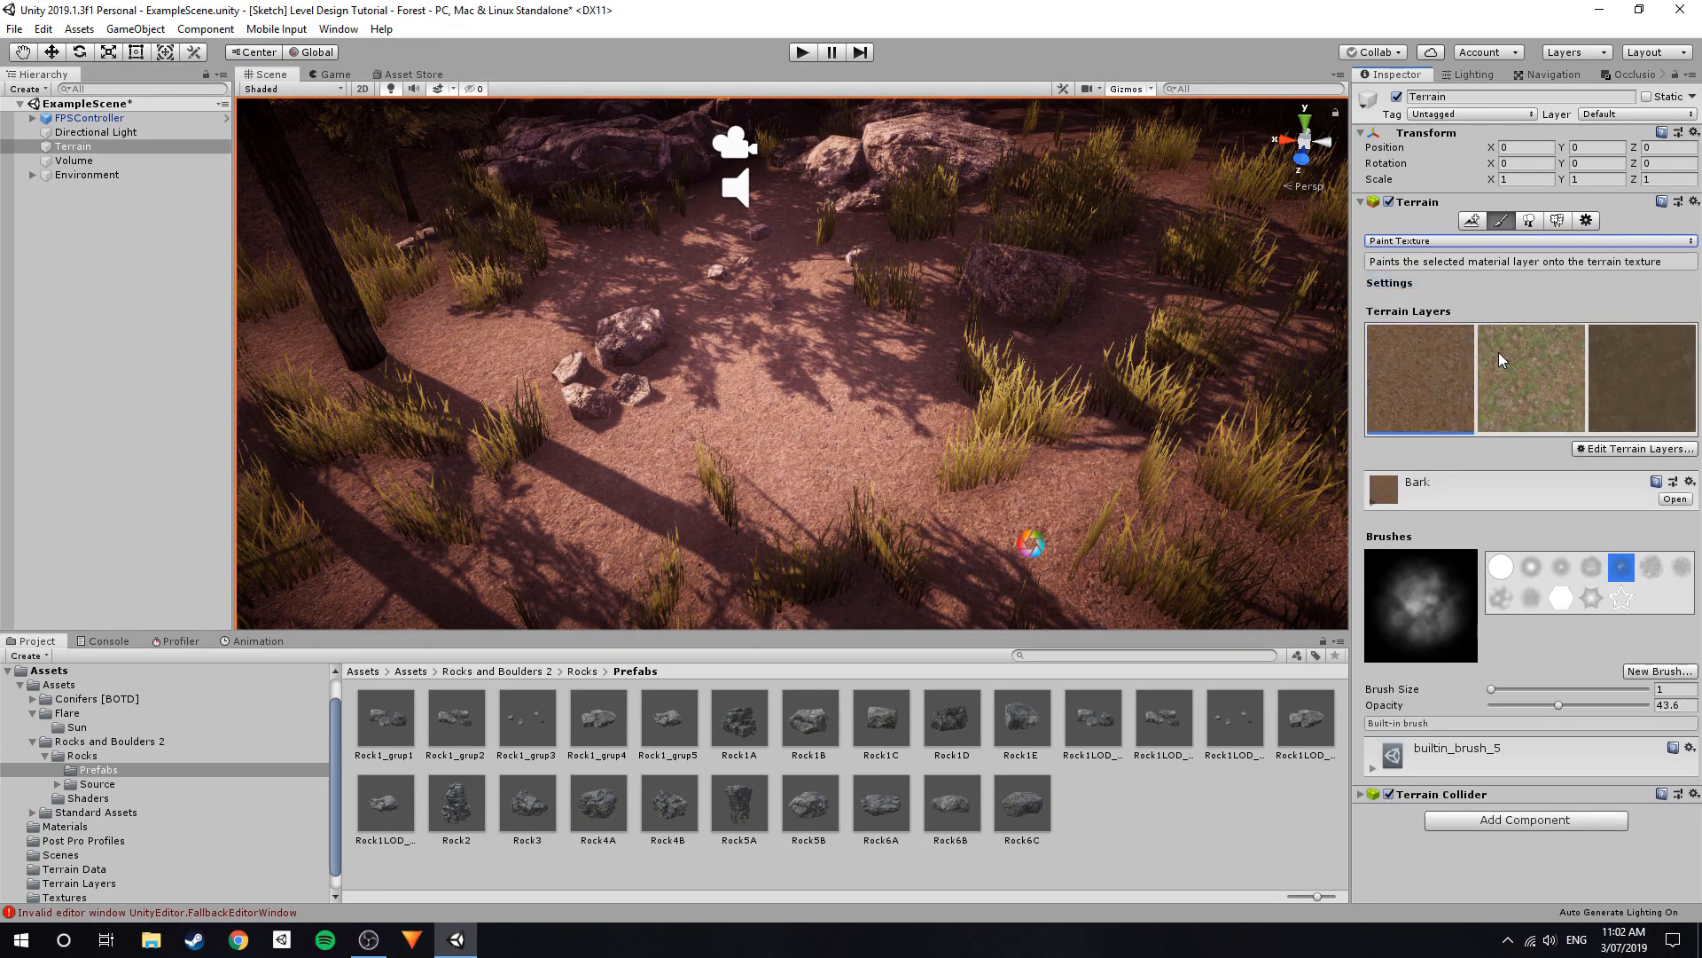
key(s)
right_drag(834, 310, 769, 297)
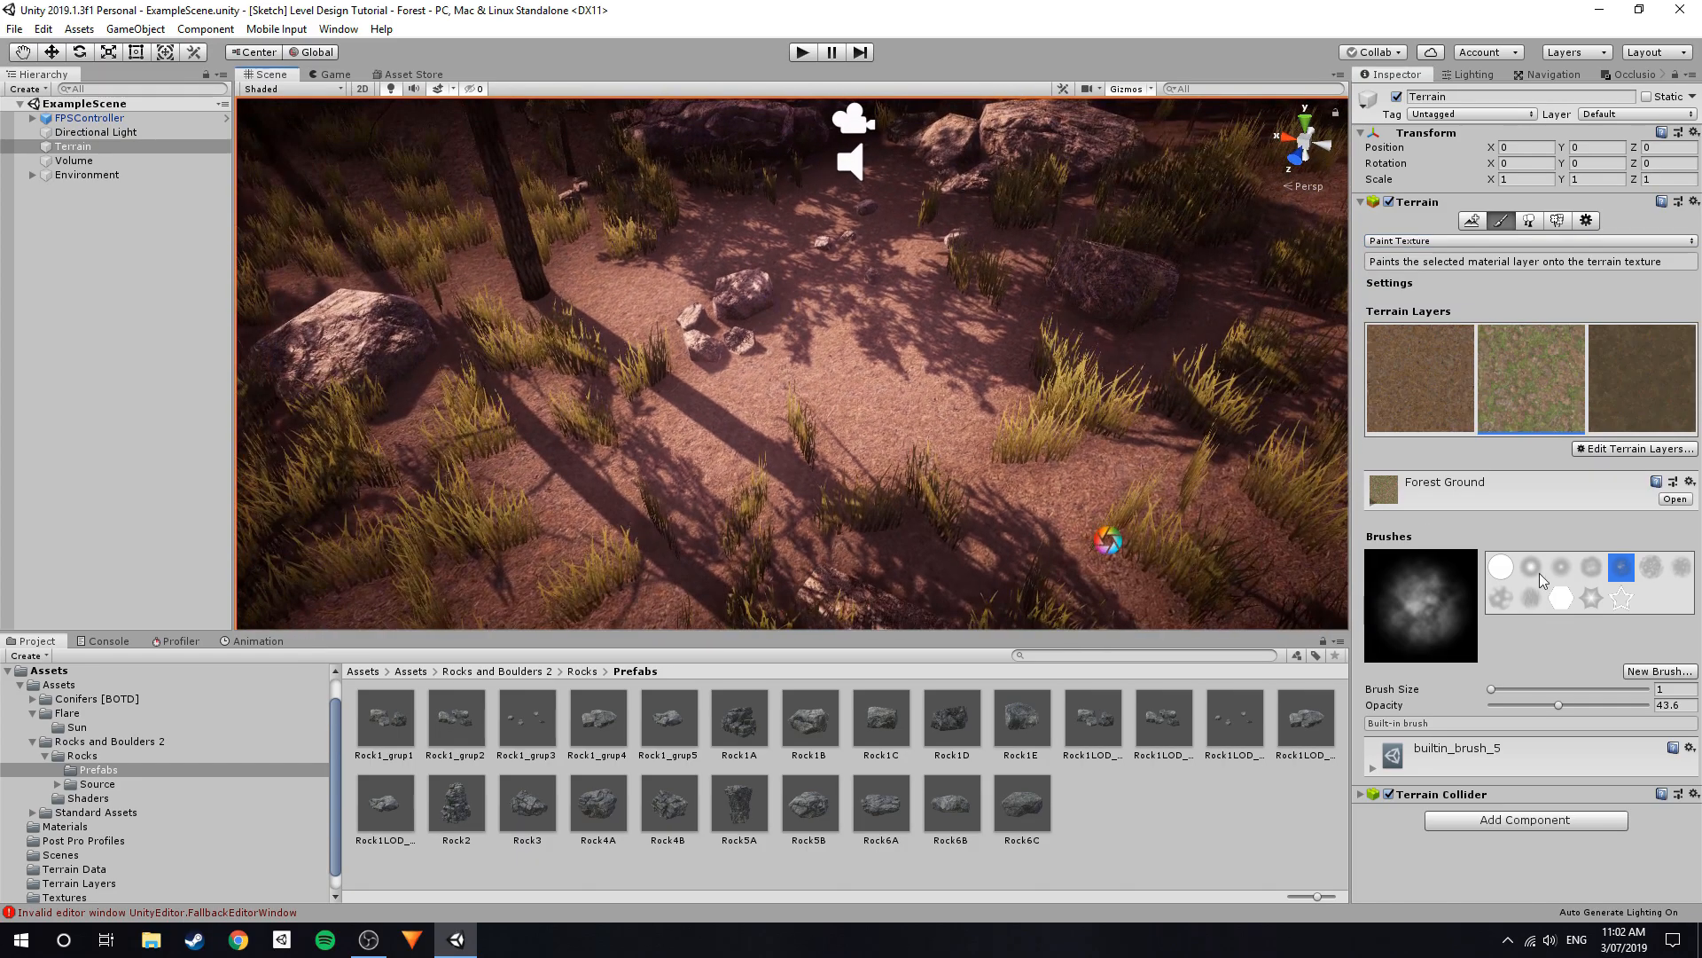
Set the texture brush size to 5 for painting the clearing.
click(1509, 688)
key(w)
mouse_move(729, 470)
right_down()
mouse_move(735, 529)
mouse_move(812, 548)
right_up()
click(1495, 689)
key(s)
right_drag(972, 446, 858, 443)
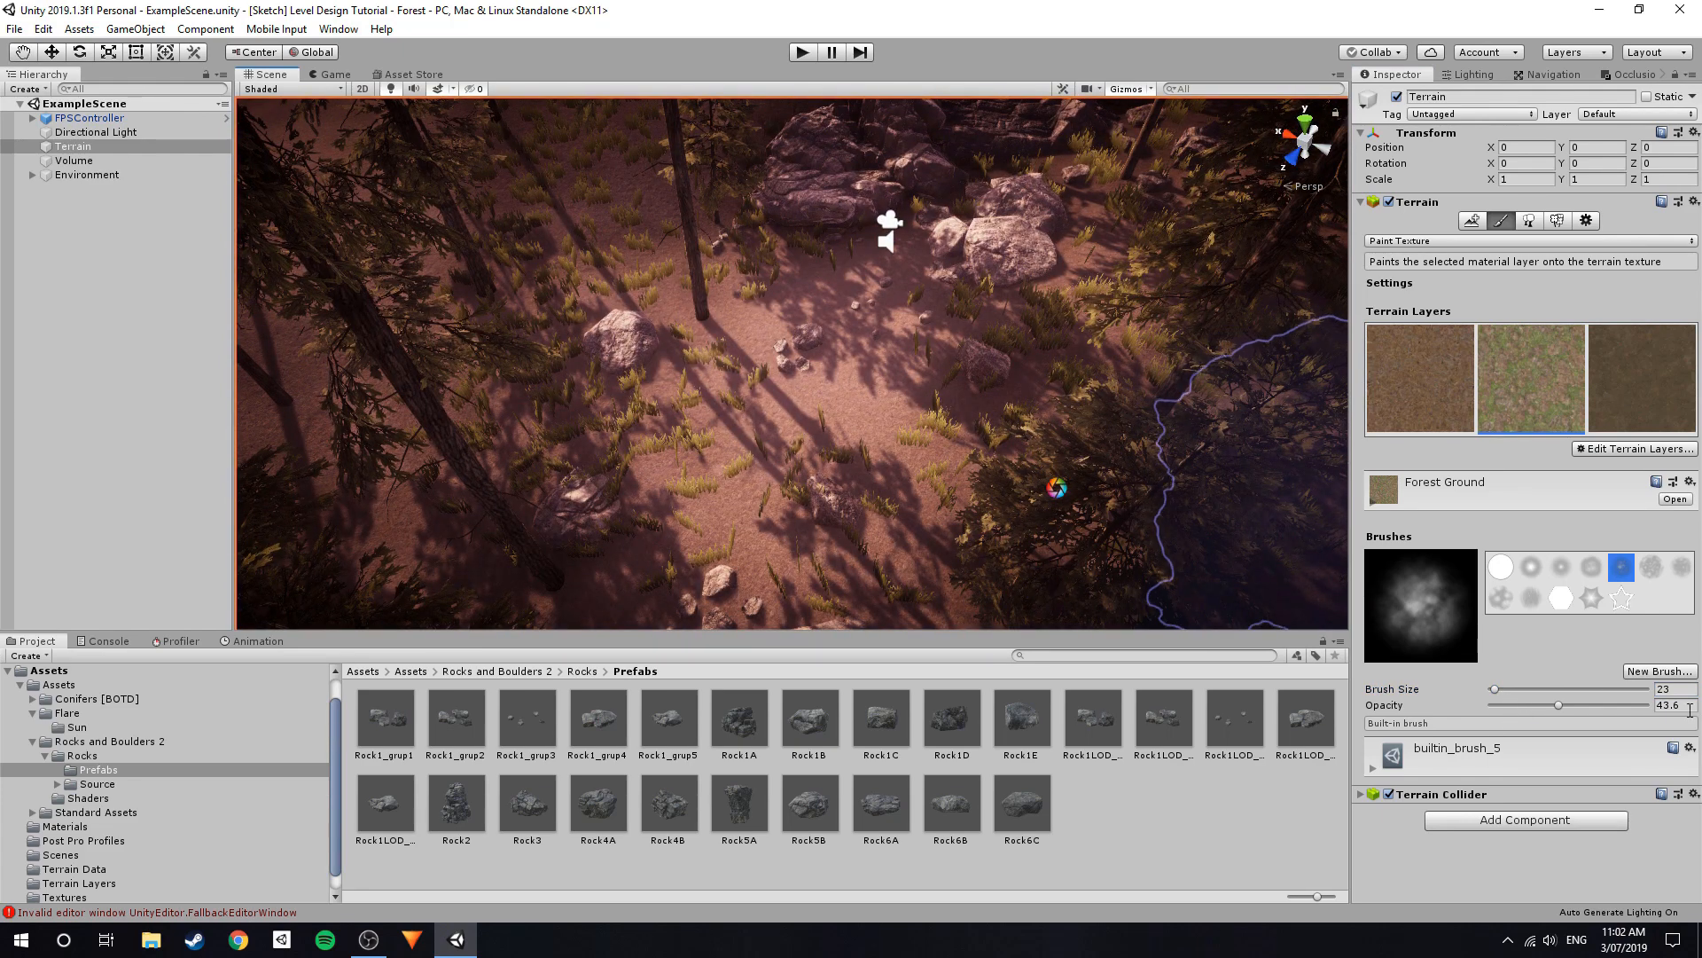
click(1492, 689)
Paint the Forest Ground texture over the clearing floor near the small rocks.
key(w)
right_drag(838, 380, 843, 372)
mouse_move(820, 408)
mouse_down()
mouse_move(787, 411)
mouse_move(723, 319)
mouse_up()
key(w)
mouse_move(755, 291)
right_down()
mouse_move(806, 266)
mouse_move(809, 236)
mouse_move(913, 302)
mouse_move(970, 402)
right_up()
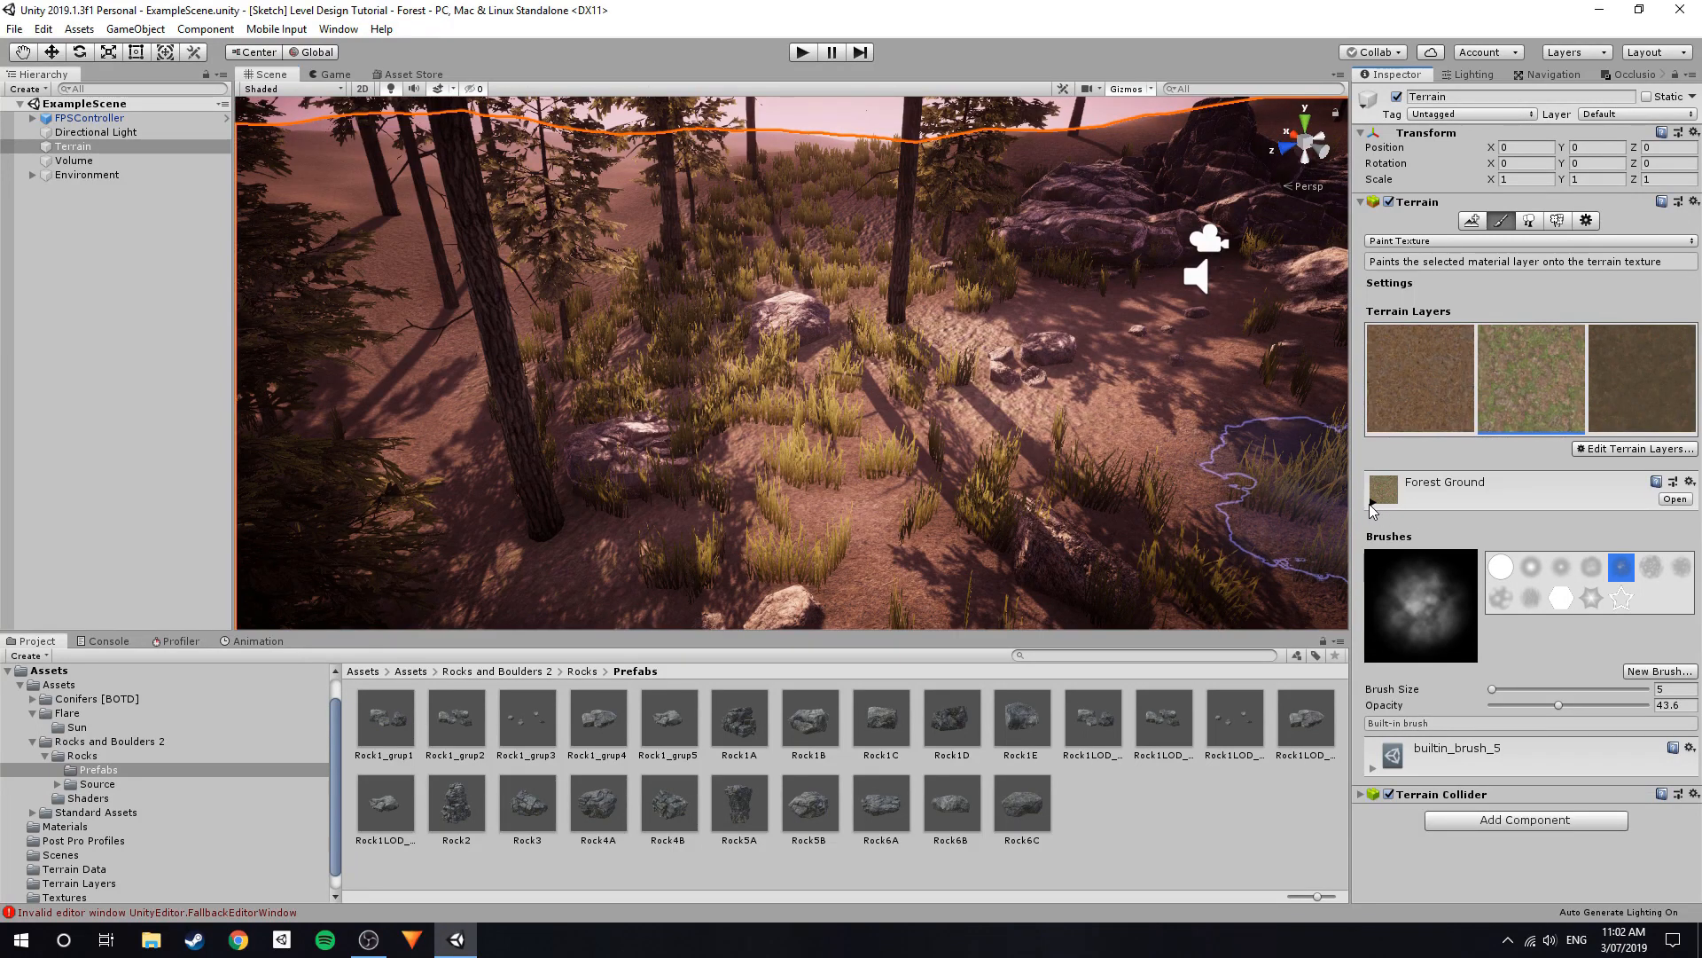
Set the Forest Ground layer's Metallic to 0.171 and its Smoothness to 0.
click(1373, 502)
drag(1529, 740, 1625, 738)
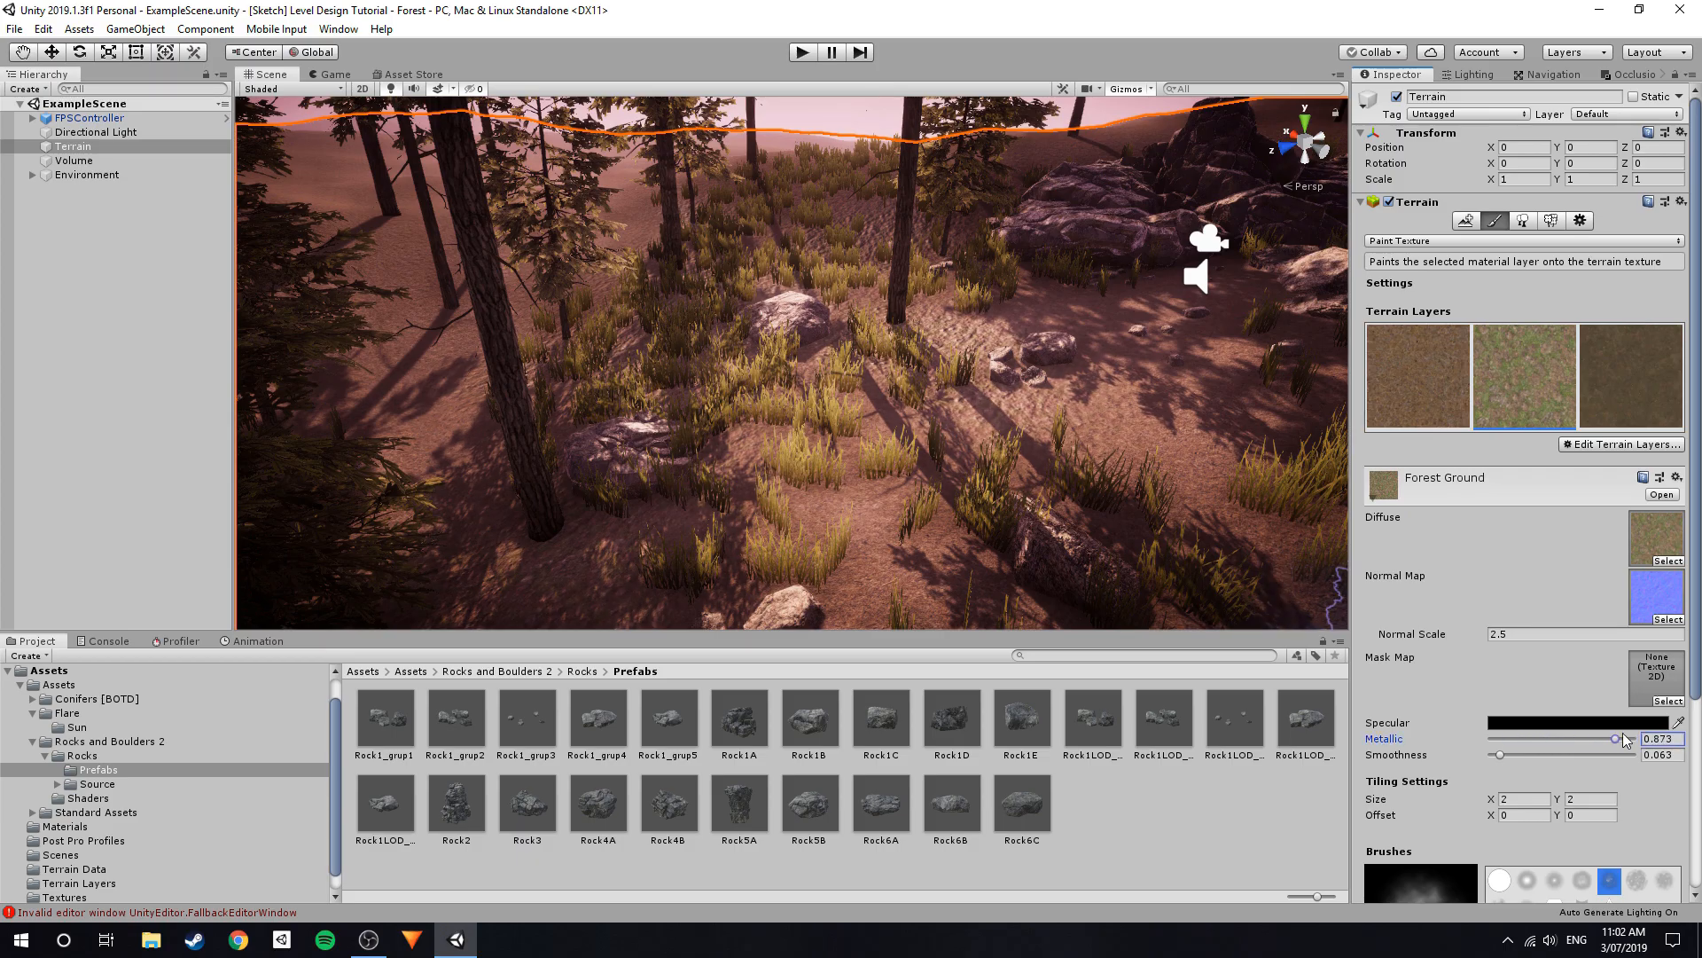
key(w)
right_drag(949, 398, 914, 337)
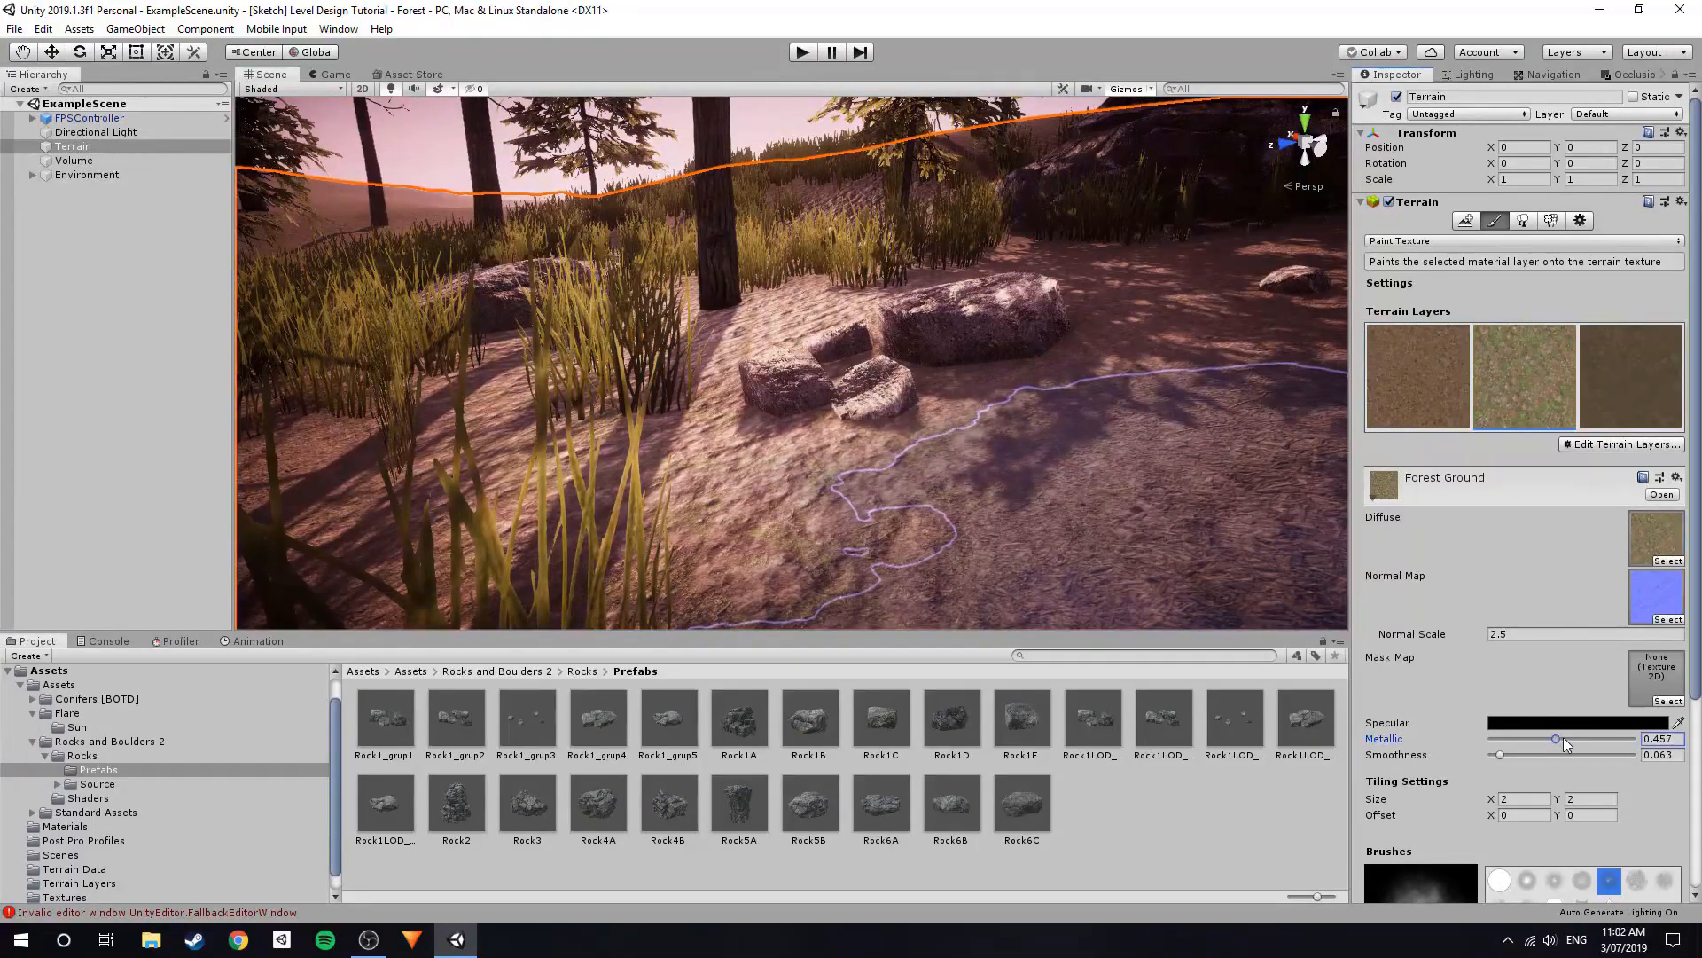
mouse_move(1619, 740)
mouse_down()
mouse_move(1641, 740)
mouse_move(1514, 739)
mouse_up()
Paint Forest Ground strokes across the ground between the rocks and grass around the clearing.
right_drag(931, 461, 1028, 386)
drag(1039, 420, 918, 359)
mouse_move(842, 329)
mouse_down()
mouse_move(808, 316)
mouse_move(869, 326)
mouse_up()
mouse_move(1131, 450)
right_down()
mouse_move(851, 538)
mouse_move(721, 381)
mouse_move(636, 334)
mouse_move(805, 220)
mouse_move(680, 282)
right_up()
mouse_move(677, 274)
mouse_down()
mouse_move(677, 213)
mouse_move(794, 174)
mouse_move(895, 182)
mouse_up()
right_drag(1029, 206, 940, 204)
mouse_move(918, 180)
mouse_down()
mouse_move(929, 147)
mouse_move(975, 169)
mouse_up()
mouse_move(1126, 215)
right_down()
mouse_move(1110, 238)
mouse_move(867, 181)
mouse_move(1028, 313)
mouse_move(923, 343)
mouse_move(920, 414)
right_up()
scroll(909, 449, up, 10)
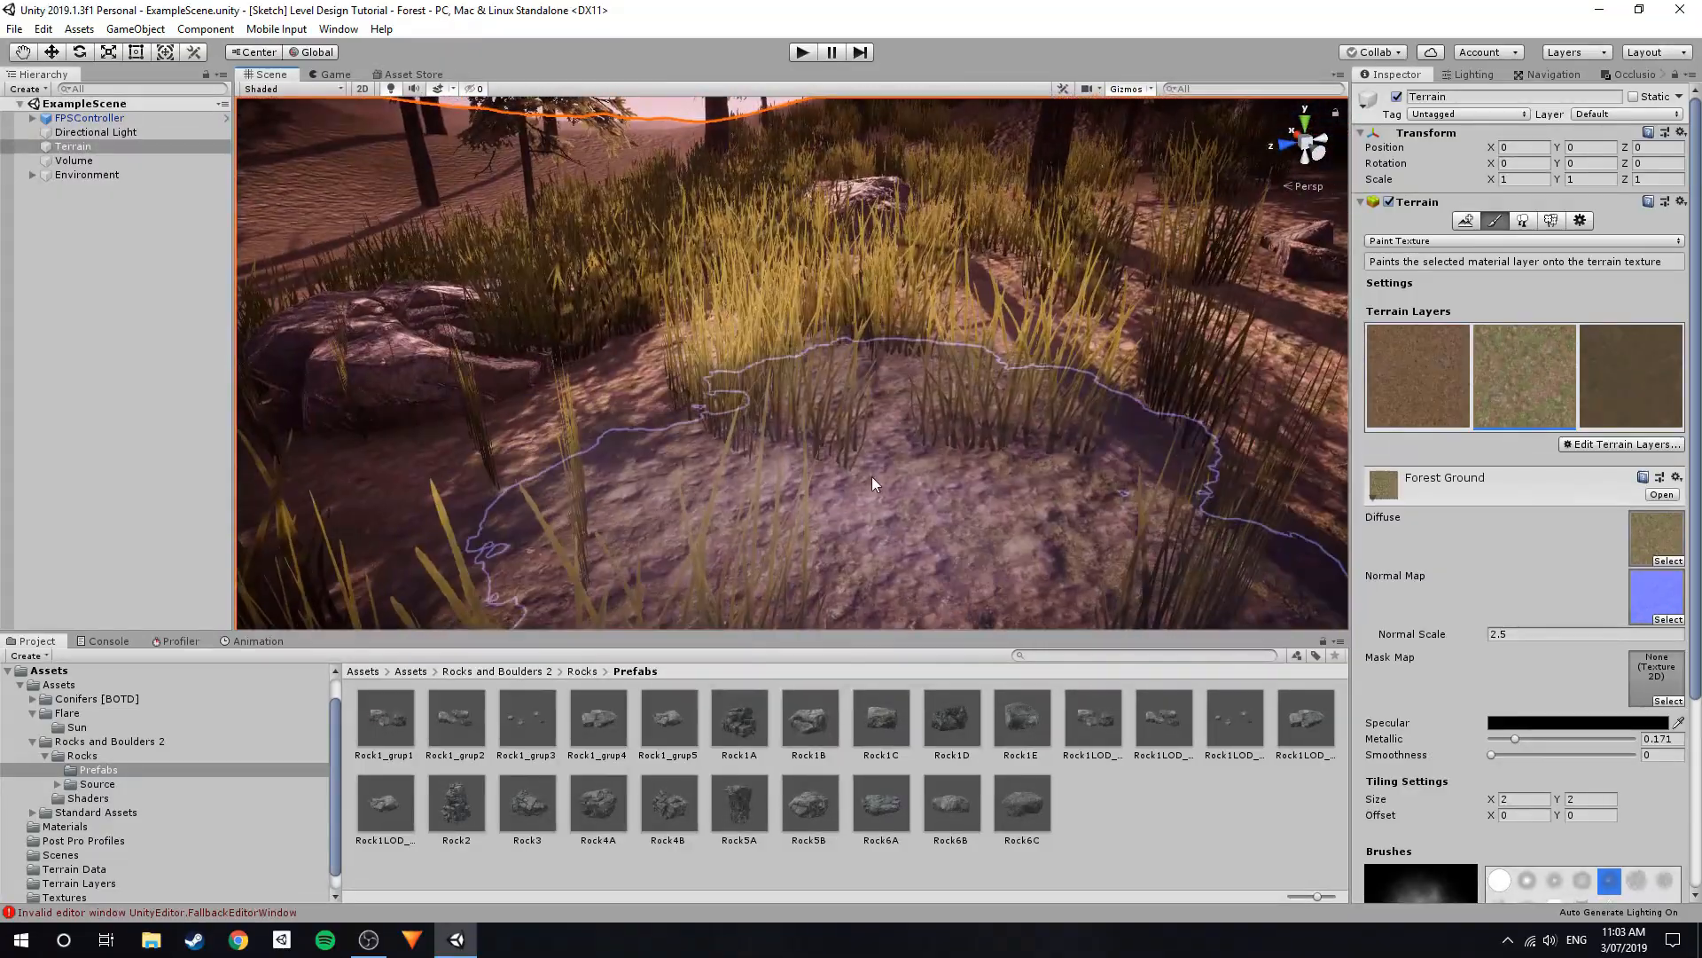
mouse_move(1082, 472)
right_down()
mouse_move(958, 414)
mouse_move(929, 304)
mouse_move(826, 353)
right_up()
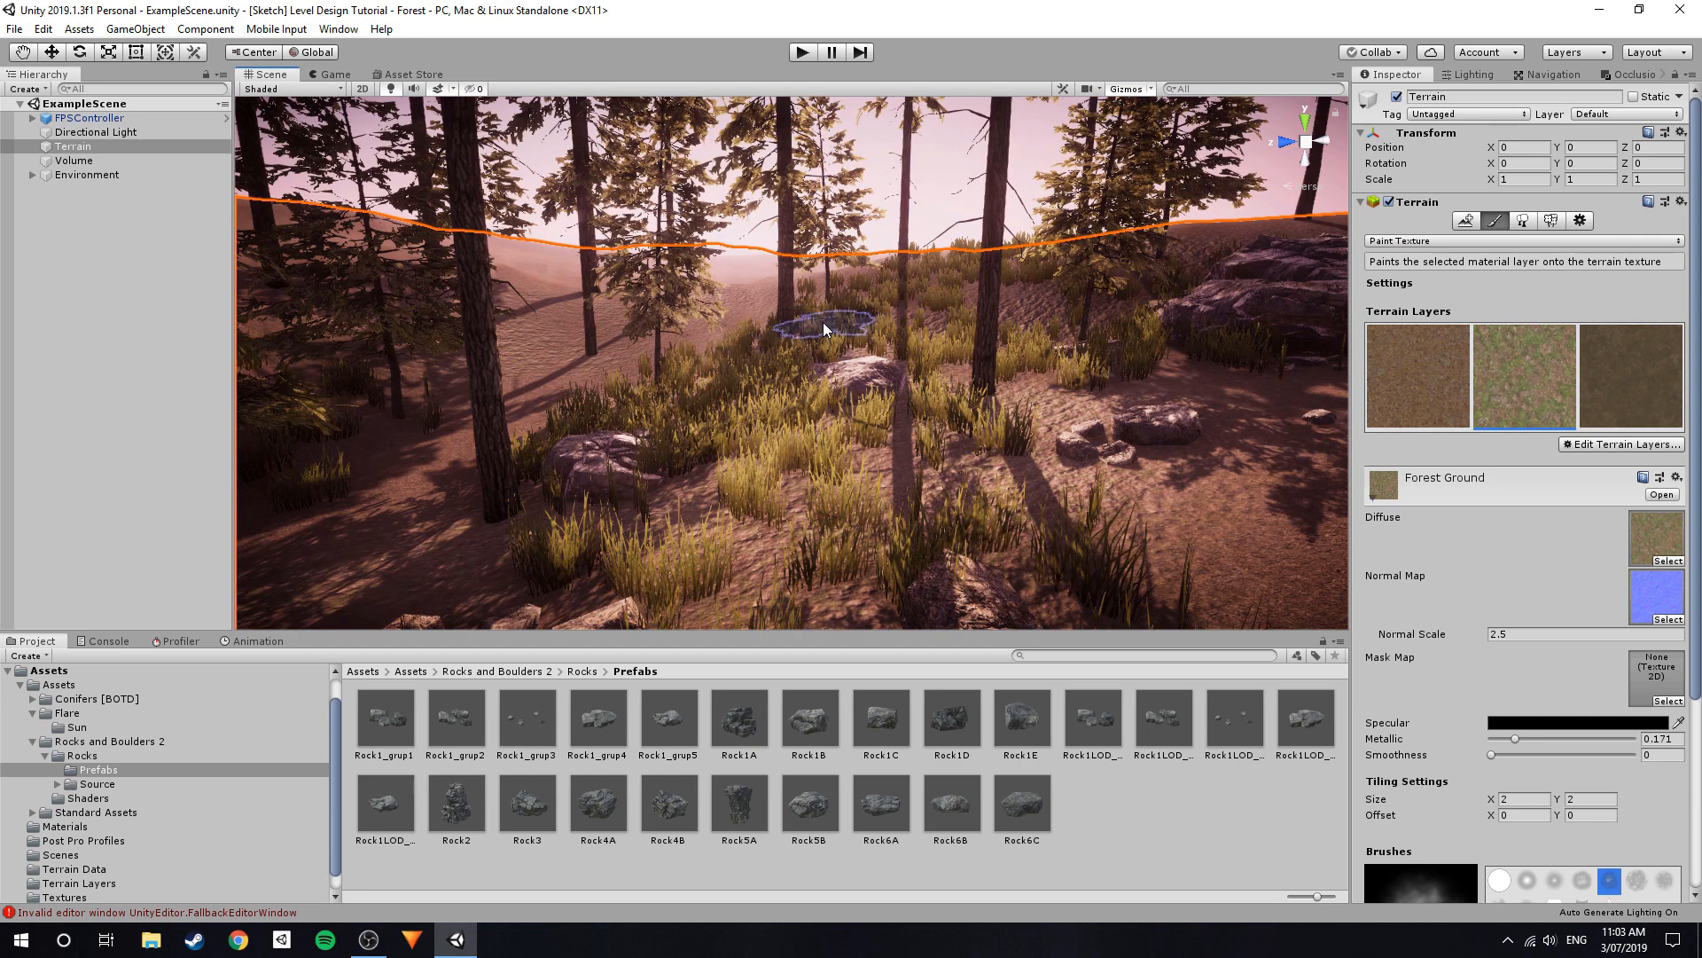
right_drag(718, 418, 1055, 392)
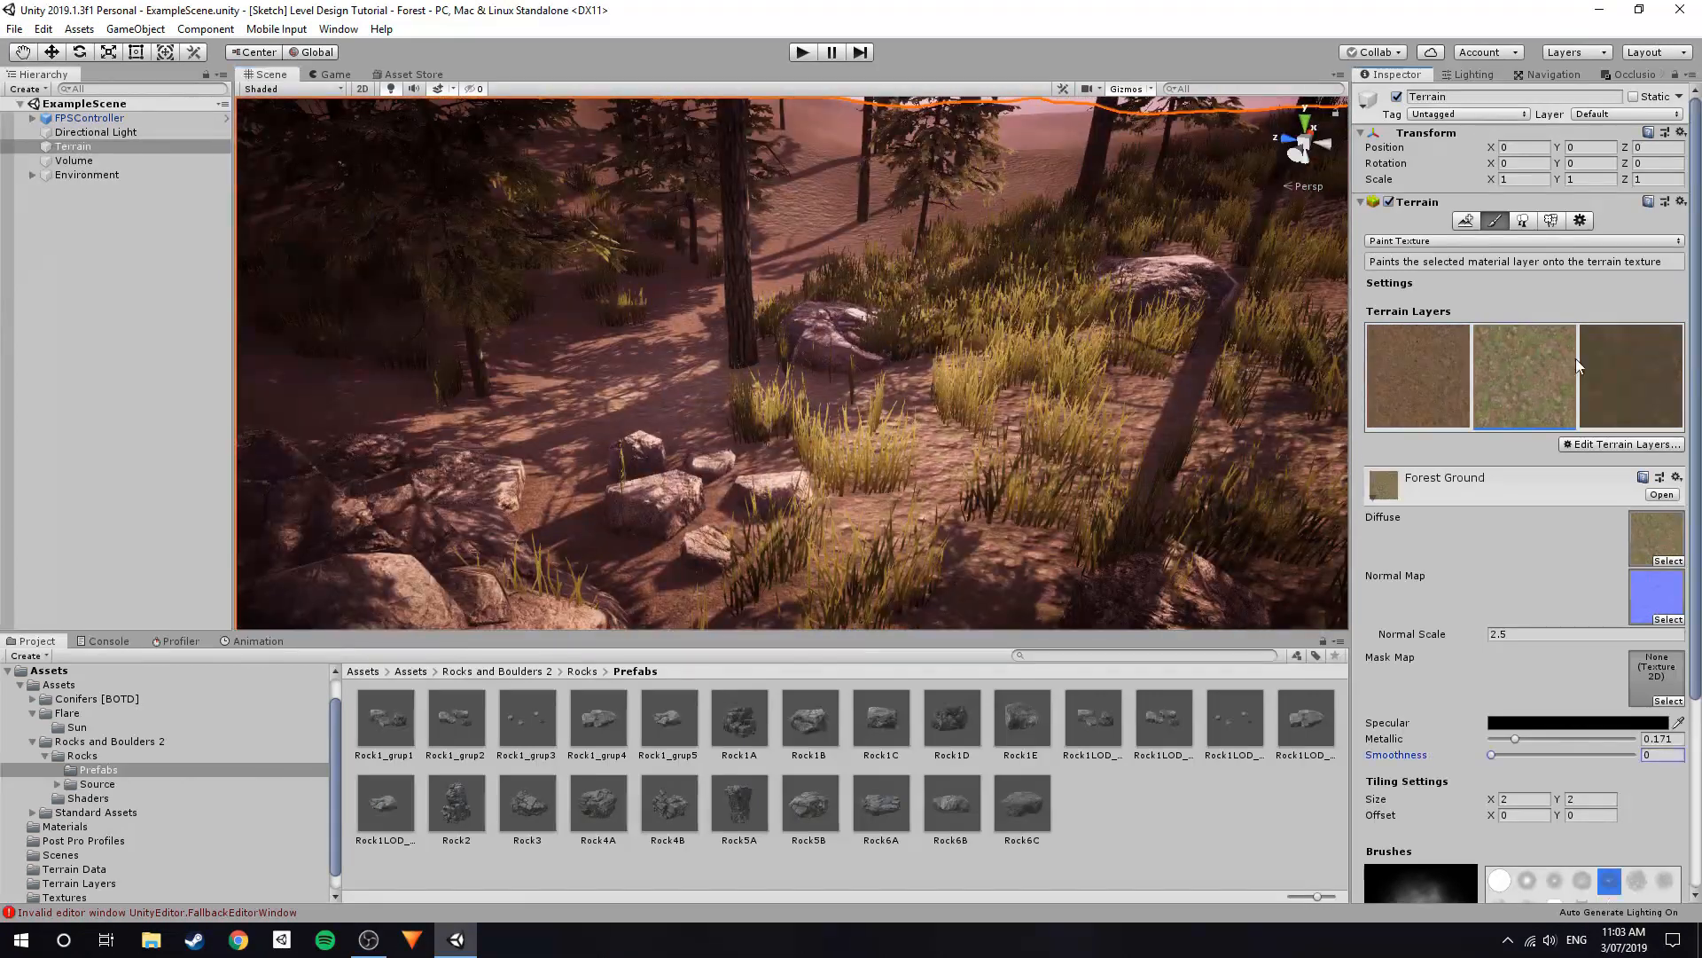
Dab more Forest Ground patches onto the bare ground between the trees and rocks.
right_drag(735, 378, 667, 441)
click(654, 441)
click(713, 292)
mouse_move(782, 257)
right_down()
mouse_move(802, 121)
mouse_move(865, 301)
right_up()
click(866, 357)
click(1067, 356)
mouse_move(1059, 368)
right_down()
mouse_move(969, 417)
mouse_move(927, 234)
mouse_move(1007, 434)
right_up()
click(1024, 459)
Continue texture painting among the trees and onto the open dunes at the forest's edge.
click(1442, 391)
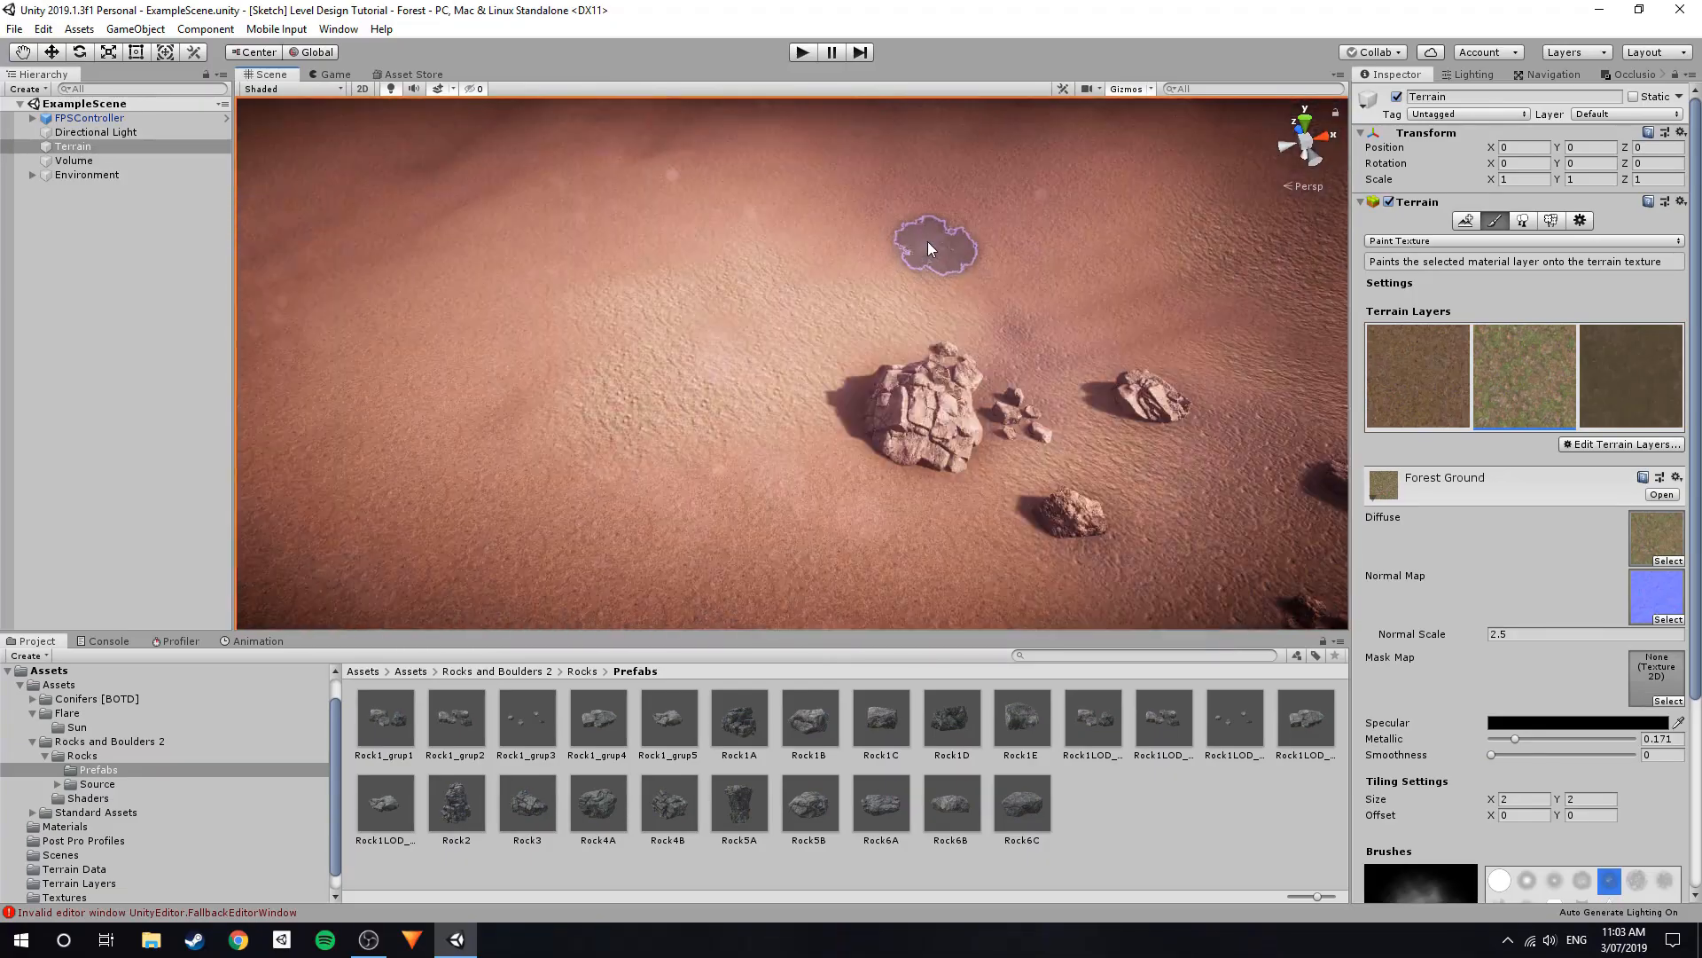
right_drag(899, 287, 681, 460)
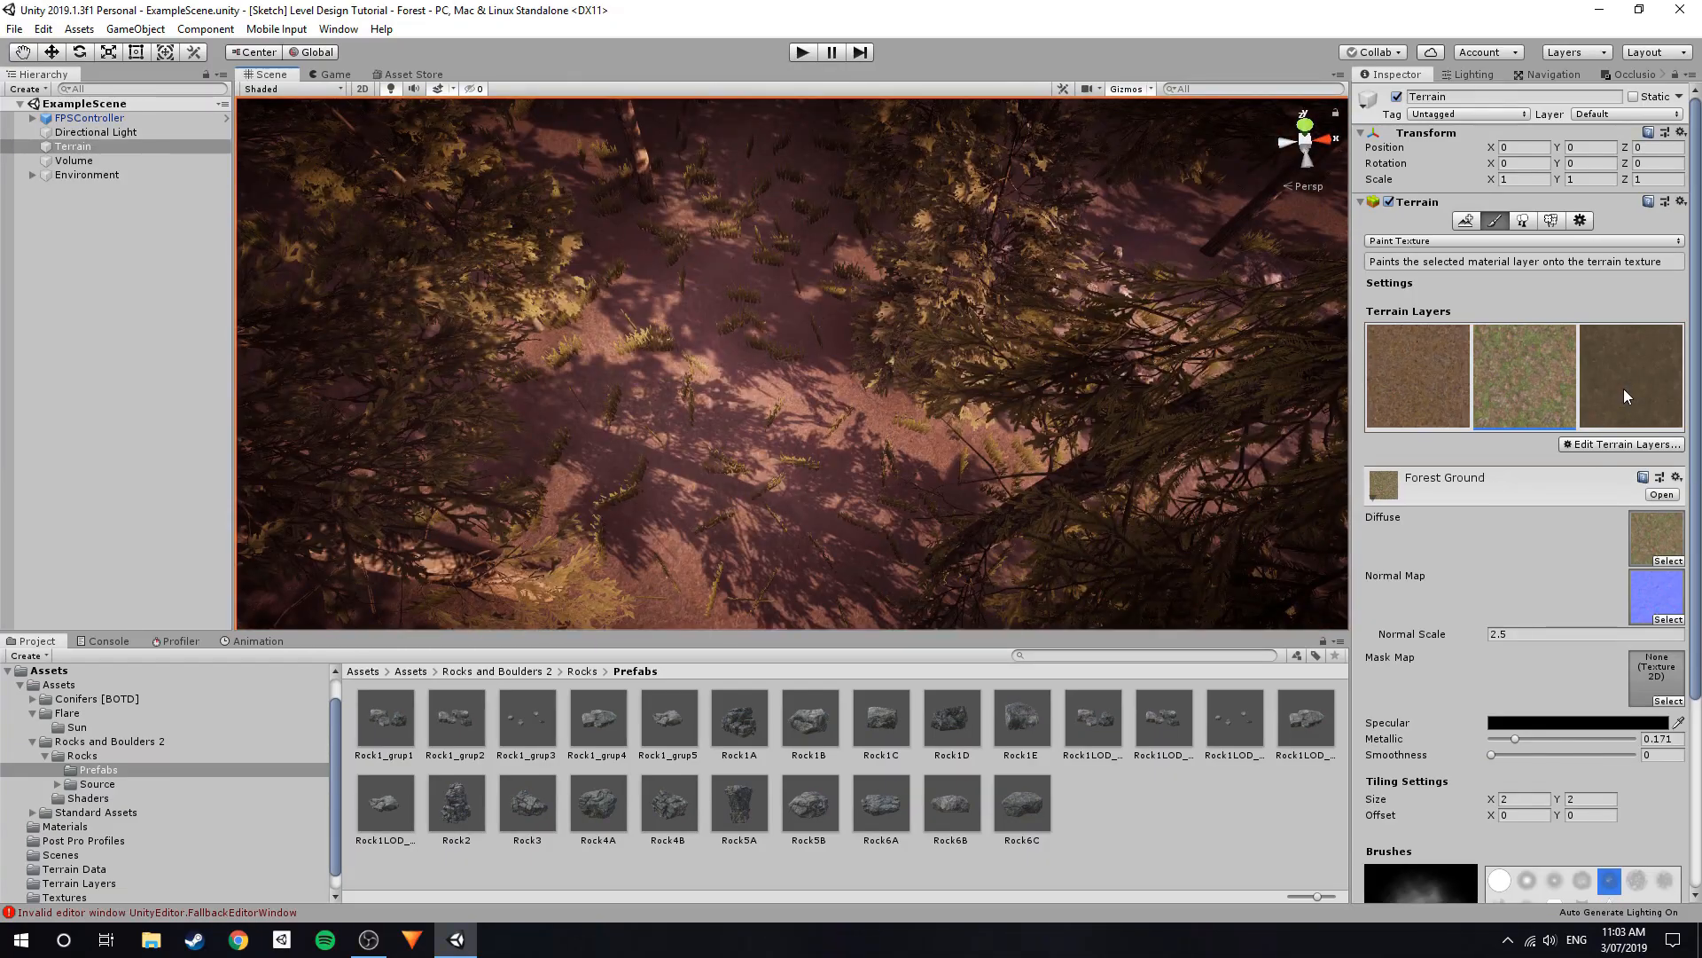
right_drag(674, 407, 471, 376)
click(471, 376)
right_drag(623, 314, 275, 301)
mouse_move(647, 323)
mouse_down()
mouse_move(657, 426)
mouse_move(817, 423)
mouse_move(847, 395)
mouse_up()
right_drag(853, 385, 949, 356)
mouse_move(771, 377)
mouse_down()
mouse_move(597, 374)
mouse_move(587, 455)
mouse_move(647, 444)
mouse_up()
scroll(958, 310, down, 4)
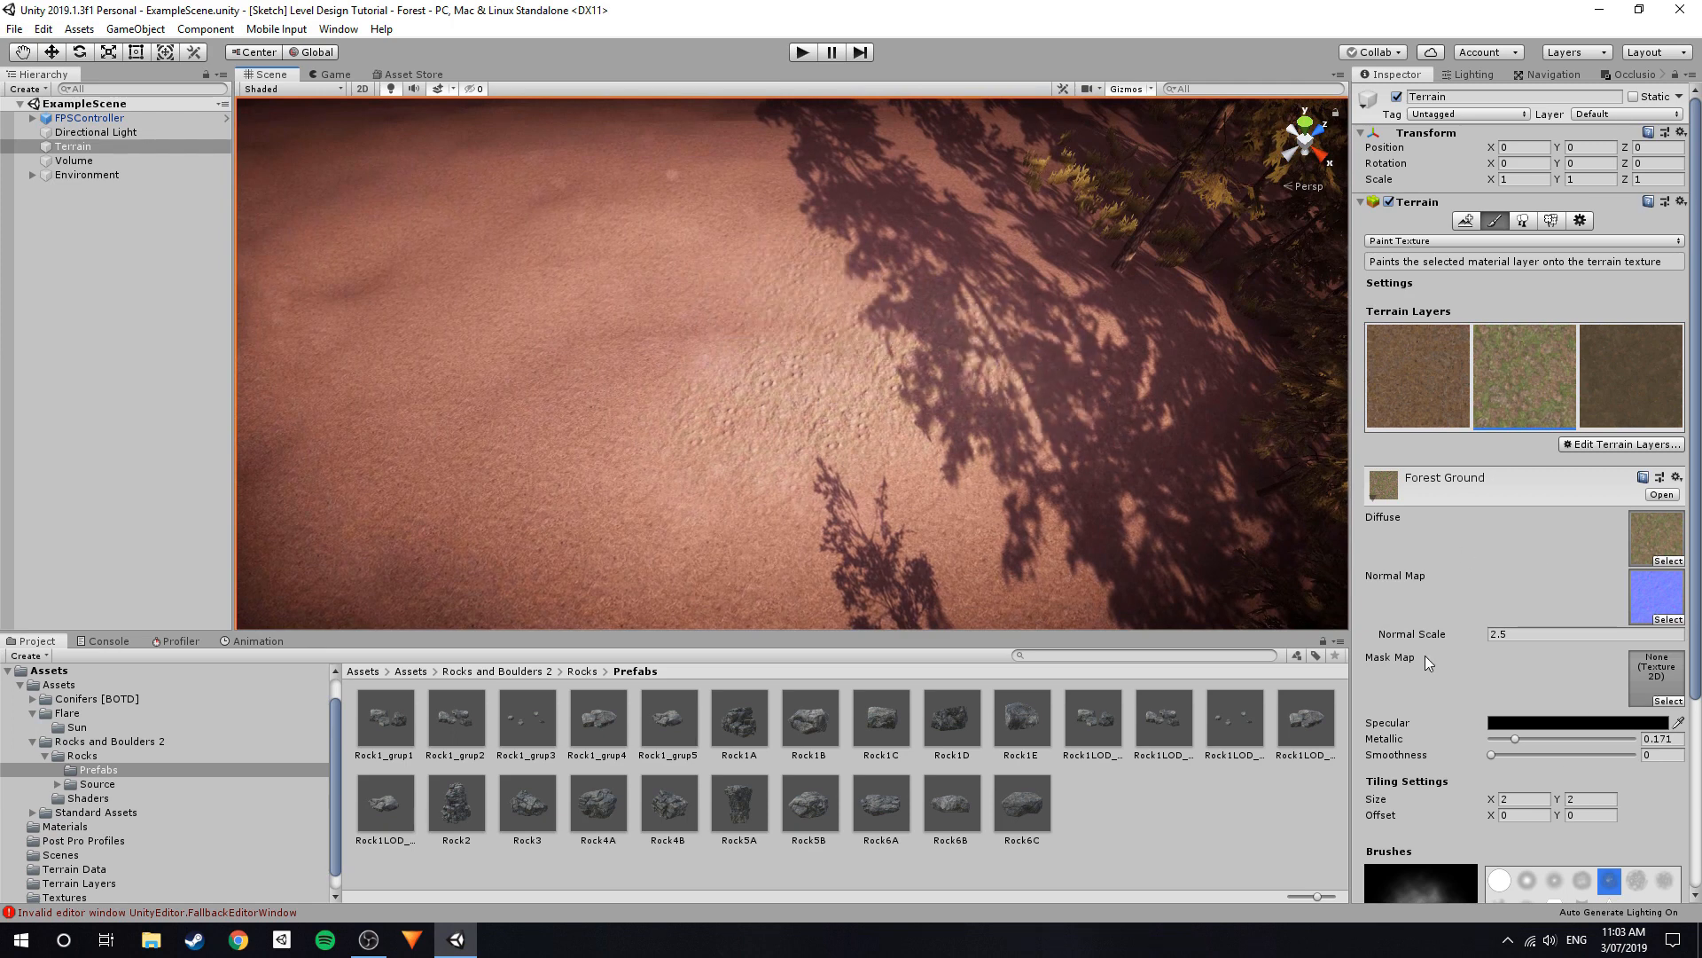
Paint more Forest Ground patches across the open dunes beyond the trees and collapse the layer's settings.
scroll(711, 333, up, 3)
right_drag(562, 298, 514, 332)
mouse_move(513, 331)
mouse_down()
mouse_move(551, 367)
mouse_move(572, 335)
mouse_up()
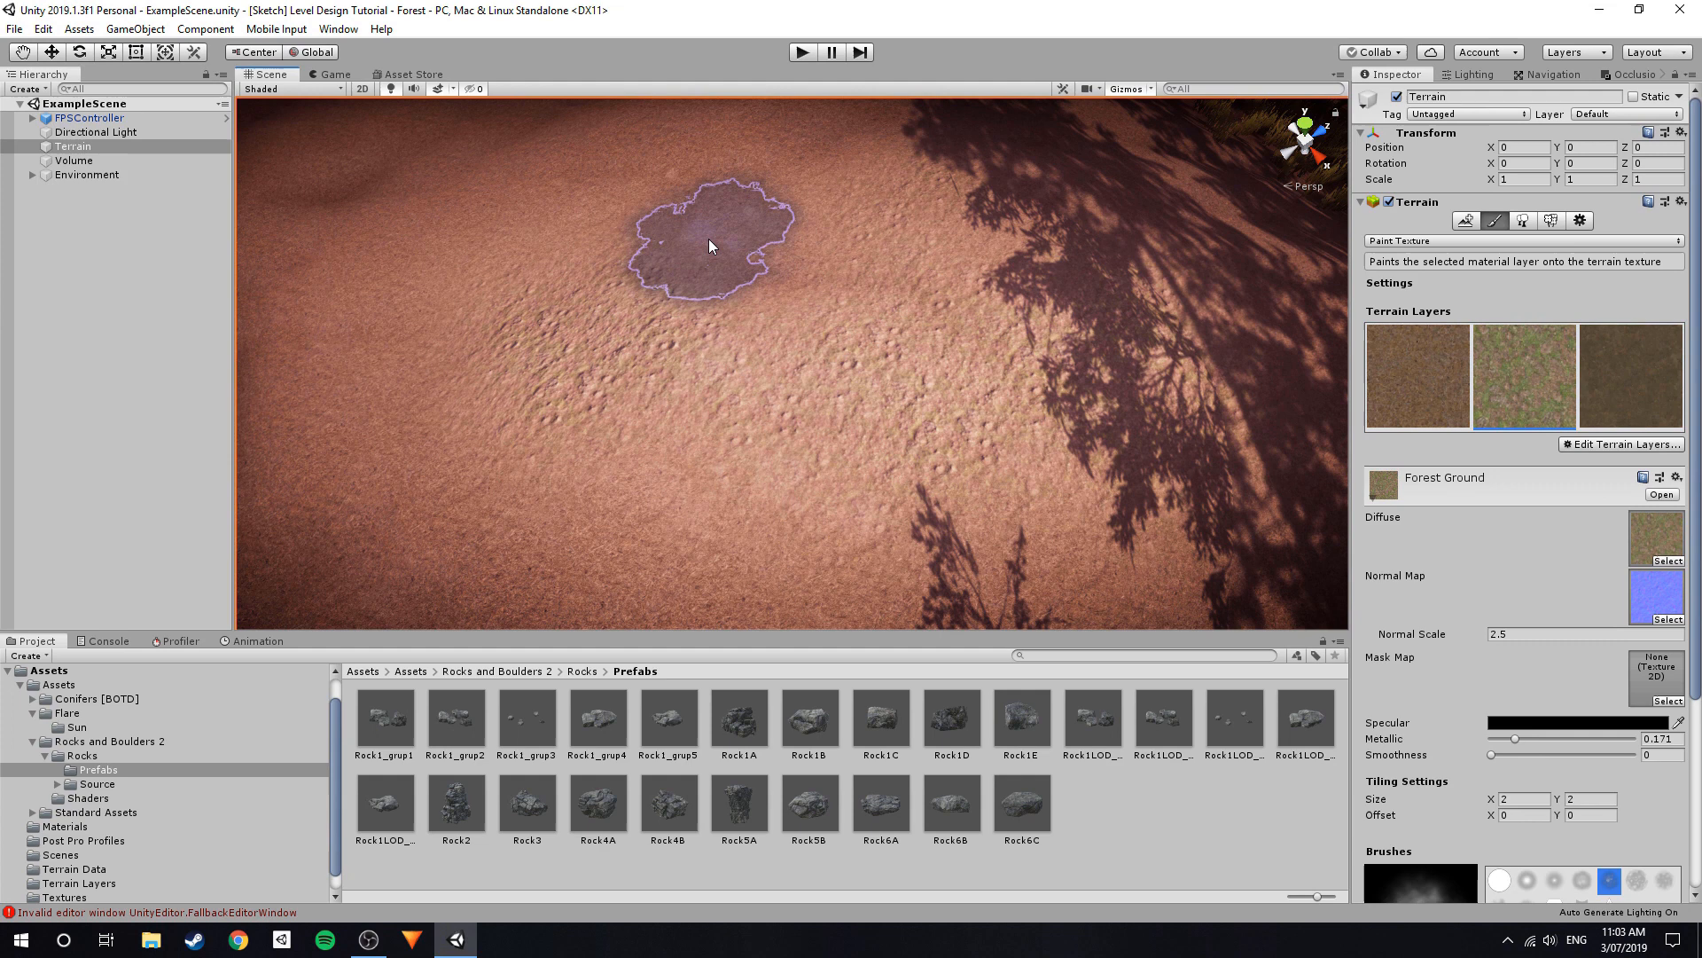
mouse_move(710, 238)
right_down()
mouse_move(874, 248)
mouse_move(499, 292)
right_up()
mouse_move(498, 292)
mouse_down()
mouse_move(503, 236)
mouse_move(504, 287)
mouse_up()
middle_drag(504, 287, 717, 288)
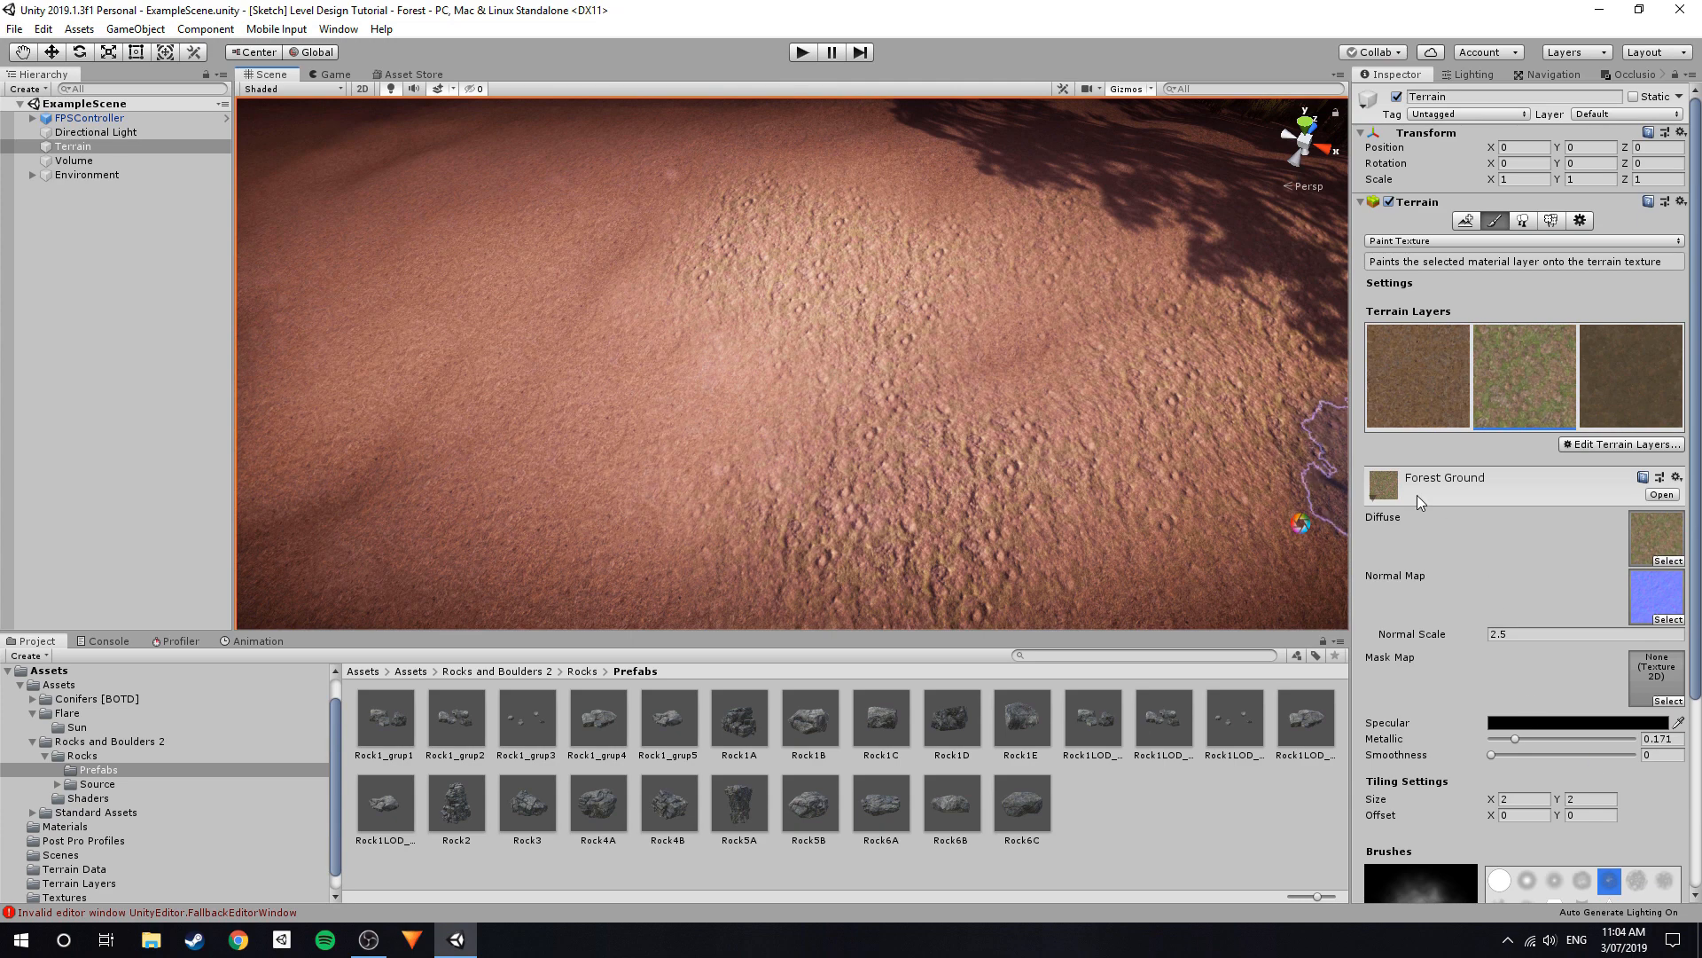
click(1379, 497)
mouse_move(621, 328)
right_down()
mouse_move(874, 327)
mouse_move(941, 388)
mouse_move(1293, 495)
right_up()
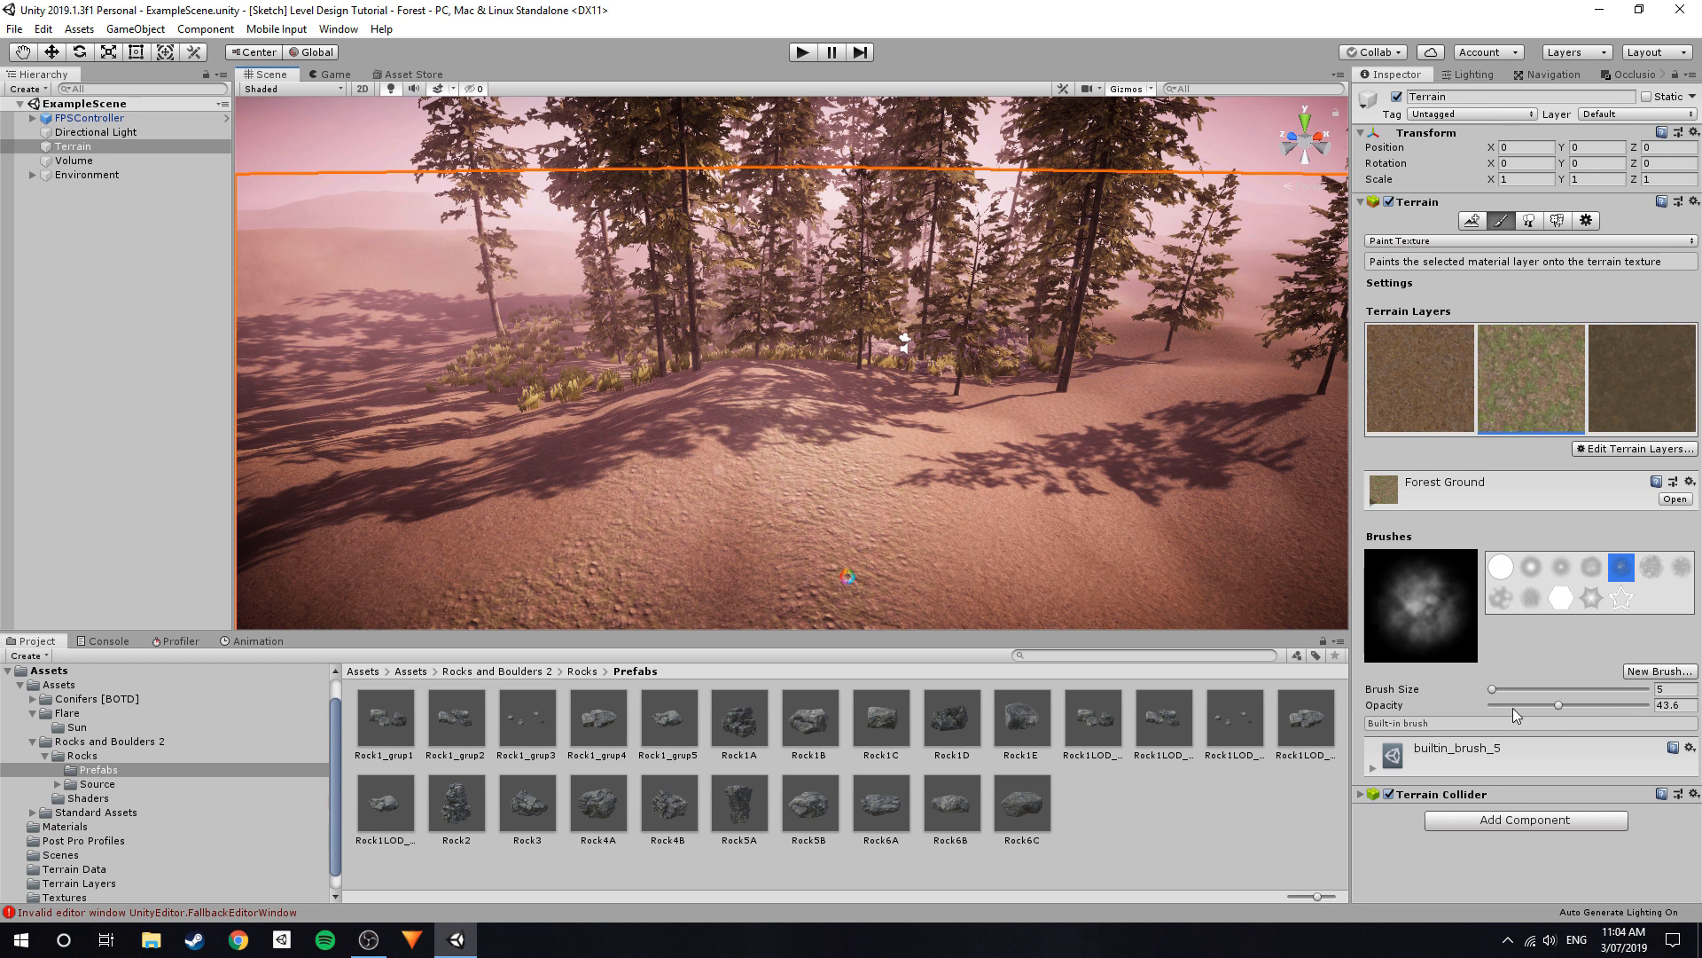
Paint another Forest Ground stroke on the slope at the forest's edge and set the brush opacity to 48.2.
right_drag(1011, 452, 786, 572)
mouse_move(585, 415)
mouse_down()
mouse_move(529, 433)
mouse_move(540, 441)
mouse_up()
mouse_move(710, 454)
right_down()
mouse_move(813, 444)
mouse_move(886, 463)
right_up()
drag(1551, 705, 1565, 707)
mouse_move(674, 532)
right_down()
mouse_move(674, 355)
mouse_move(603, 341)
mouse_move(559, 492)
mouse_move(426, 399)
mouse_move(429, 429)
right_up()
right_drag(609, 335, 1141, 426)
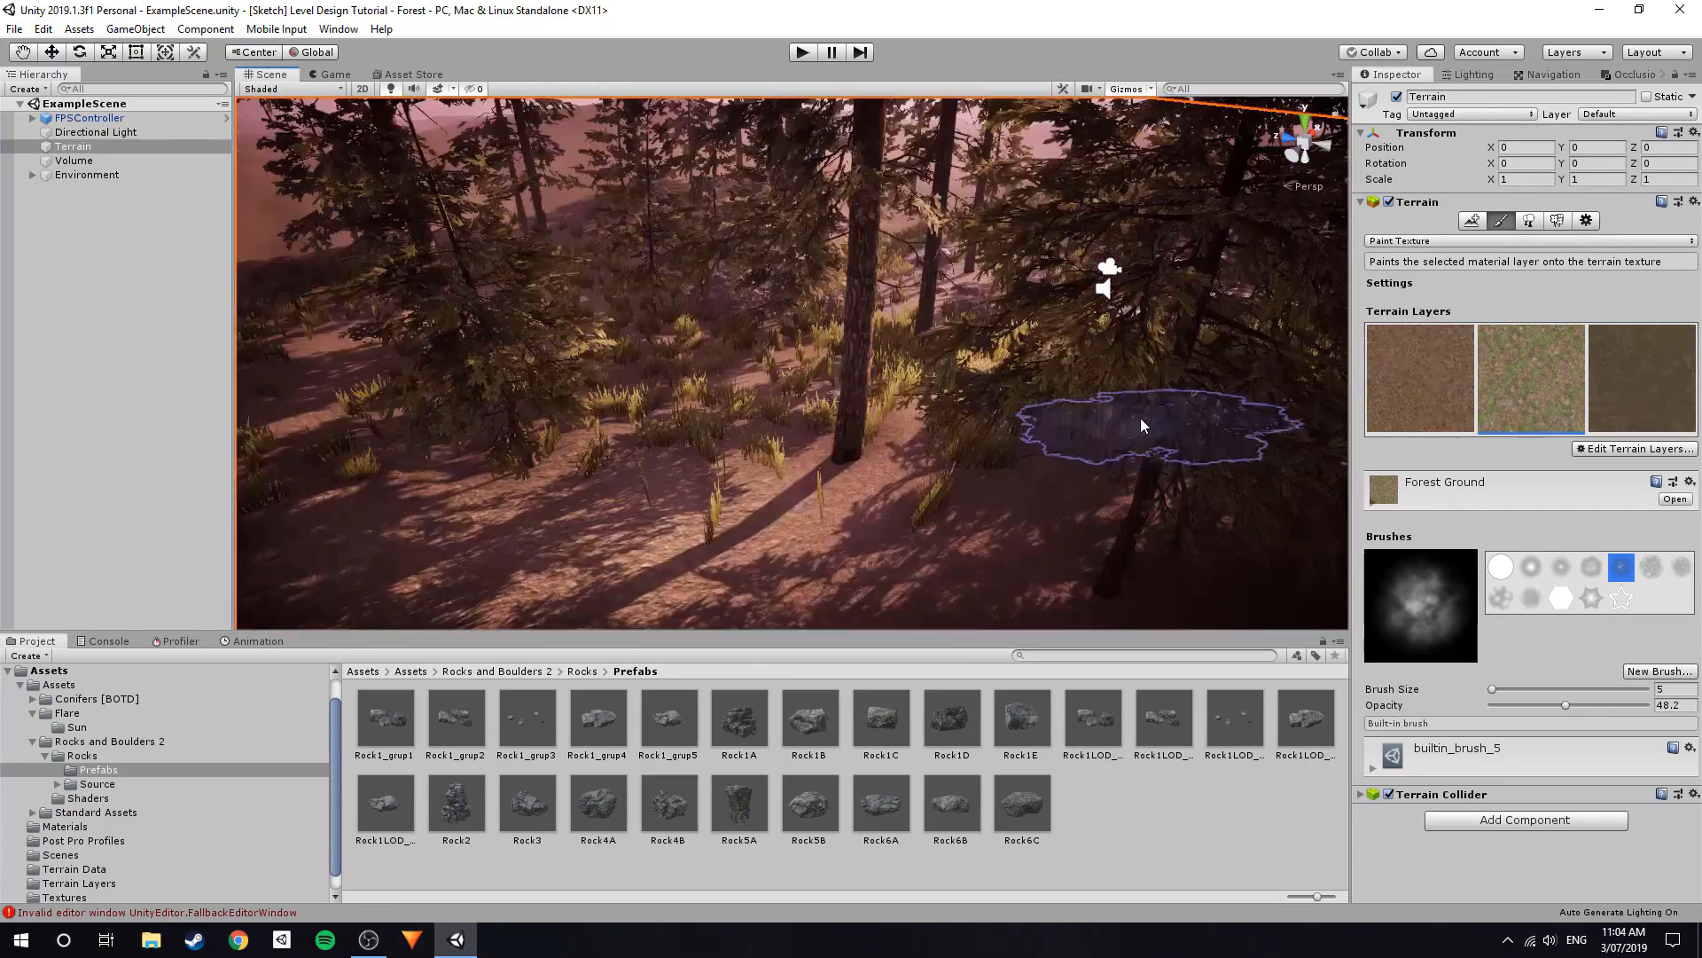
Switch the terrain texture painting to the Mud layer.
click(1636, 390)
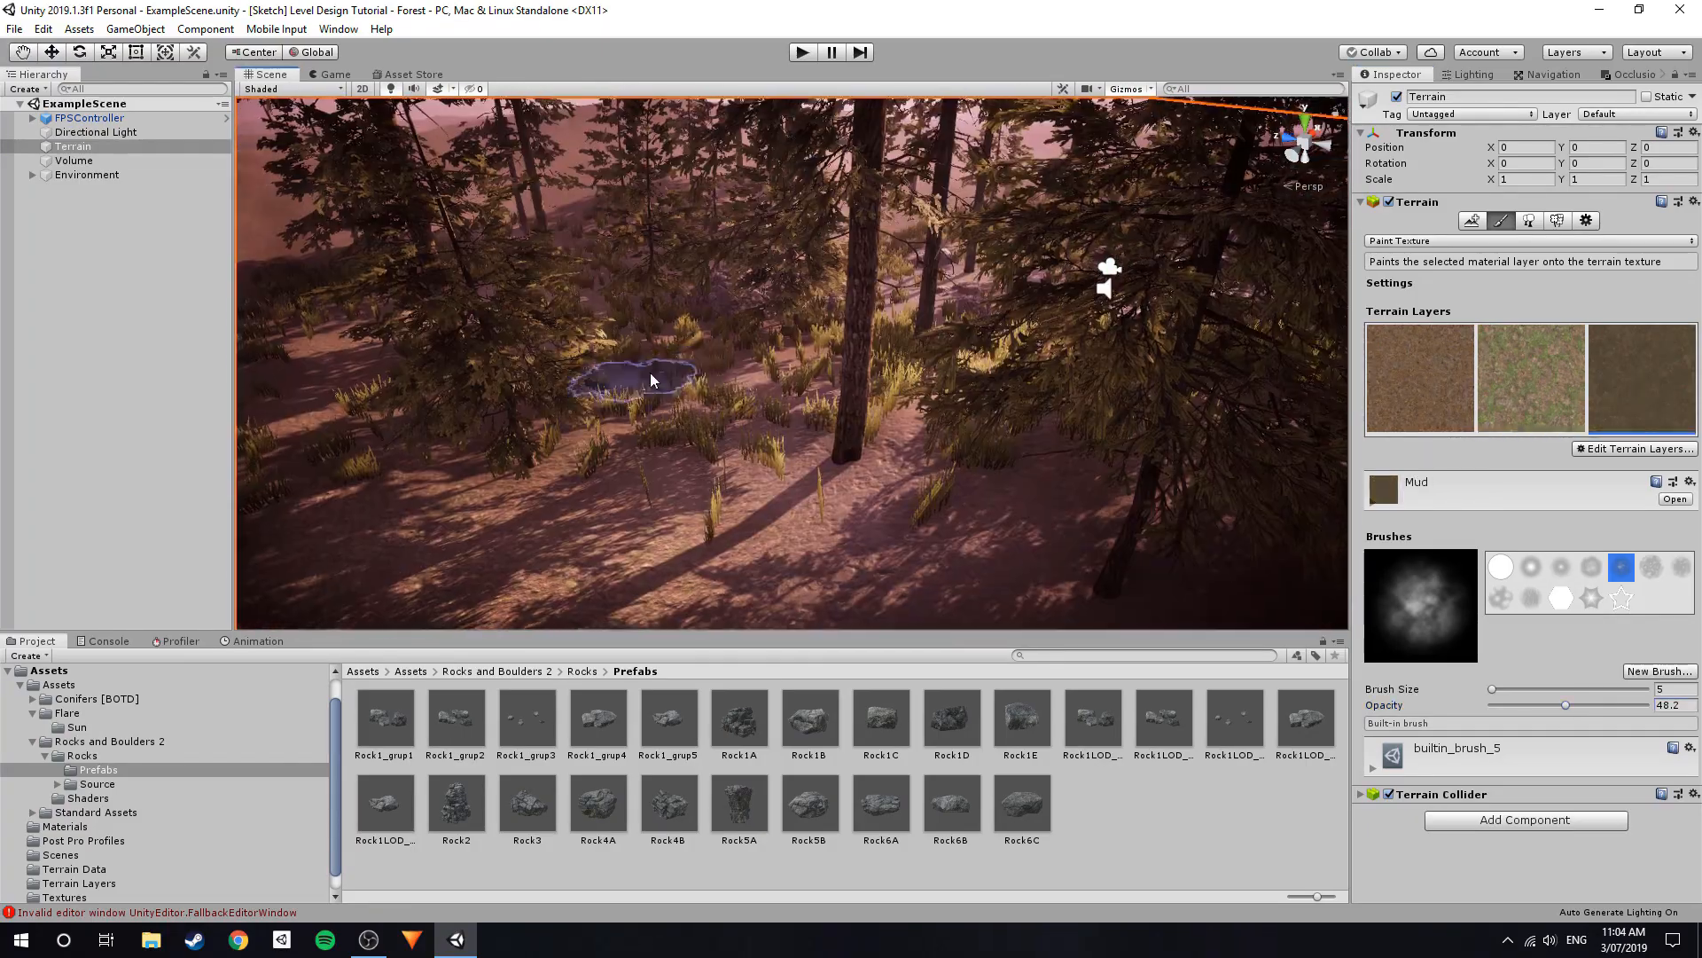
right_drag(597, 419, 515, 432)
click(155, 425)
Select the long Rock6A boulder beside the camera and expand its Rock6 material settings.
right_drag(789, 375, 679, 391)
key(w)
key(s)
click(614, 400)
click(1374, 584)
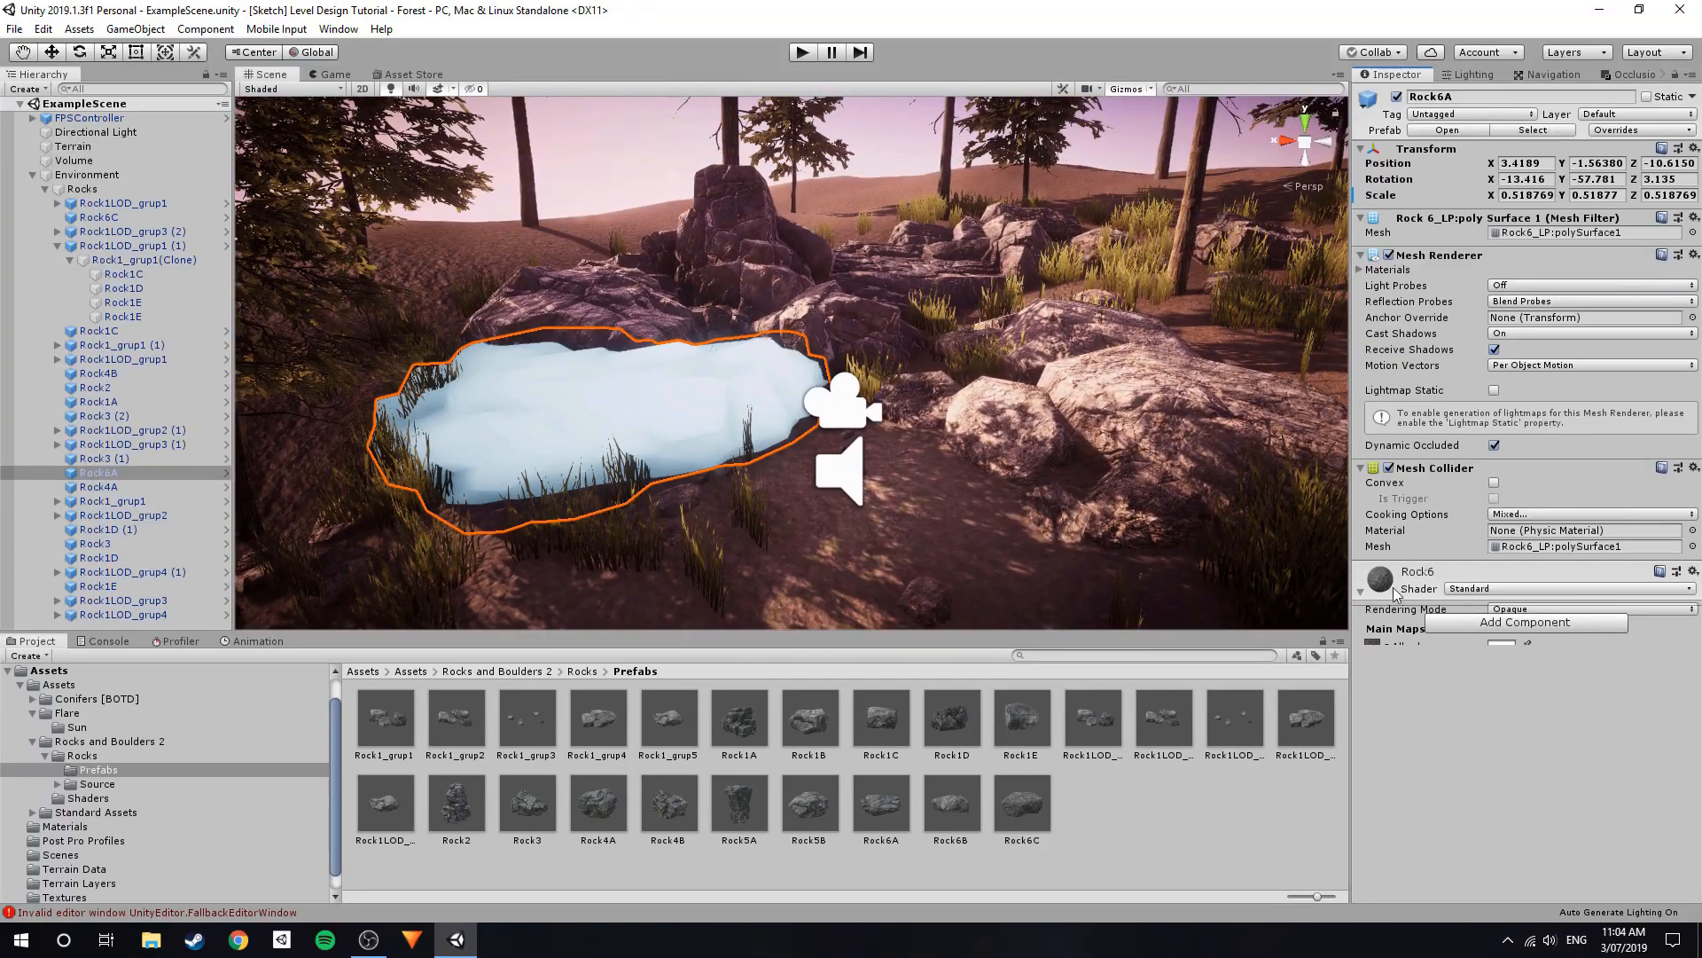
scroll(1501, 660, down, 5)
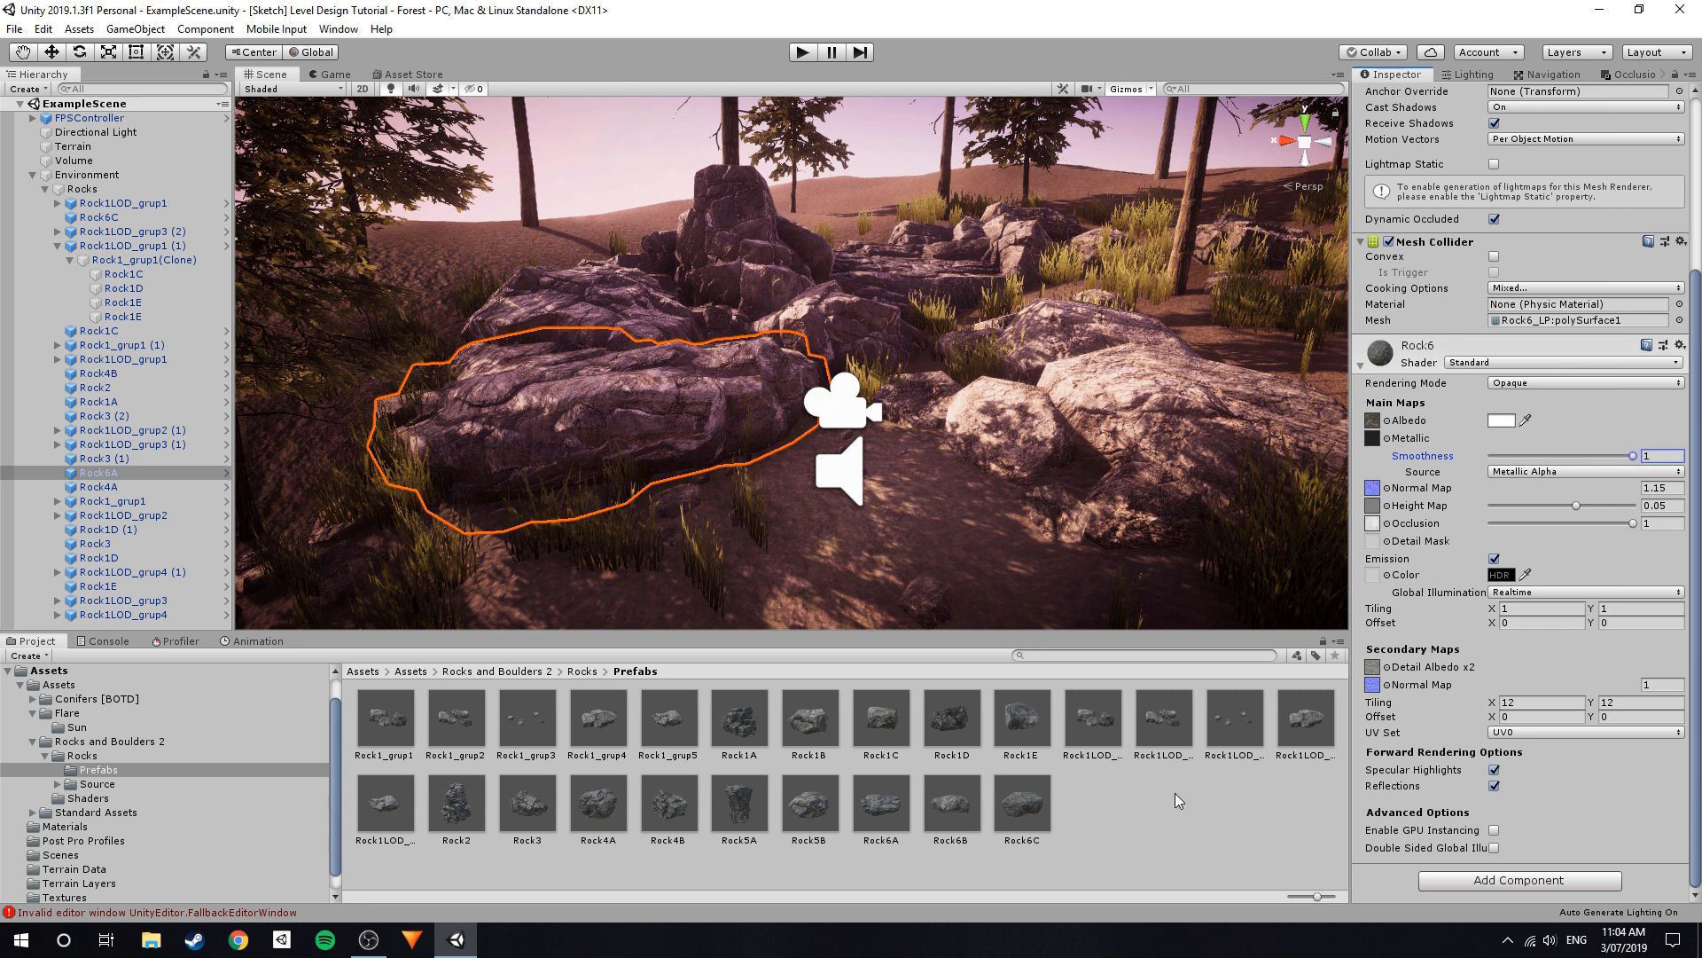
Try a yellow-orange Albedo tint (EAC77B) on the Rock6 material and return the colour to white.
click(1502, 421)
mouse_move(1169, 376)
mouse_down()
mouse_move(1195, 385)
mouse_move(1105, 353)
mouse_up()
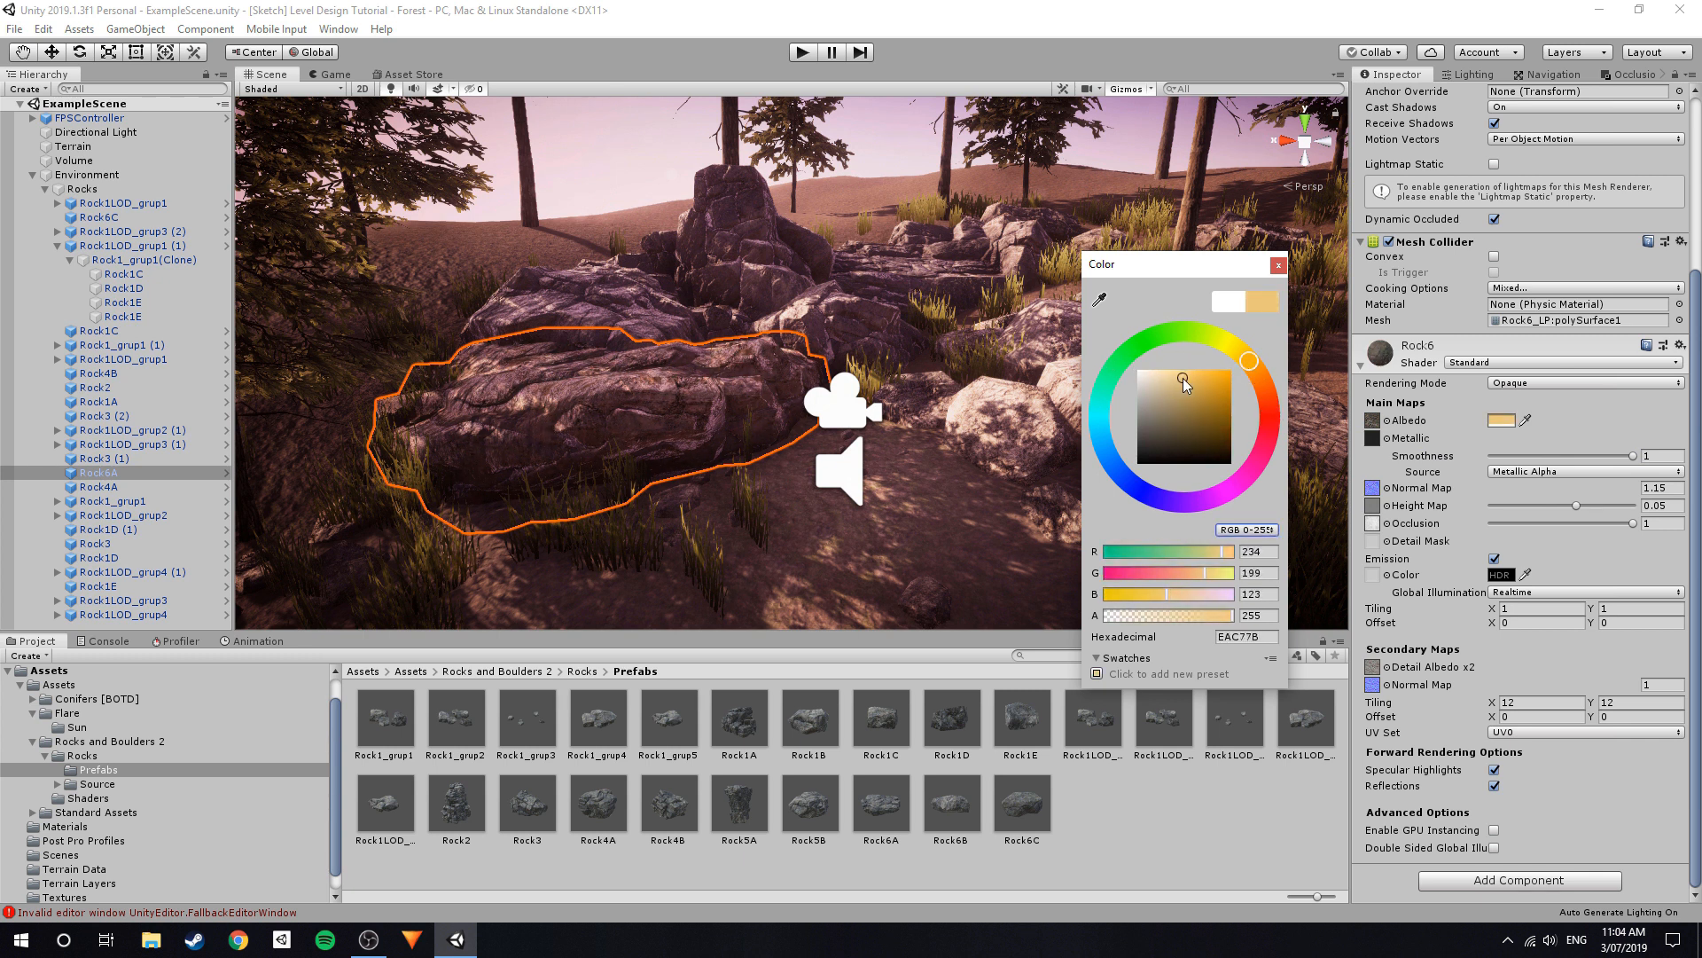
drag(1183, 378, 1137, 368)
click(1282, 267)
click(1194, 767)
Collapse the Environment group, add a Reflection Probe to the scene, and set its Type to Realtime.
right_drag(886, 461, 652, 368)
click(32, 179)
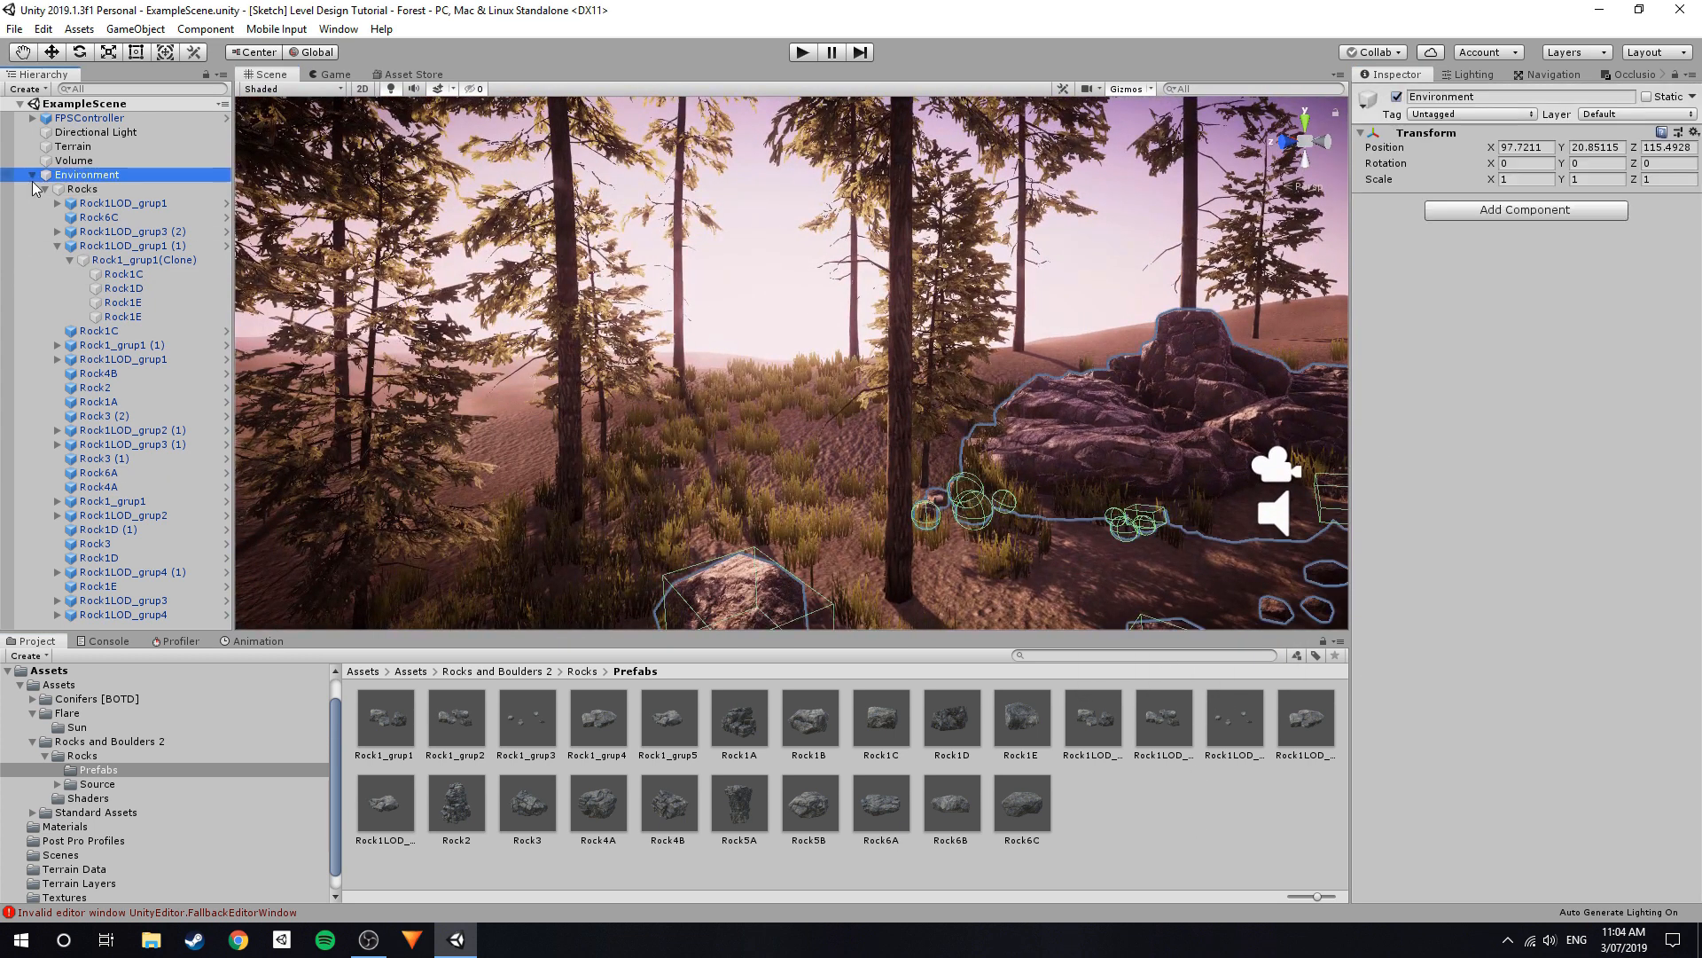
right_click(118, 311)
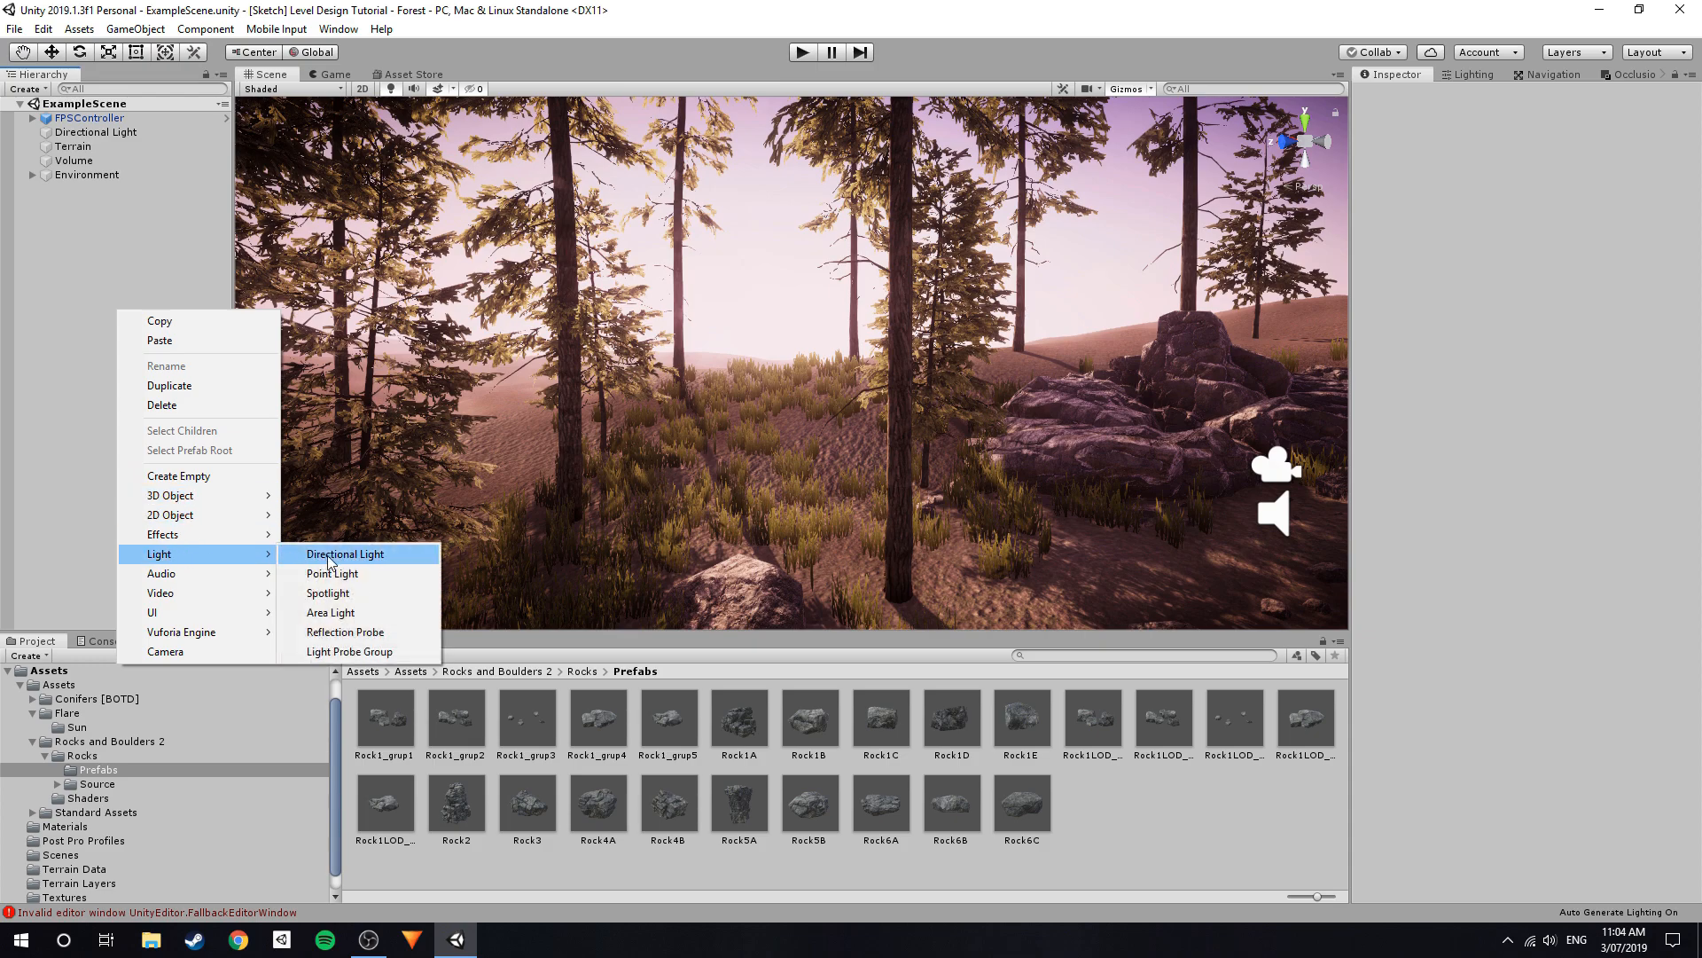
click(354, 631)
mouse_move(843, 368)
right_down()
mouse_move(874, 350)
mouse_move(820, 341)
mouse_move(856, 356)
right_up()
click(1518, 268)
click(1524, 328)
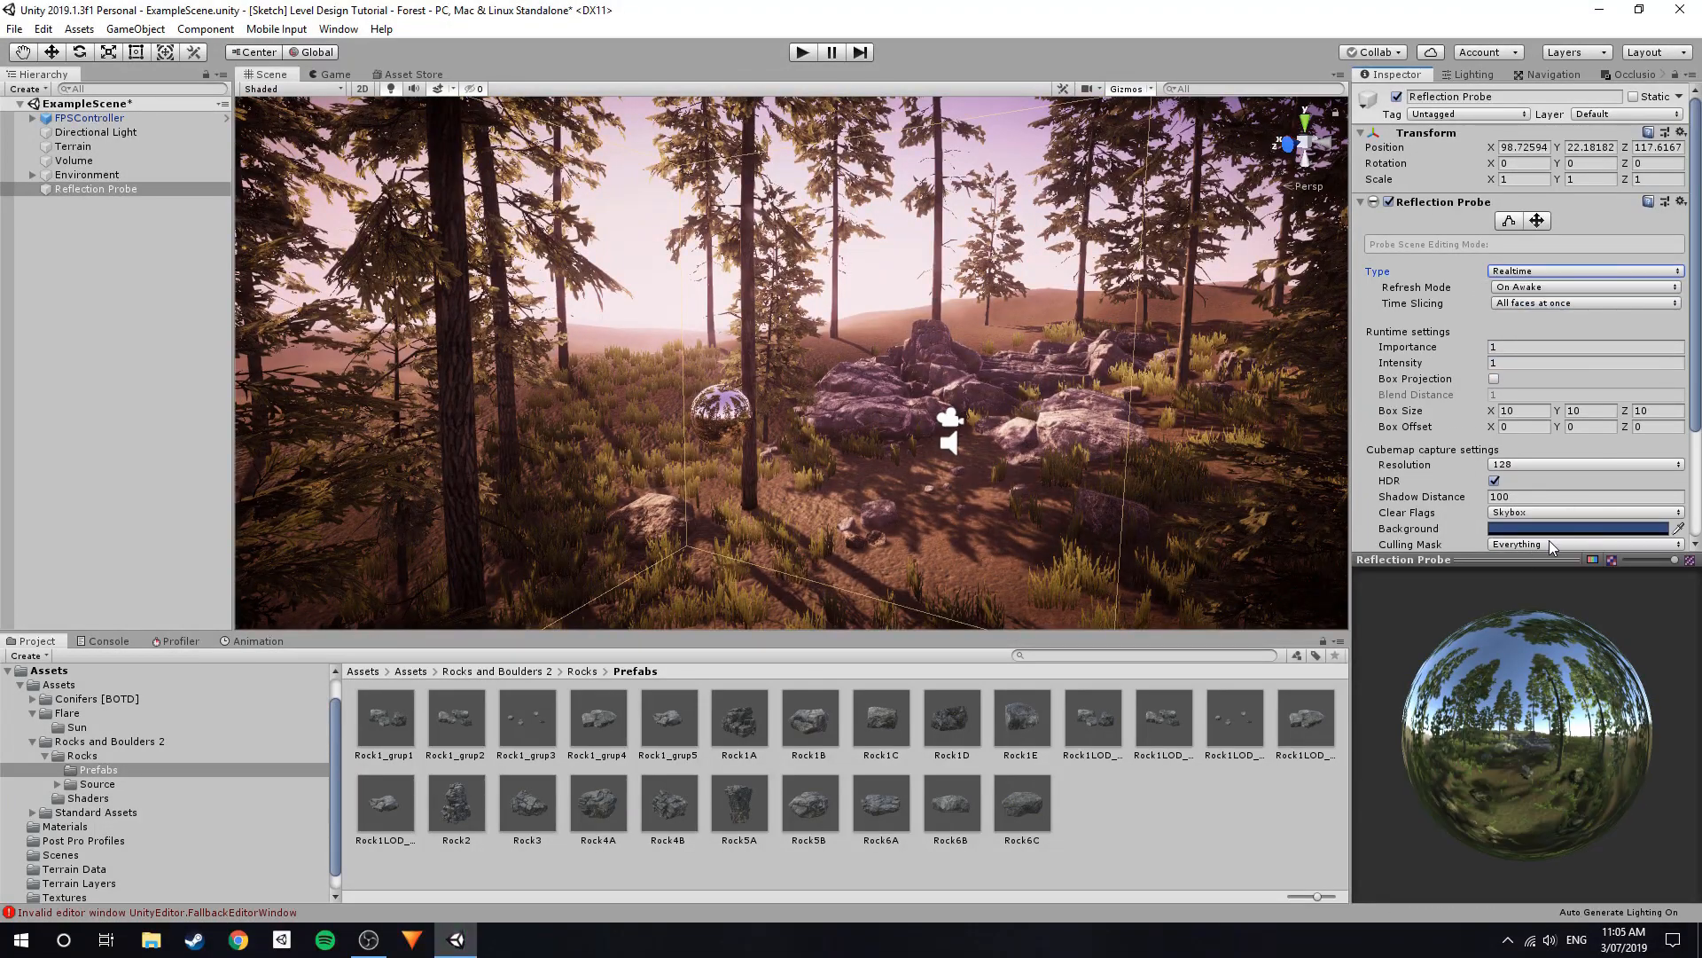
Set the Reflection Probe's Box Size to 500 in X, Y and Z.
click(1528, 558)
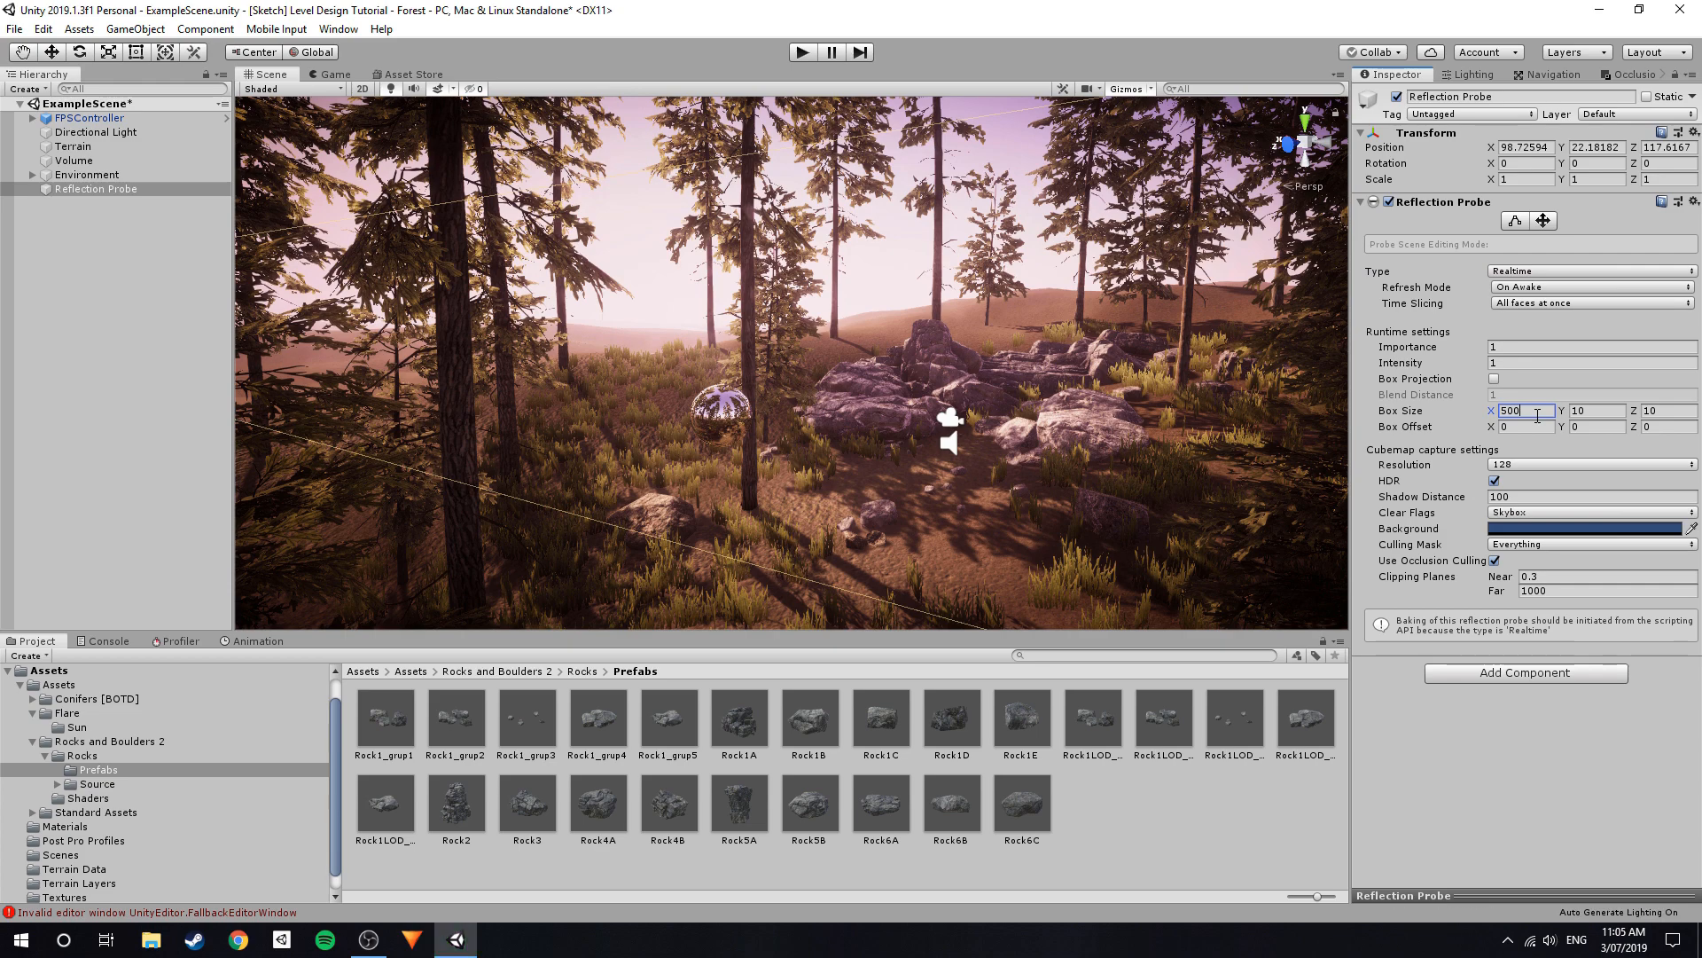
click(1666, 412)
text(500)
key(s)
Examine the reflections on the probe sphere and the lighting over the surrounding rocks and trees.
right_drag(984, 354, 874, 366)
key(w)
key(w)
key(w)
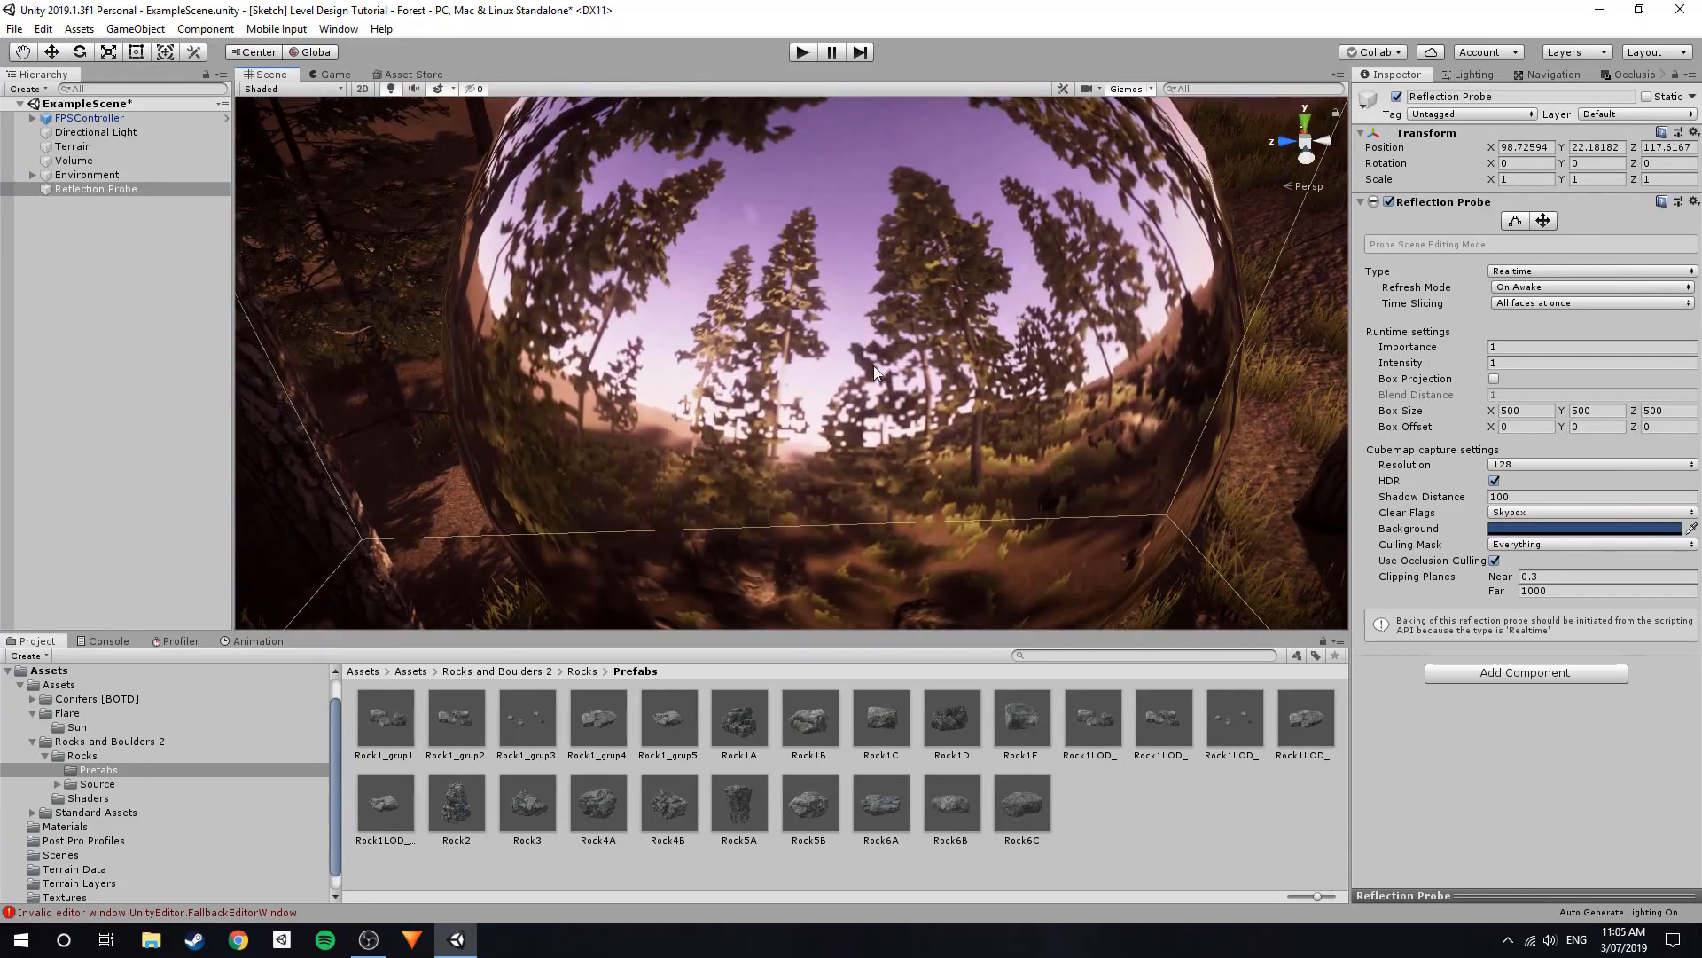
key(s)
right_drag(991, 406, 1099, 374)
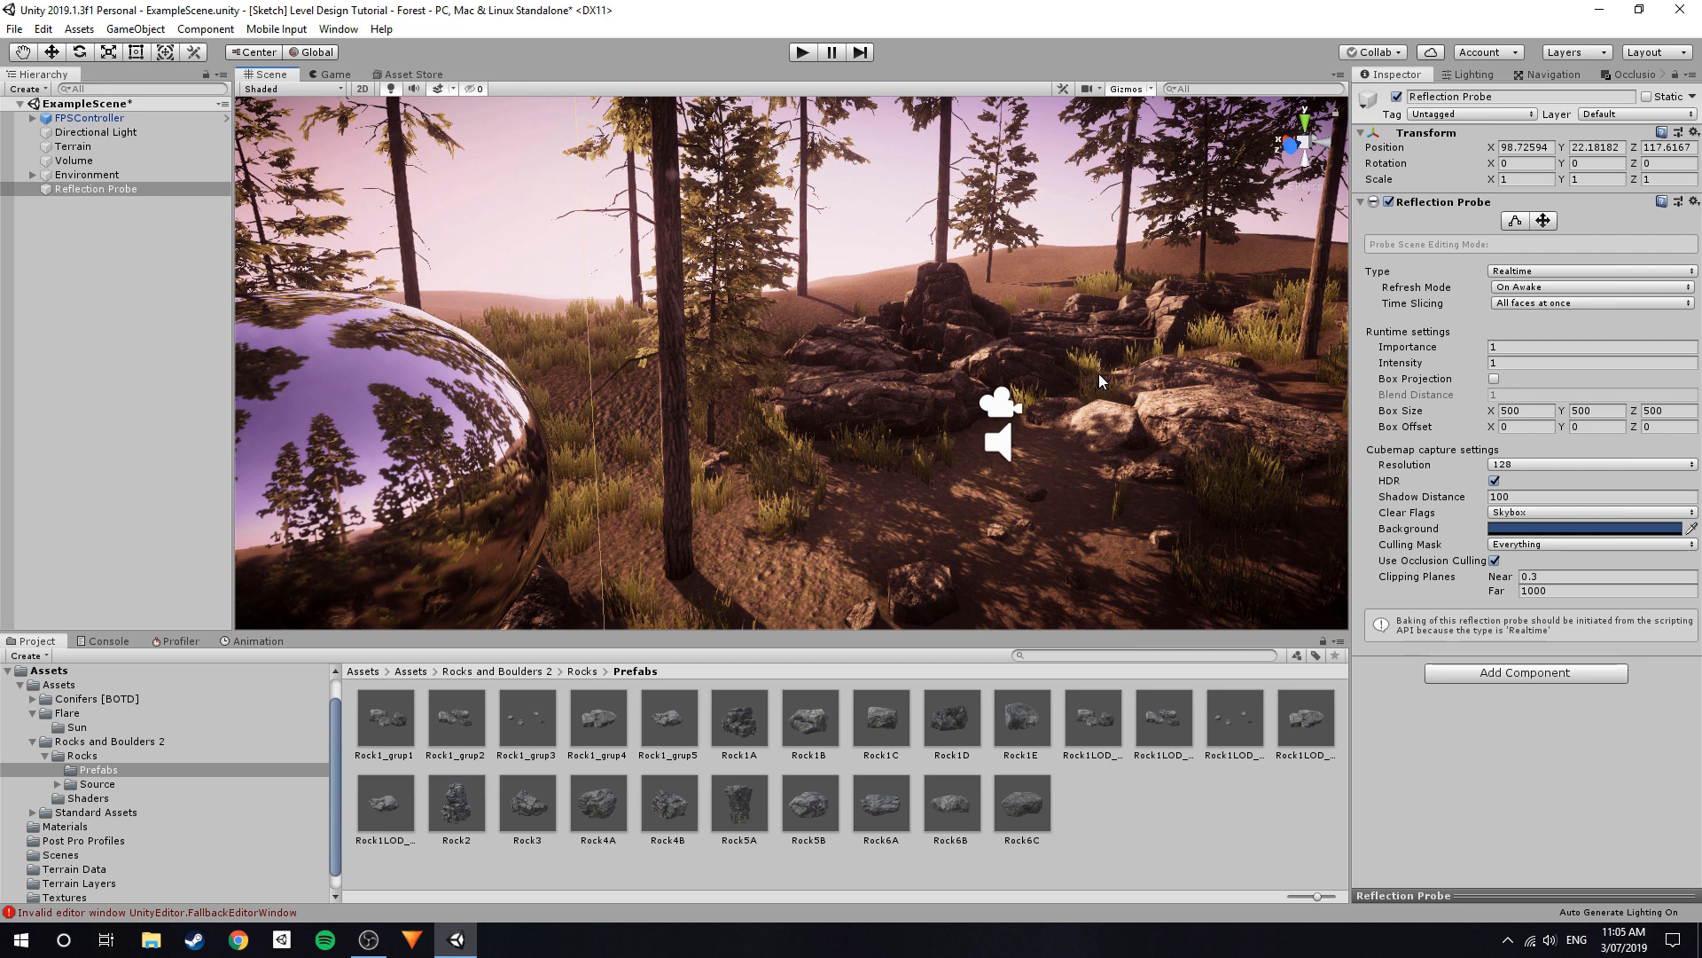
right_drag(917, 391, 974, 358)
key(w)
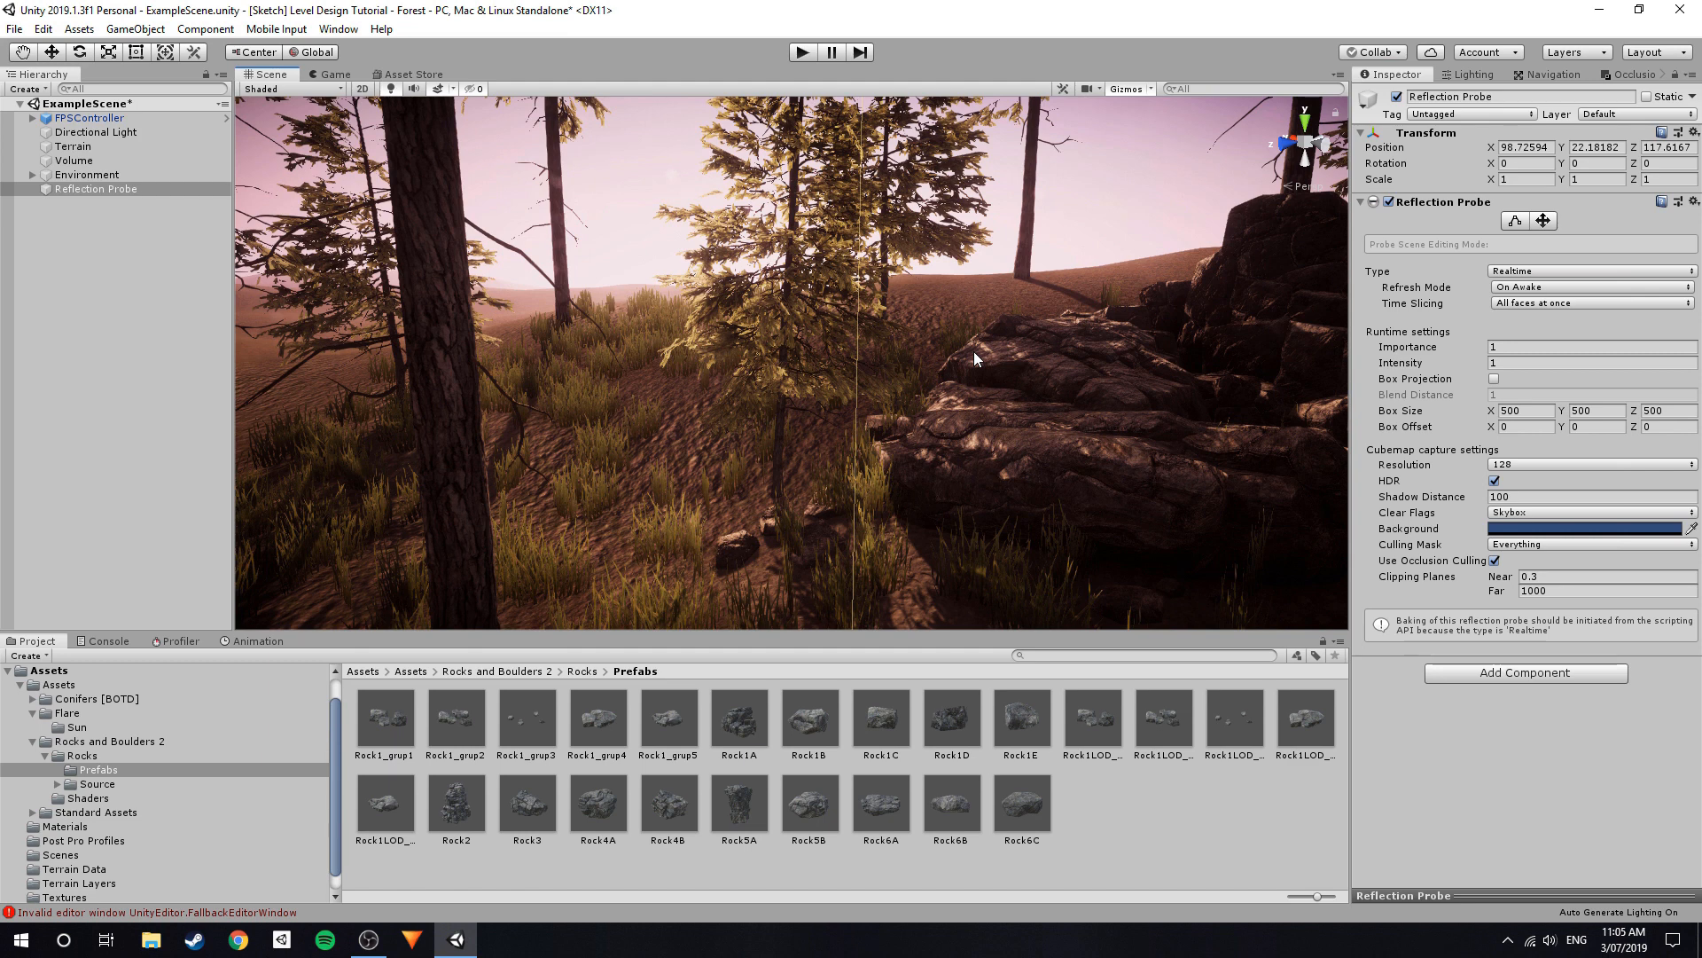
Set the Reflection Probe's cubemap Resolution to 256 and deselect the probe.
right_drag(974, 358, 975, 351)
right_drag(784, 397, 984, 383)
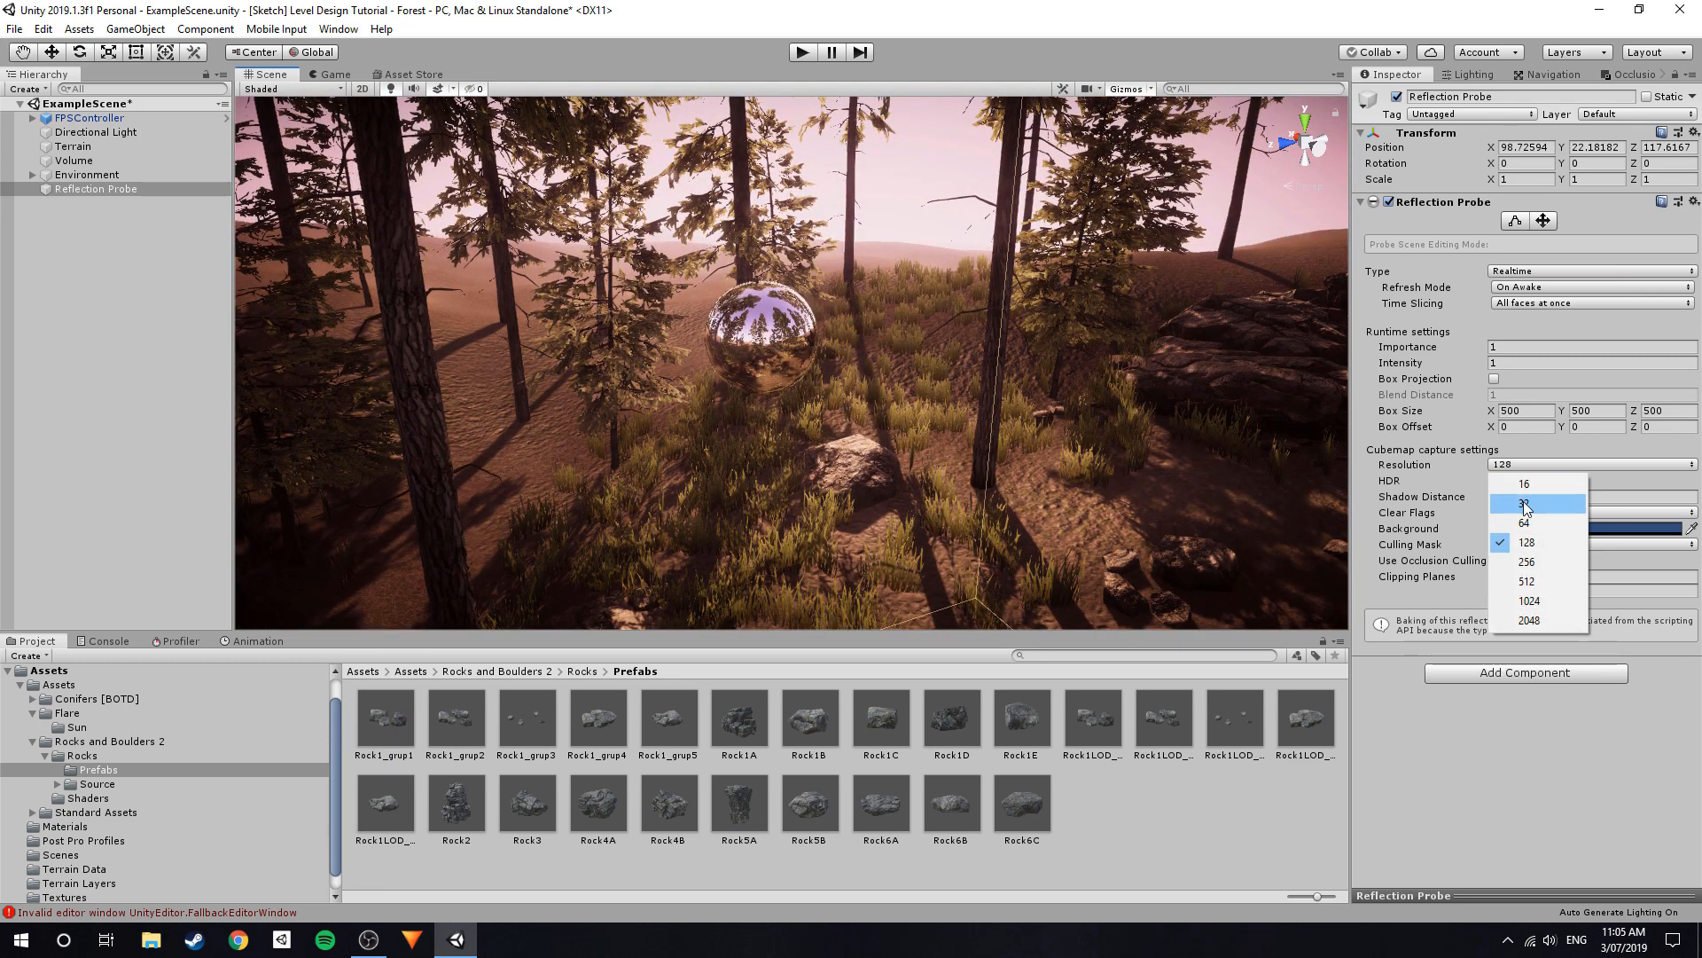
right_drag(976, 478, 1553, 453)
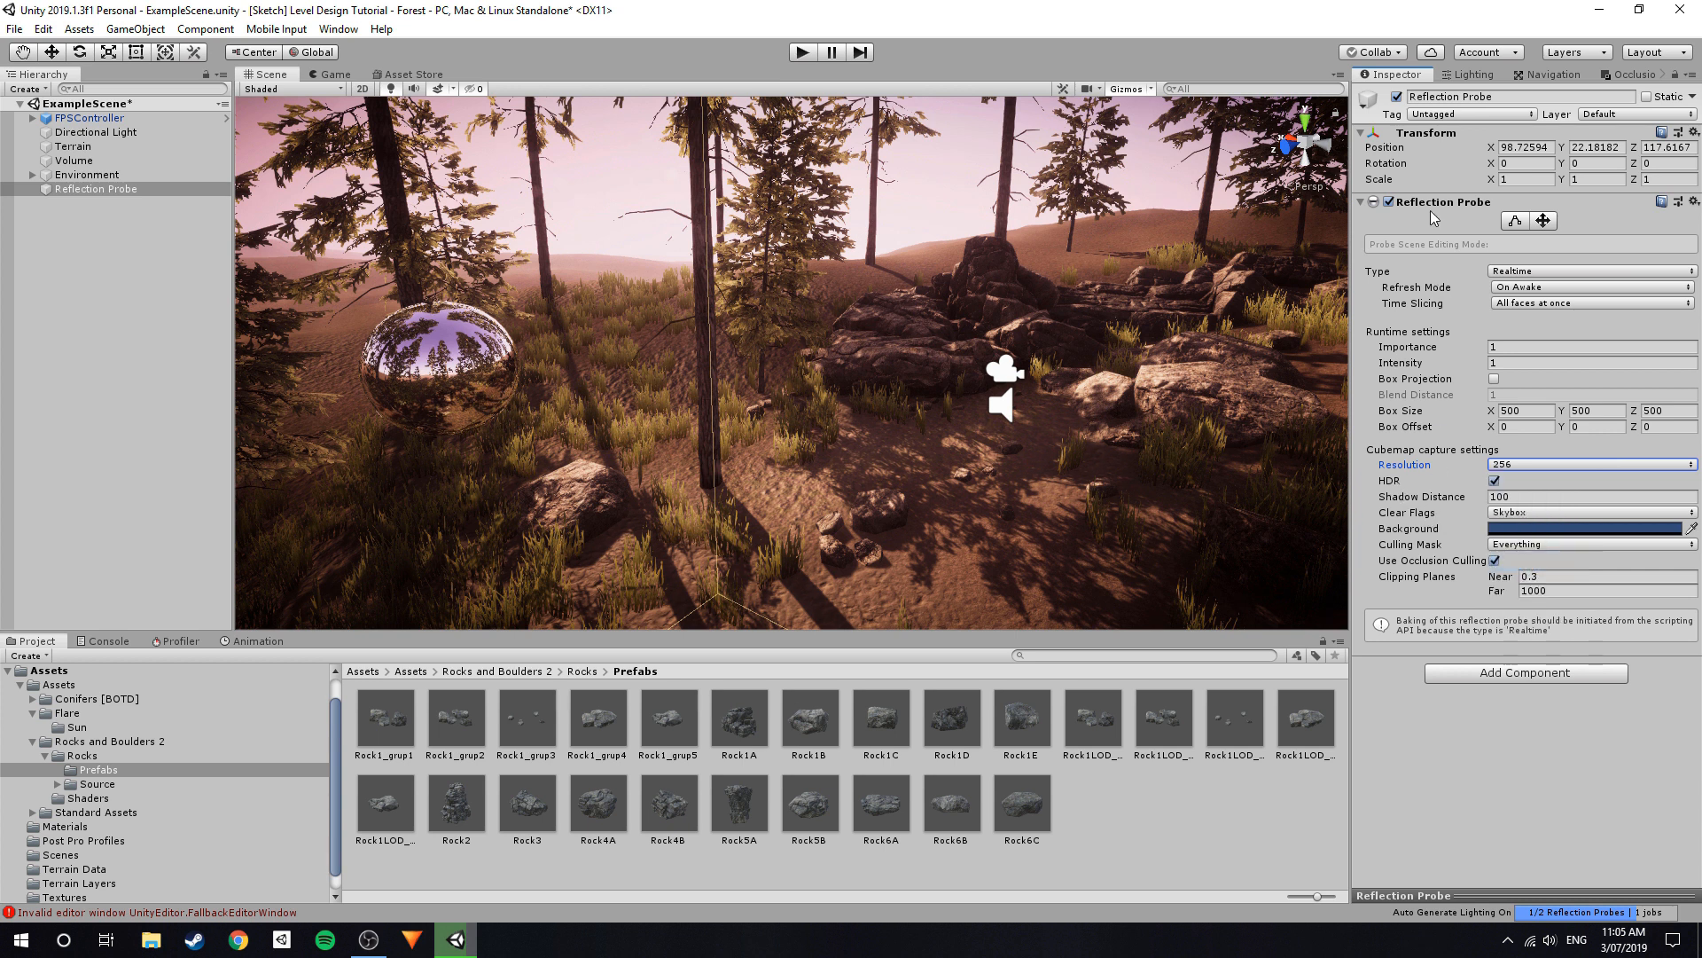
click(49, 464)
right_drag(634, 387, 1091, 262)
key(w)
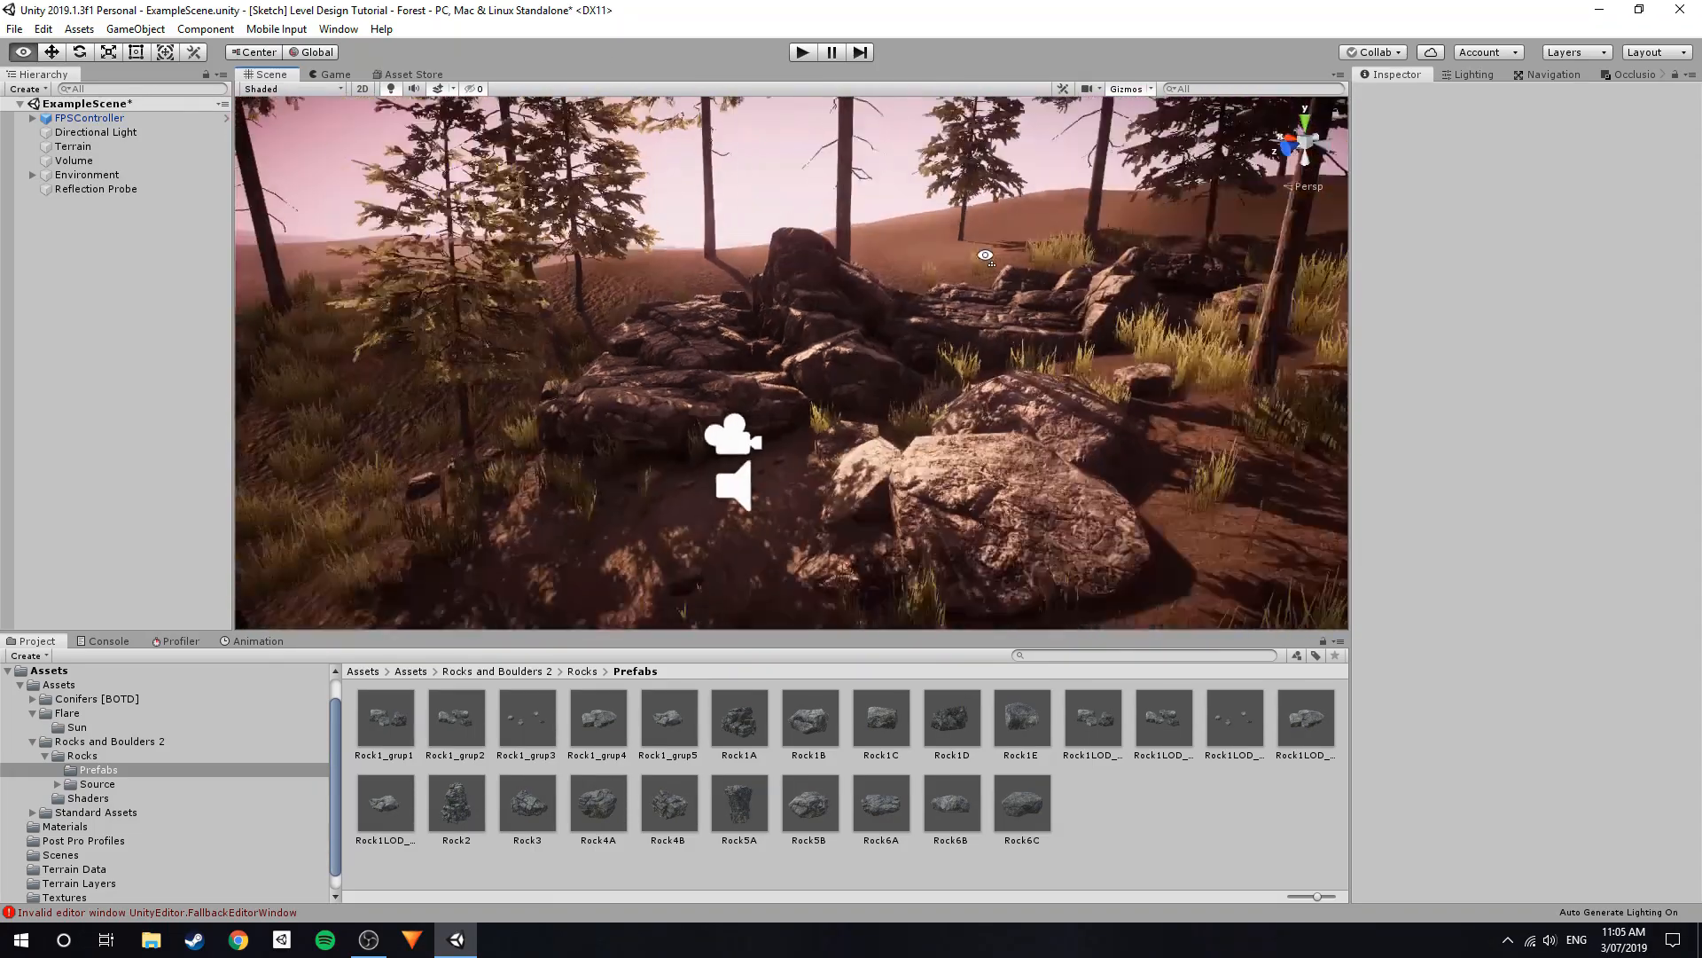
Play-test the scene by walking through the grass, trees and rocks in first person, and stop play mode.
click(800, 55)
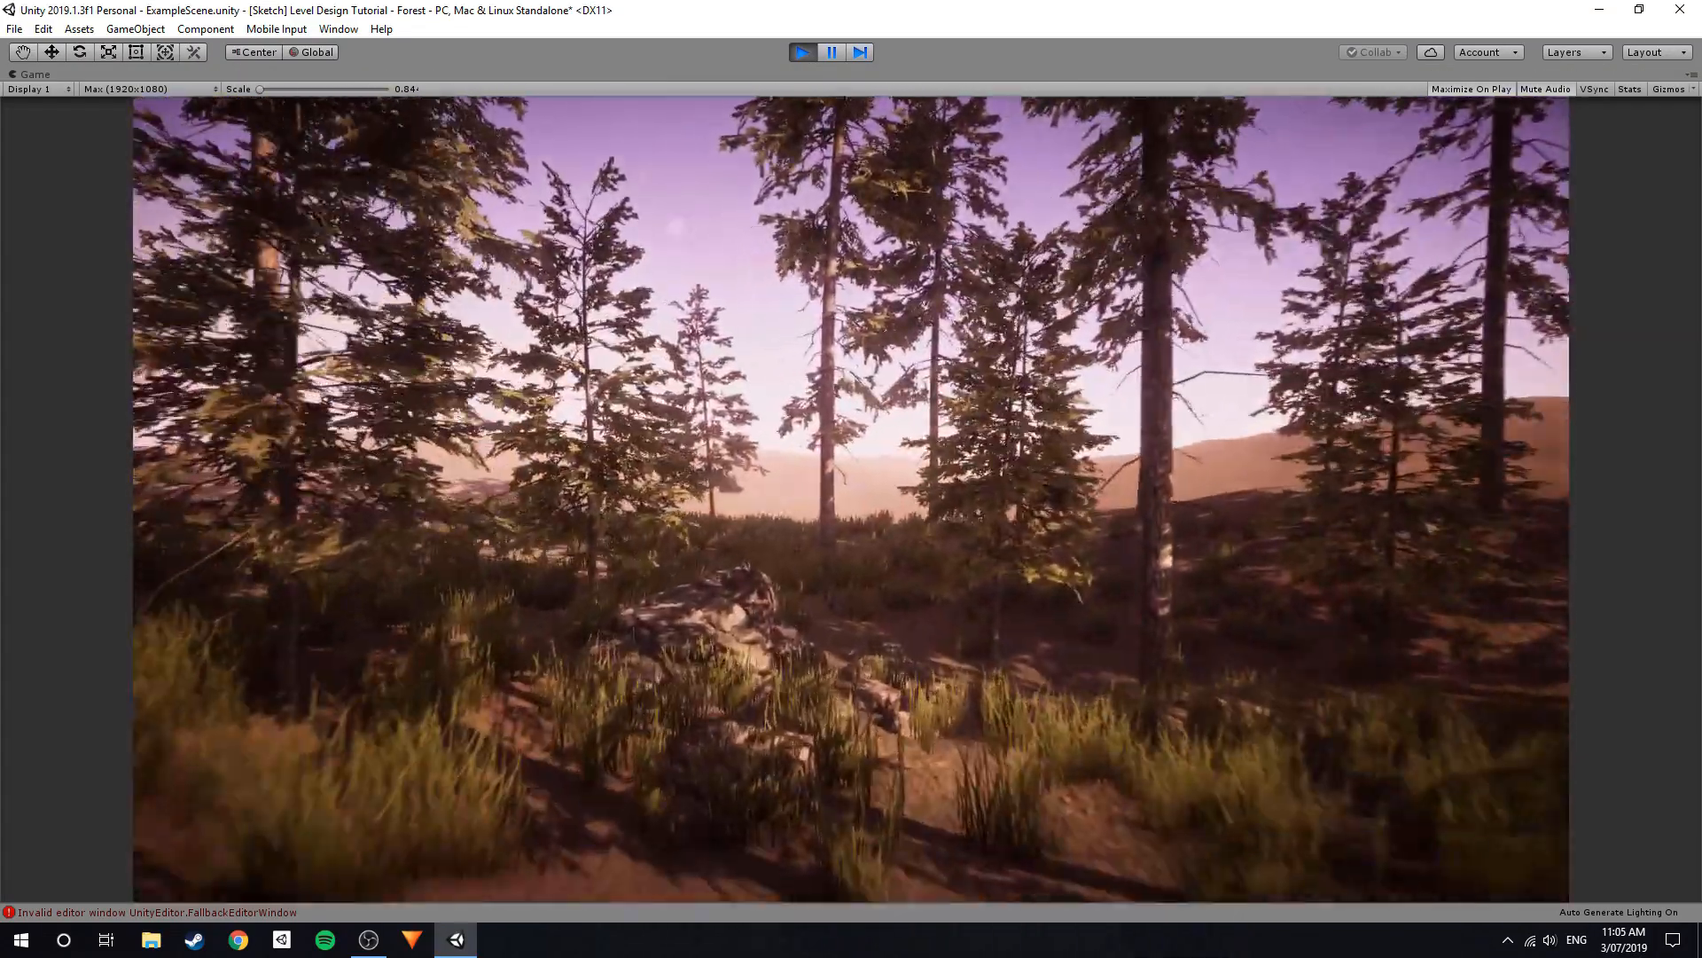
key(w)
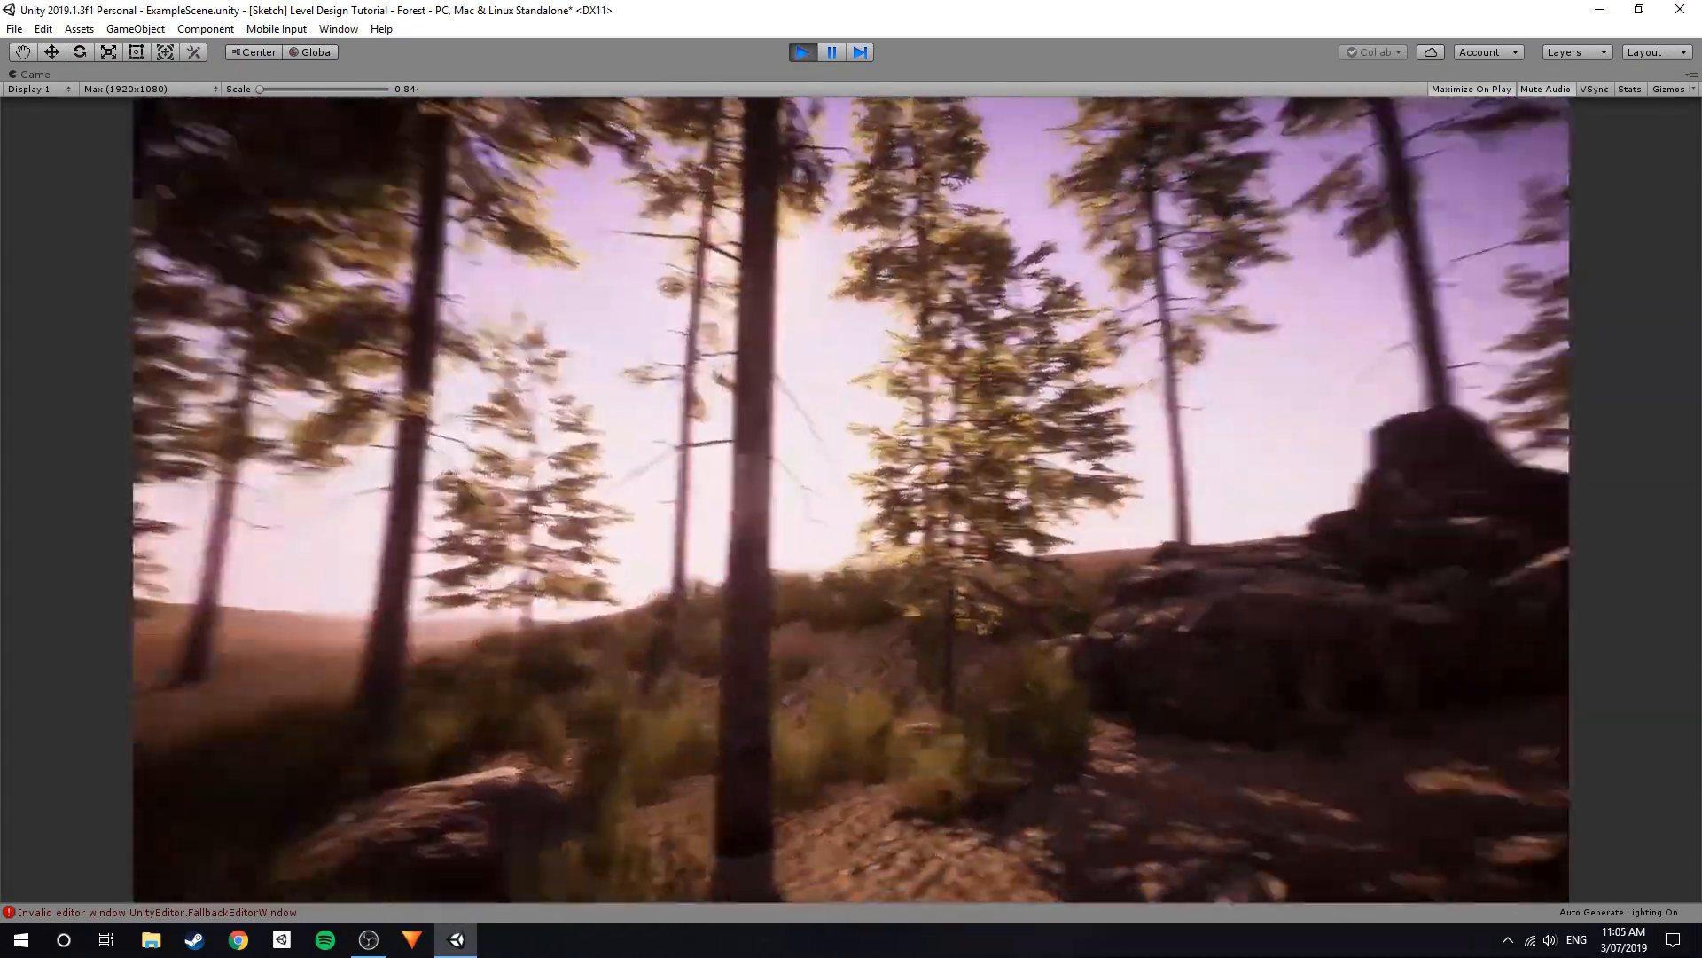
key(w)
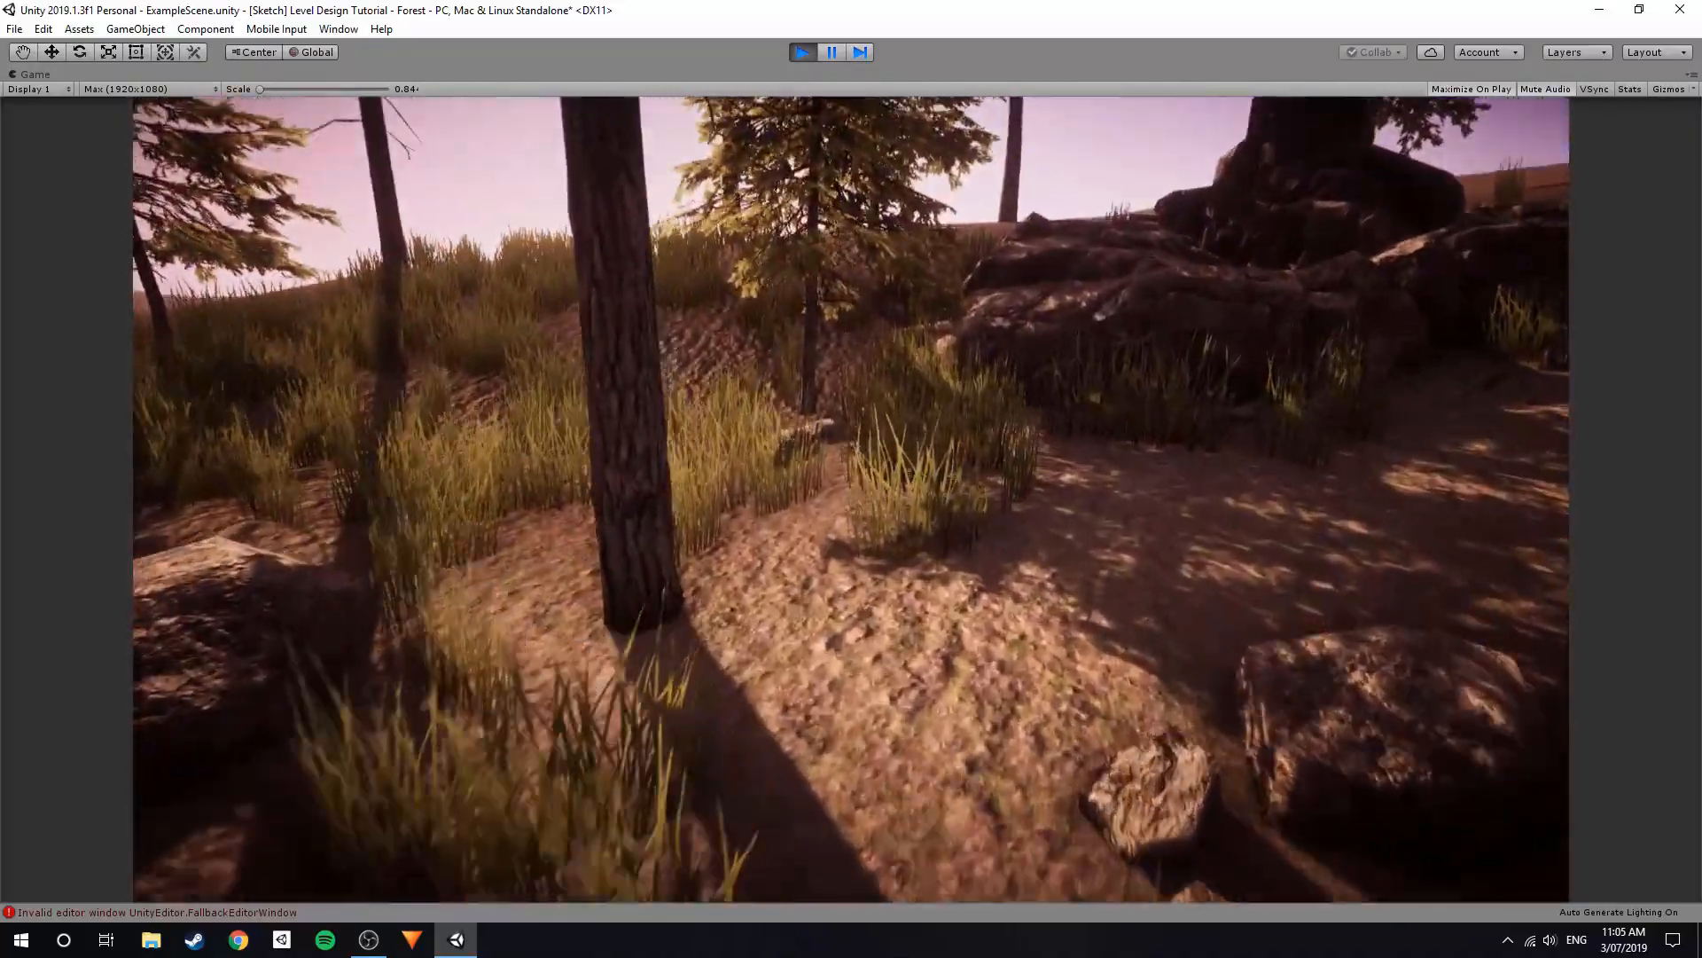
key(w)
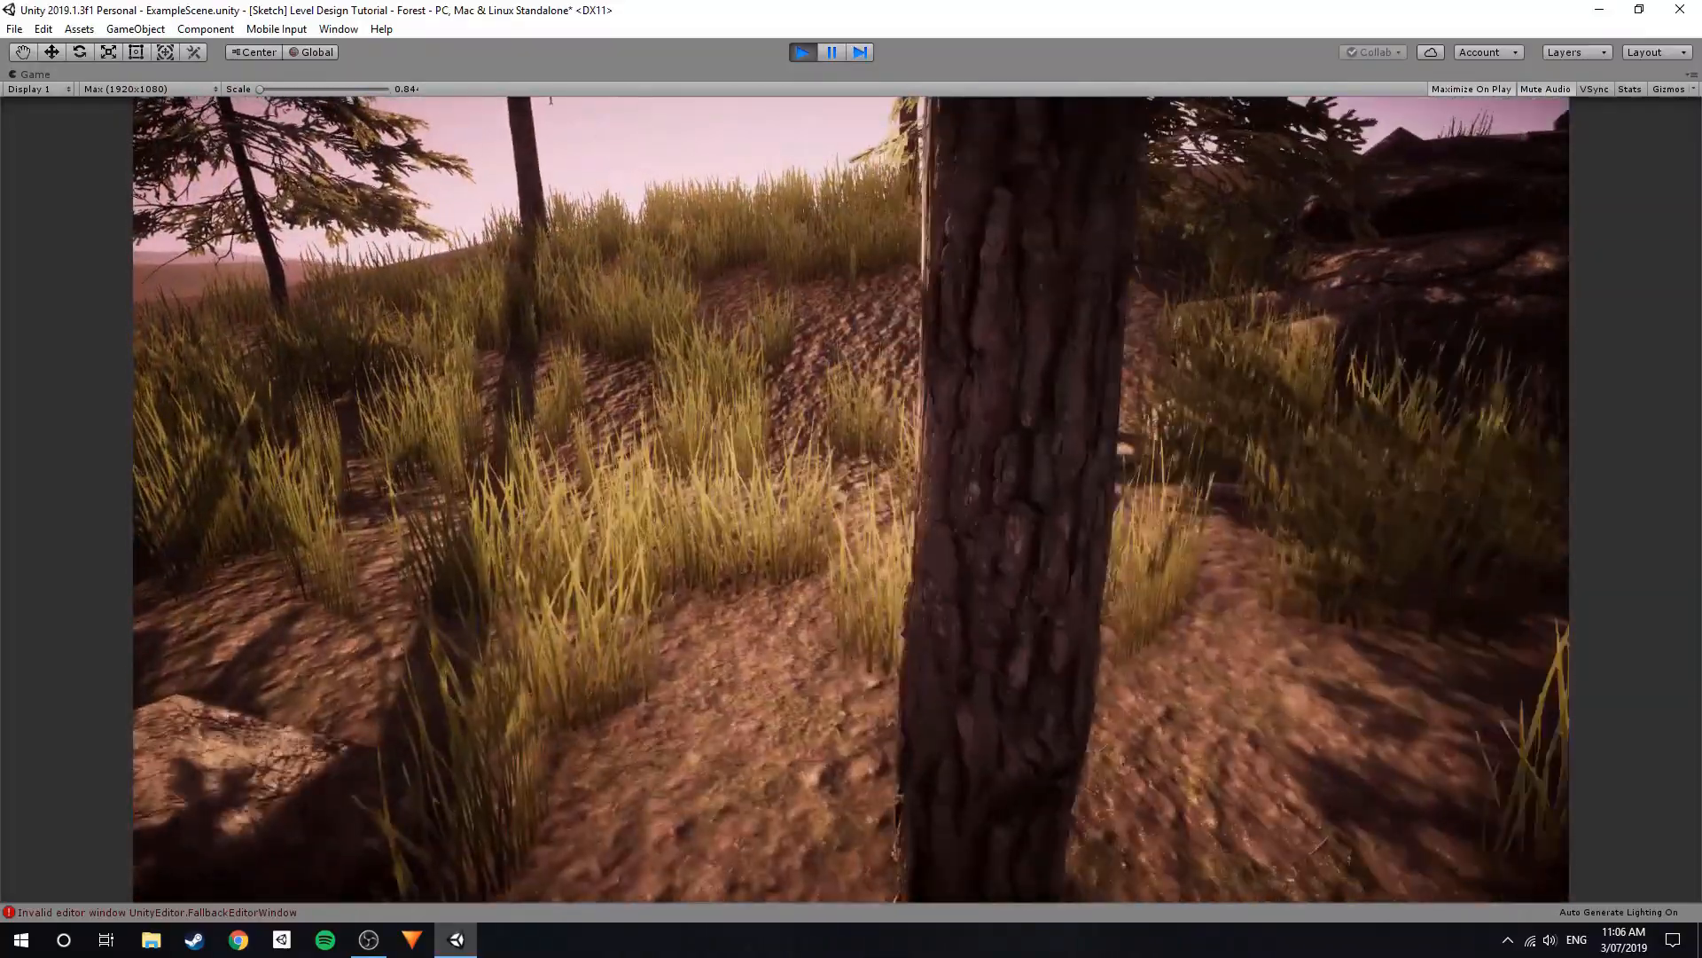
key(w)
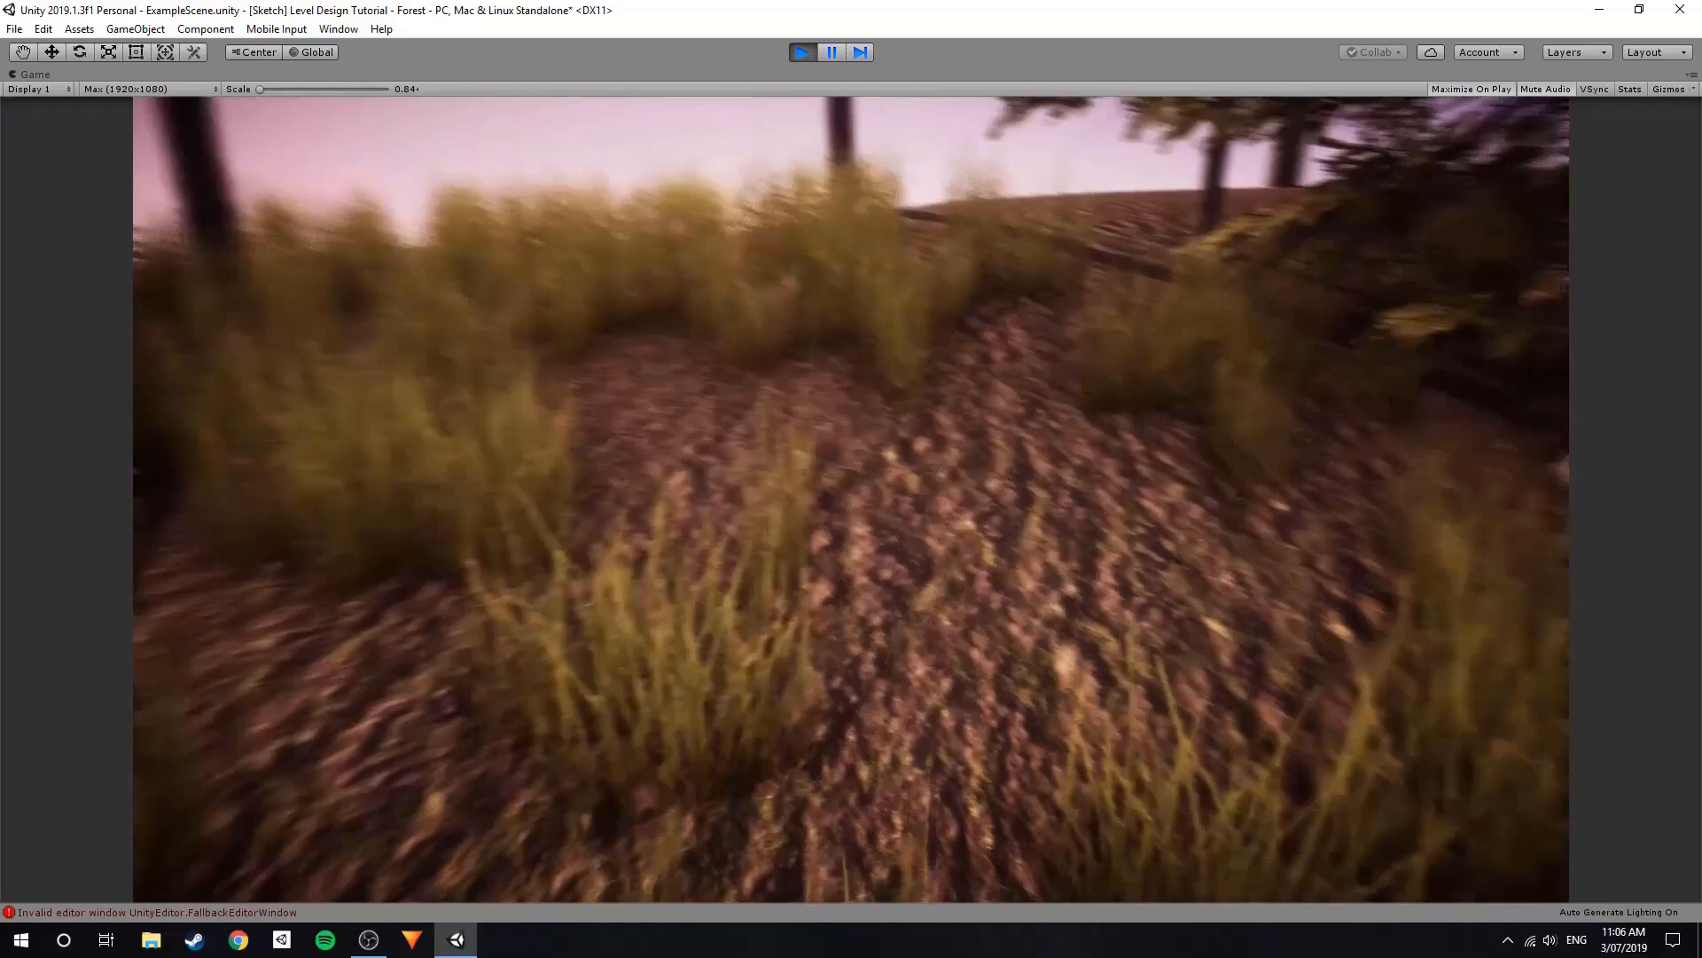
key(w)
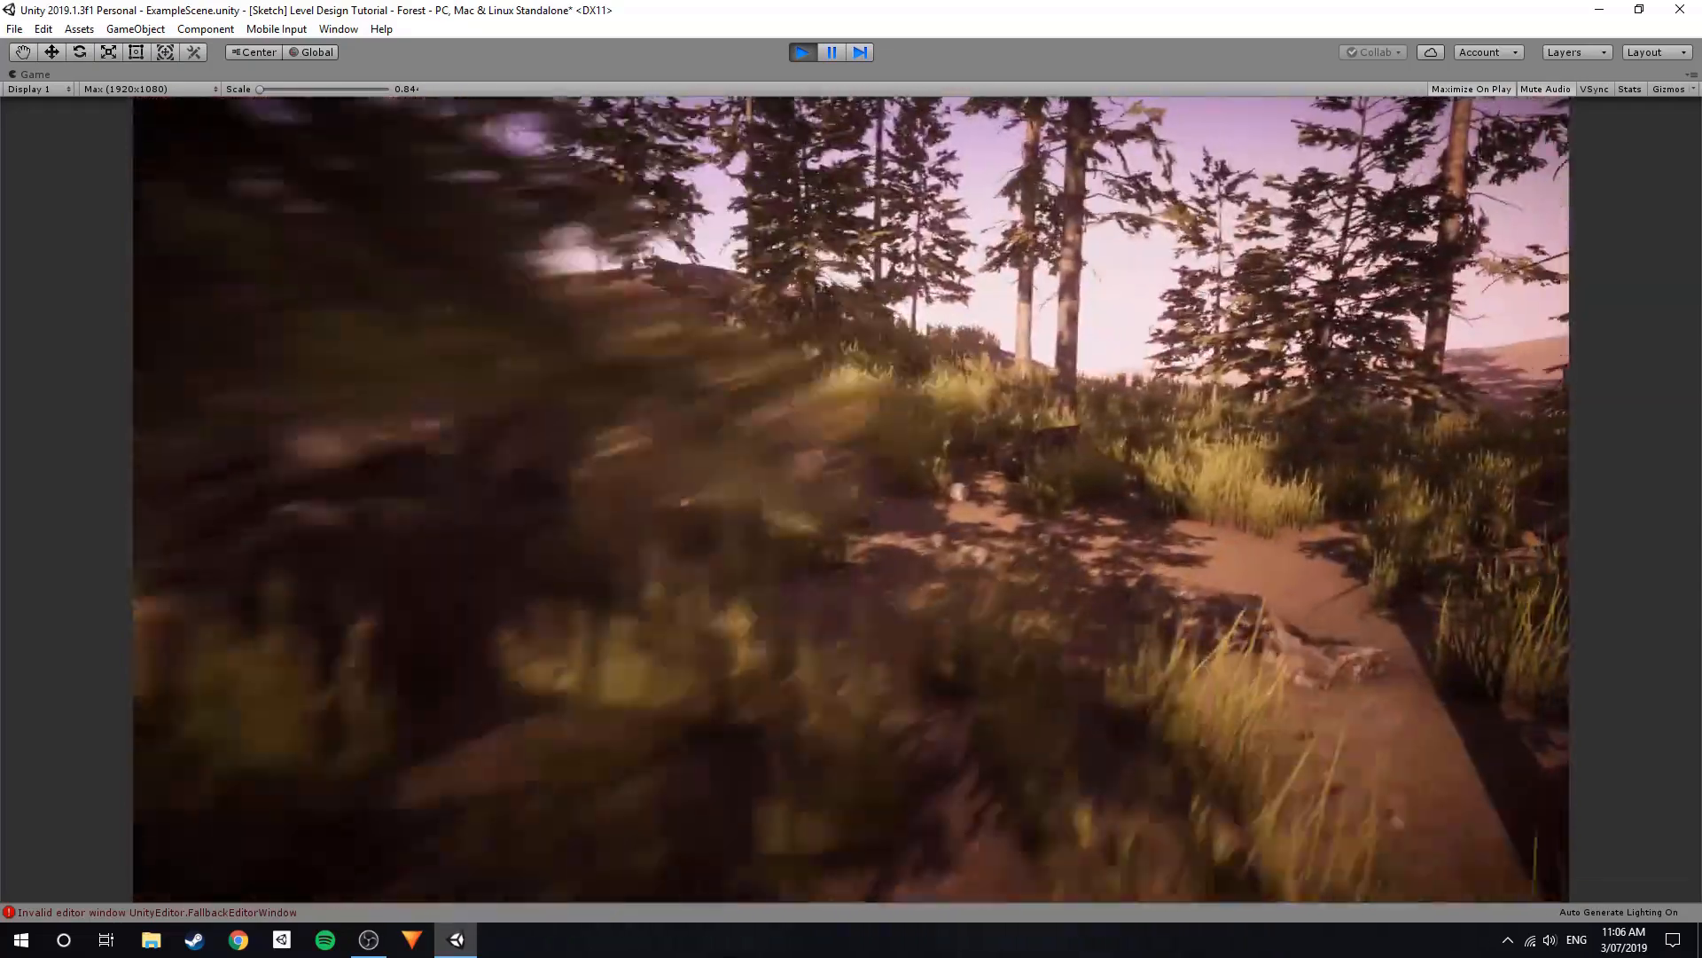
key(w)
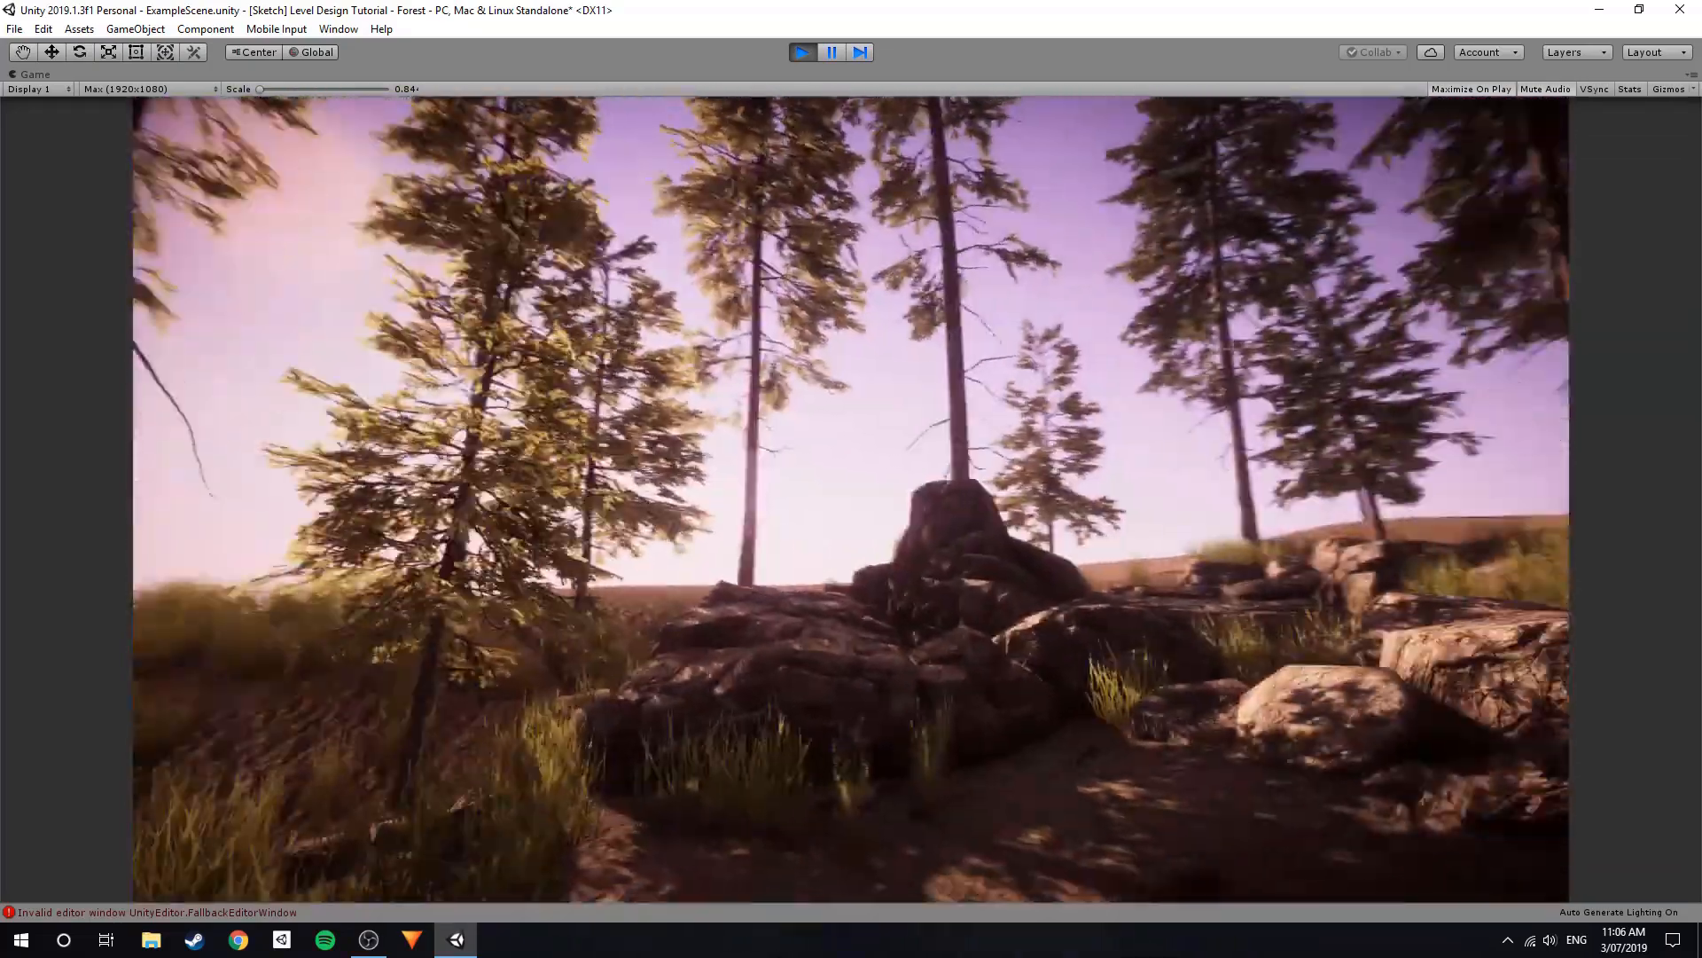
key(w)
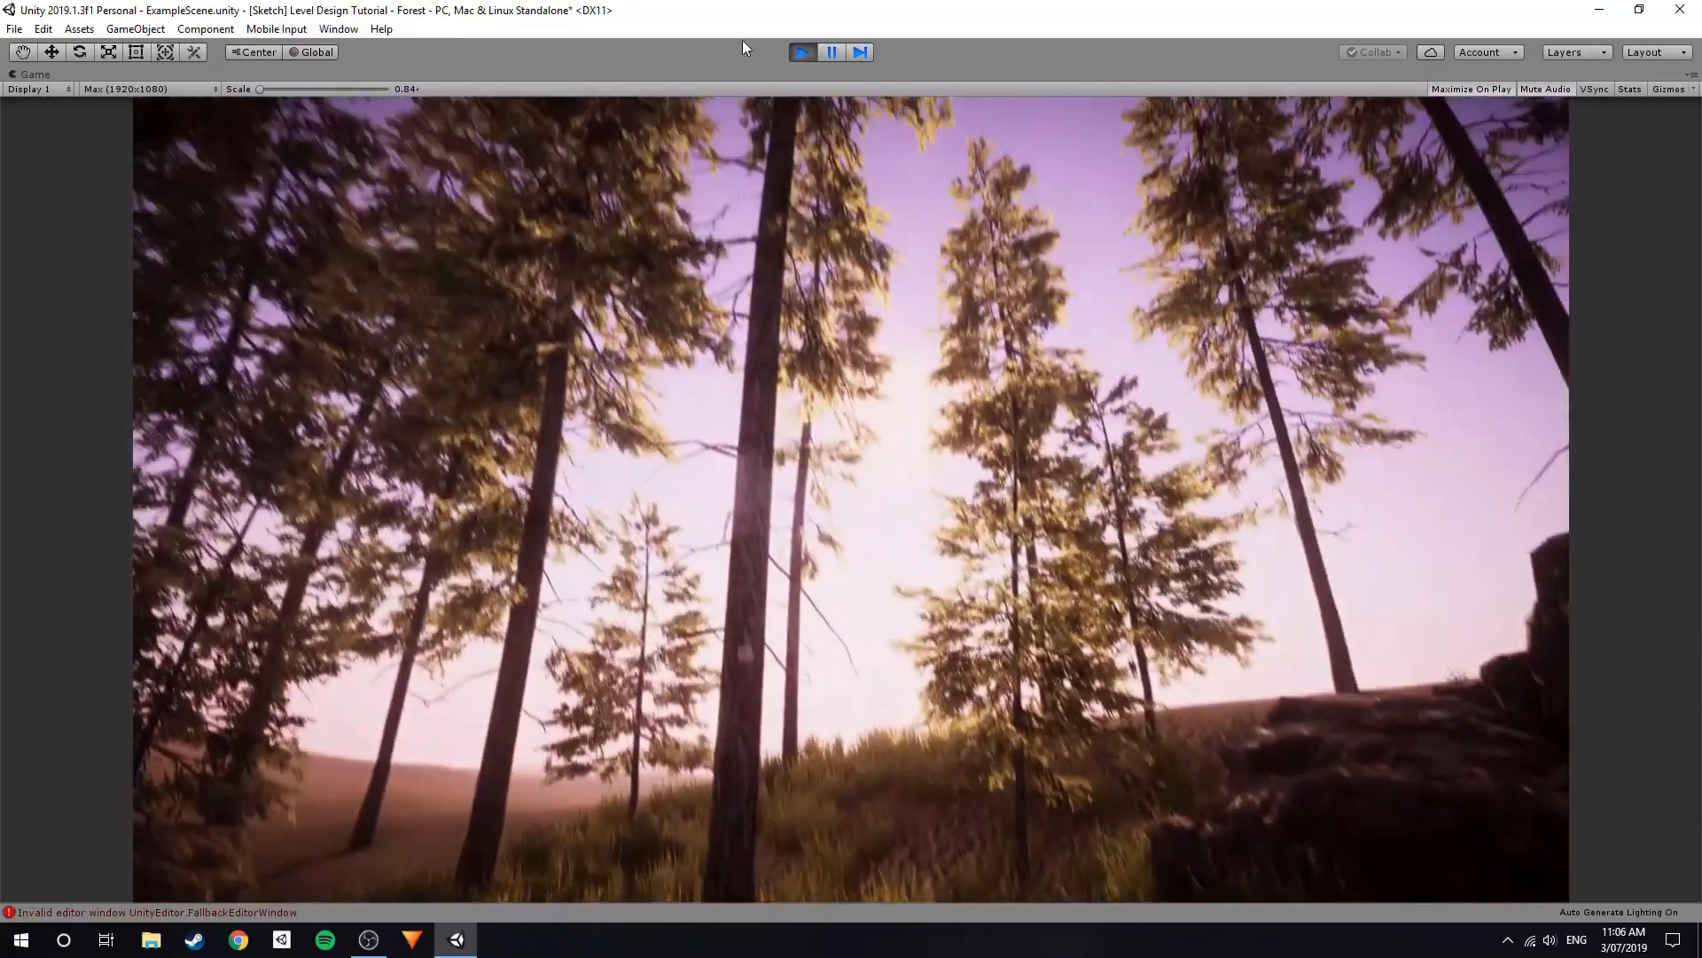
click(802, 52)
Search the project assets for "broad" and place the Broadleaf_Mobile tree in the clearing near the rocks.
right_drag(780, 319, 965, 545)
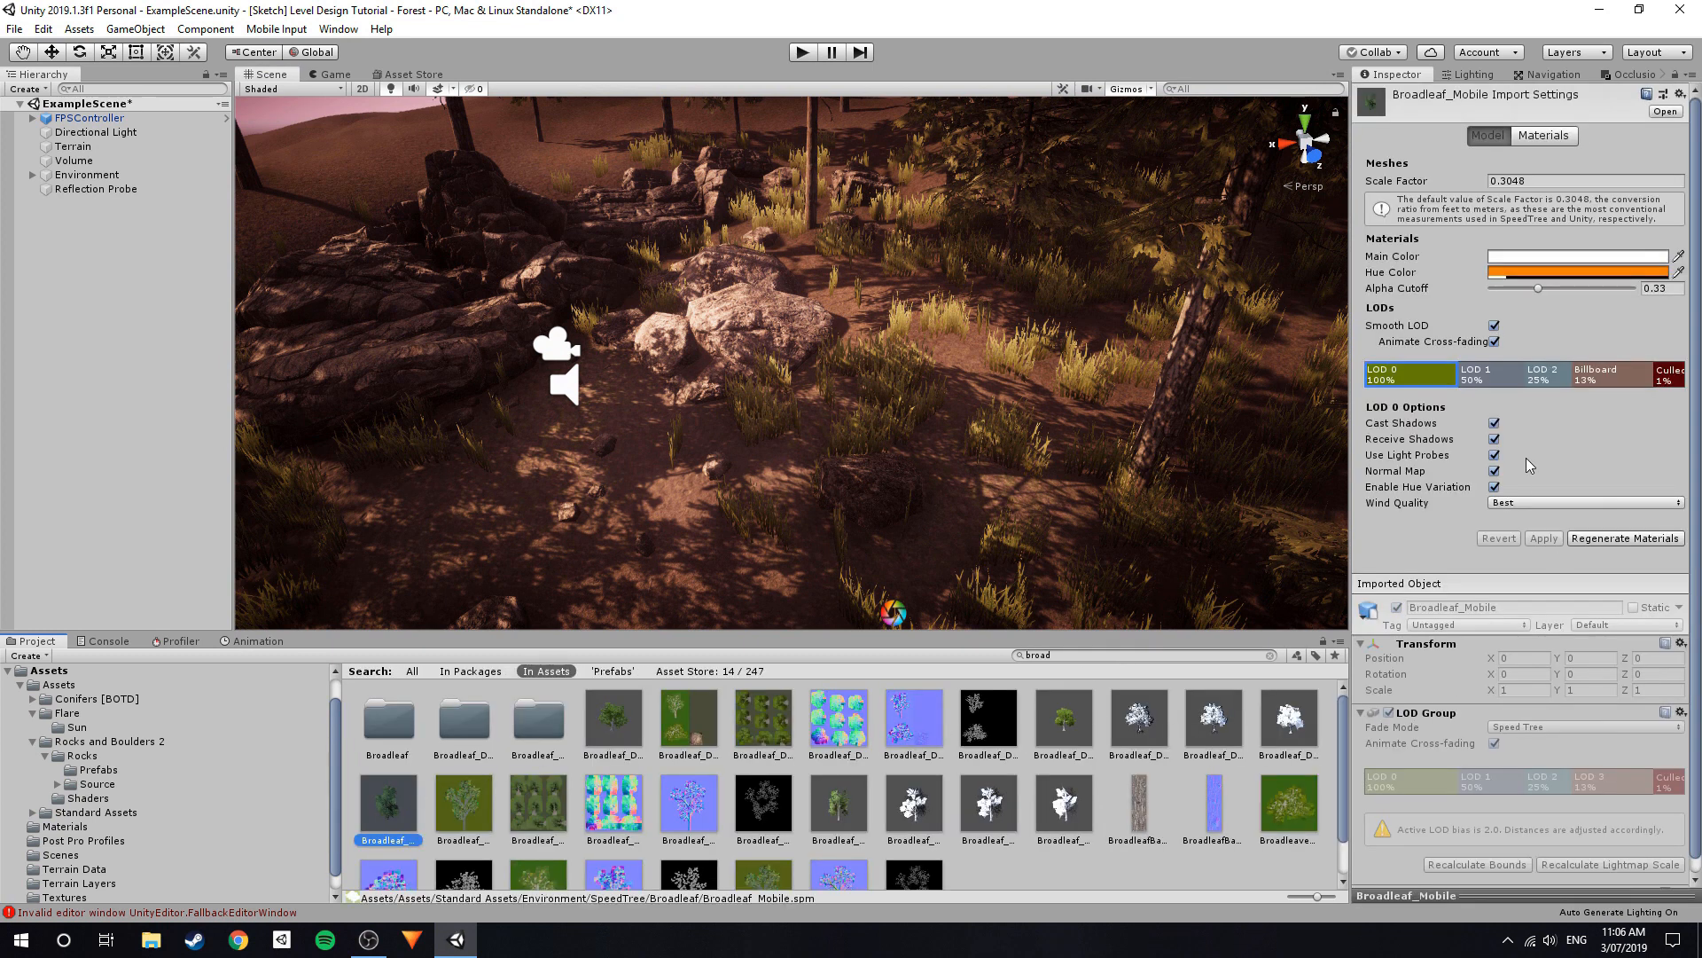
drag(395, 822, 690, 392)
key(s)
right_drag(779, 448, 808, 327)
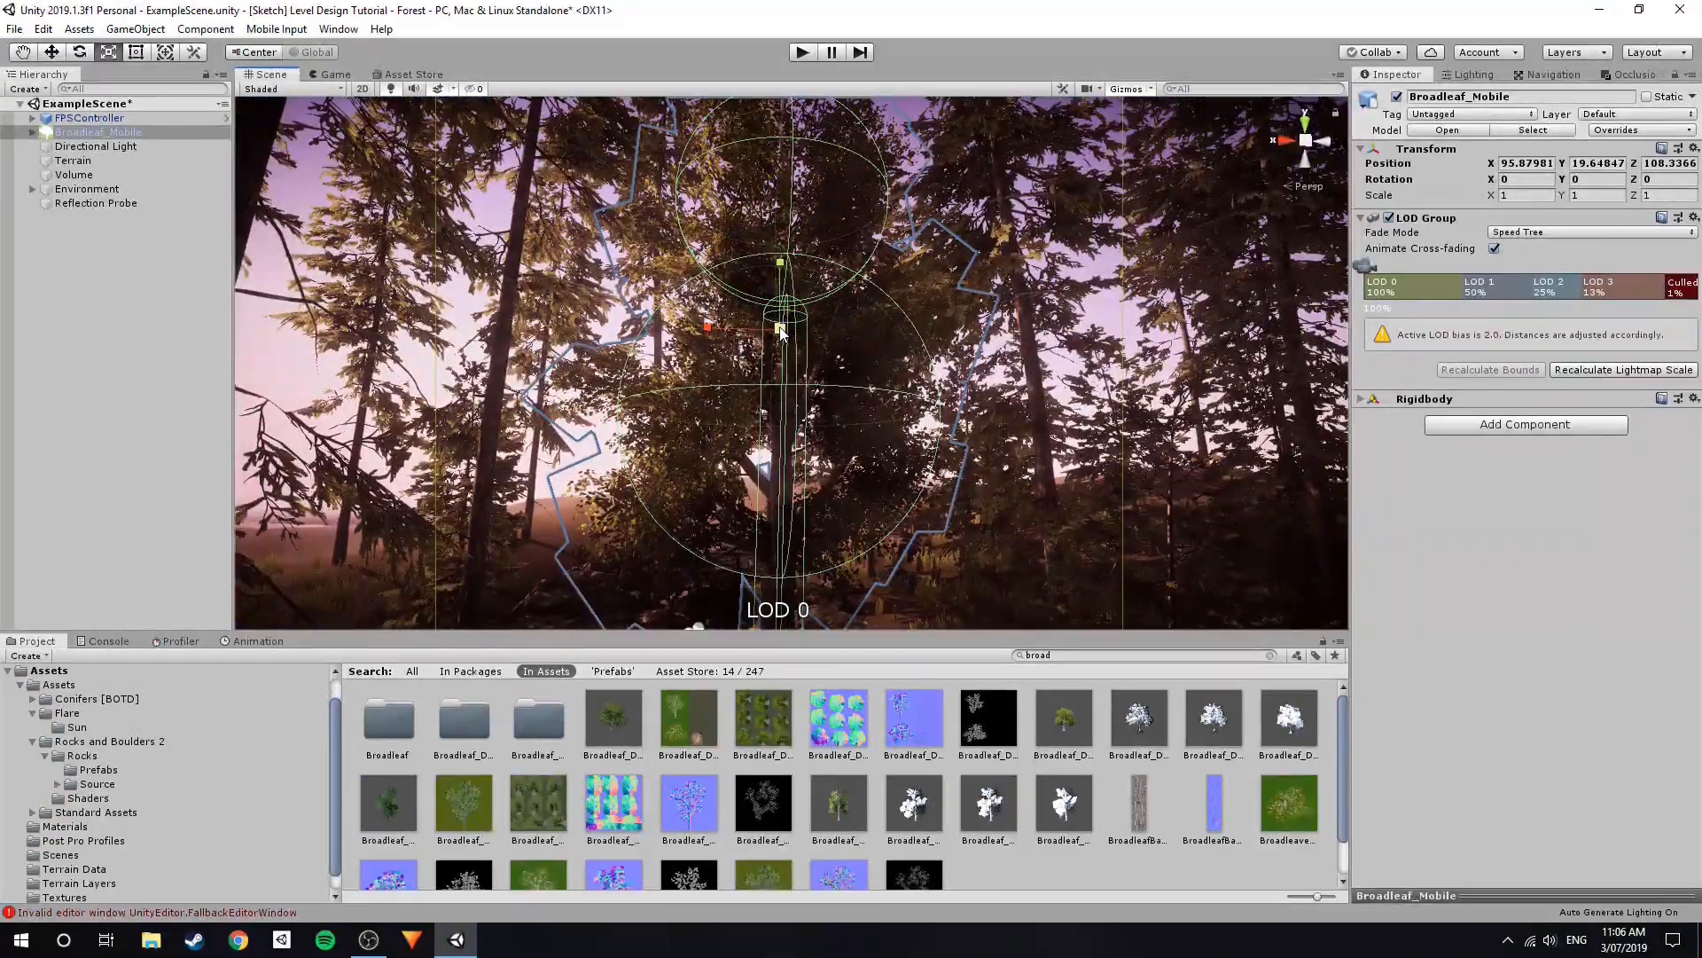
Scale the Broadleaf_Mobile tree to 0.5 on all axes, sink it to Y 13.35, and fine-tune its size.
drag(781, 330, 747, 335)
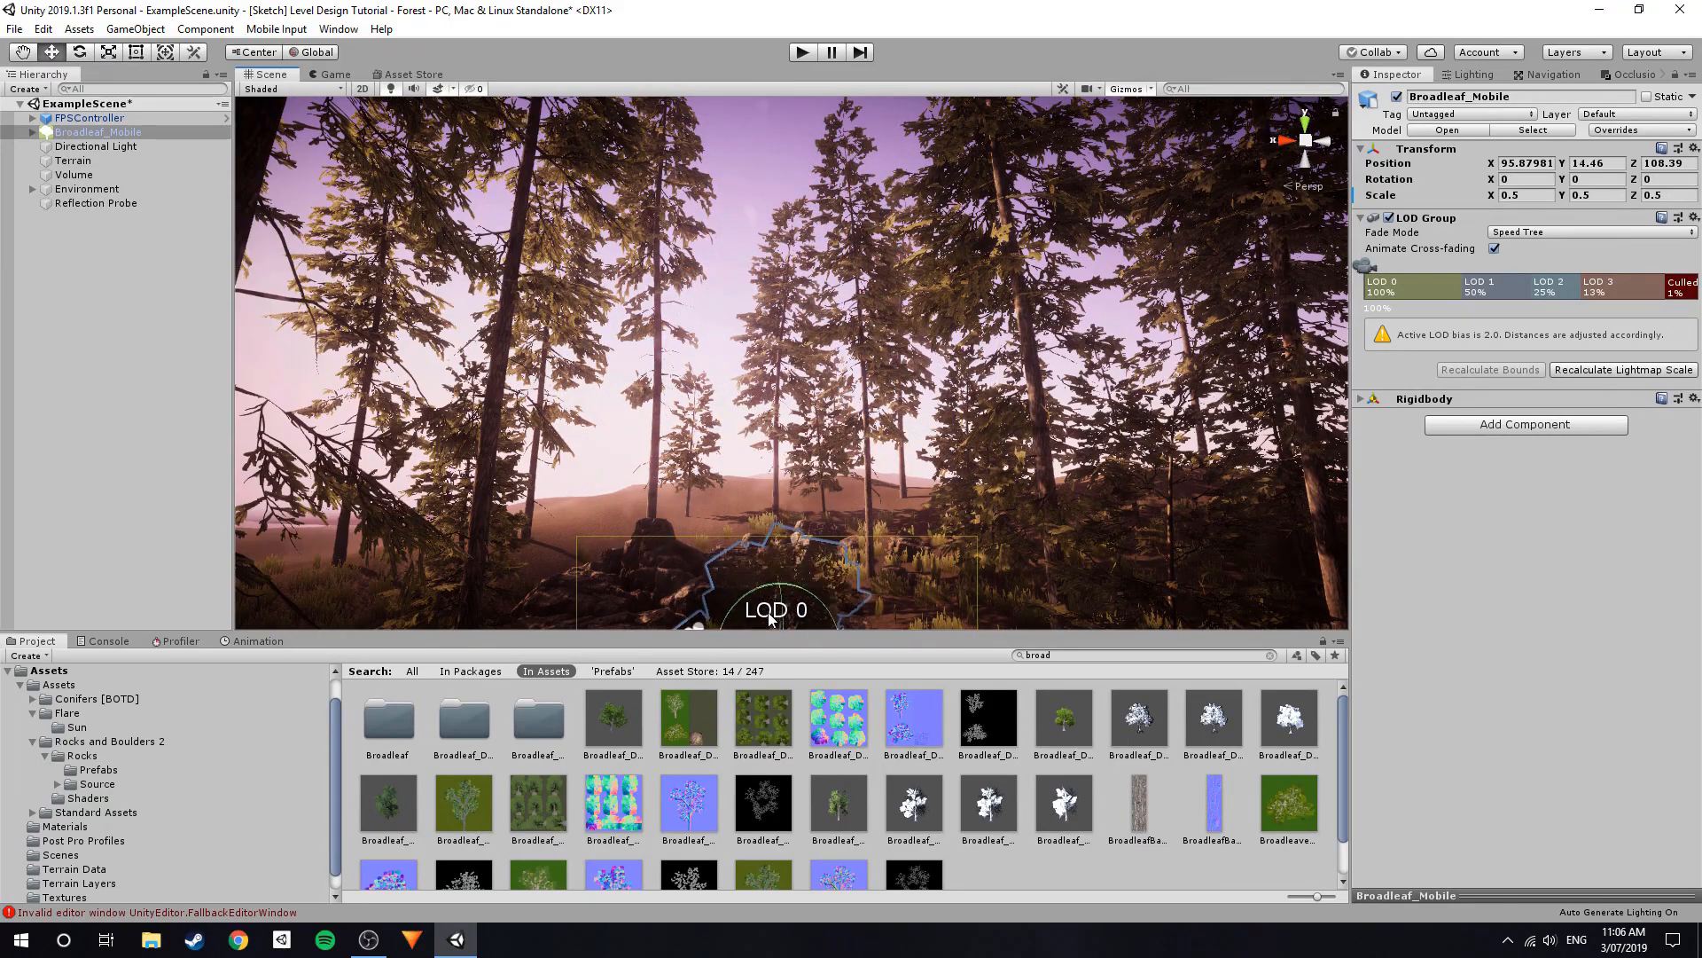
key(f)
key(r)
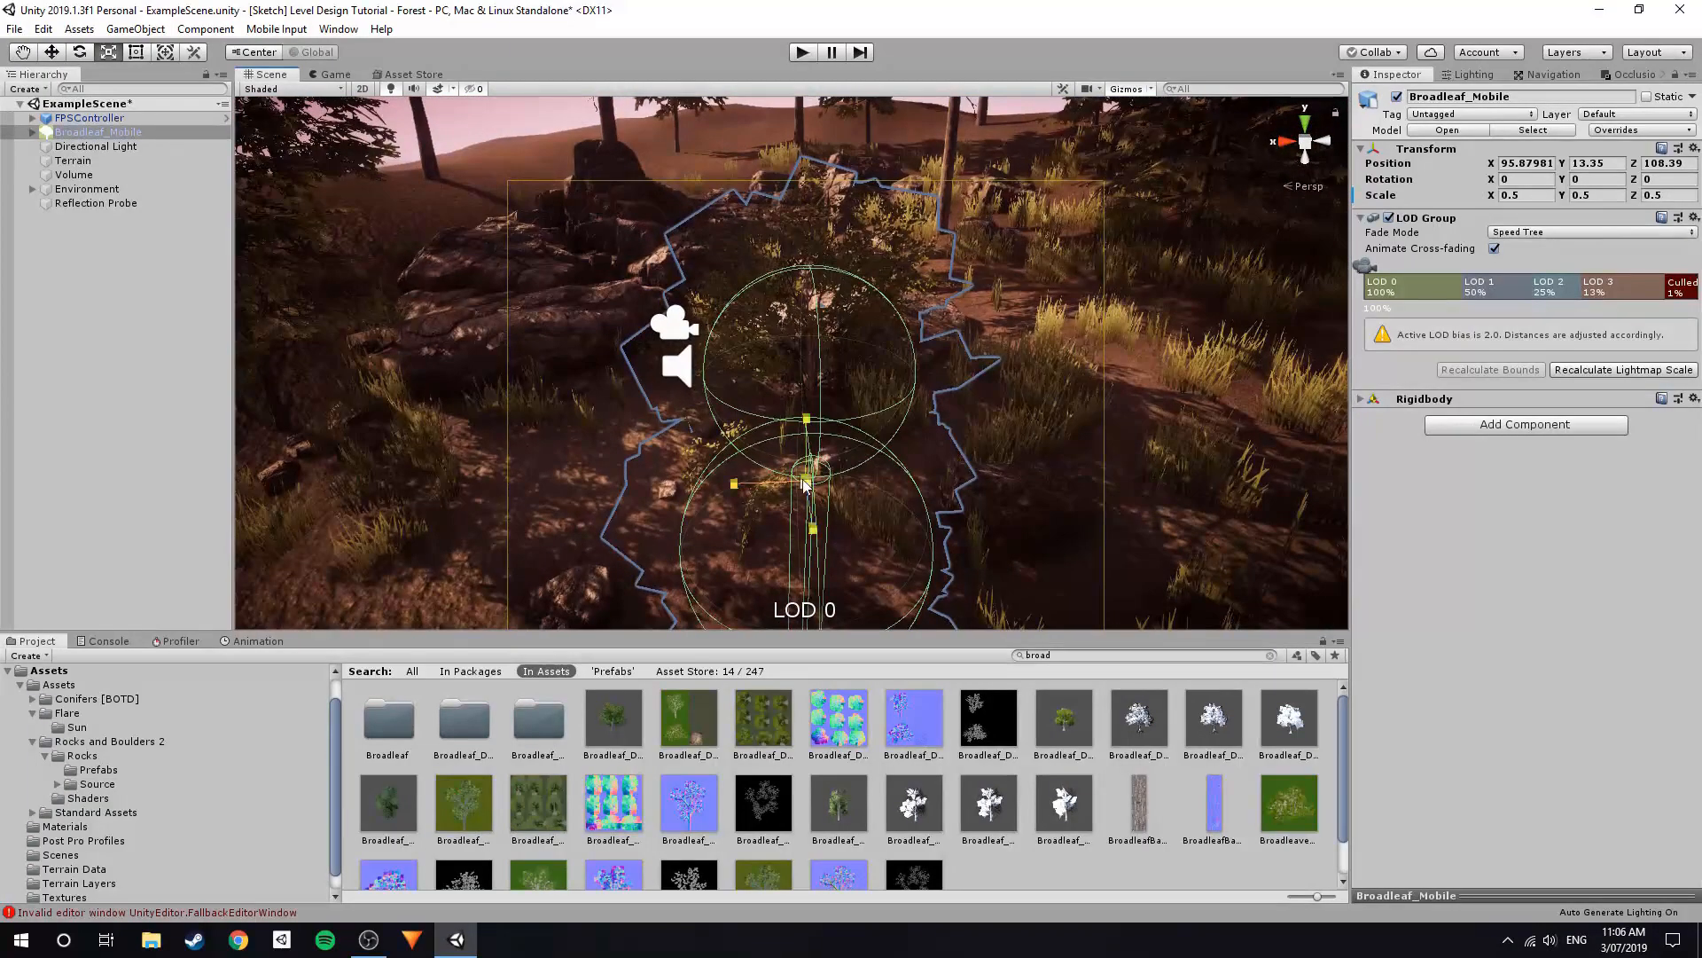
drag(753, 487, 791, 485)
Inspect the sunken broadleaf tree as a bush among the grass and rocks, from close up and from above.
right_drag(785, 449, 913, 445)
key(w)
key(a)
right_drag(811, 477, 938, 408)
right_drag(1273, 523, 798, 399)
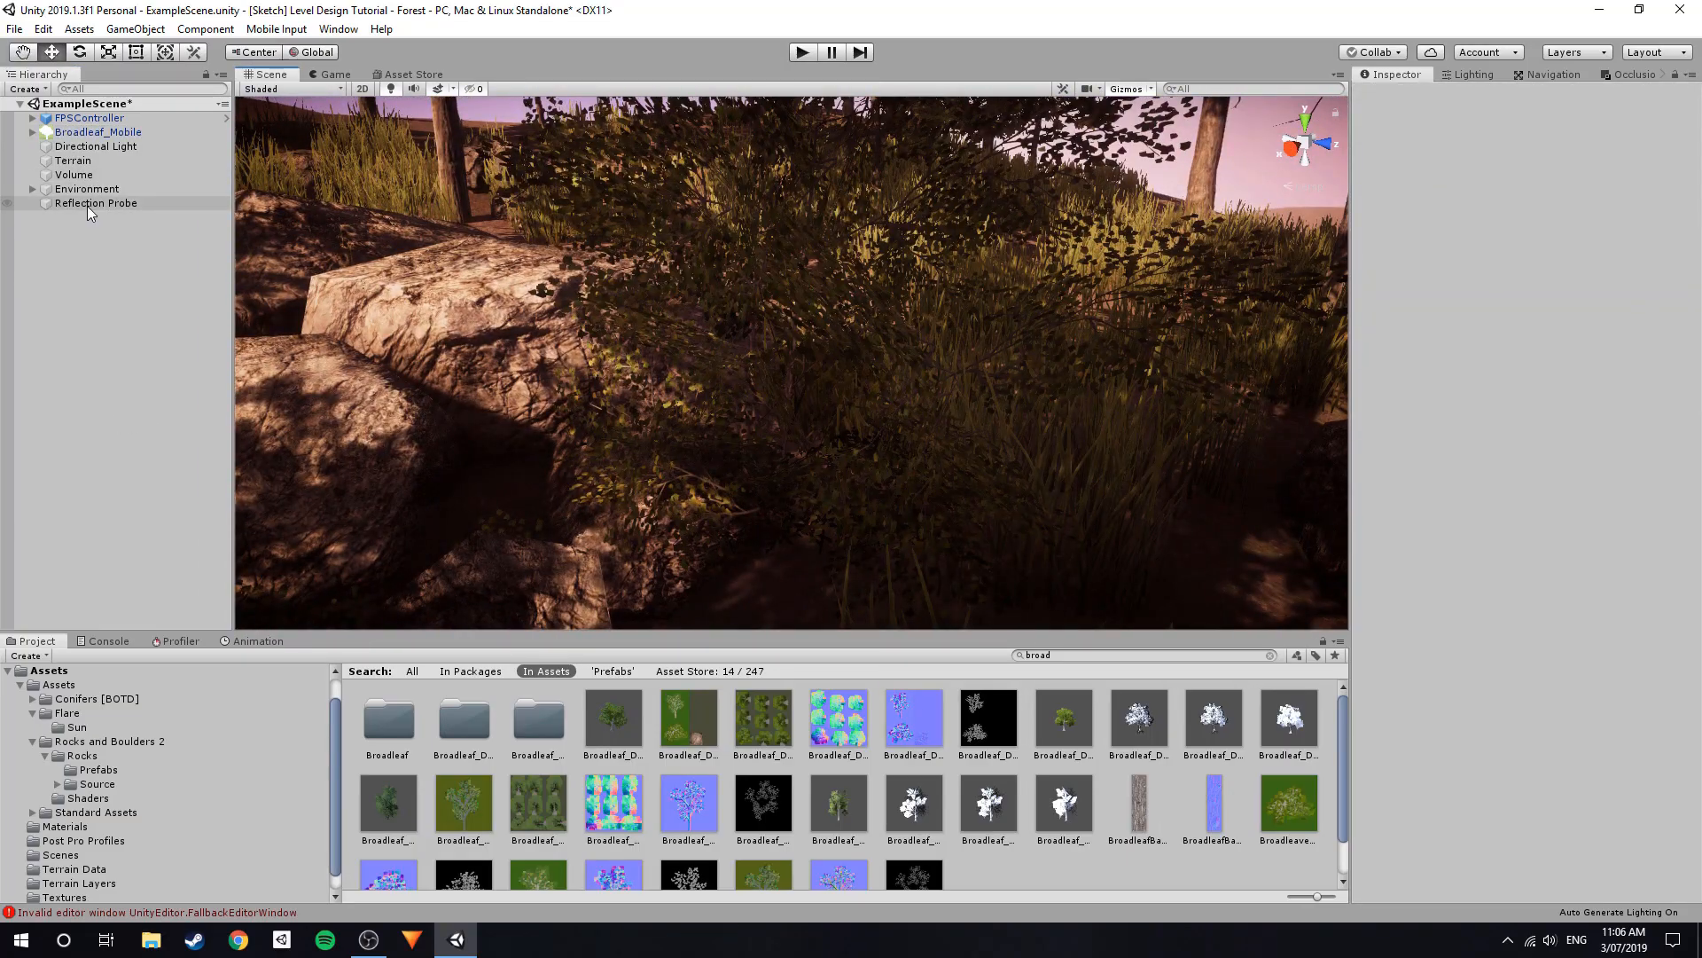
right_drag(540, 230, 787, 514)
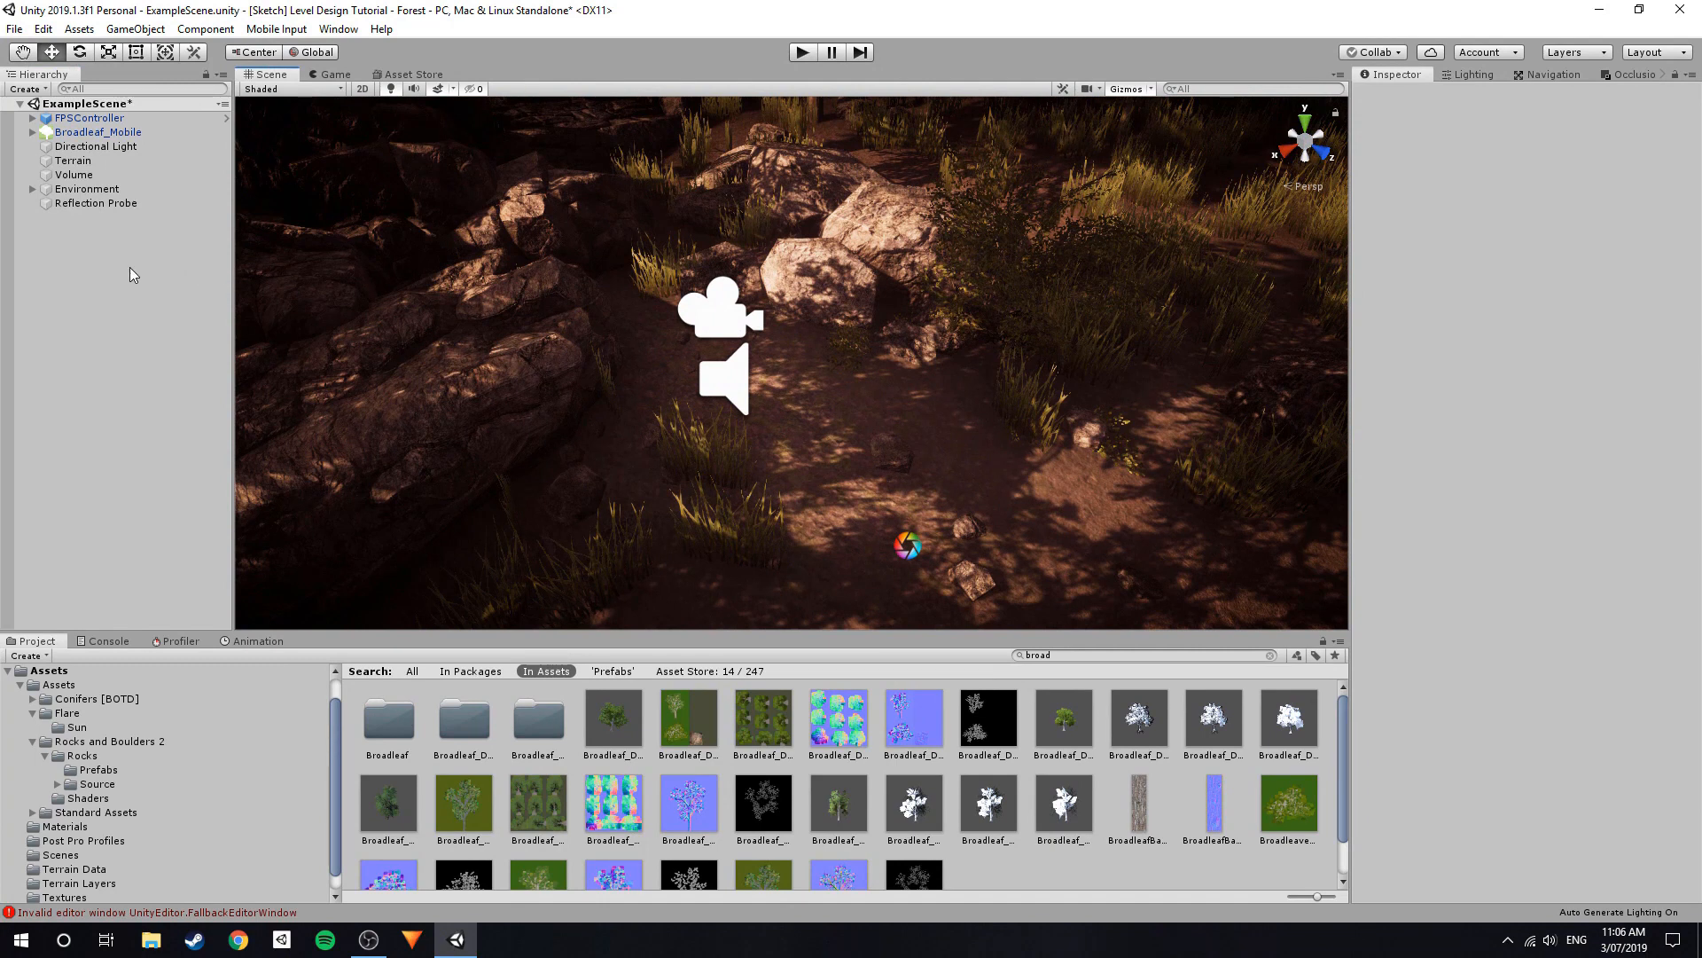
right_drag(129, 268, 329, 236)
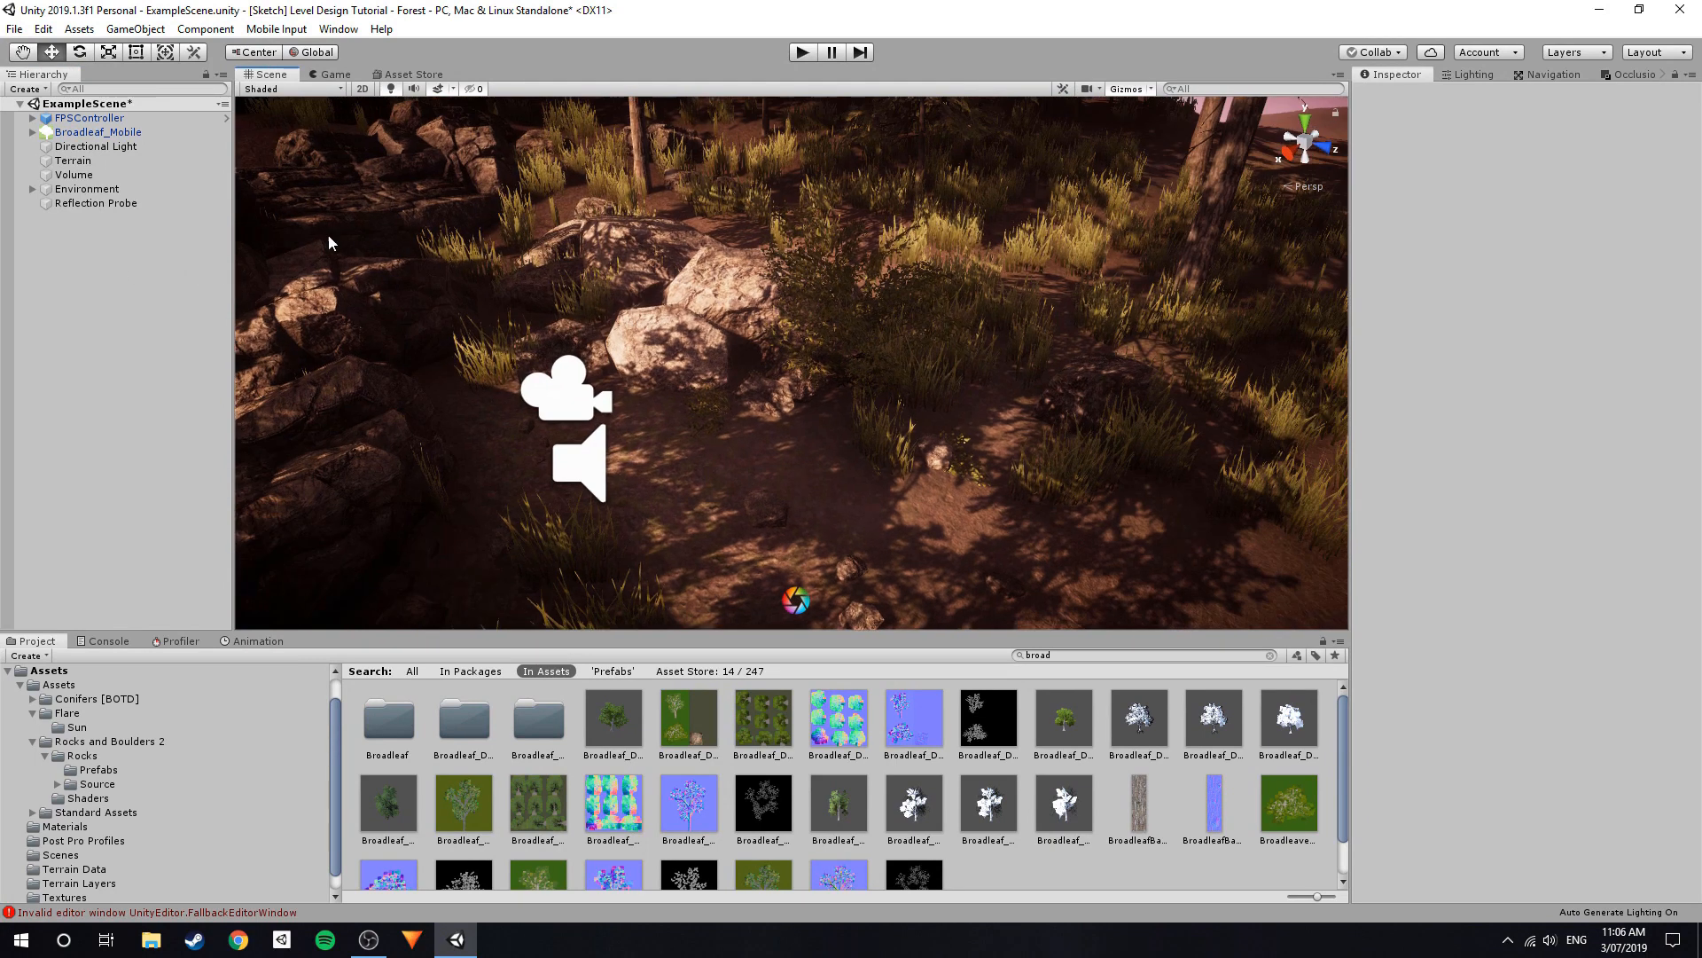
Examine the Broadleaf_Mobile tree's LOD meshes and collision objects, and inspect the tree among the rocks.
click(79, 132)
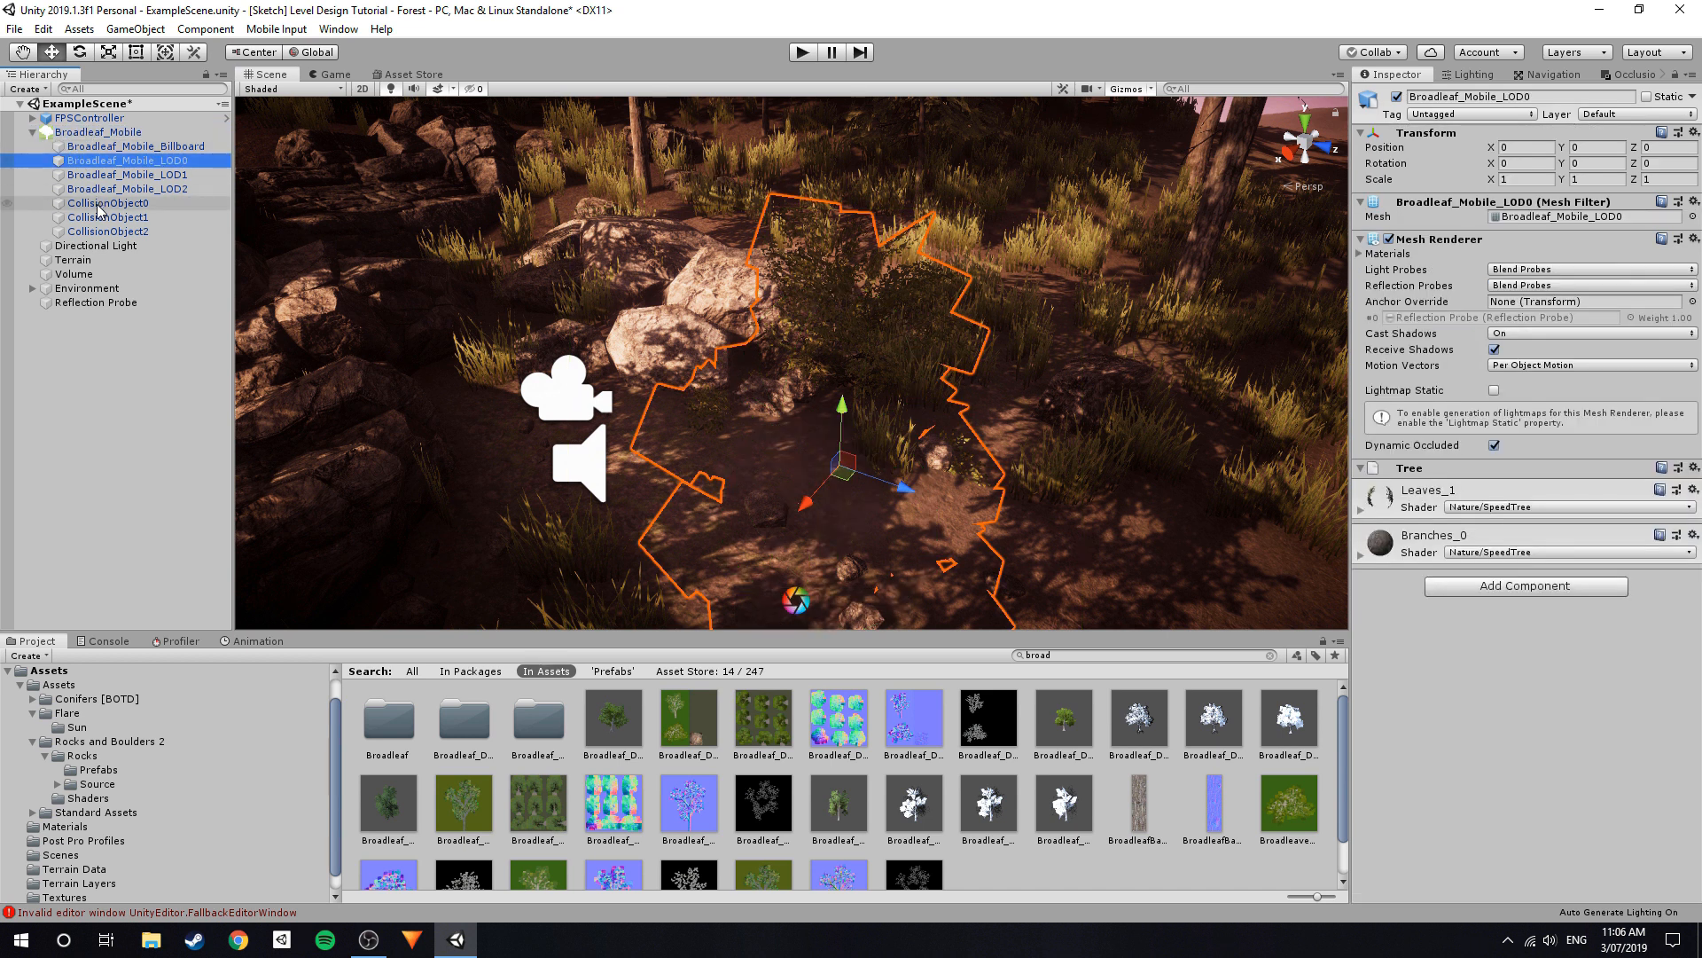
click(102, 204)
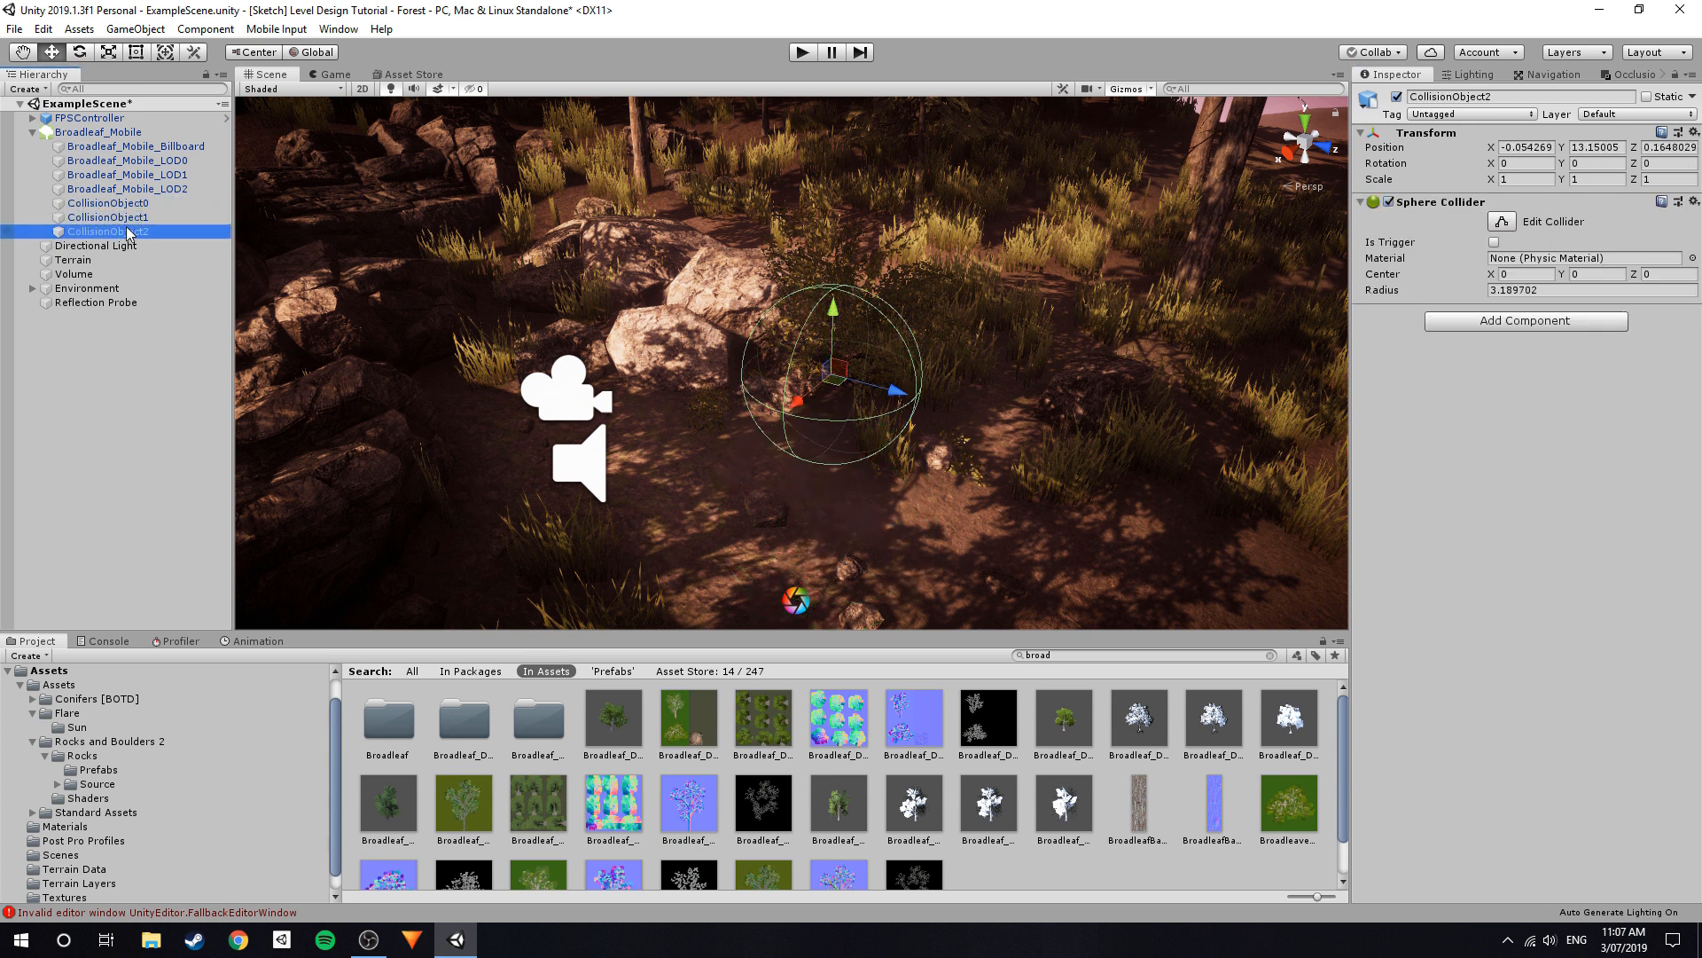
click(123, 427)
right_drag(497, 399, 699, 409)
scroll(502, 268, up, 1)
right_drag(864, 461, 786, 470)
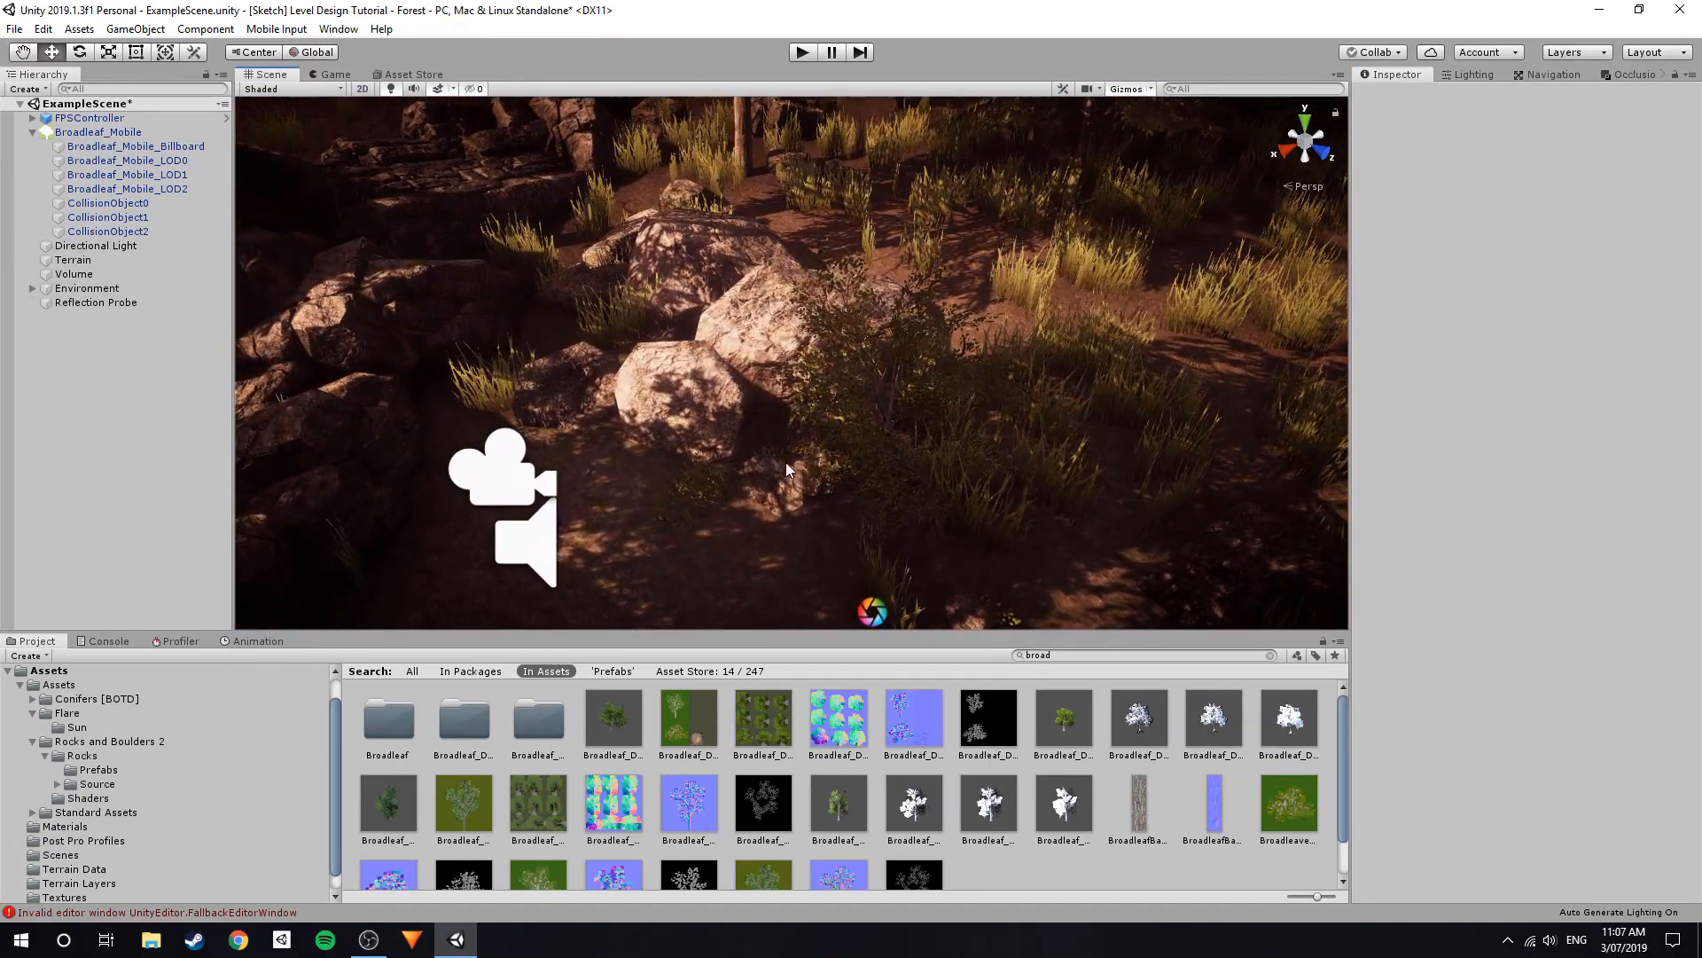
click(82, 133)
right_drag(720, 167, 731, 165)
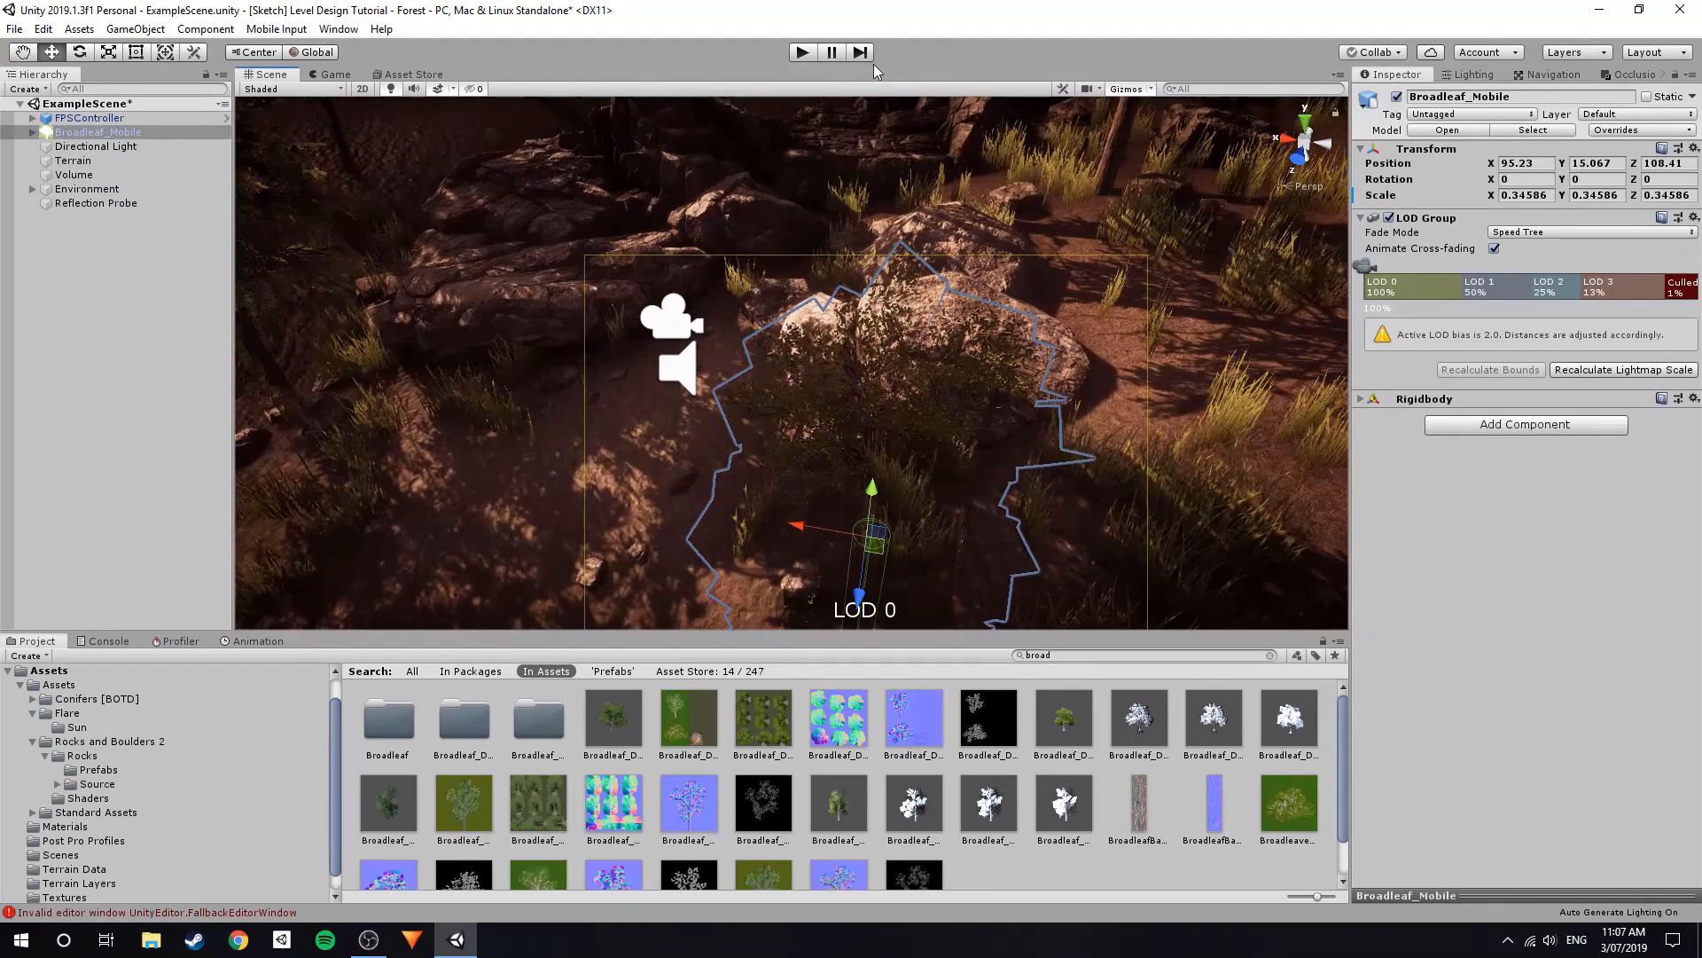
Play-test the scene to view the broadleaf bush beside the rocks in first person, and stop play mode.
click(801, 53)
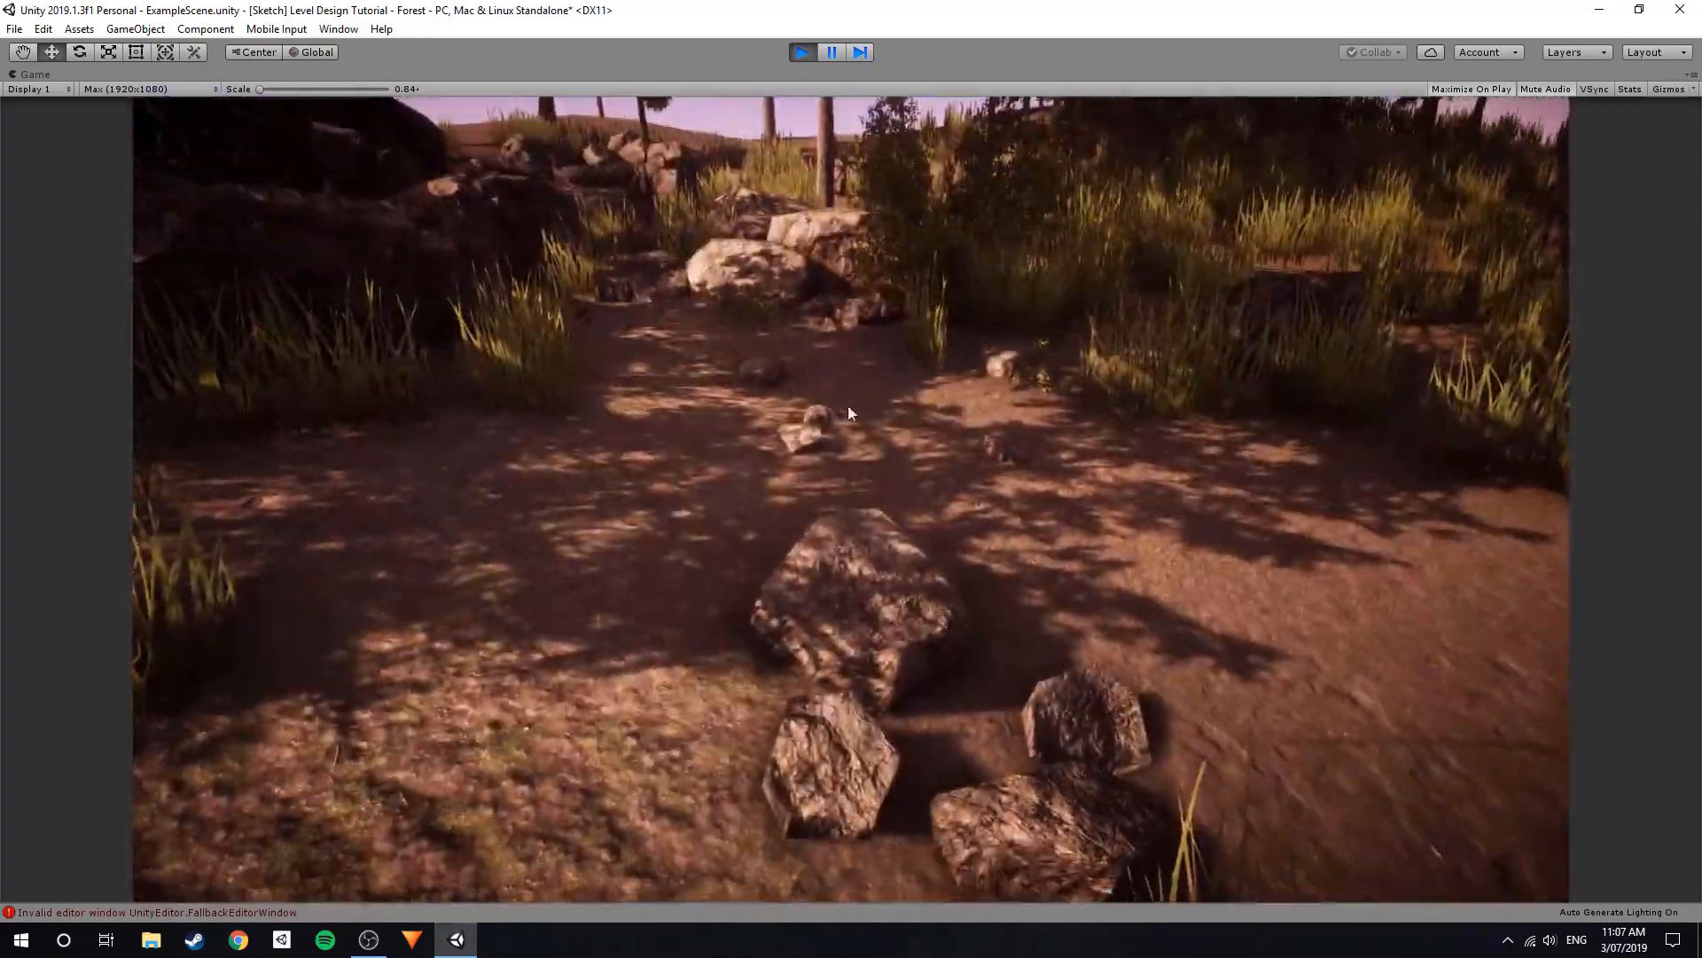
click(802, 51)
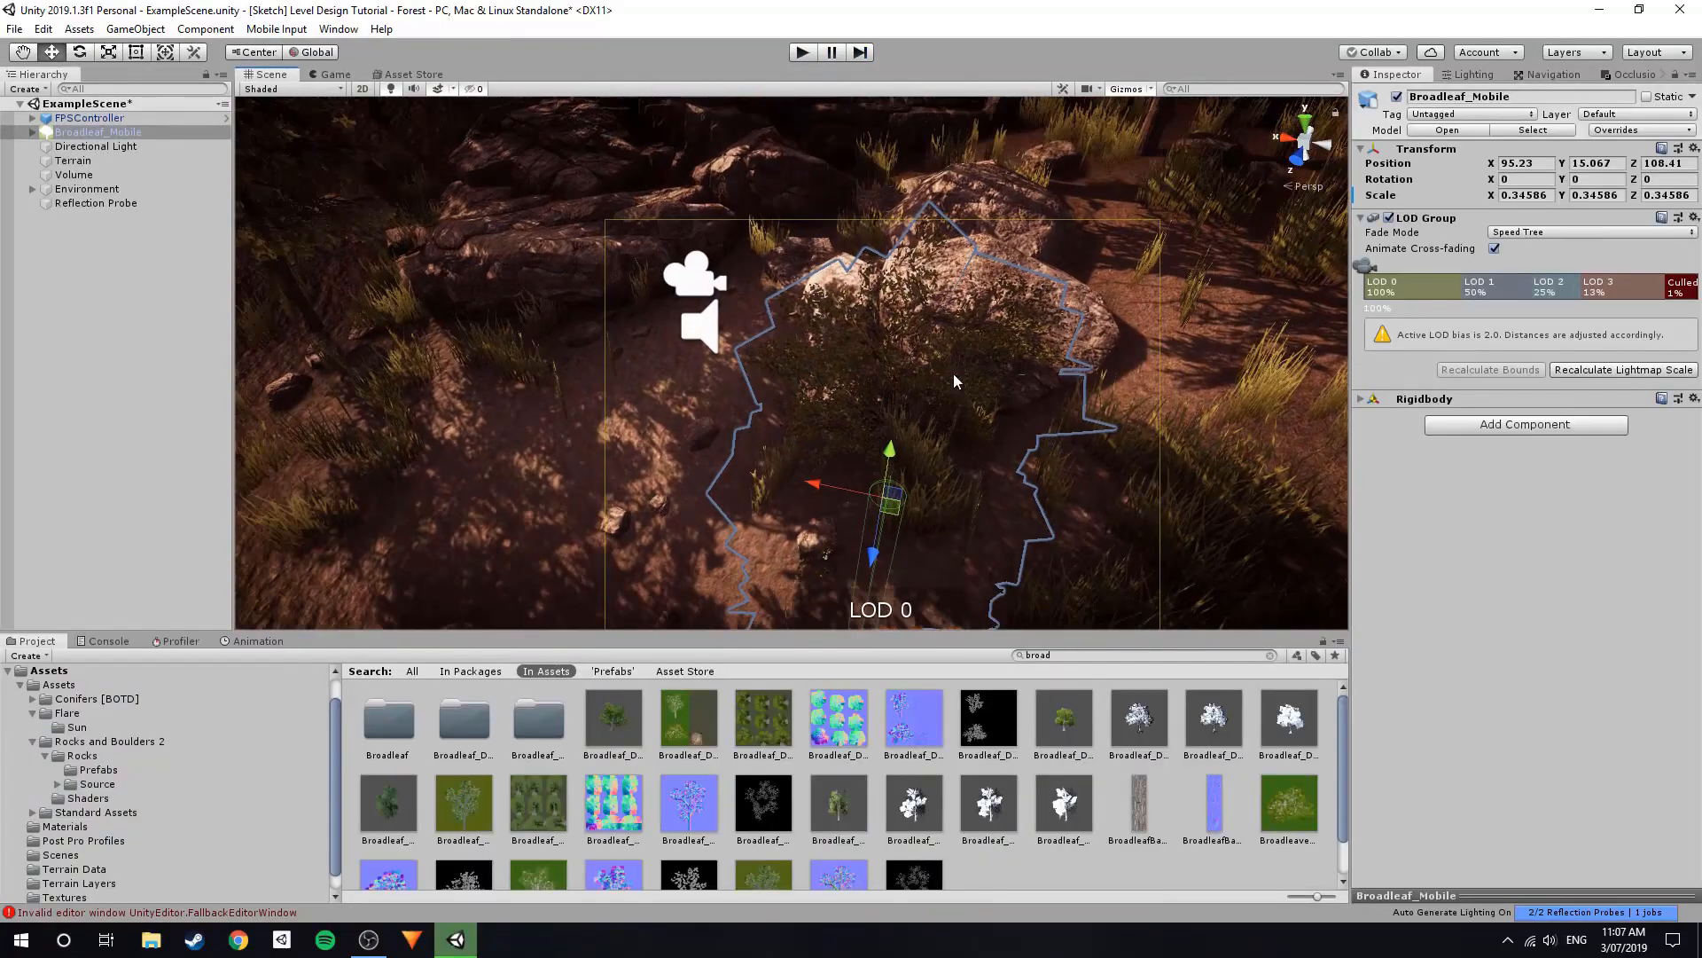
click(853, 411)
Duplicate the Broadleaf_Mobile bush and place the copy among the trees at X 102.23, Z 116.33.
alt+drag(853, 411, 909, 380)
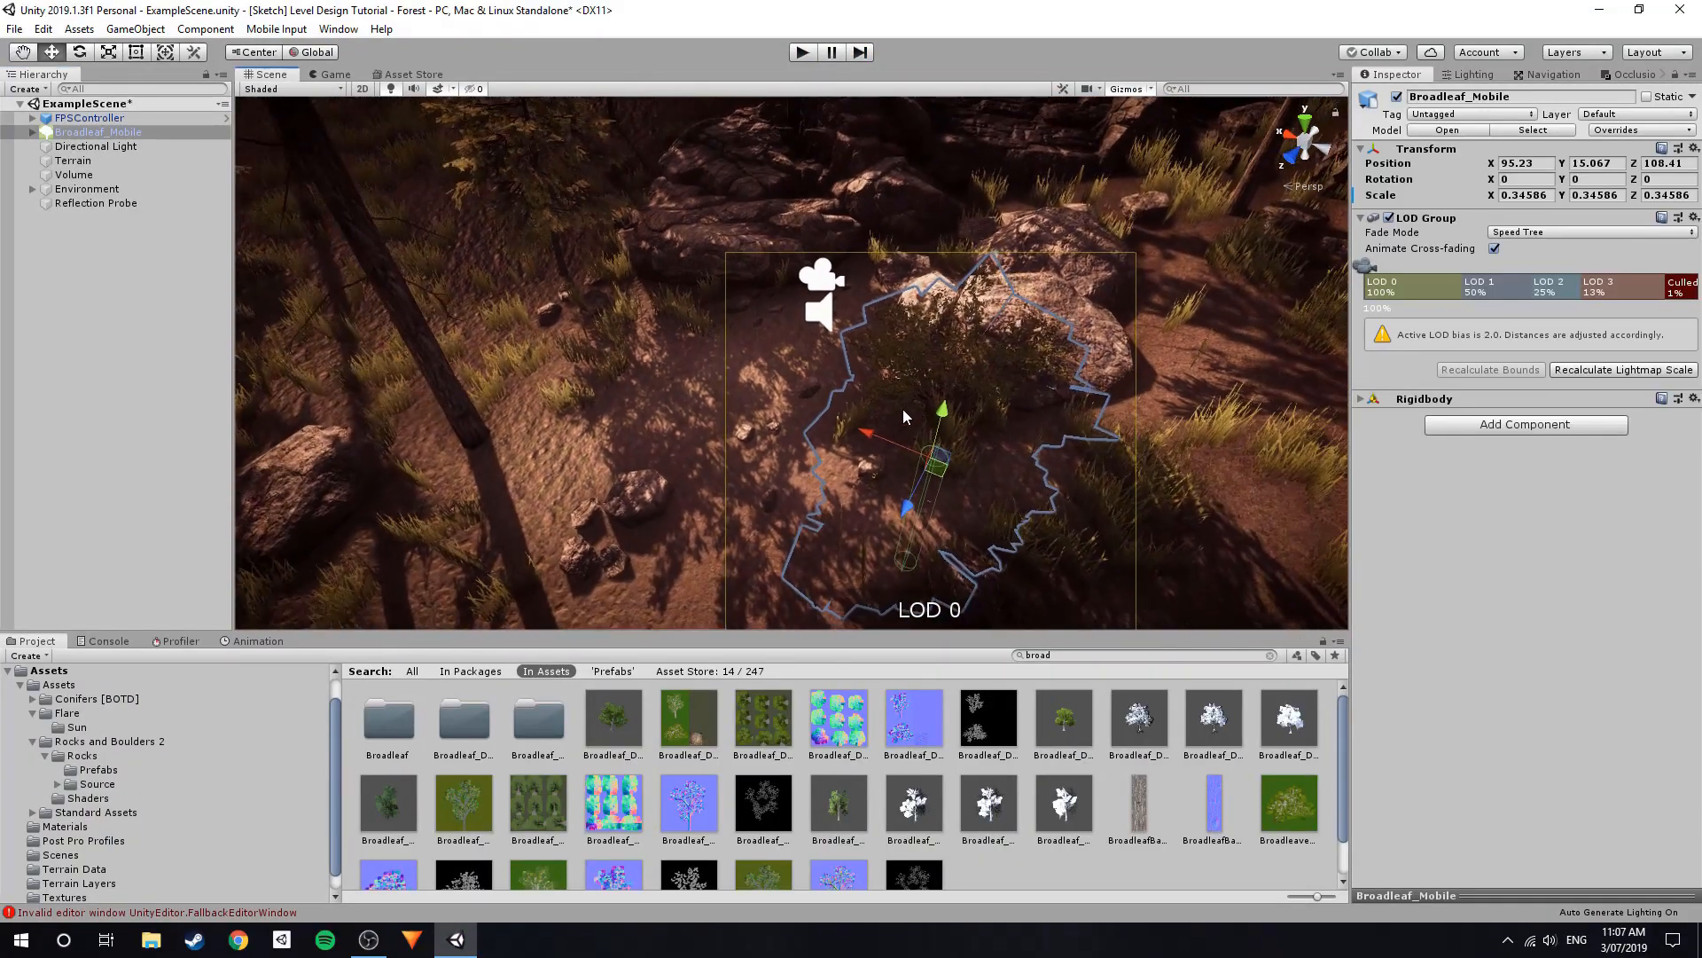
right_drag(789, 311, 663, 362)
drag(848, 266, 569, 335)
right_drag(741, 306, 667, 303)
key(w)
Add another bush copy scaled to about 0.262 on all axes and place it at X 97.76, Y 15.22, Z 116.14.
key(r)
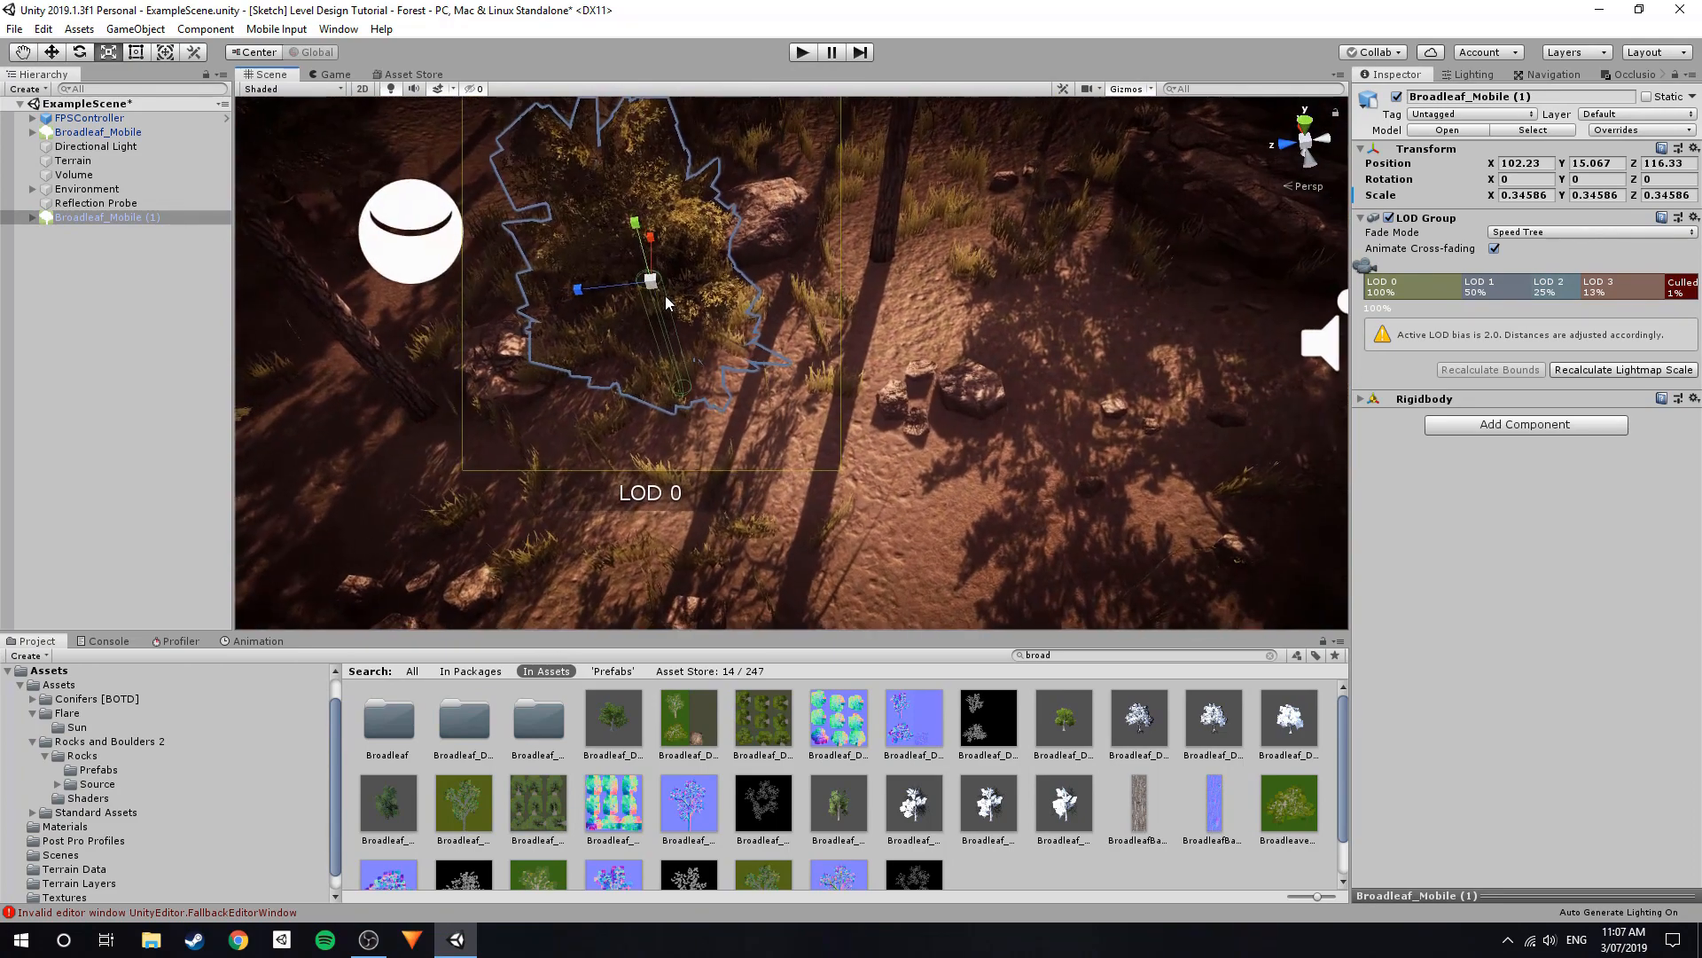
alt+drag(845, 310, 858, 359)
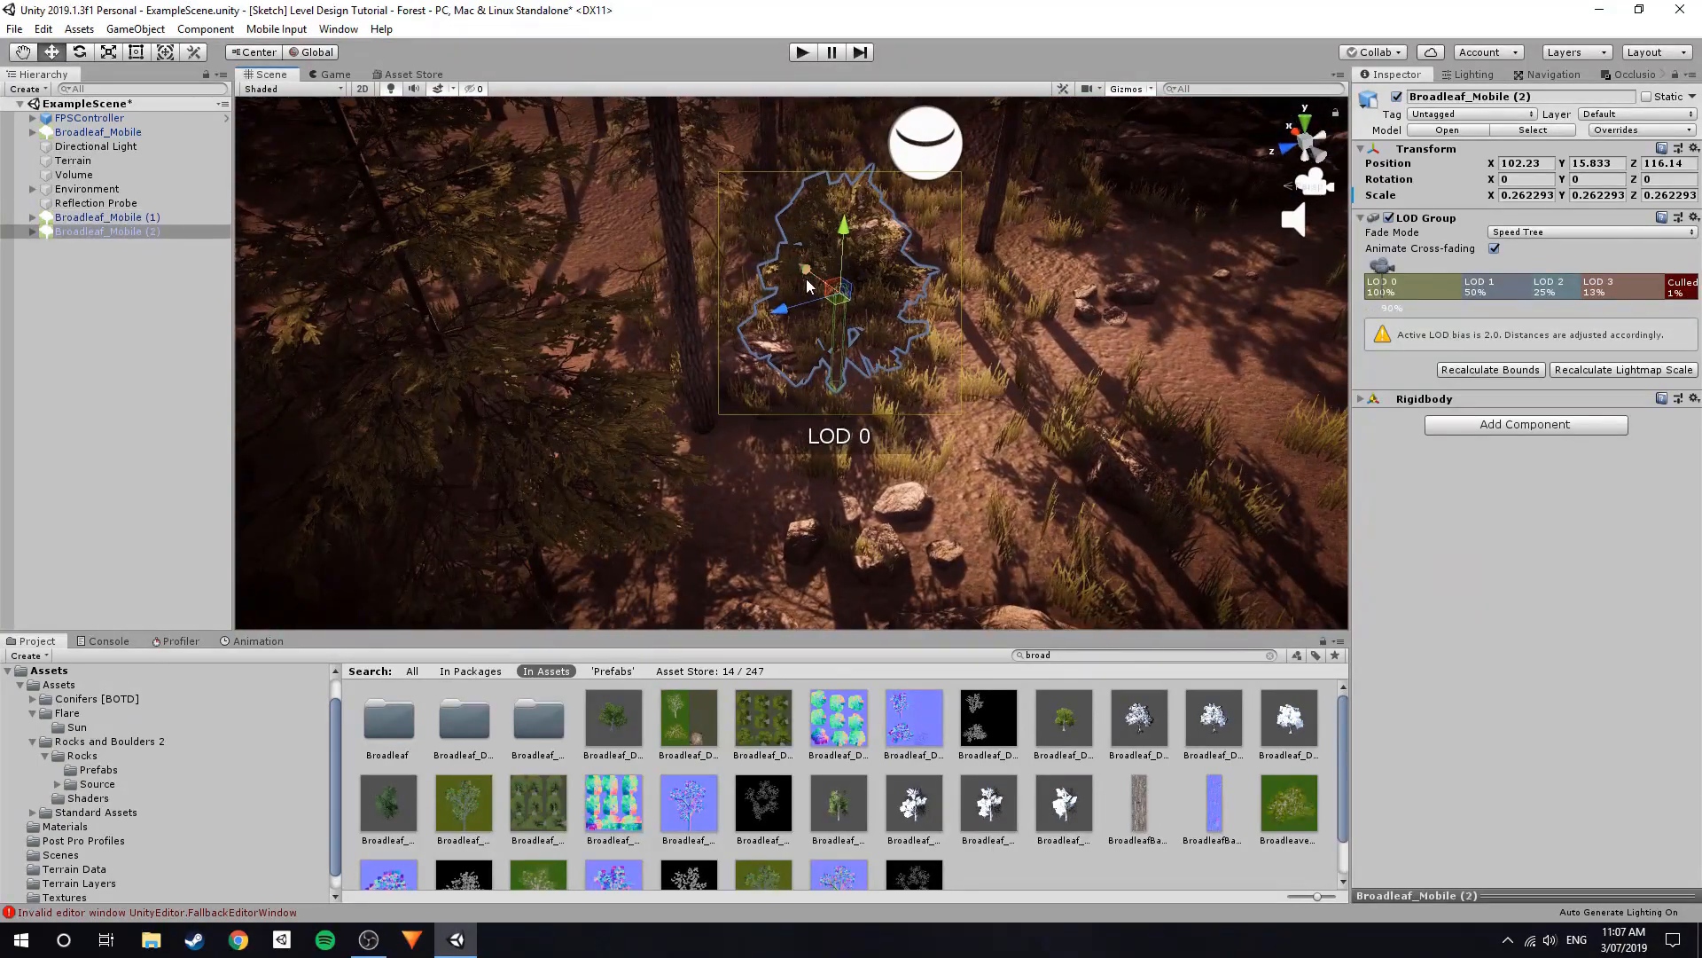
drag(807, 285, 859, 341)
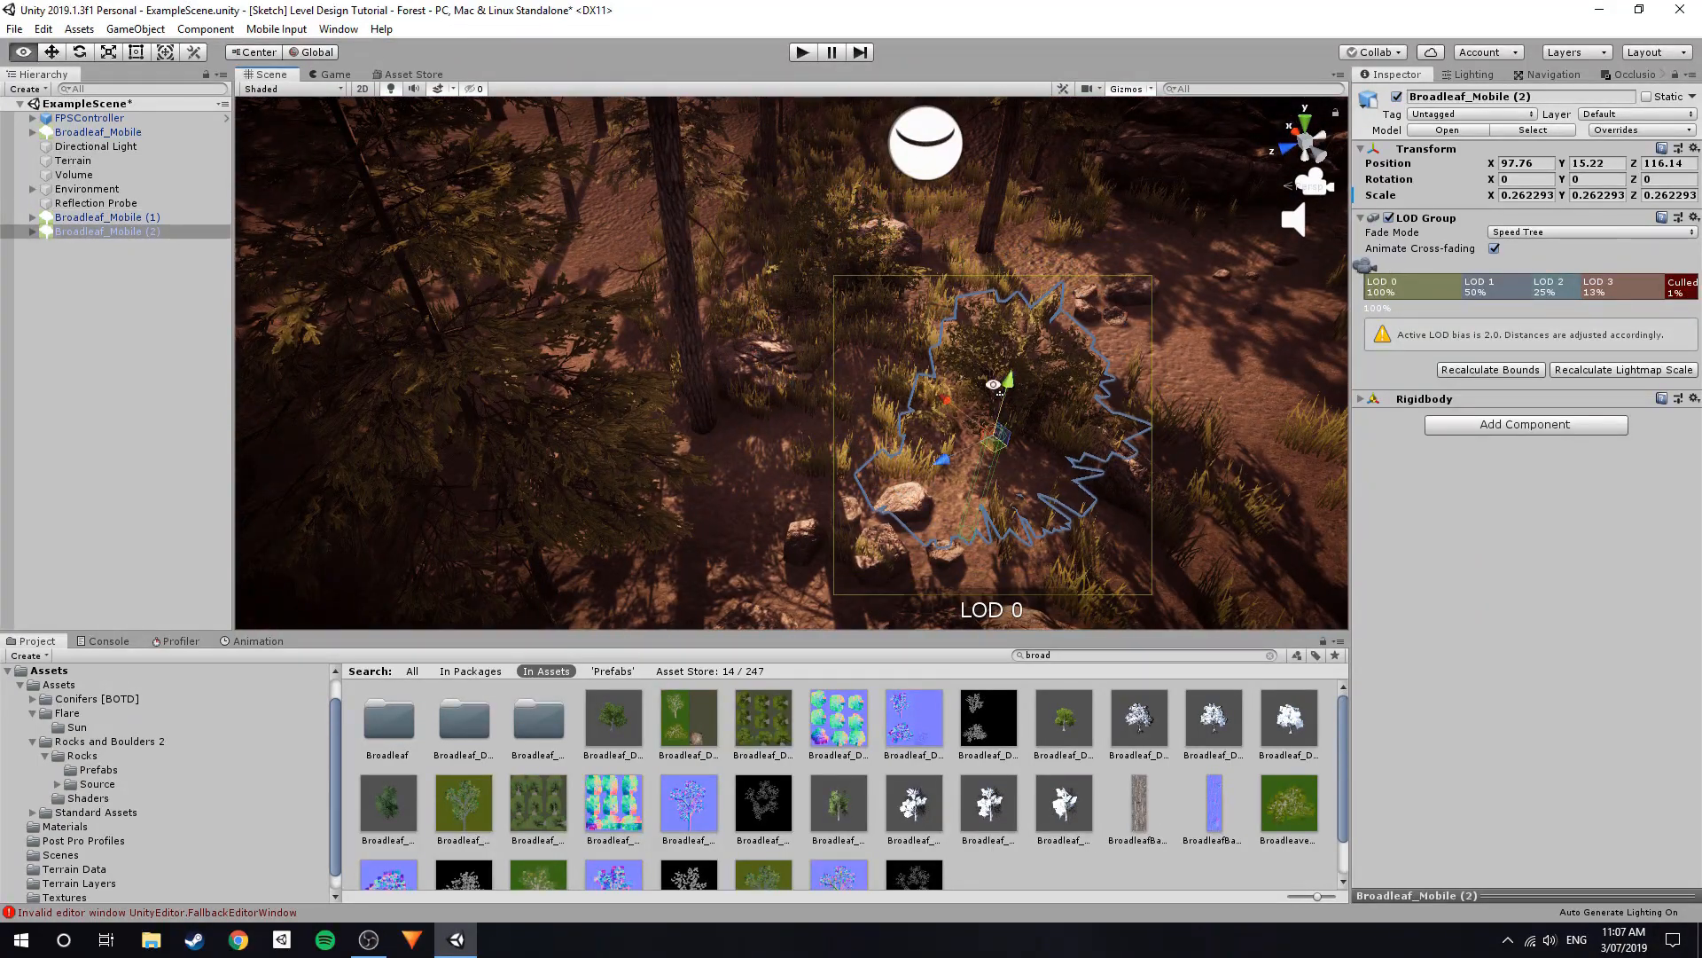
Duplicate the smaller bush, rotate the copy to about 3, -50, 5 degrees, and stretch its Y scale to about 0.281.
alt+drag(993, 383, 813, 429)
key(ctrl+d)
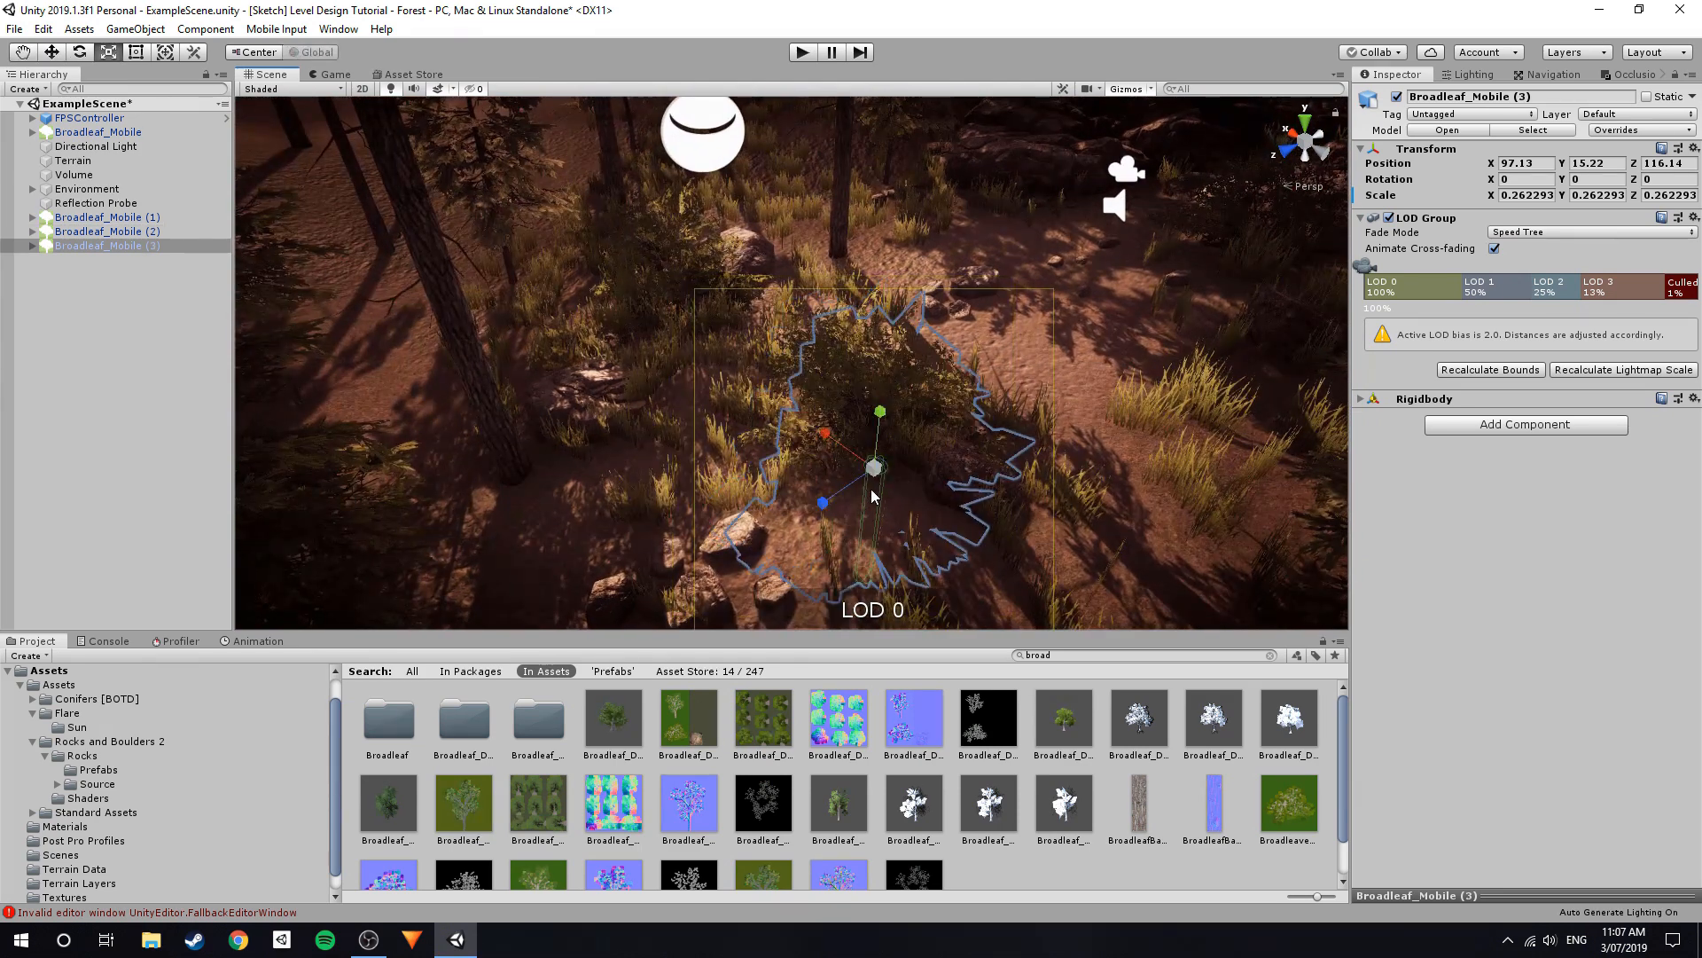
drag(855, 515, 923, 523)
alt+drag(924, 523, 1030, 518)
key(w)
right_drag(791, 470, 851, 324)
key(s)
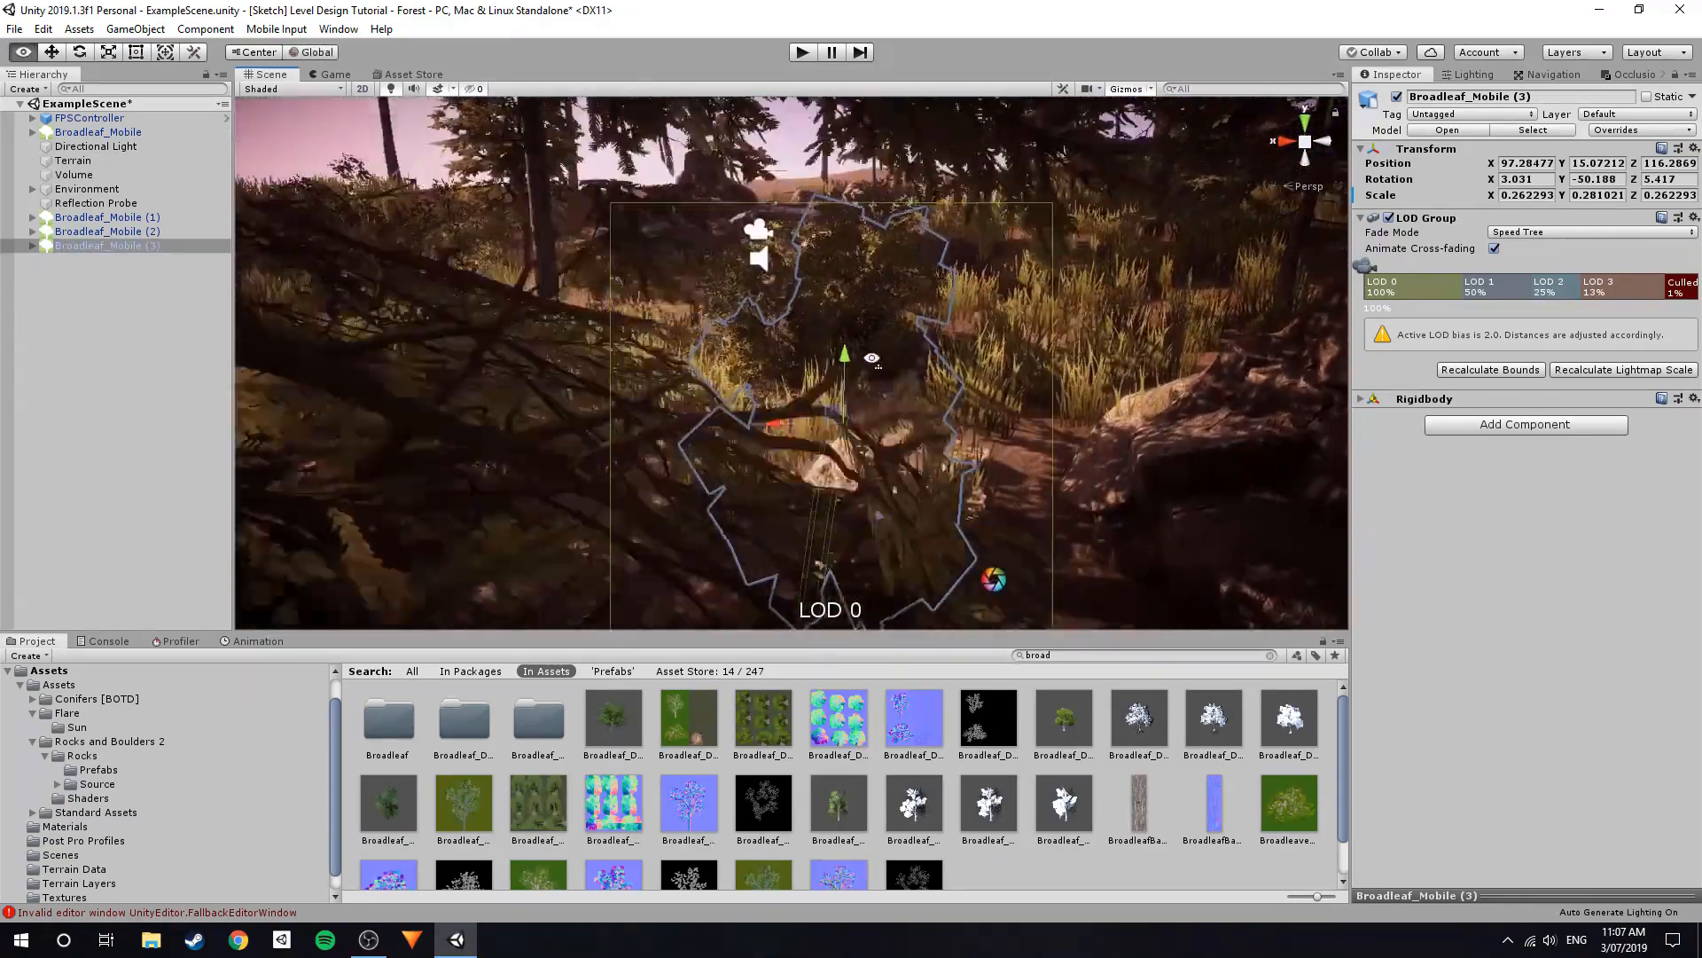
Adjust the height of the rotated bush copy to Y 15.666.
drag(831, 328, 830, 320)
key(w)
right_drag(838, 366, 823, 289)
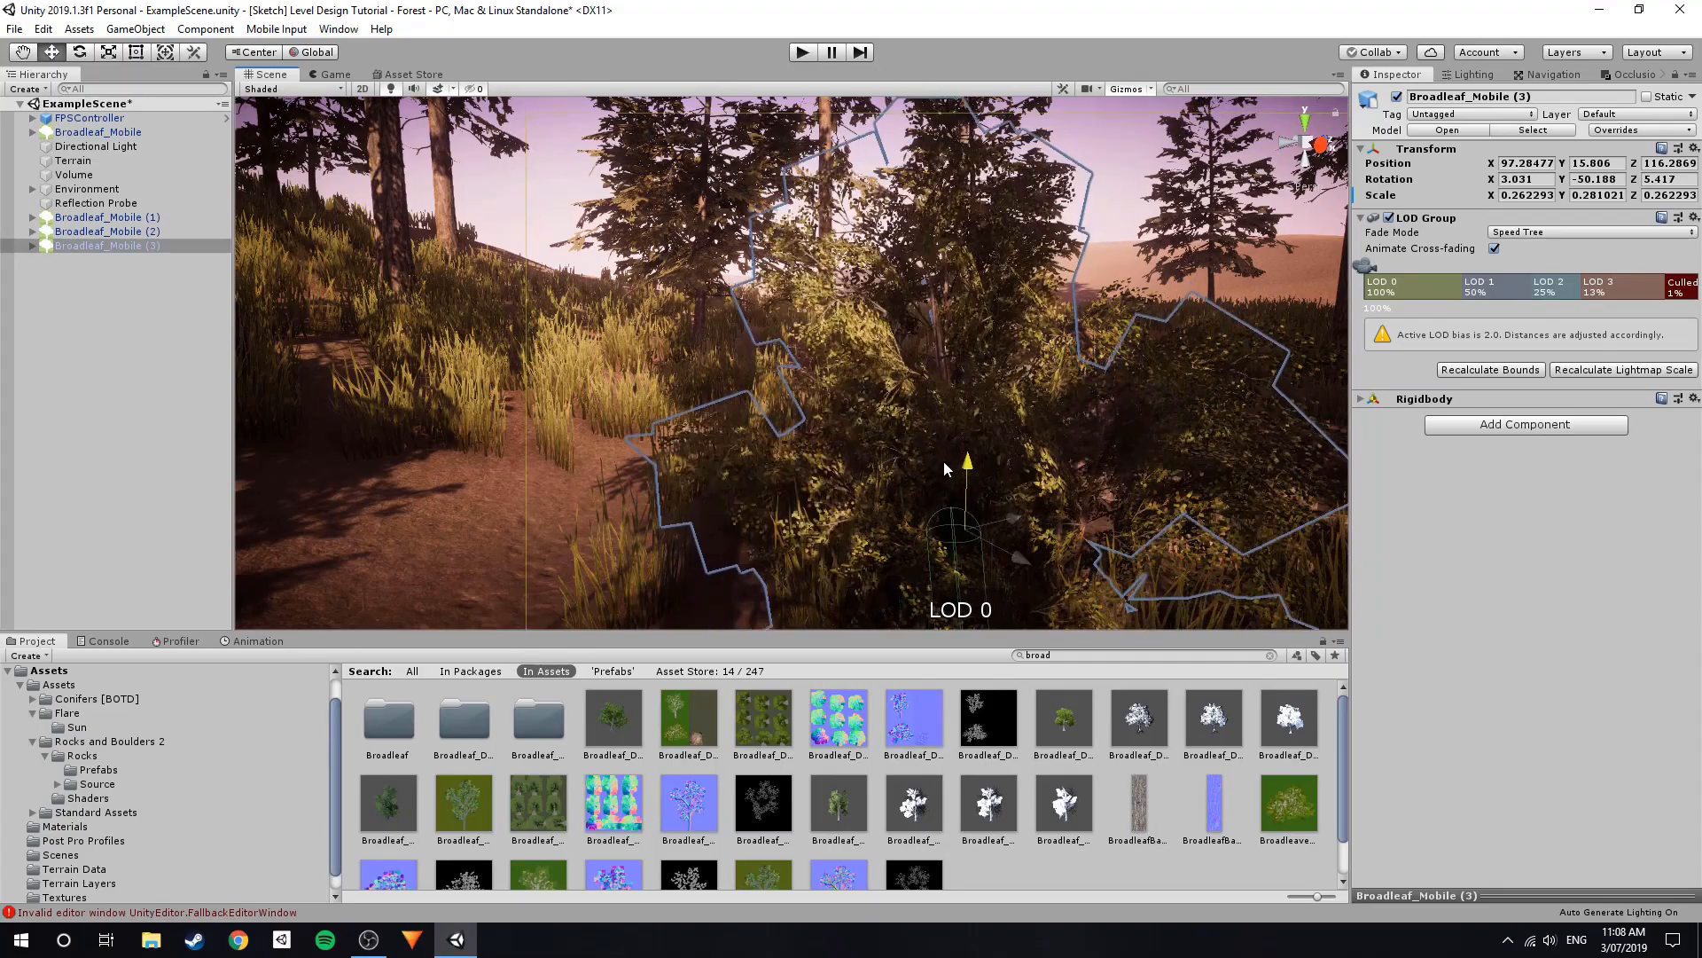
drag(942, 503, 936, 483)
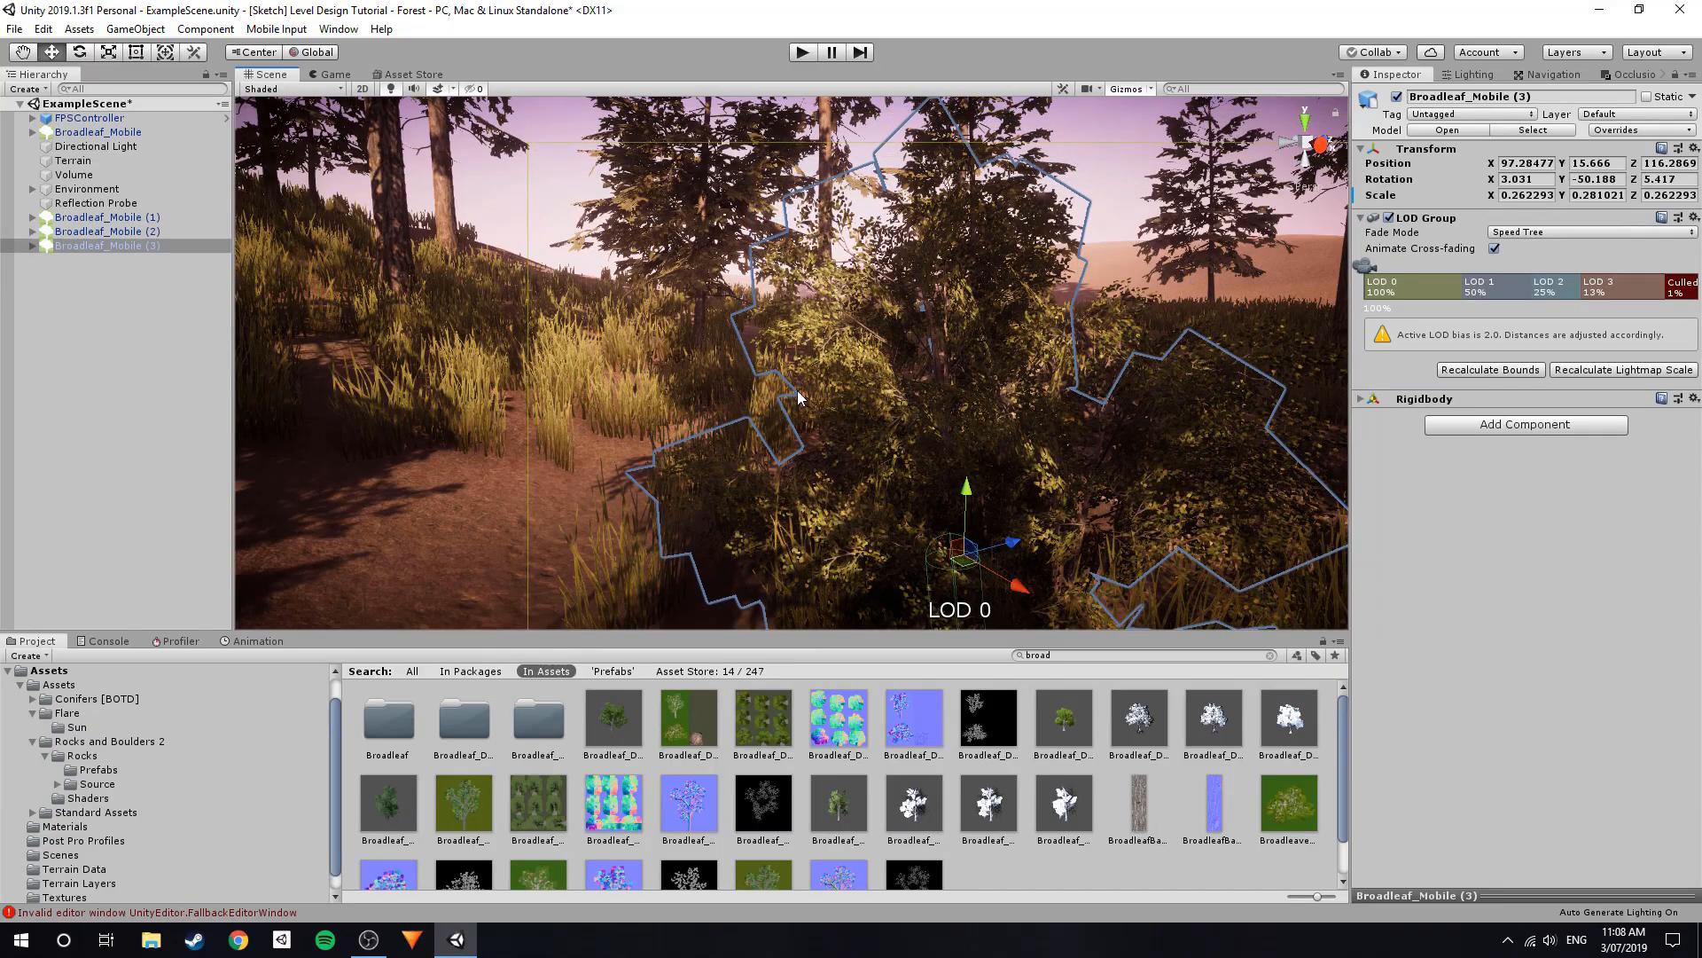
Inspect the cluster of bushes among the grass and trees from farther away and from several angles.
mouse_move(793, 405)
right_down()
mouse_move(821, 414)
mouse_move(749, 391)
mouse_move(807, 454)
mouse_move(845, 456)
mouse_move(781, 429)
mouse_move(783, 391)
right_up()
scroll(824, 439, down, 3)
scroll(803, 439, down, 1)
right_drag(897, 477, 820, 512)
drag(900, 432, 901, 433)
click(154, 430)
right_drag(634, 415, 817, 417)
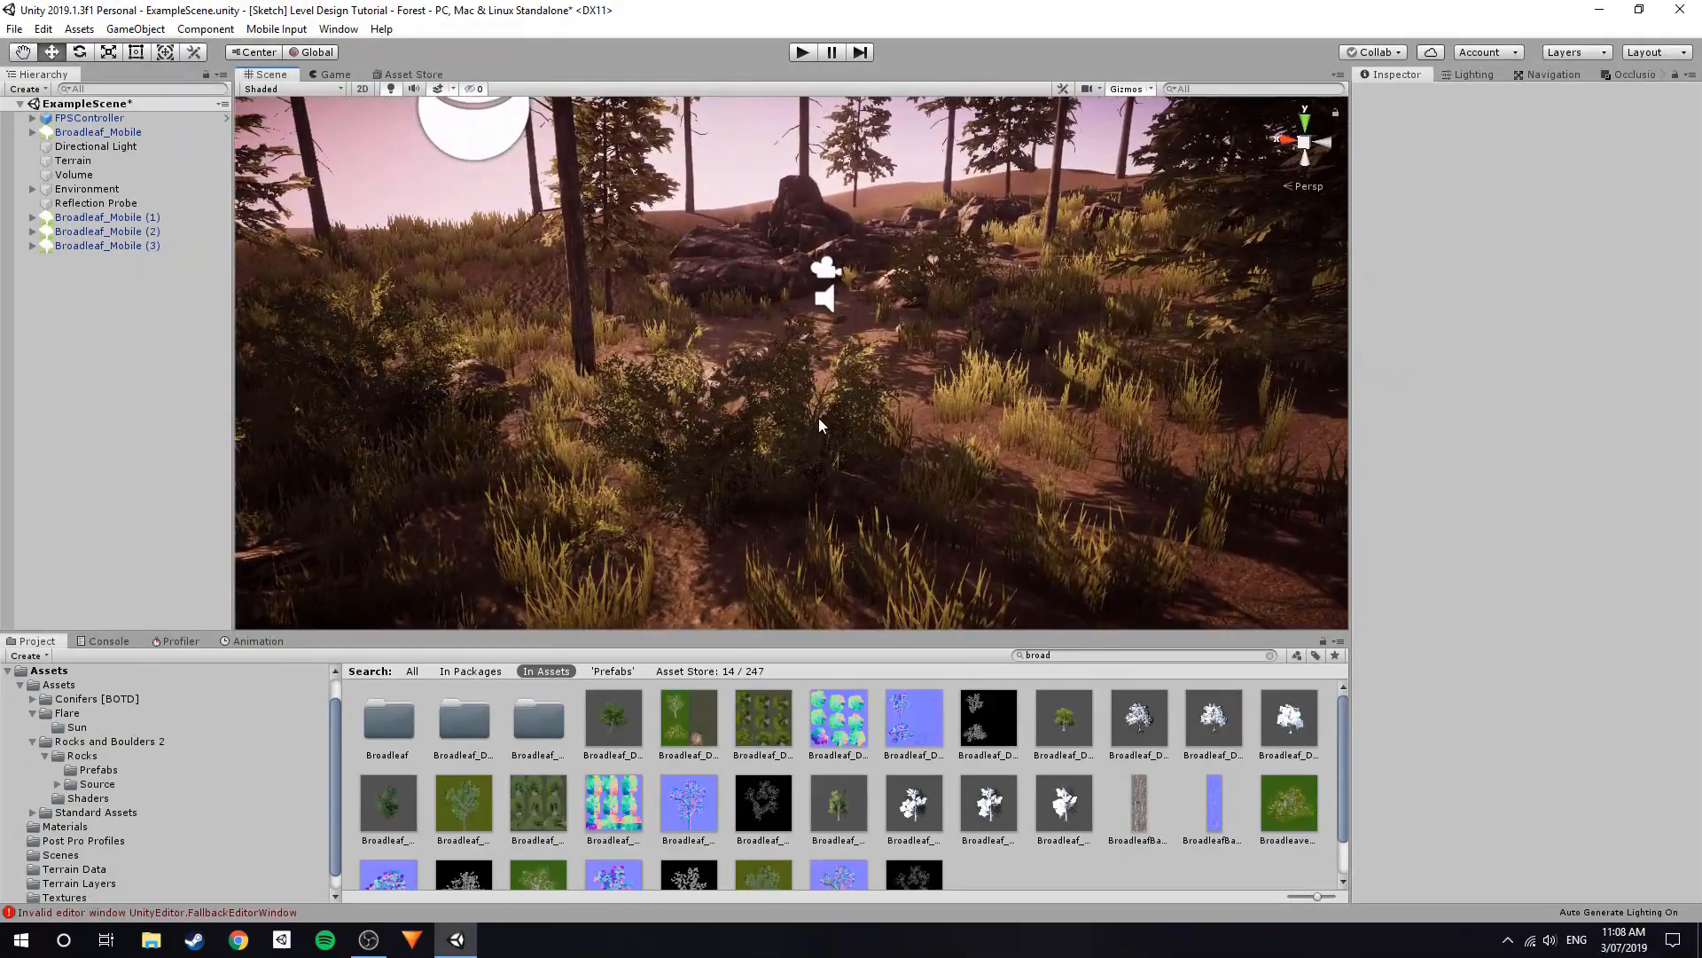
click(129, 513)
Add more bush copies plus the Rock1_grup2 and Rock6C rocks around the clearing, and play-test the scene.
right_drag(568, 443, 851, 464)
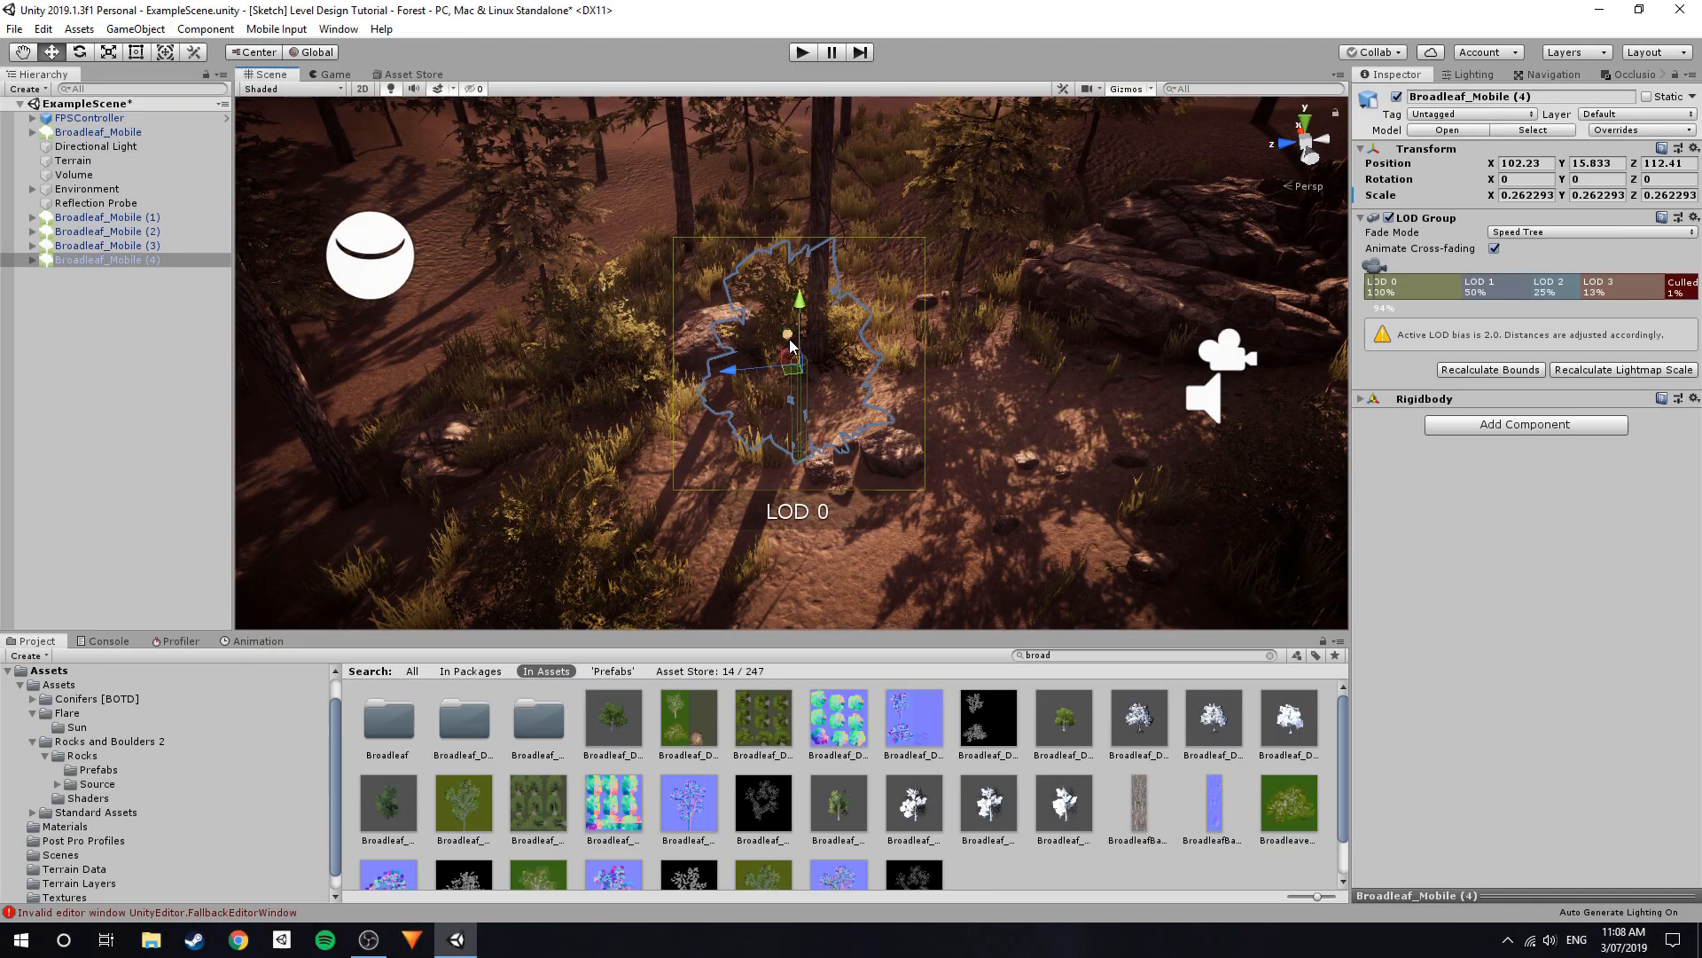
right_drag(798, 399, 862, 309)
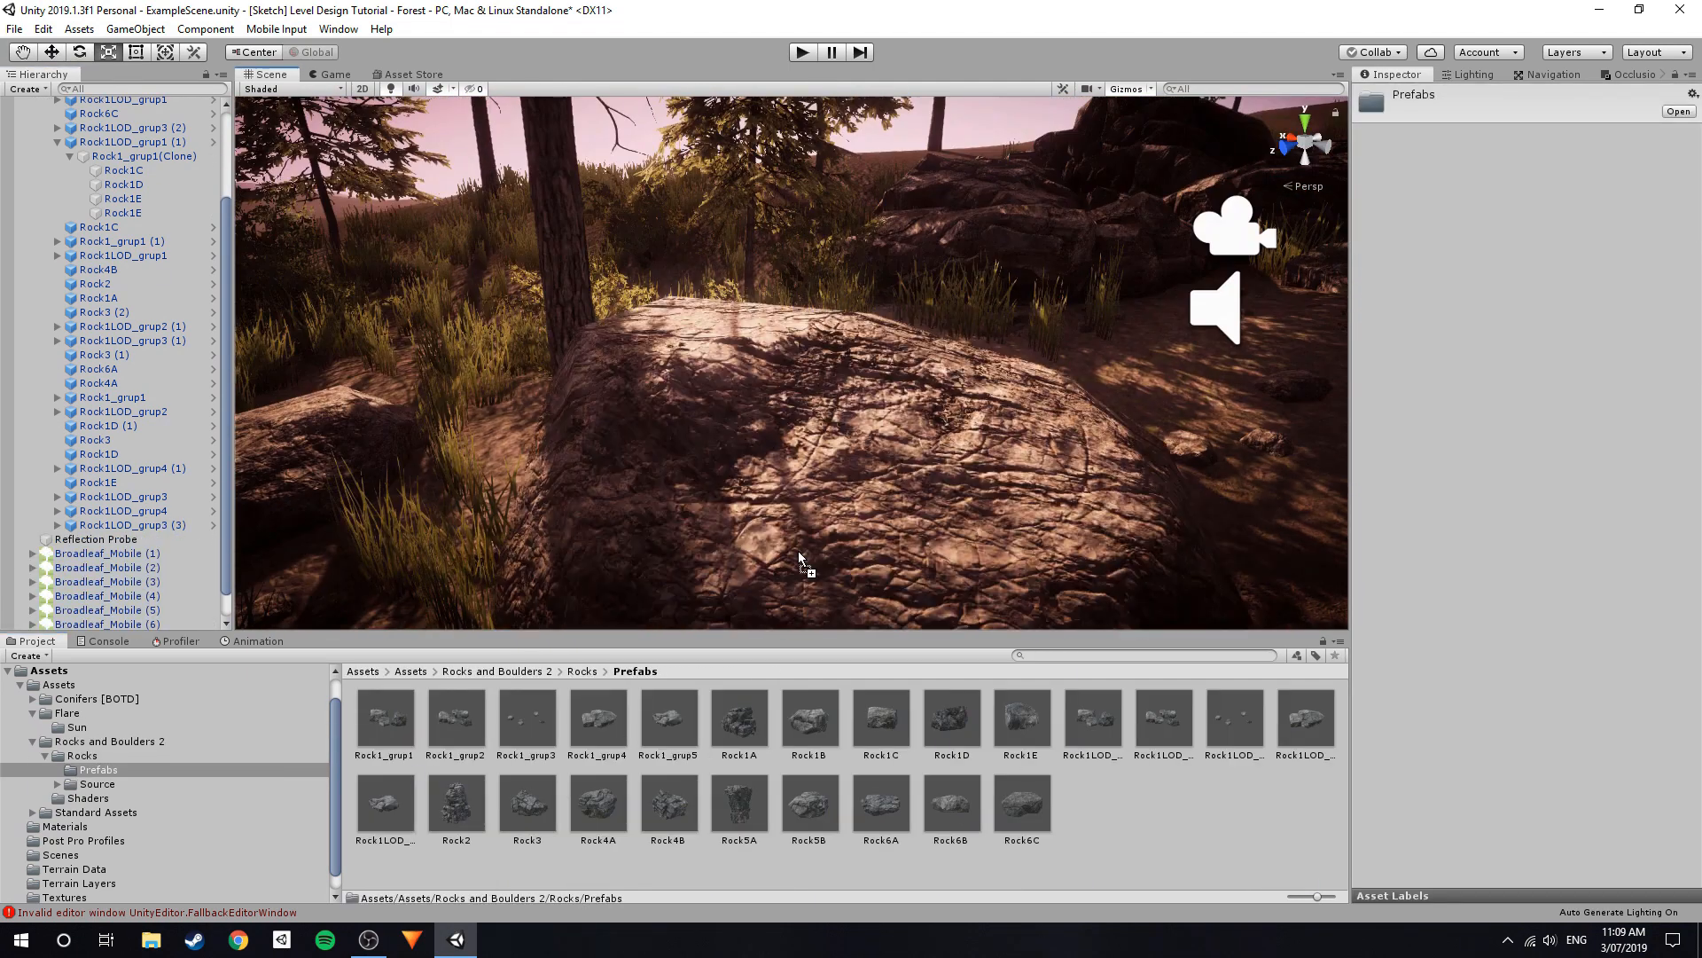
click(828, 337)
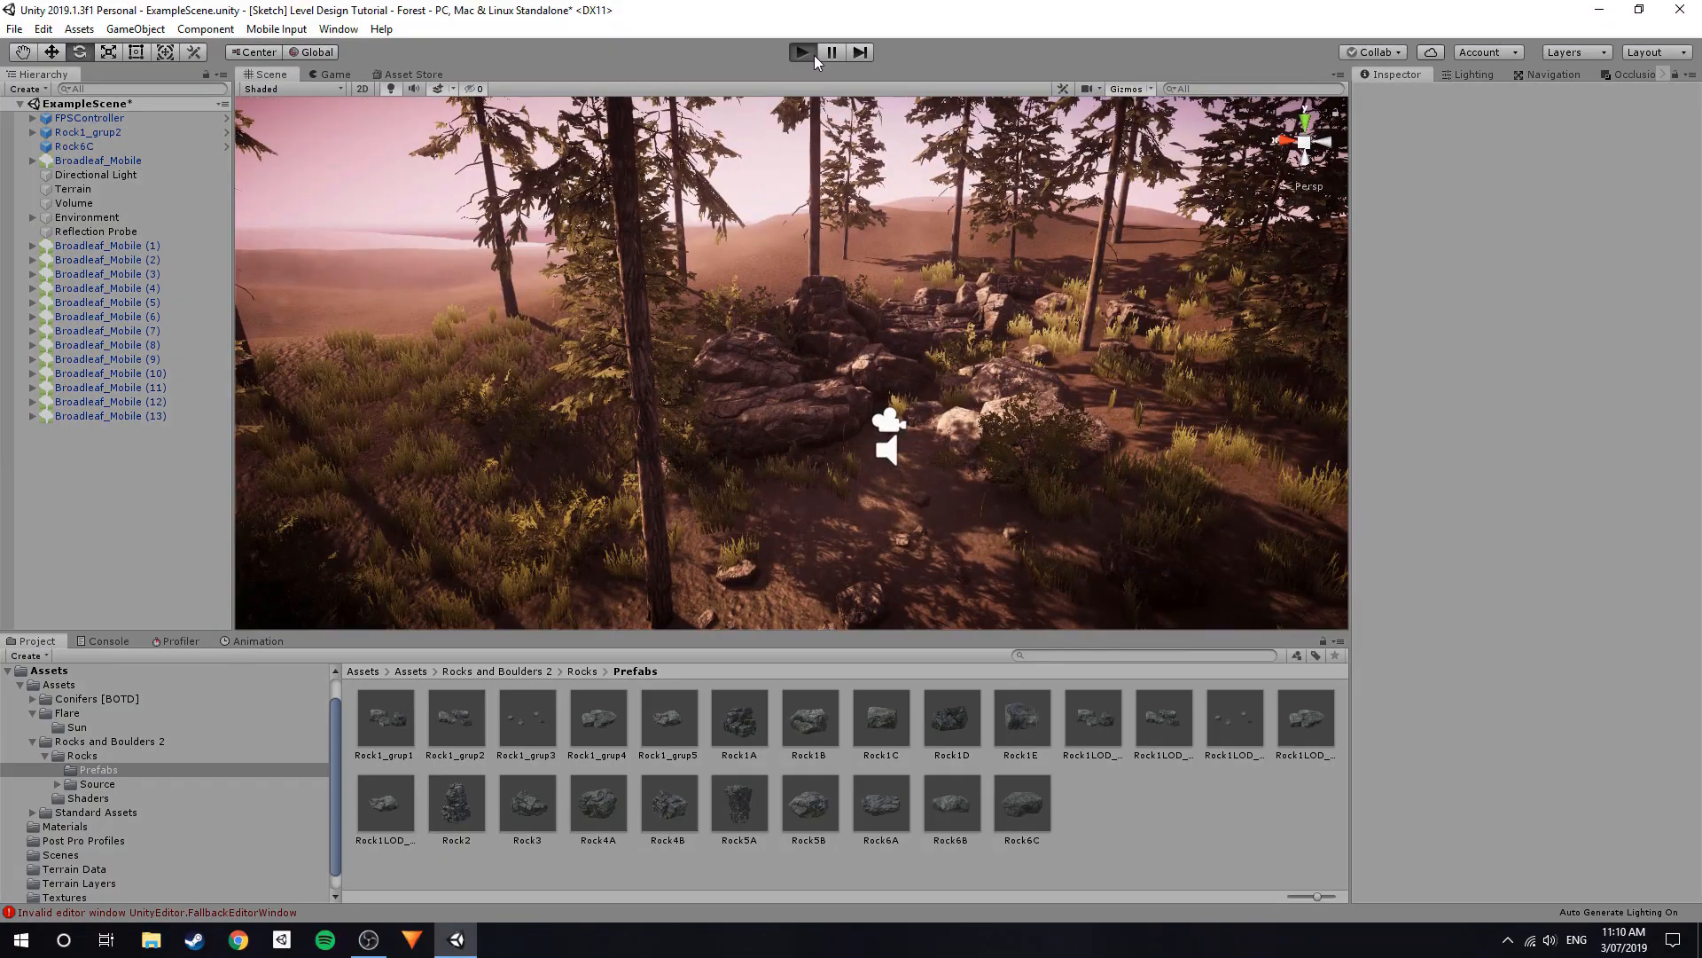
click(802, 52)
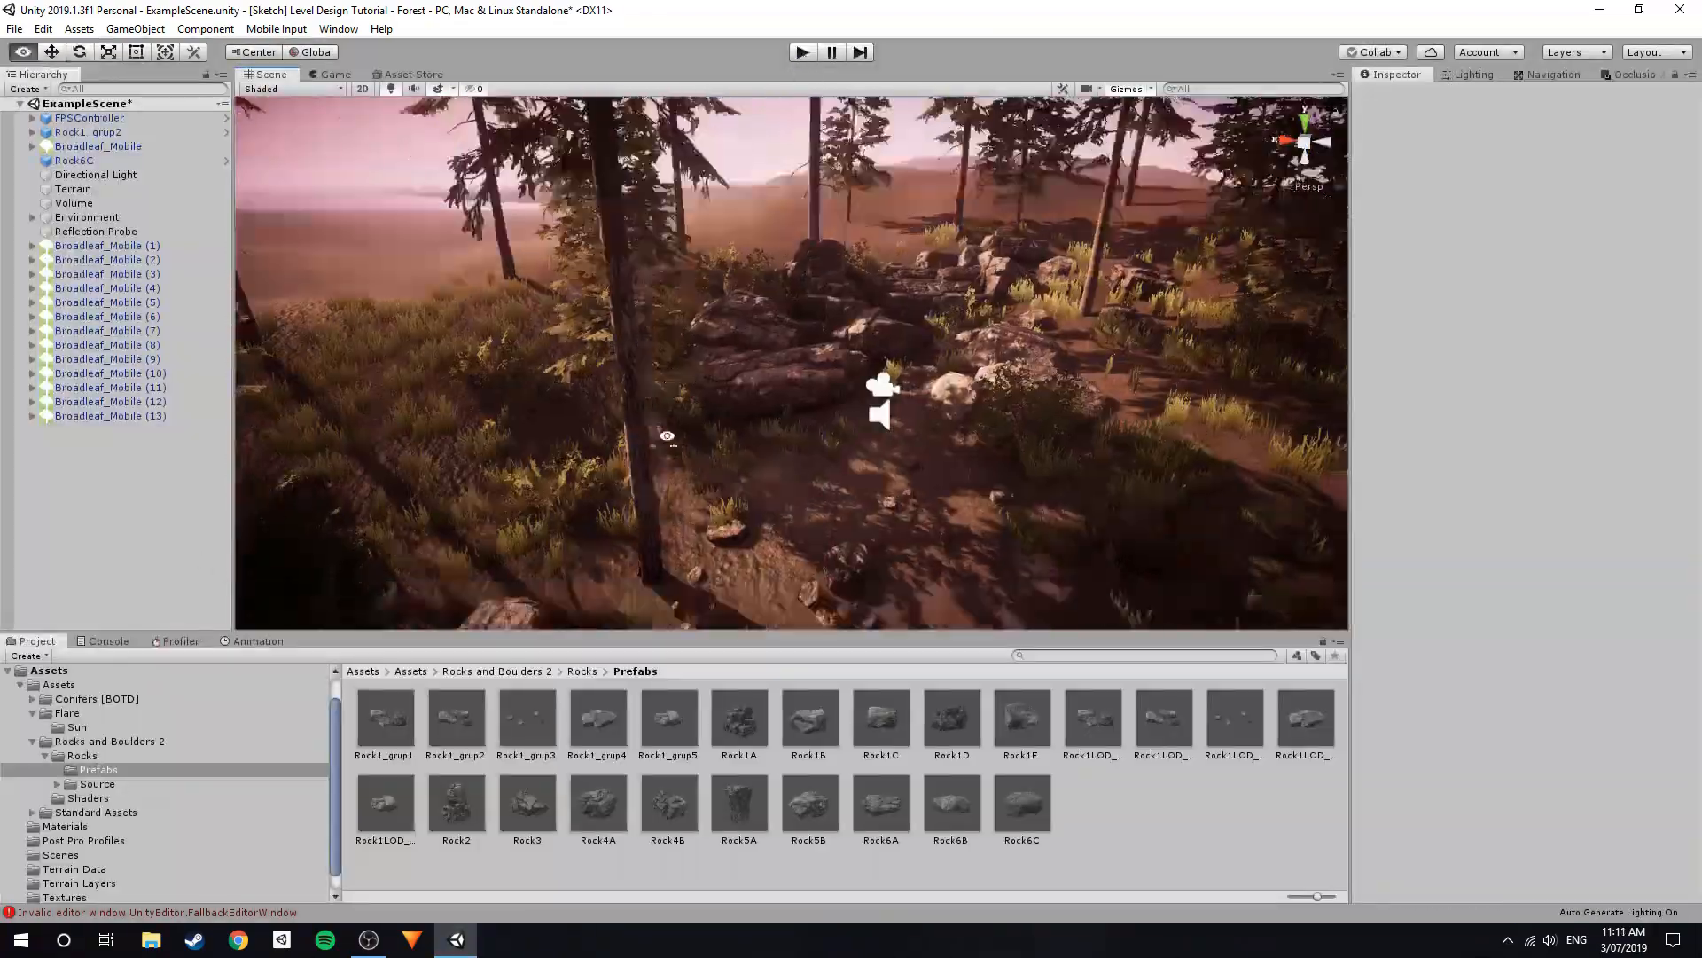
Create an empty object named Bushes inside Environment and move all Broadleaf_Mobile bushes into it.
key(ctrl+shift+n)
click(1447, 95)
drag(72, 430, 86, 217)
click(106, 260)
shift+click(110, 430)
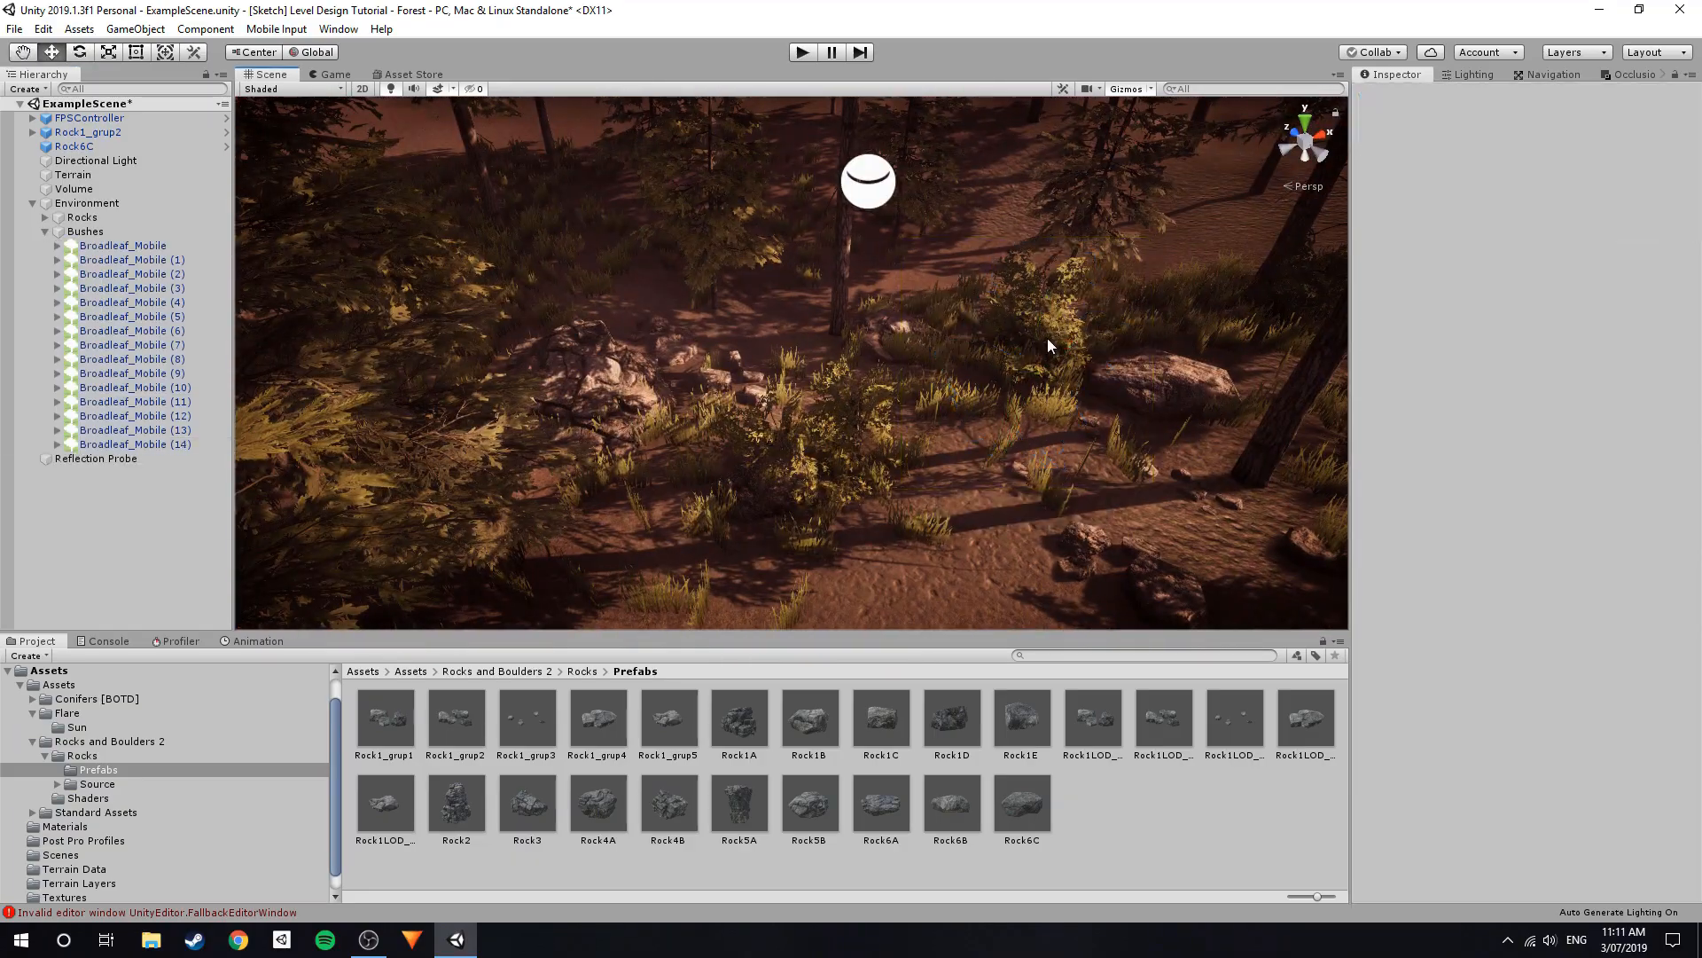
Position a Broadleaf_Mobile bush copy beside the small rocks and rotate it.
click(1048, 346)
drag(1048, 346, 657, 288)
right_drag(657, 288, 982, 310)
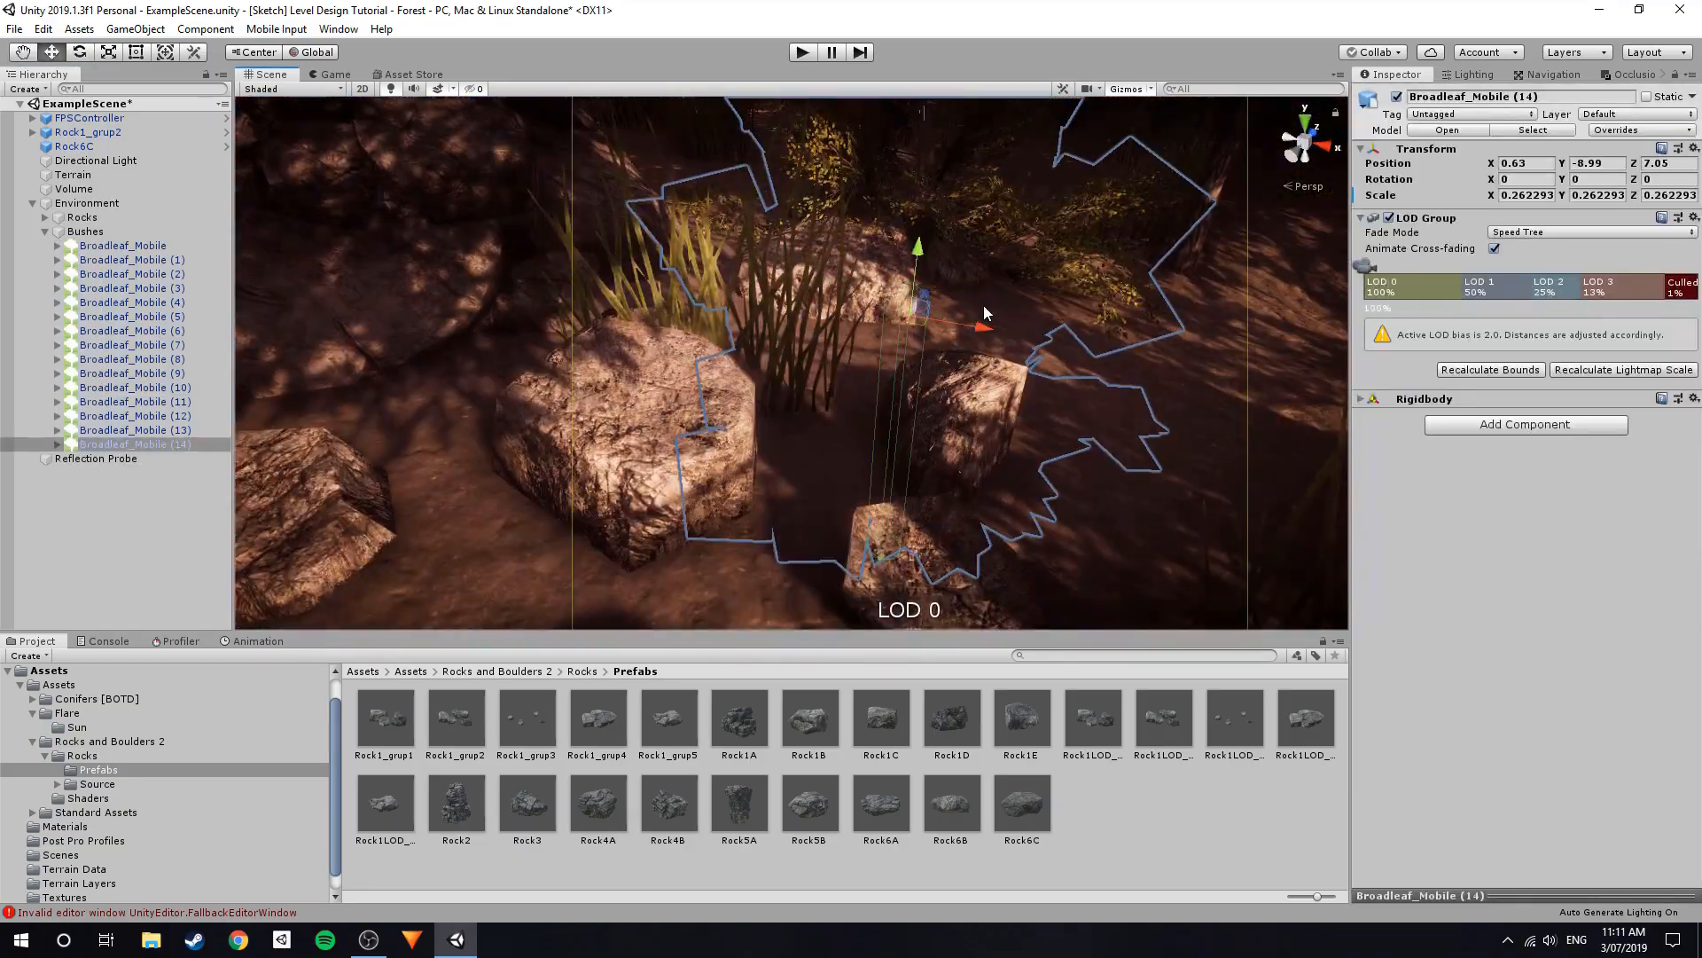
drag(982, 310, 892, 323)
key(e)
drag(753, 484, 822, 491)
Duplicate the rotated bush and spread copies through the forest, placing one at X -4.55, Y -7.29, Z -4.68.
key(ctrl+d)
key(w)
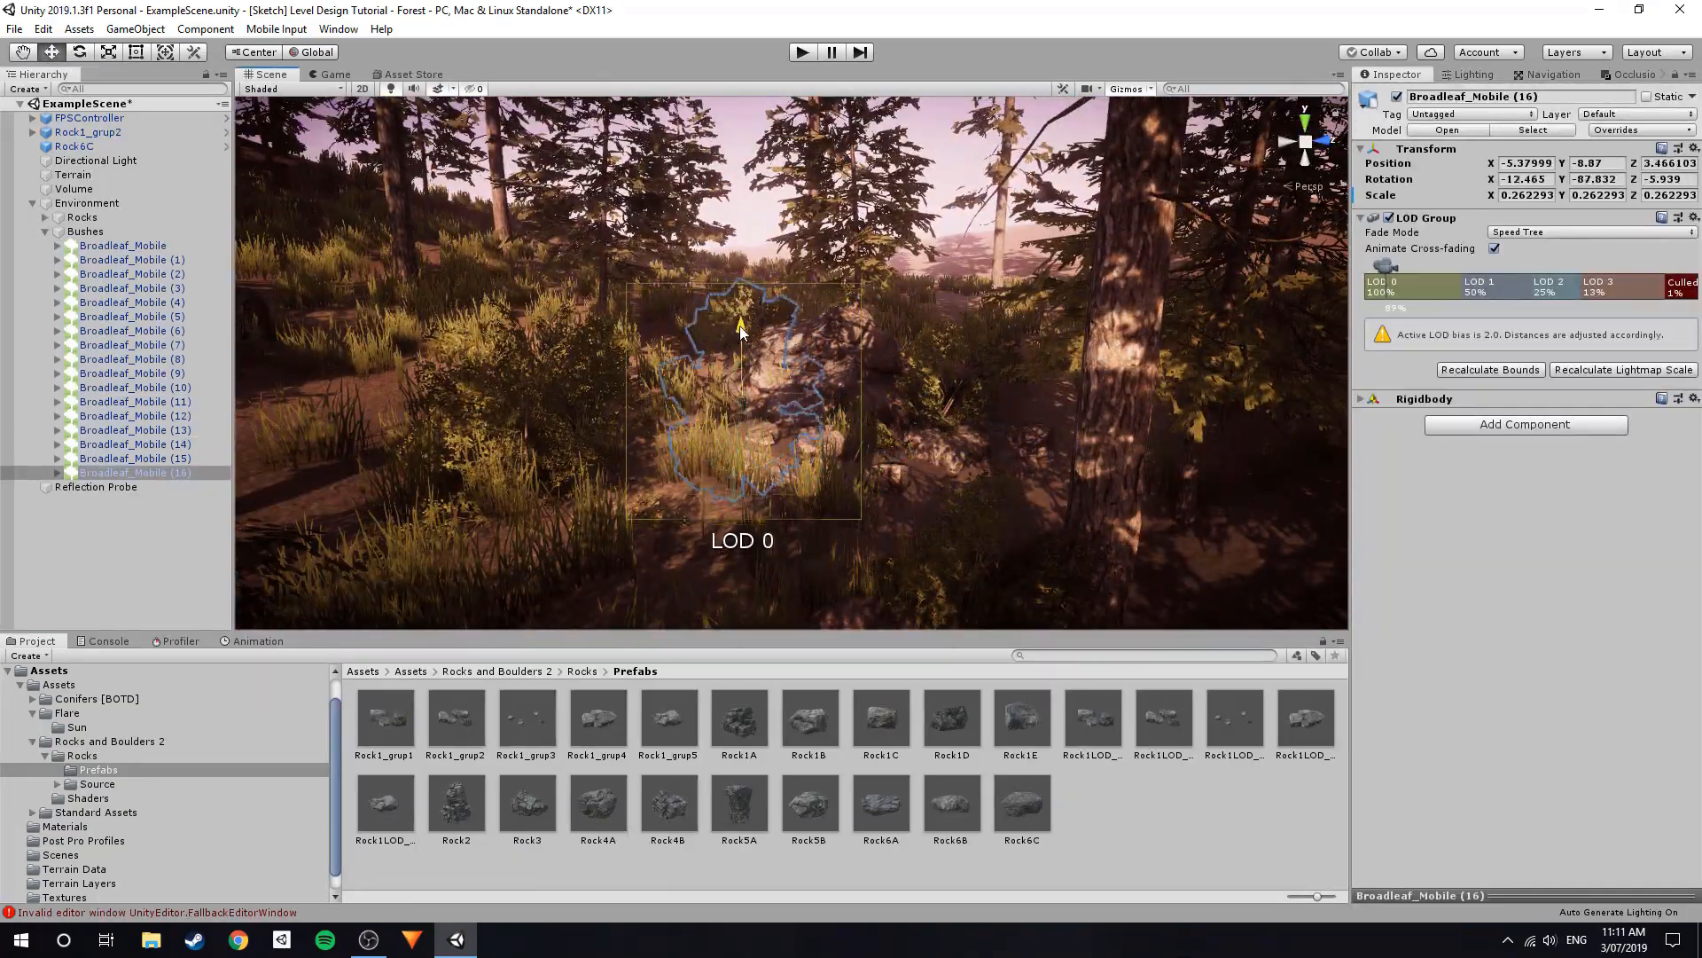
drag(741, 330, 557, 412)
right_drag(557, 413, 789, 425)
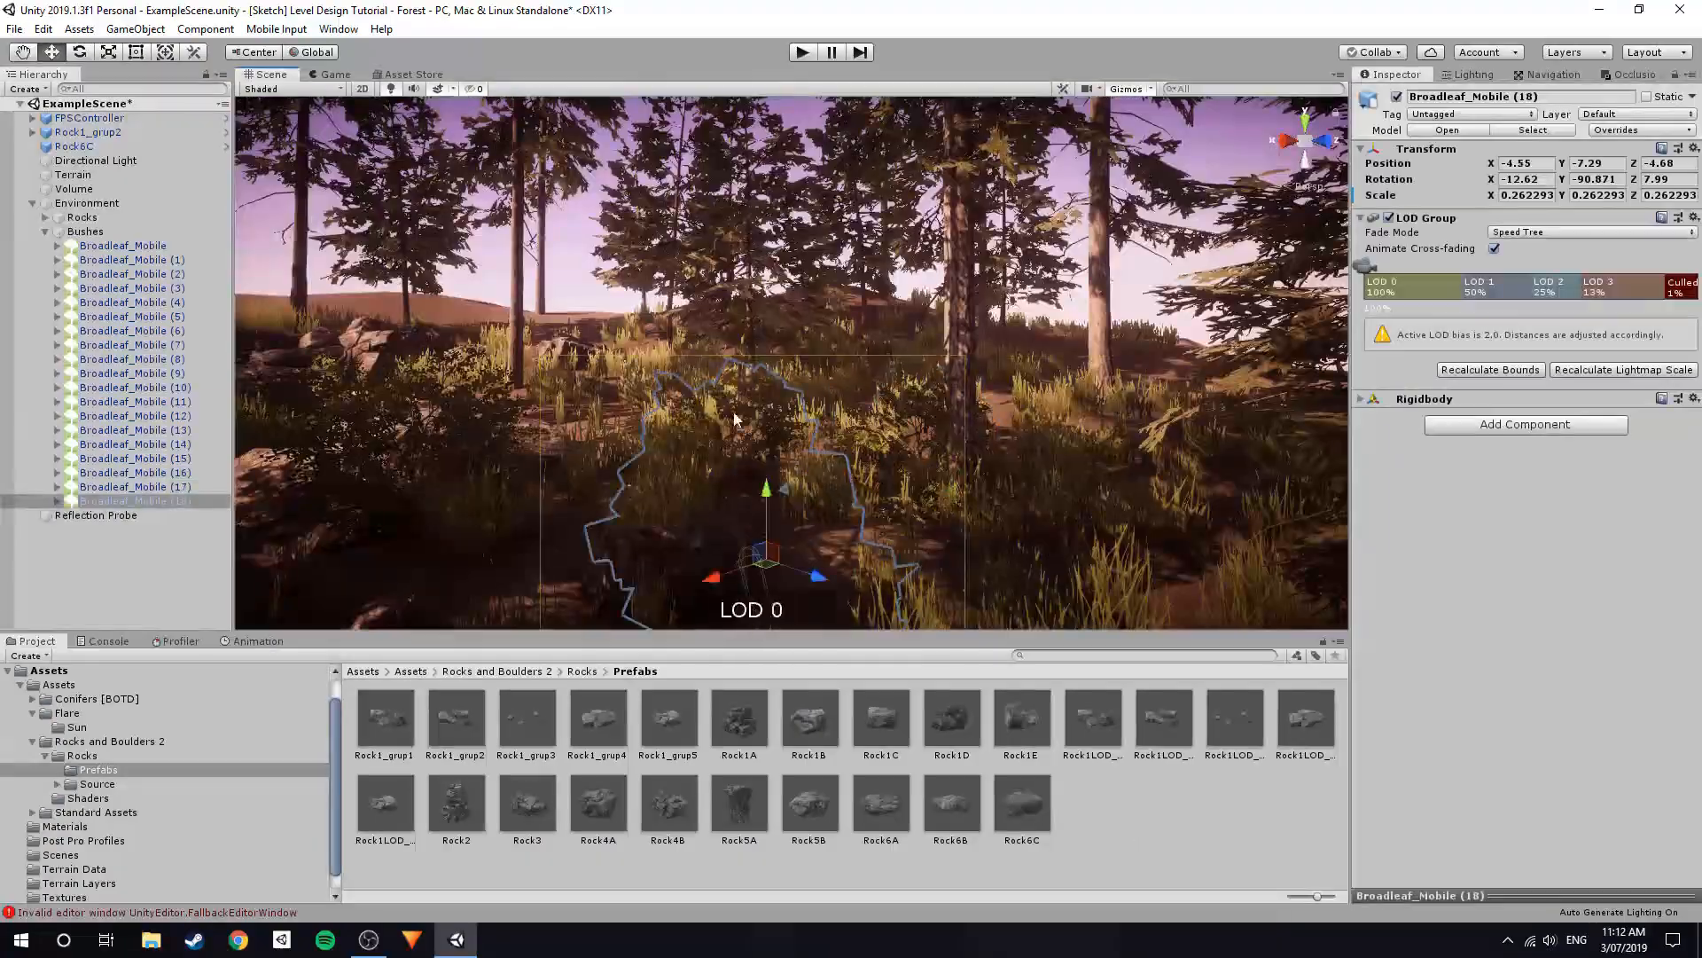
Duplicate the bush three more times, moving and rotating the copies to fill the grass between the trees.
key(ctrl+d)
drag(767, 560, 581, 402)
right_drag(582, 402, 781, 461)
key(ctrl+d)
drag(780, 461, 941, 496)
key(e)
key(ctrl+d)
right_drag(942, 496, 813, 108)
Save the scene, play-test it by looking around the bushes in first person, and stop play mode.
click(838, 399)
key(ctrl+s)
click(802, 51)
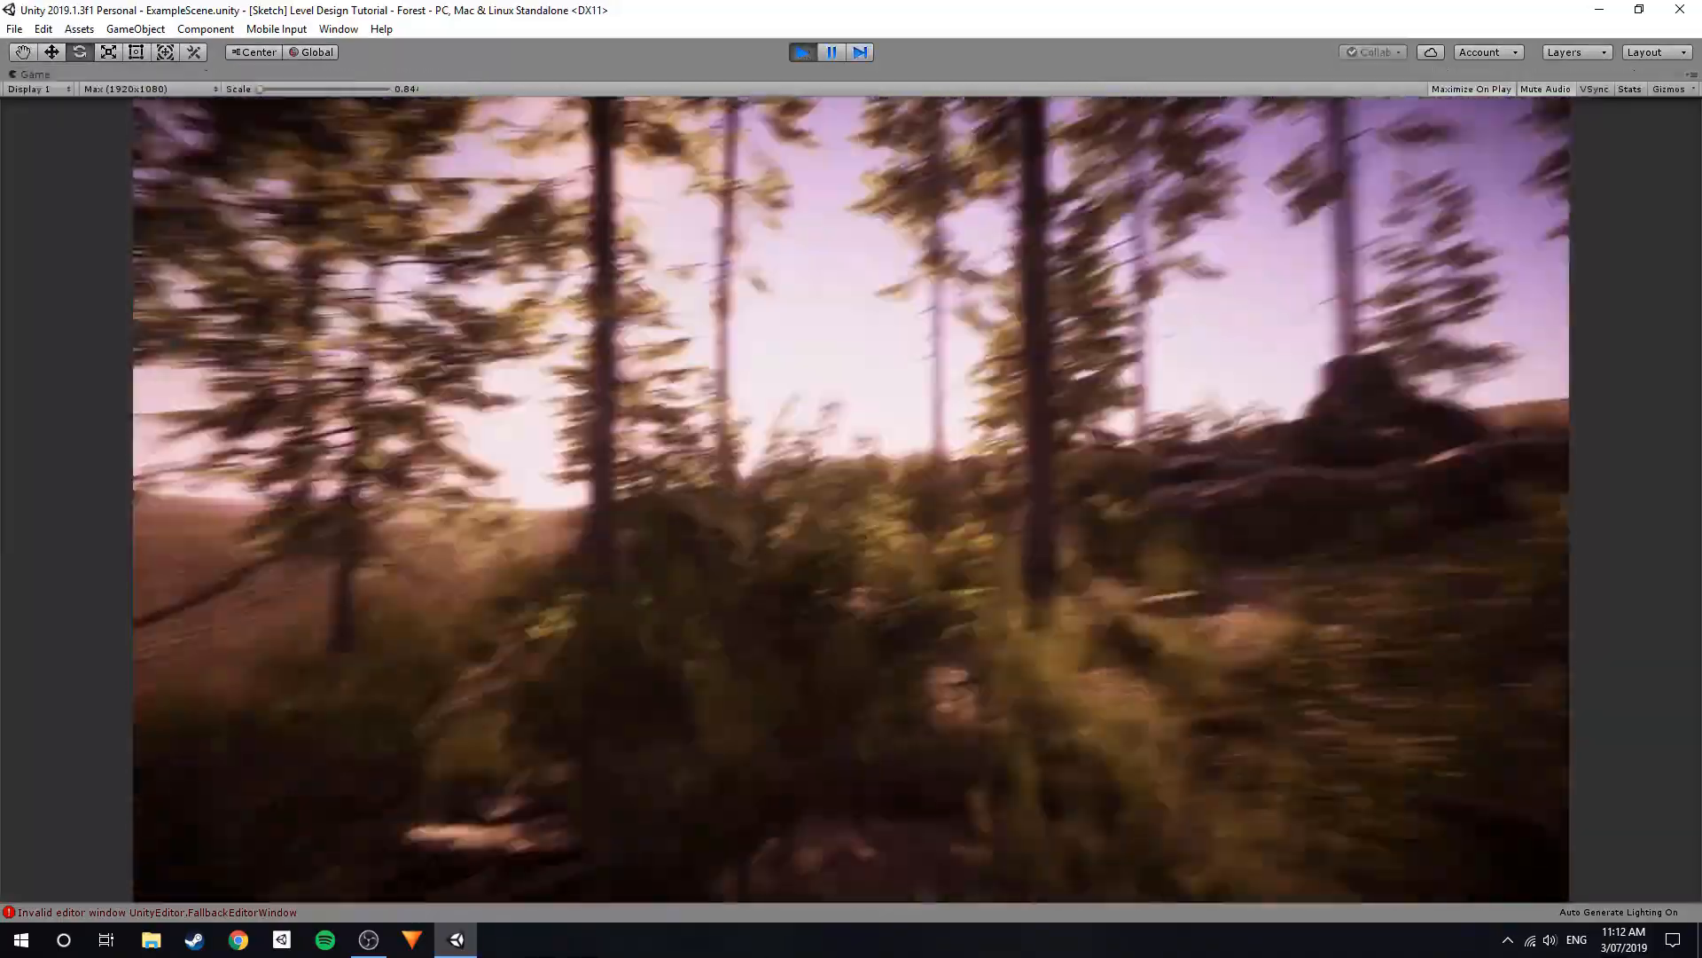
key(ctrl+p)
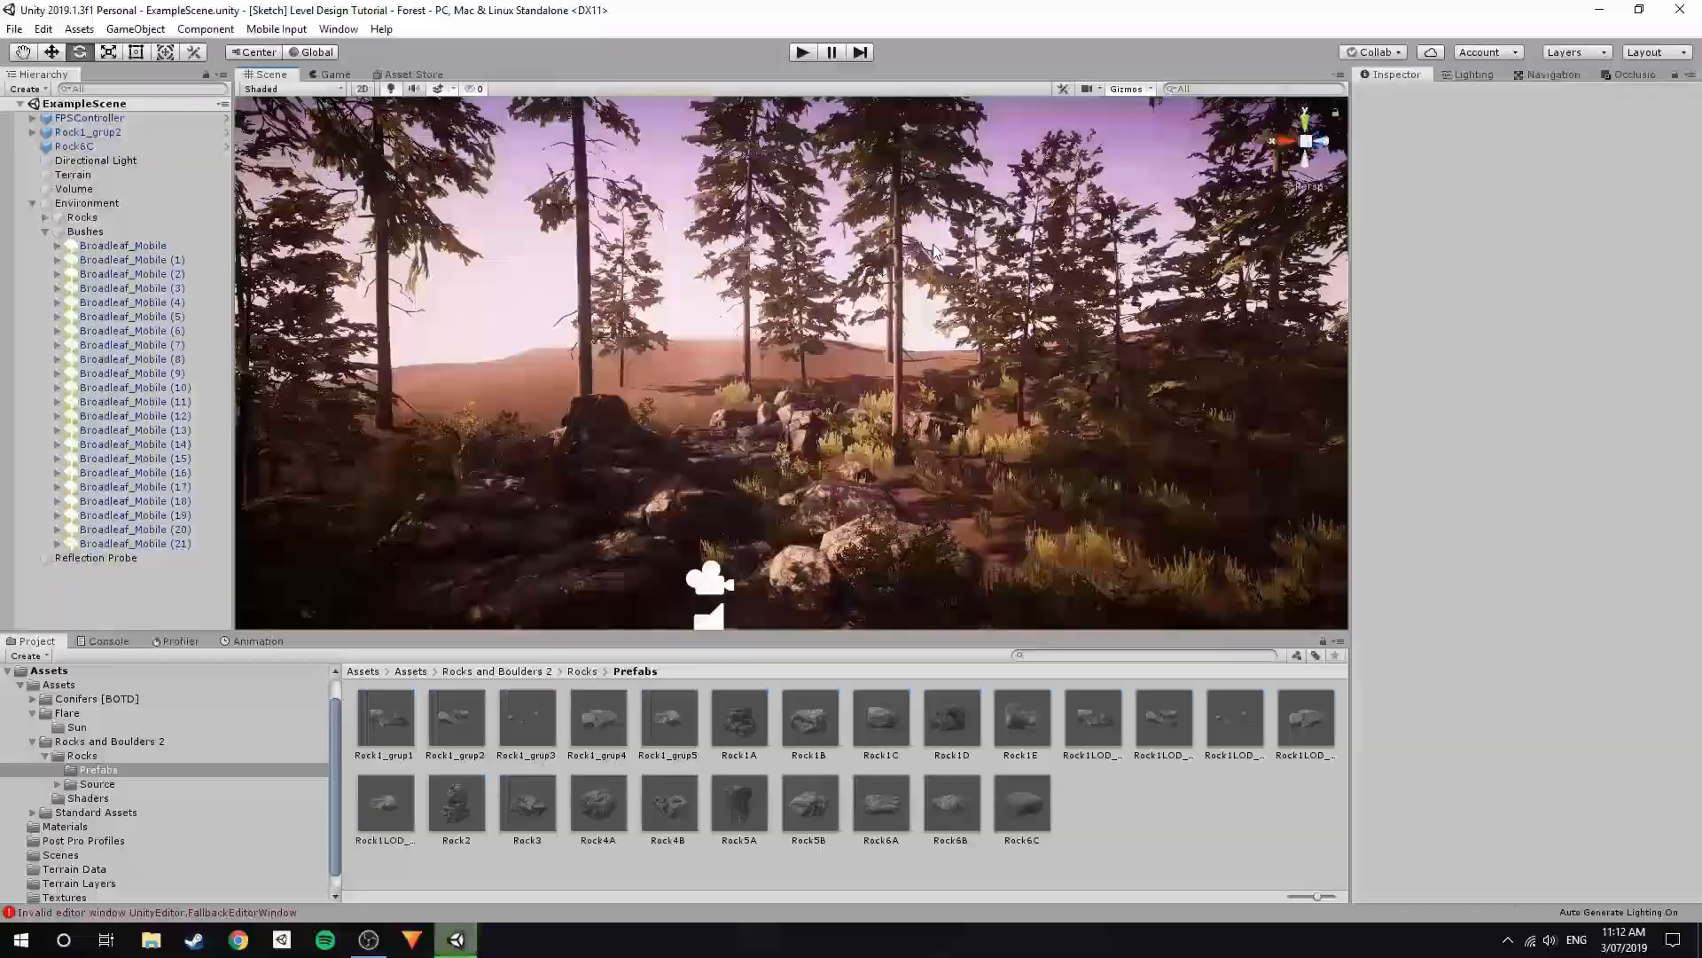
Select the Bushes group to examine the spread of bushes from above, and collapse the Bushes and Environment groups.
click(69, 234)
right_drag(792, 354, 798, 293)
click(45, 232)
click(115, 425)
click(33, 203)
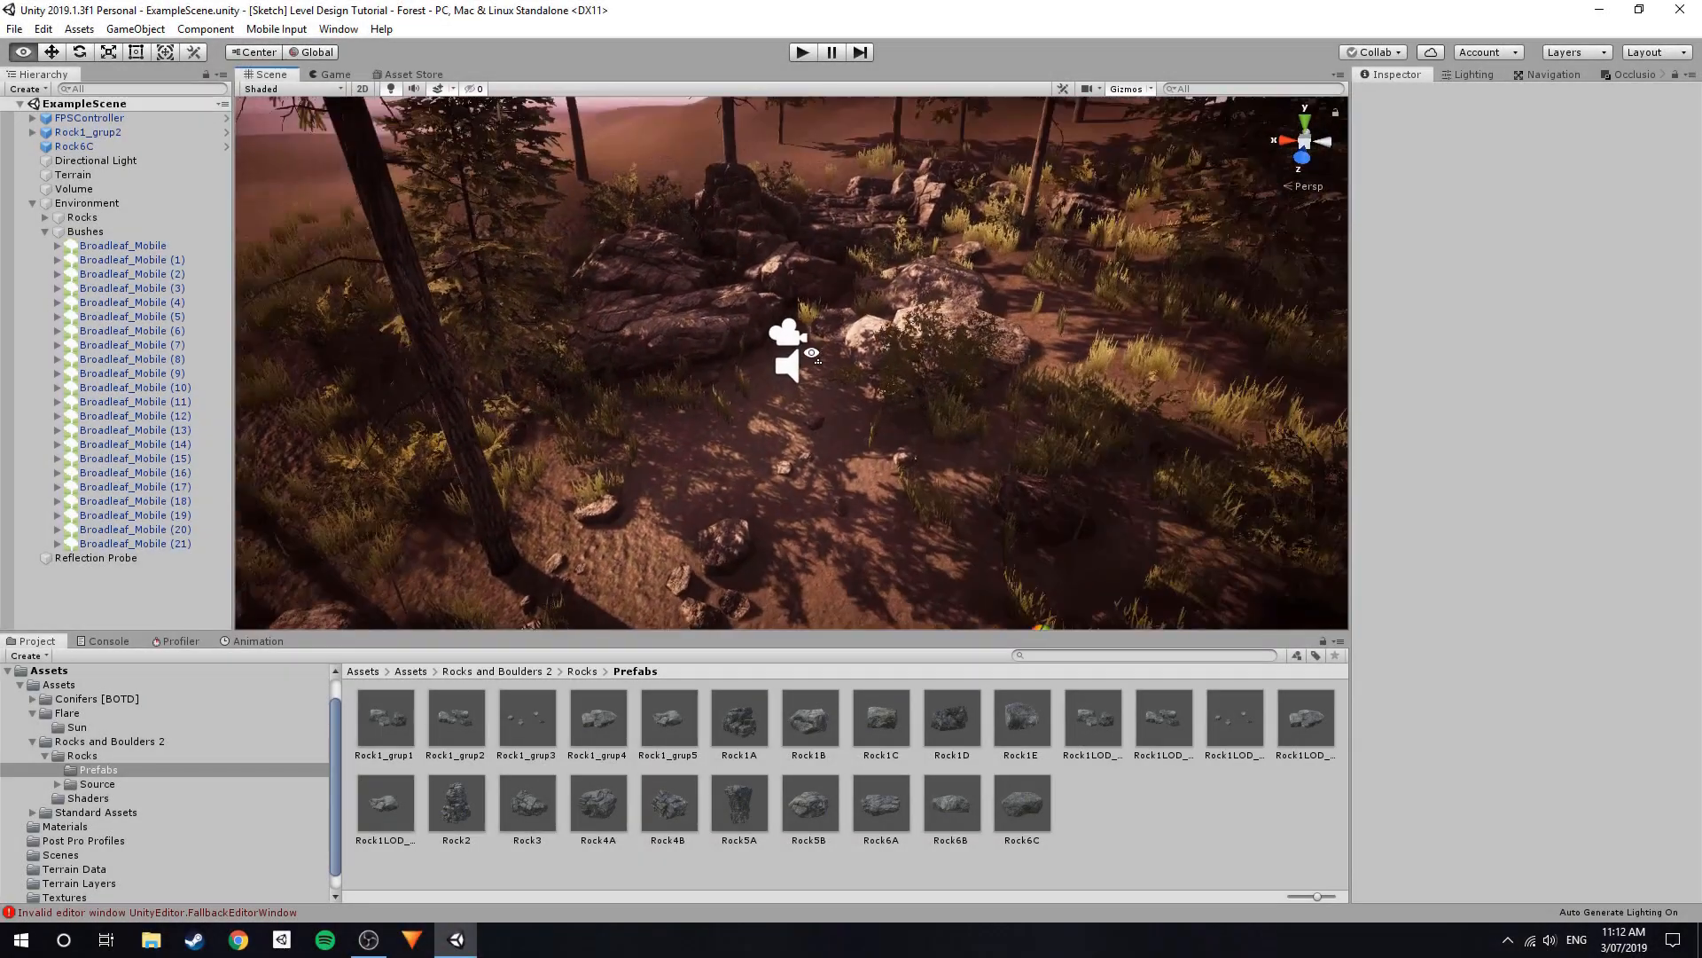
right_drag(811, 353, 884, 341)
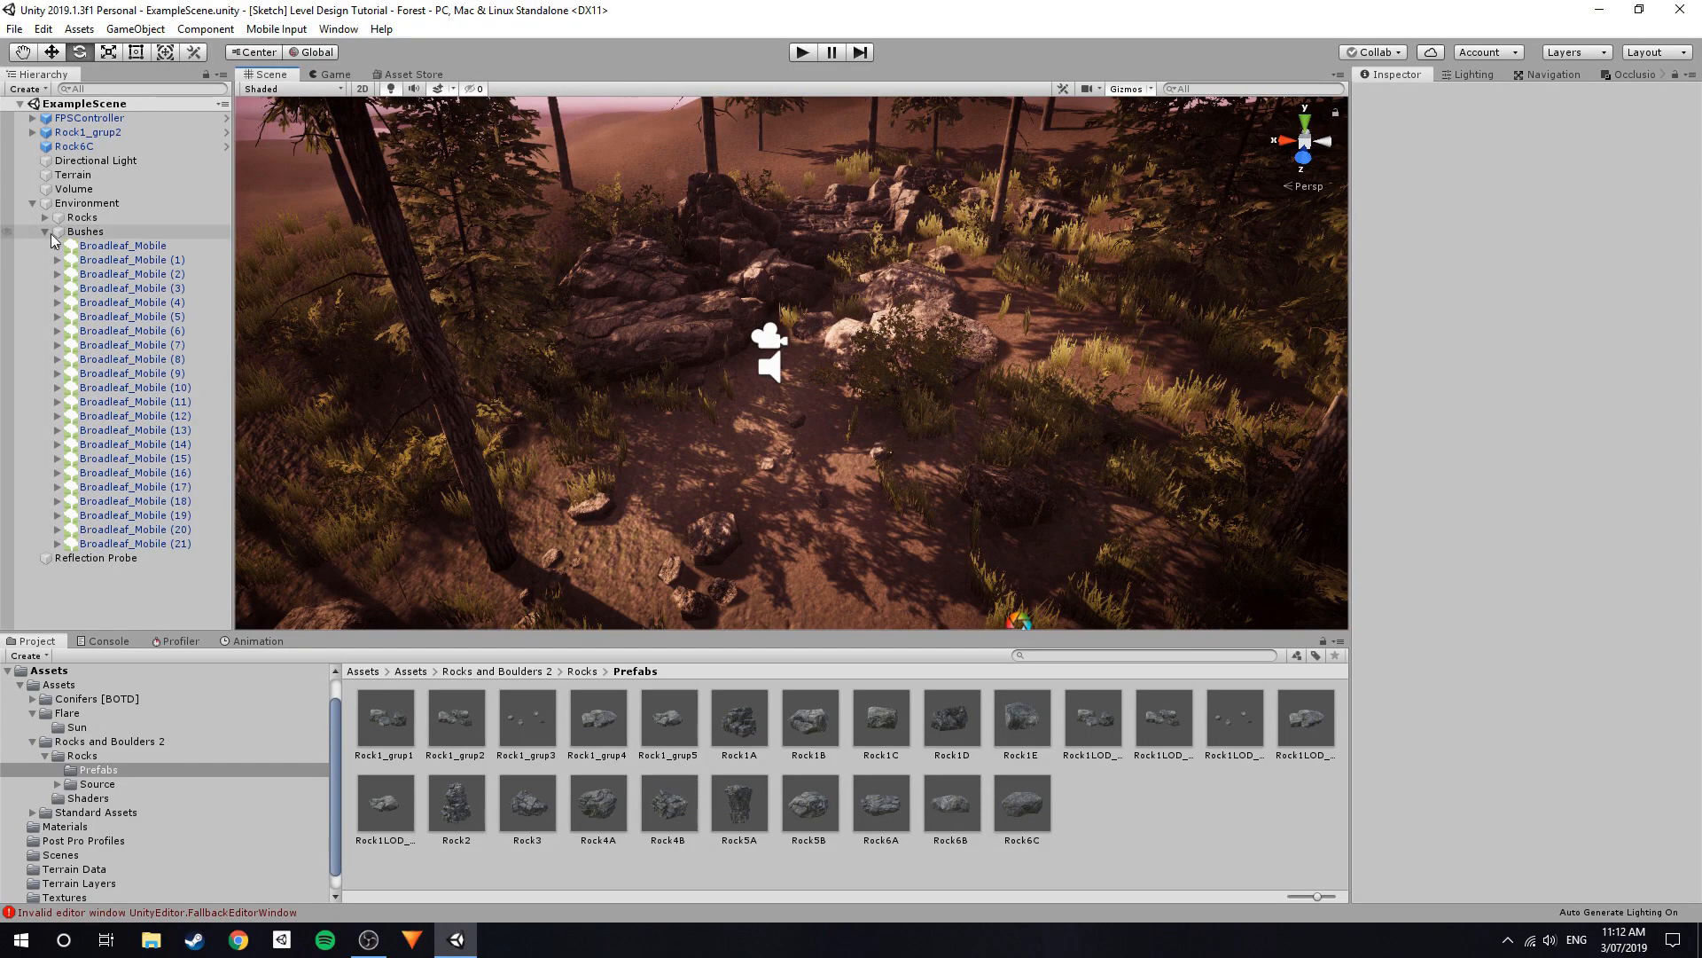
click(101, 234)
right_drag(773, 302, 329, 224)
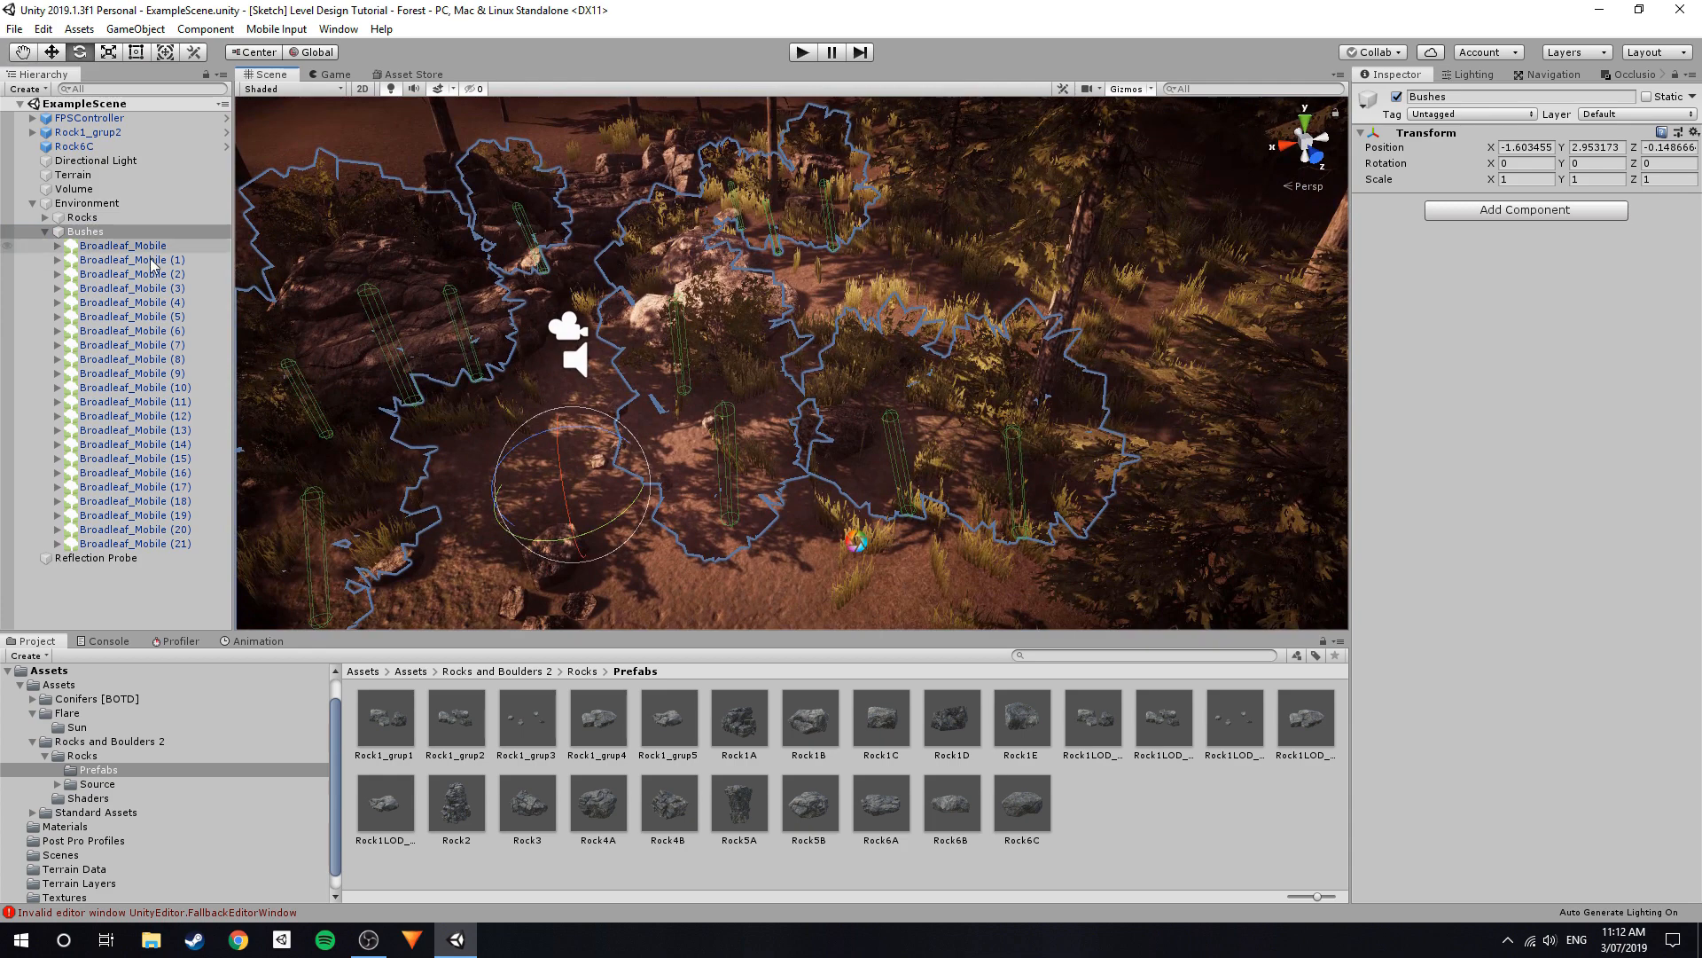
click(45, 232)
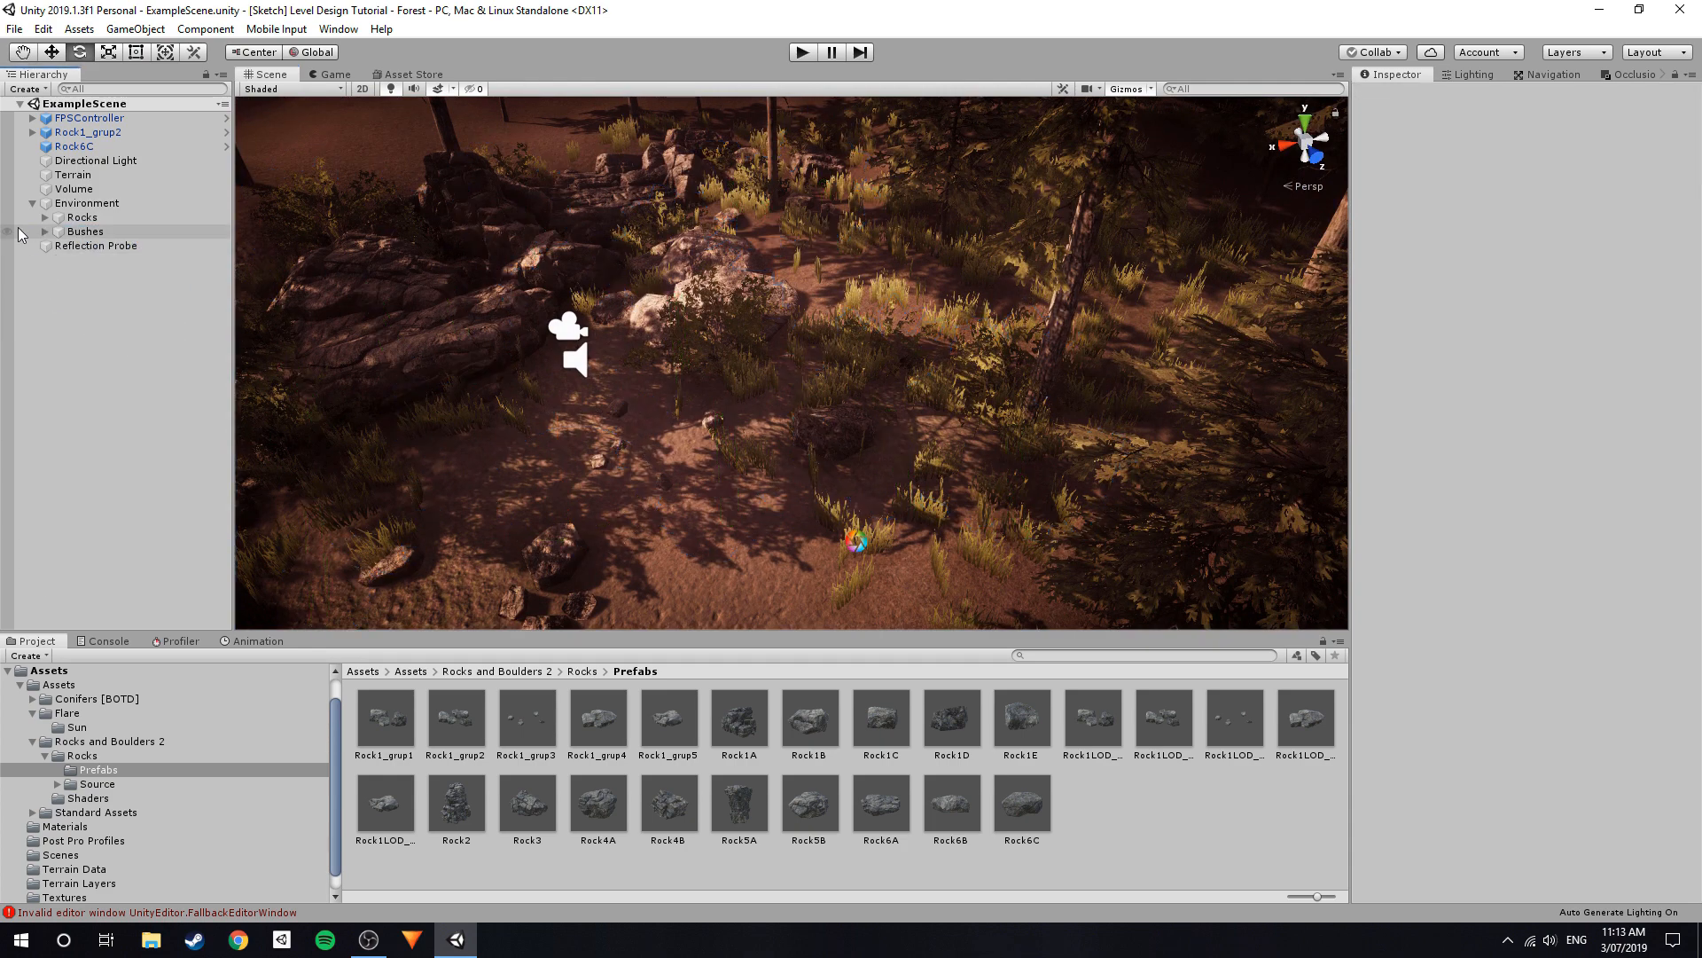
right_drag(909, 373, 919, 310)
right_drag(366, 74, 769, 343)
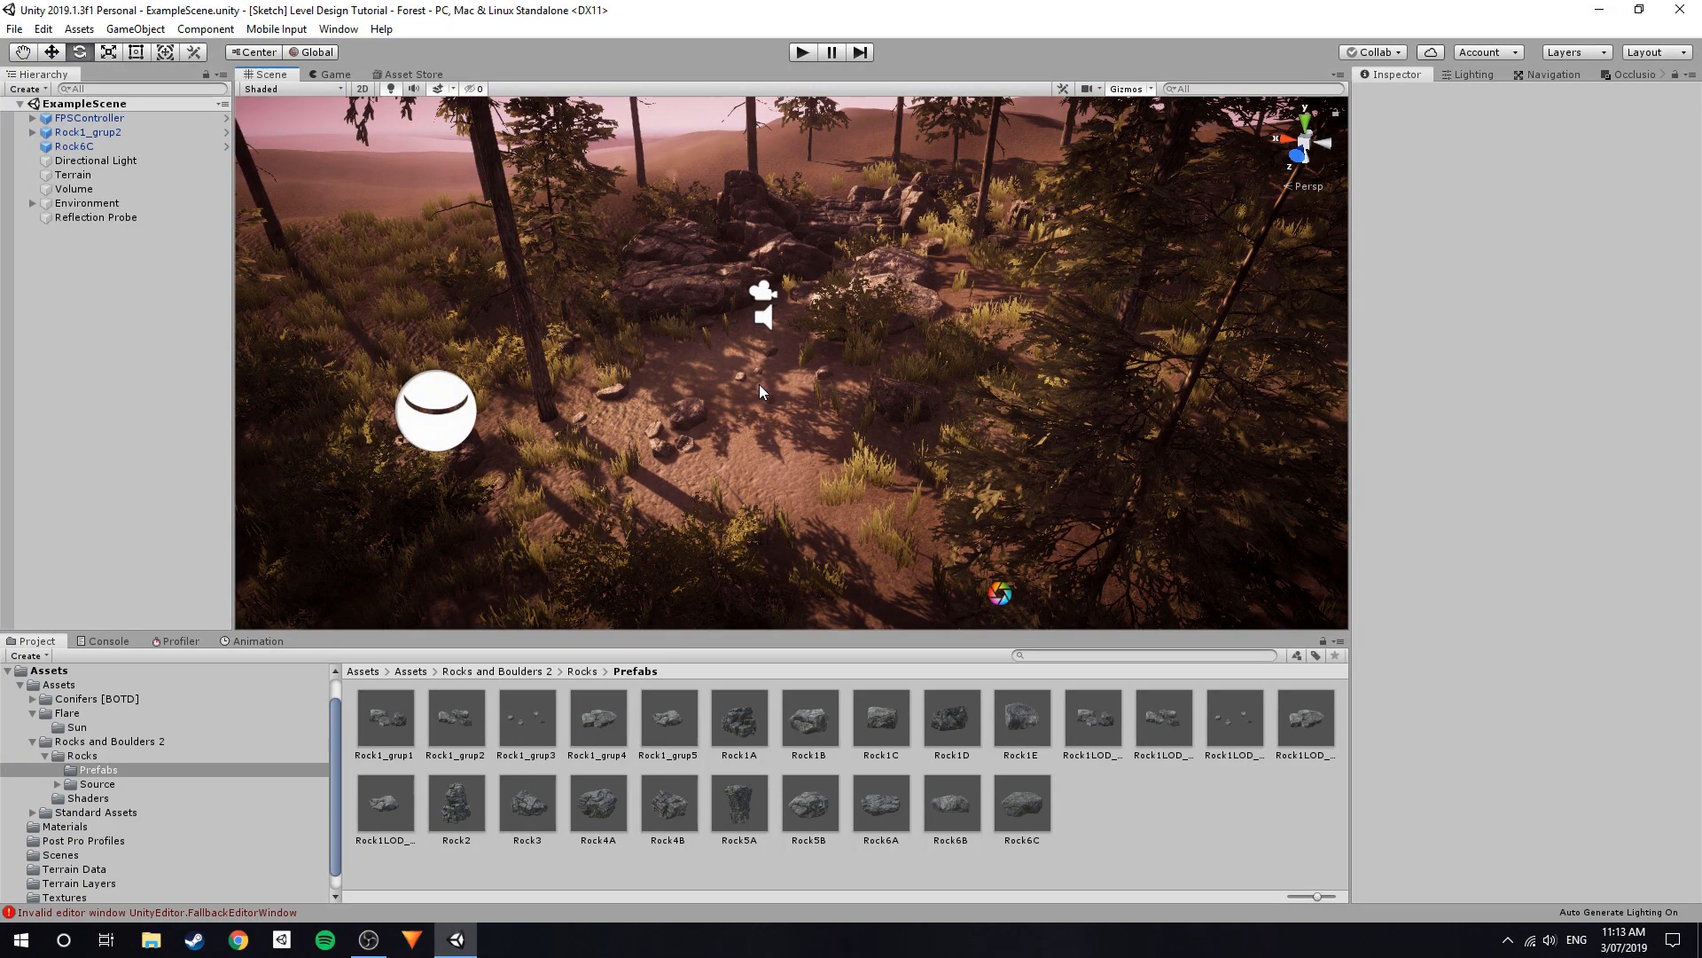
Clear the console's error message and return to the project assets.
click(106, 641)
click(32, 657)
click(36, 642)
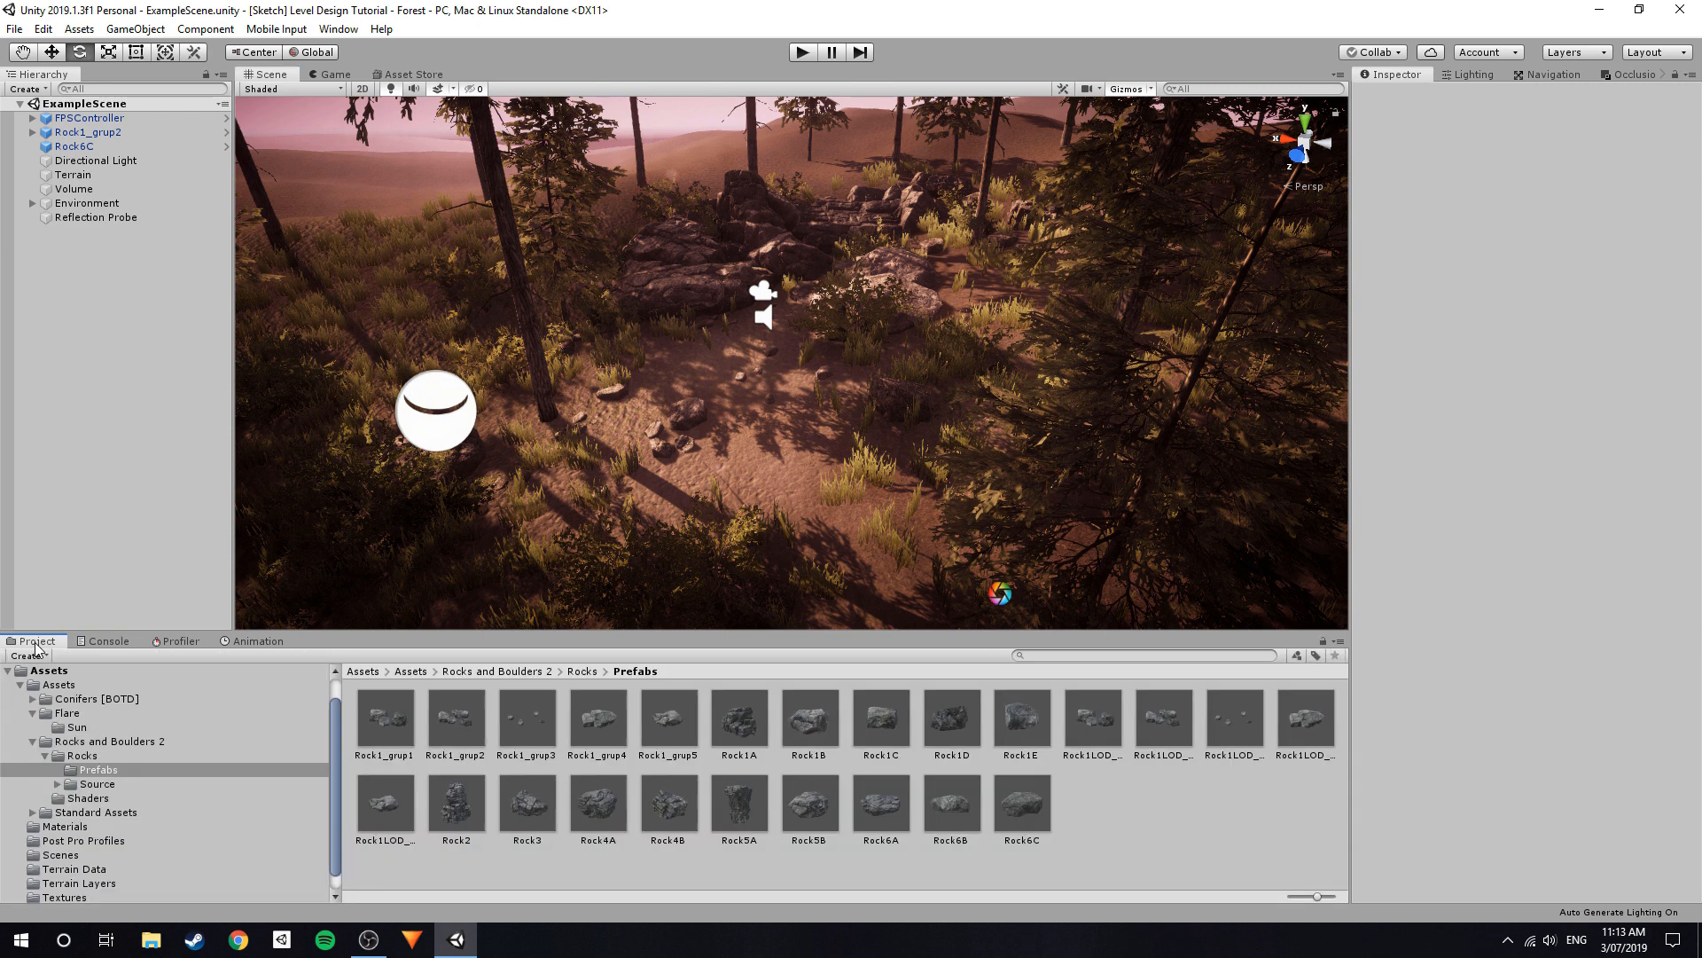
Survey the forest clearing from several angles and play-test it in first person around the large rocks.
right_drag(692, 395, 977, 344)
key(w)
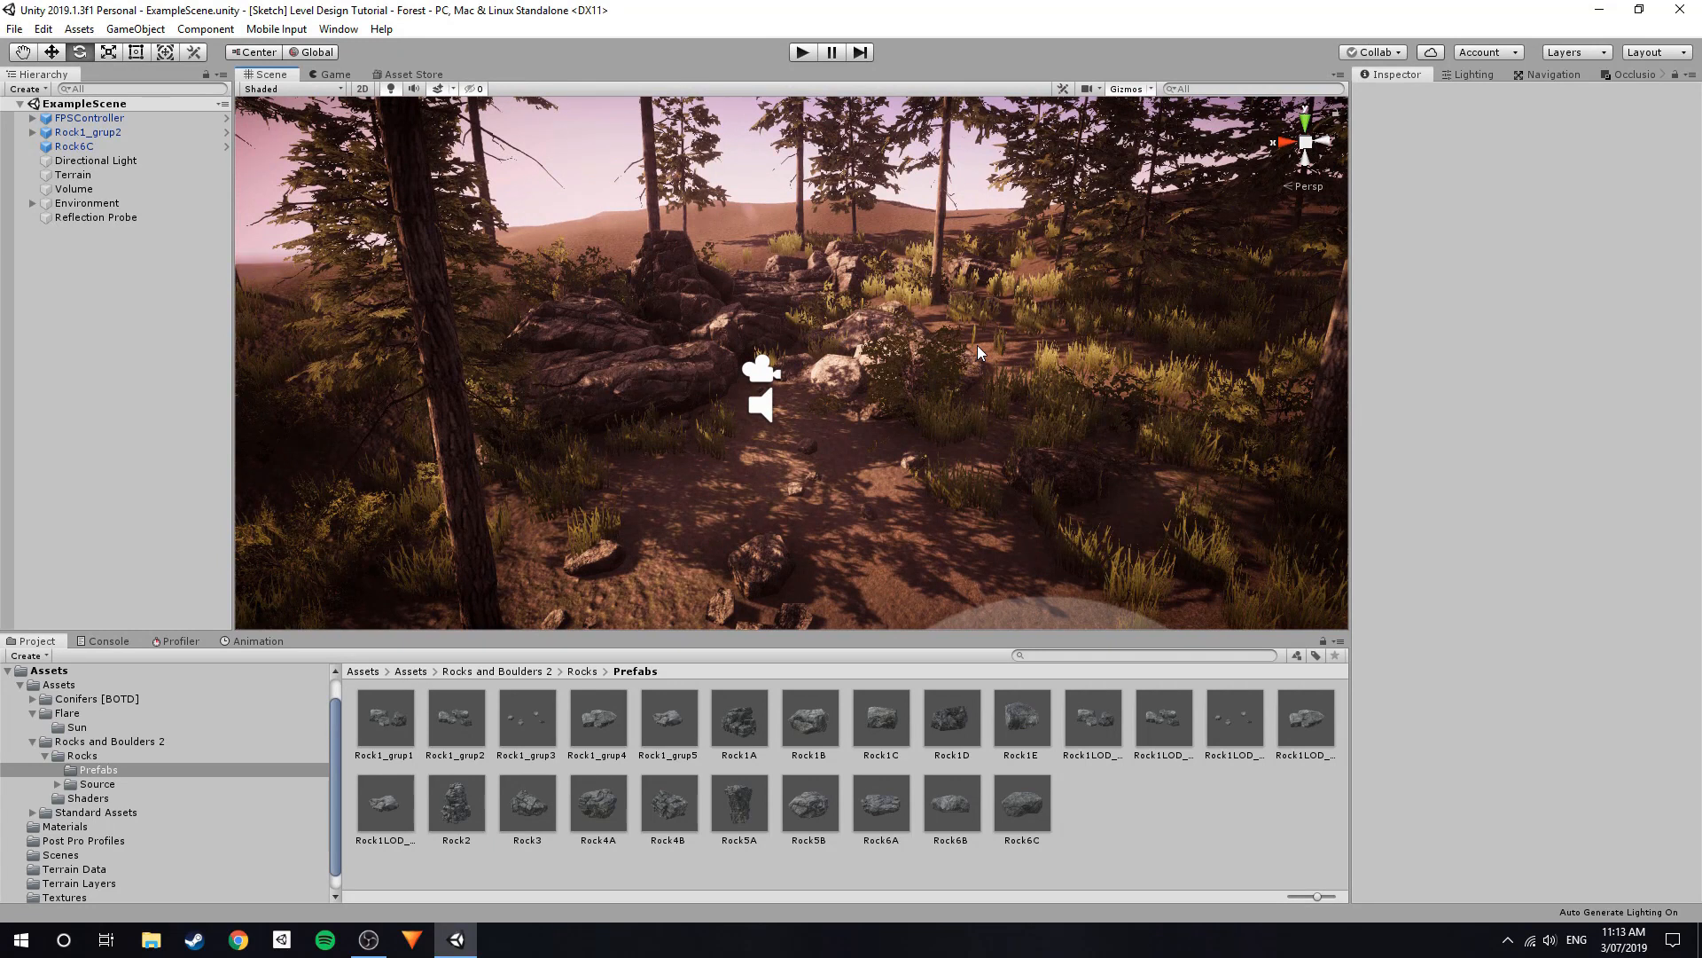
alt+drag(902, 348, 995, 353)
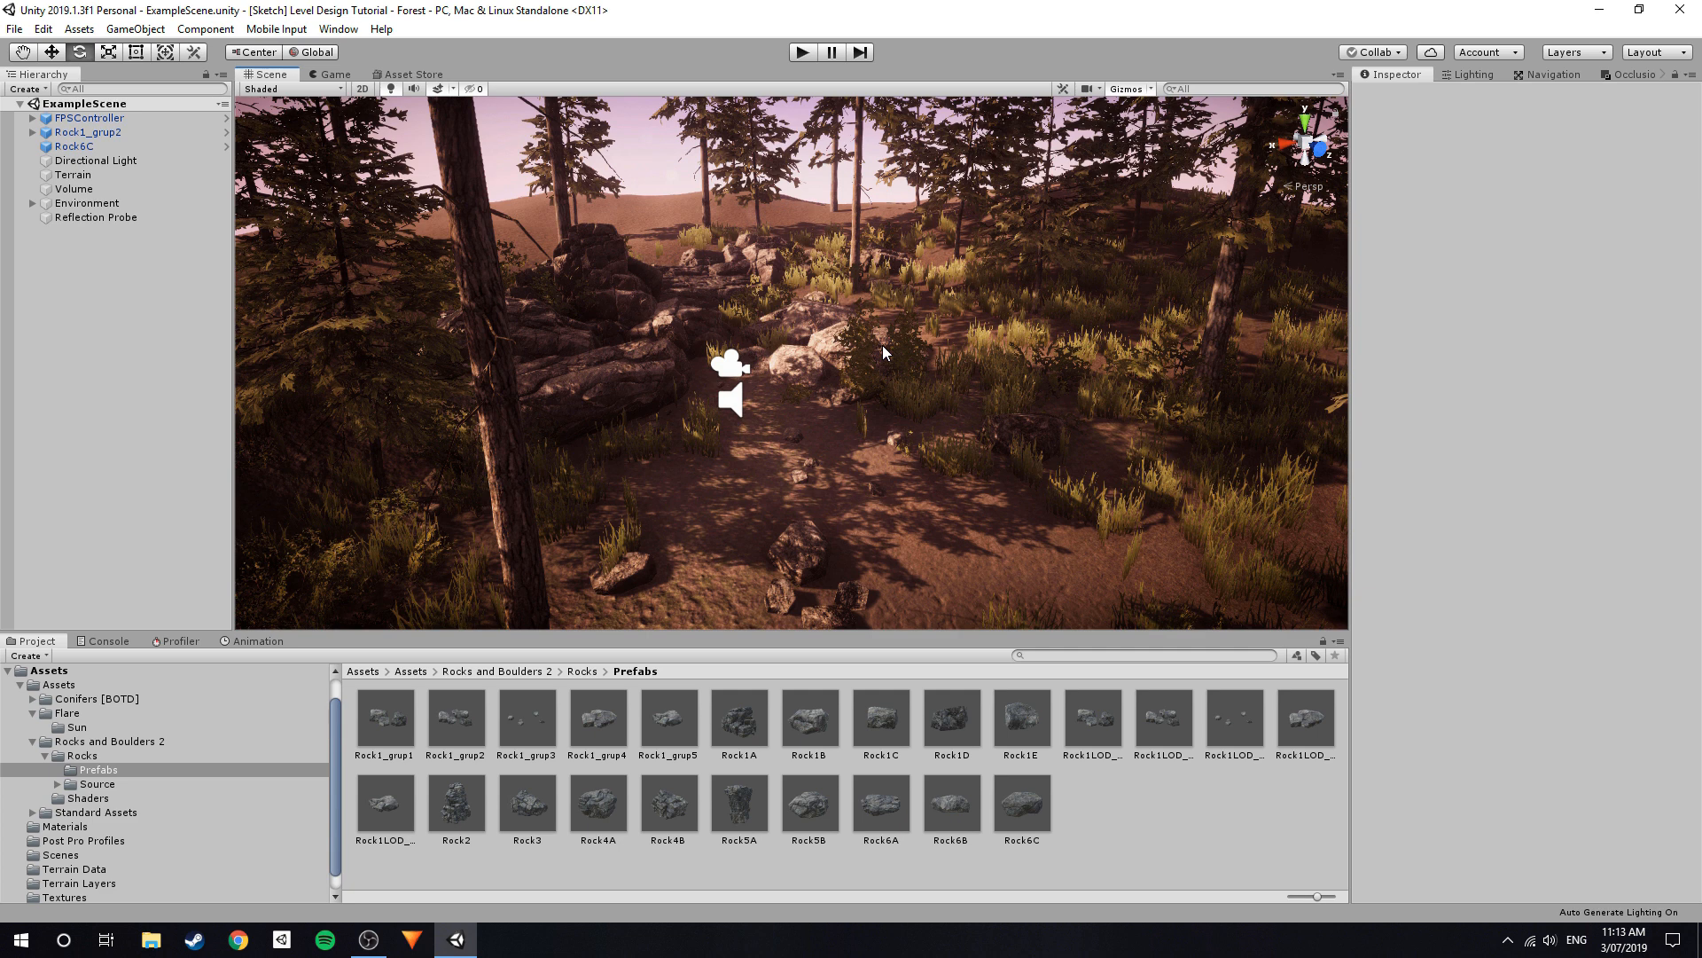
mouse_move(883, 346)
right_down()
mouse_move(768, 350)
mouse_move(934, 367)
mouse_move(856, 341)
right_up()
key(w)
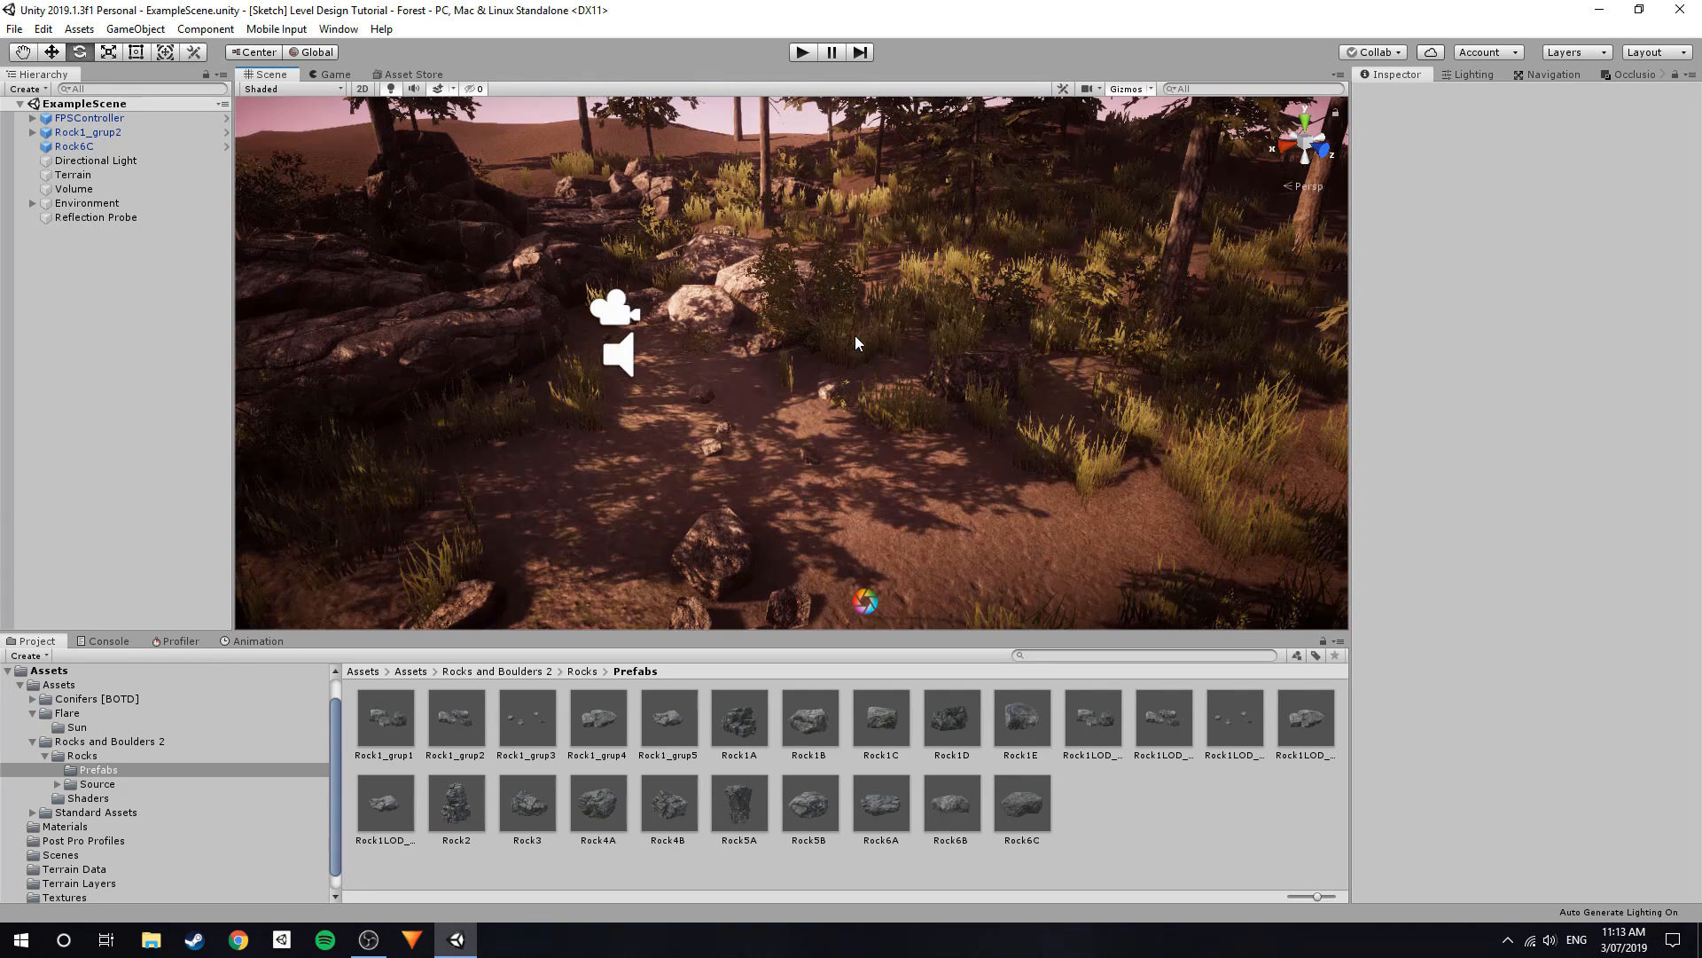
right_drag(854, 337, 781, 301)
click(815, 52)
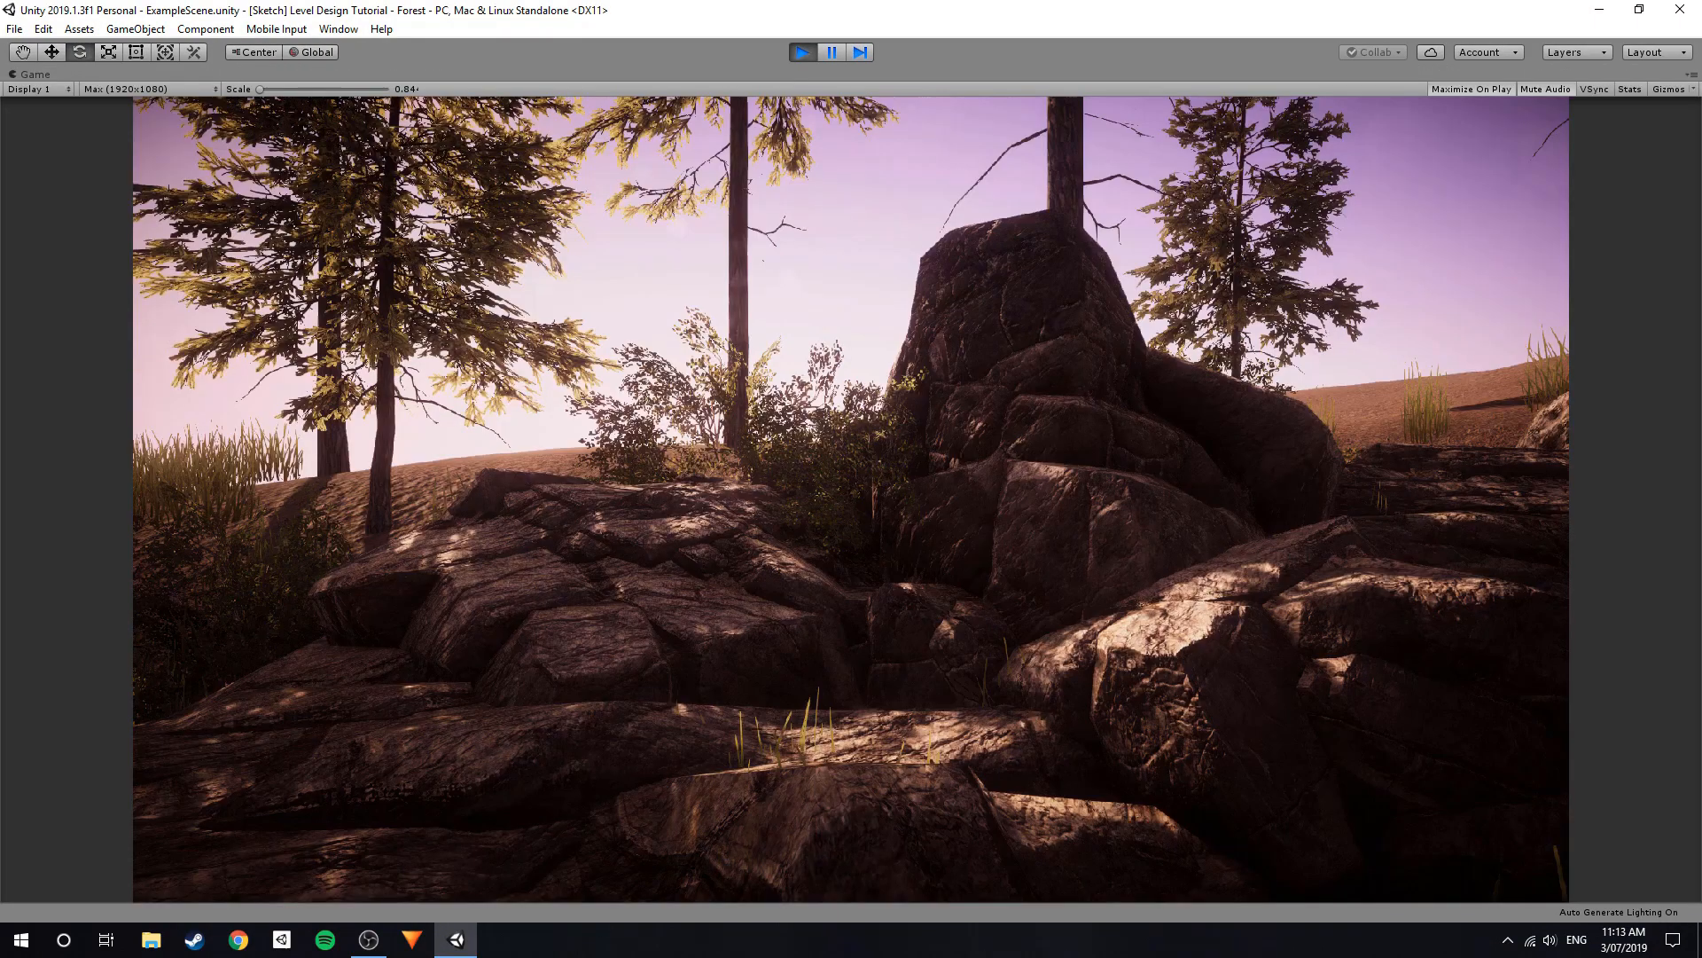
Walk through the forest clearing in first person to examine the trees, grass and rocks, and stop play mode.
key(w)
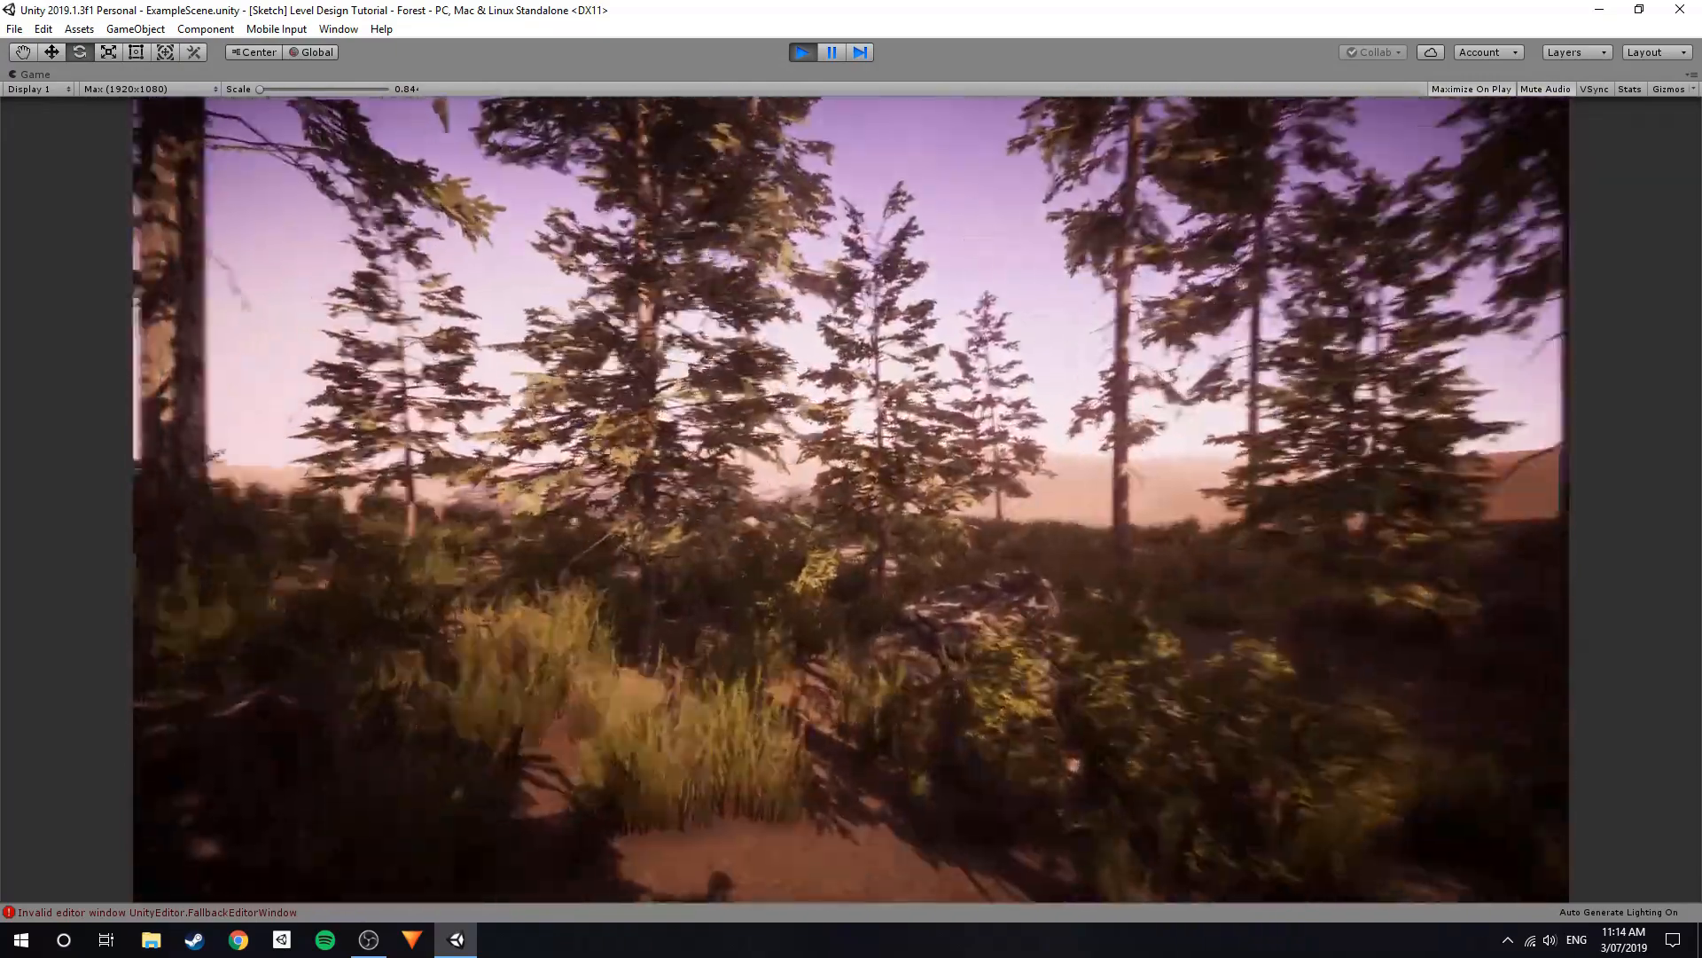
key(w)
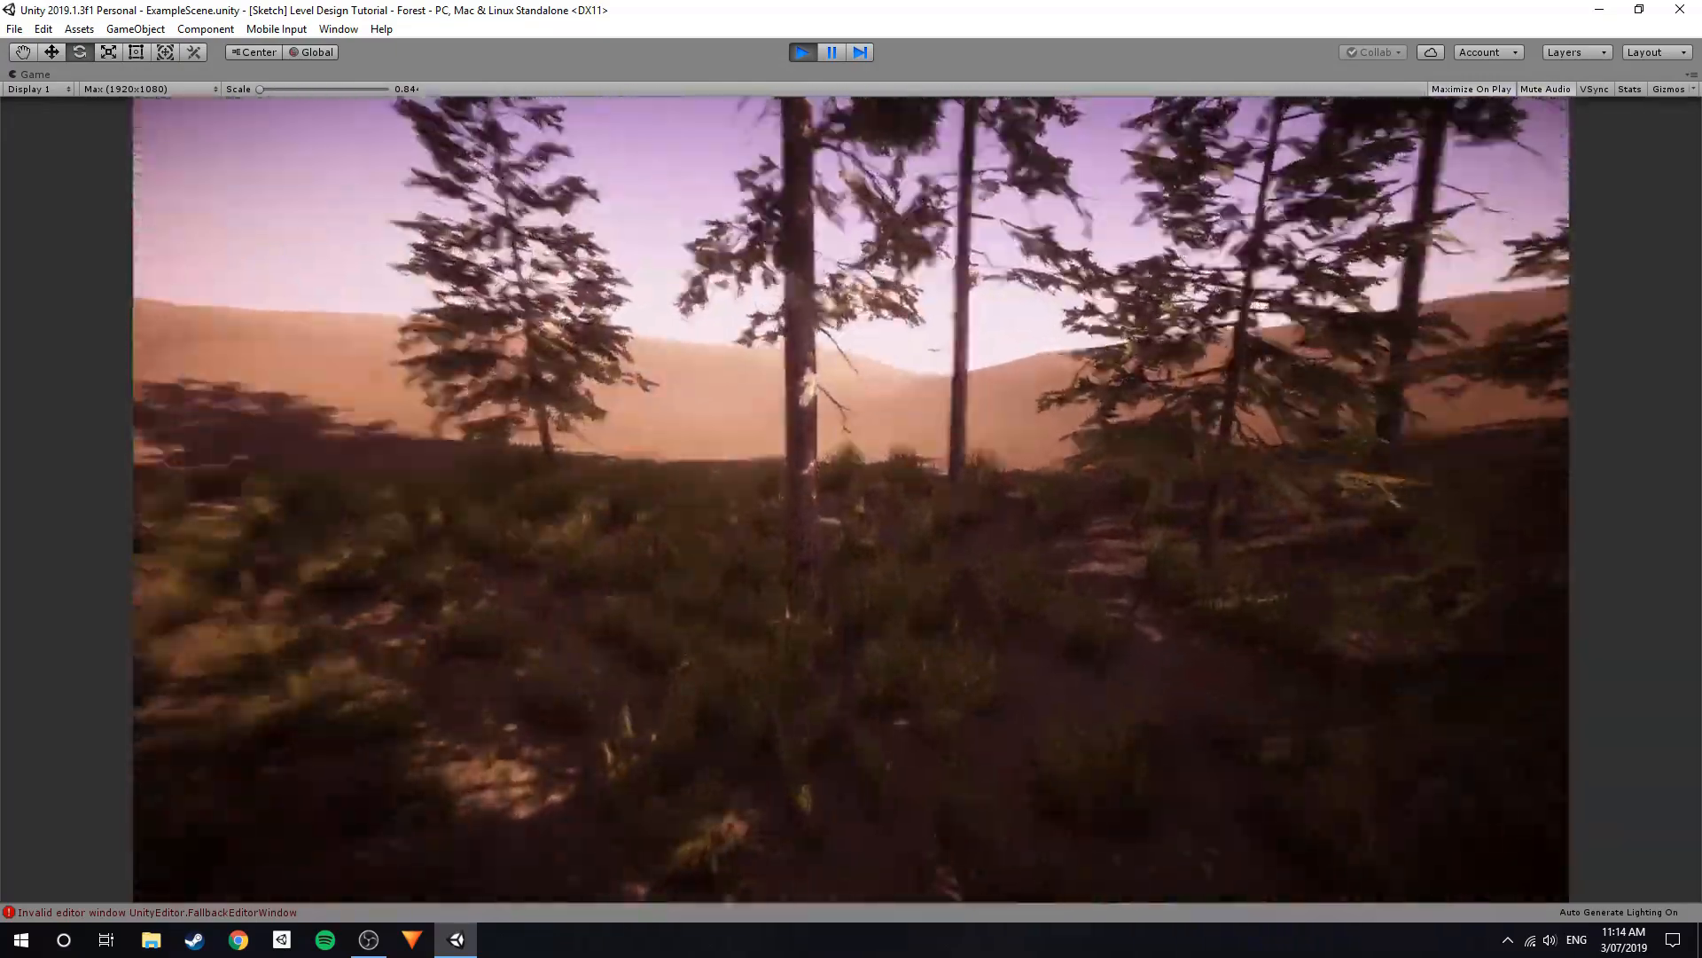
key(w)
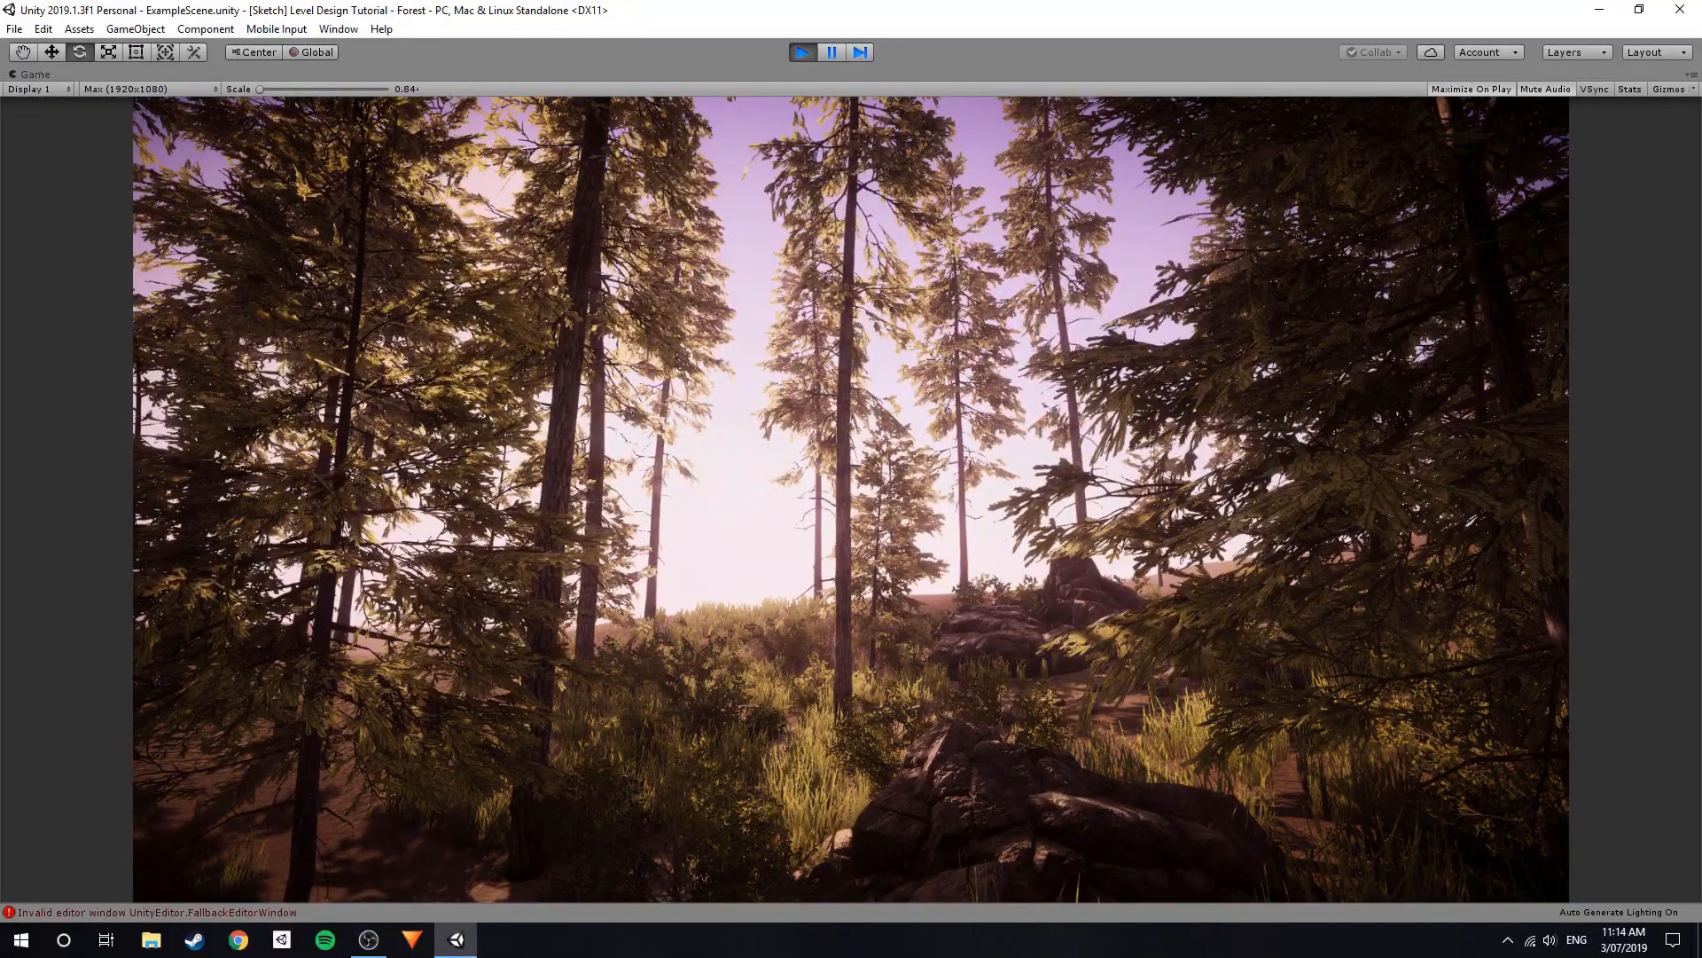
key(w)
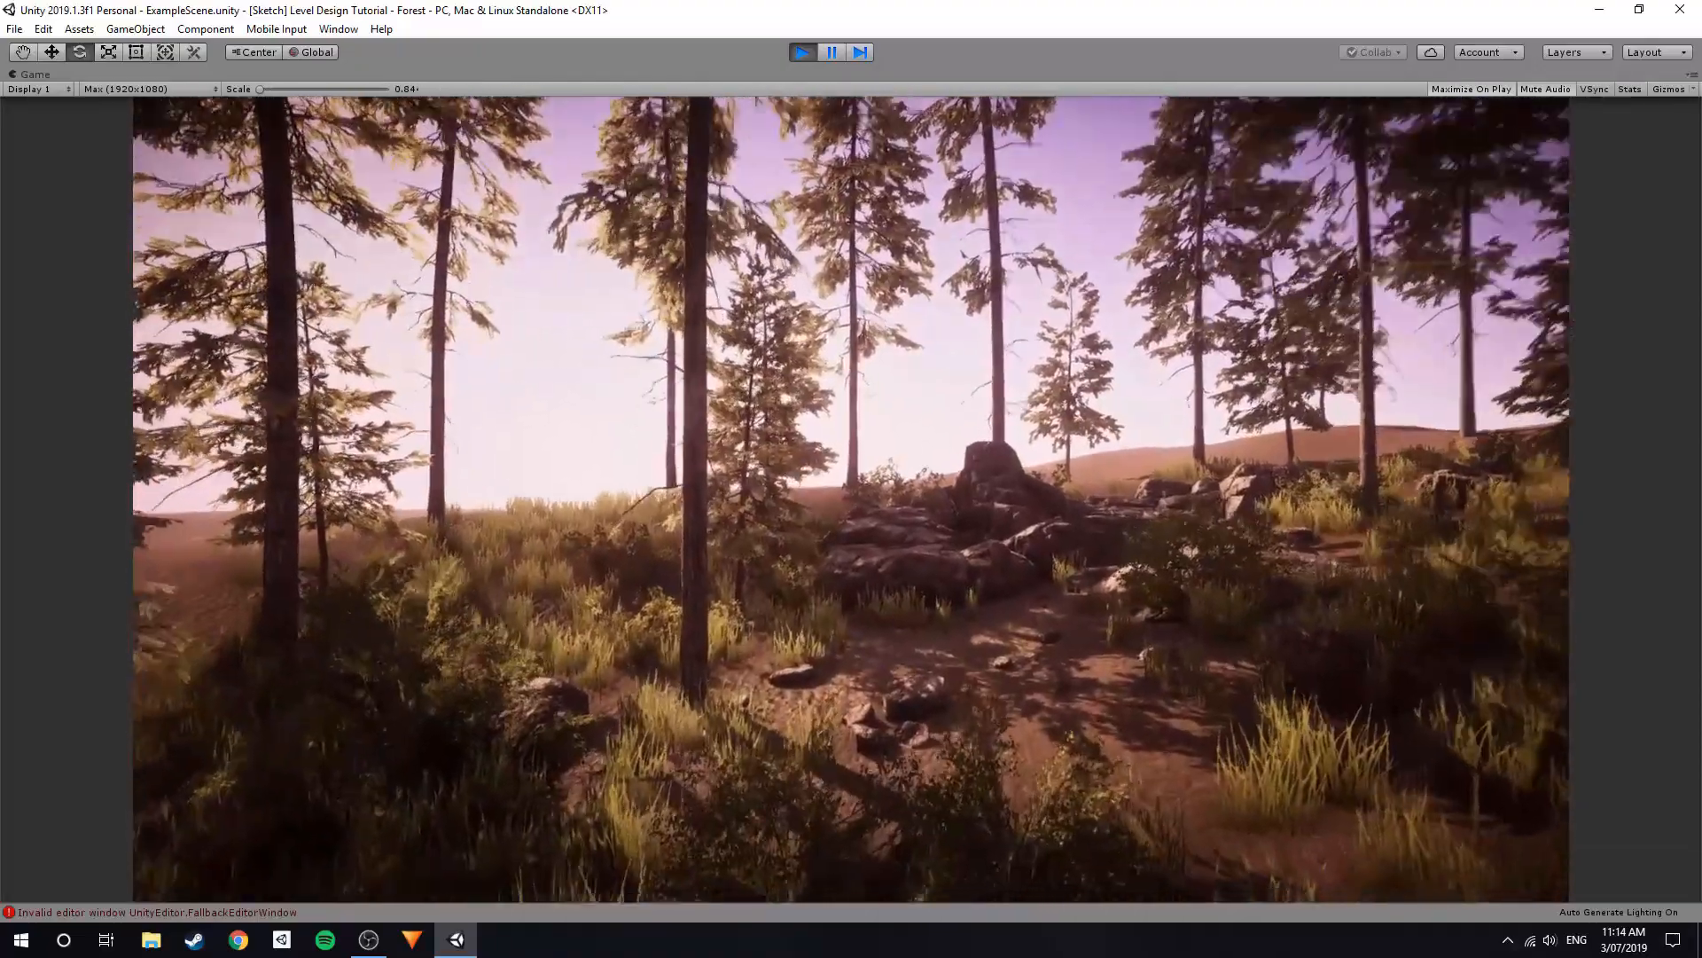
key(Escape)
click(812, 50)
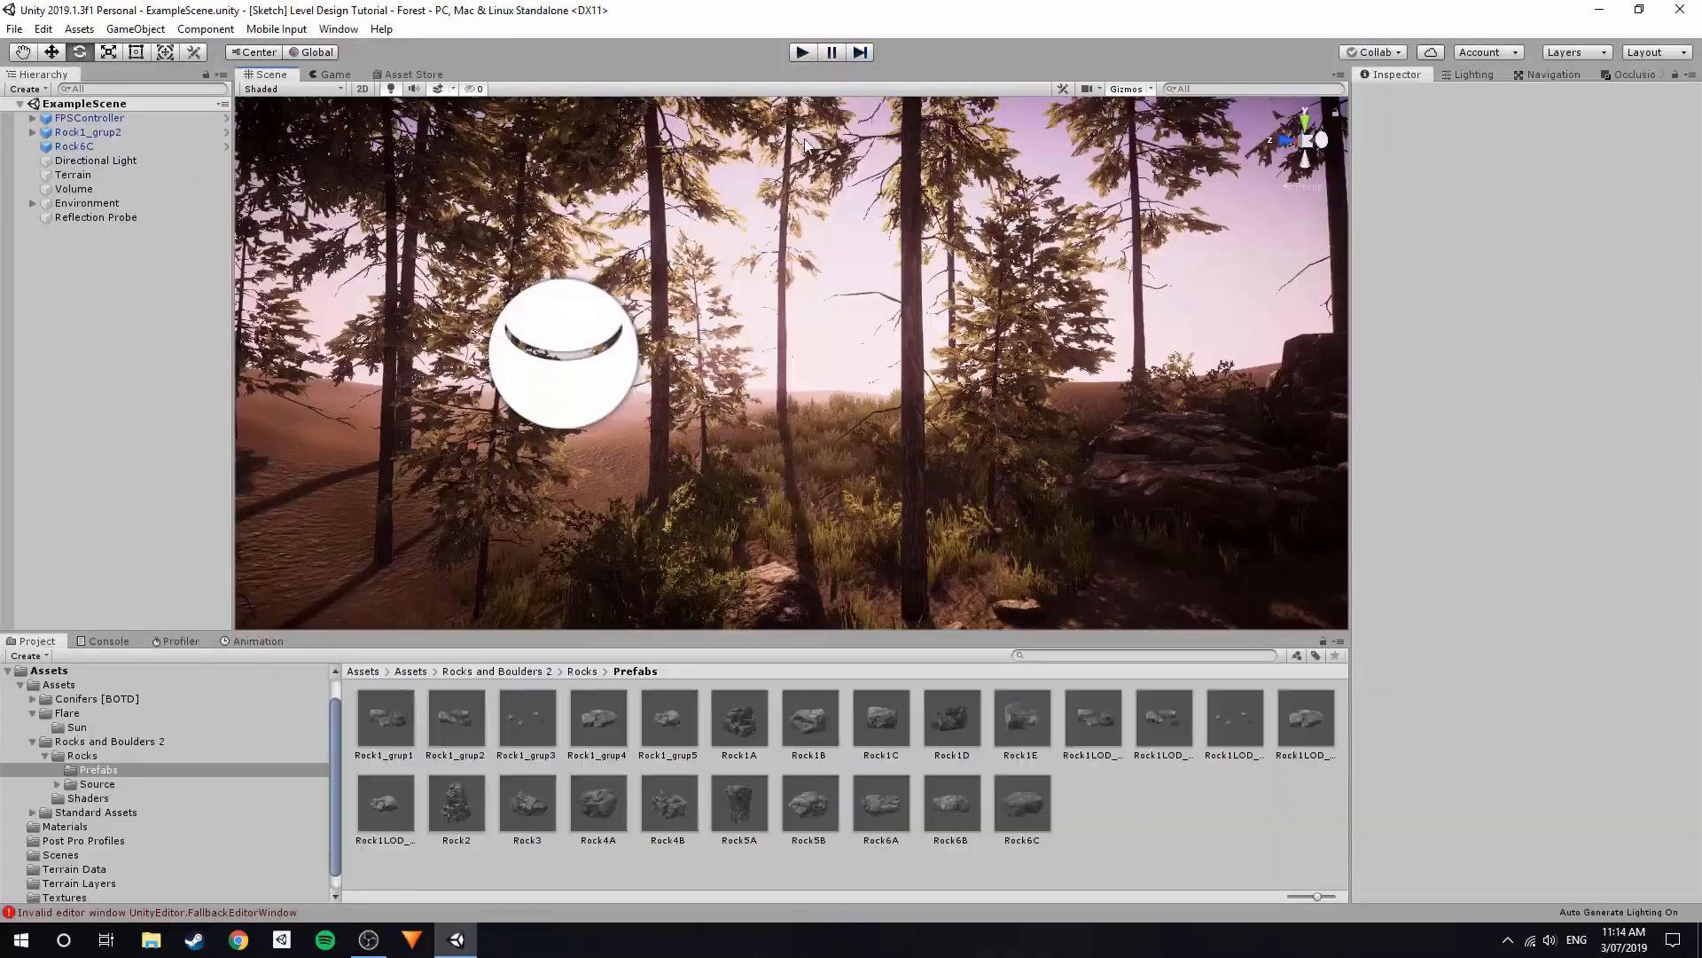
Search the project assets for "sun" and place the SunGlow prefab in the scene among the trees.
key(s)
right_drag(626, 365, 680, 189)
key(w)
right_drag(711, 259, 862, 200)
right_drag(764, 250, 858, 367)
right_click(210, 349)
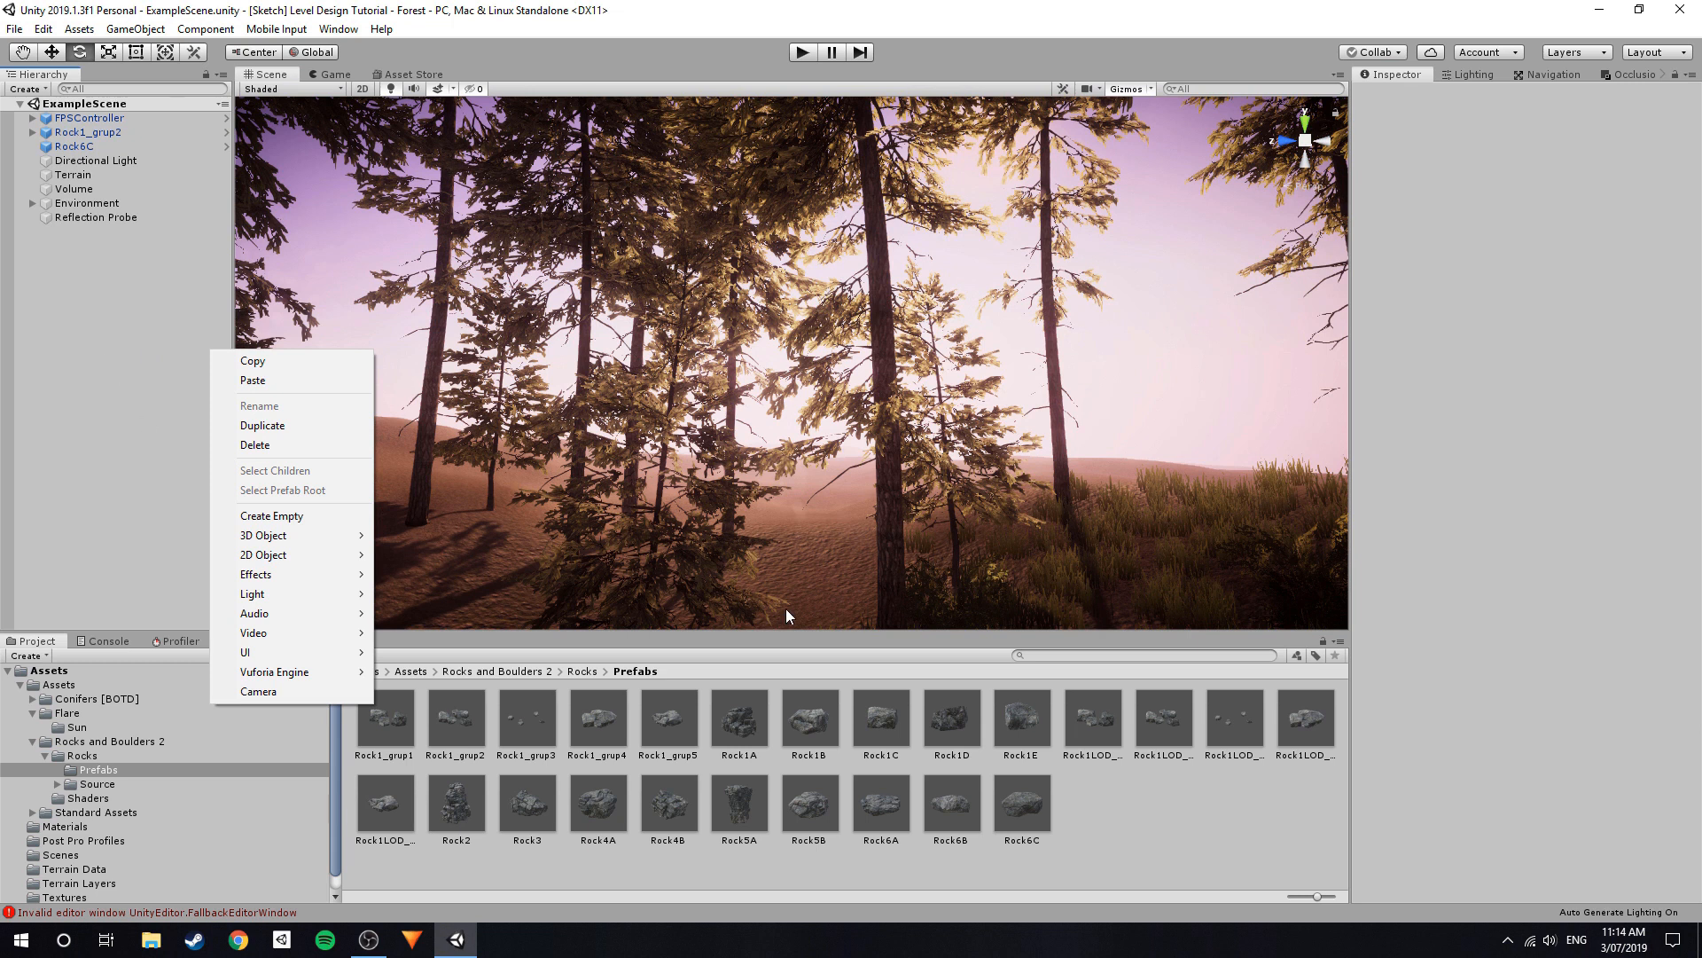
click(1075, 657)
text(sun)
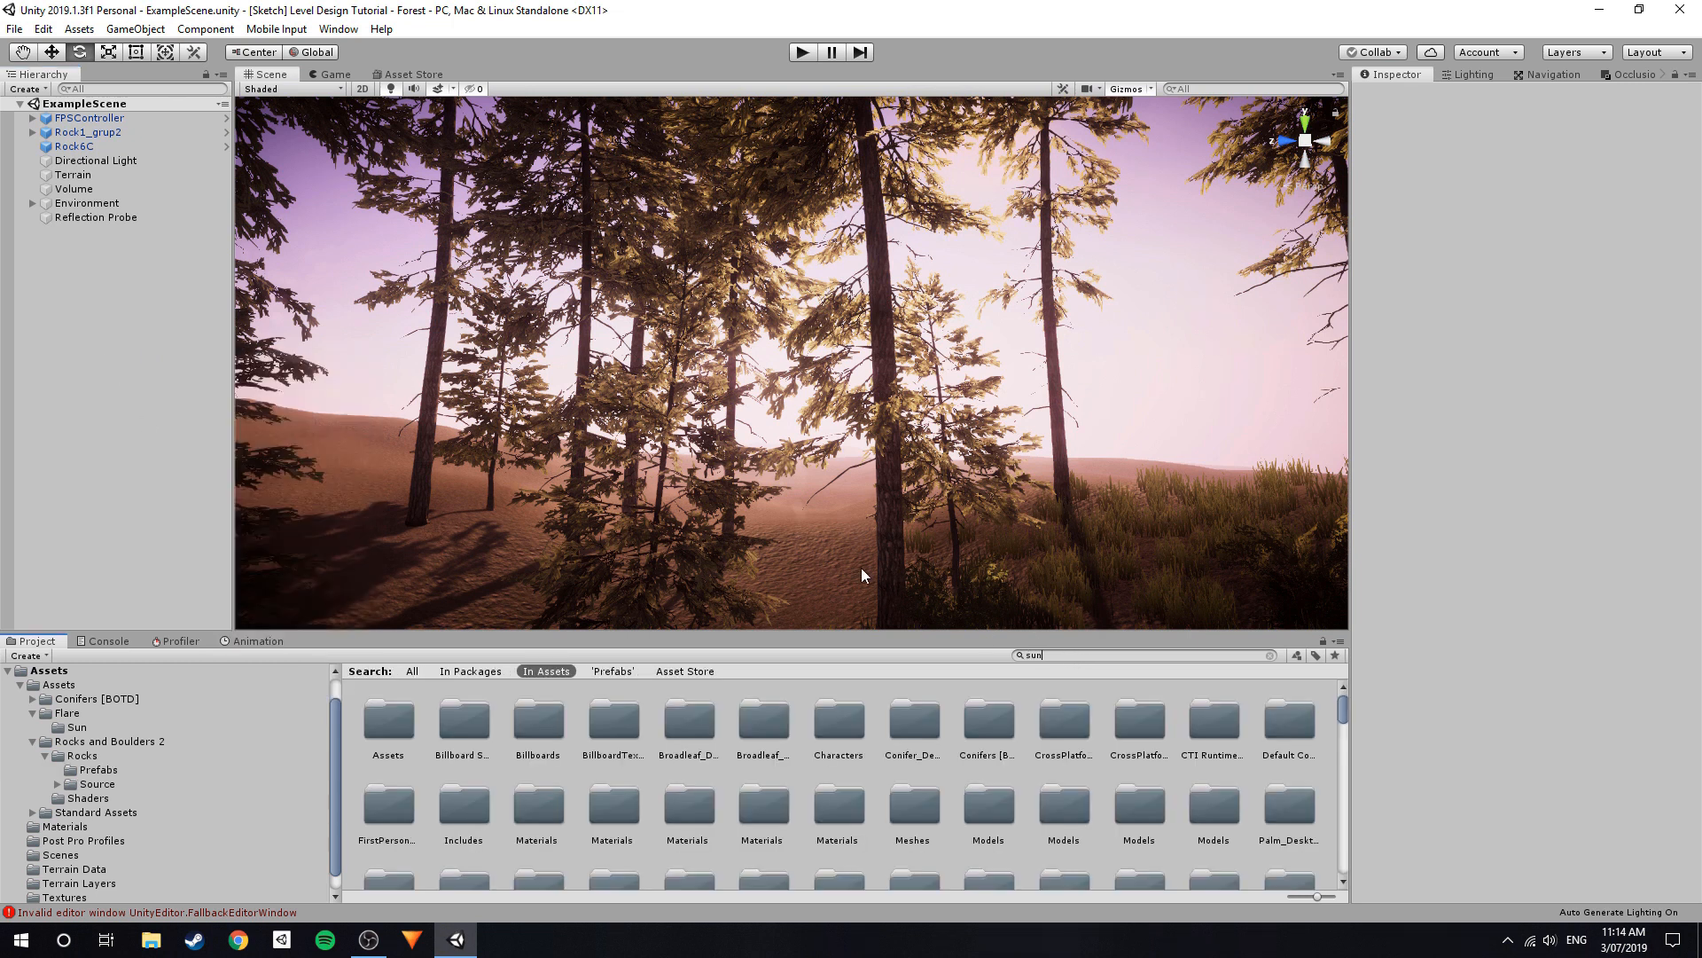
right_drag(631, 513, 705, 532)
click(672, 732)
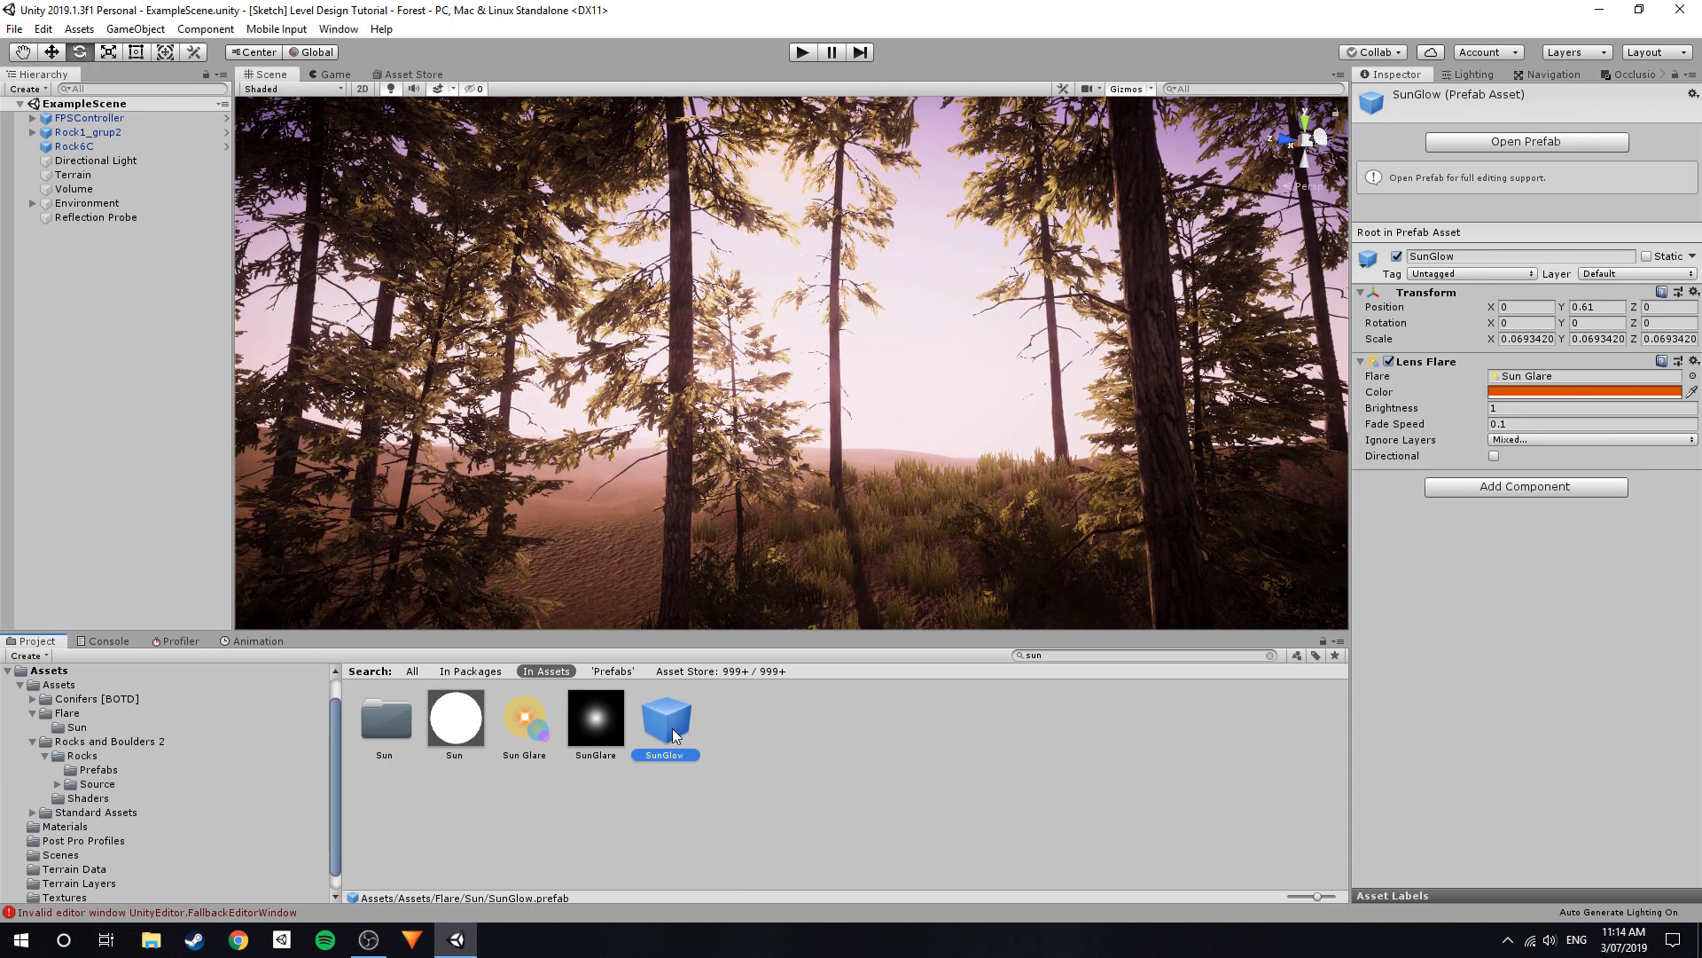
drag(613, 743, 834, 321)
Set the brightness of the SunGlow lens flare to 0.3.
right_drag(833, 321, 934, 375)
click(1517, 266)
text(0.3)
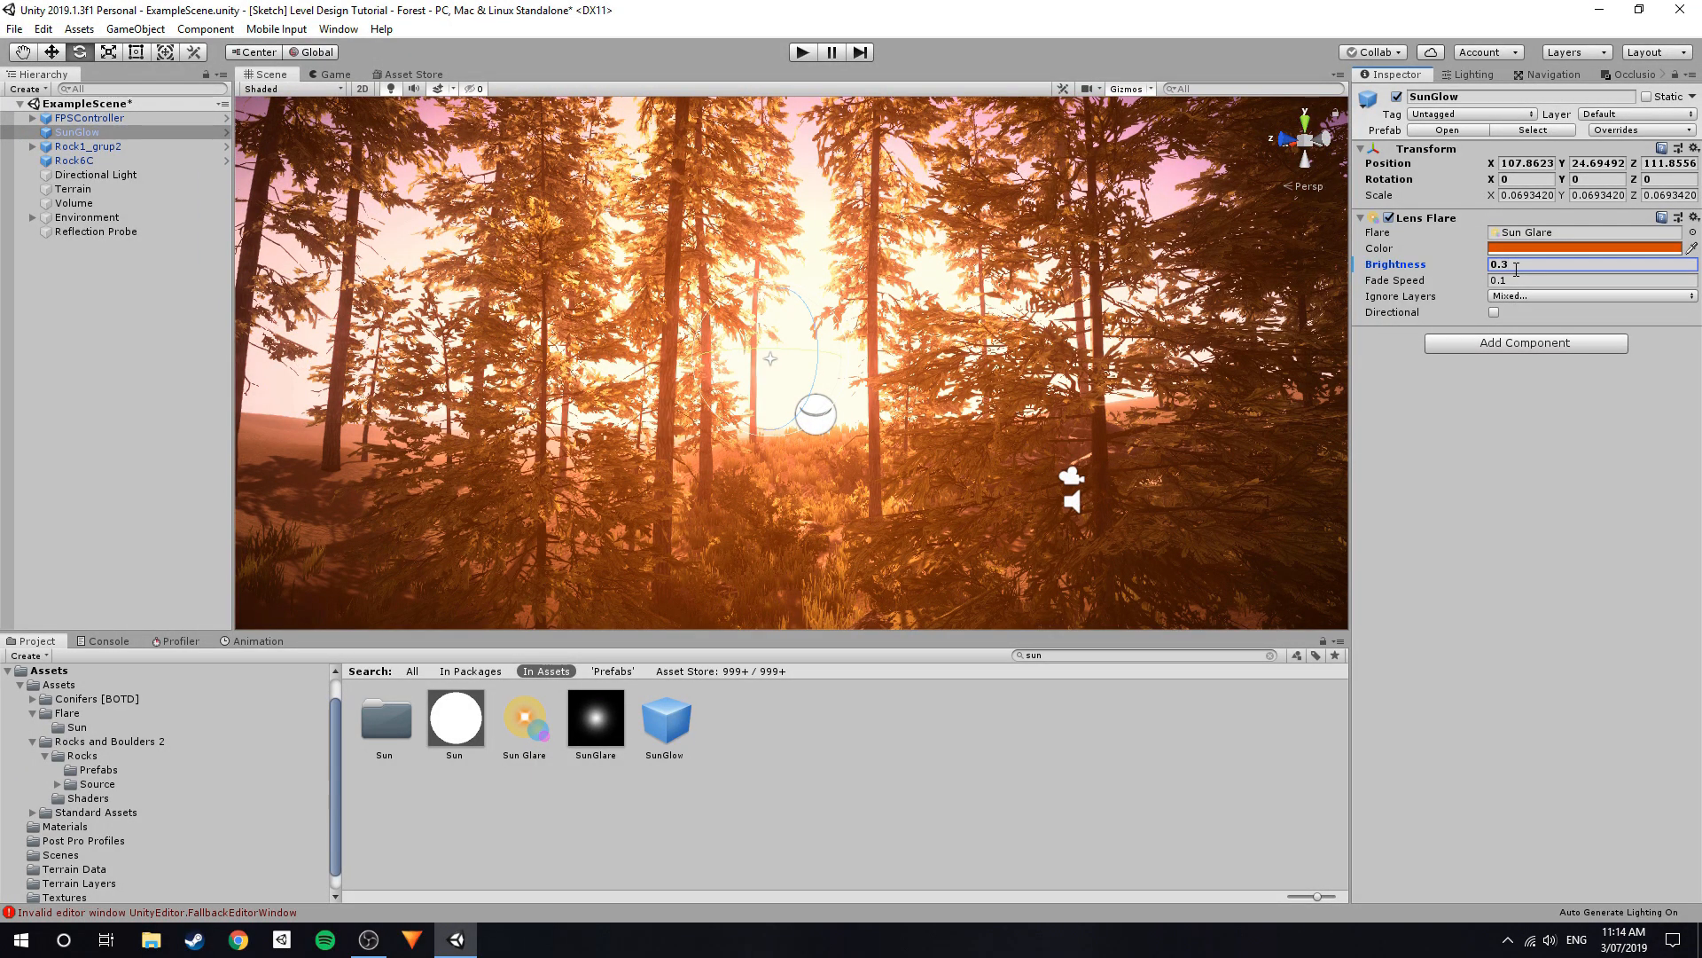
Examine the sun glow from between the trees and from high in the sky.
key(s)
right_drag(652, 401, 743, 334)
key(w)
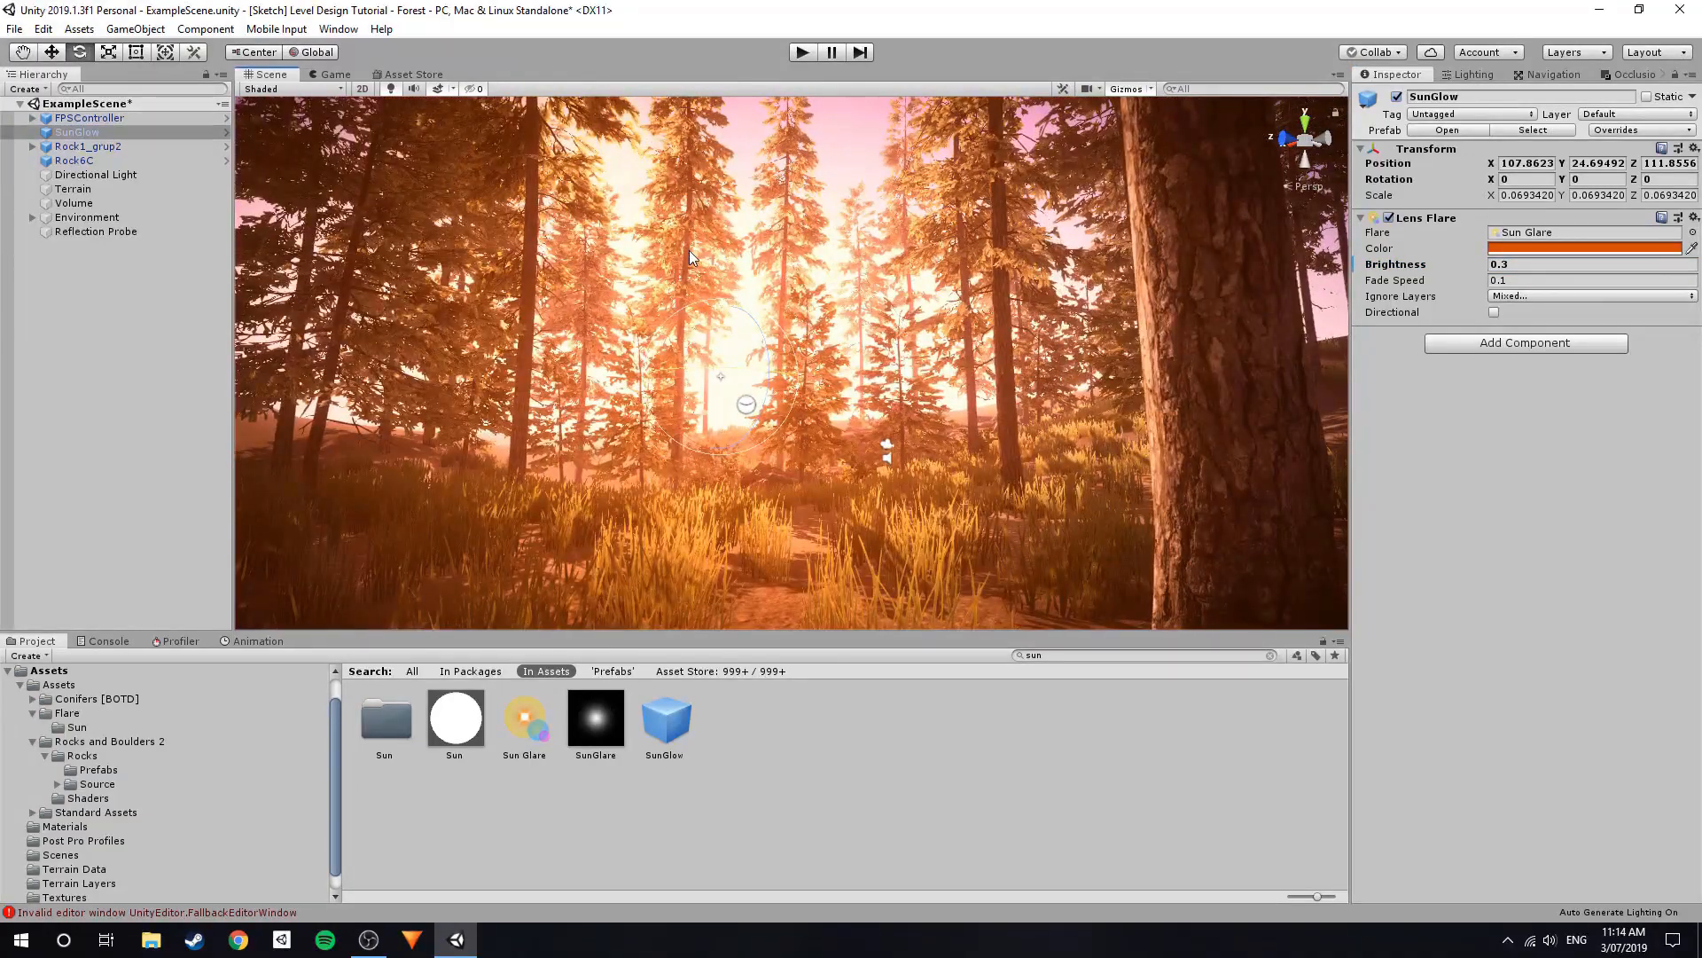
key(w)
right_drag(927, 441, 803, 302)
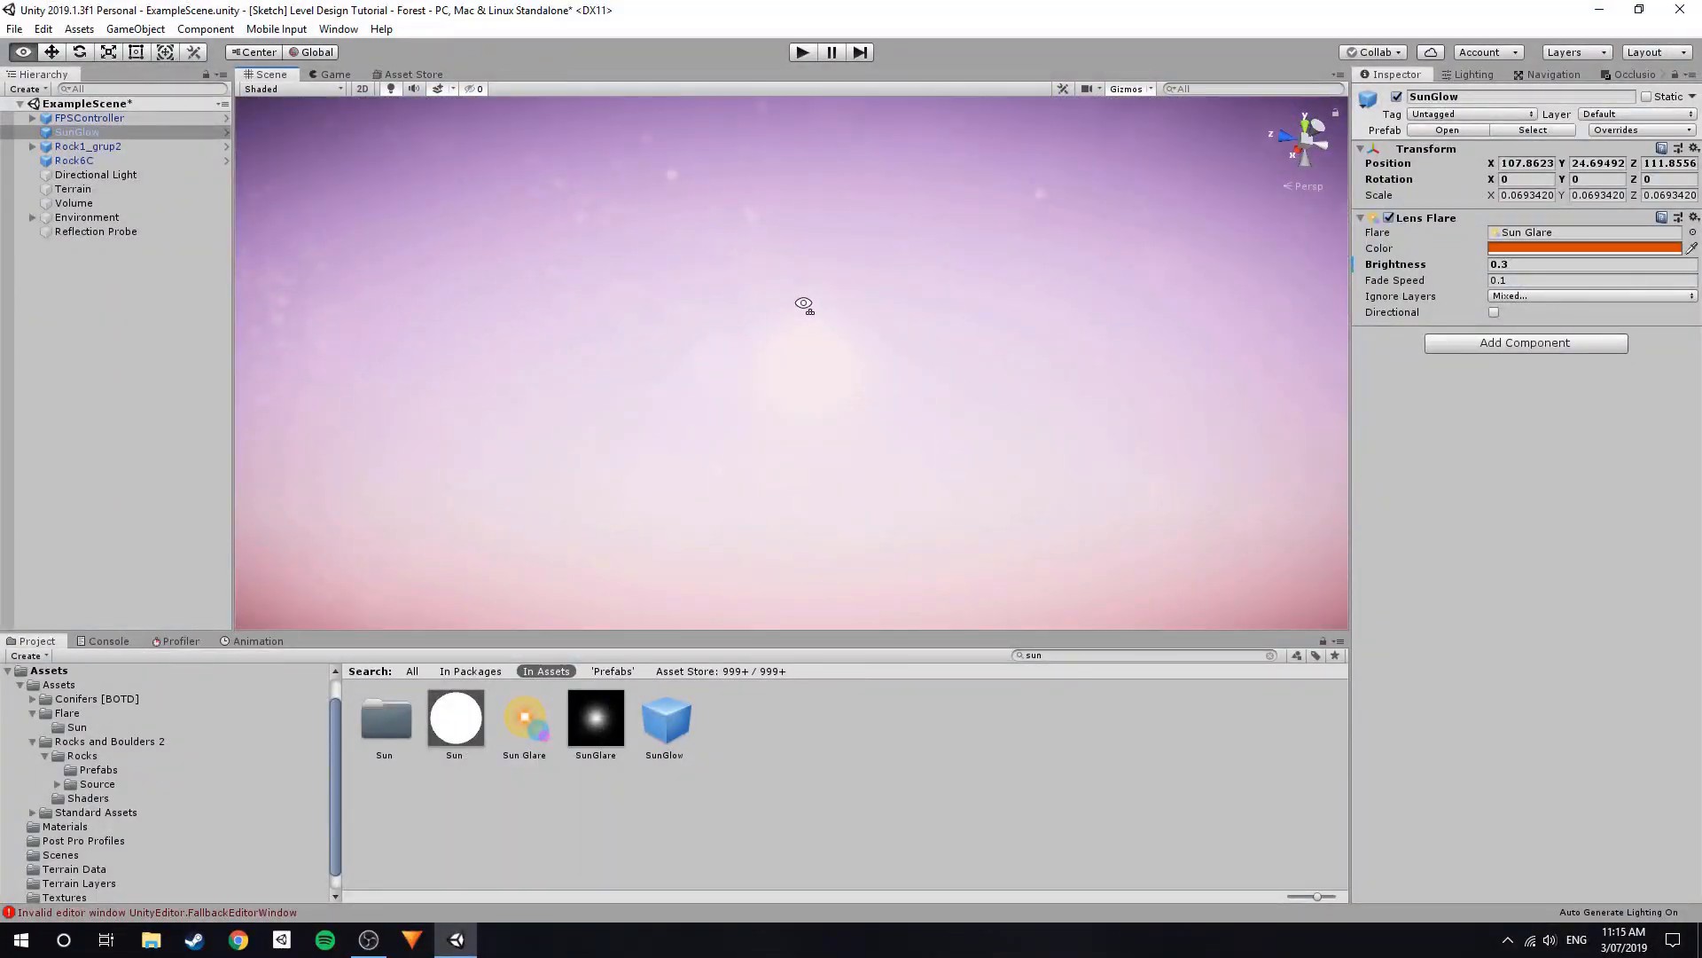
right_drag(791, 324, 875, 426)
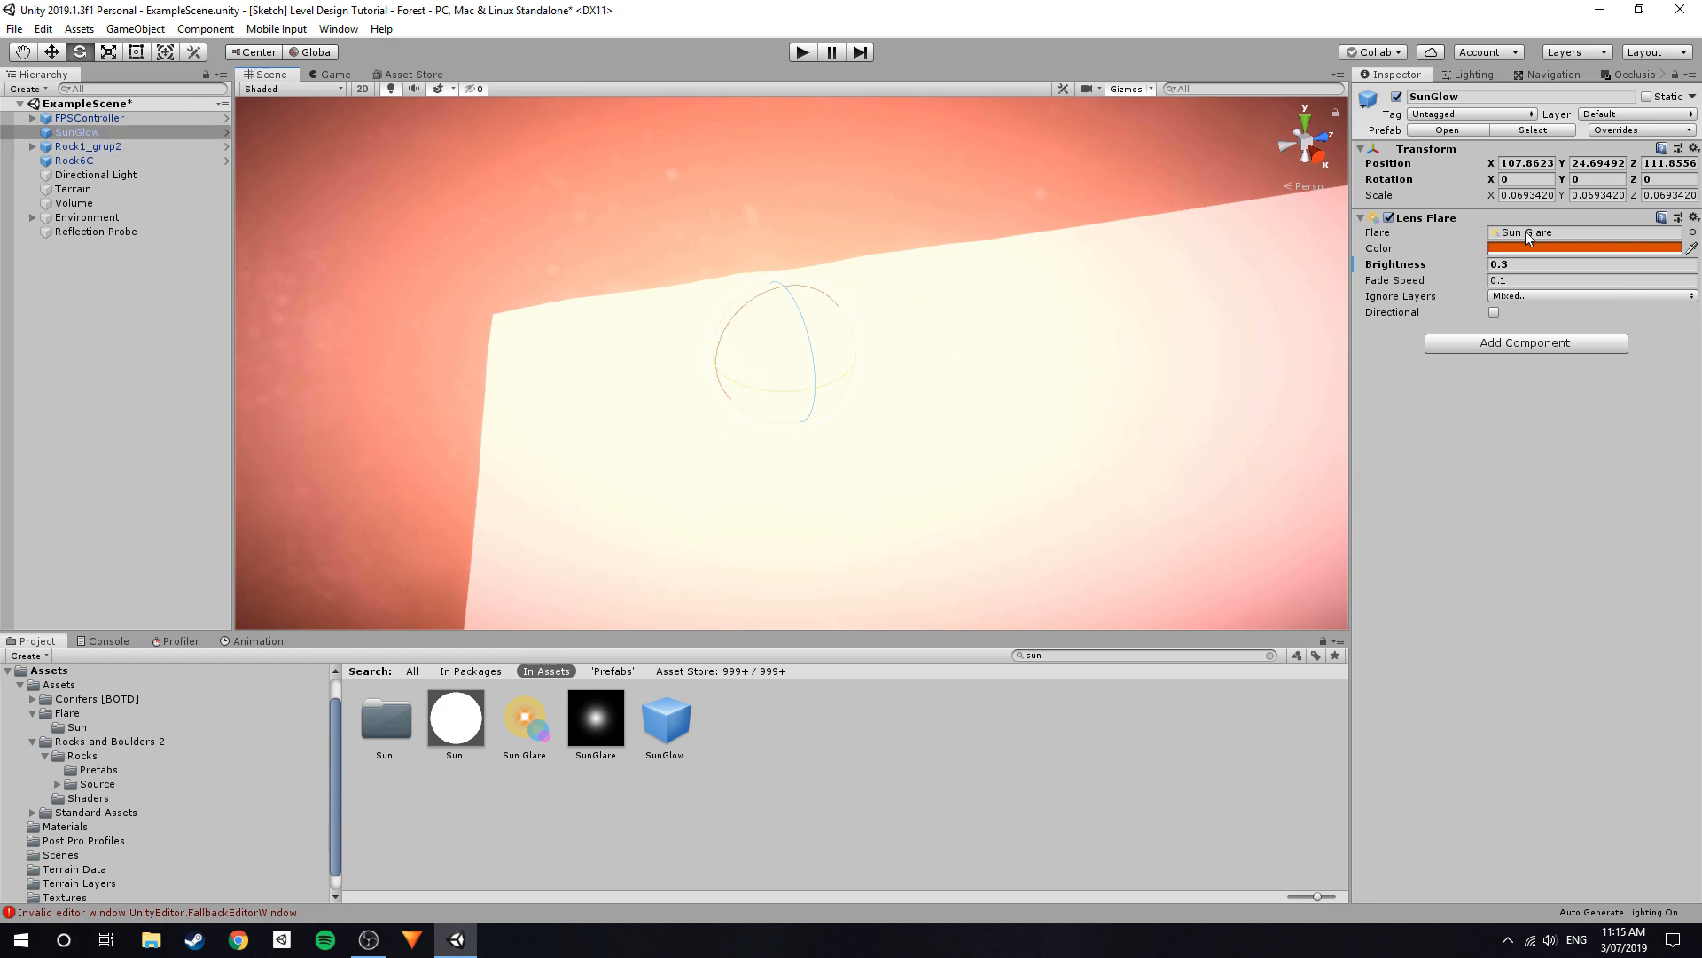
Check the SunGlare texture settings, the FirstPersonCharacter's Flare Layer and the SunGlow lens flare settings.
click(609, 725)
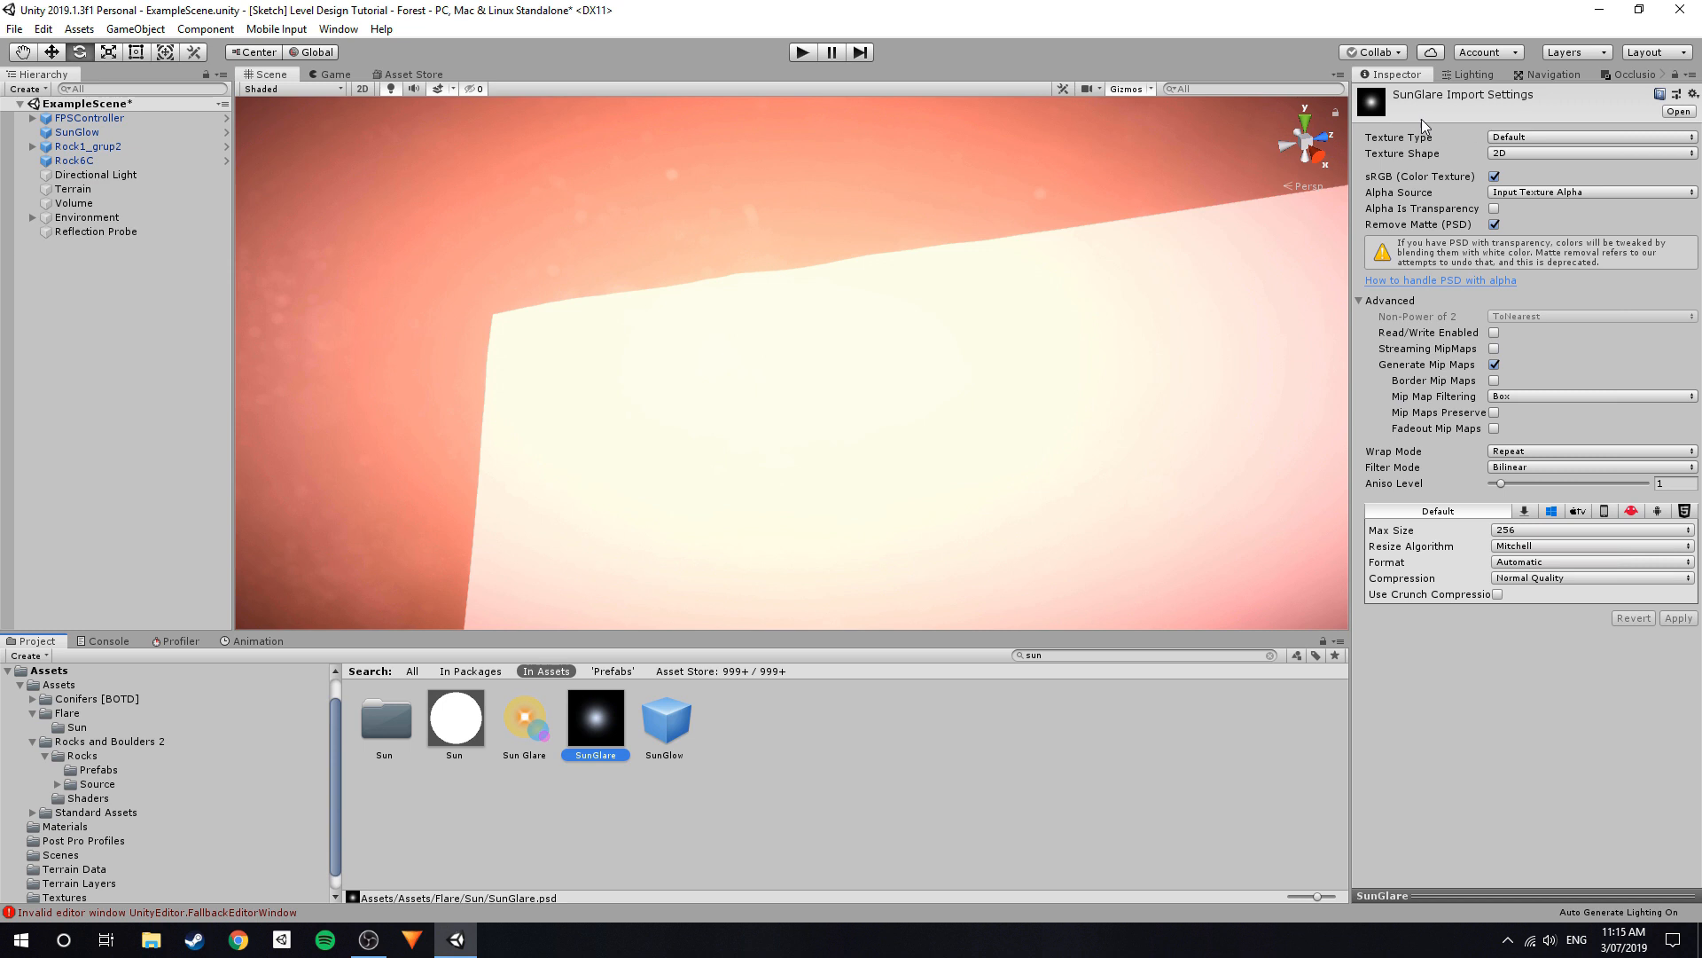
click(79, 133)
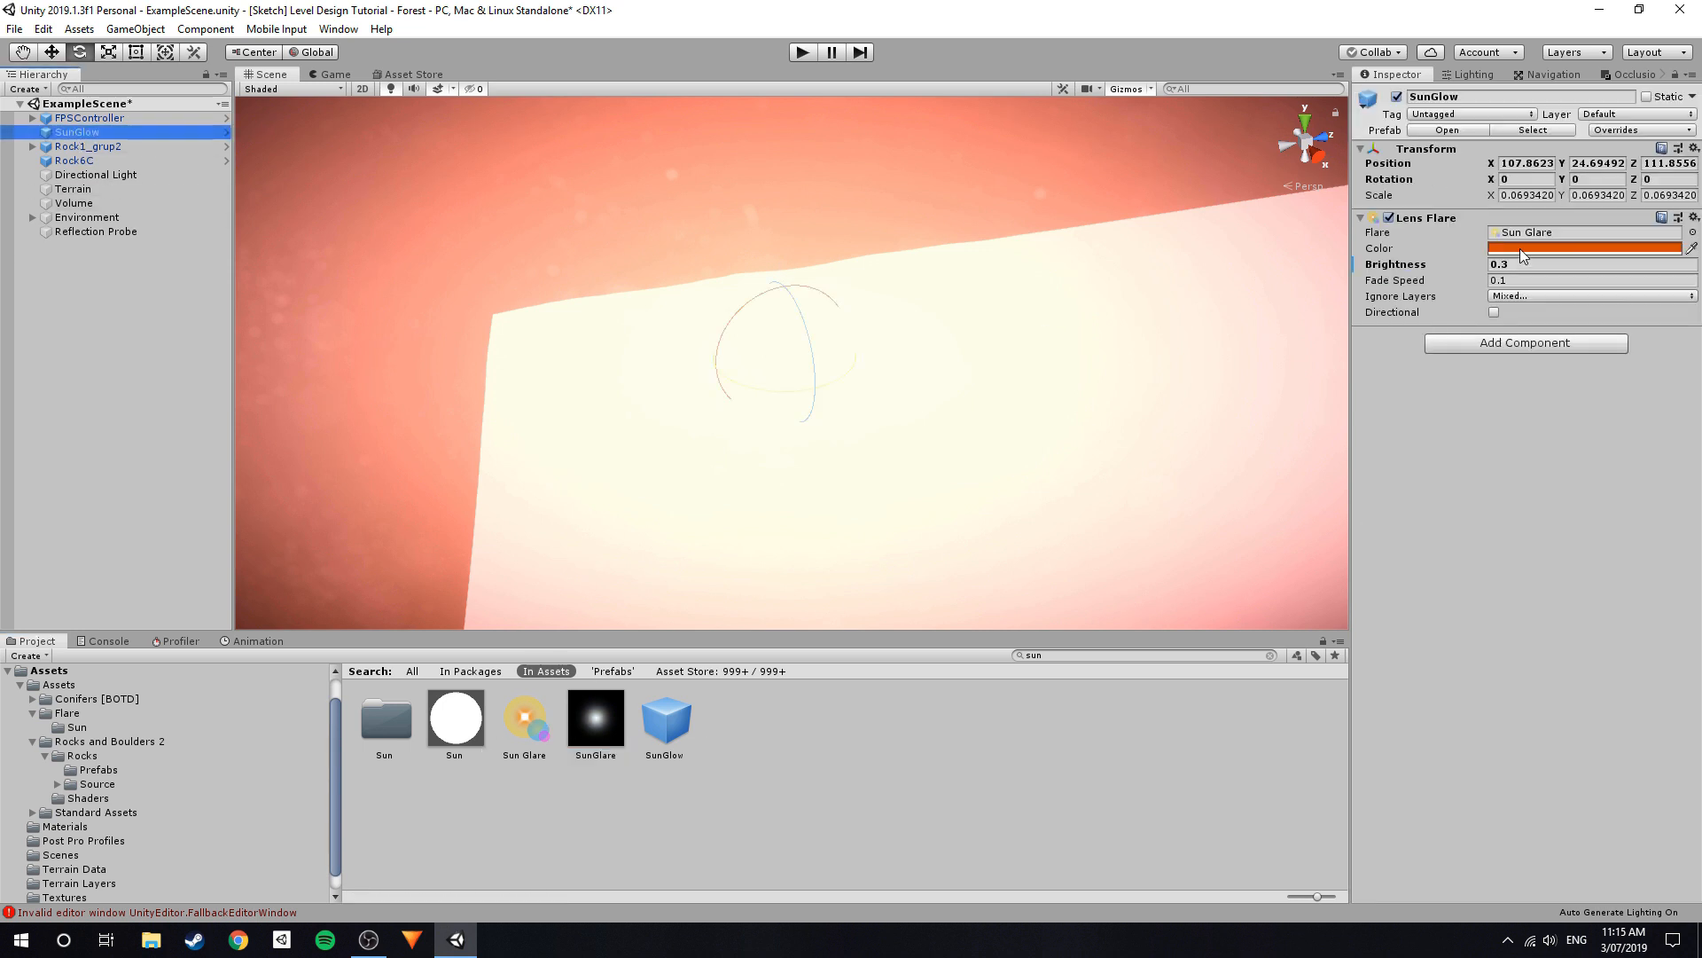
click(80, 118)
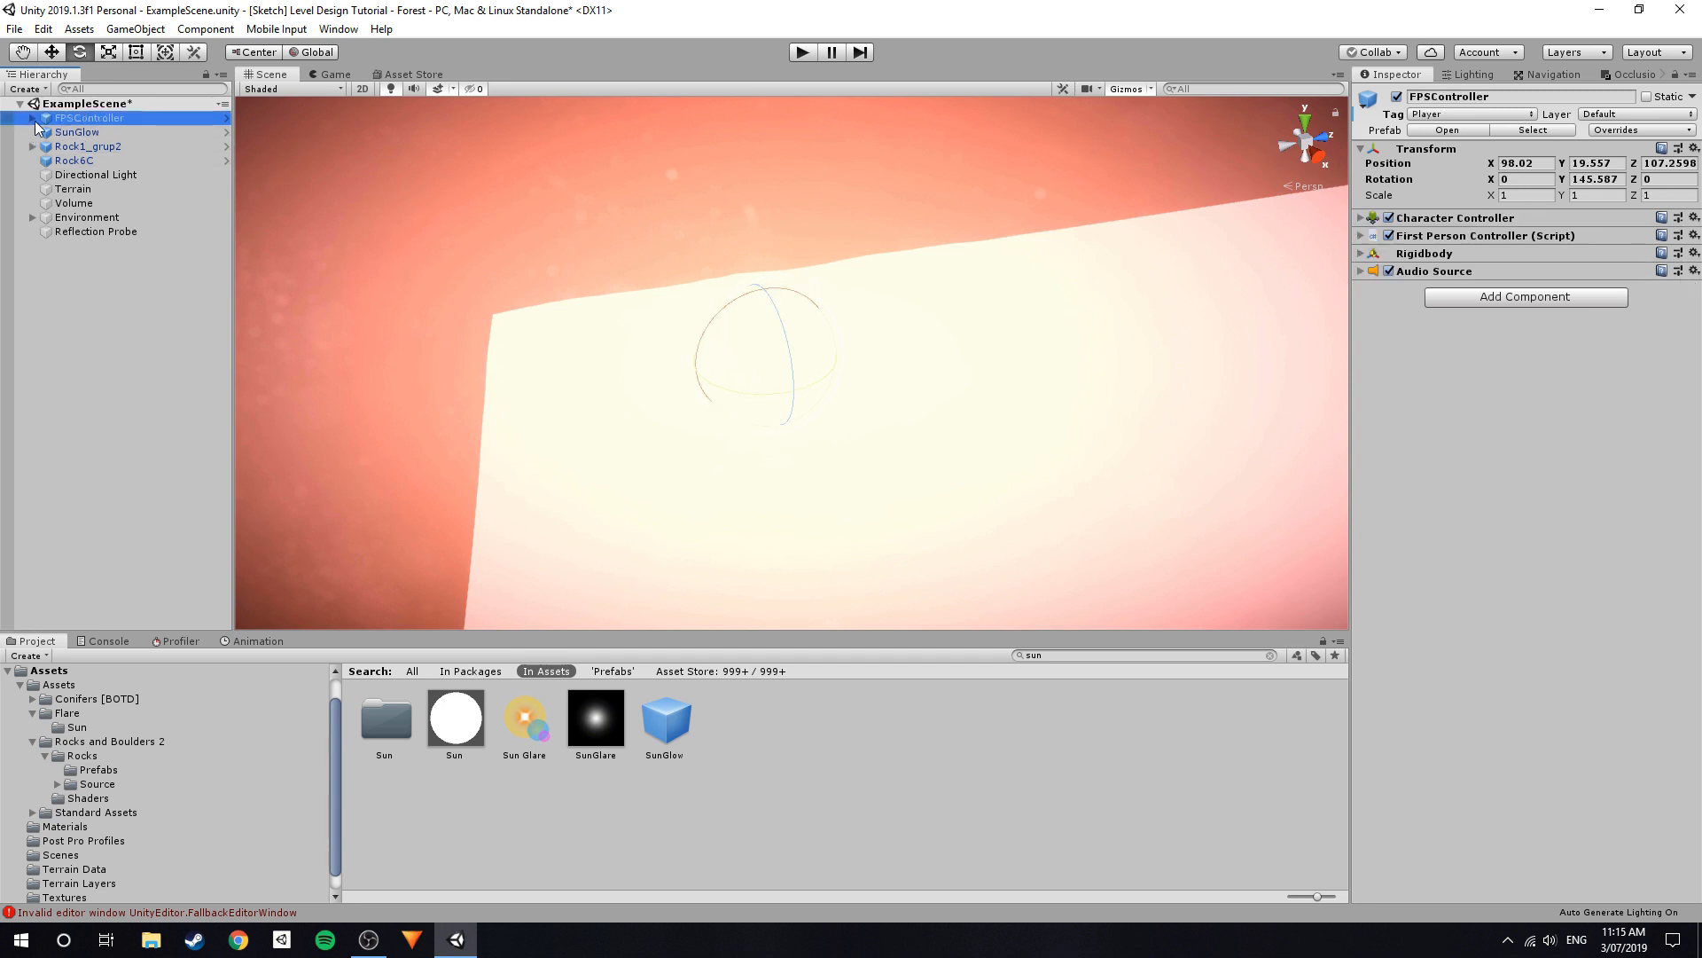
click(76, 133)
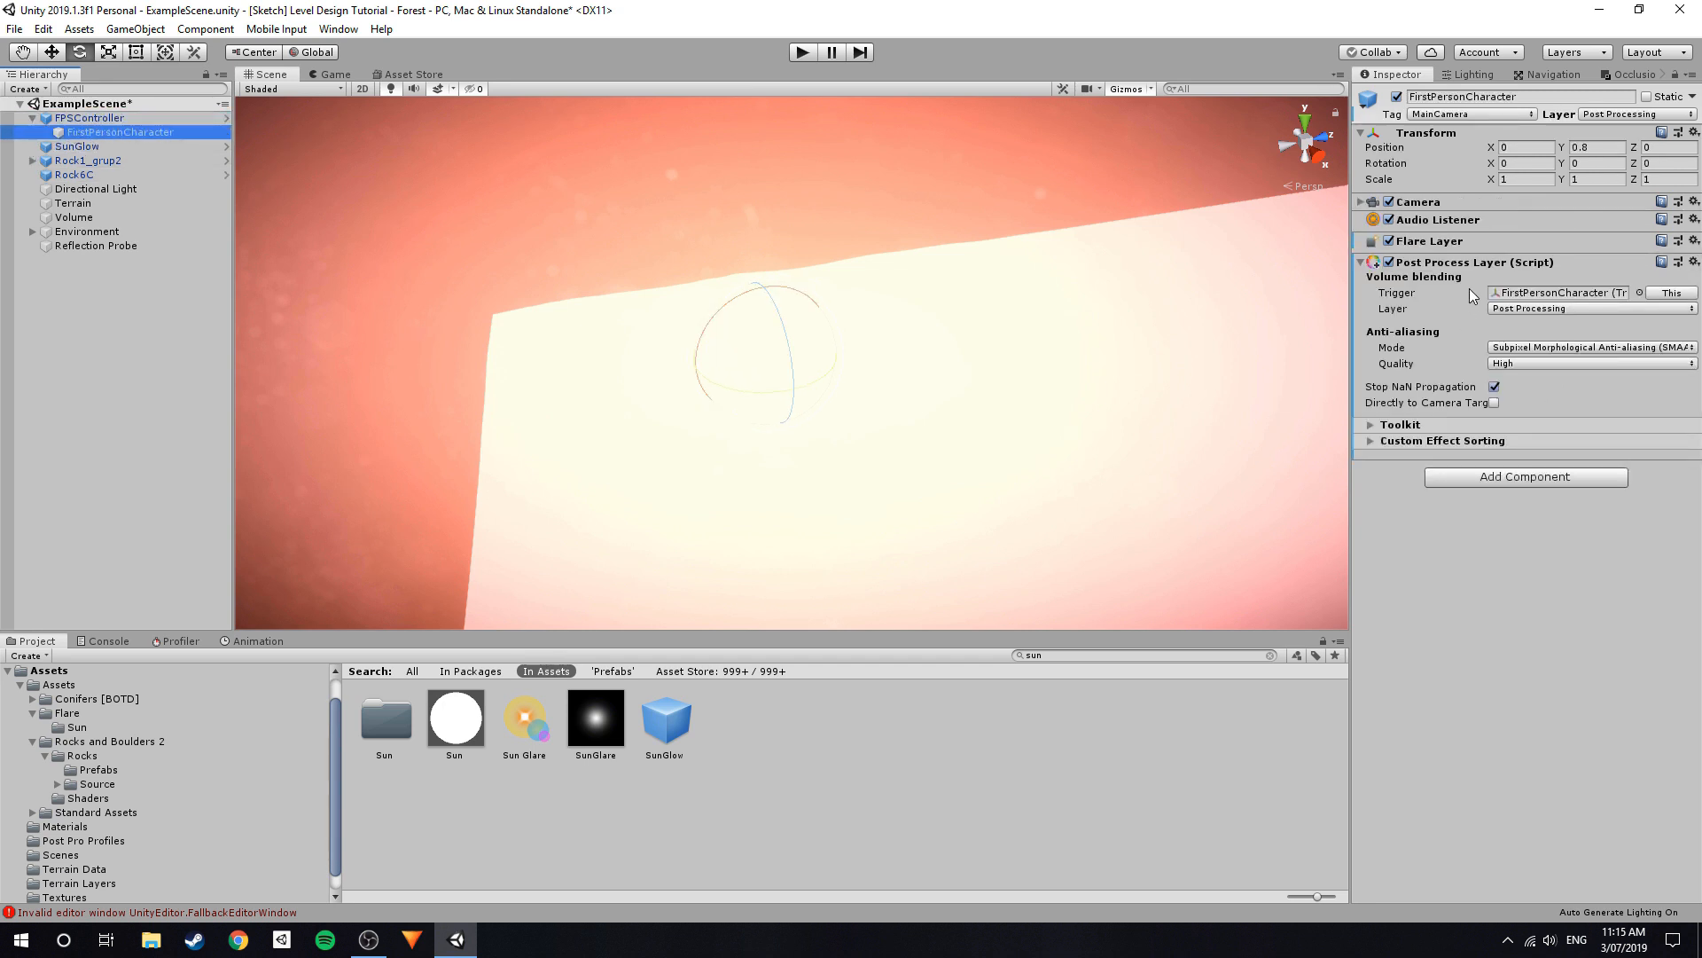
click(1439, 241)
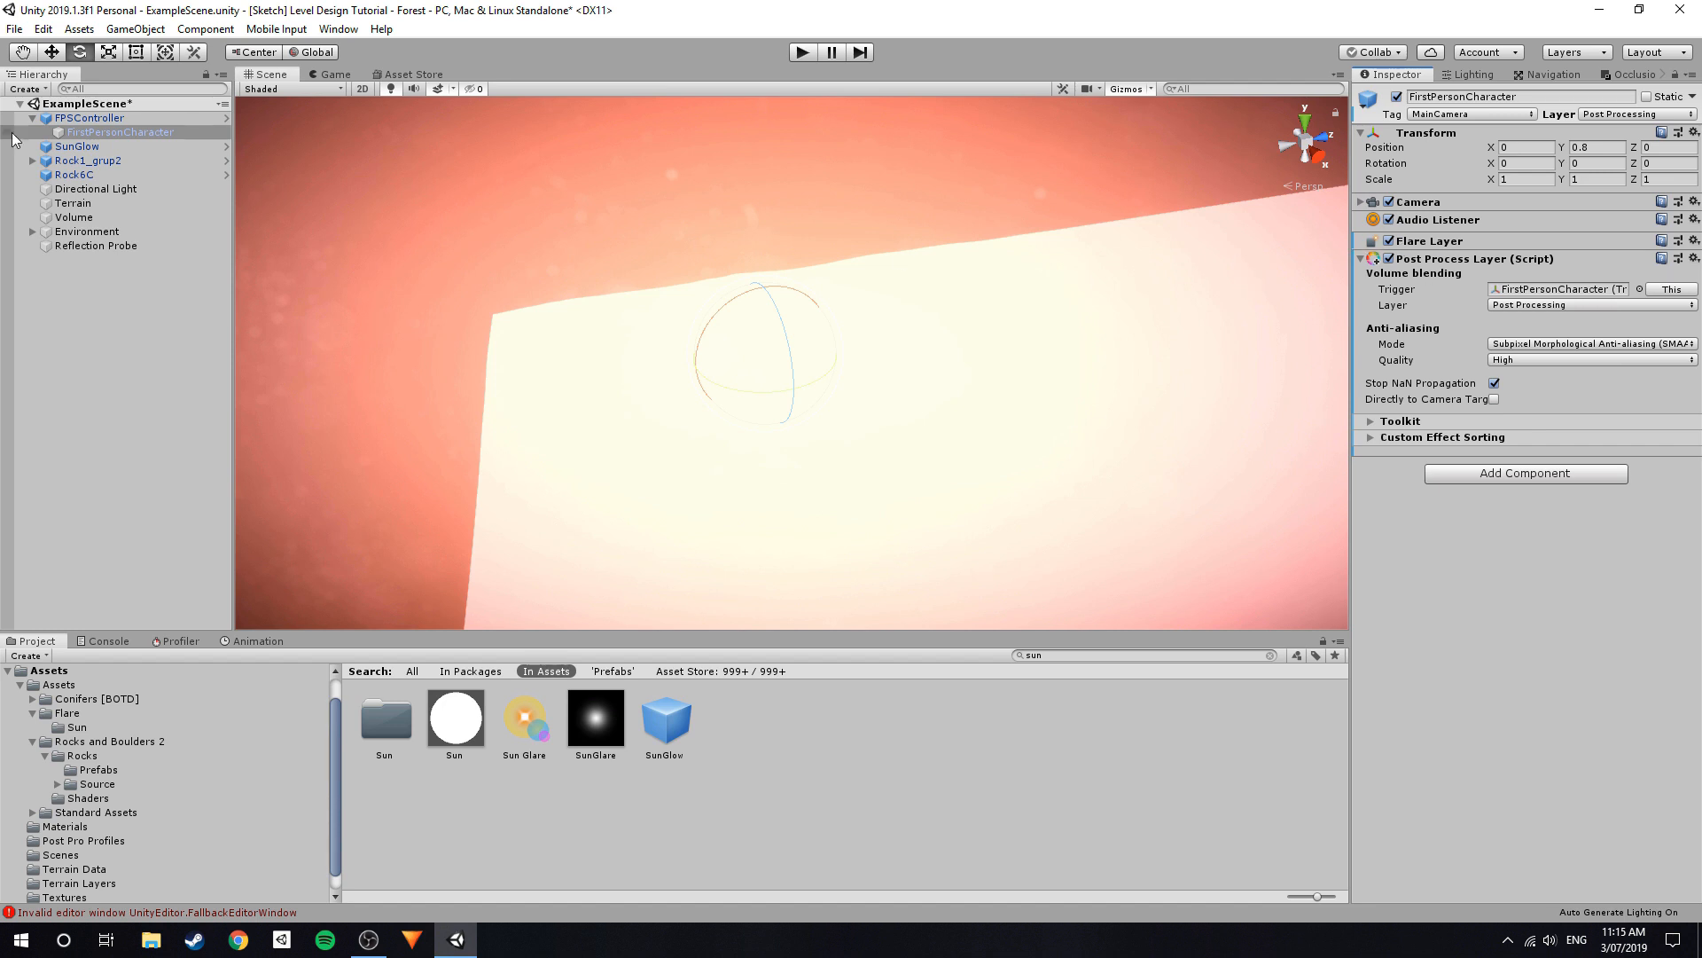
click(87, 119)
click(64, 147)
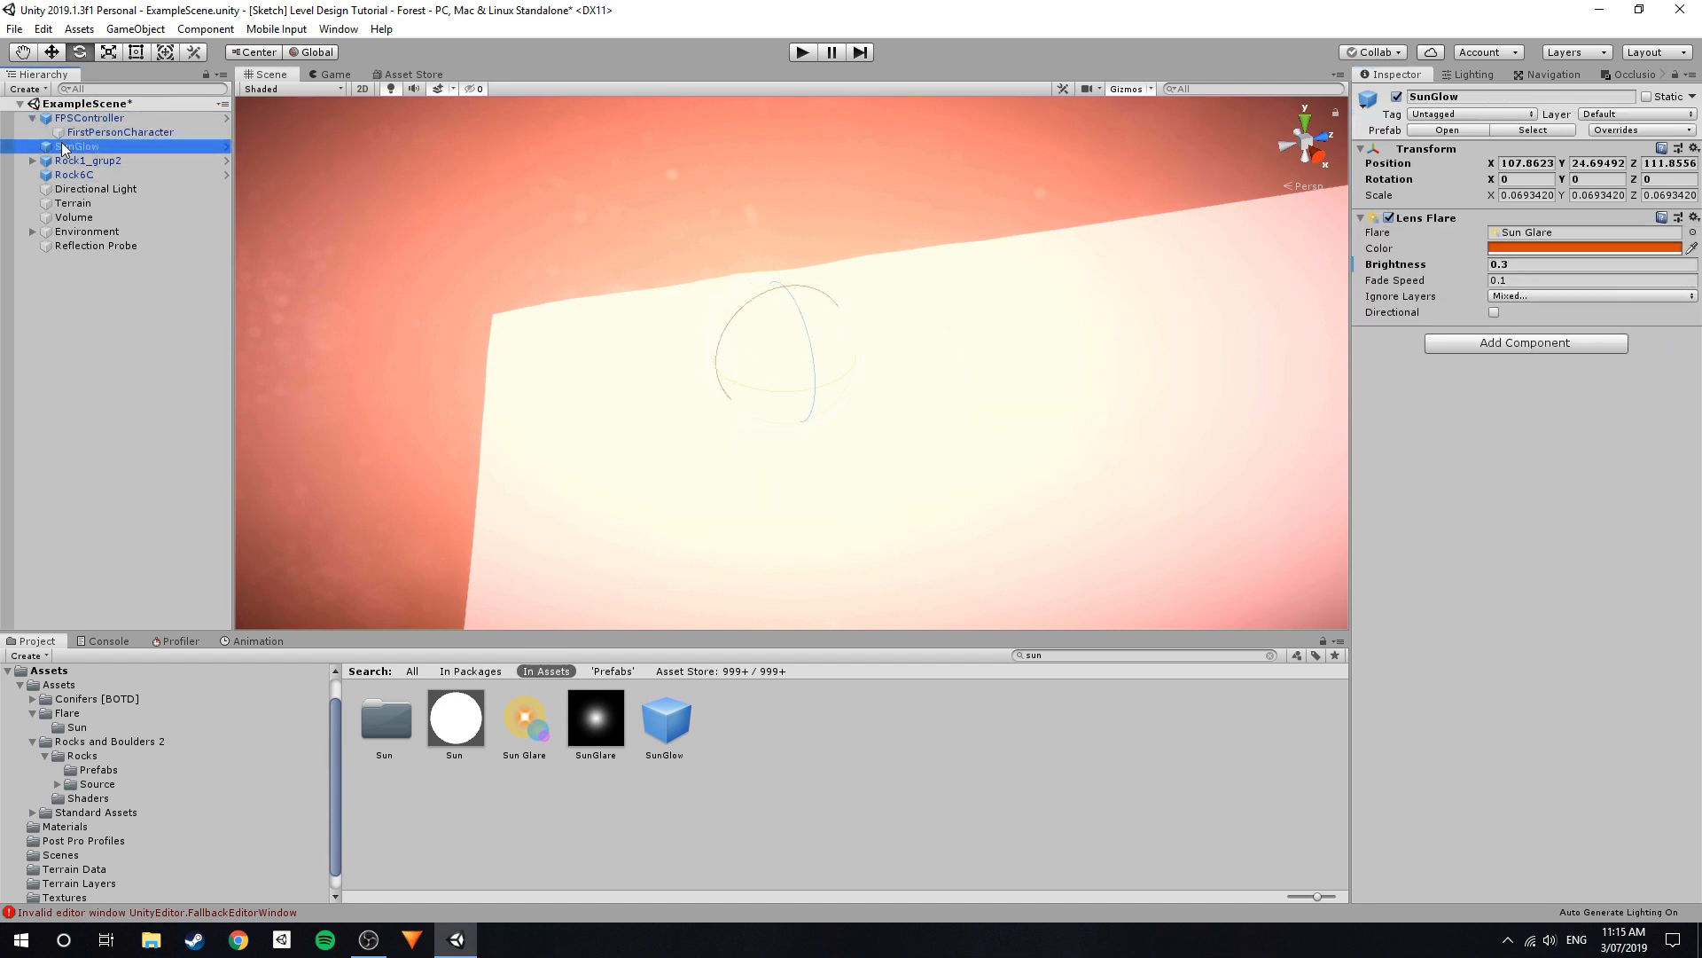
click(33, 118)
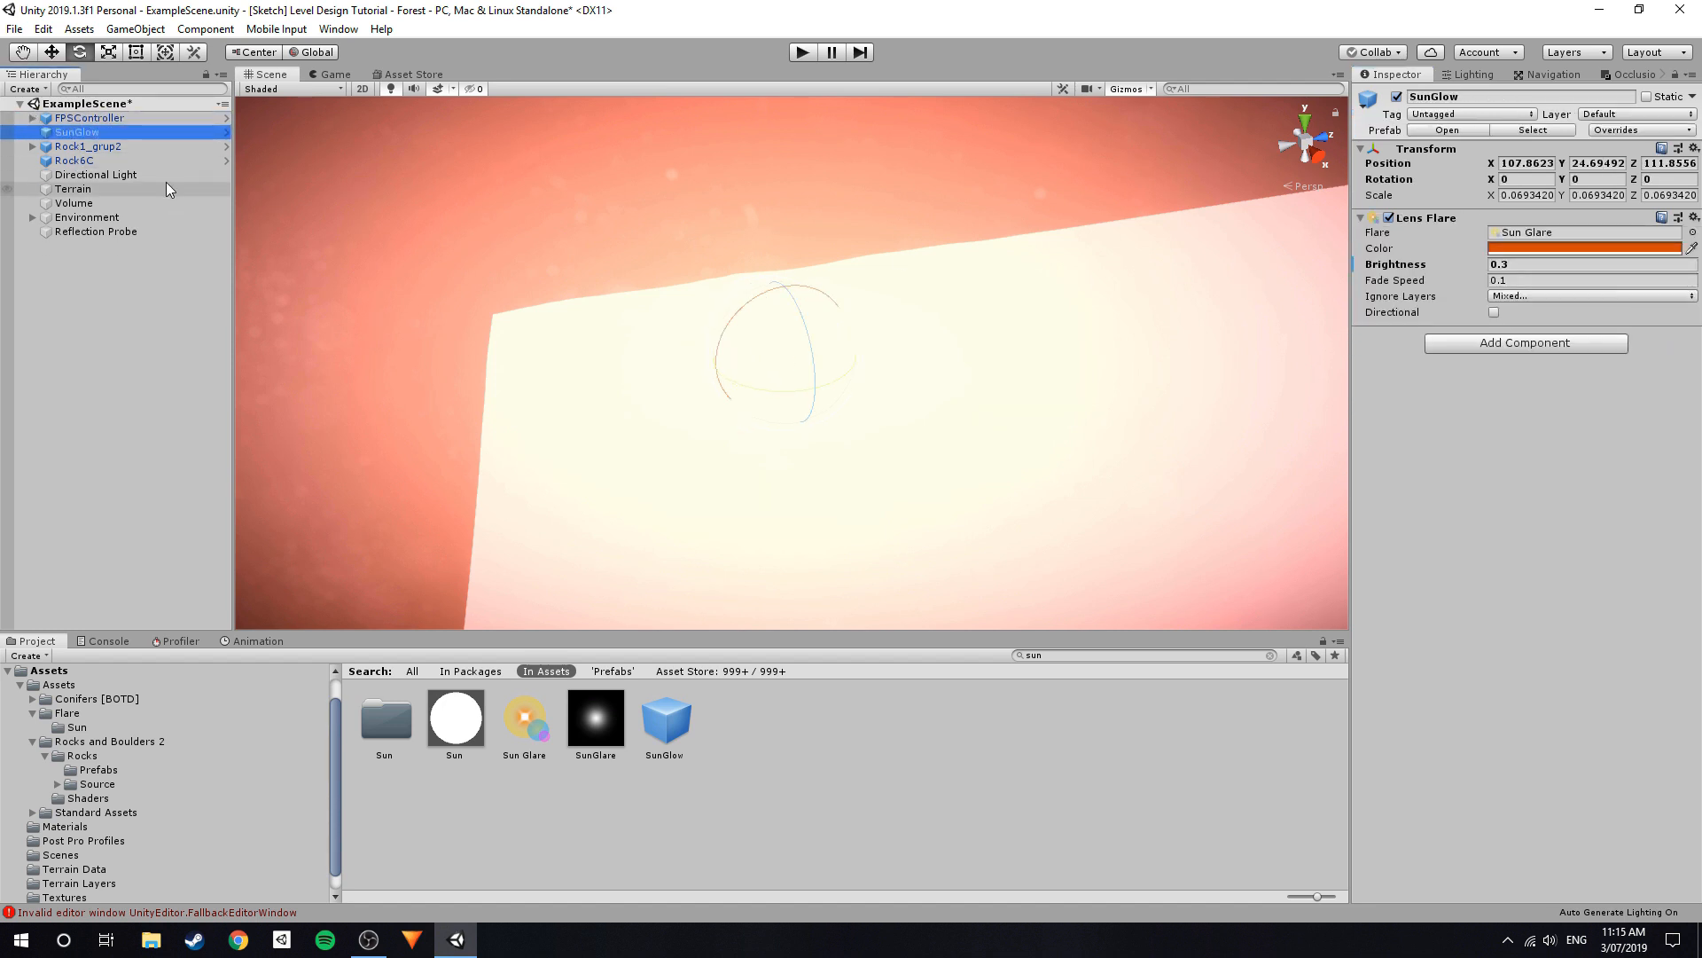
Move the SunGlow object to the current view high in the sky and align its rotation with that view.
click(137, 29)
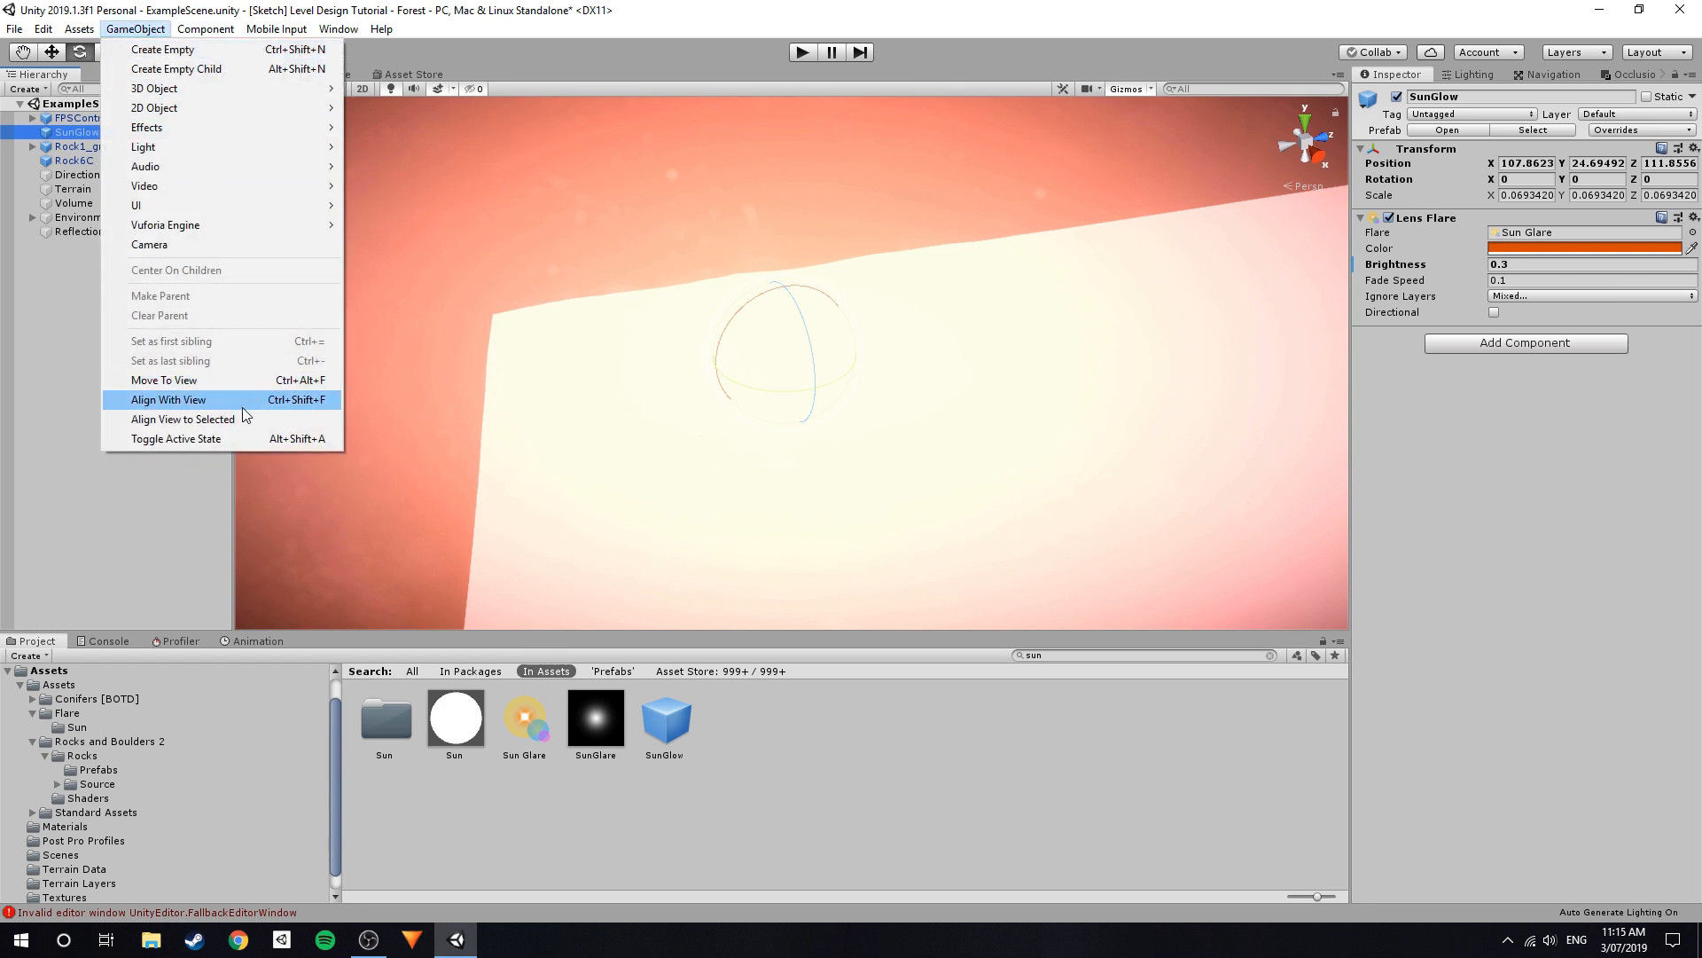
click(175, 383)
click(132, 31)
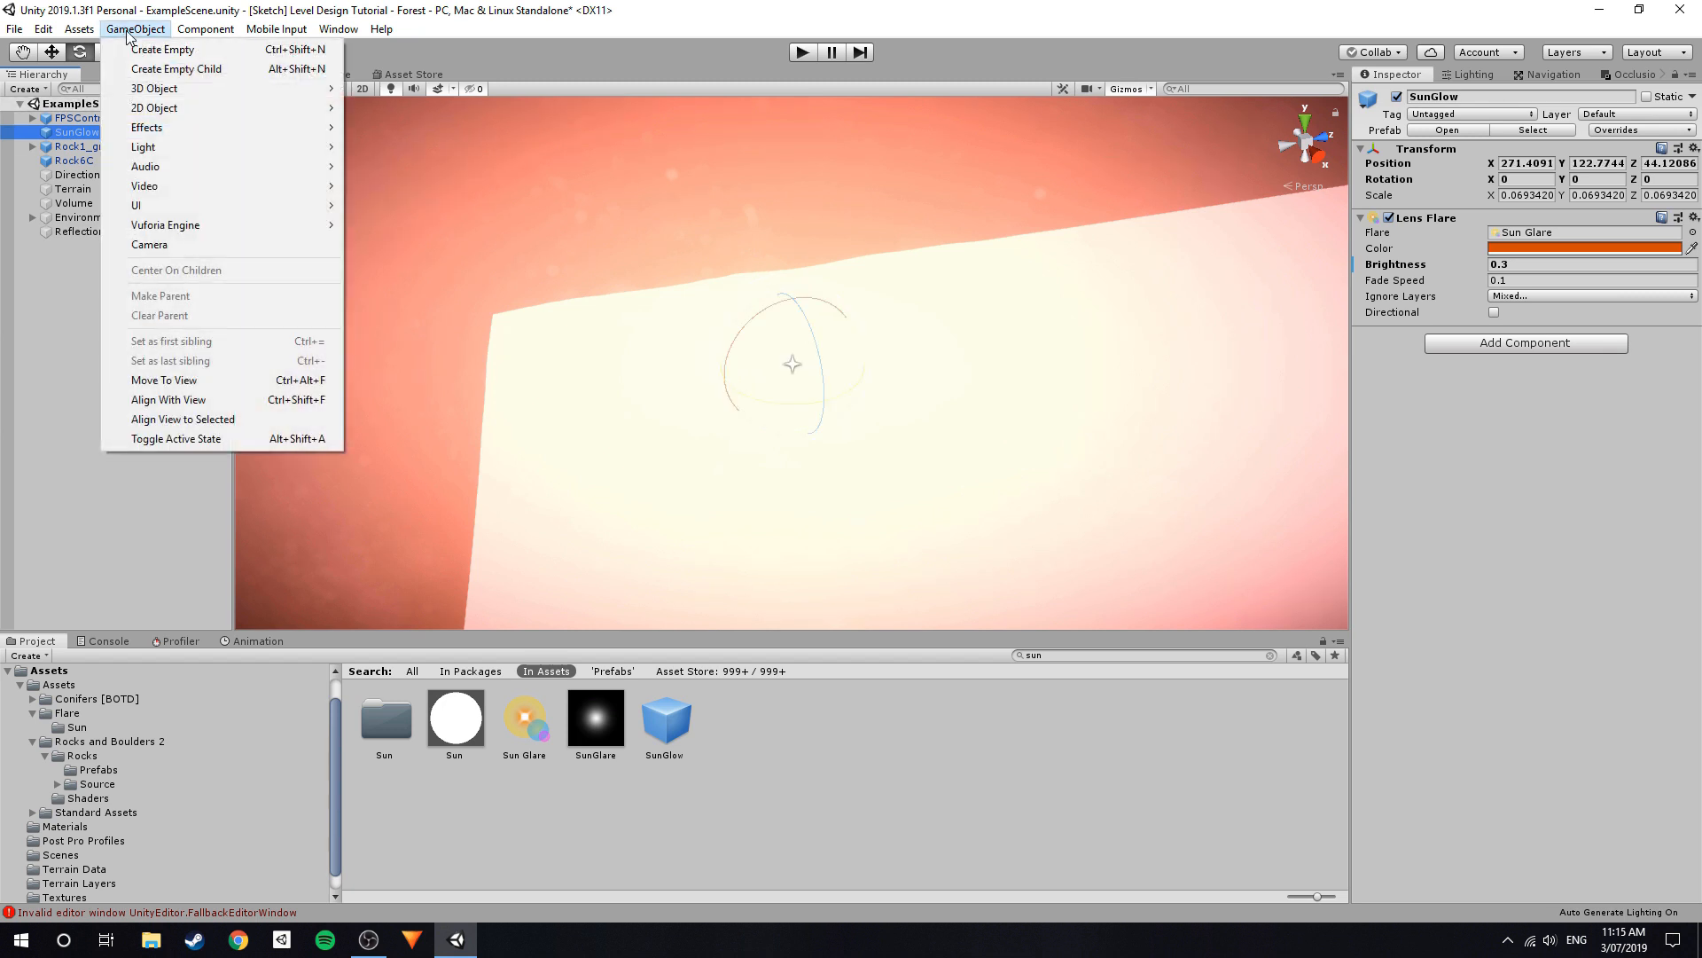
click(154, 399)
right_drag(833, 330, 784, 269)
key(s)
key(w)
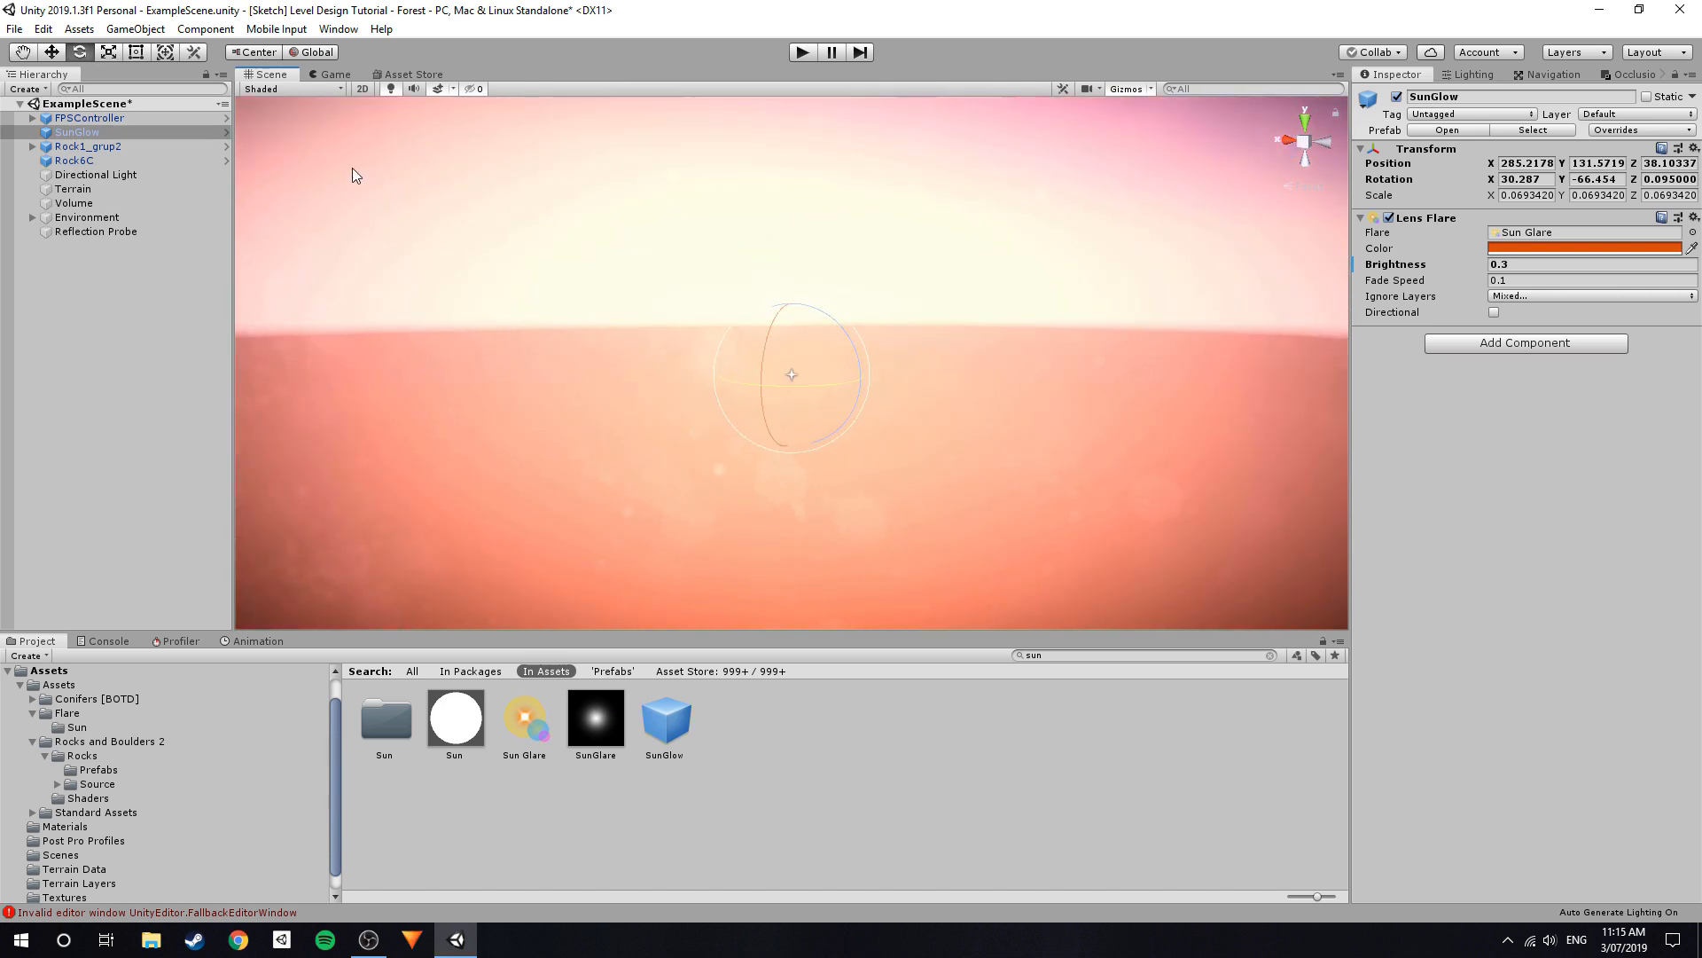
Start play-testing the scene with the repositioned sun glow in the Game view.
click(330, 75)
click(811, 58)
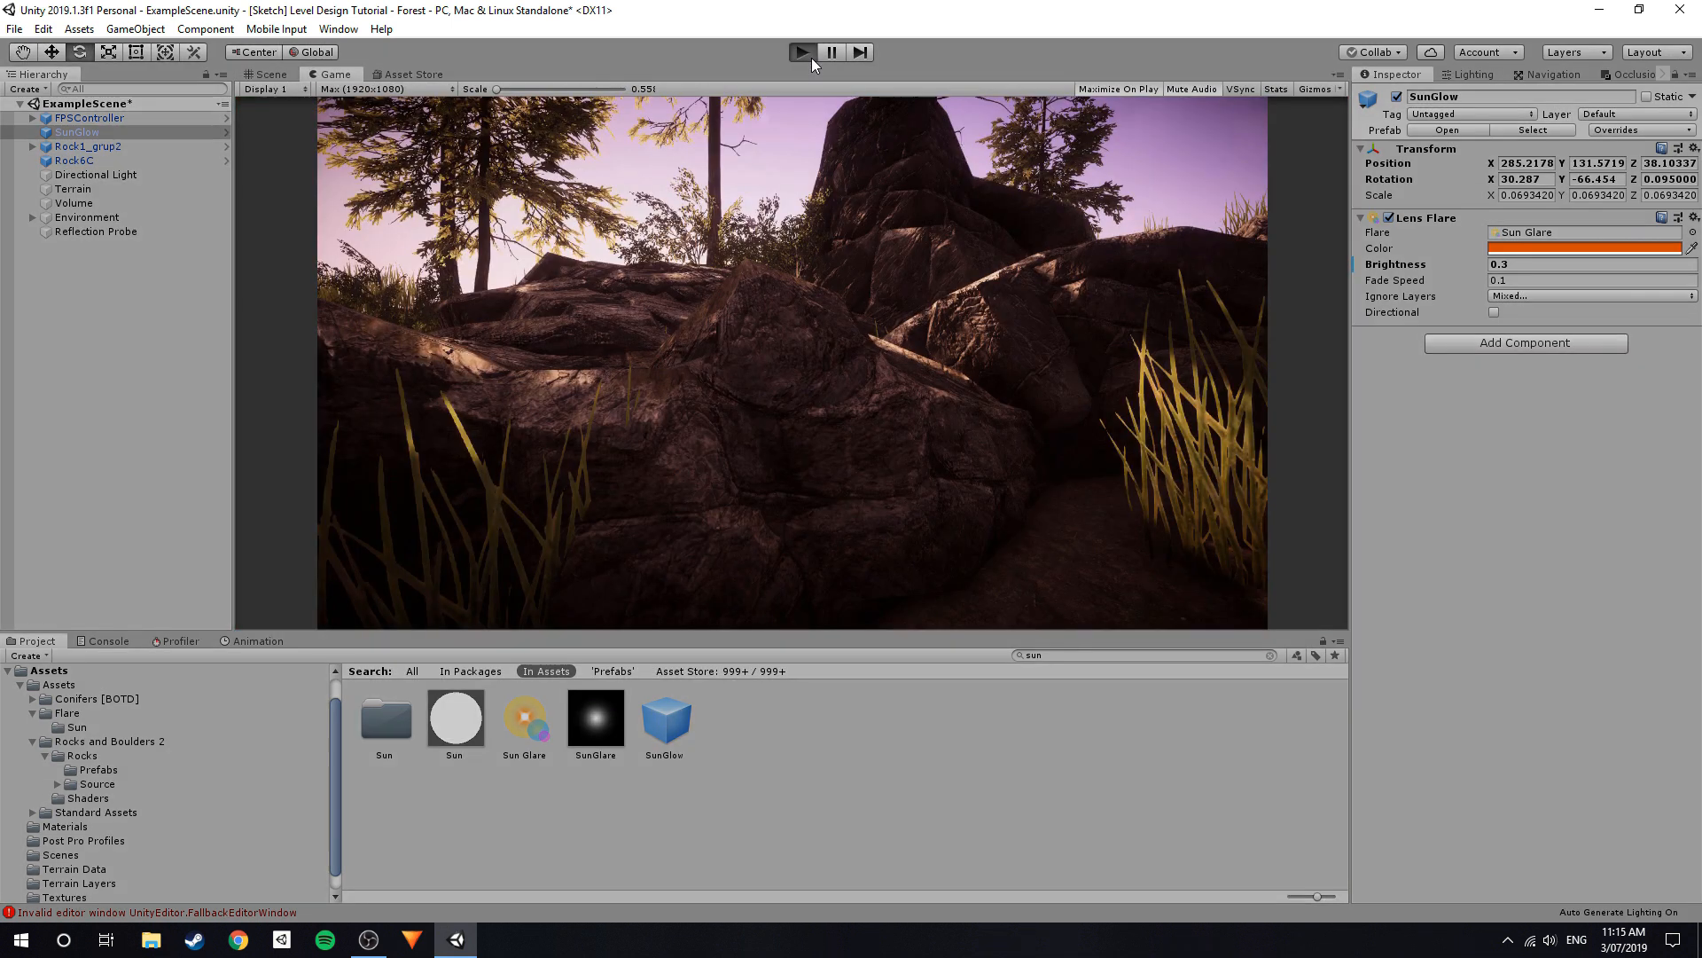